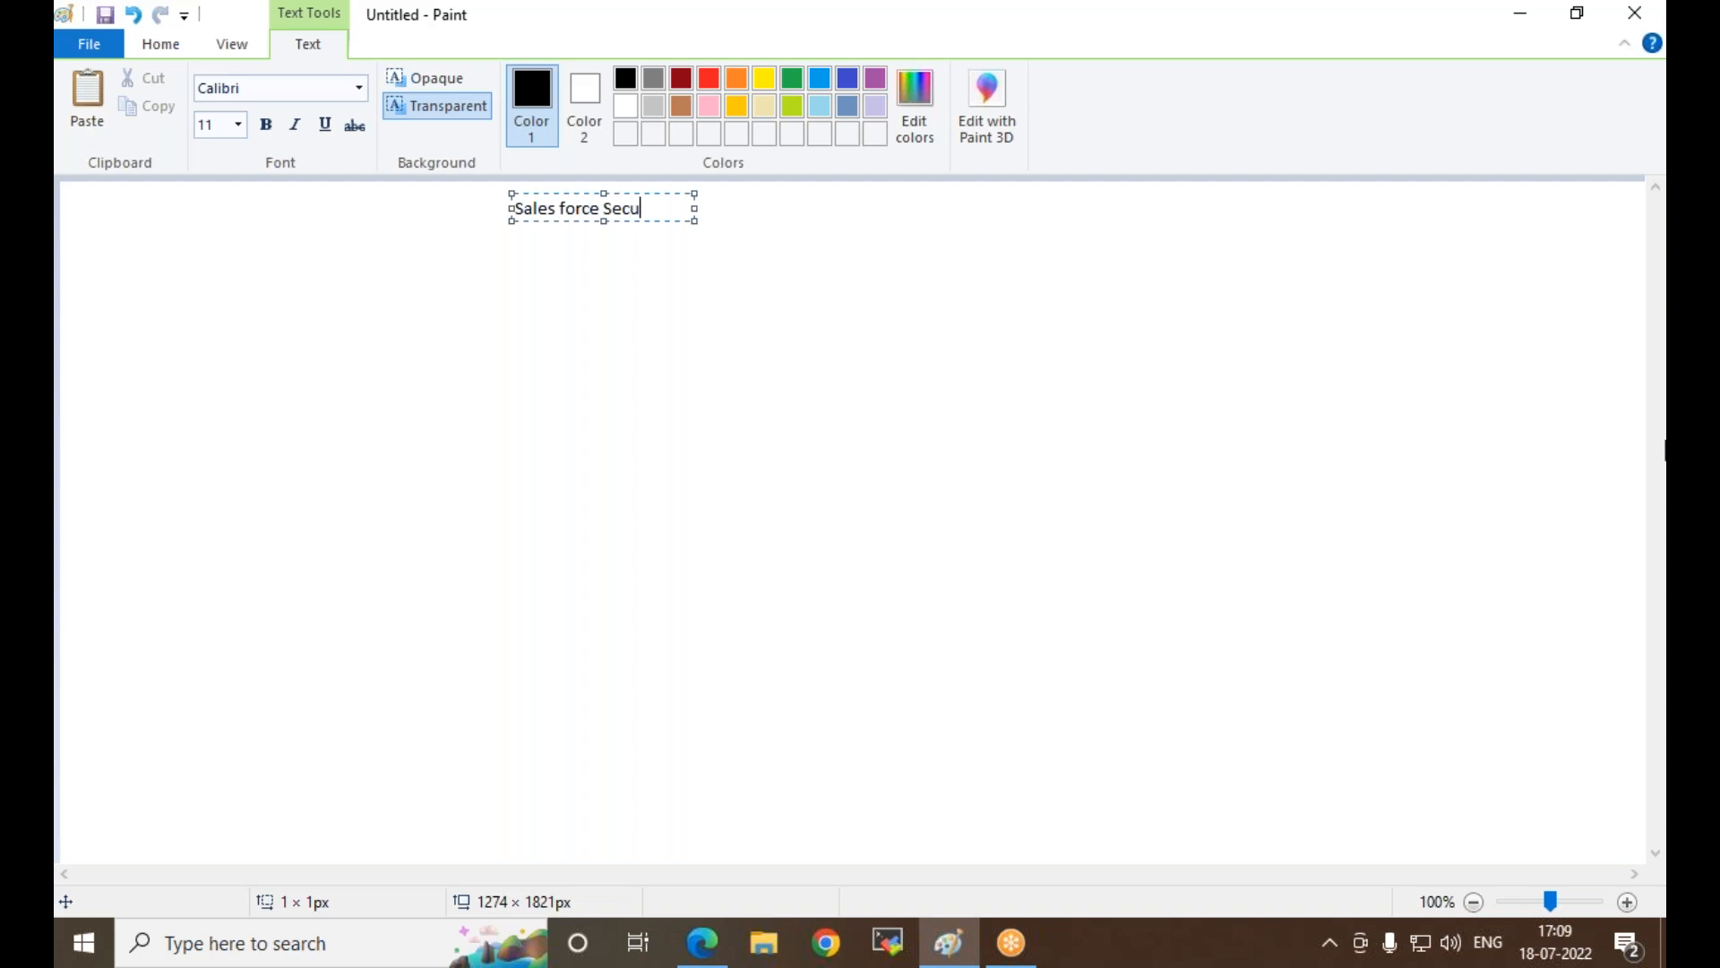
Complete the title 'Sales force Security Models', widen it to one line and commit it
{"action": "type", "text": "Models"}
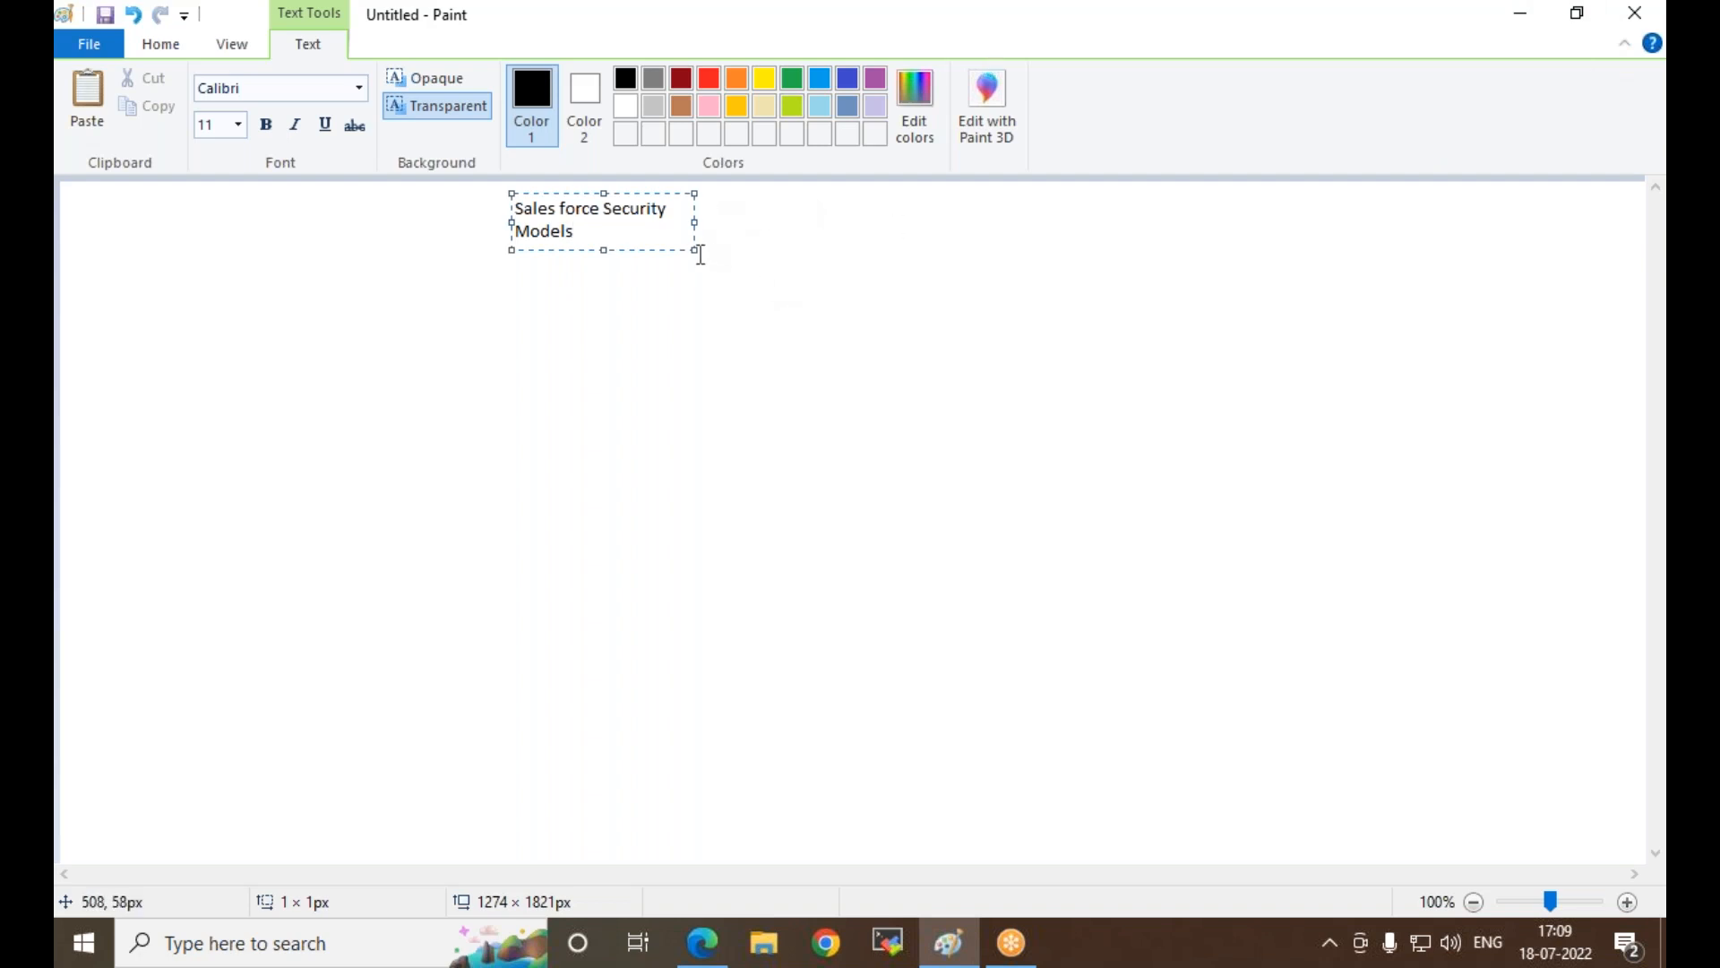
{"action": "left_click_drag", "start_coordinate": [695, 253], "coordinate": [922, 250]}
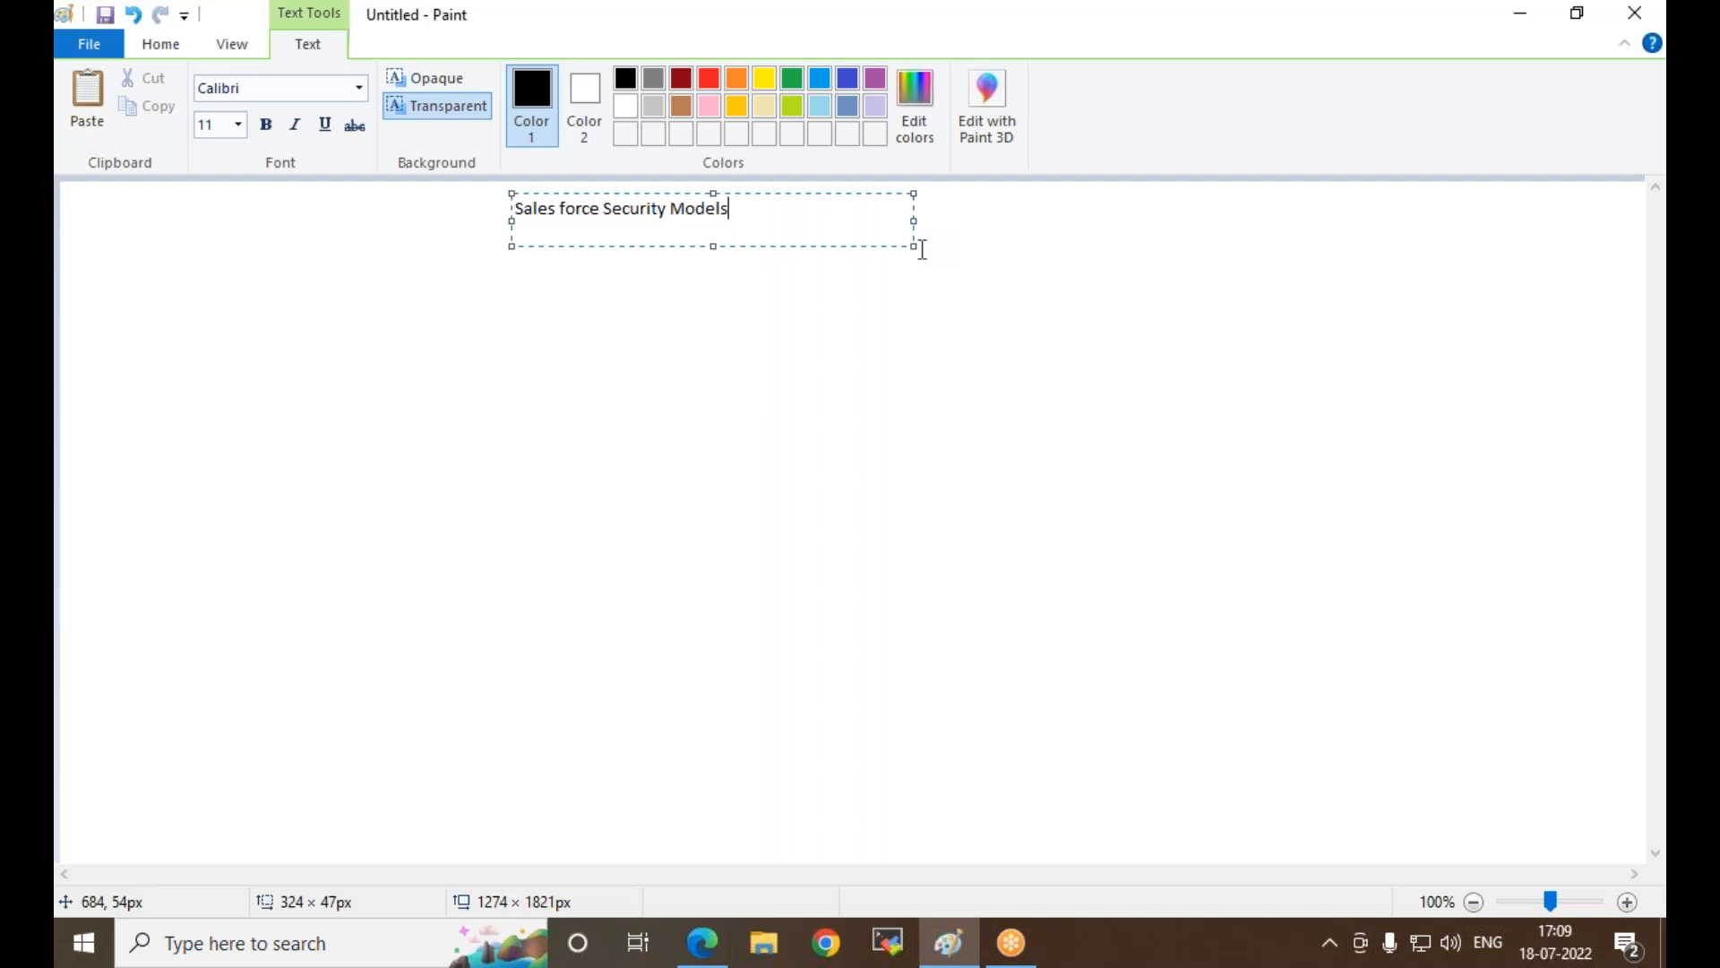
{"action": "left_click", "coordinate": [568, 368]}
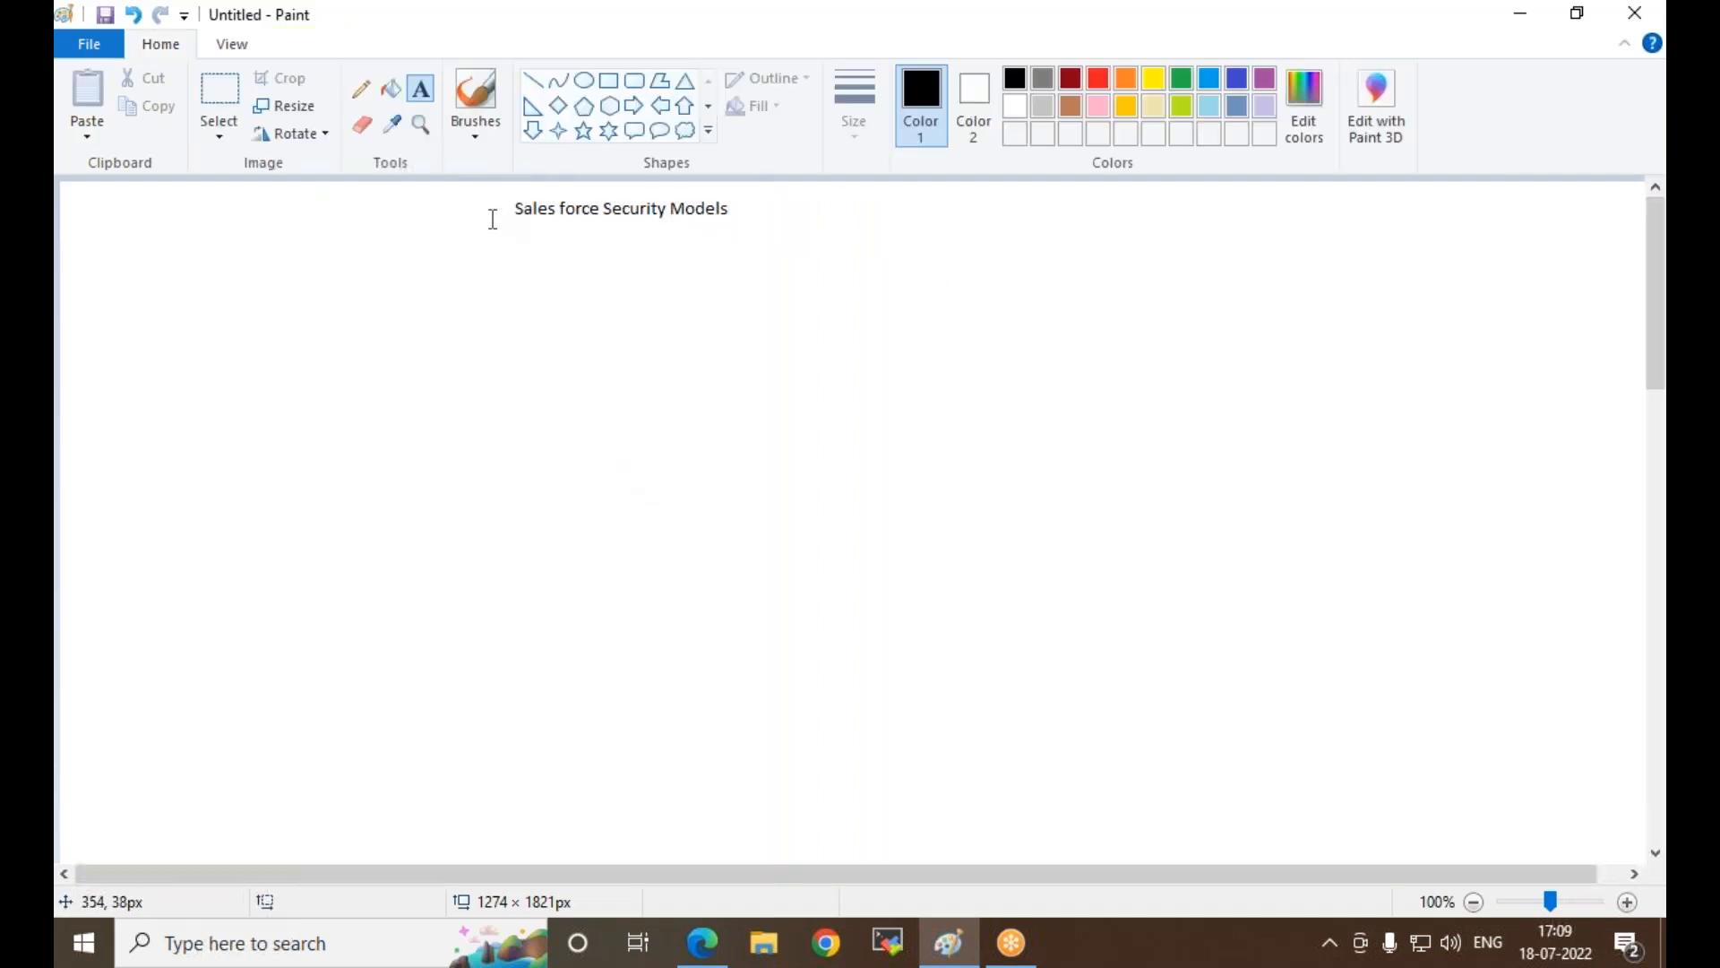
Draw four oval speech-bubble callouts side by side below the title
{"action": "left_click", "coordinate": [533, 80]}
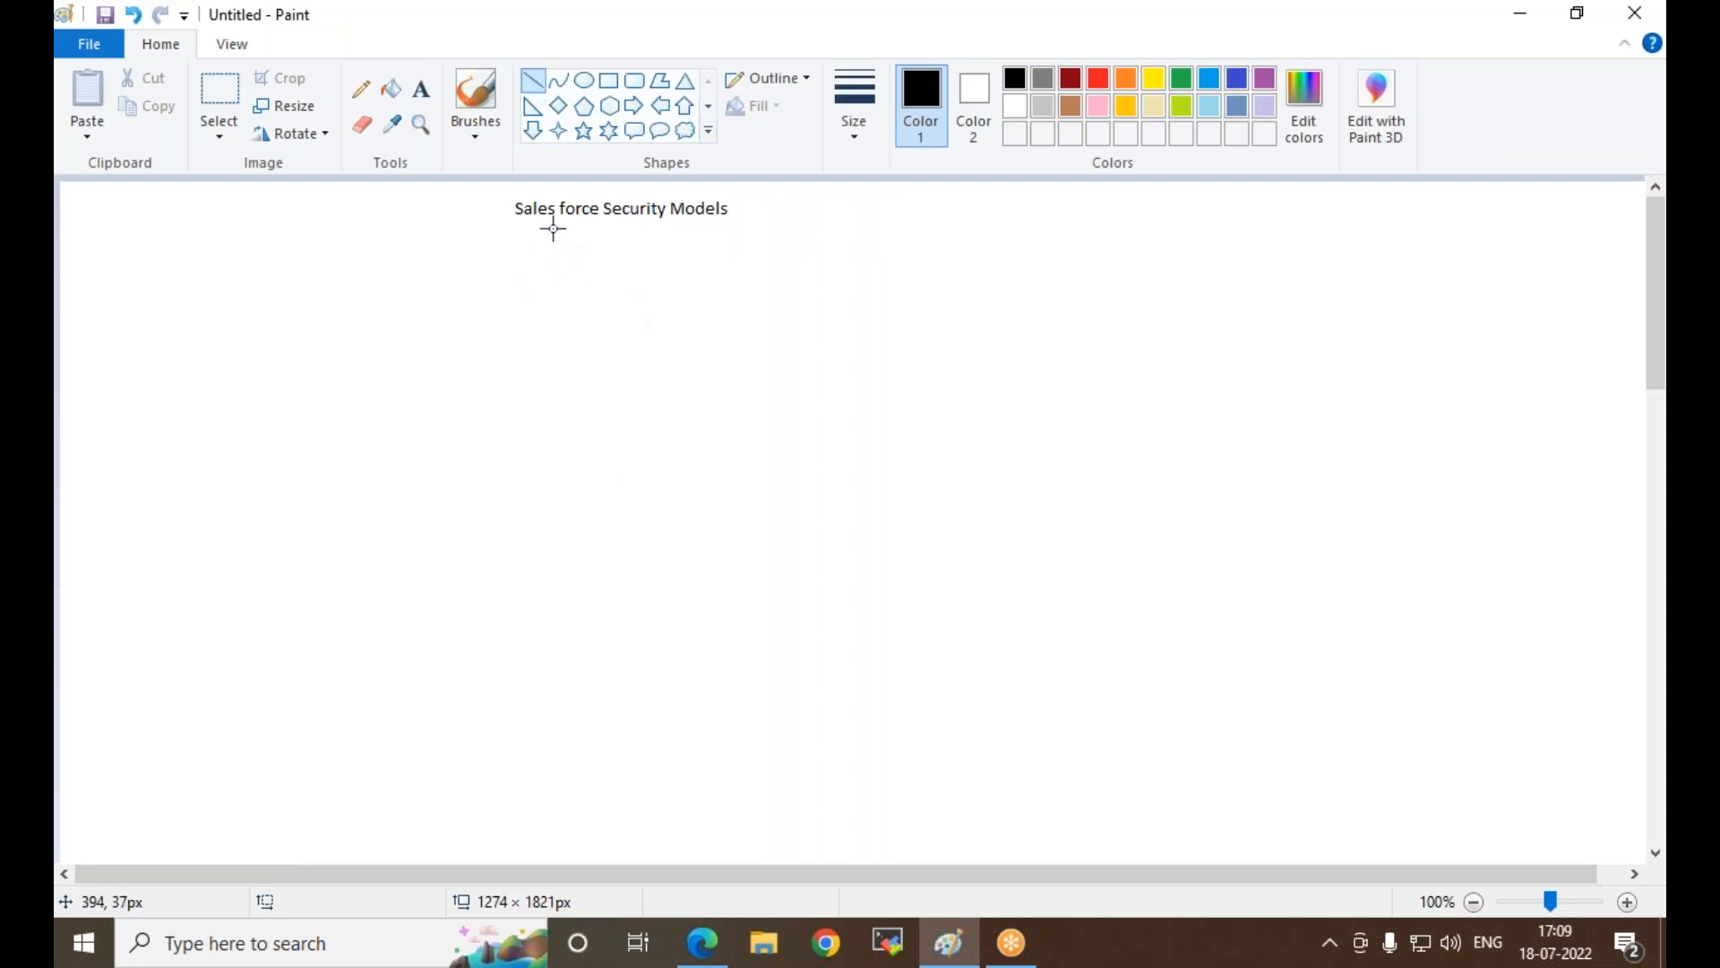
{"action": "mouse_move", "coordinate": [546, 229]}
{"action": "left_mouse_down"}
{"action": "mouse_move", "coordinate": [457, 266]}
{"action": "mouse_move", "coordinate": [499, 272]}
{"action": "mouse_move", "coordinate": [548, 234]}
{"action": "left_mouse_up"}
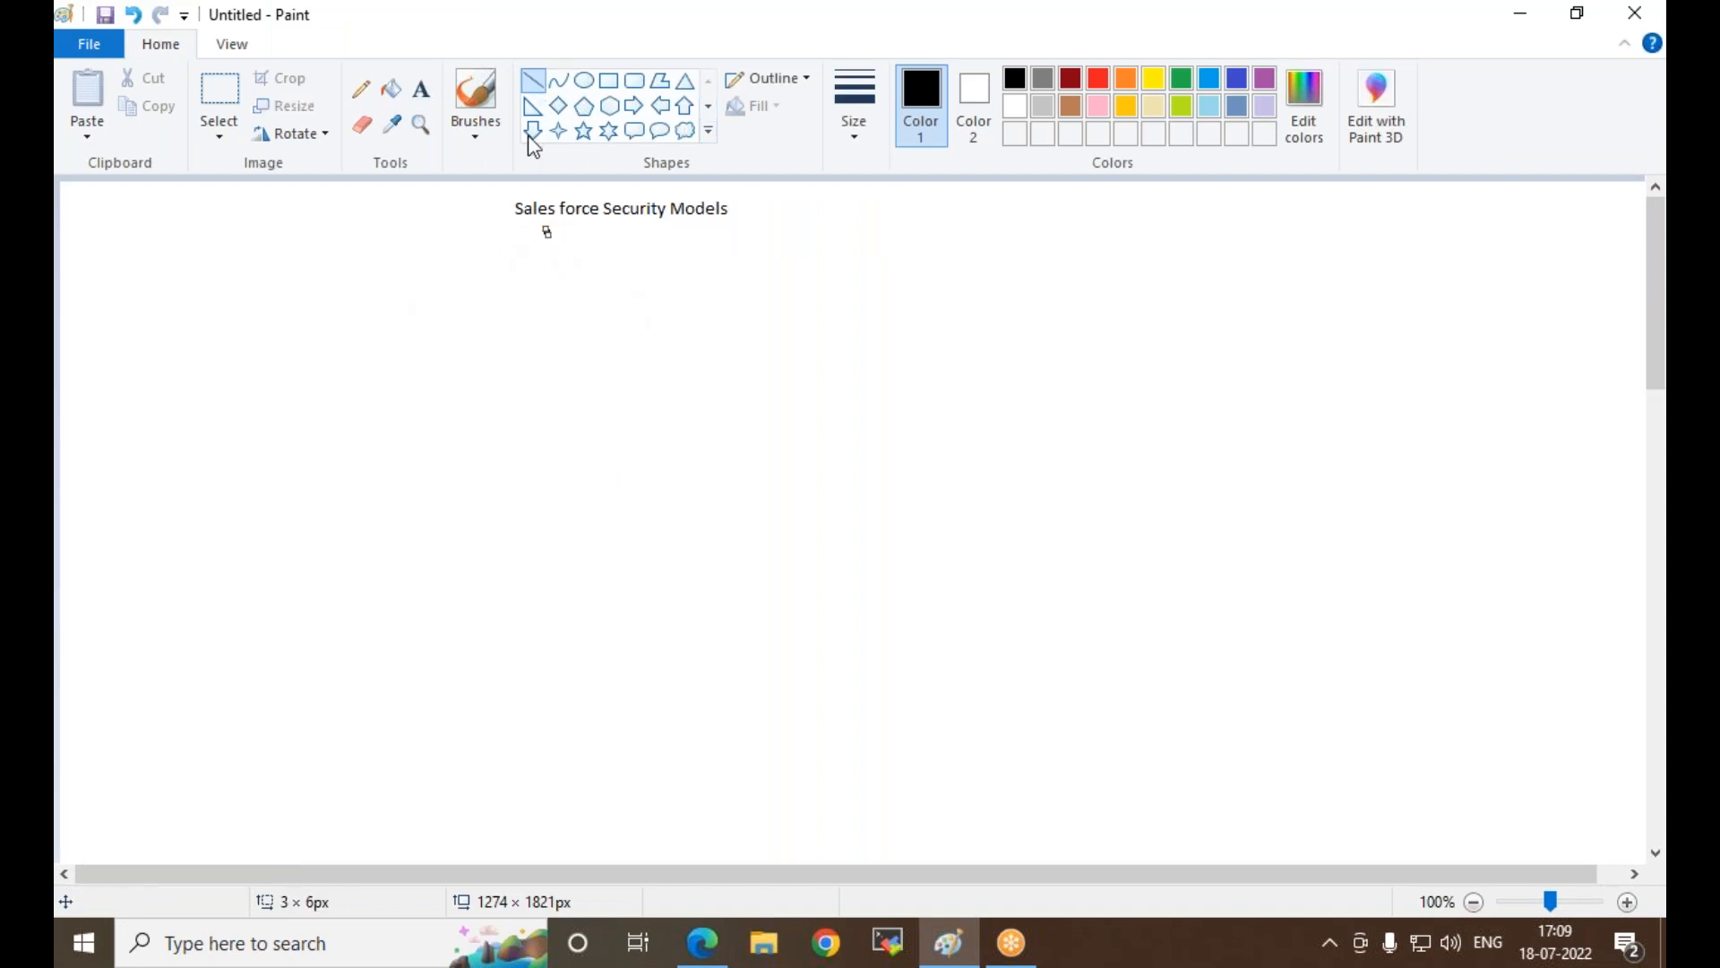
{"action": "left_click", "coordinate": [660, 131]}
{"action": "left_click_drag", "start_coordinate": [204, 323], "coordinate": [411, 439]}
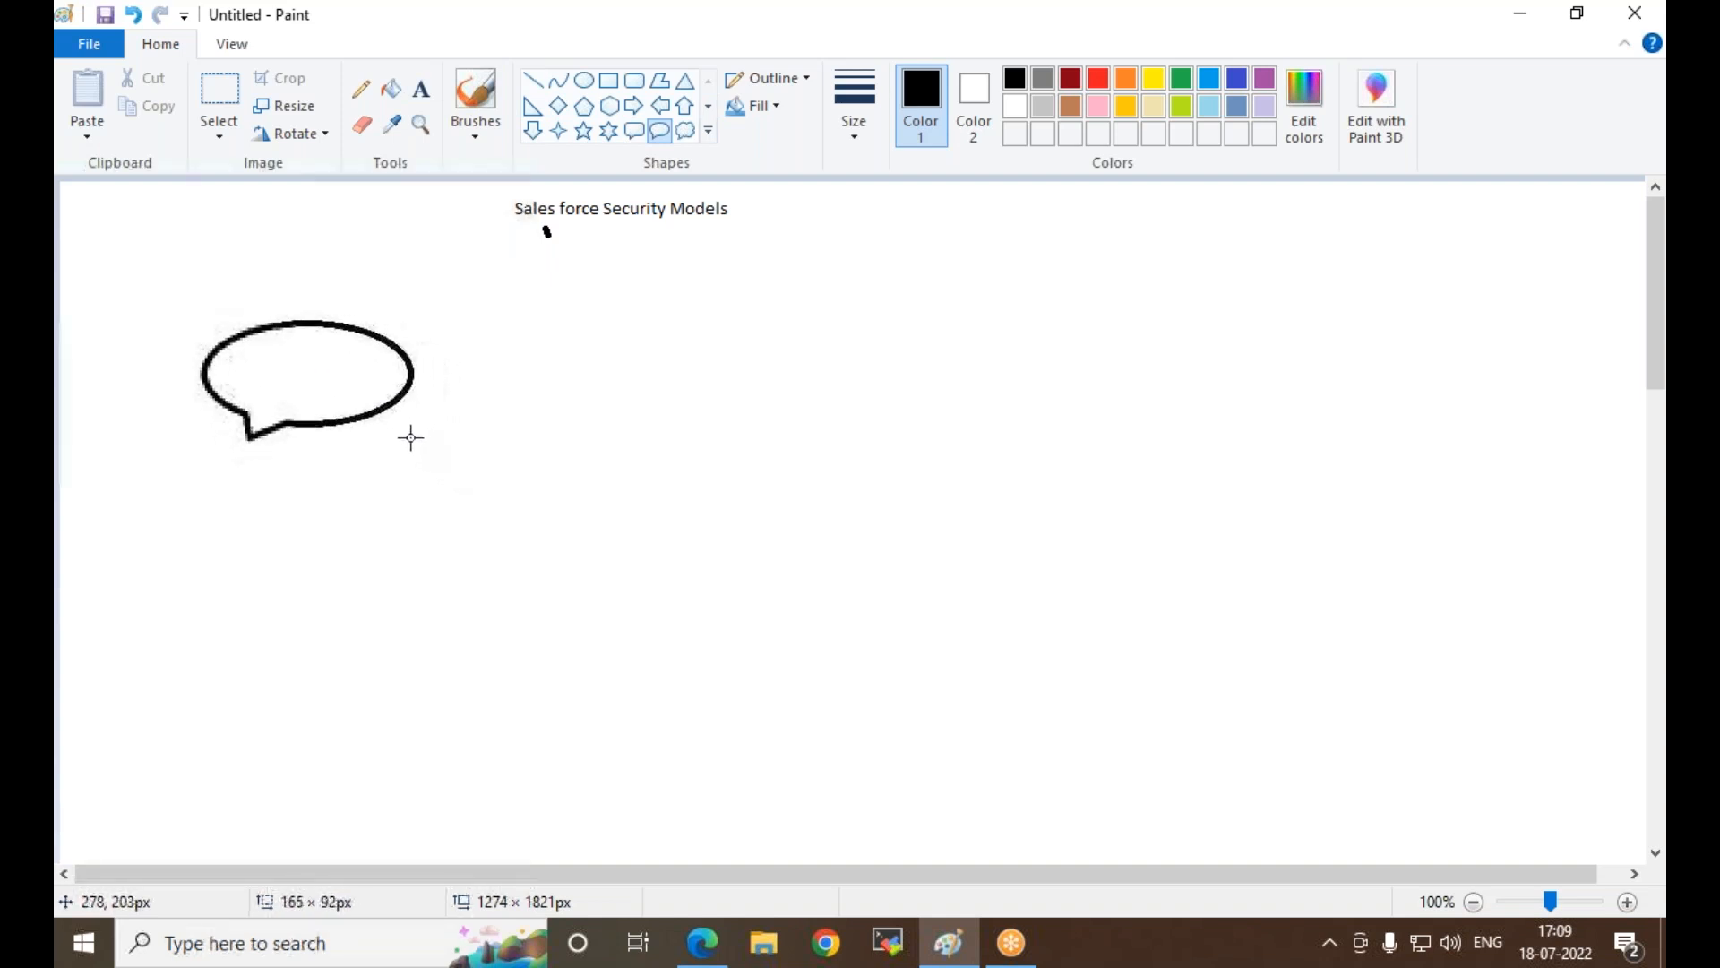
{"action": "left_click_drag", "start_coordinate": [491, 309], "coordinate": [688, 443]}
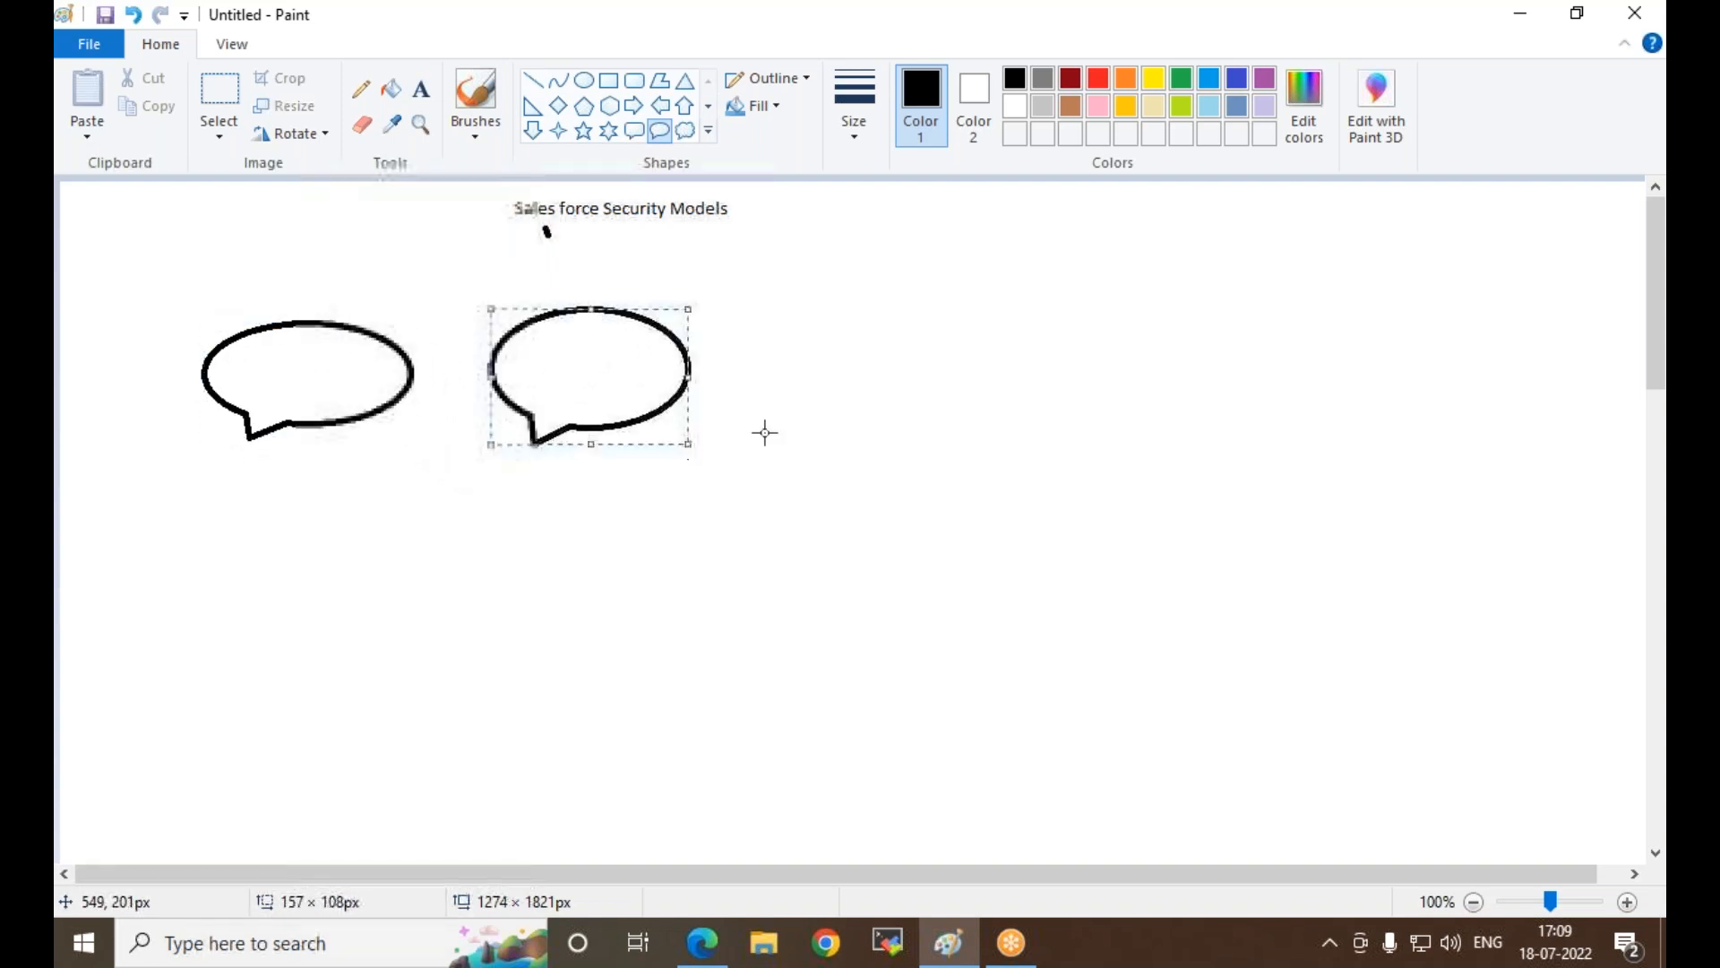
{"action": "left_click_drag", "start_coordinate": [761, 306], "coordinate": [989, 427]}
{"action": "left_click_drag", "start_coordinate": [1090, 299], "coordinate": [1341, 430]}
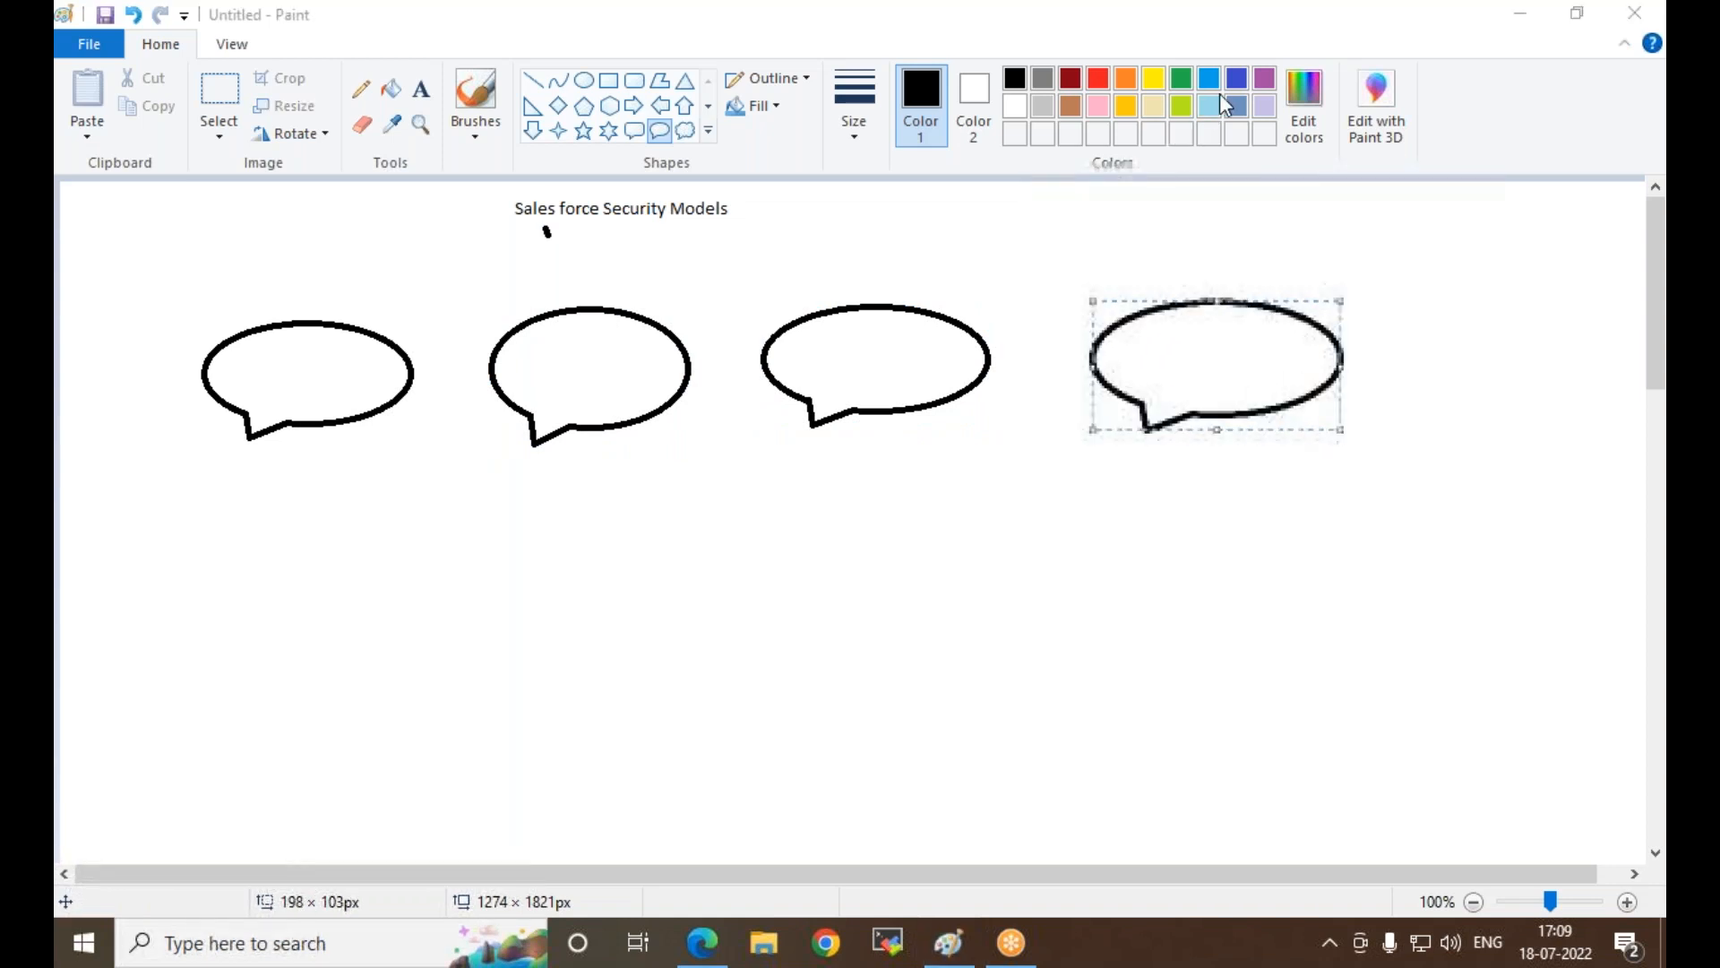
{"action": "left_click", "coordinate": [426, 87]}
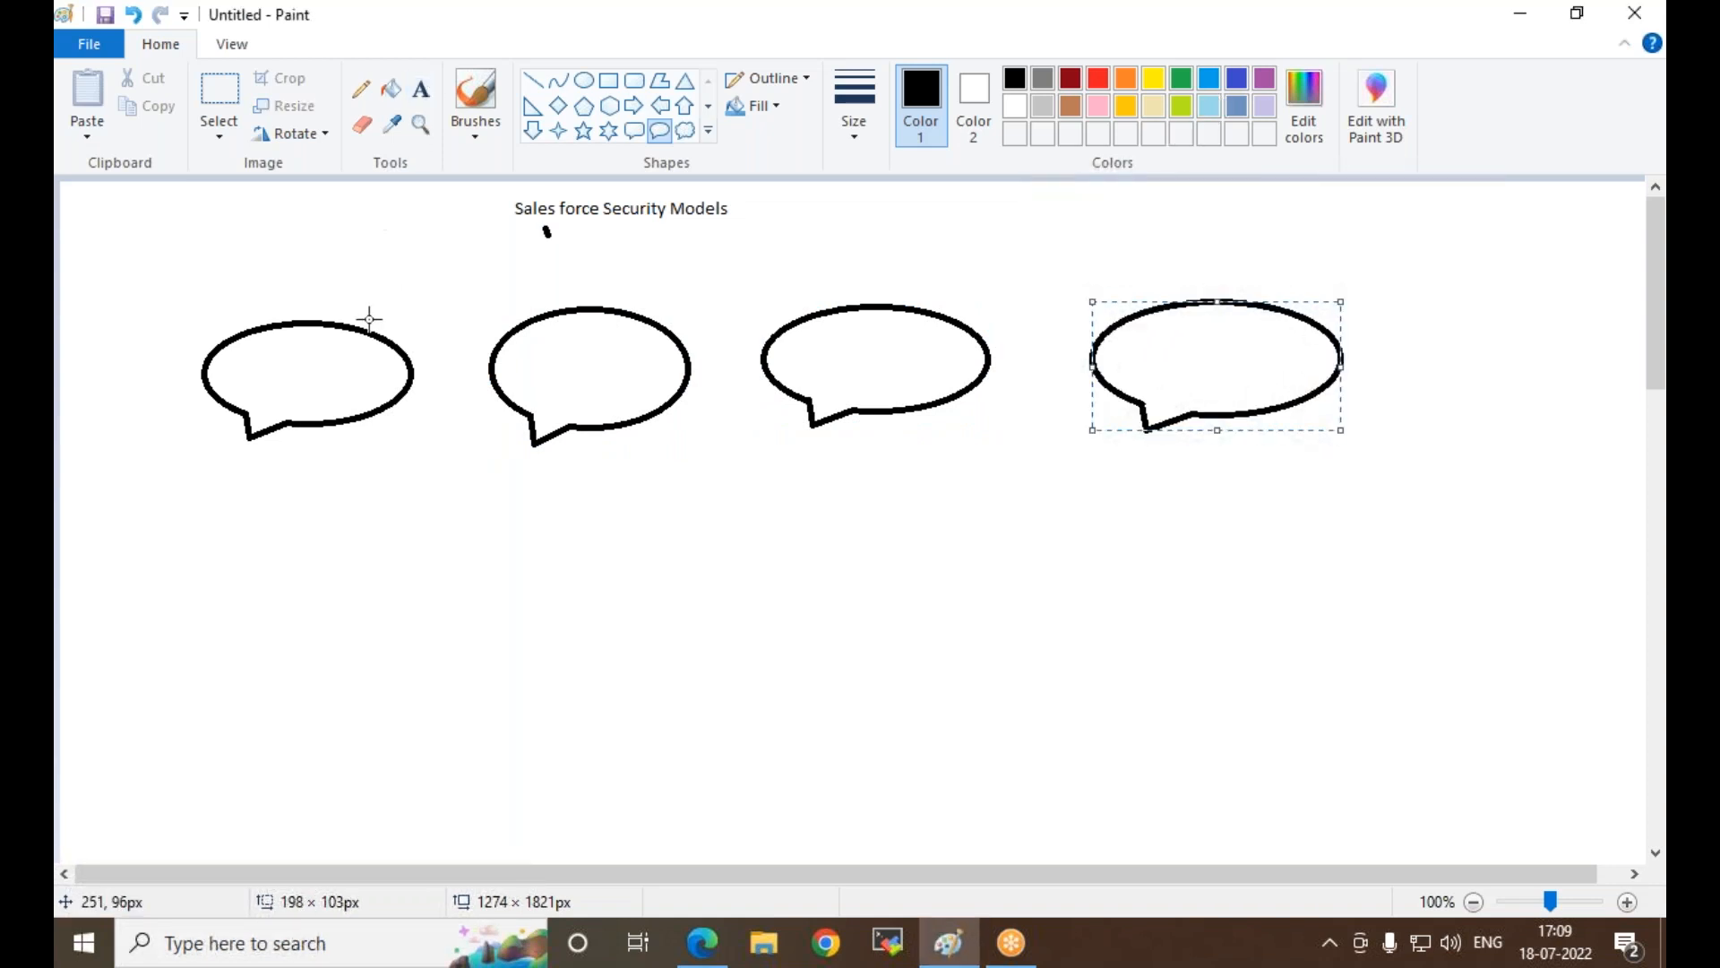
{"action": "left_click", "coordinate": [420, 87]}
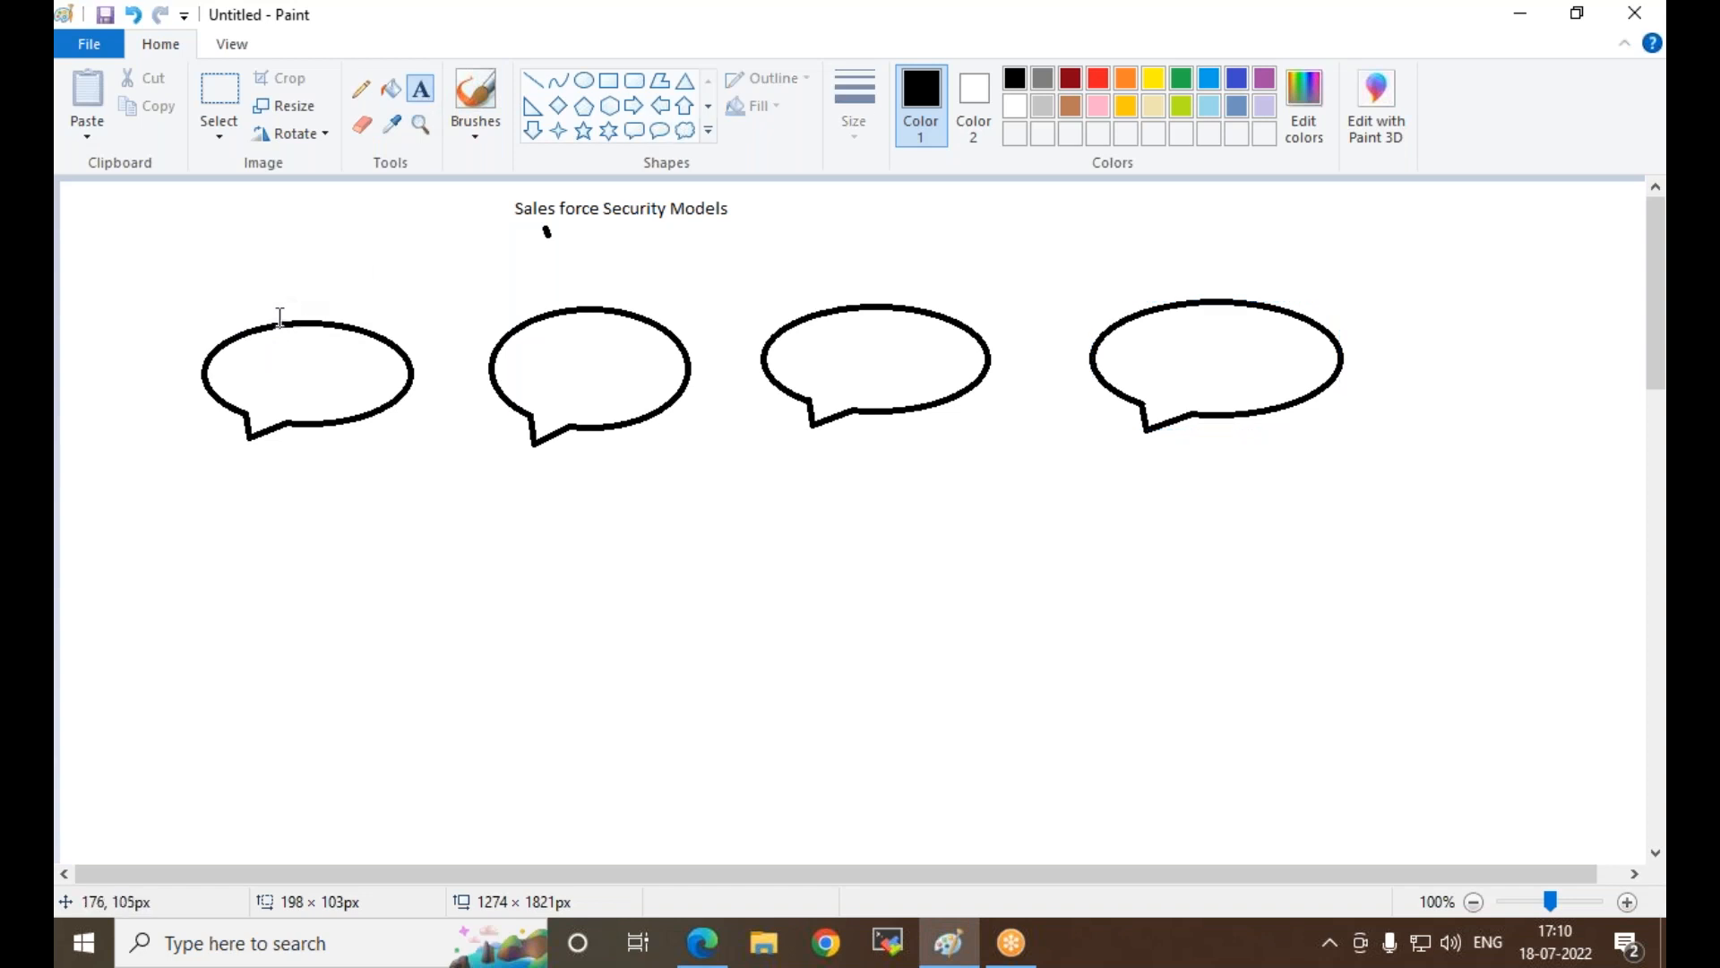
Type ORG Level, object level, Record Level and Field Lavel into the four bubbles
{"action": "left_click", "coordinate": [230, 369]}
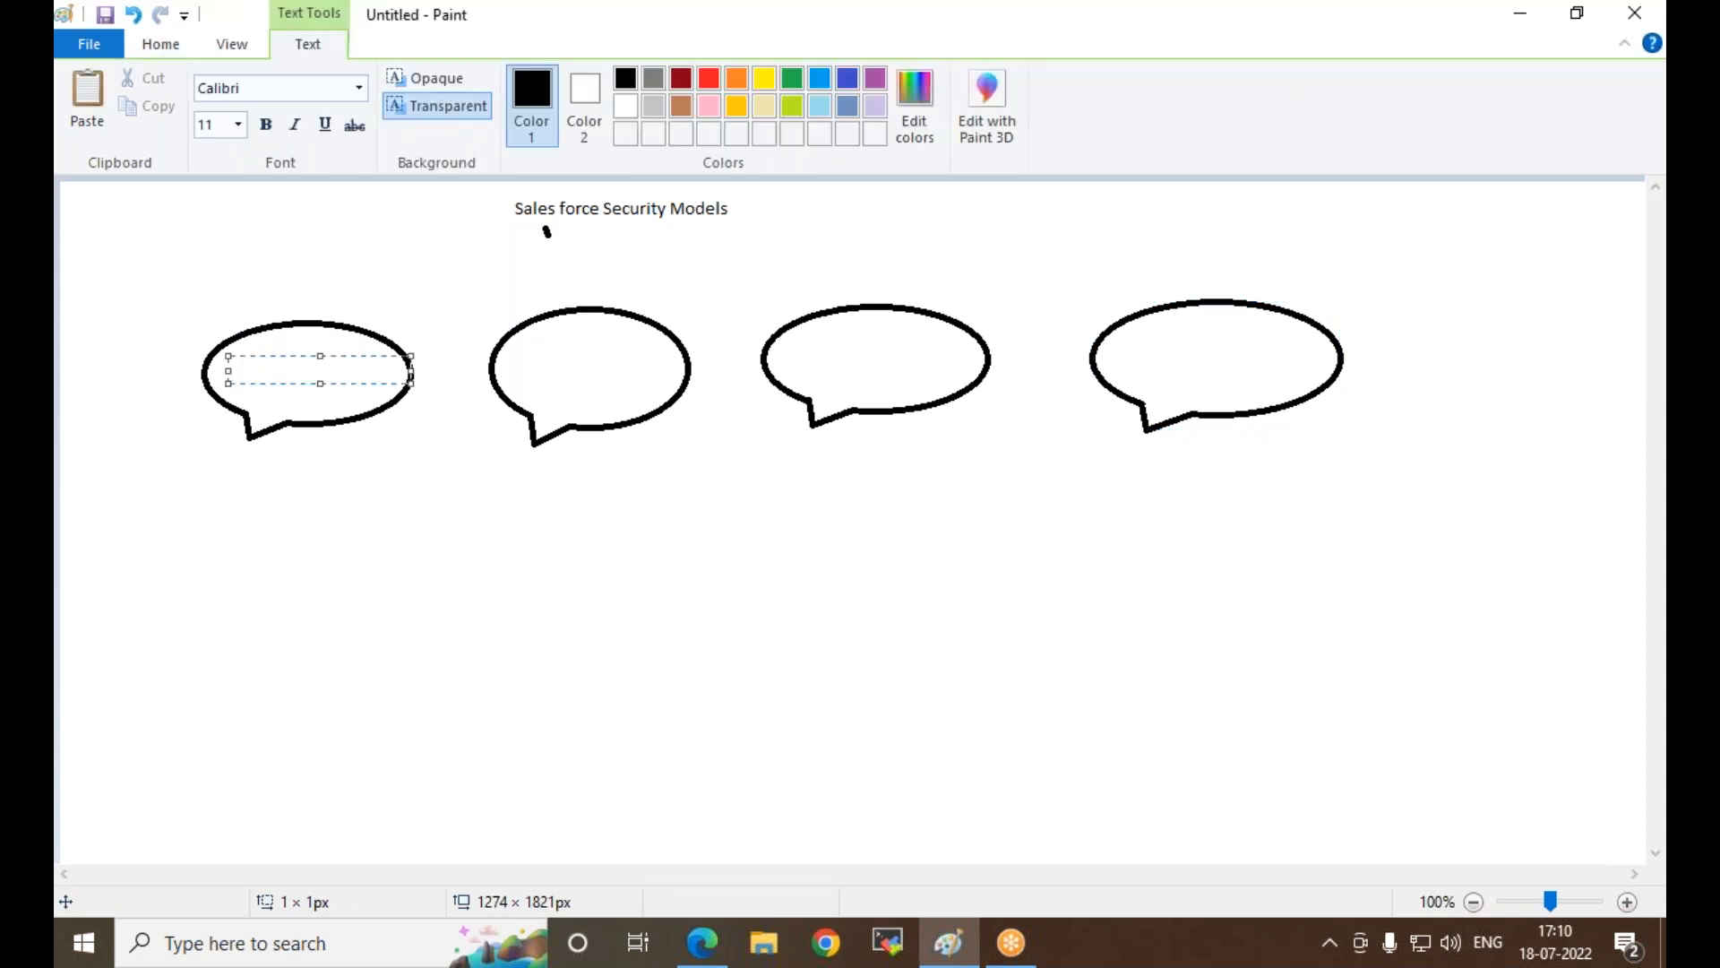
{"action": "type", "text": "ORG Level"}
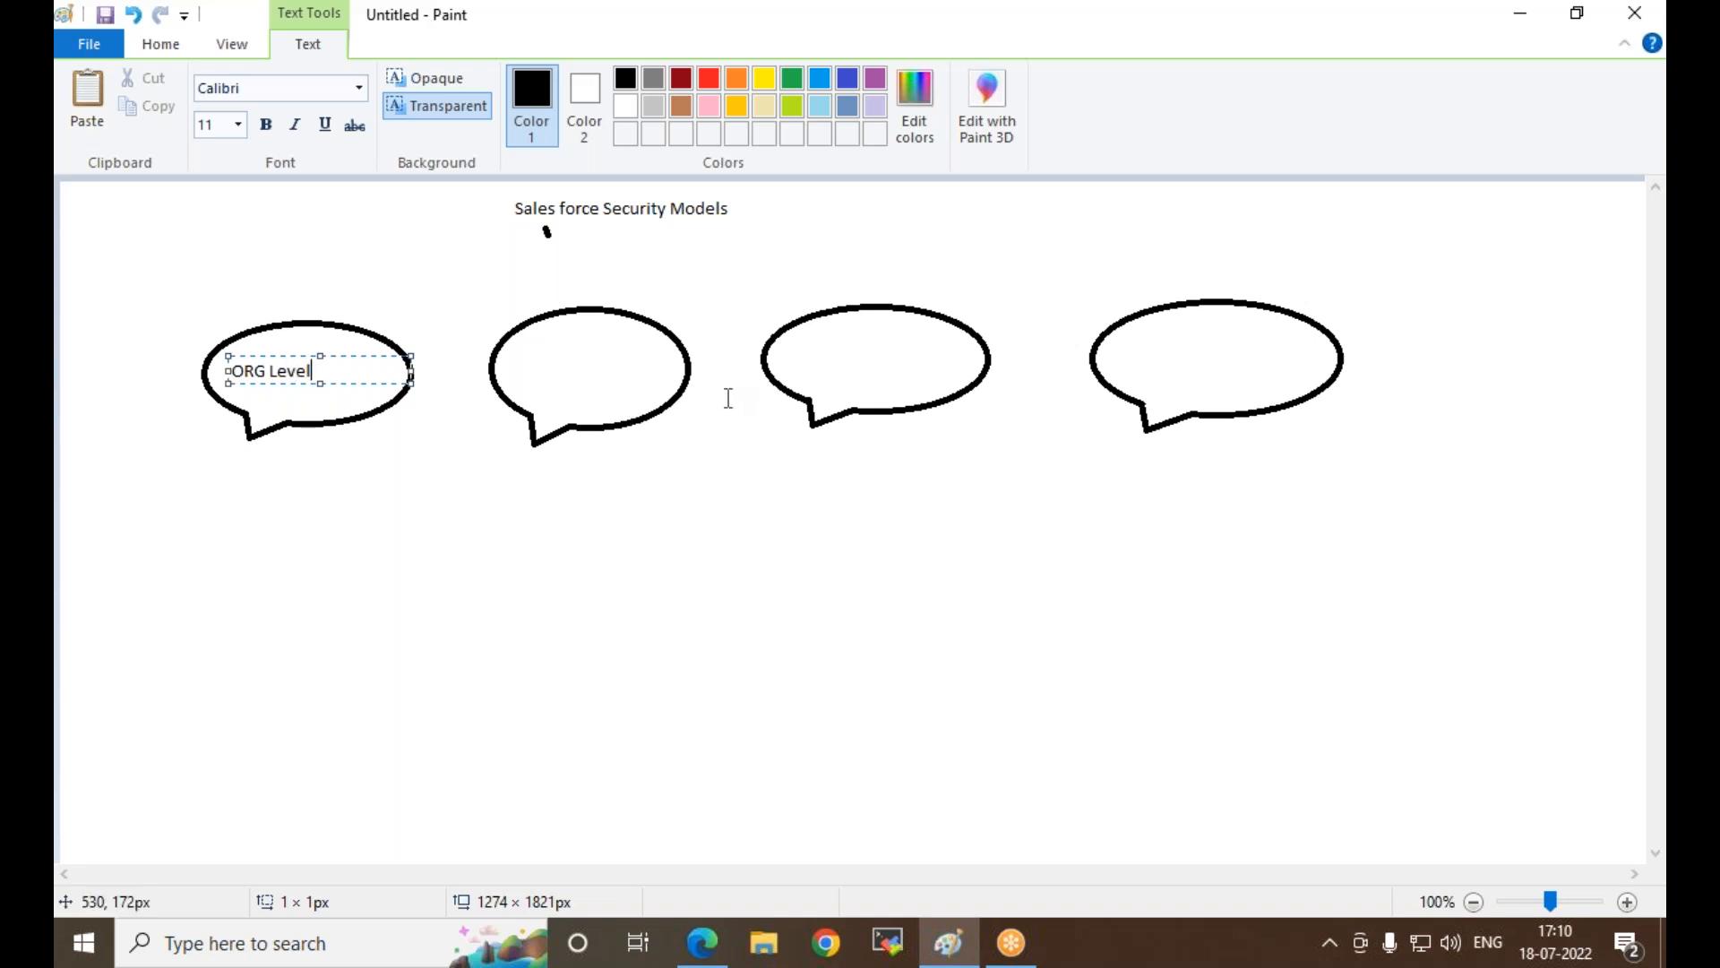
{"action": "left_click", "coordinate": [524, 360]}
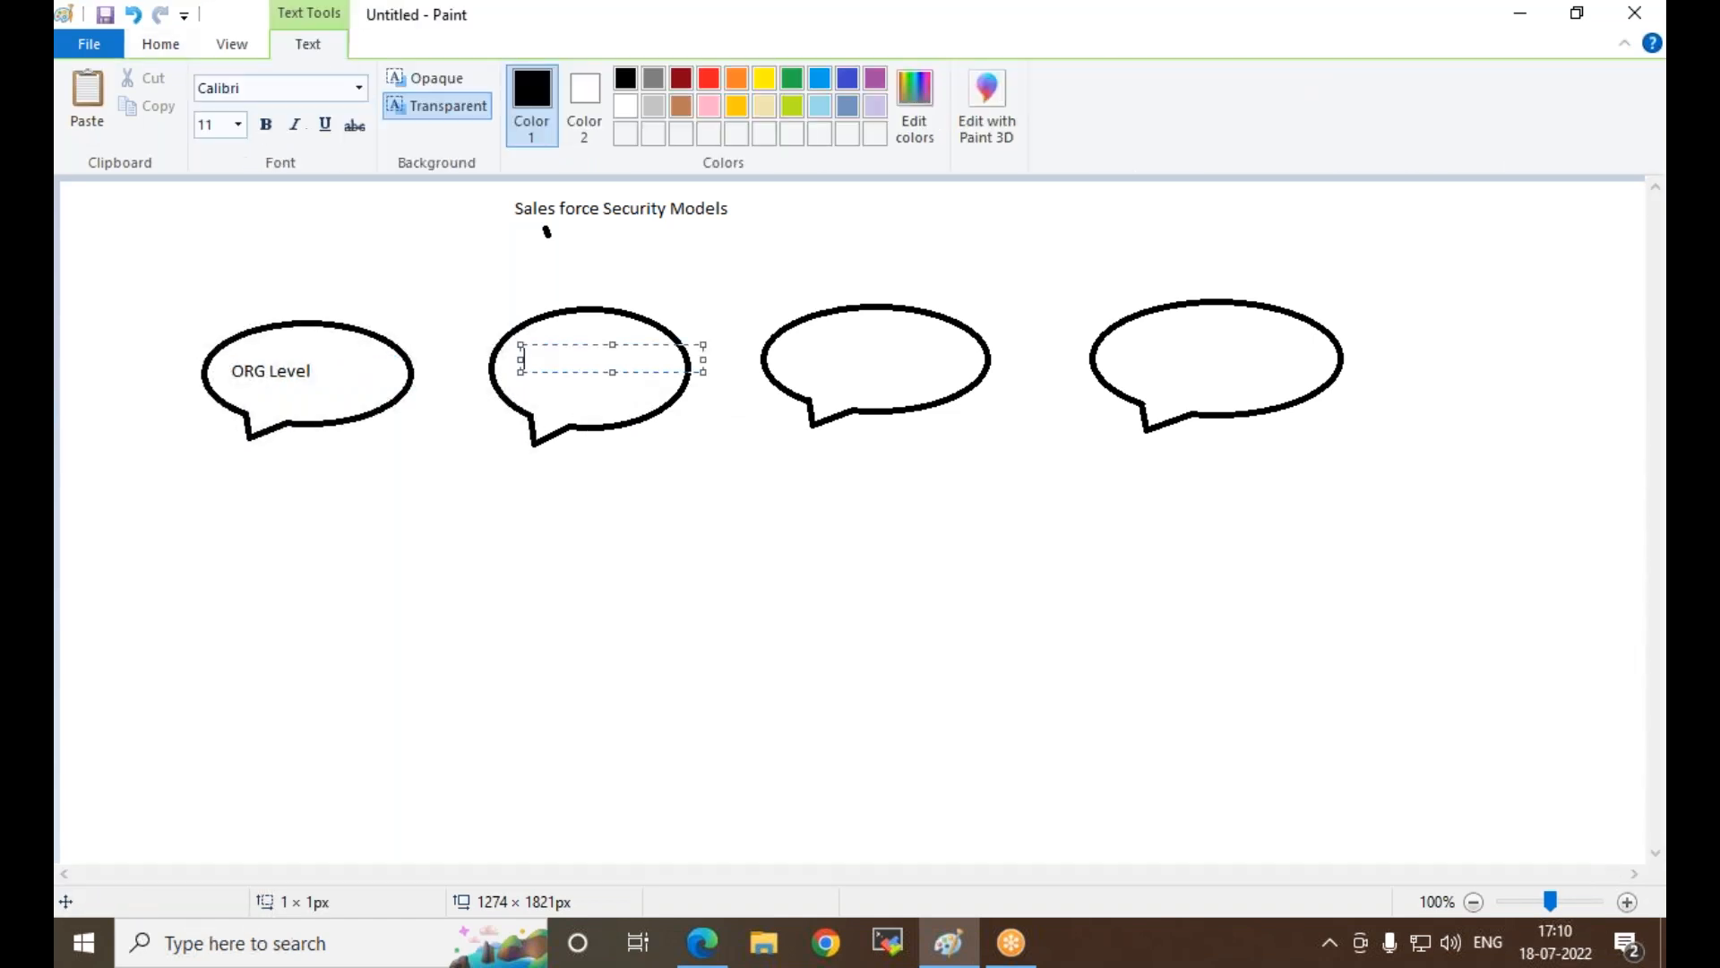
{"action": "type", "text": "object level"}
{"action": "left_click", "coordinate": [794, 354]}
{"action": "left_click", "coordinate": [793, 355]}
{"action": "type", "text": "Rec"}
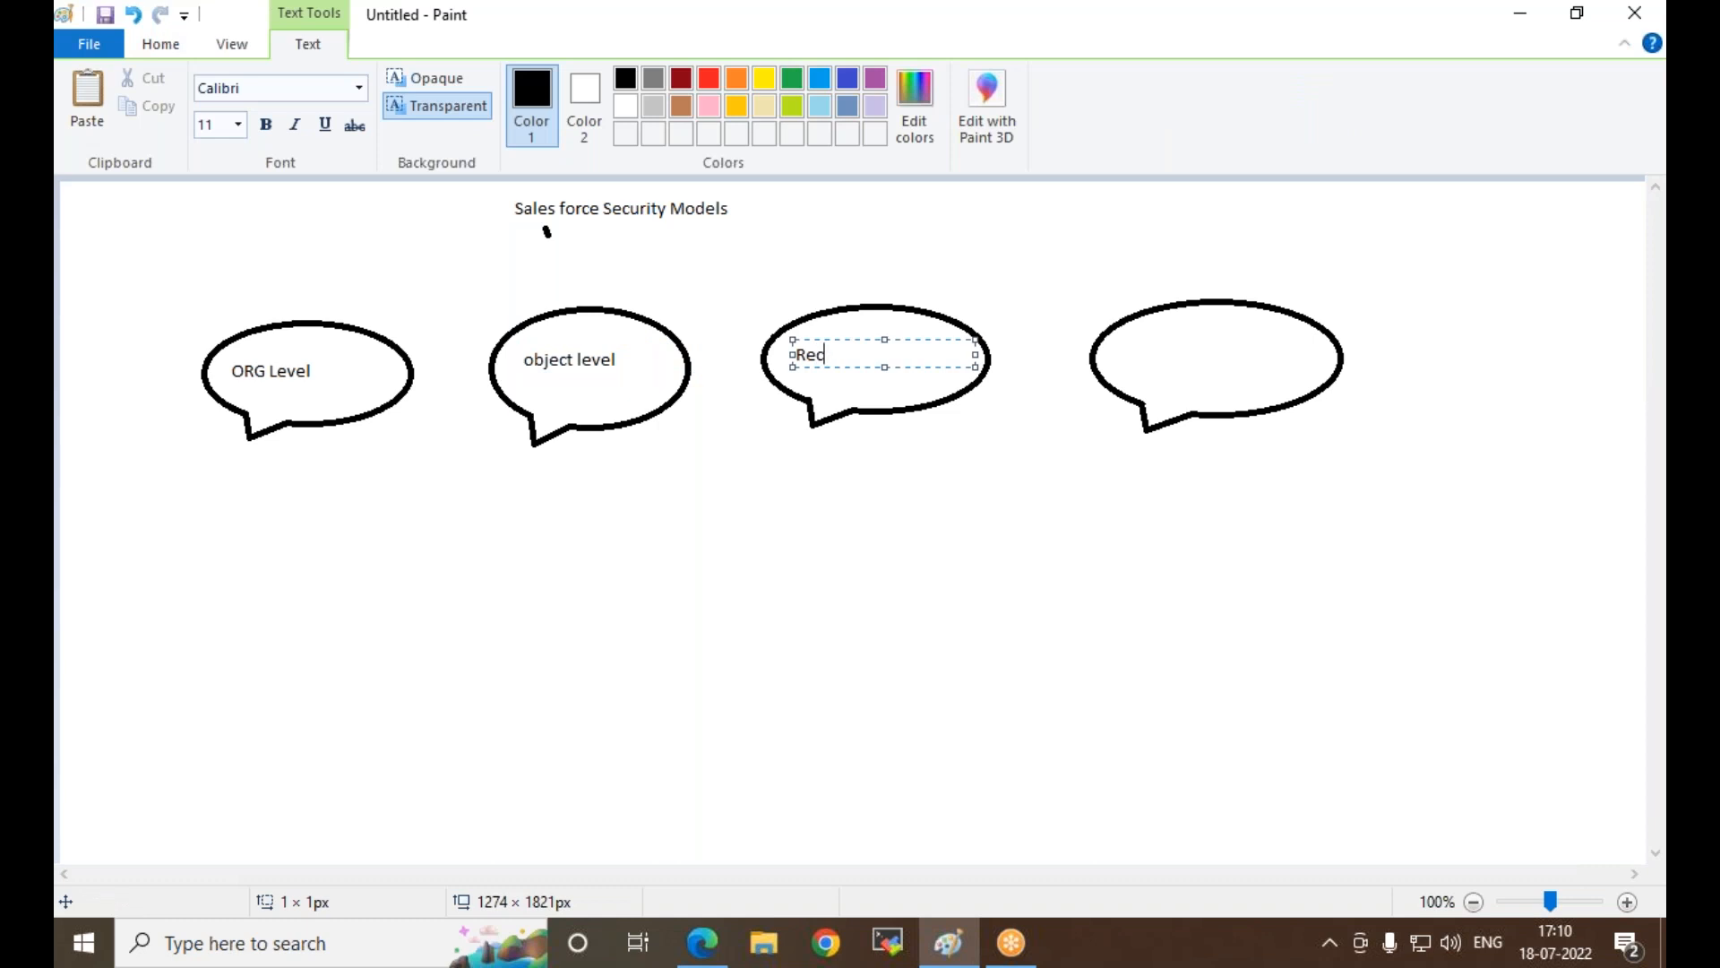
{"action": "type", "text": "ord Level"}
{"action": "left_click", "coordinate": [1142, 361]}
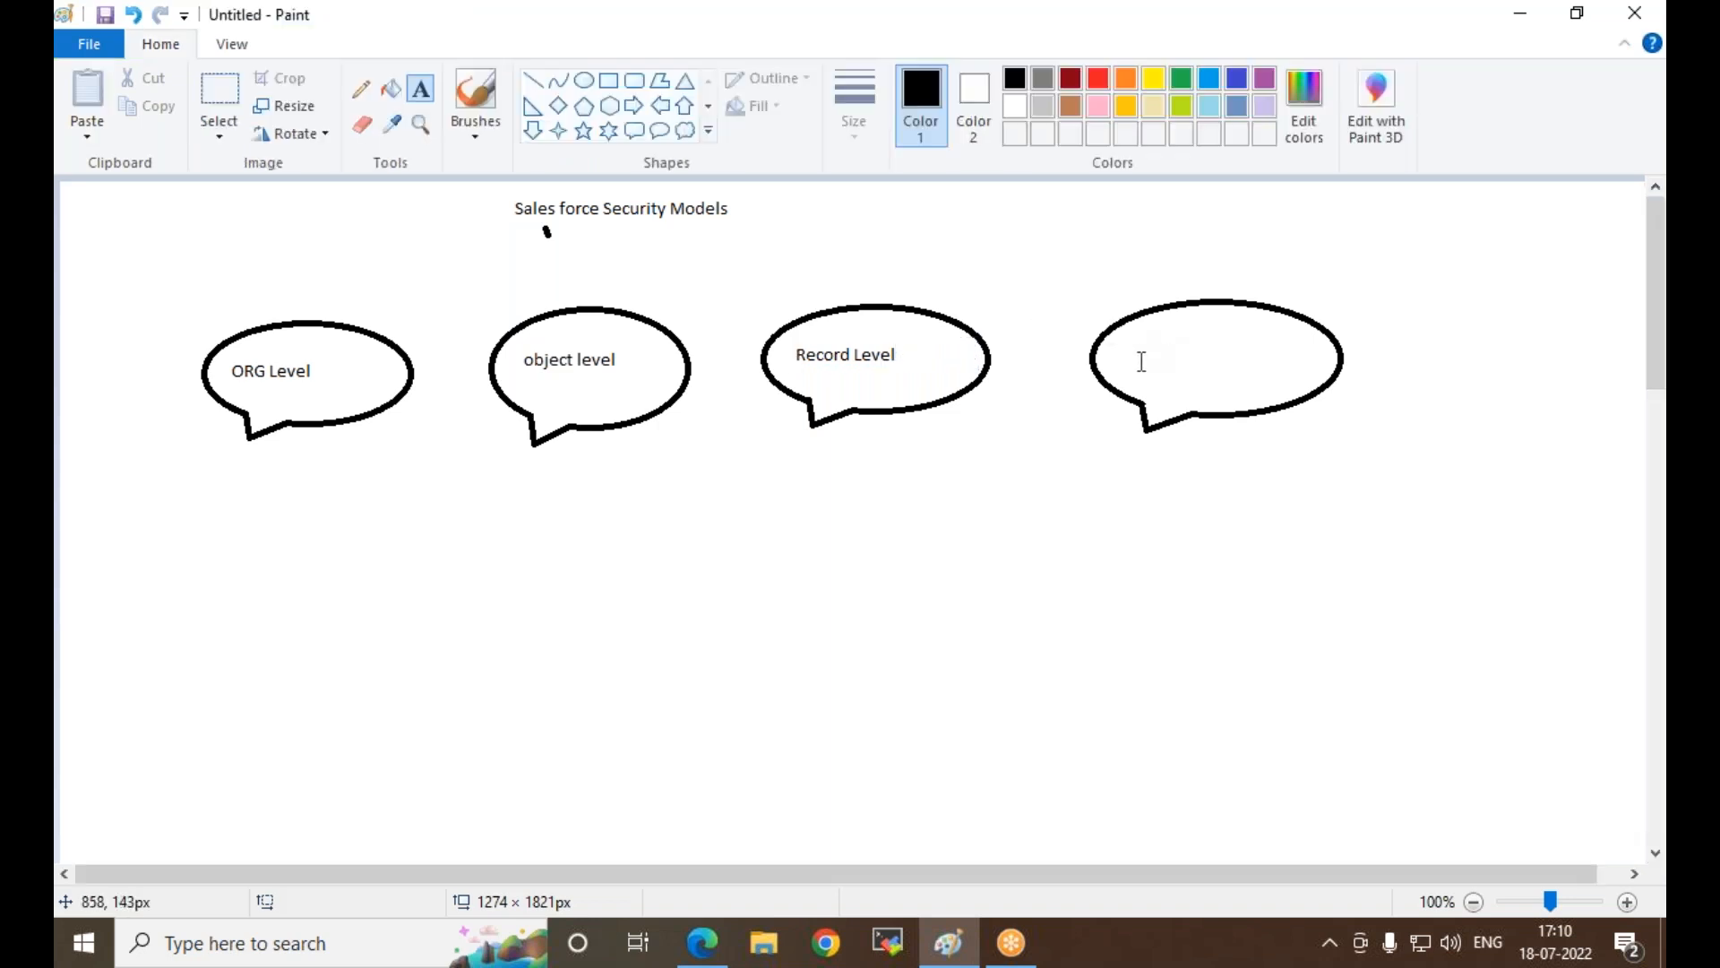
{"action": "left_click", "coordinate": [1141, 339]}
{"action": "type", "text": "Field"}
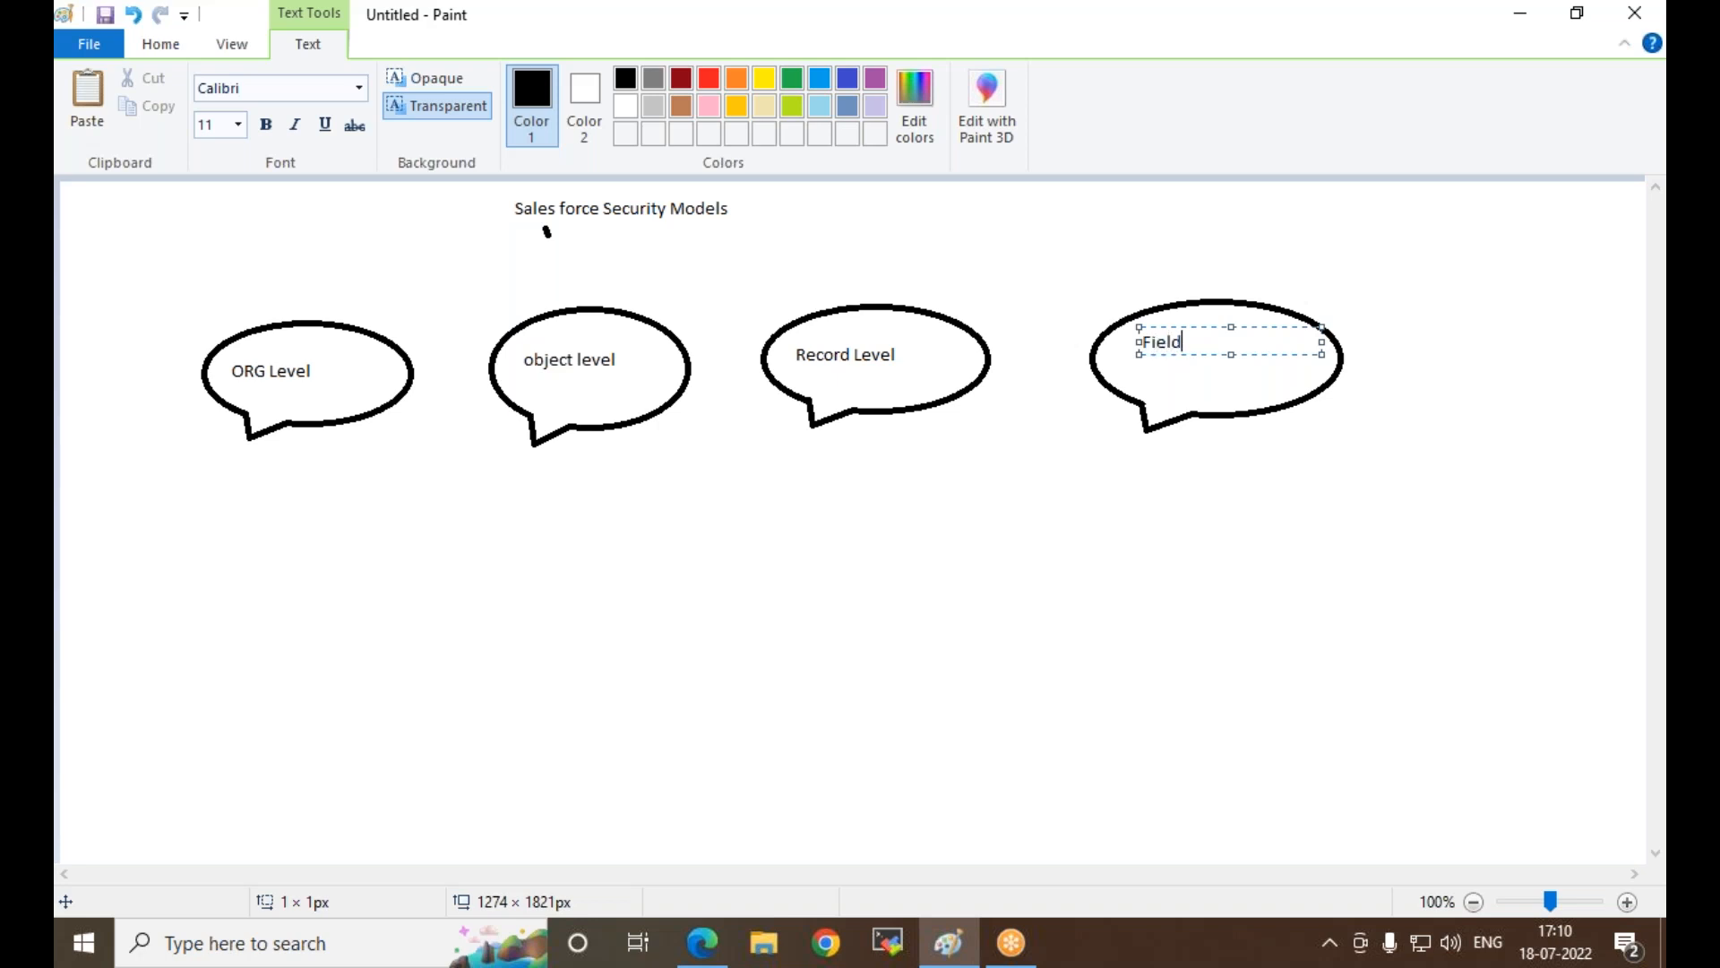
{"action": "type", "text": " Lavel"}
Commit the Field Lavel label and draw two diagonal lines down from the ORG Level bubble
{"action": "left_click", "coordinate": [204, 238]}
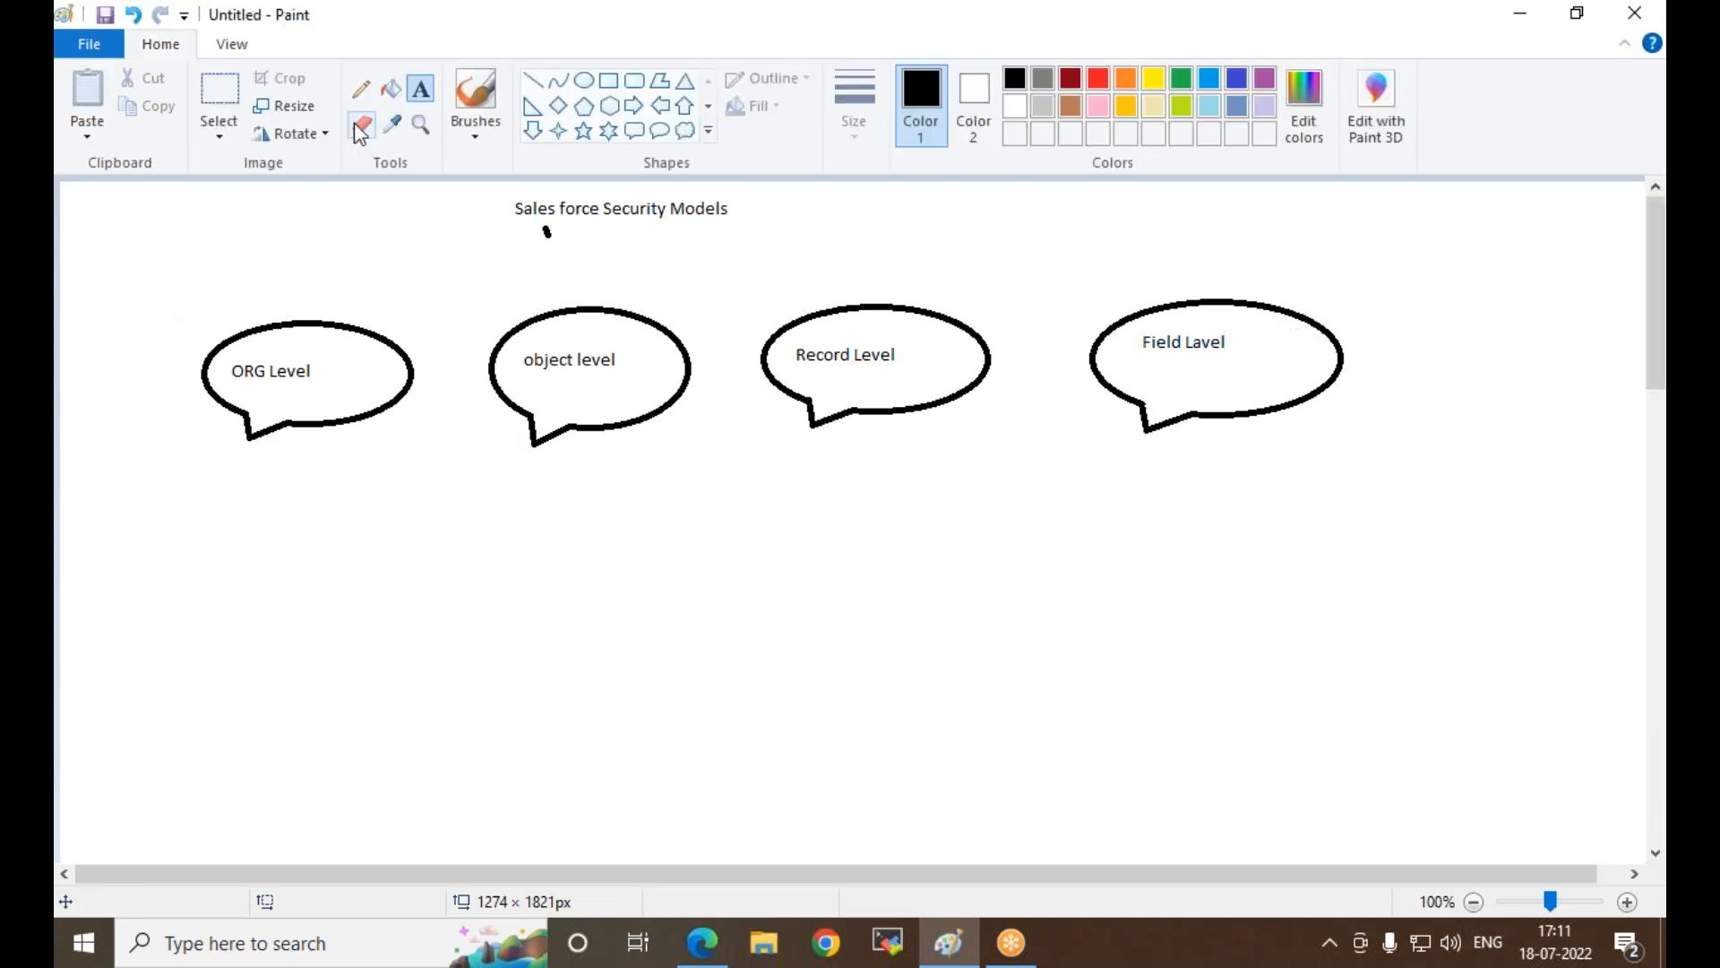
{"action": "left_click", "coordinate": [532, 80]}
{"action": "left_click_drag", "start_coordinate": [252, 436], "coordinate": [159, 540]}
{"action": "left_click", "coordinate": [299, 487]}
{"action": "left_click_drag", "start_coordinate": [245, 439], "coordinate": [343, 530]}
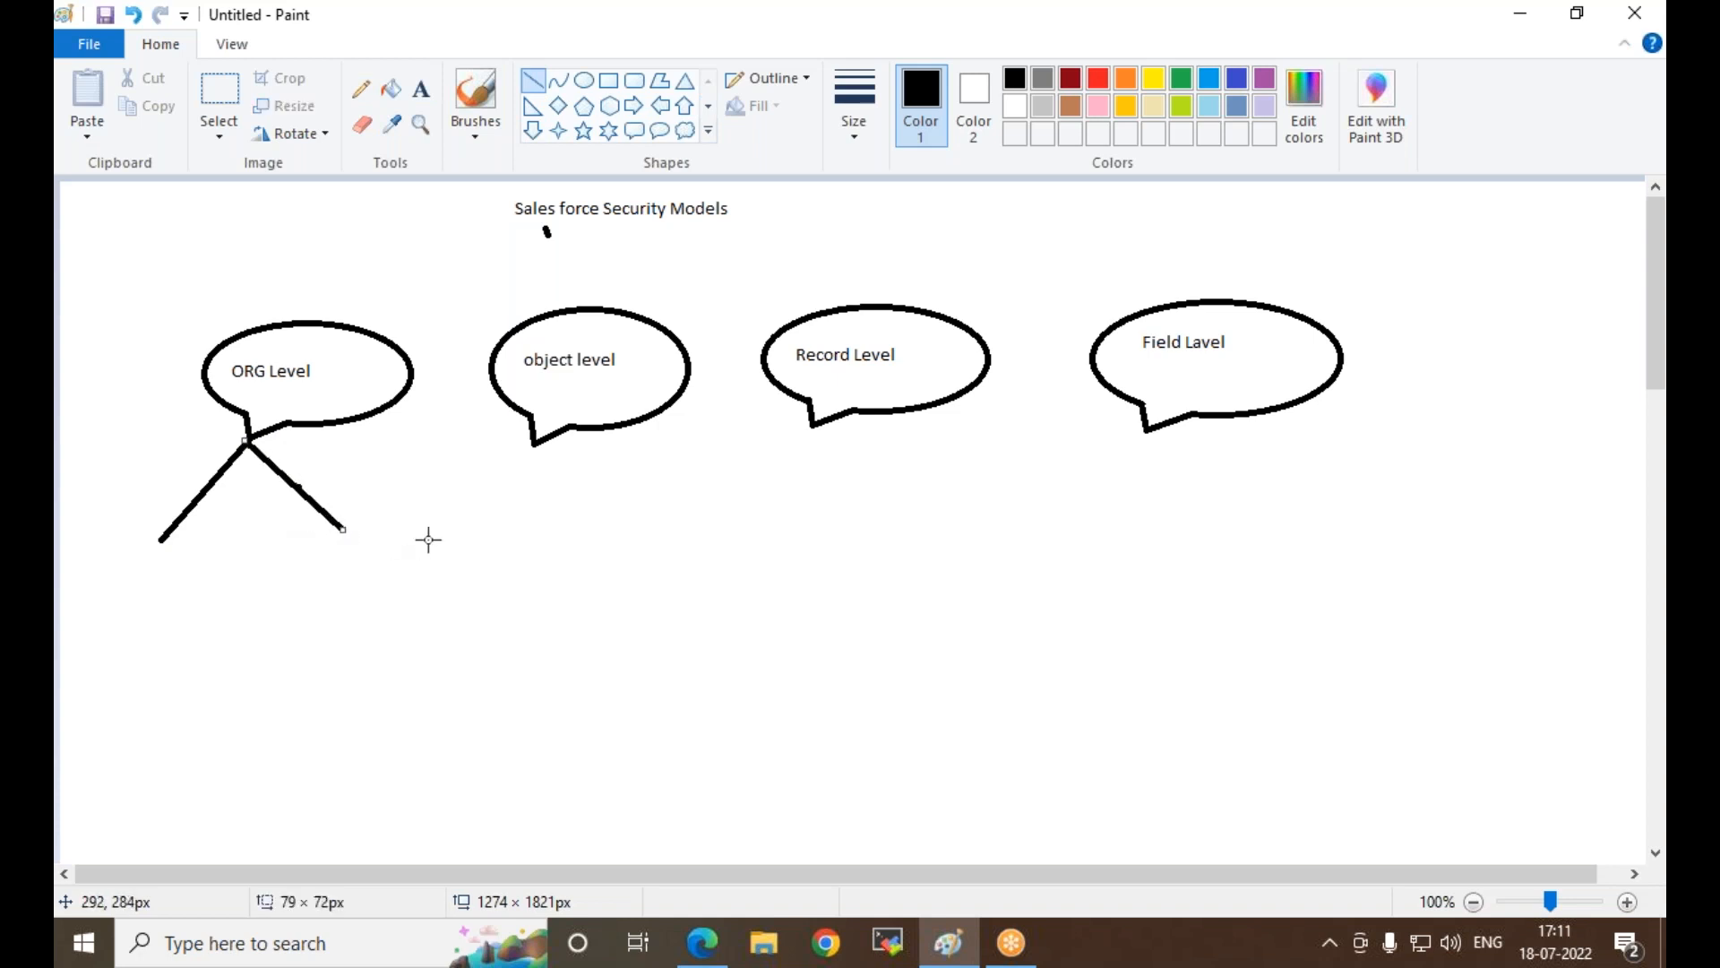
{"action": "left_click", "coordinate": [421, 88]}
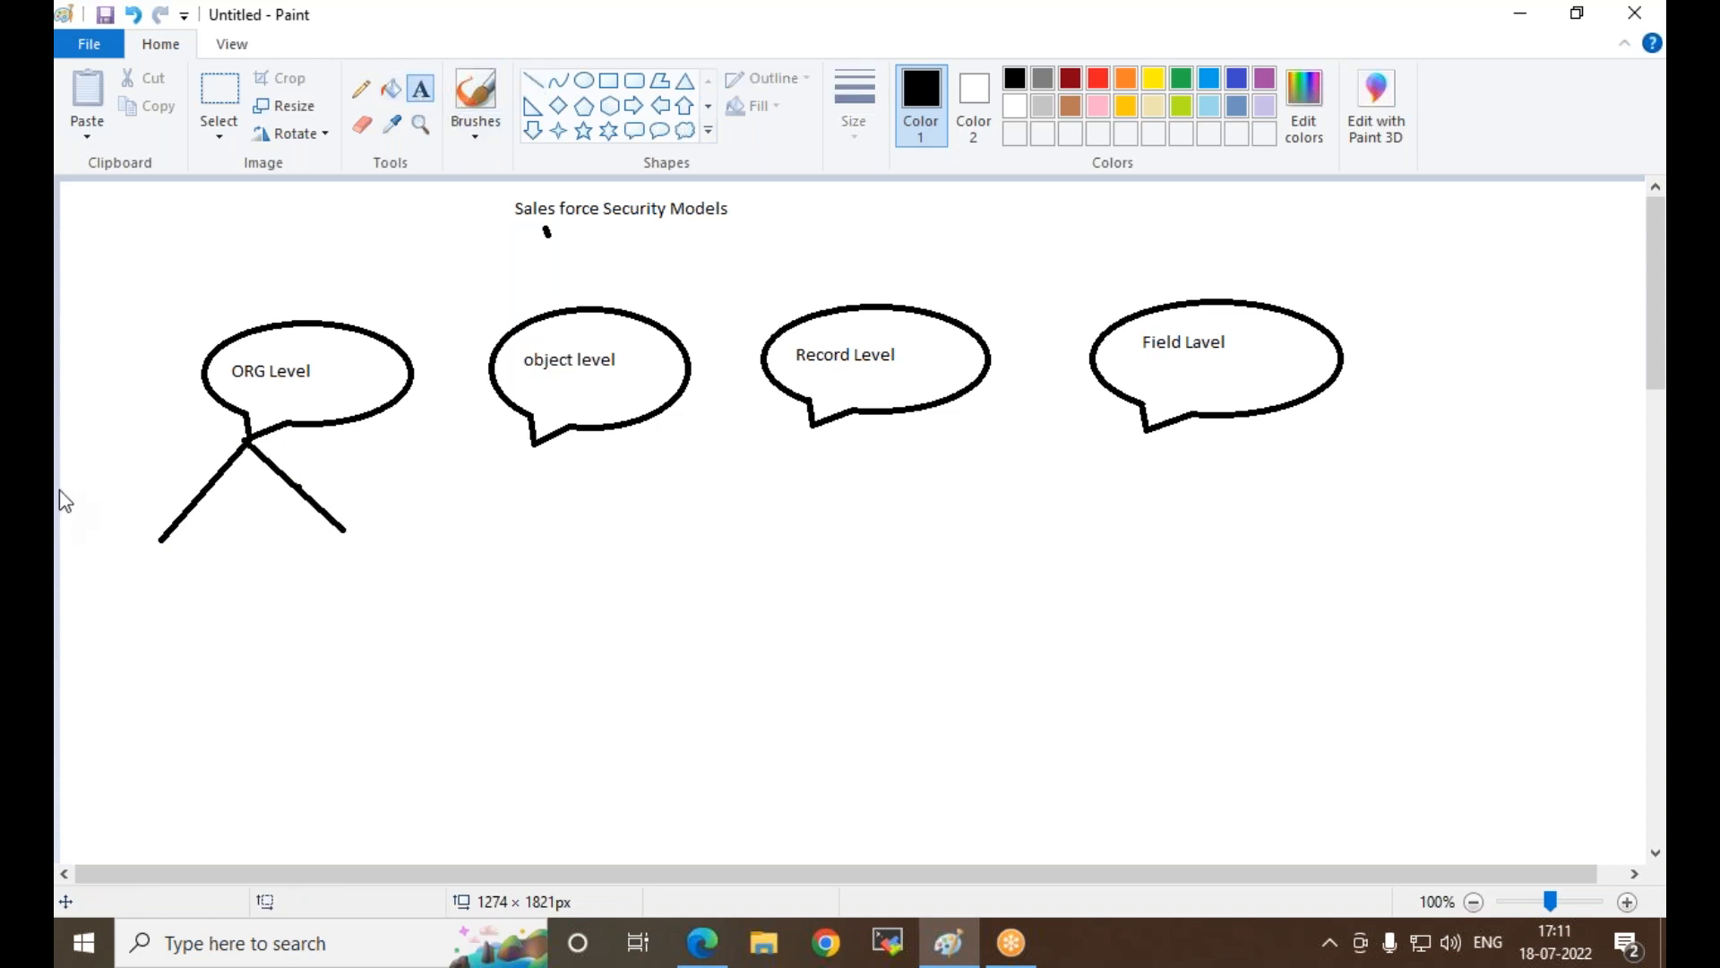
Label the left branch 'user & Password' and the right branch 'profile level access'
{"action": "left_click", "coordinate": [104, 571]}
{"action": "type", "text": "user & Pa"}
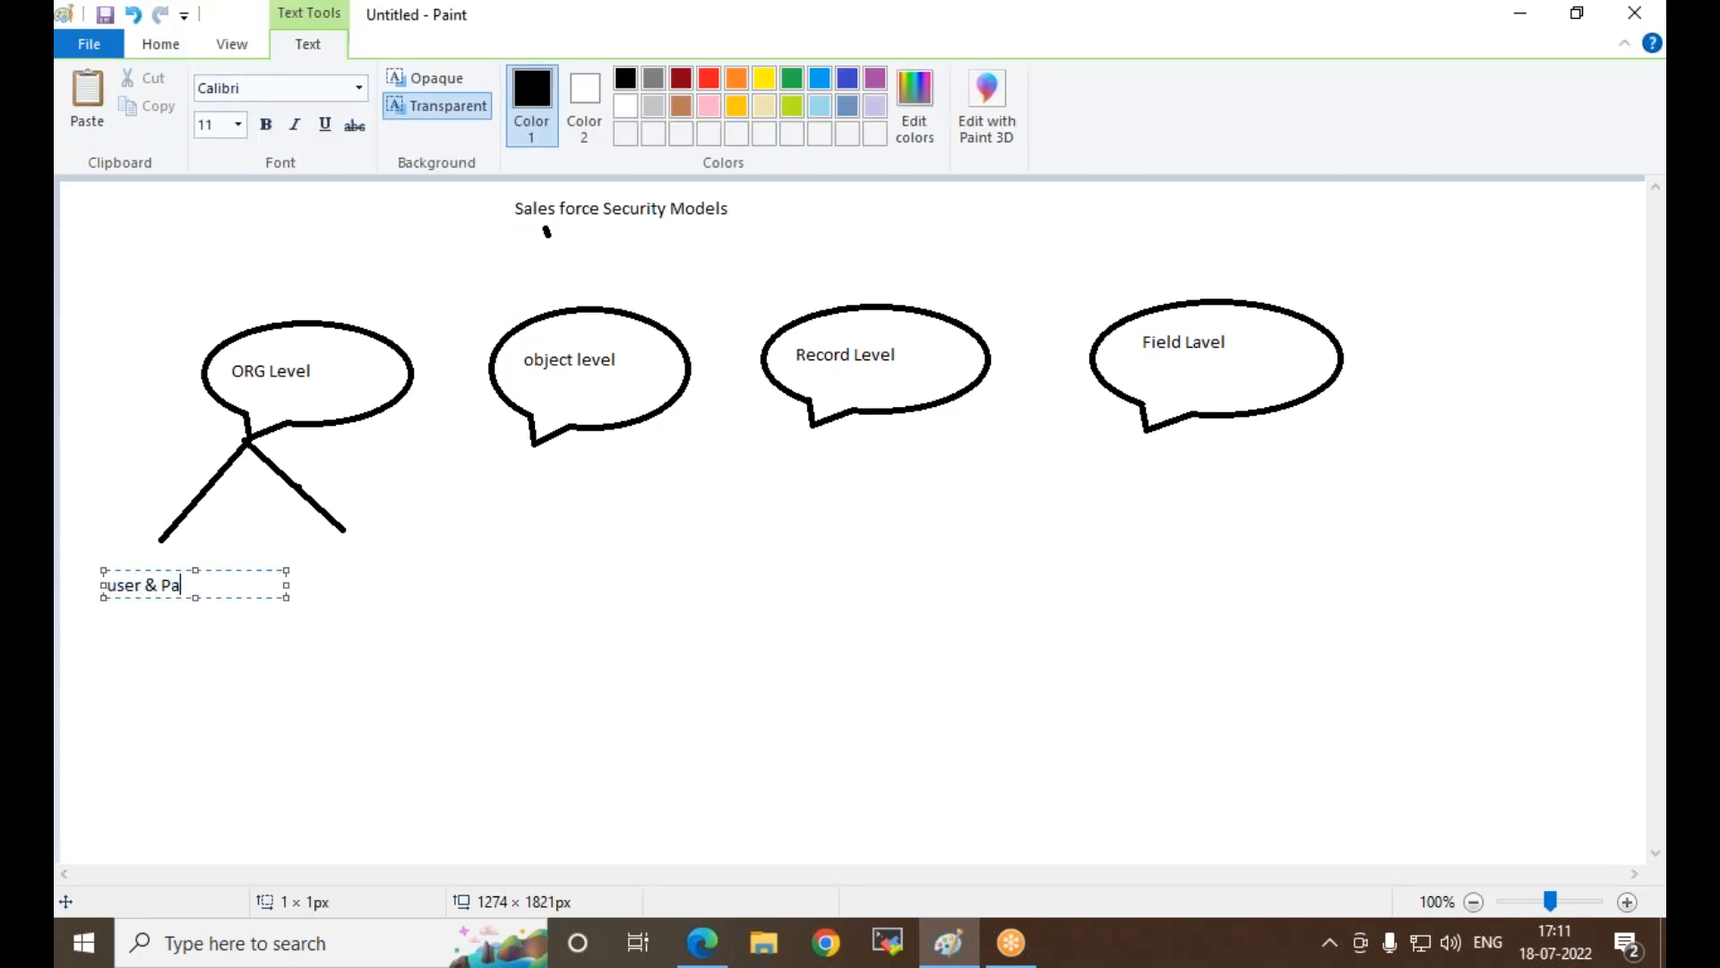
{"action": "type", "text": "ssword"}
{"action": "left_click", "coordinate": [274, 642]}
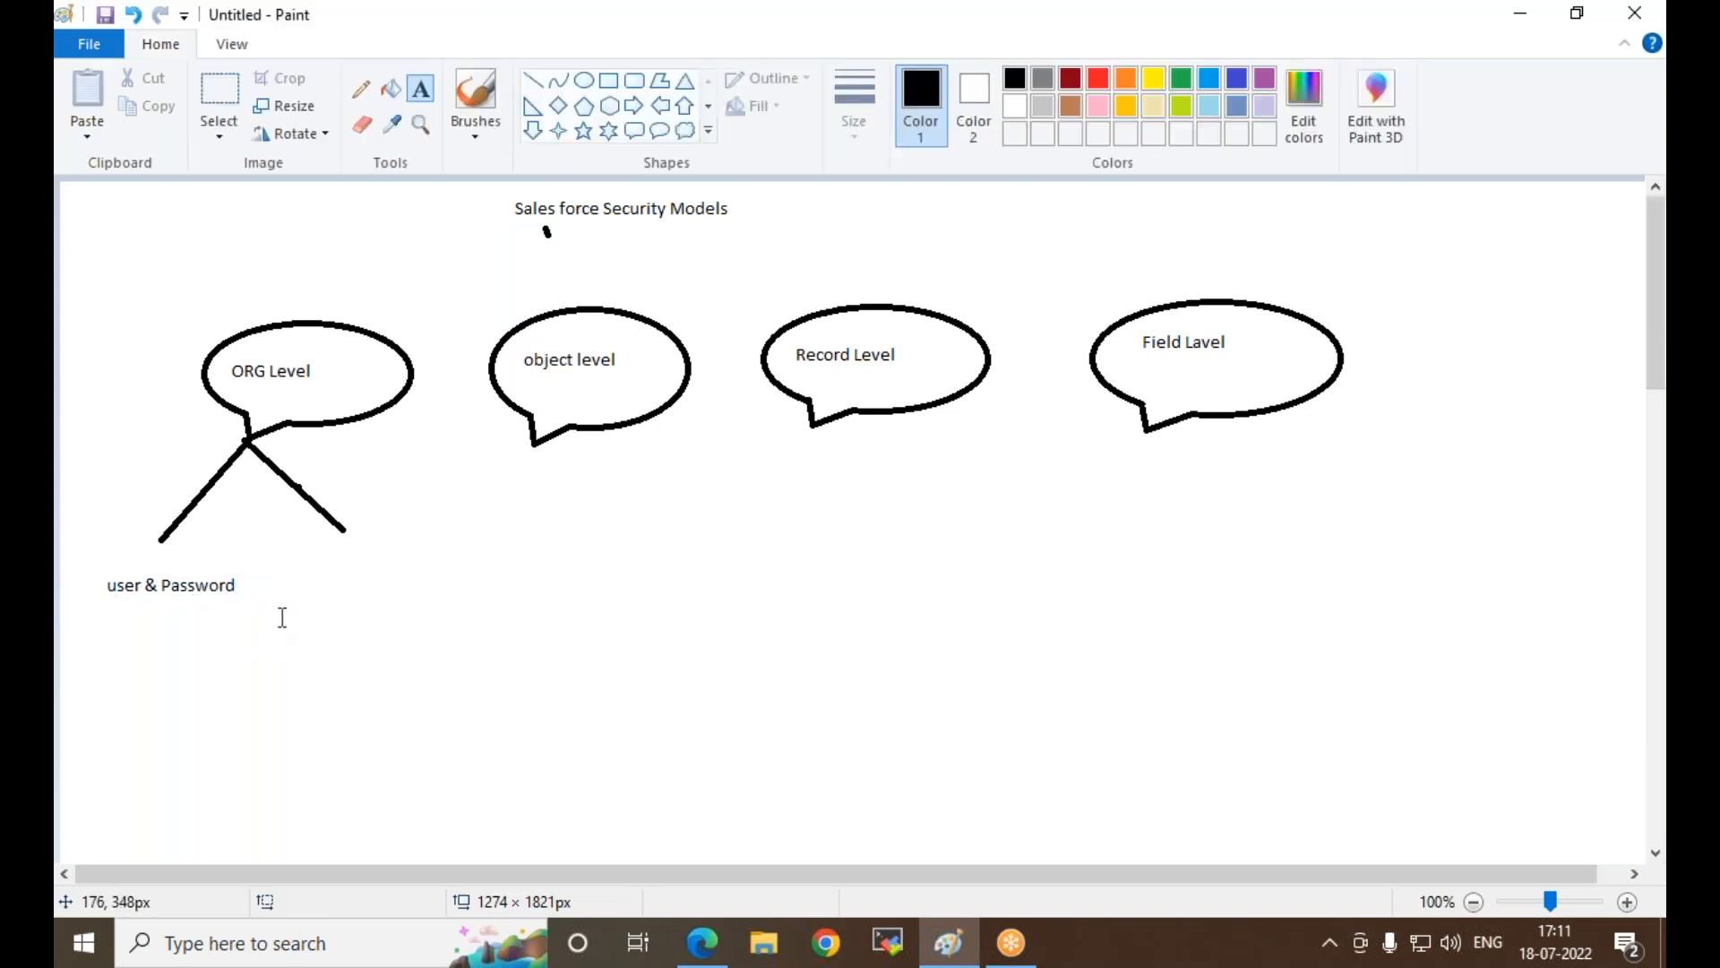
{"action": "left_click", "coordinate": [307, 573]}
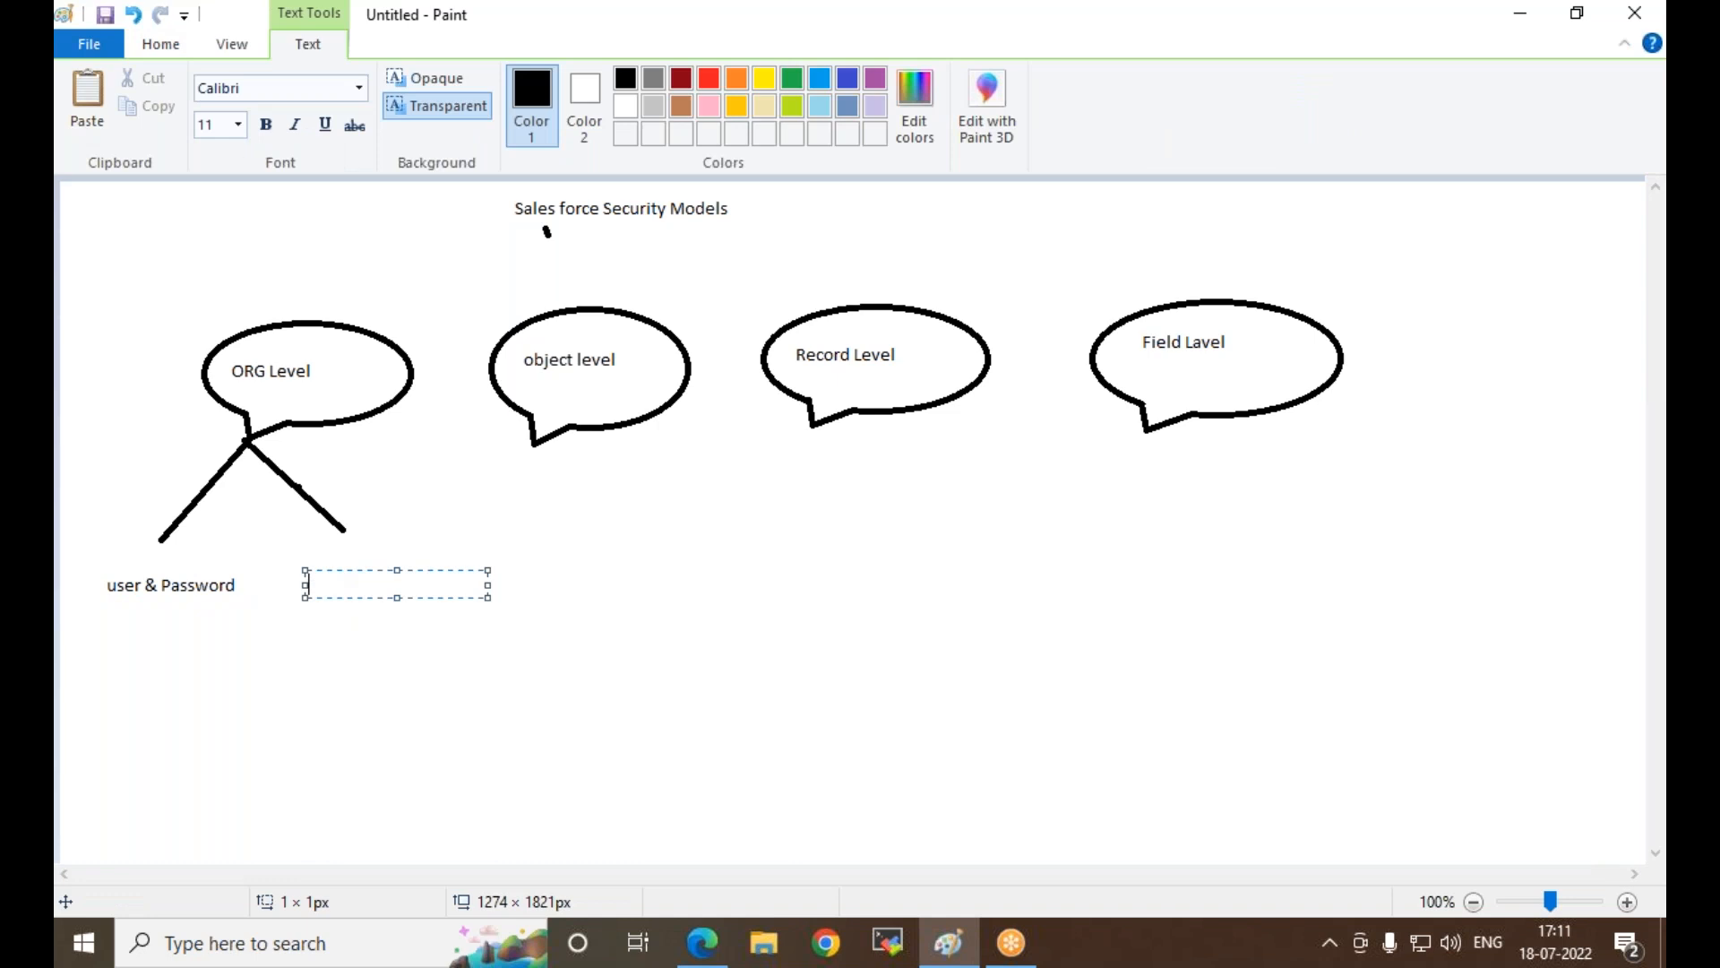
{"action": "type", "text": "profile level access"}
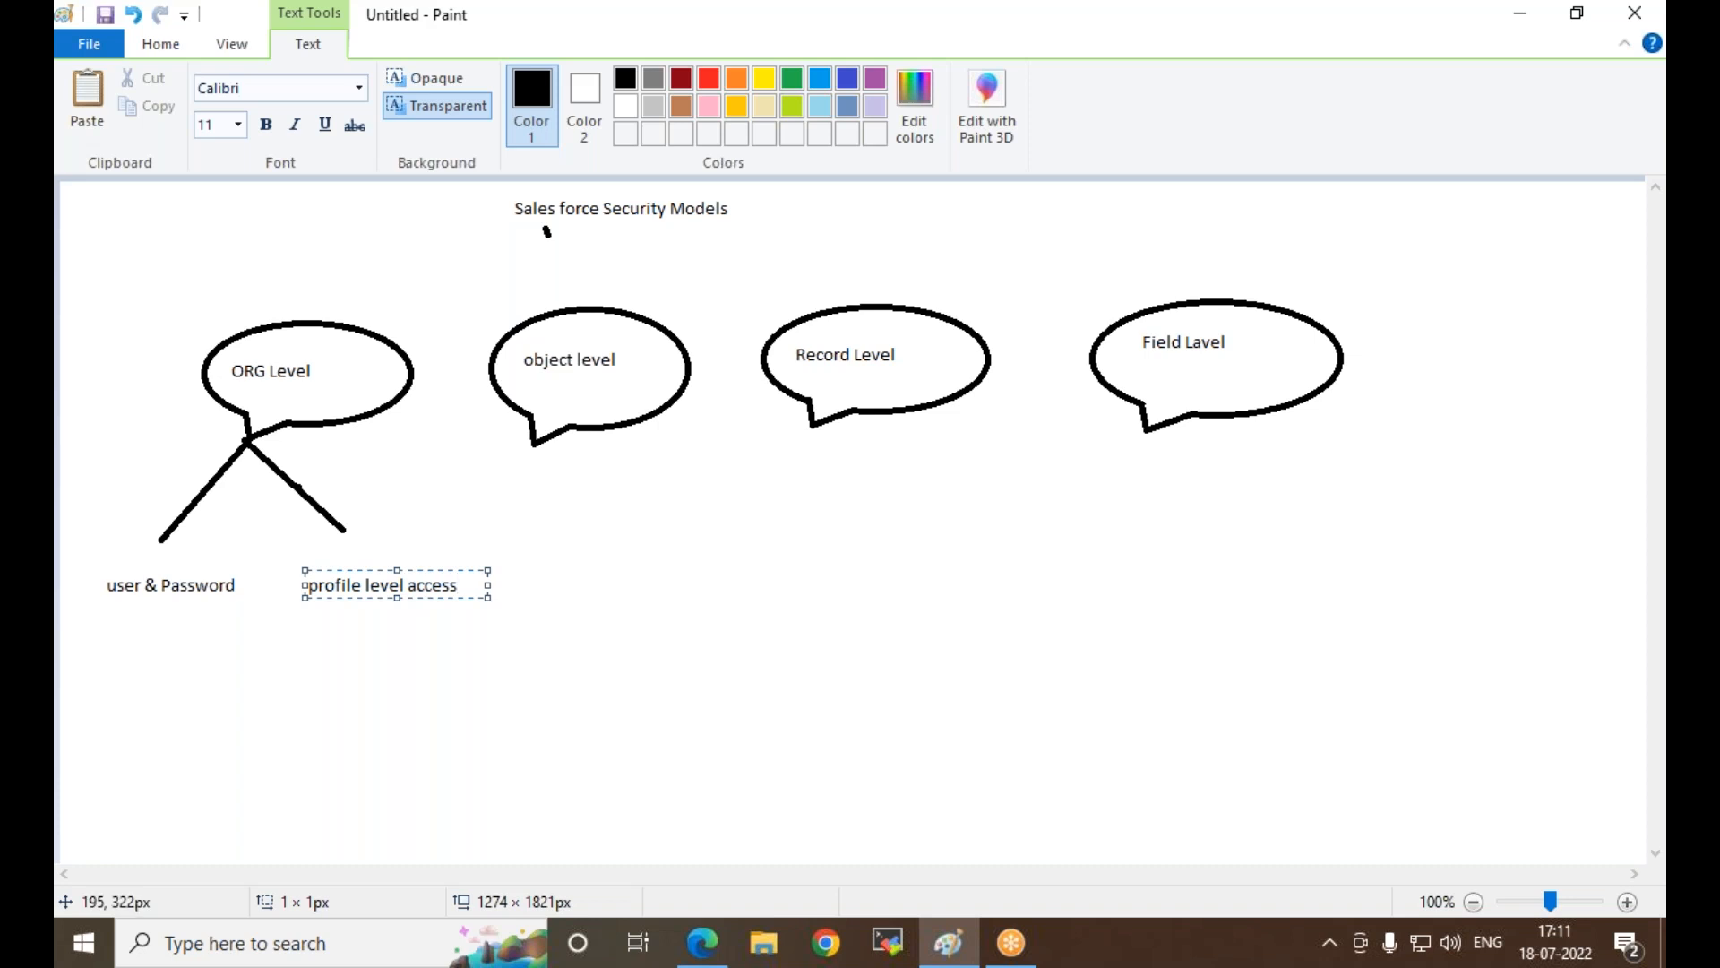
{"action": "left_click", "coordinate": [238, 687]}
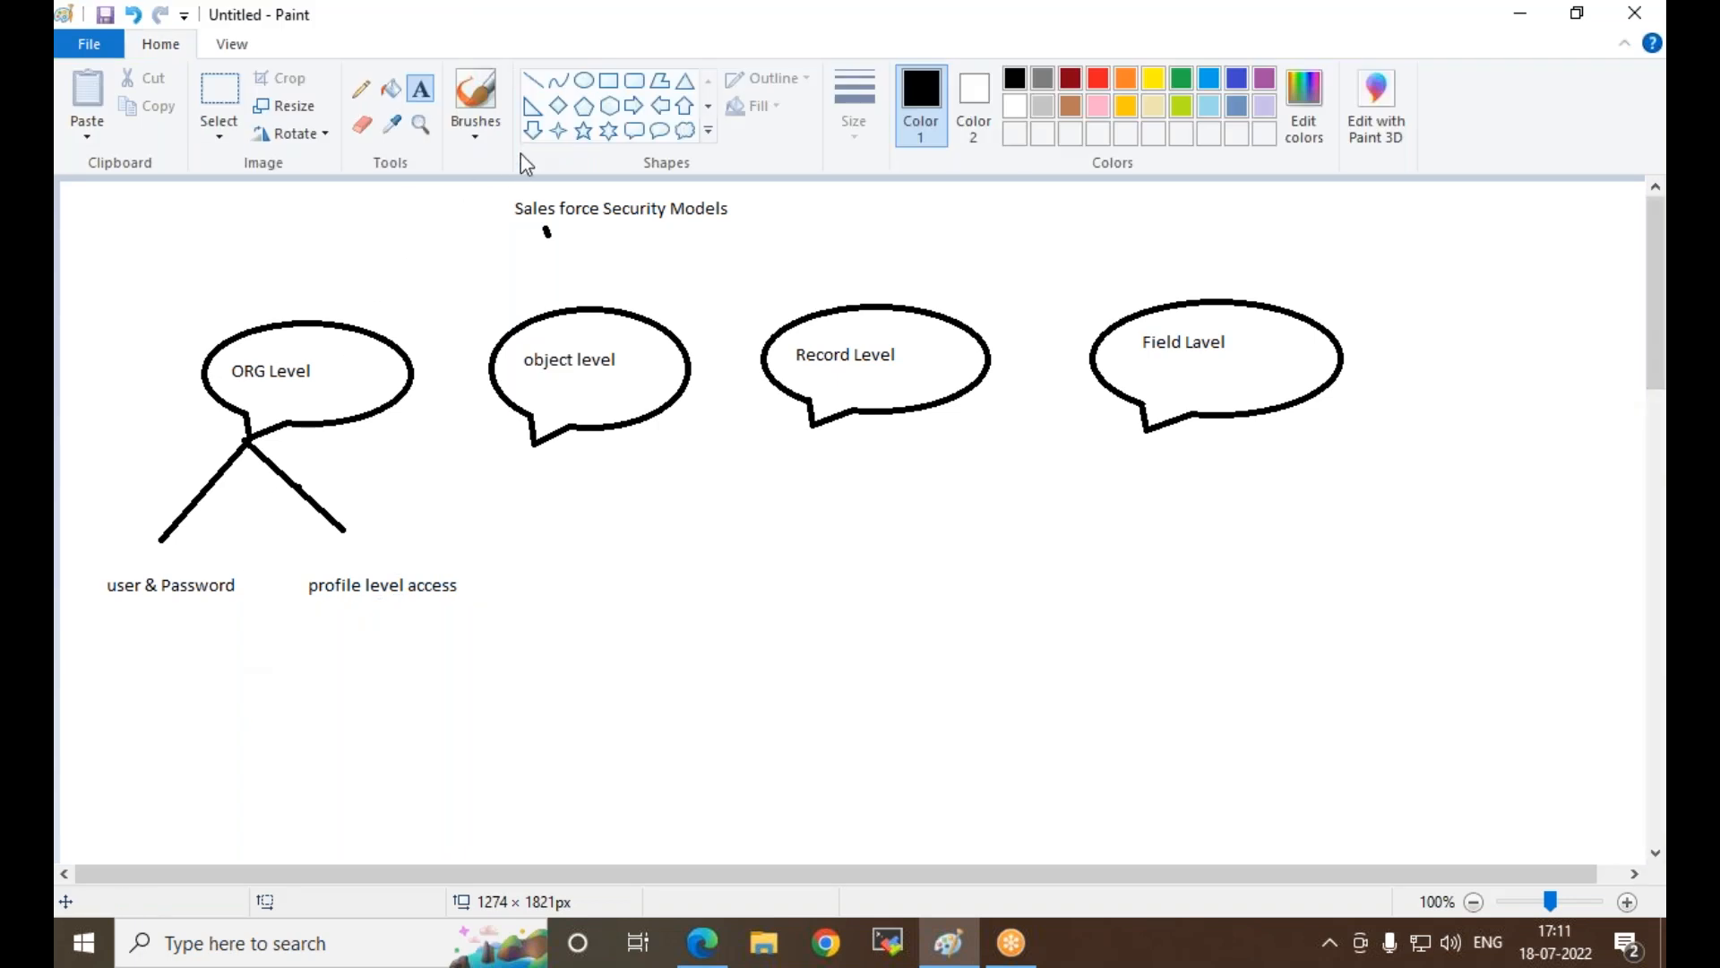
{"action": "left_click", "coordinate": [533, 131]}
Draw a down arrow below 'user & Password' and type 'Login' beneath it
{"action": "left_click_drag", "start_coordinate": [142, 615], "coordinate": [161, 696]}
{"action": "left_click", "coordinate": [238, 690]}
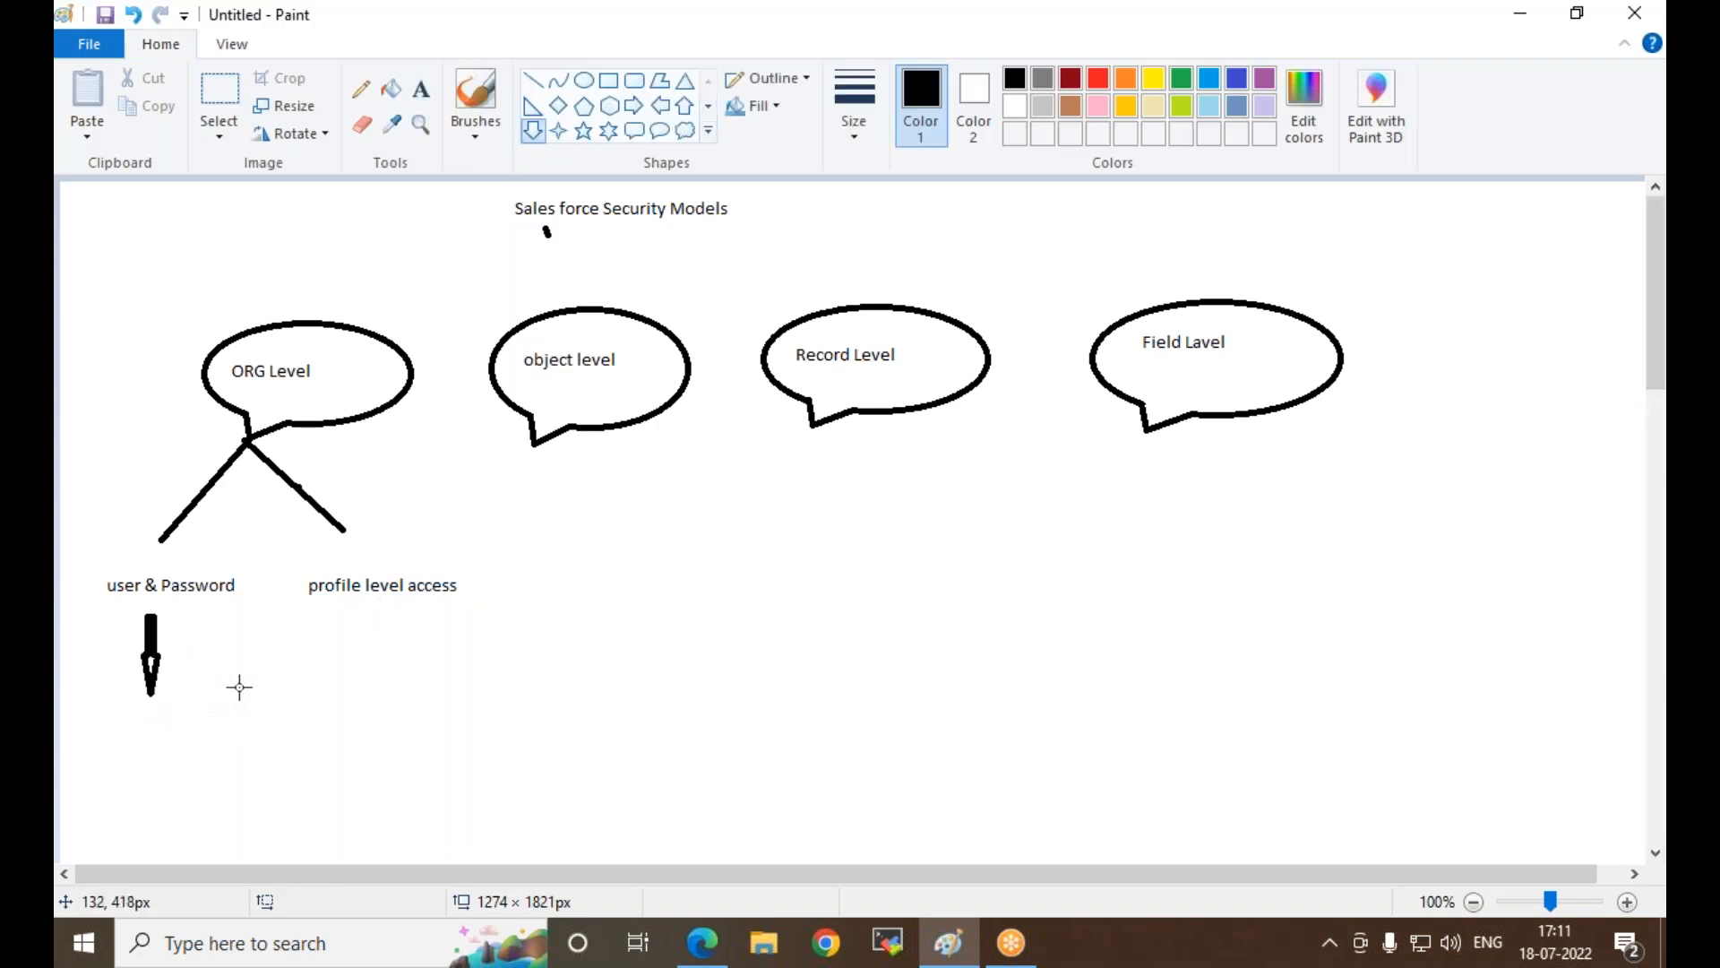
{"action": "left_click", "coordinate": [415, 101]}
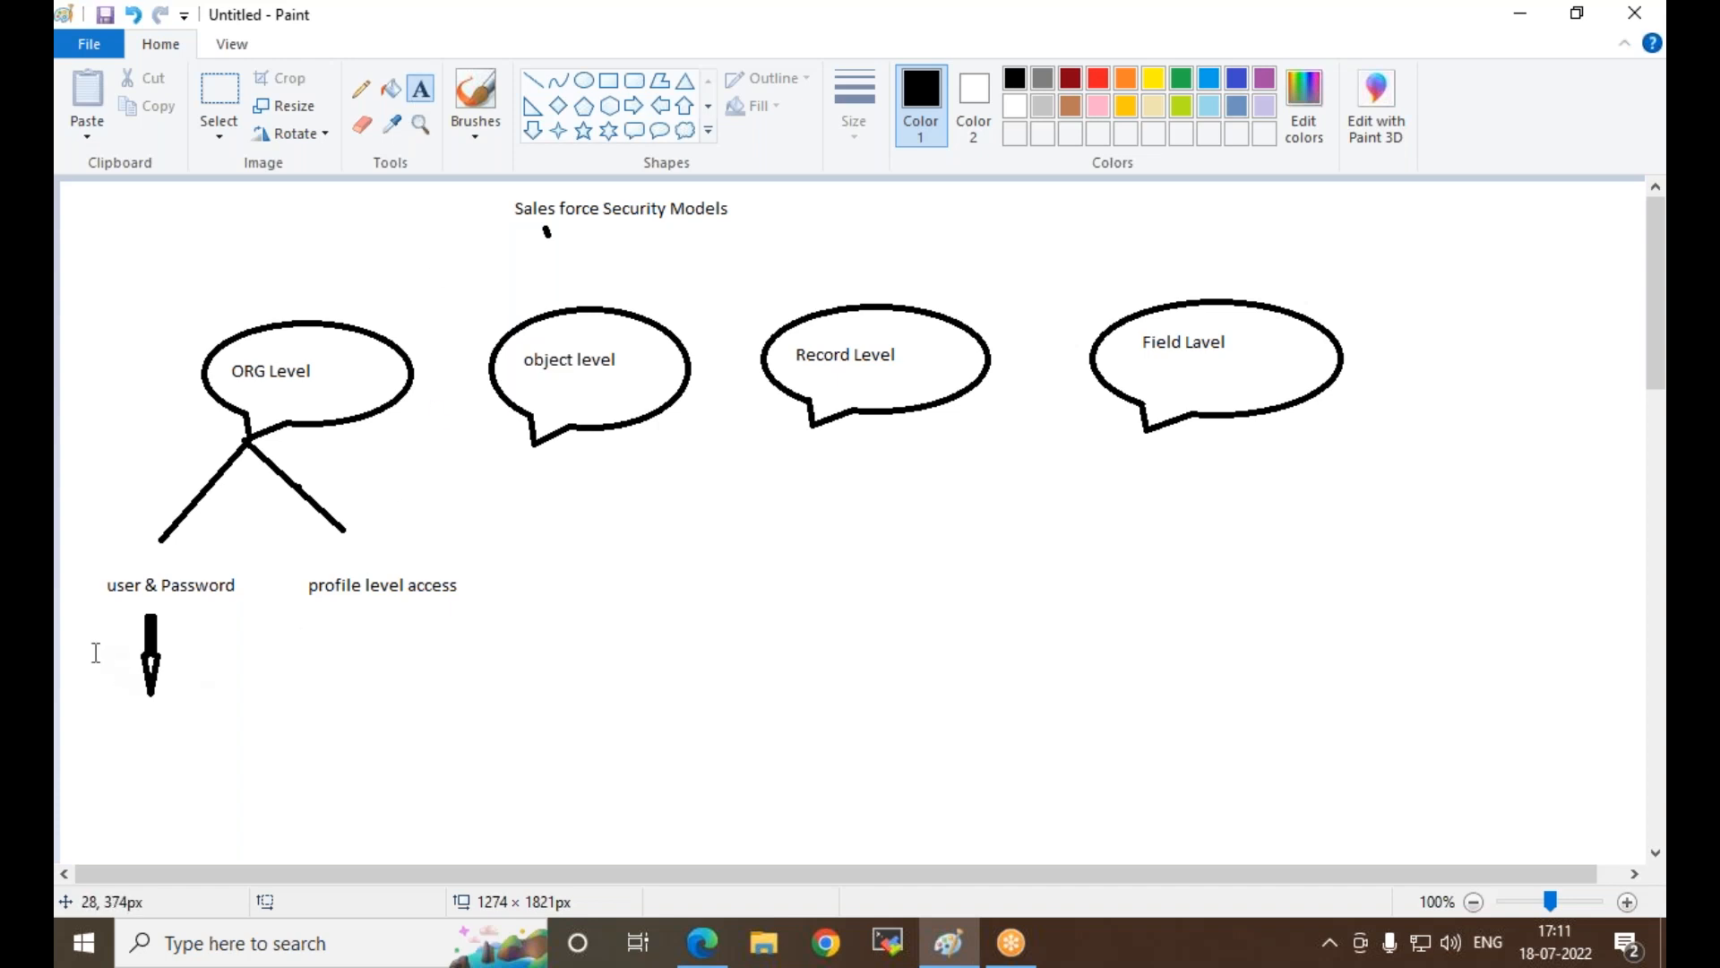
{"action": "left_click", "coordinate": [108, 723]}
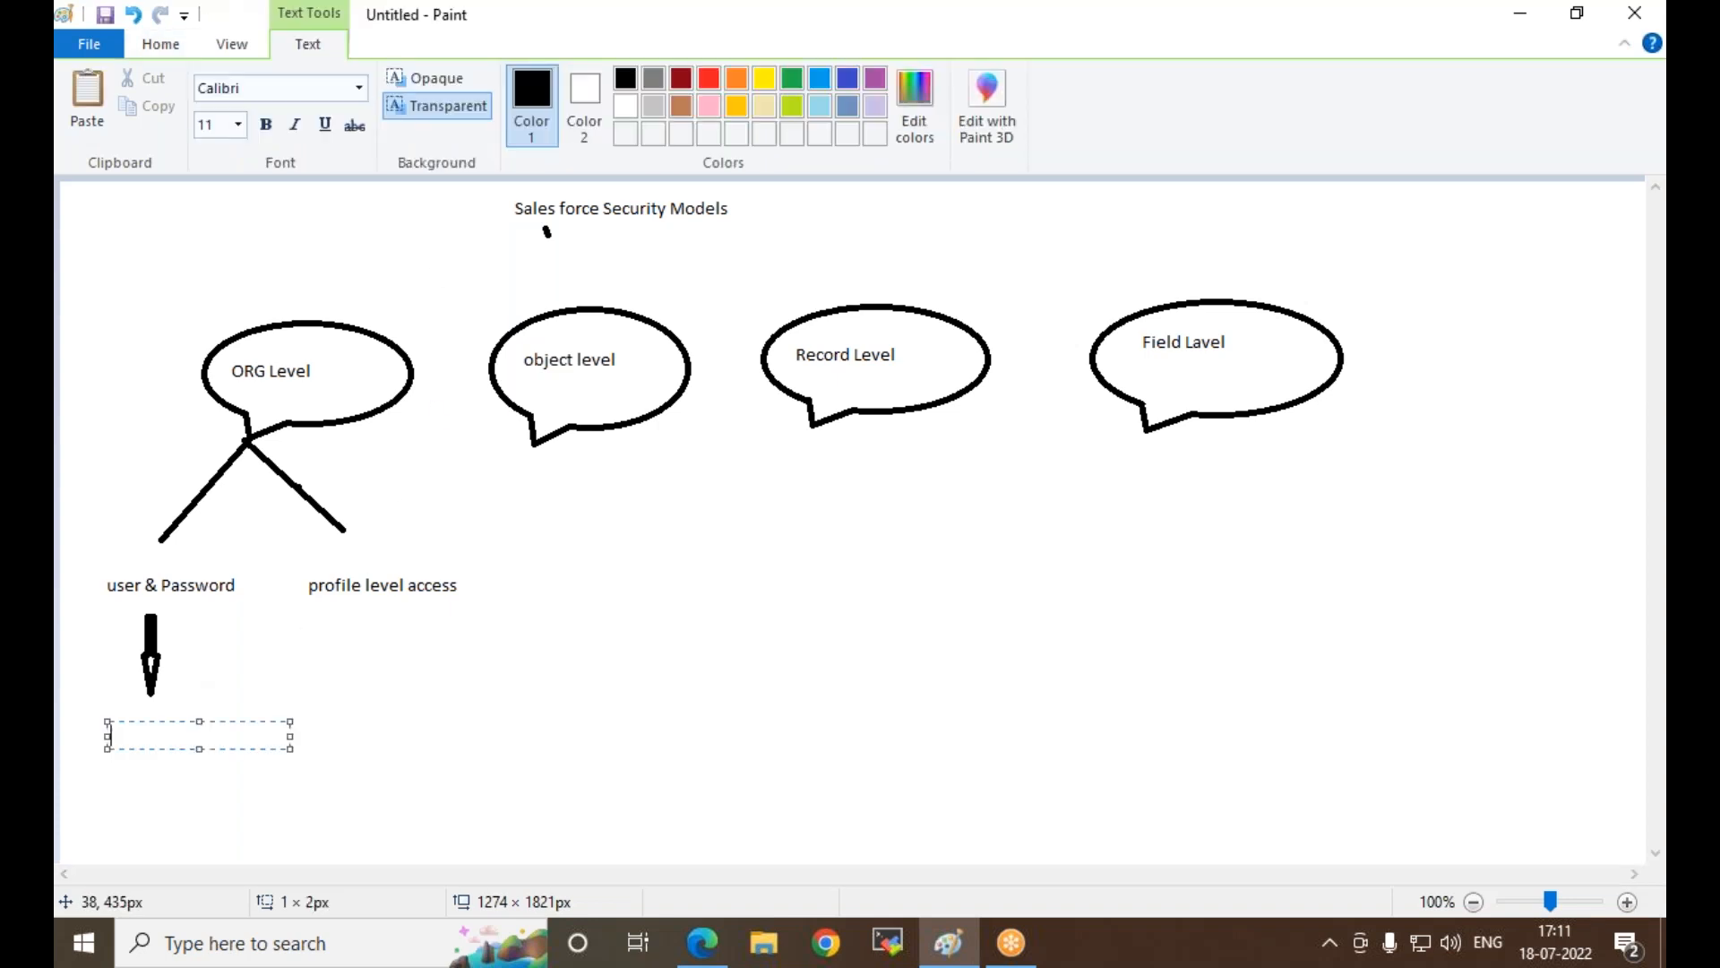
{"action": "type", "text": "Login"}
Commit the Login label and draw a right-pointing arrow beside it
{"action": "left_click", "coordinate": [368, 694]}
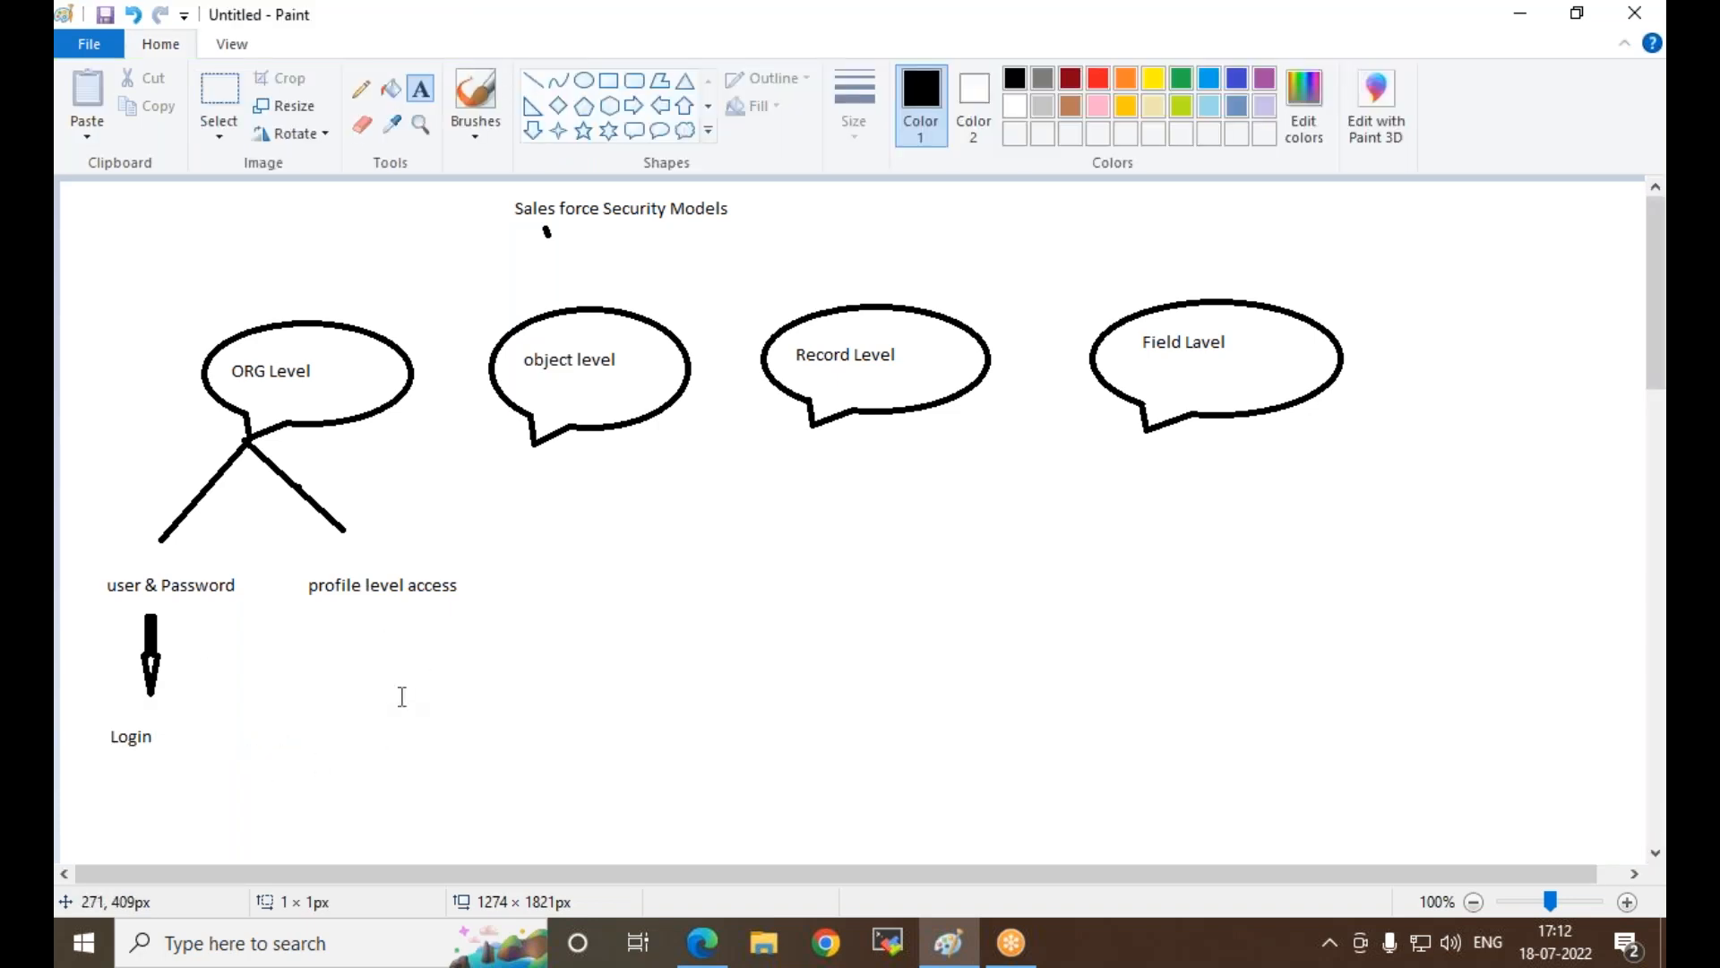
{"action": "left_click", "coordinate": [402, 697]}
{"action": "left_click", "coordinate": [321, 549]}
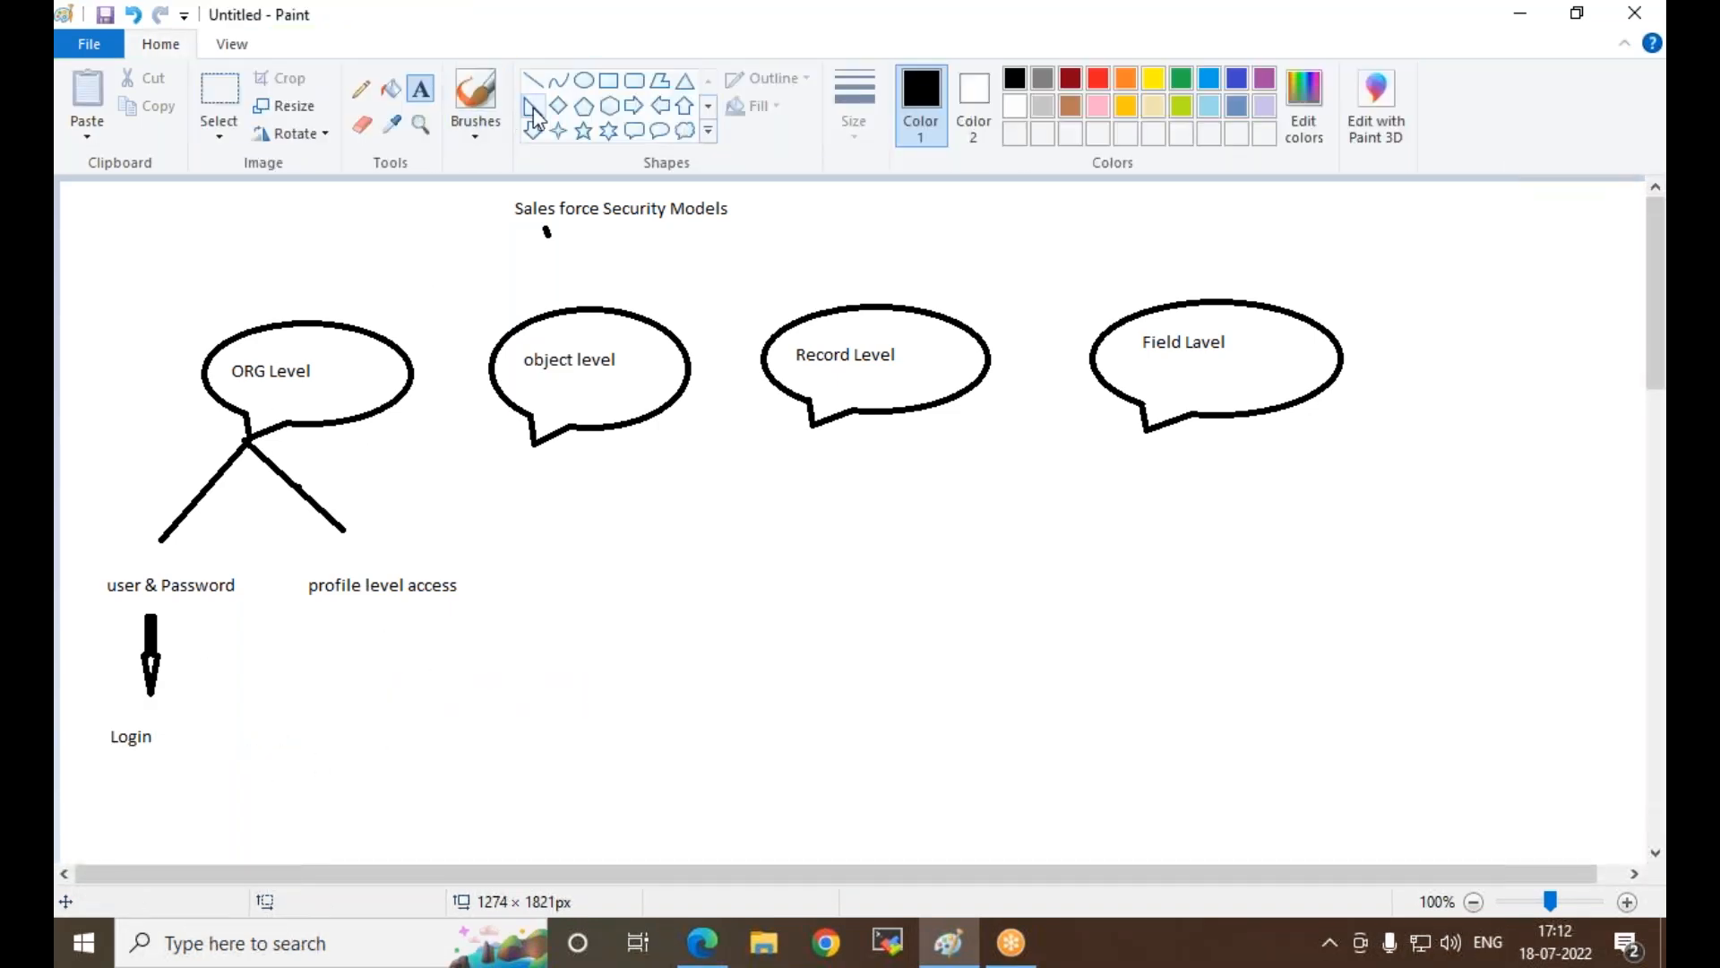
{"action": "left_click", "coordinate": [633, 106]}
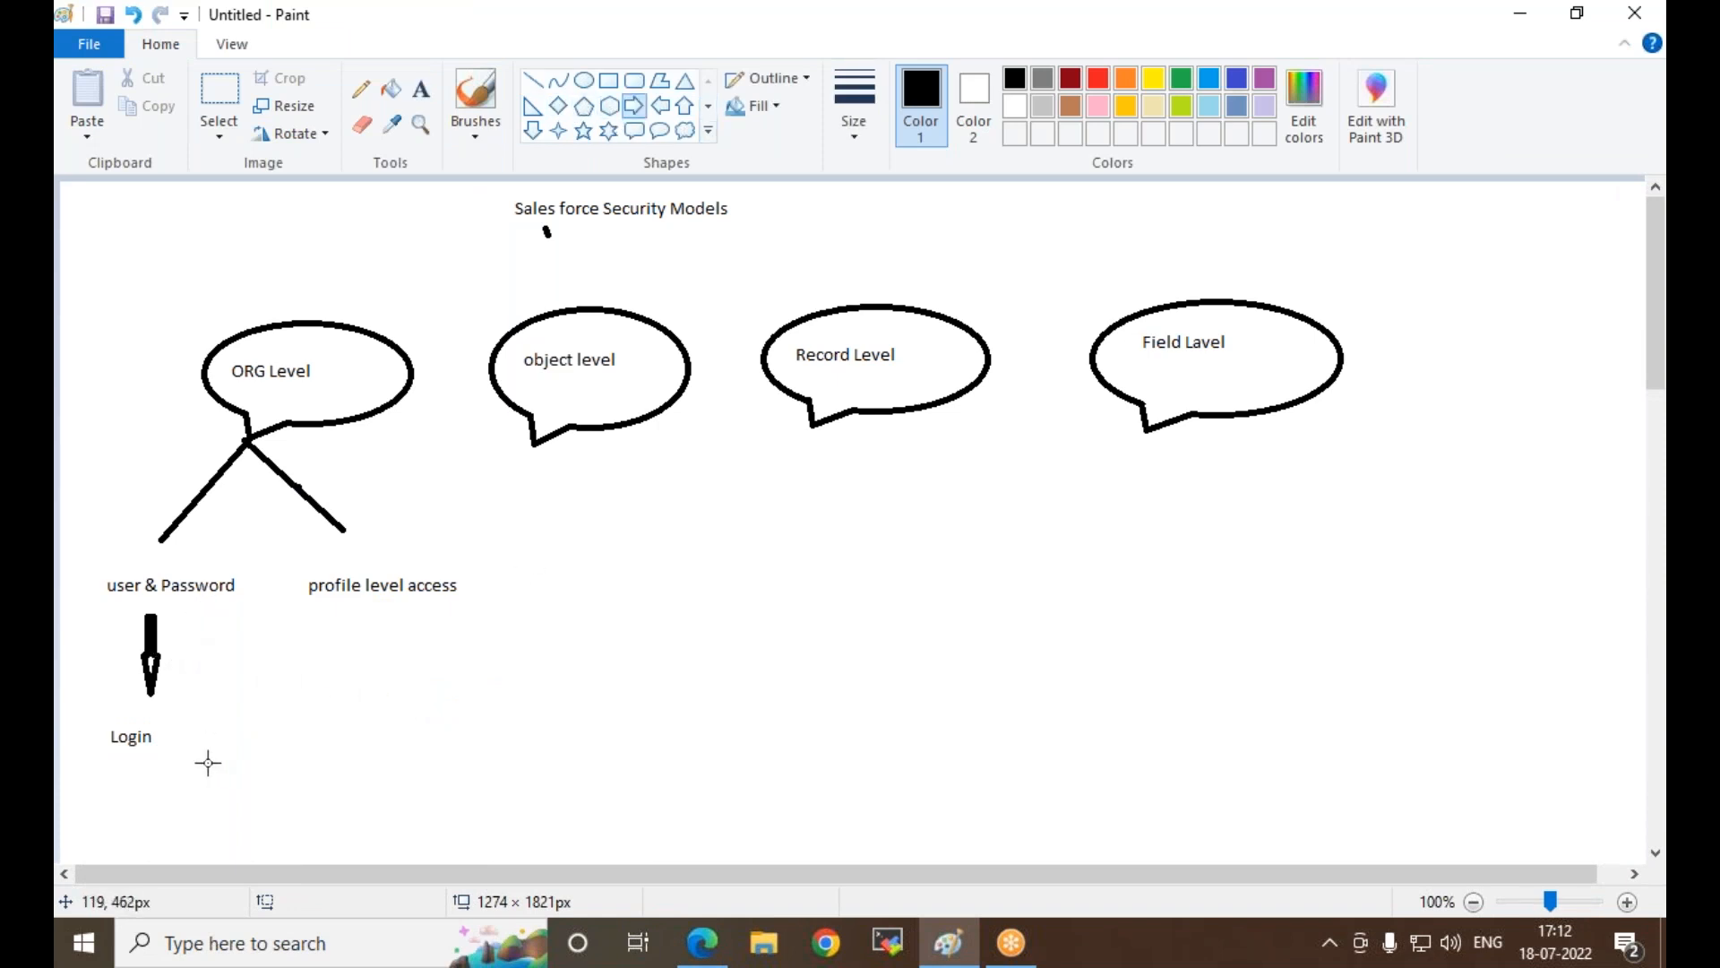
{"action": "left_click_drag", "start_coordinate": [166, 730], "coordinate": [282, 749]}
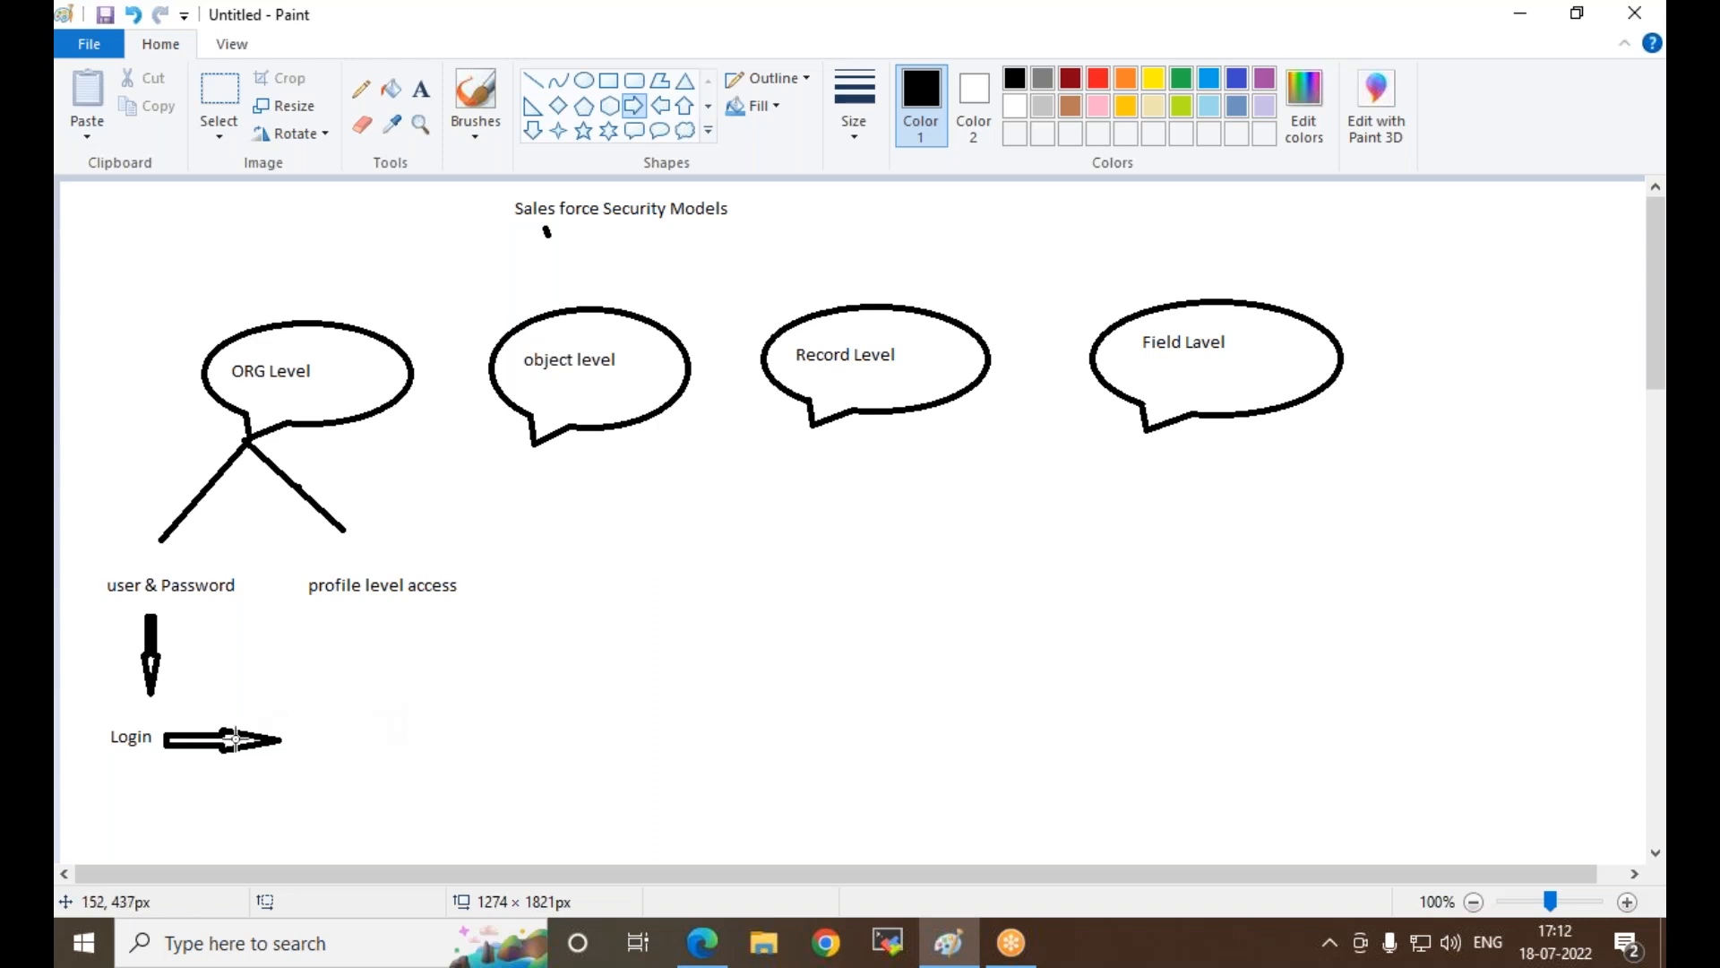
Draw a down arrow under 'profile level access' with the note 'map ip with user profile'
{"action": "left_click", "coordinate": [533, 130]}
{"action": "left_click_drag", "start_coordinate": [350, 609], "coordinate": [376, 660]}
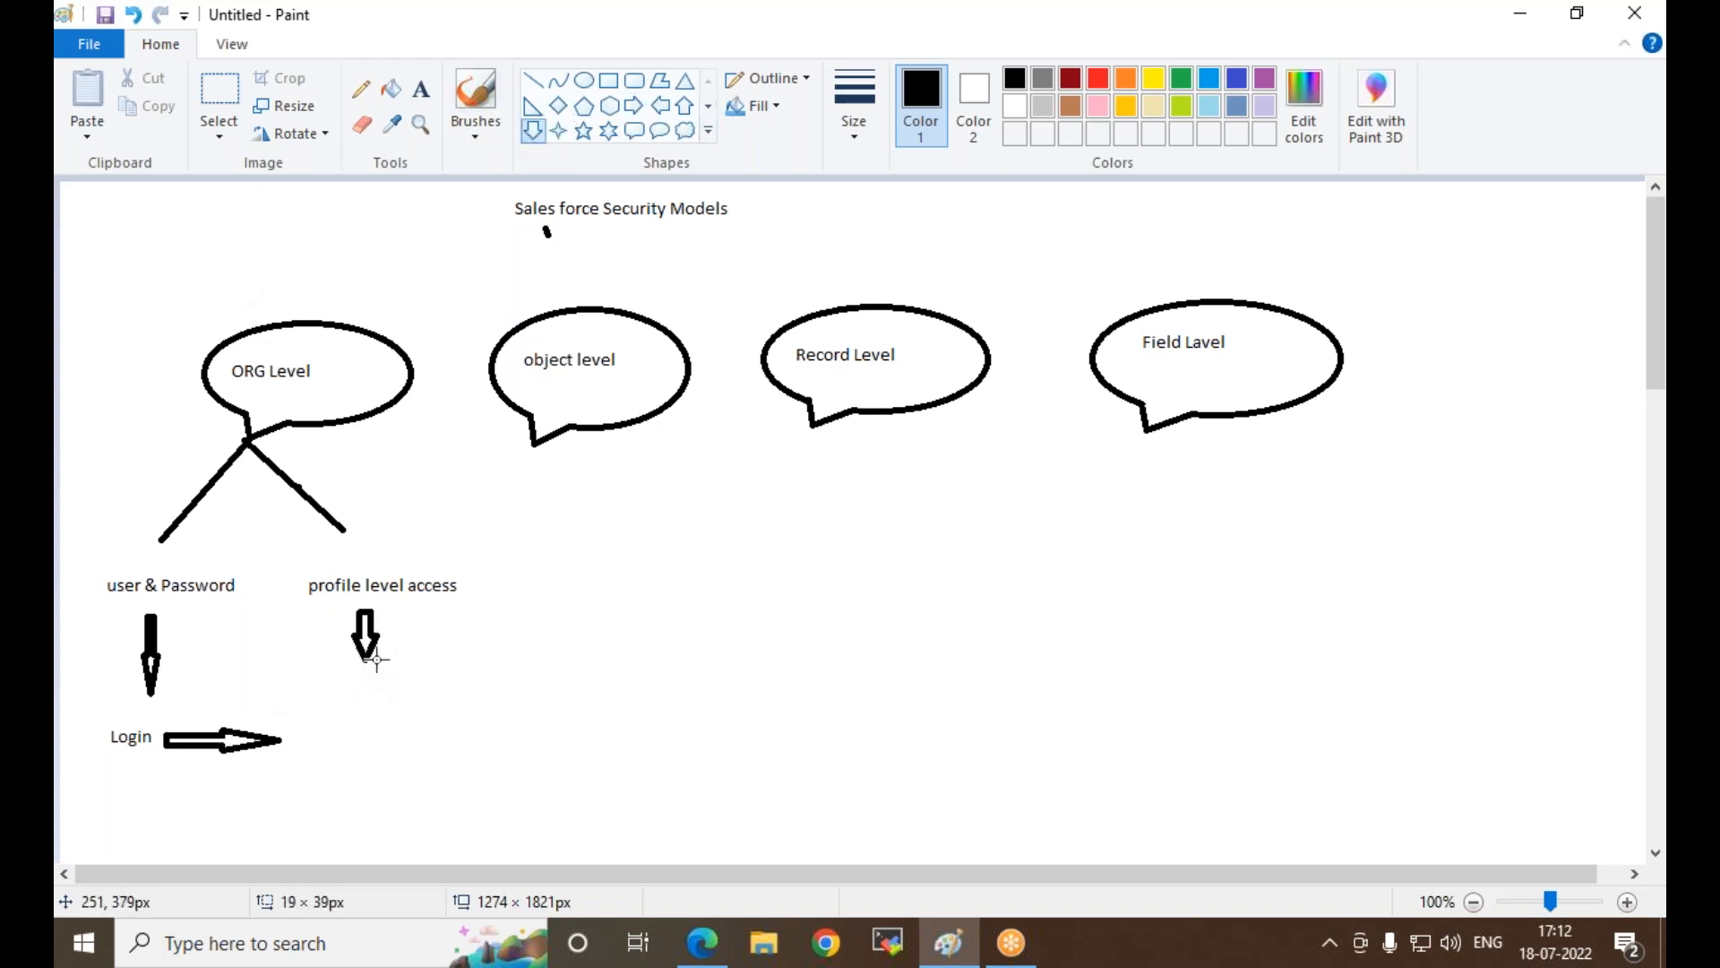
{"action": "left_click", "coordinate": [421, 89]}
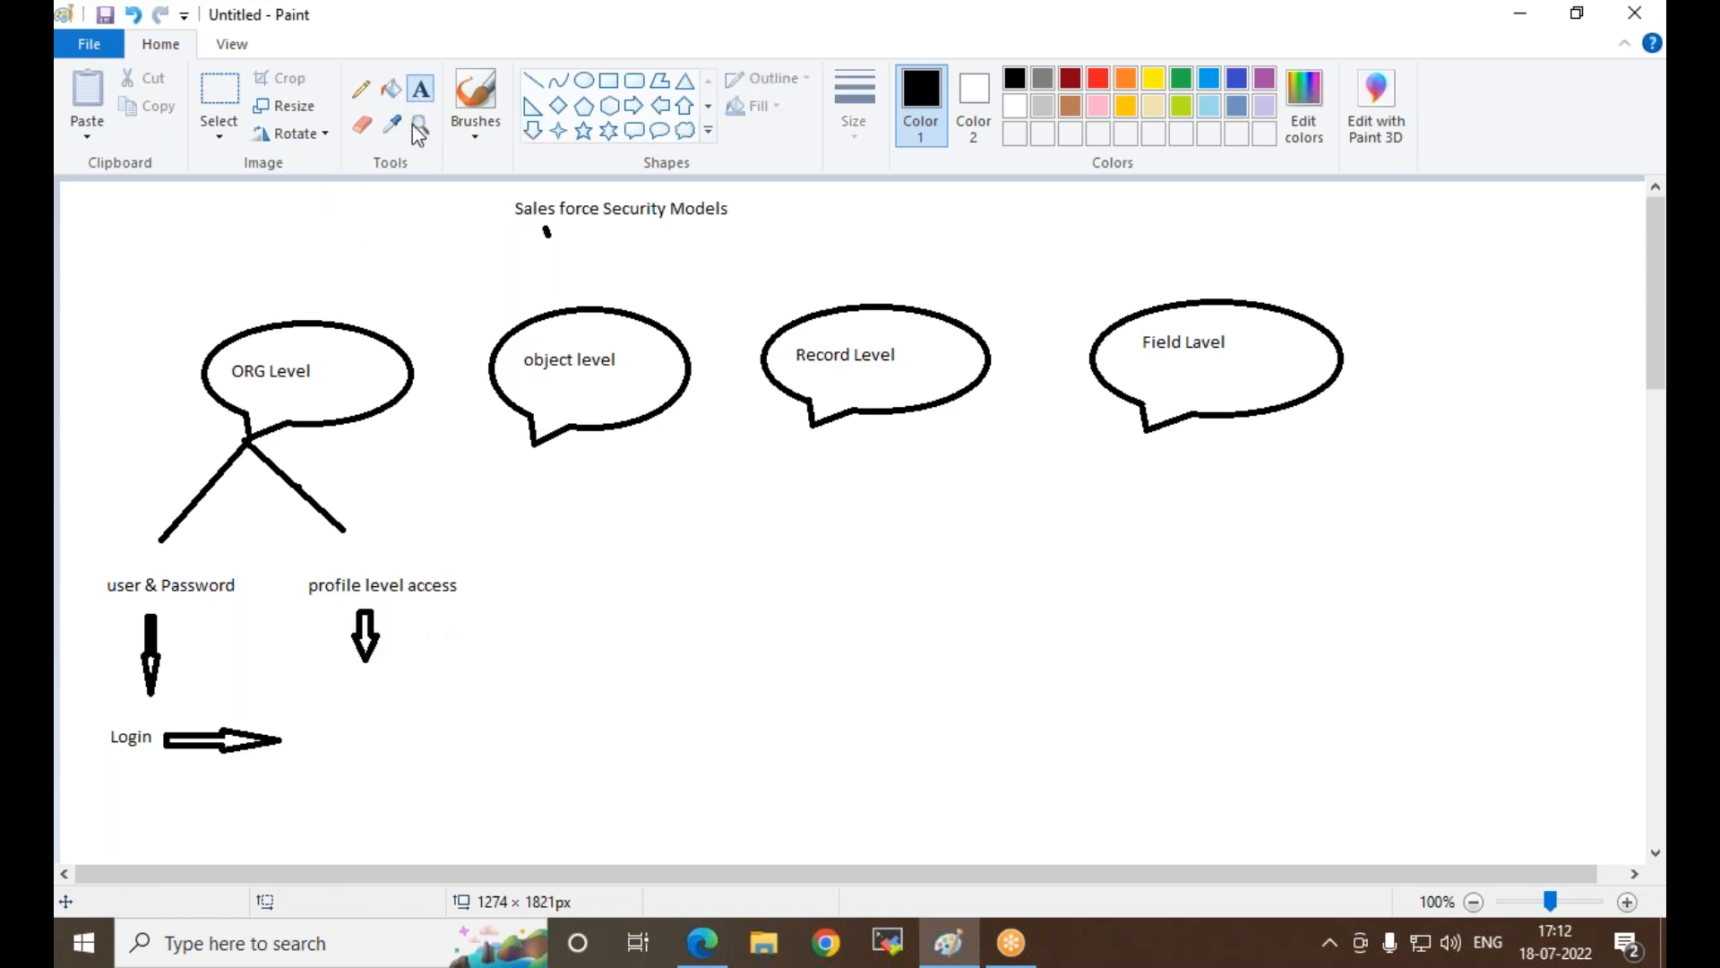
{"action": "left_click", "coordinate": [328, 672]}
{"action": "type", "text": "ma"}
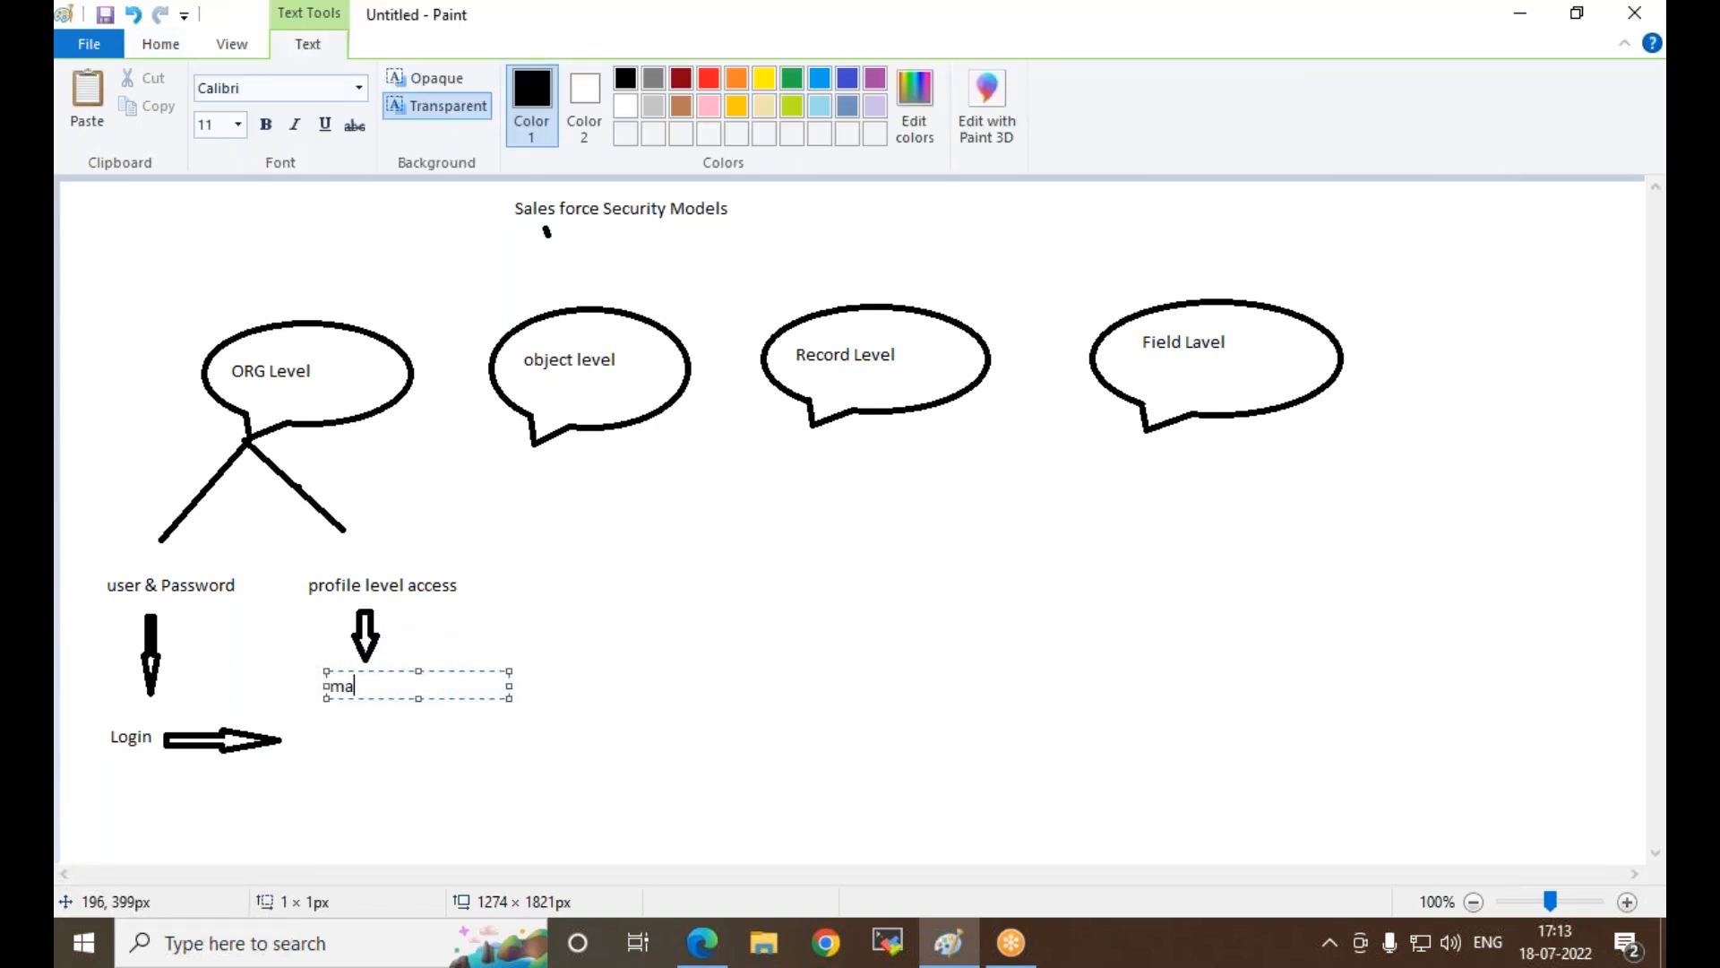
{"action": "type", "text": "p ip with user profile"}
{"action": "left_click", "coordinate": [564, 618]}
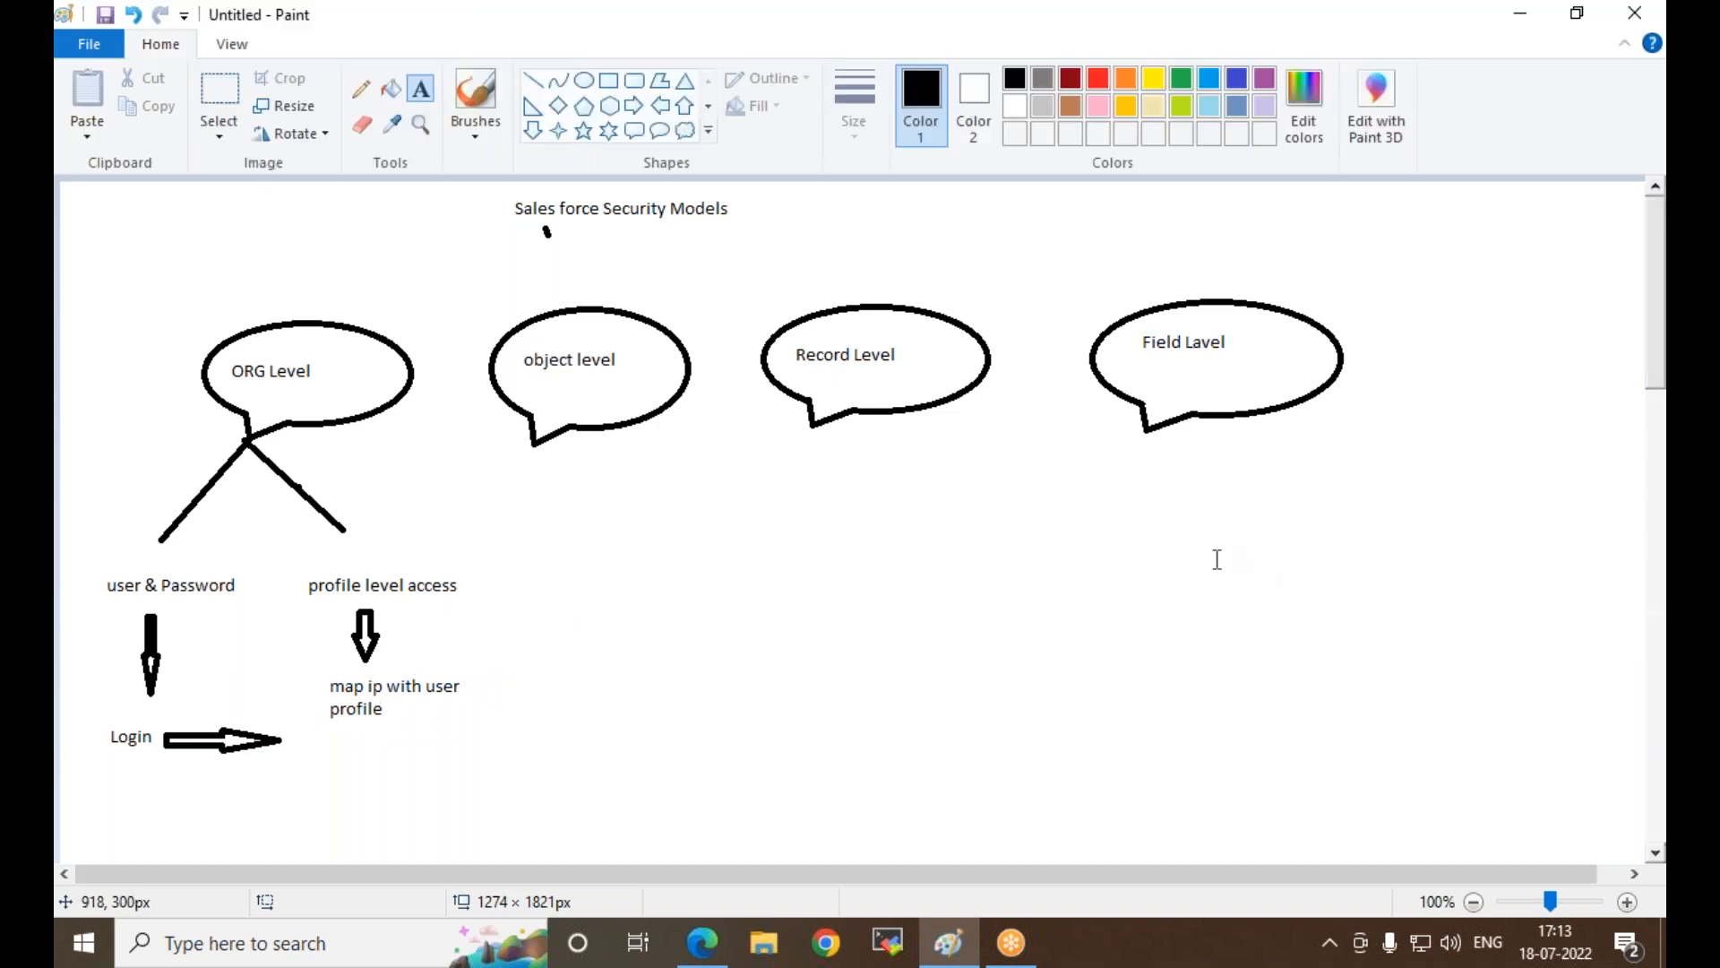
{"action": "left_click", "coordinate": [634, 133]}
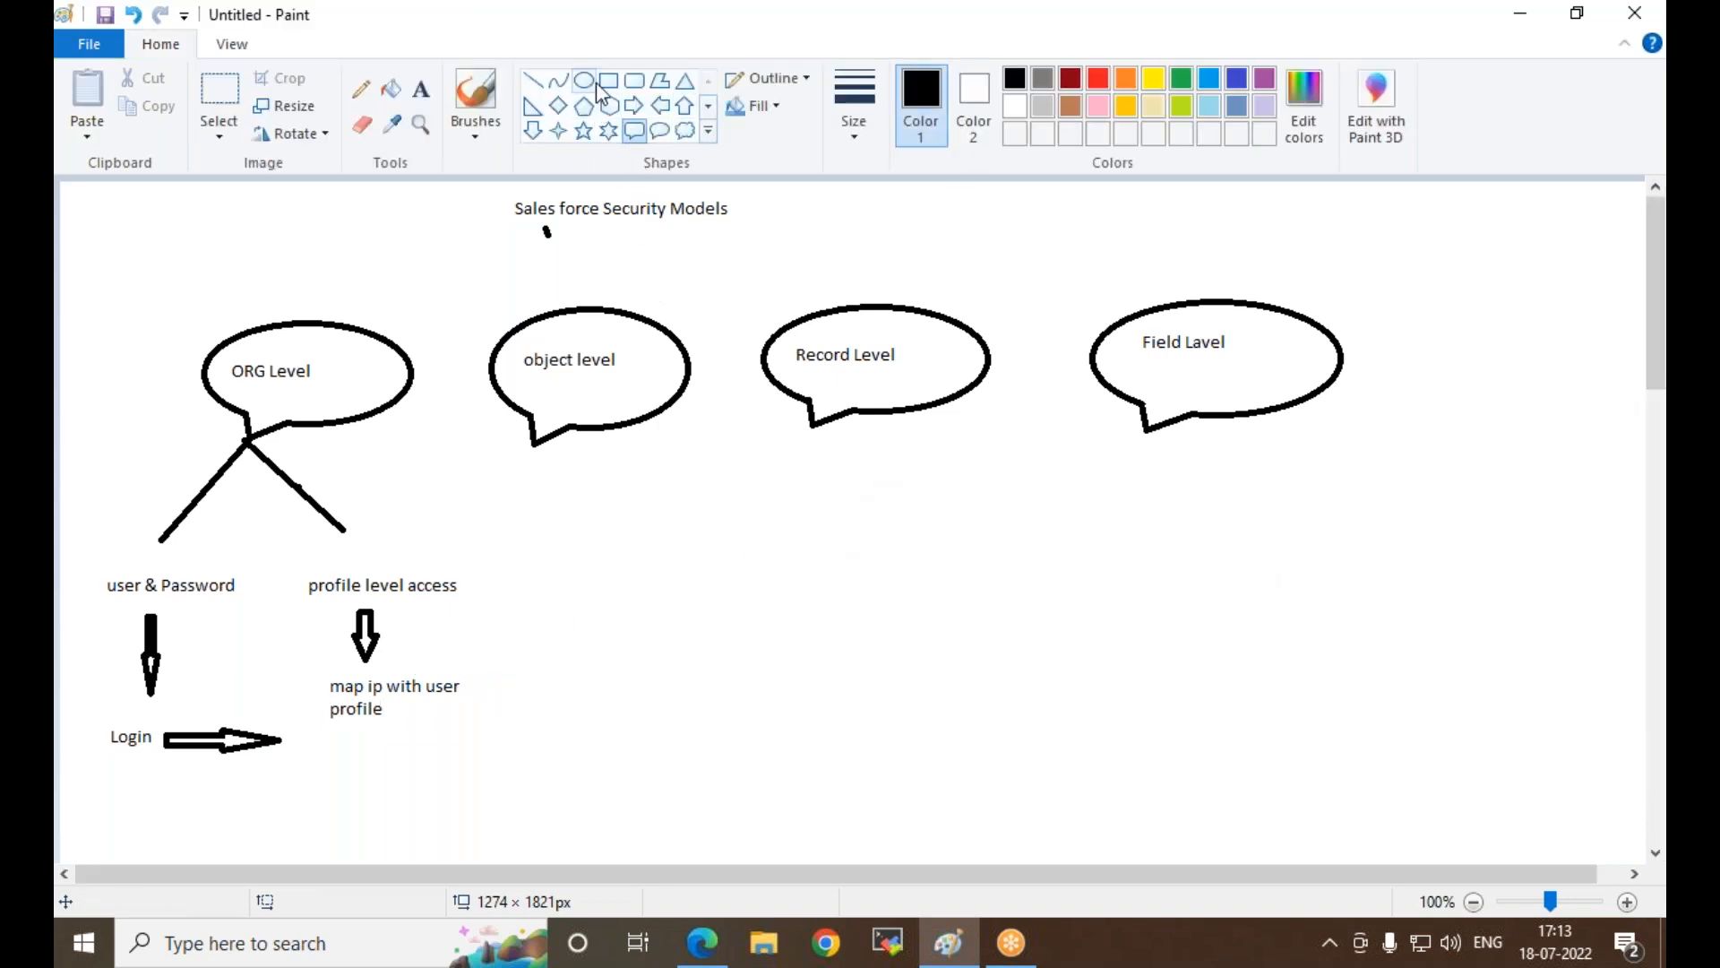
Draw an oval callout in the lower middle labelled 'user'
{"action": "left_click", "coordinate": [658, 133]}
{"action": "left_click_drag", "start_coordinate": [672, 527], "coordinate": [800, 683]}
{"action": "left_click", "coordinate": [421, 89]}
{"action": "left_click", "coordinate": [700, 556]}
{"action": "type", "text": "user1"}
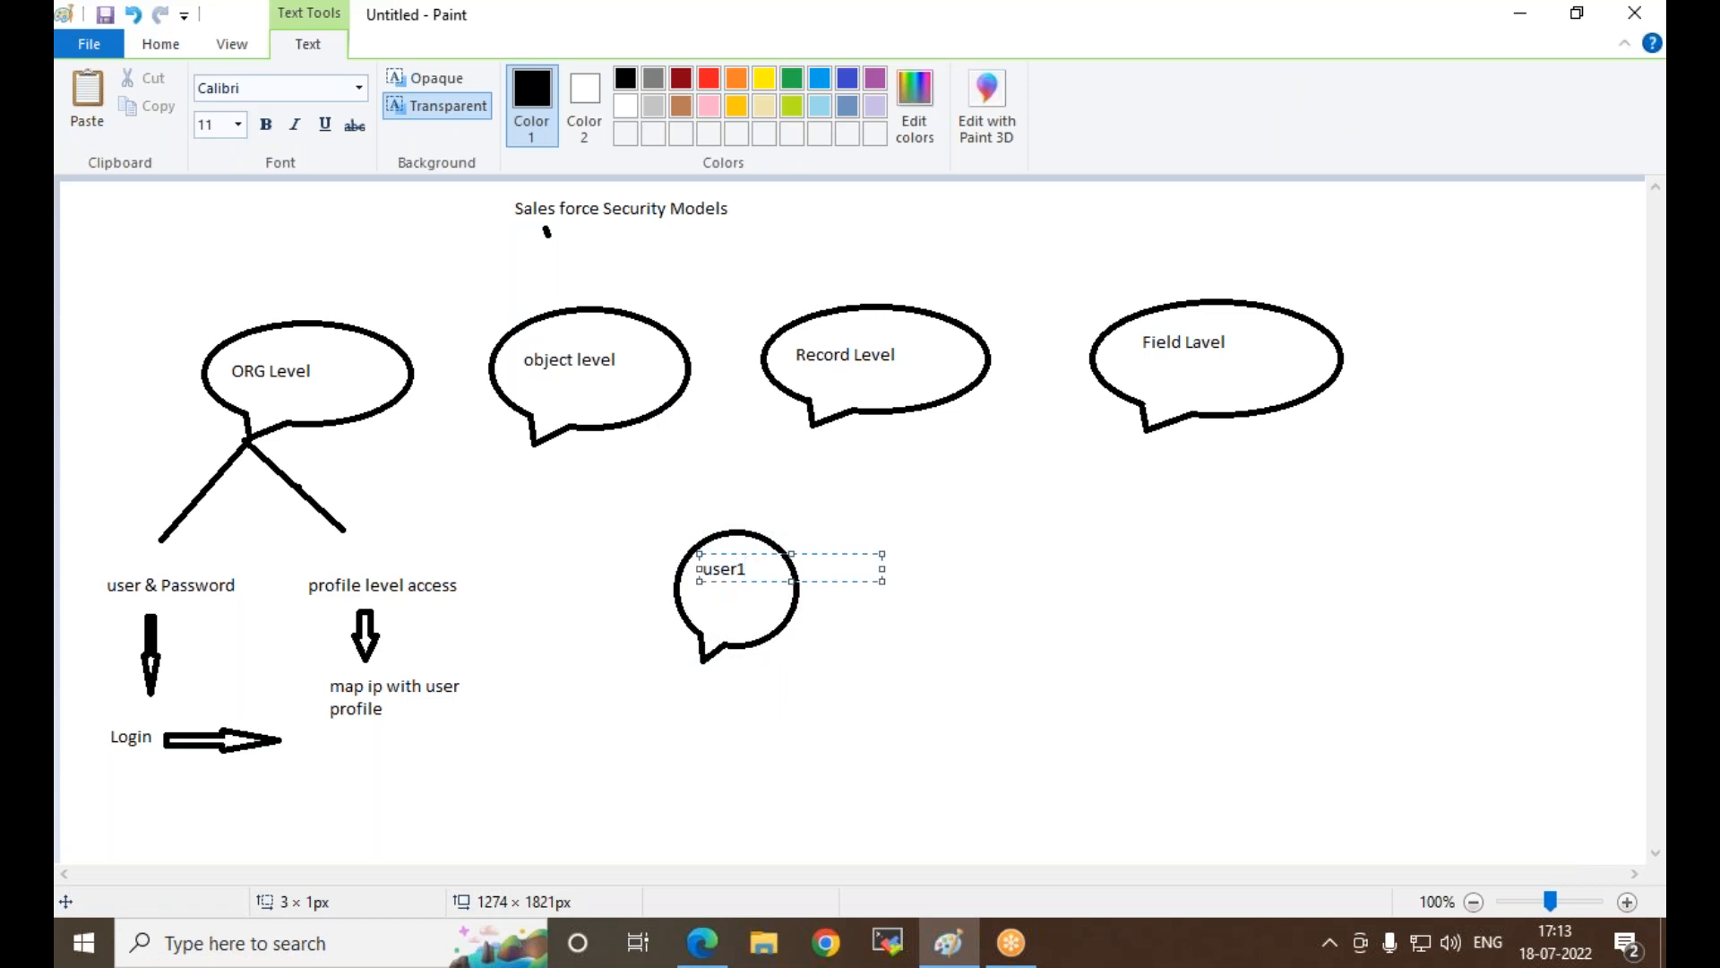
{"action": "left_click", "coordinate": [847, 542]}
Type a sample username and password on two lines beside the user callout
{"action": "left_click", "coordinate": [809, 541]}
{"action": "key", "text": "Return"}
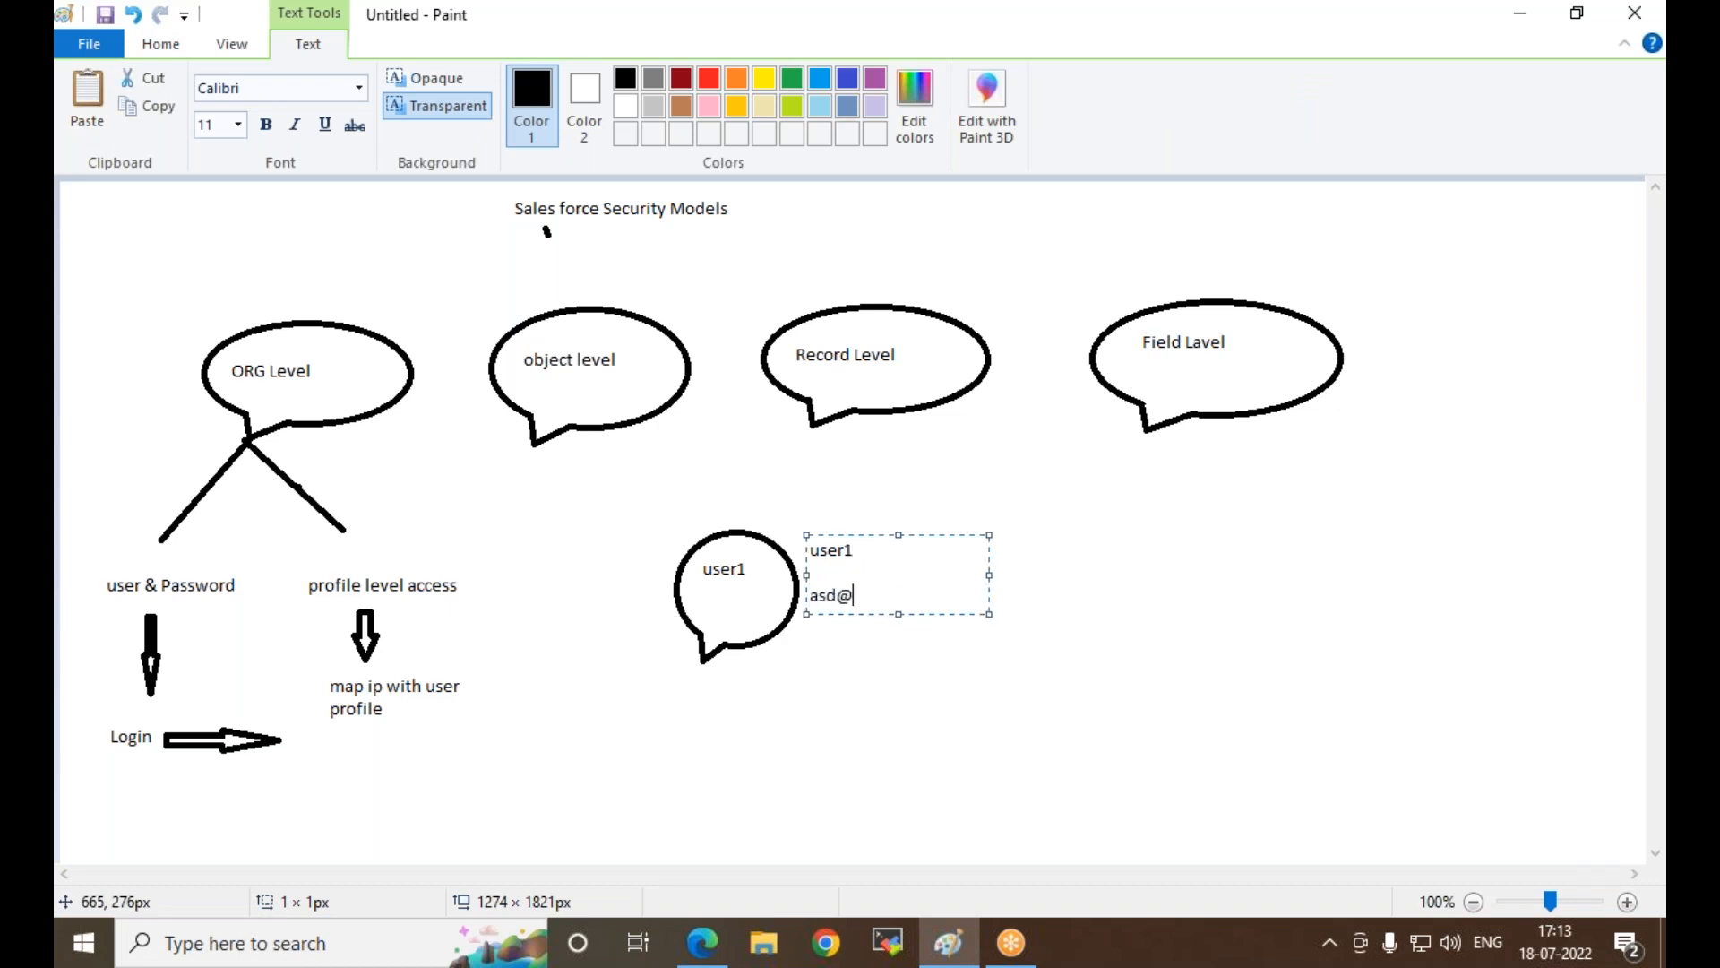
{"action": "left_click", "coordinate": [1045, 702]}
Draw three rounded-rectangle callouts stacked below Field Lavel
{"action": "left_click", "coordinate": [638, 135]}
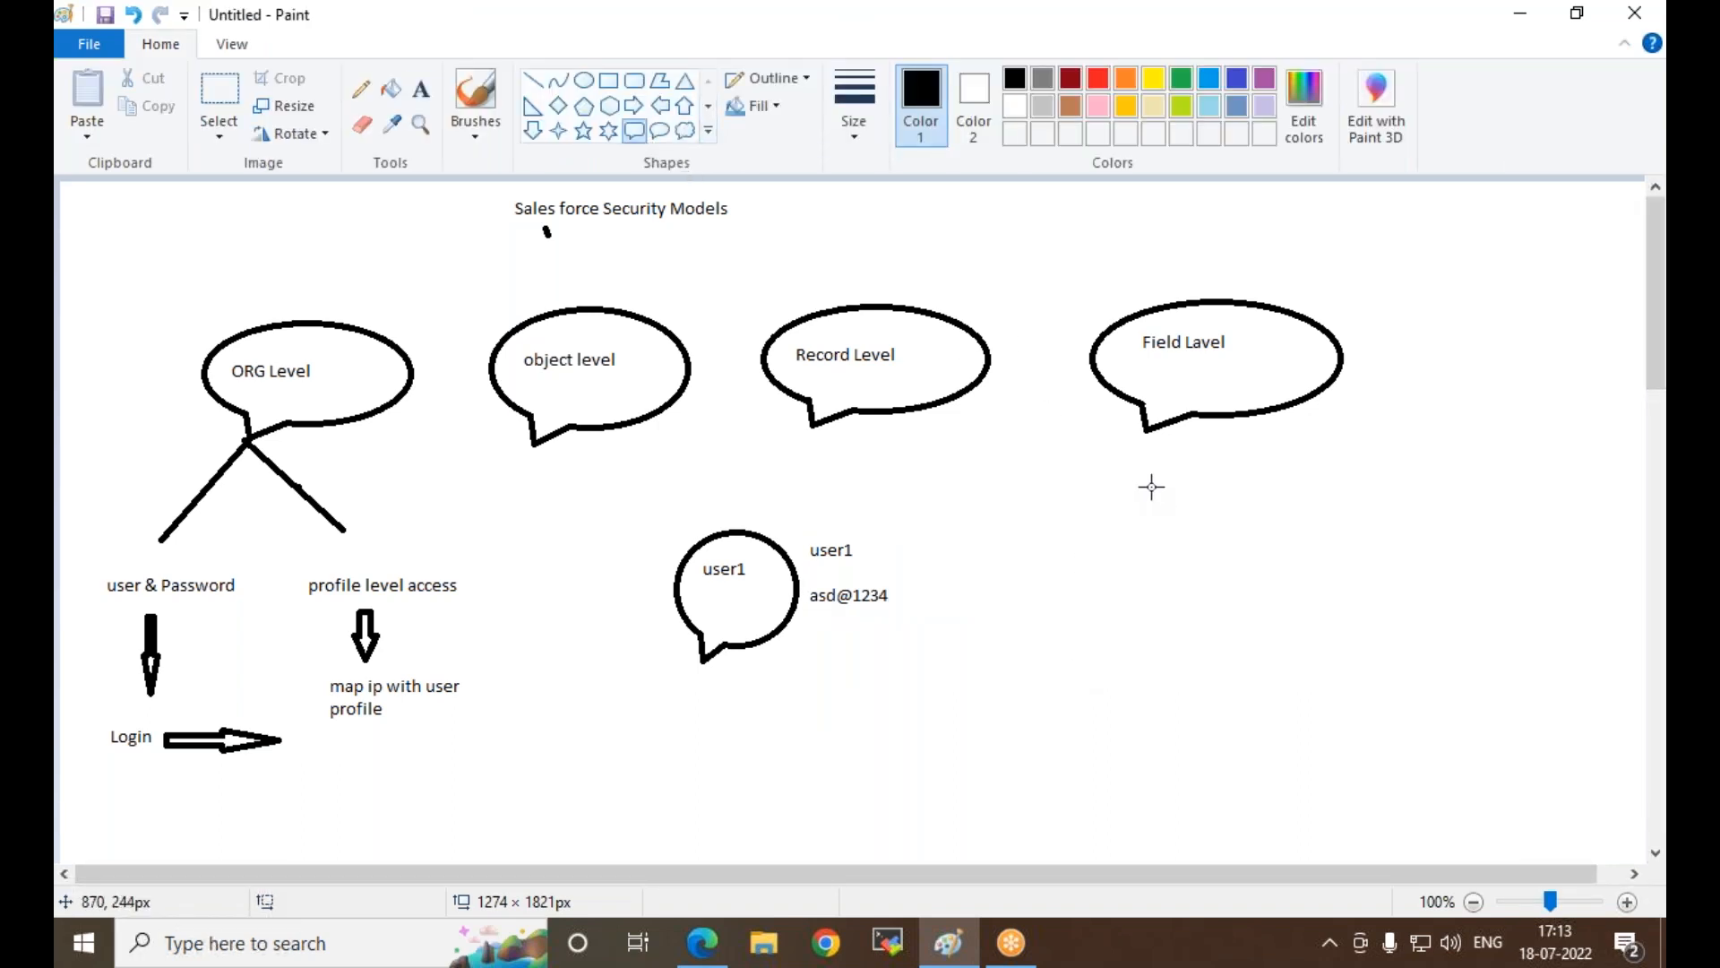
{"action": "left_click_drag", "start_coordinate": [1141, 469], "coordinate": [1258, 598]}
{"action": "left_click_drag", "start_coordinate": [1153, 611], "coordinate": [1252, 851]}
{"action": "left_click", "coordinate": [1060, 763]}
Label the three callouts 1.1.1.1, 2.2.2.2 and 3.3.3.3
{"action": "left_click", "coordinate": [420, 90]}
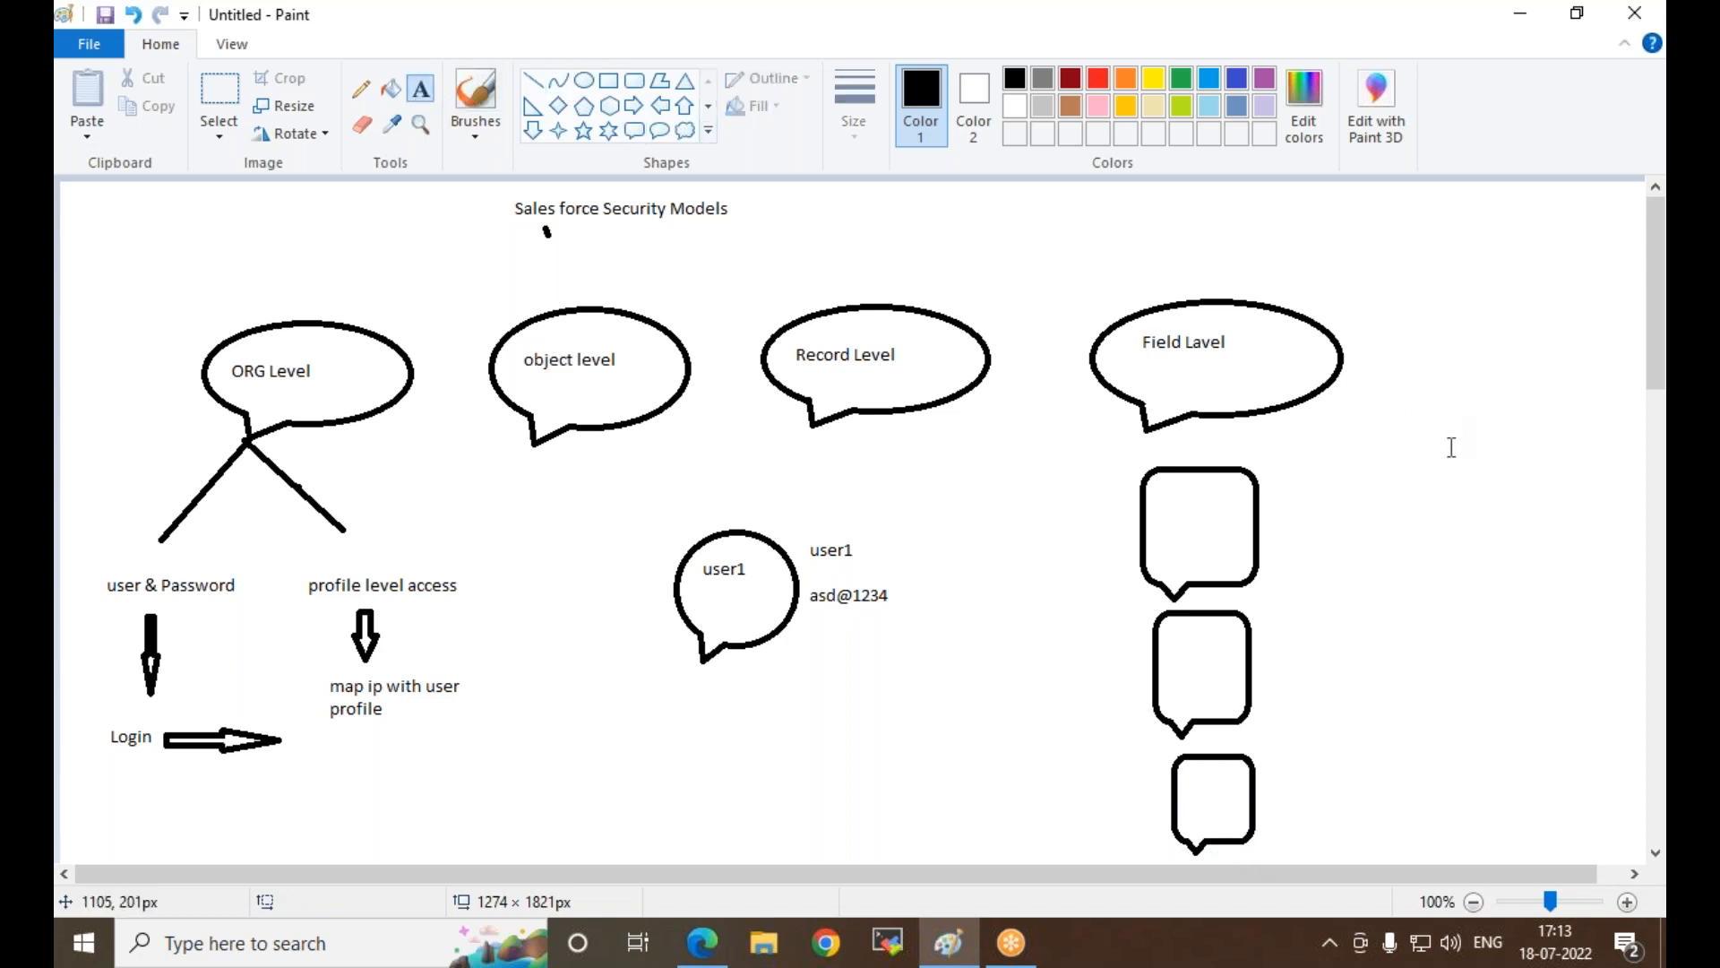
{"action": "left_click", "coordinate": [1279, 493]}
{"action": "type", "text": "1.1.1.1"}
{"action": "key", "text": "Return"}
{"action": "key", "text": "Return"}
{"action": "key", "text": "Return"}
{"action": "key", "text": "Return"}
{"action": "key", "text": "Return"}
{"action": "type", "text": "2.2.2.2"}
{"action": "key", "text": "Return"}
{"action": "key", "text": "Return"}
{"action": "key", "text": "Return"}
{"action": "key", "text": "Return"}
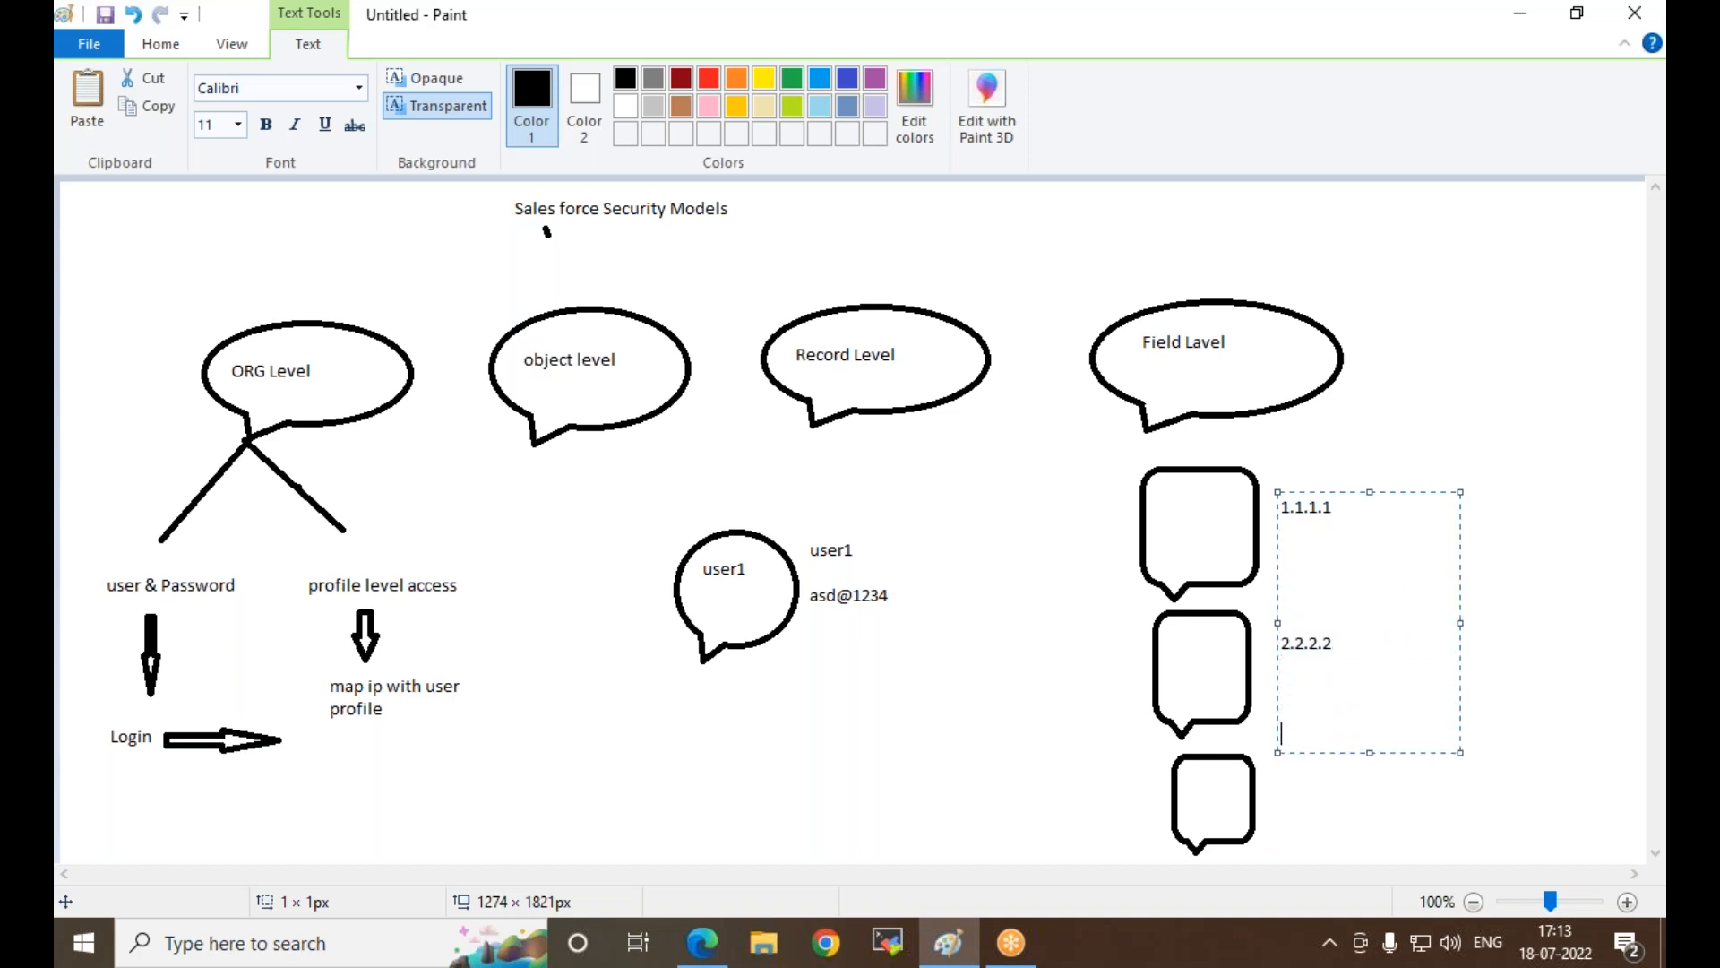
{"action": "type", "text": "3.3.3.3"}
{"action": "left_click", "coordinate": [978, 545]}
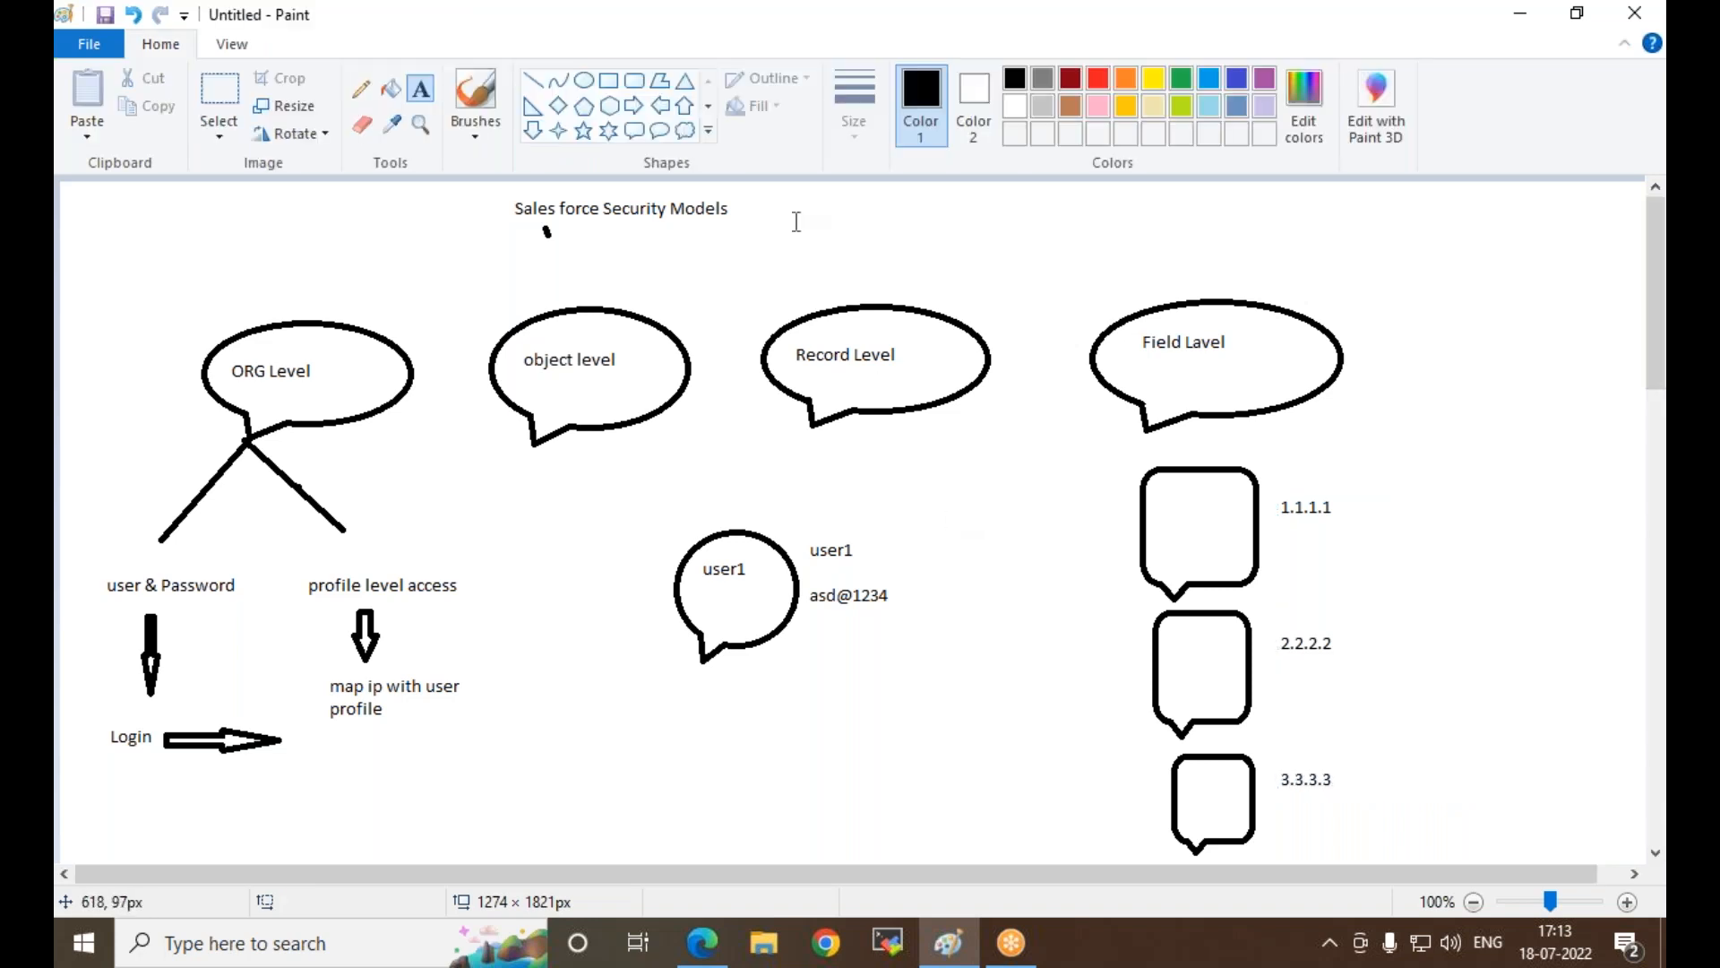
Draw an ellipse and a dark-red brush line linking the user bubble to 1.1.1.1
{"action": "left_click", "coordinate": [584, 80]}
{"action": "left_click_drag", "start_coordinate": [930, 513], "coordinate": [1045, 610]}
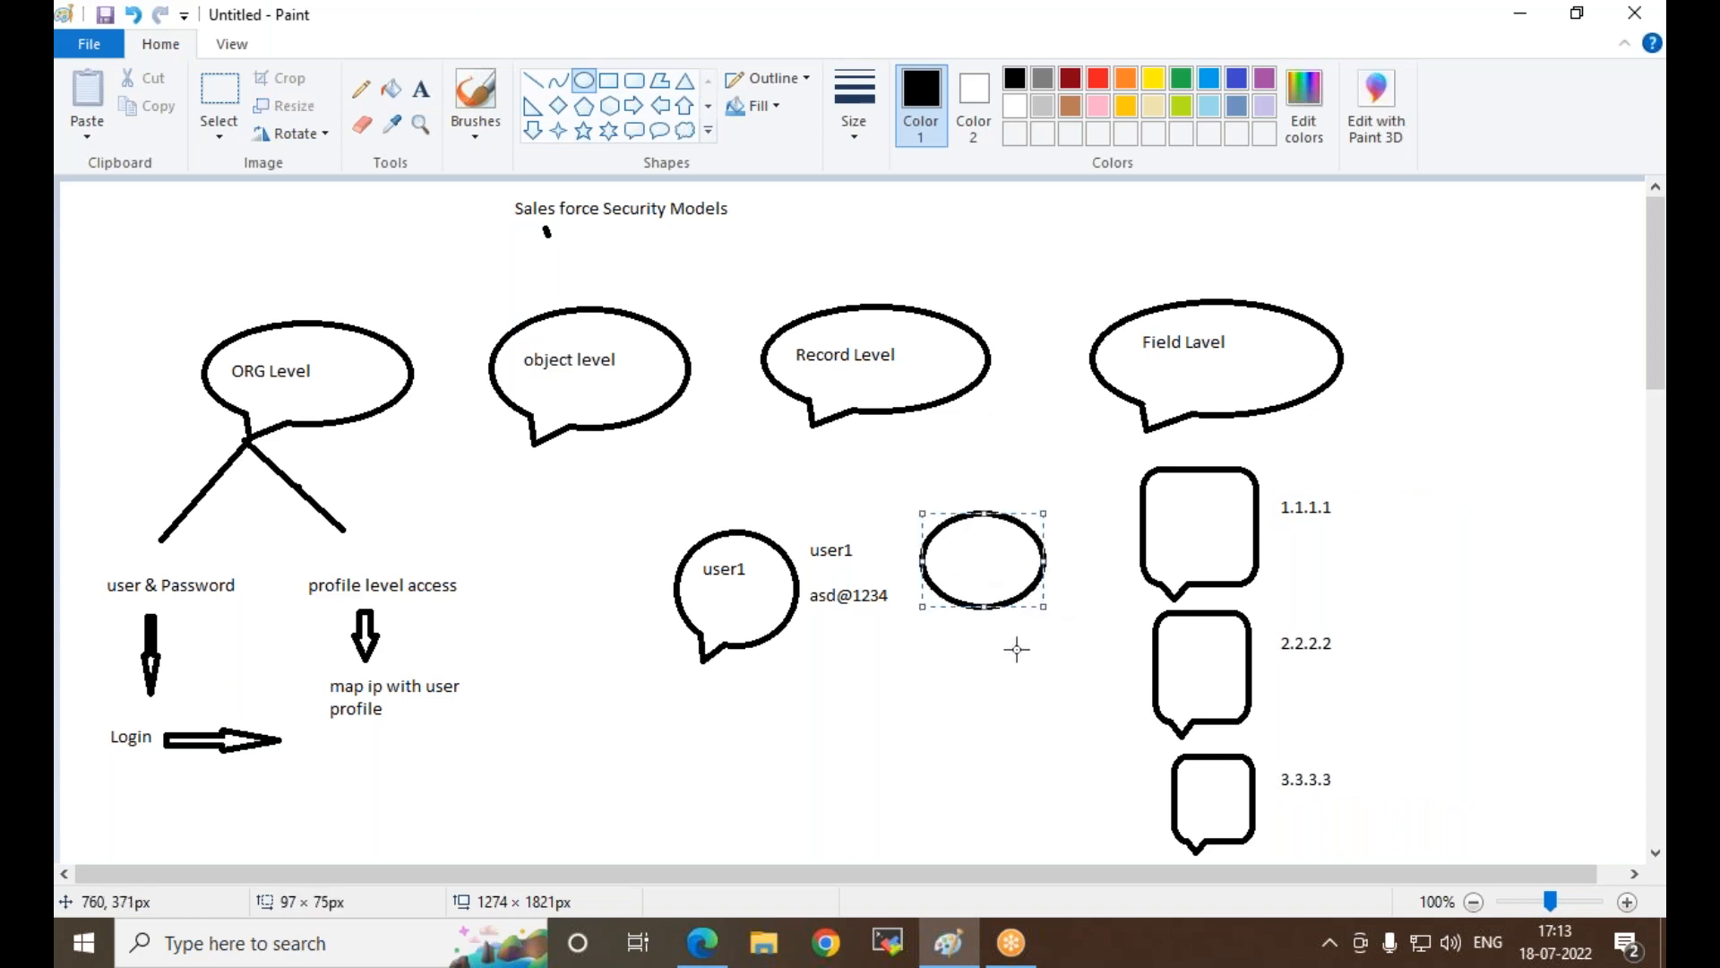
{"action": "left_click", "coordinate": [491, 97]}
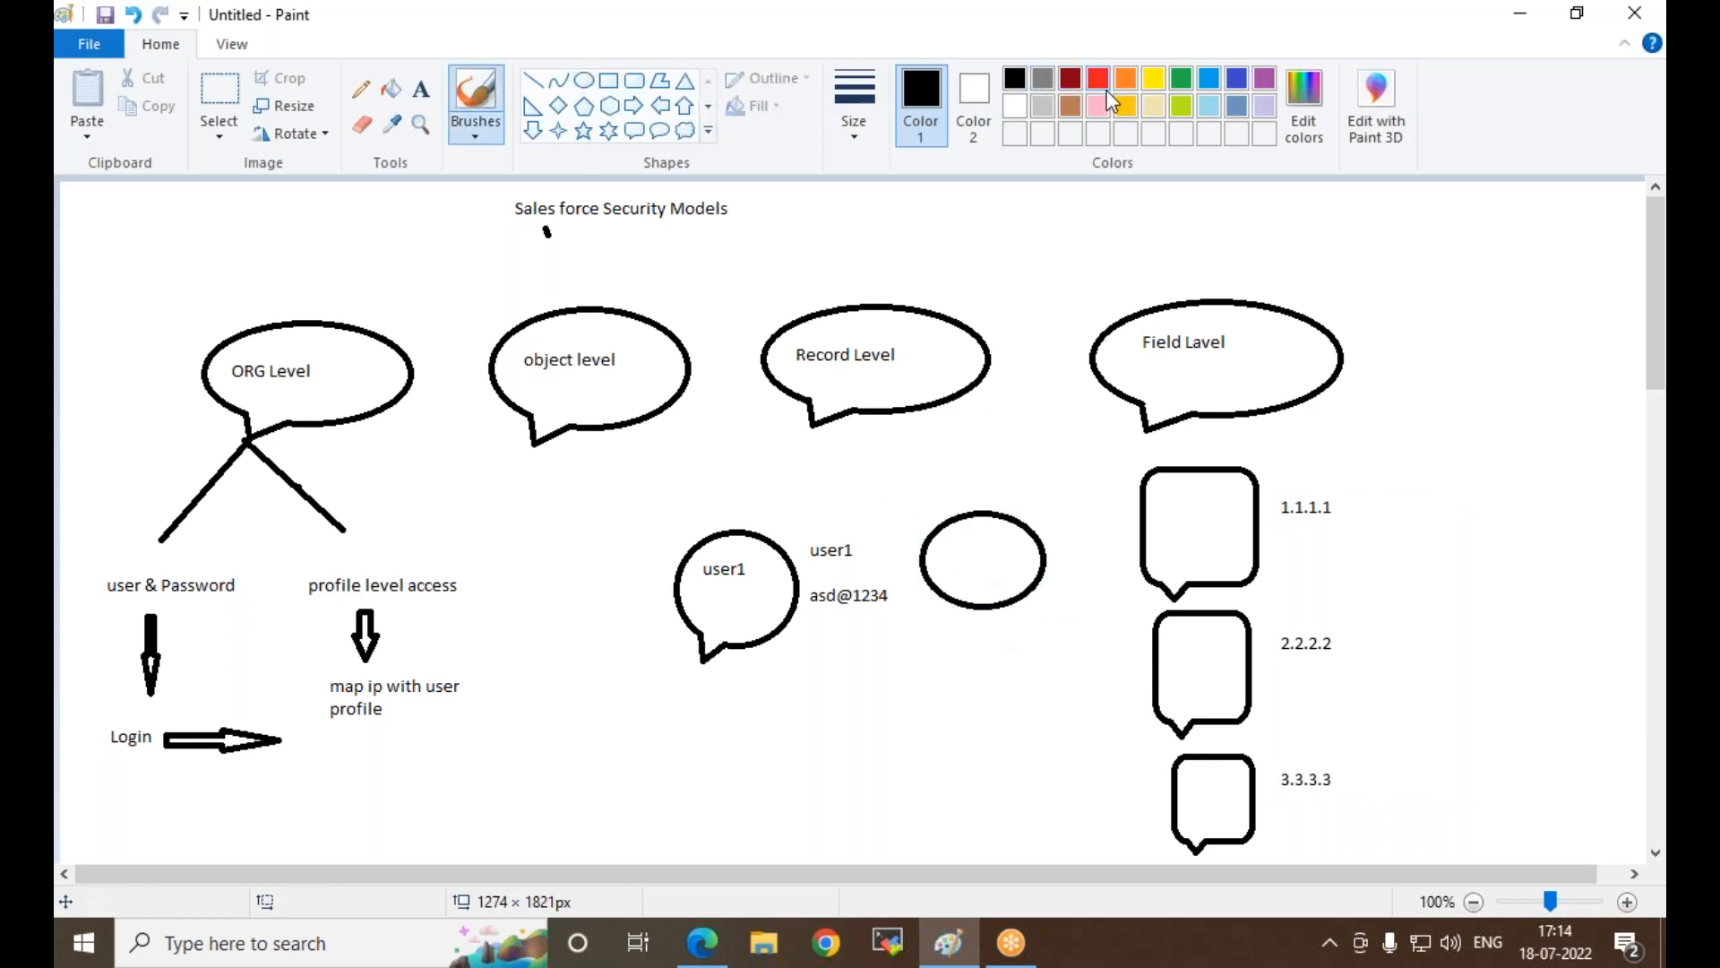
{"action": "left_click", "coordinate": [1070, 79]}
{"action": "mouse_move", "coordinate": [762, 604]}
{"action": "left_mouse_down"}
{"action": "mouse_move", "coordinate": [888, 566]}
{"action": "mouse_move", "coordinate": [1023, 575]}
{"action": "mouse_move", "coordinate": [1138, 519]}
{"action": "mouse_move", "coordinate": [1163, 531]}
{"action": "mouse_move", "coordinate": [1142, 534]}
{"action": "left_mouse_up"}
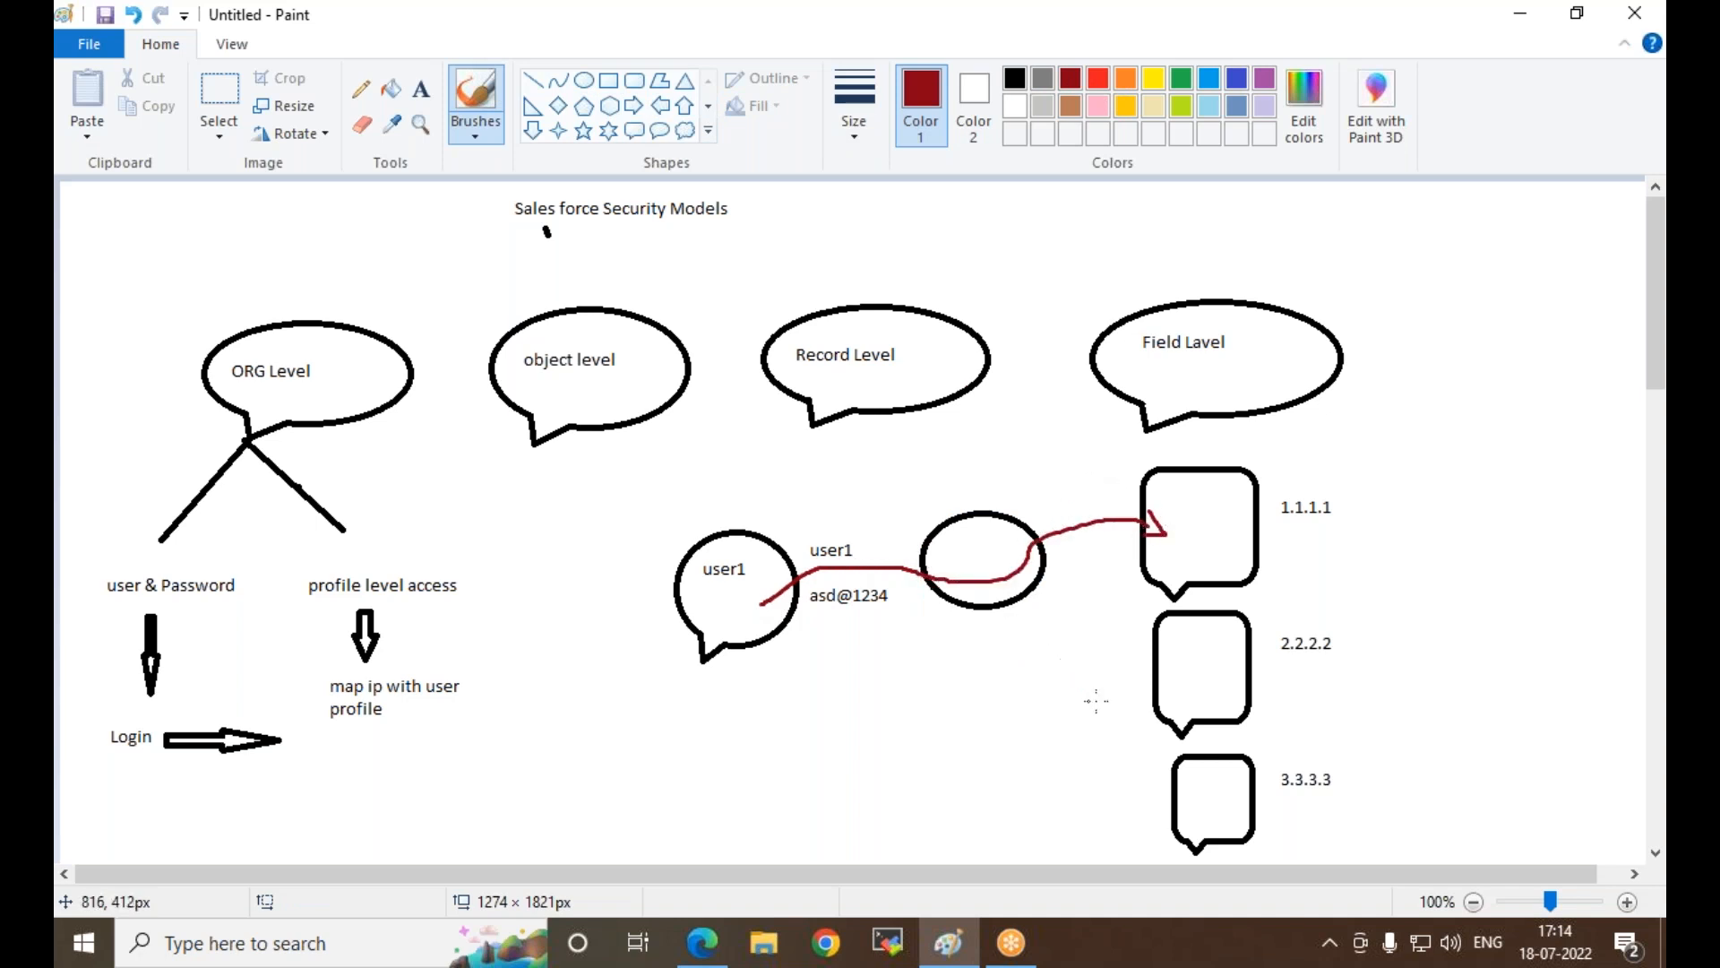
Cross out 2.2.2.2 and 3.3.3.3, and tick the username, password and 1.1.1.1
{"action": "mouse_move", "coordinate": [1140, 653]}
{"action": "left_mouse_down"}
{"action": "mouse_move", "coordinate": [1117, 683]}
{"action": "mouse_move", "coordinate": [1135, 690]}
{"action": "left_mouse_up"}
{"action": "left_click_drag", "start_coordinate": [1139, 813], "coordinate": [1161, 811]}
{"action": "left_click_drag", "start_coordinate": [825, 529], "coordinate": [888, 488]}
{"action": "left_click_drag", "start_coordinate": [836, 630], "coordinate": [869, 597]}
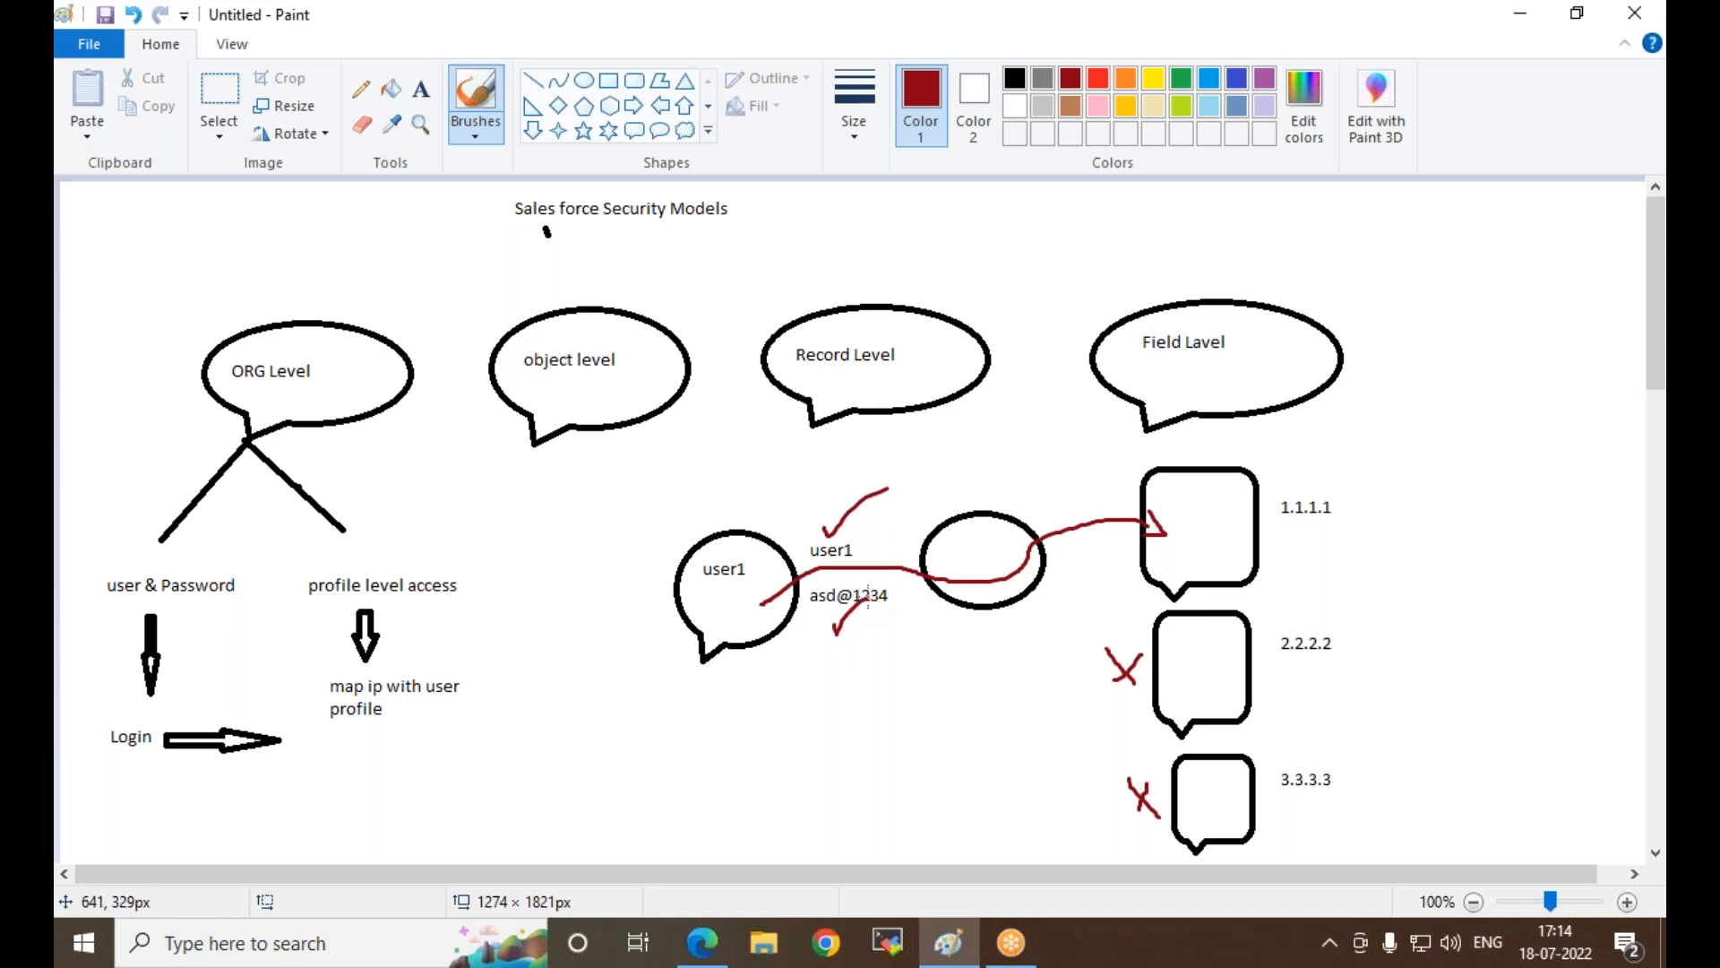
{"action": "left_click_drag", "start_coordinate": [1311, 526], "coordinate": [1405, 448]}
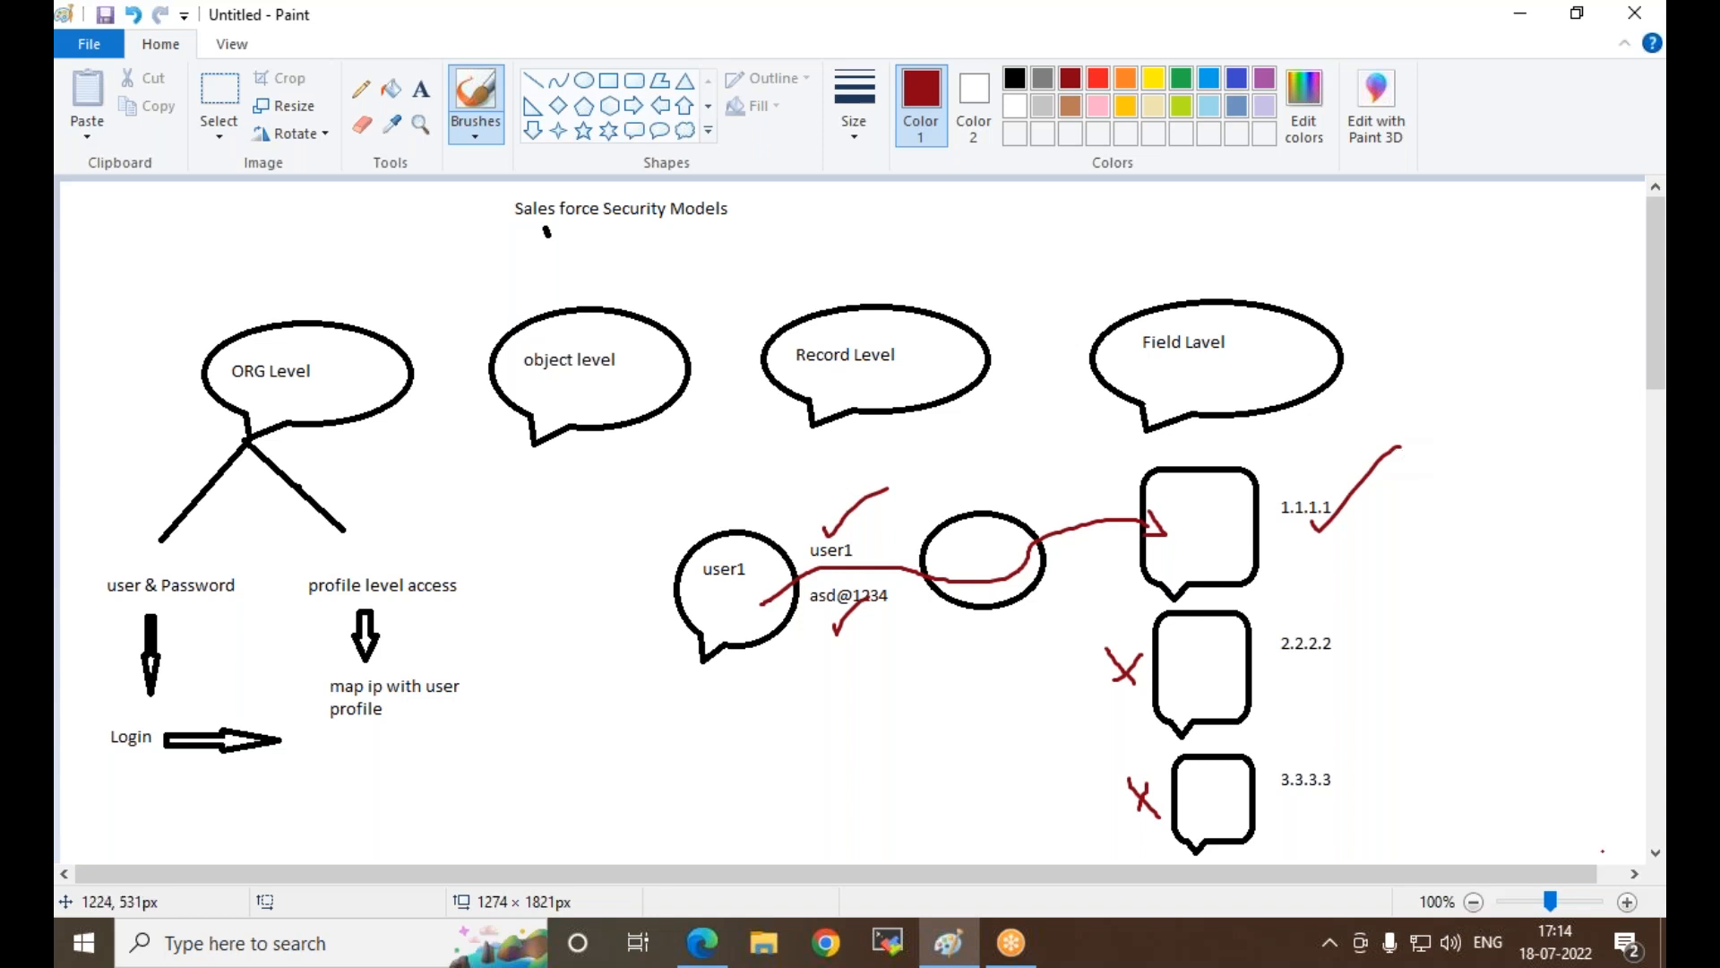
In Edge, go to login.salesforce.com and log in with the saved credentials
{"action": "left_click", "coordinate": [710, 950]}
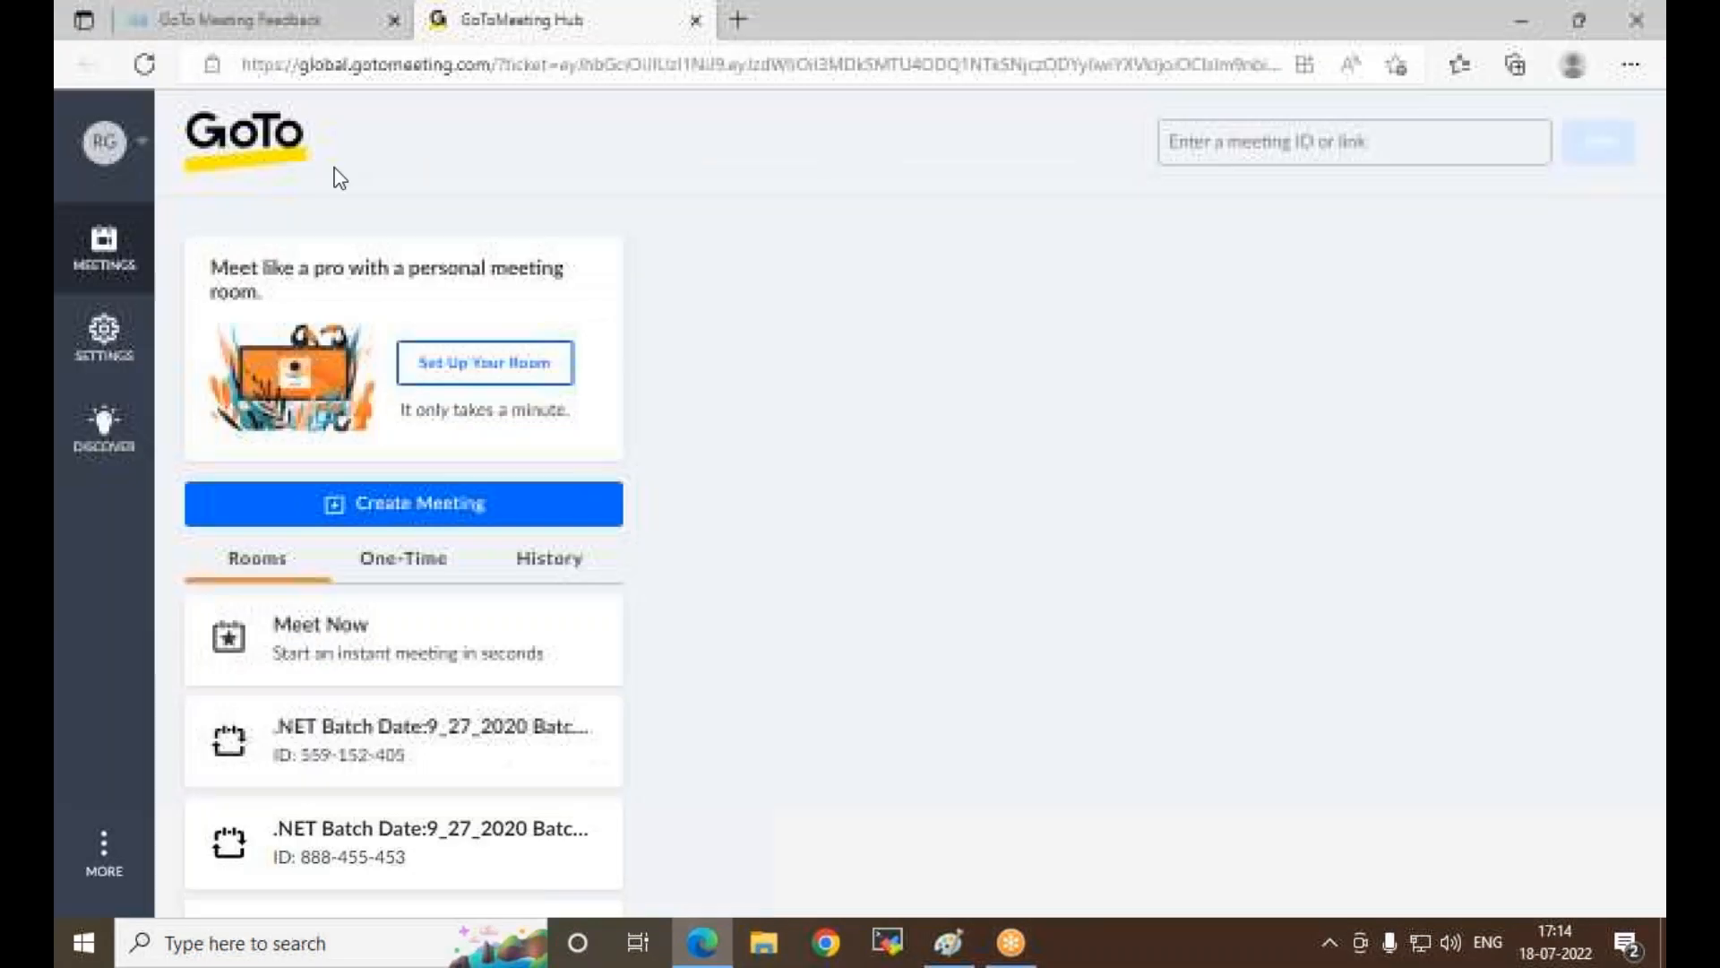
{"action": "left_click", "coordinate": [356, 65]}
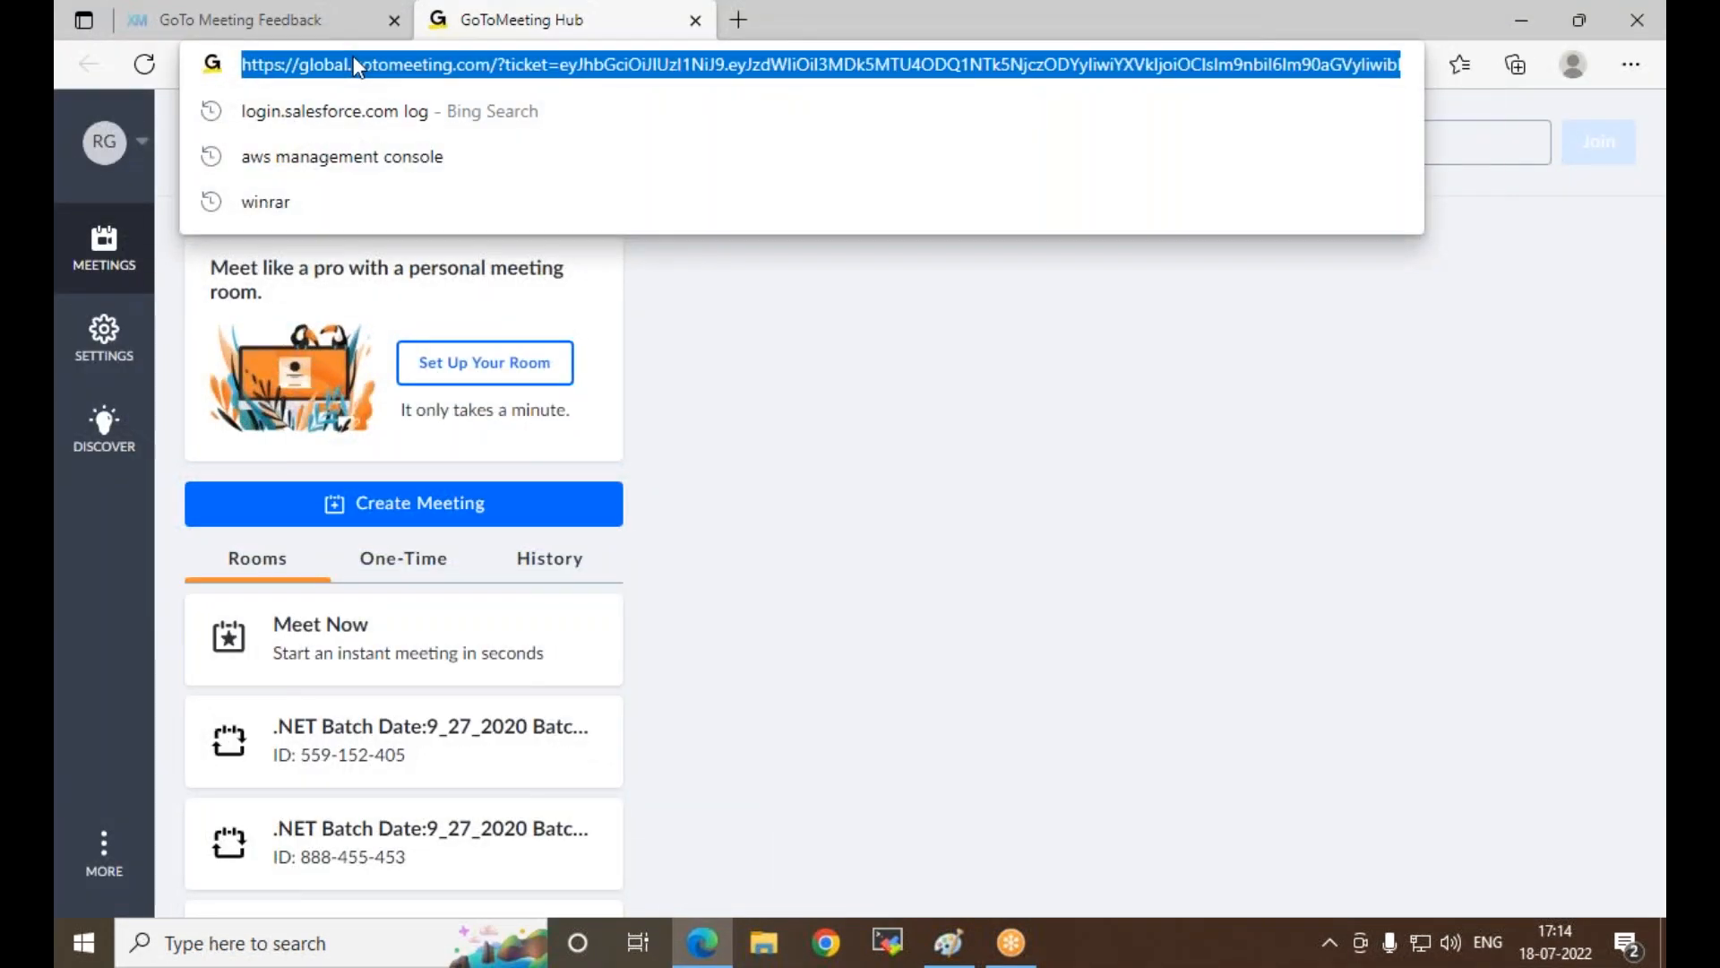
{"action": "type", "text": "login.salesforce.com"}
{"action": "key", "text": "Return"}
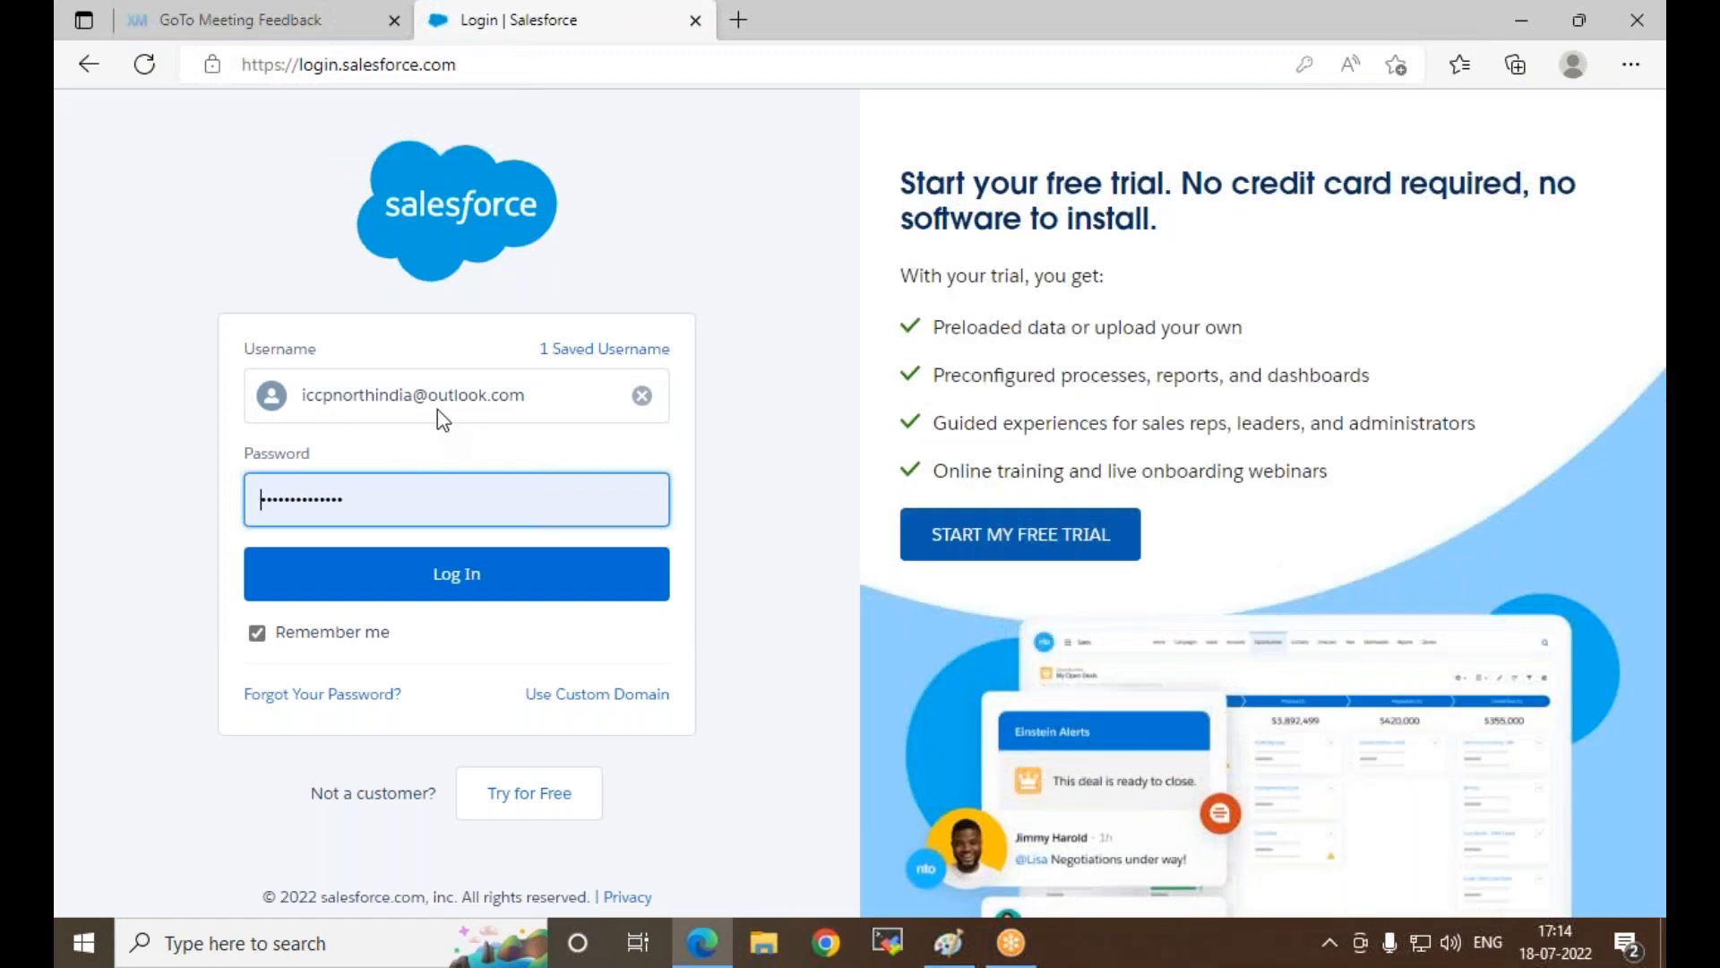
{"action": "left_click", "coordinate": [374, 582]}
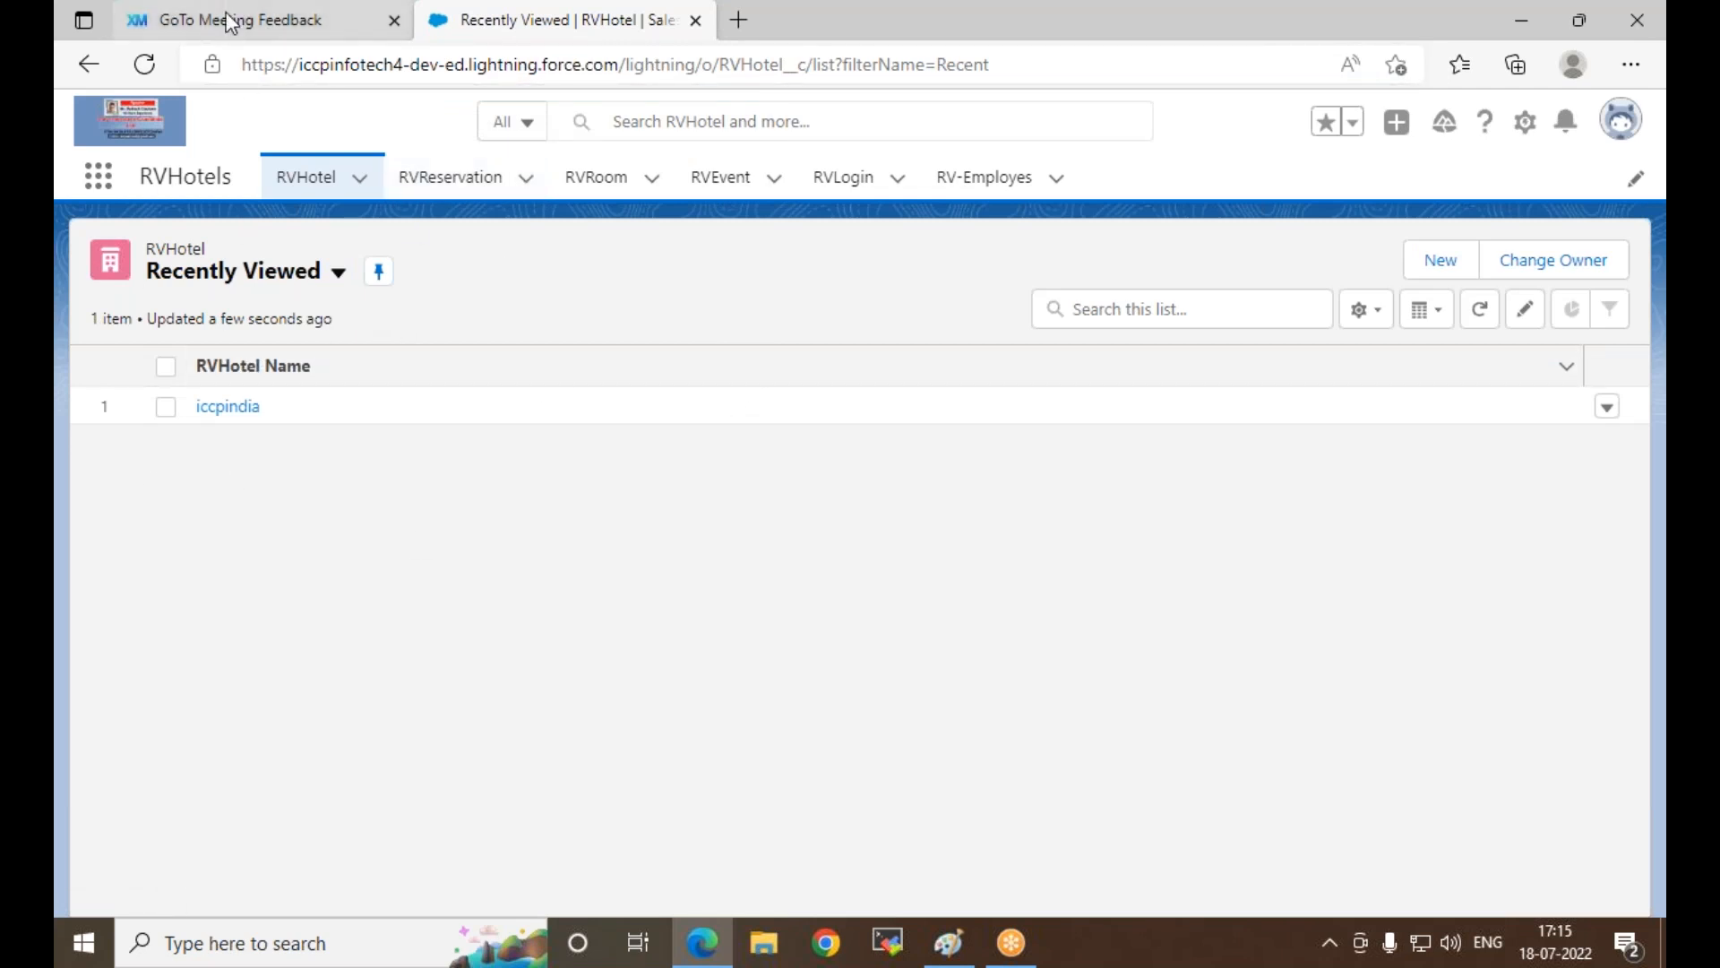
In Chrome, open the Salesforce login page at login.salesforce.com
{"action": "left_click", "coordinate": [829, 944]}
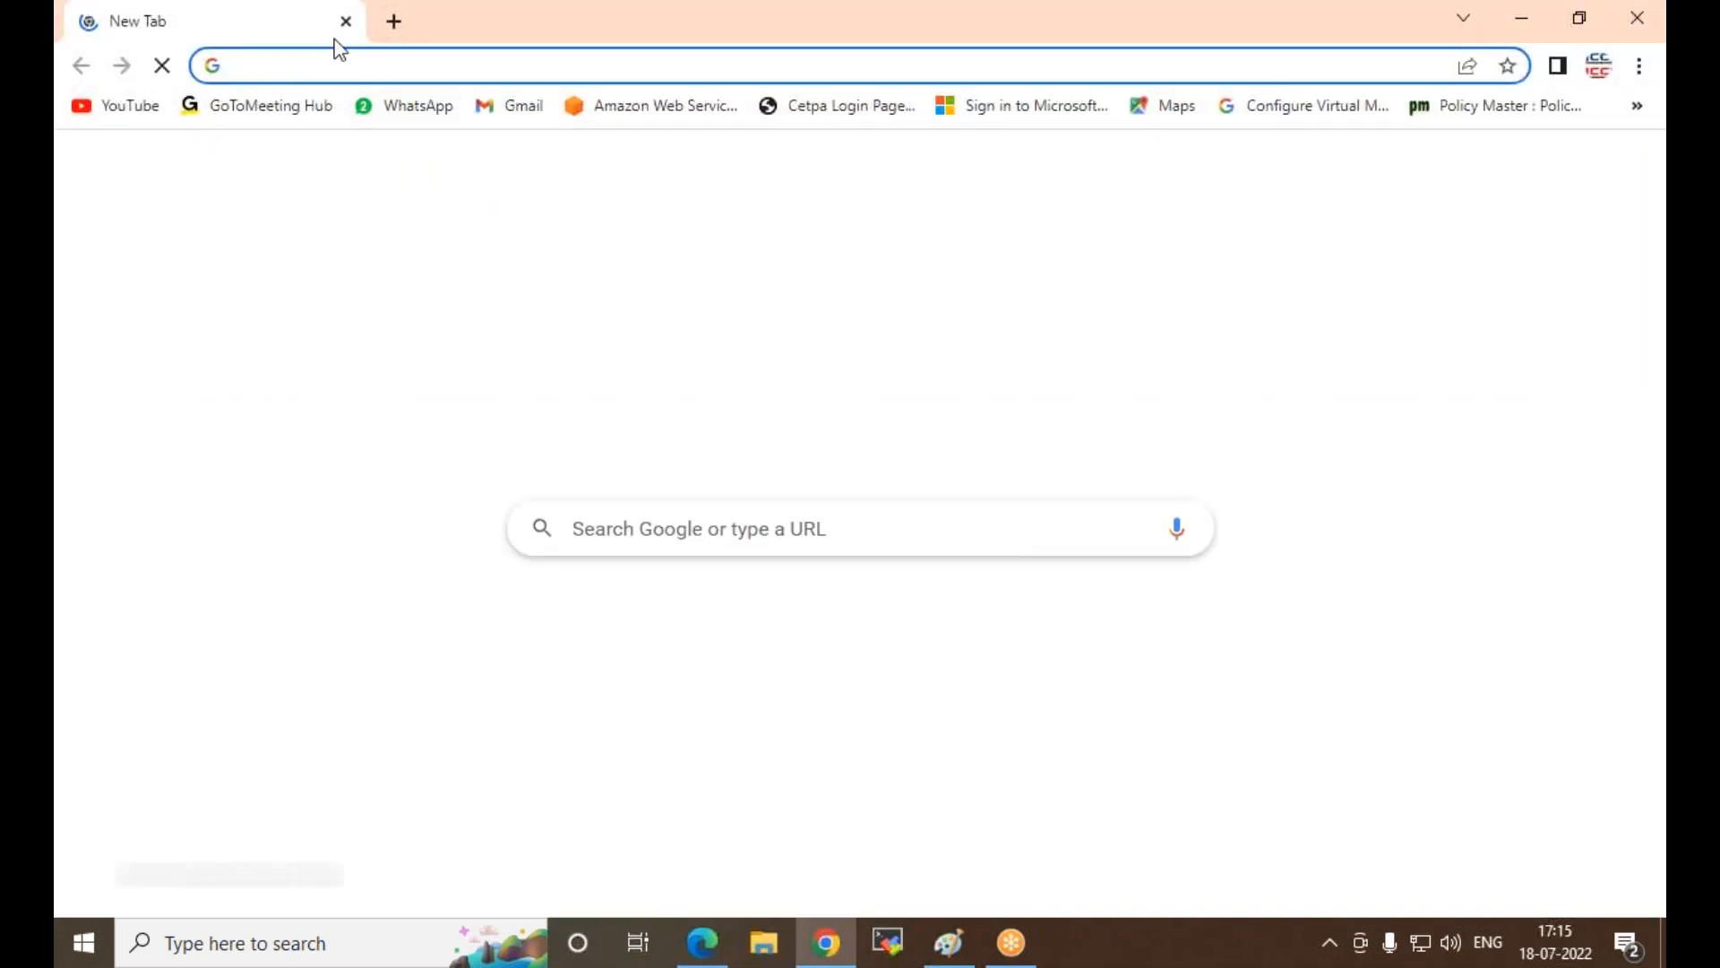
{"action": "left_click", "coordinate": [361, 63]}
{"action": "type", "text": "logi"}
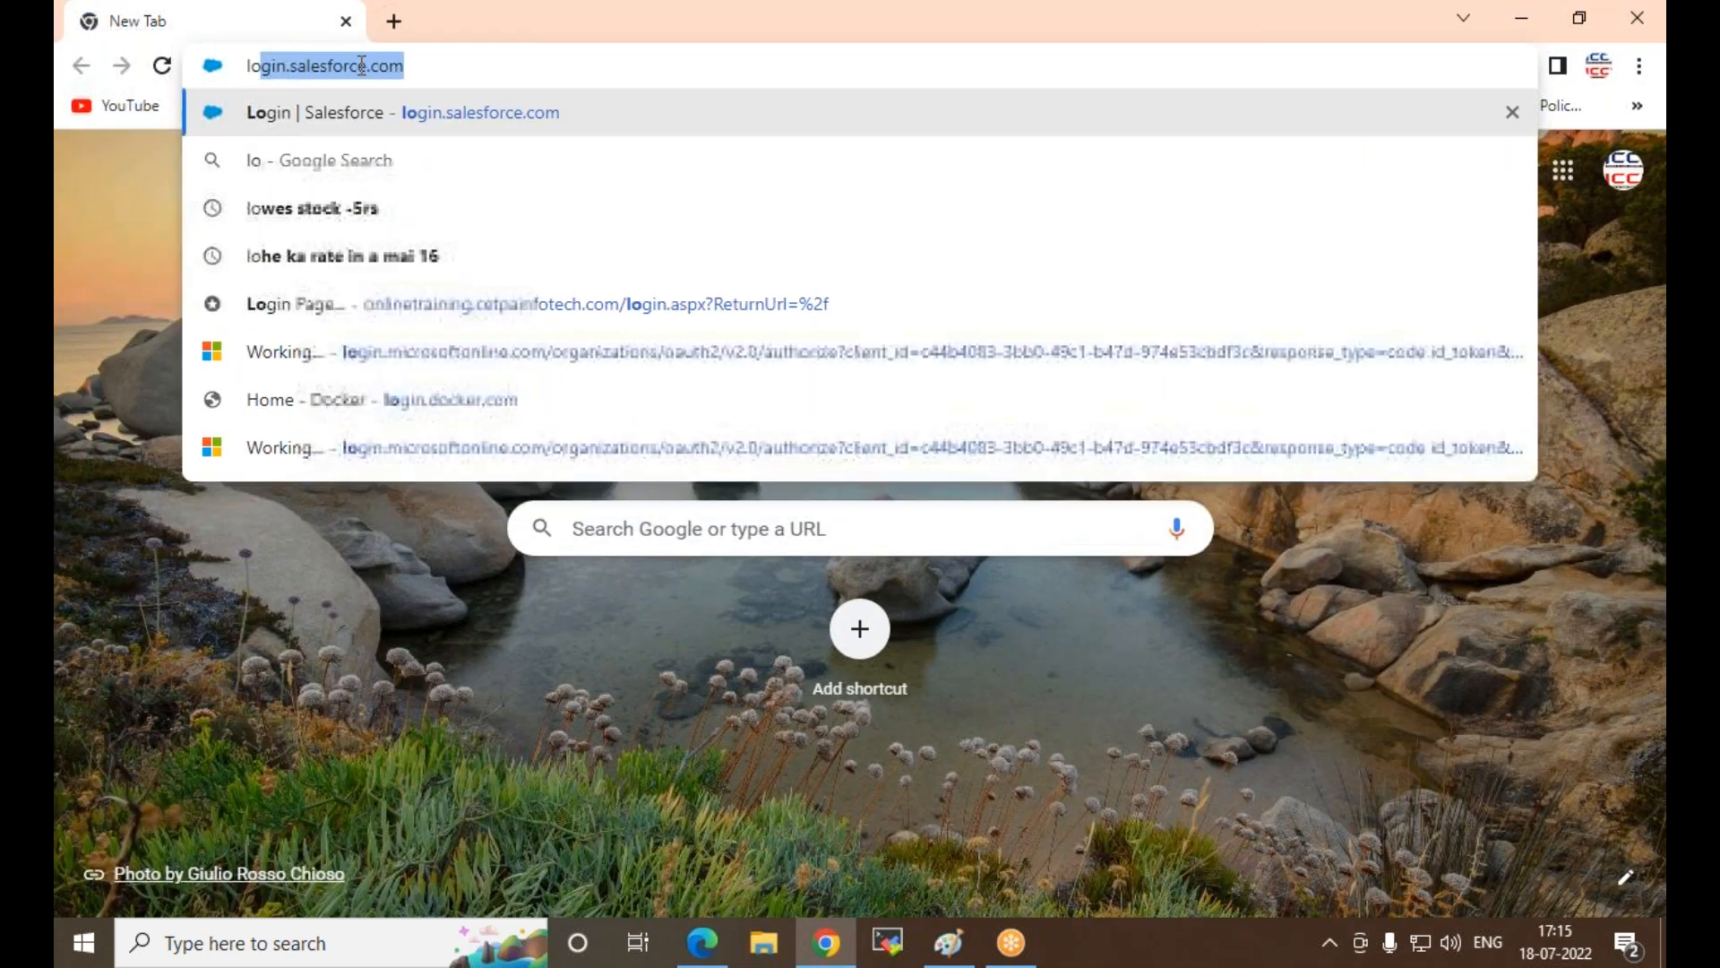
{"action": "type", "text": "n"}
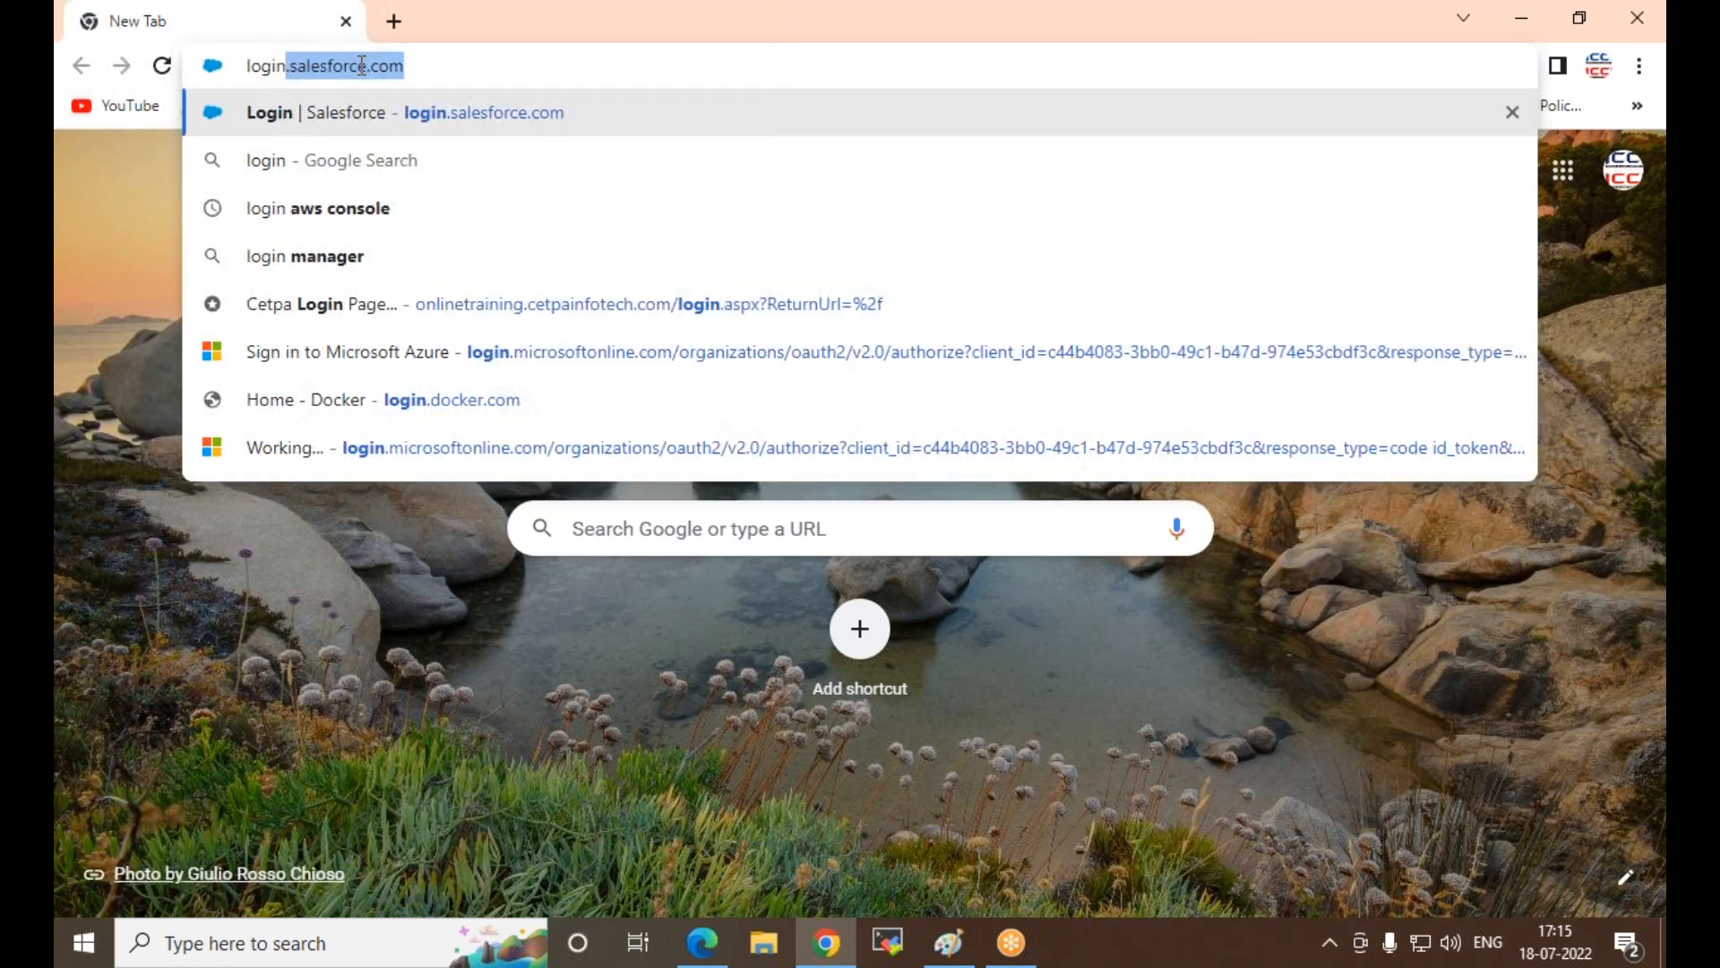
{"action": "key", "text": "Return"}
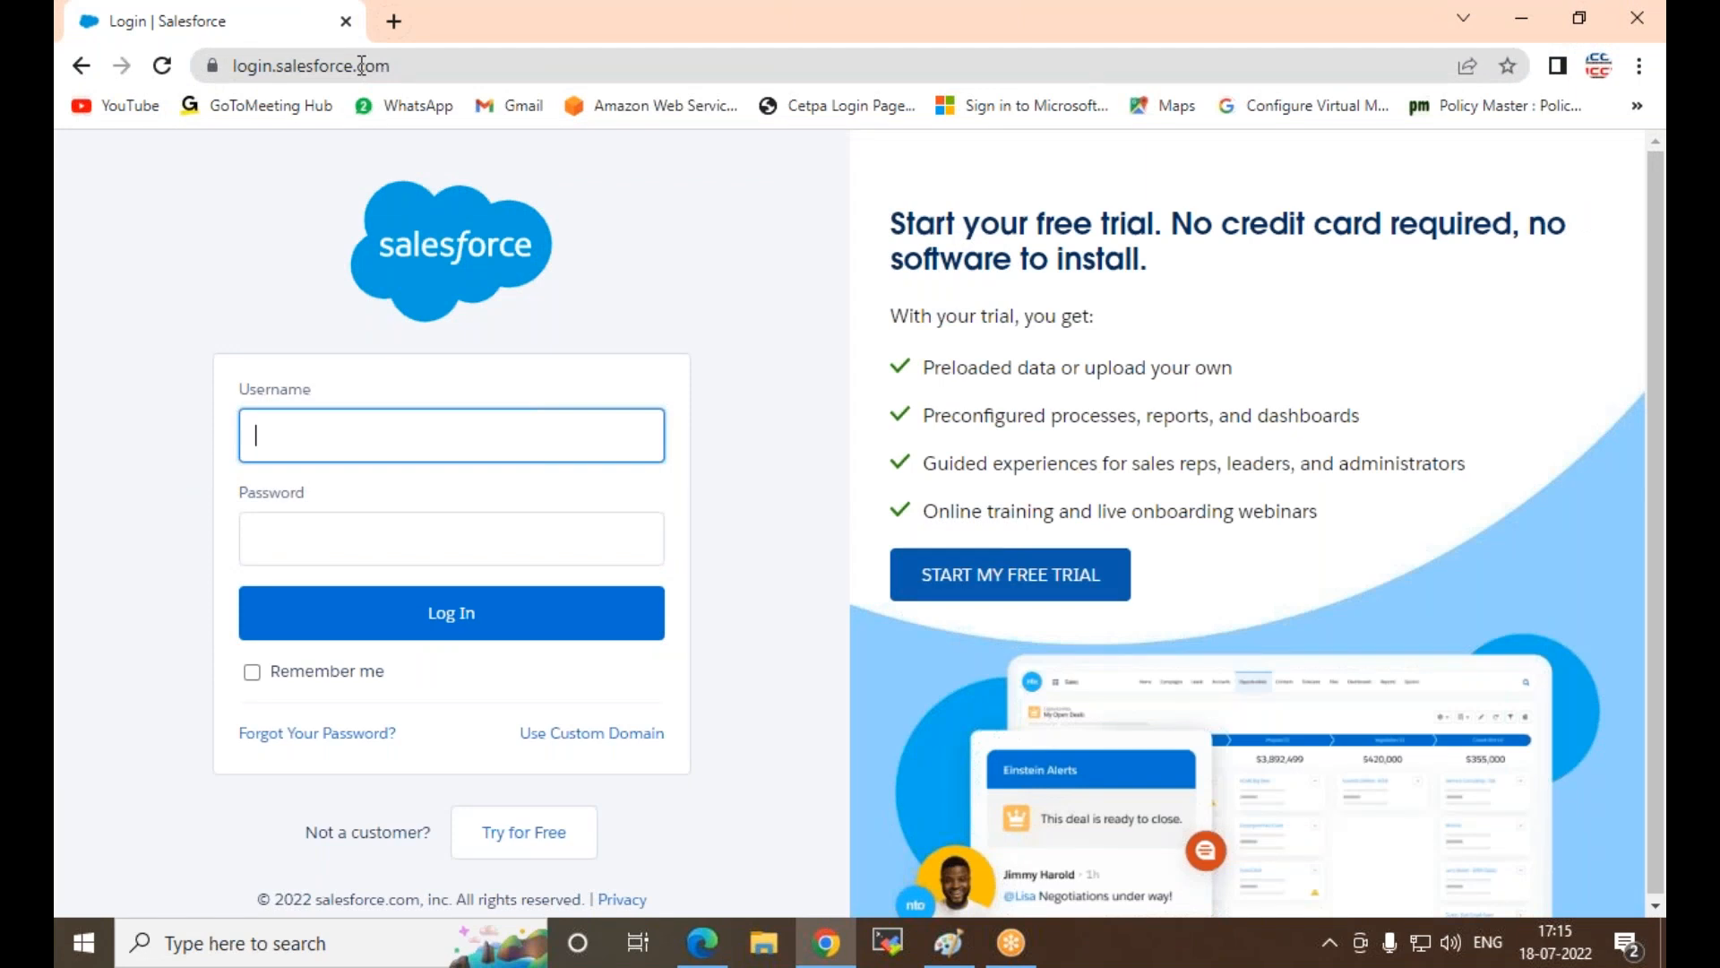
Sign in with the autofilled saved username and the account password
{"action": "type", "text": "s"}
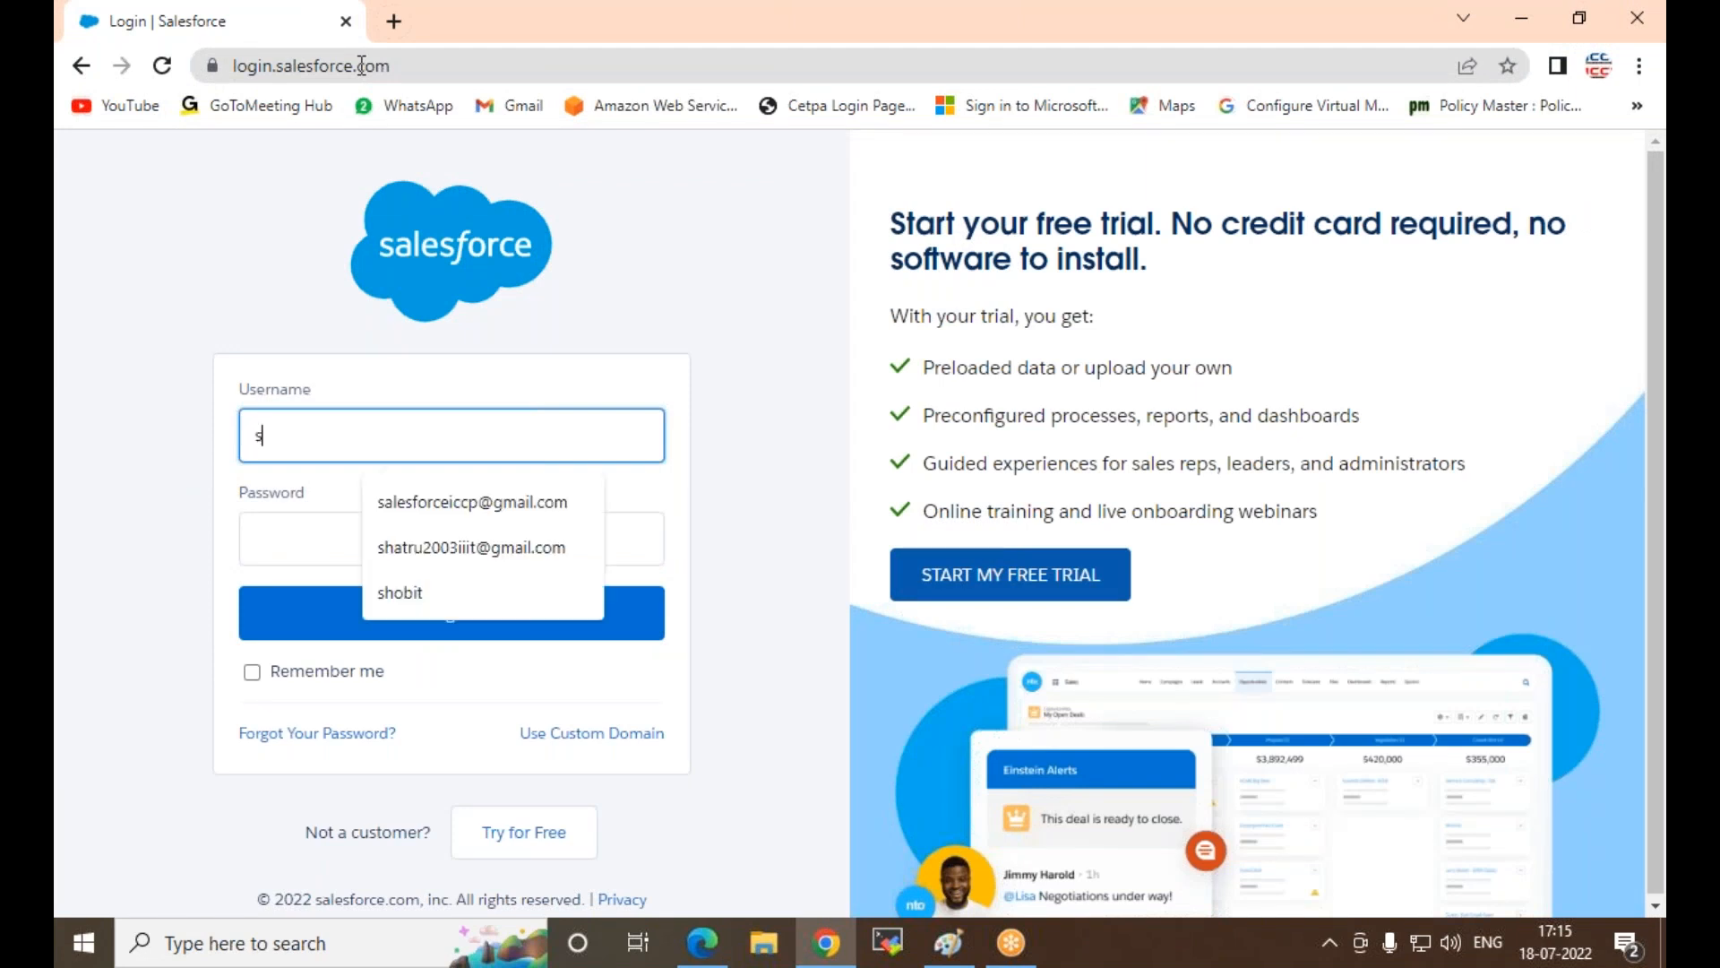
{"action": "key", "text": "Down"}
{"action": "key", "text": "Return"}
{"action": "key", "text": "Tab"}
{"action": "type", "text": "**"}
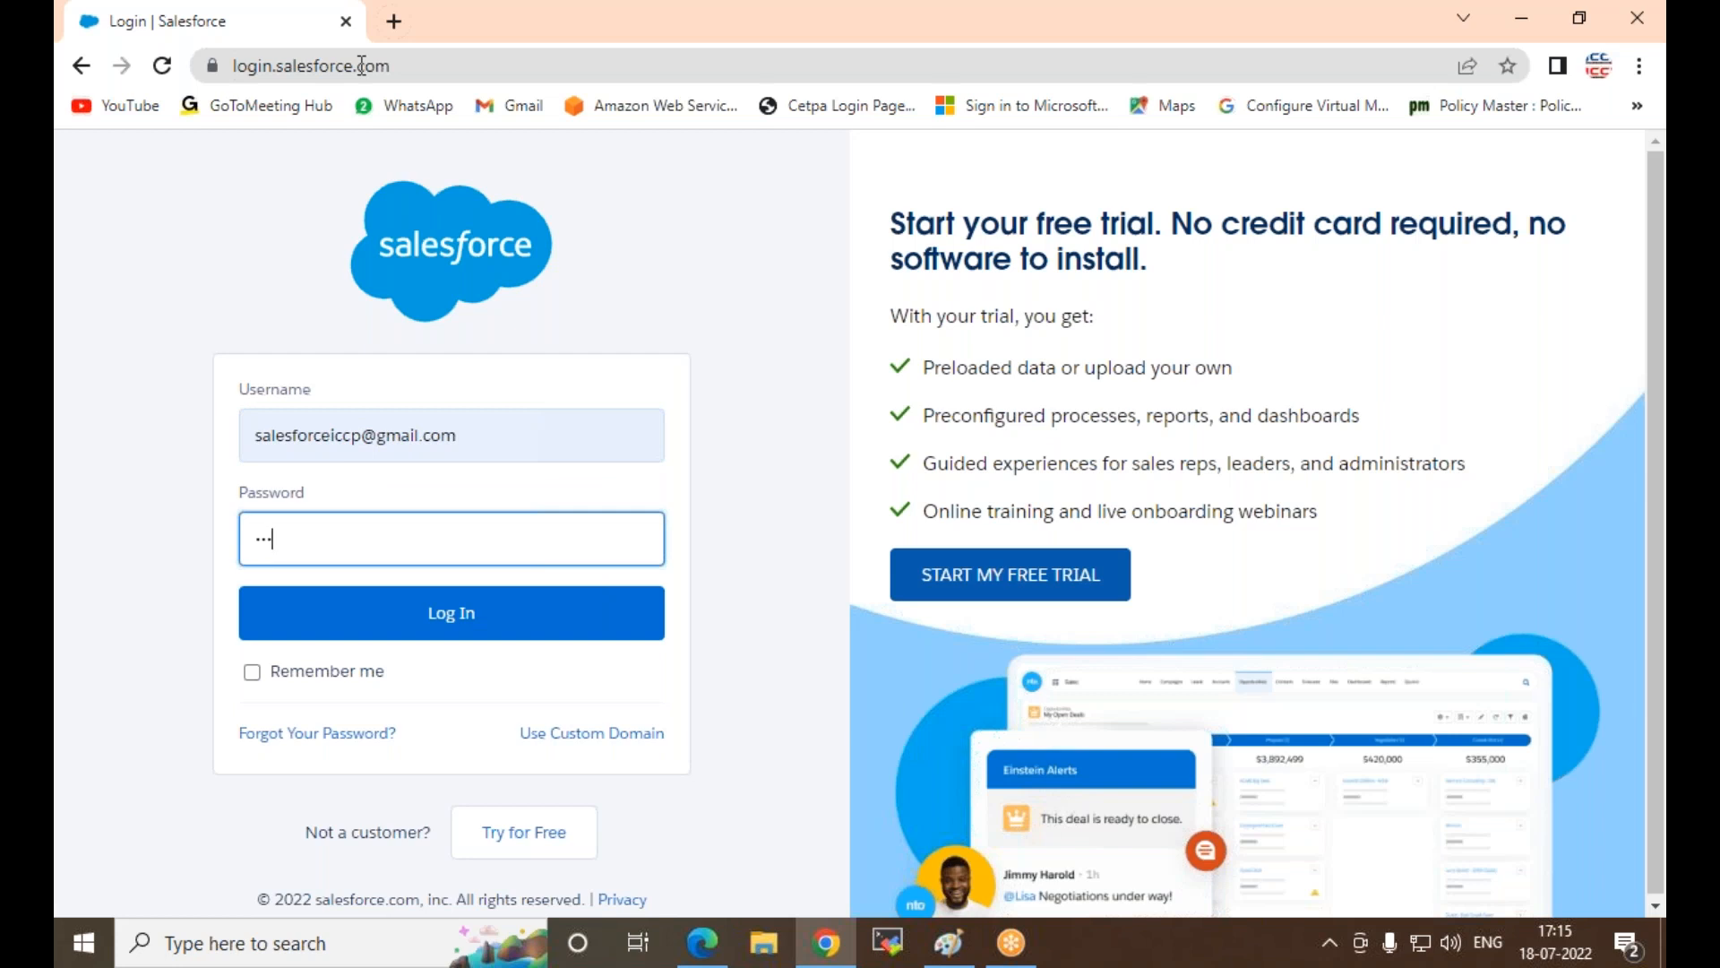
{"action": "type", "text": "*******"}
{"action": "key", "text": "Return"}
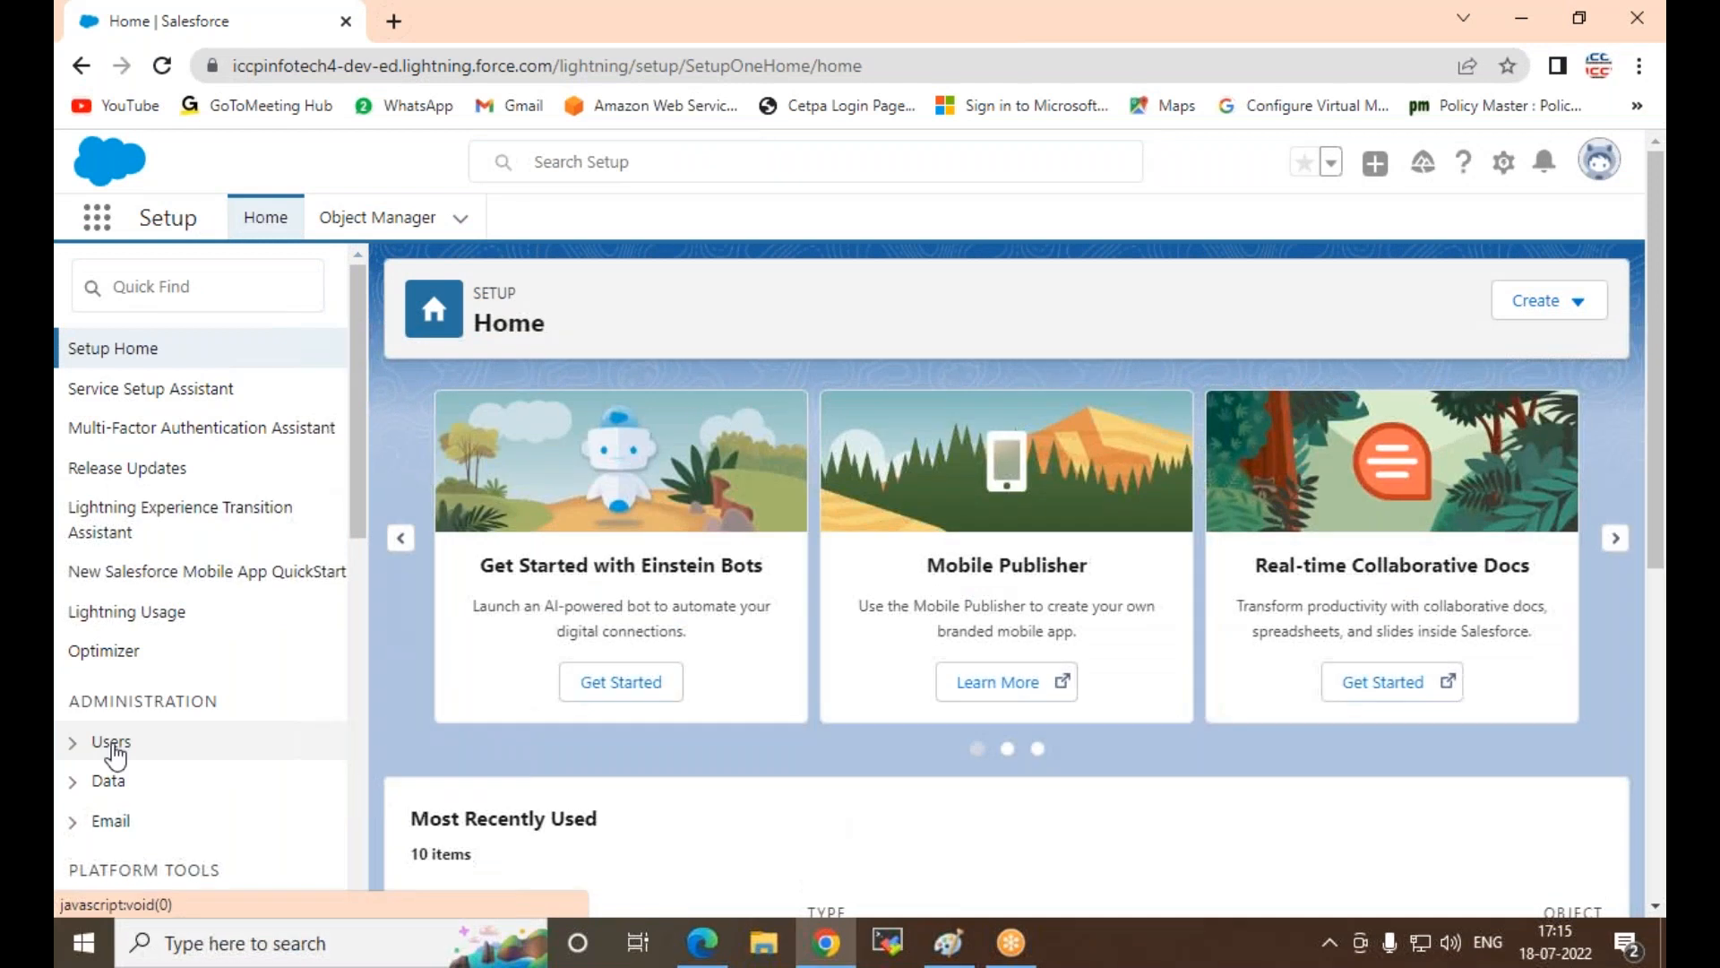
Open the Setup Profiles list under Administration > Users, passing through the All Users page
{"action": "left_click", "coordinate": [111, 742]}
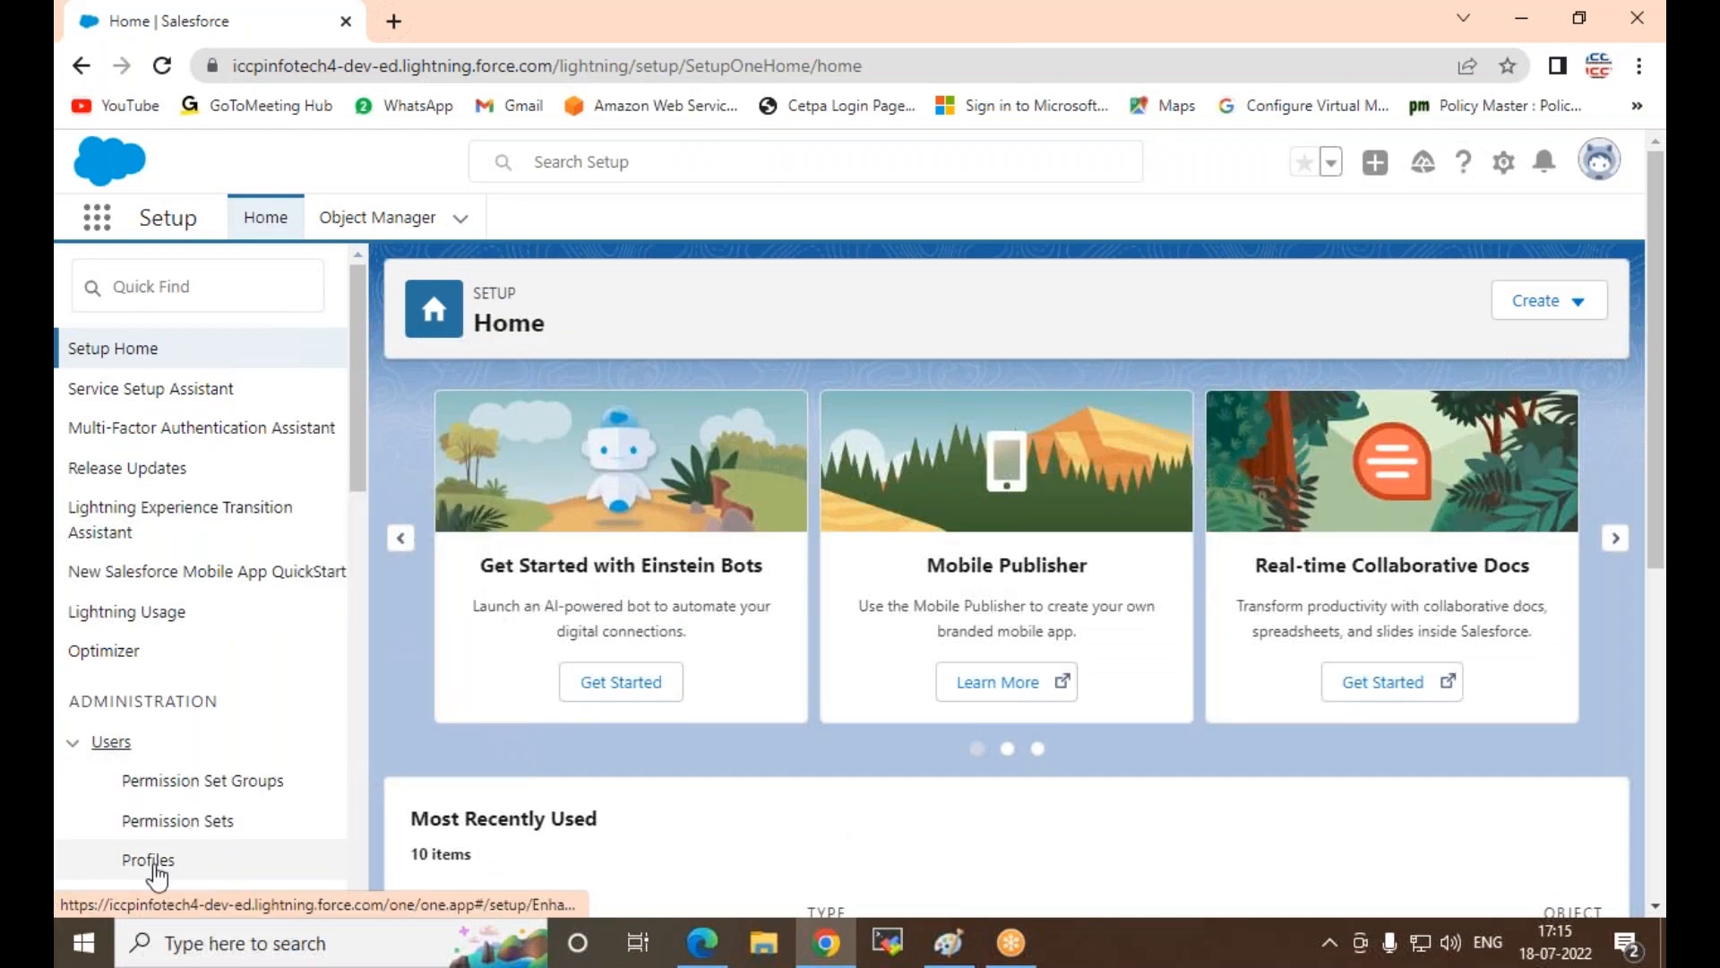
{"action": "scroll", "coordinate": [166, 820], "scroll_direction": "down", "scroll_amount": 3}
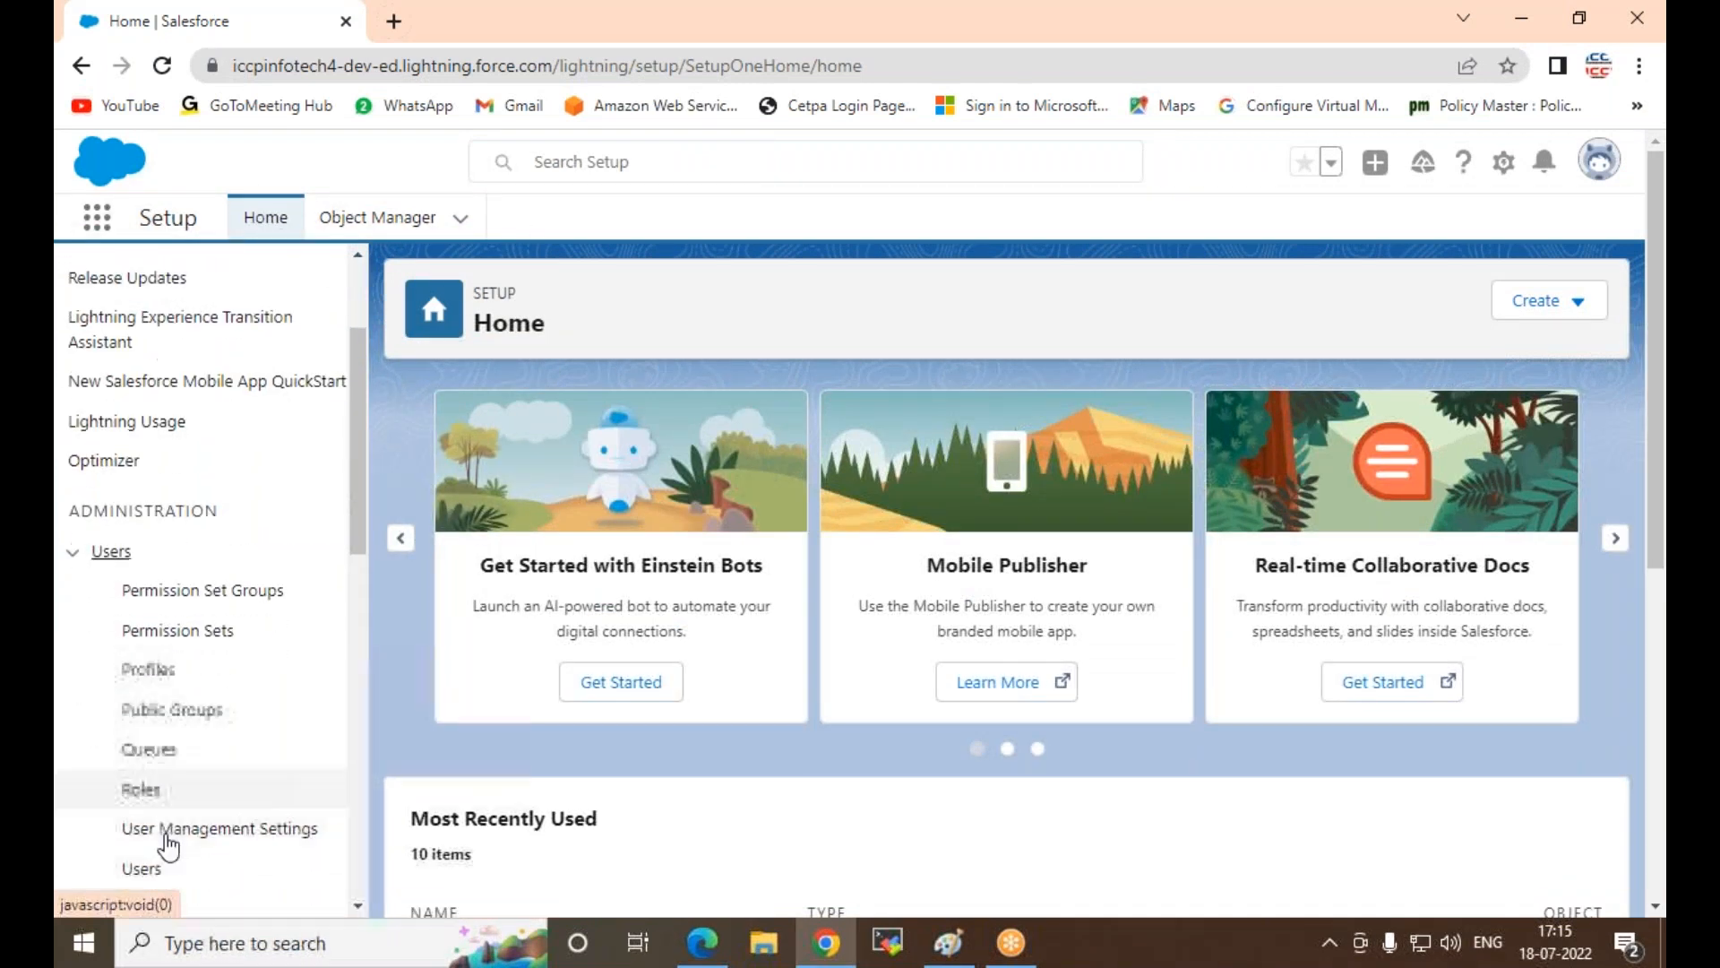
{"action": "left_click", "coordinate": [162, 823]}
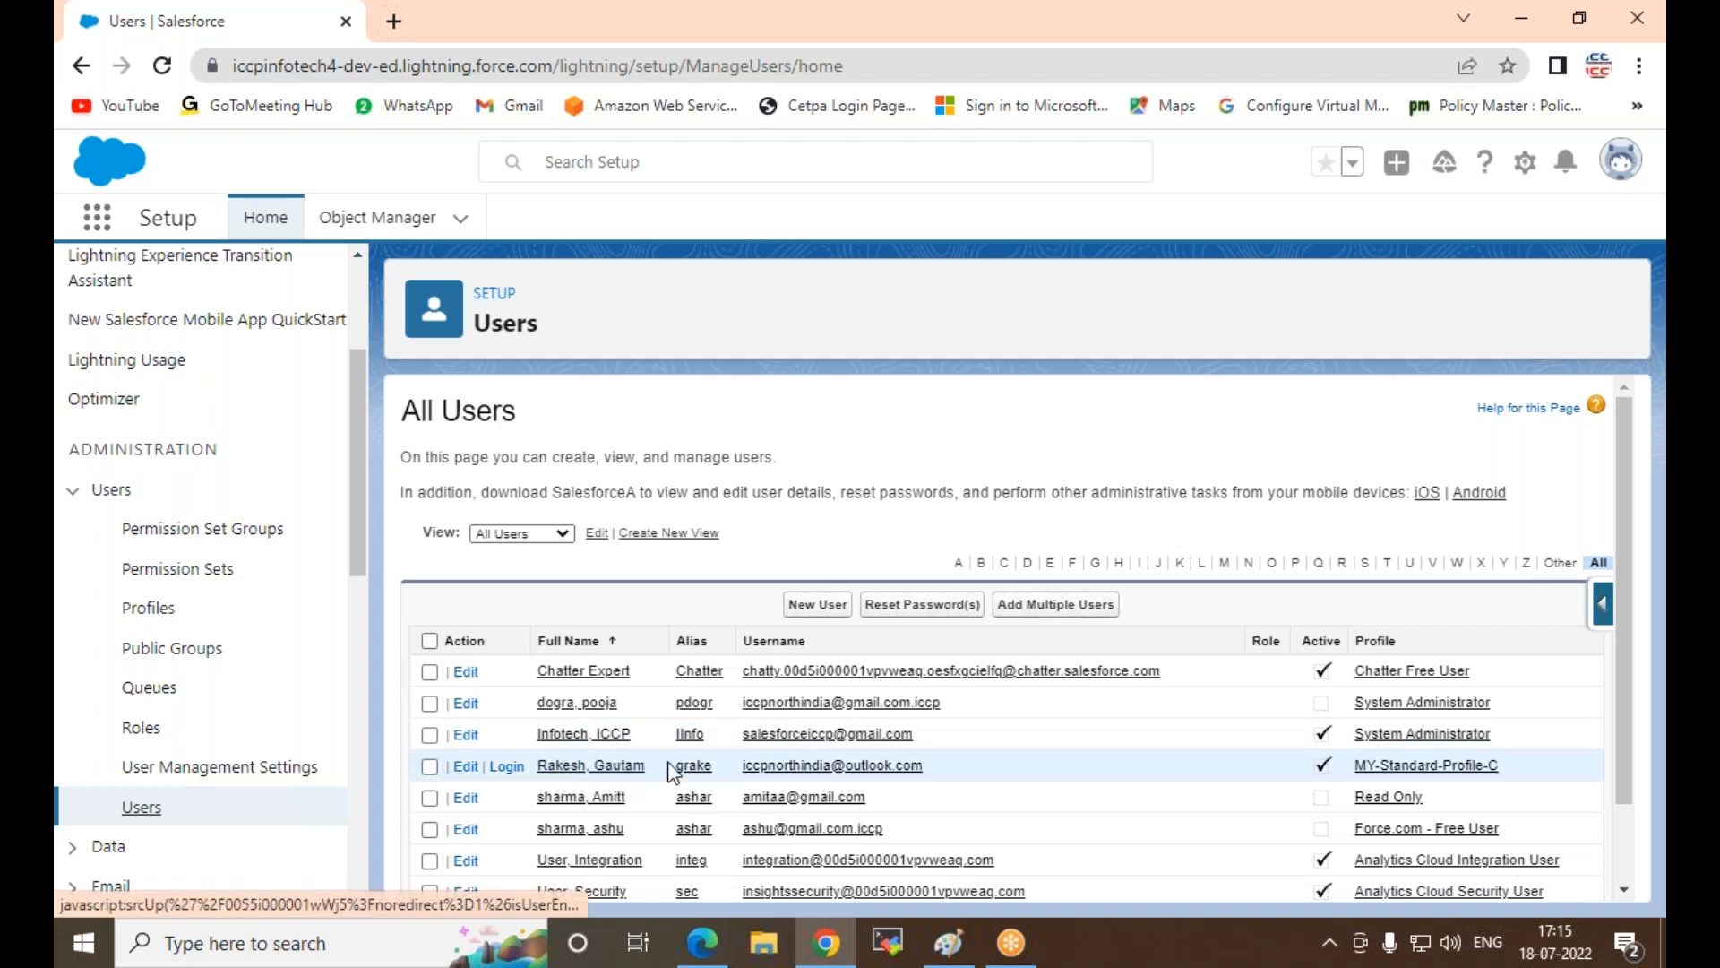
{"action": "scroll", "coordinate": [548, 782], "scroll_direction": "down", "scroll_amount": 2}
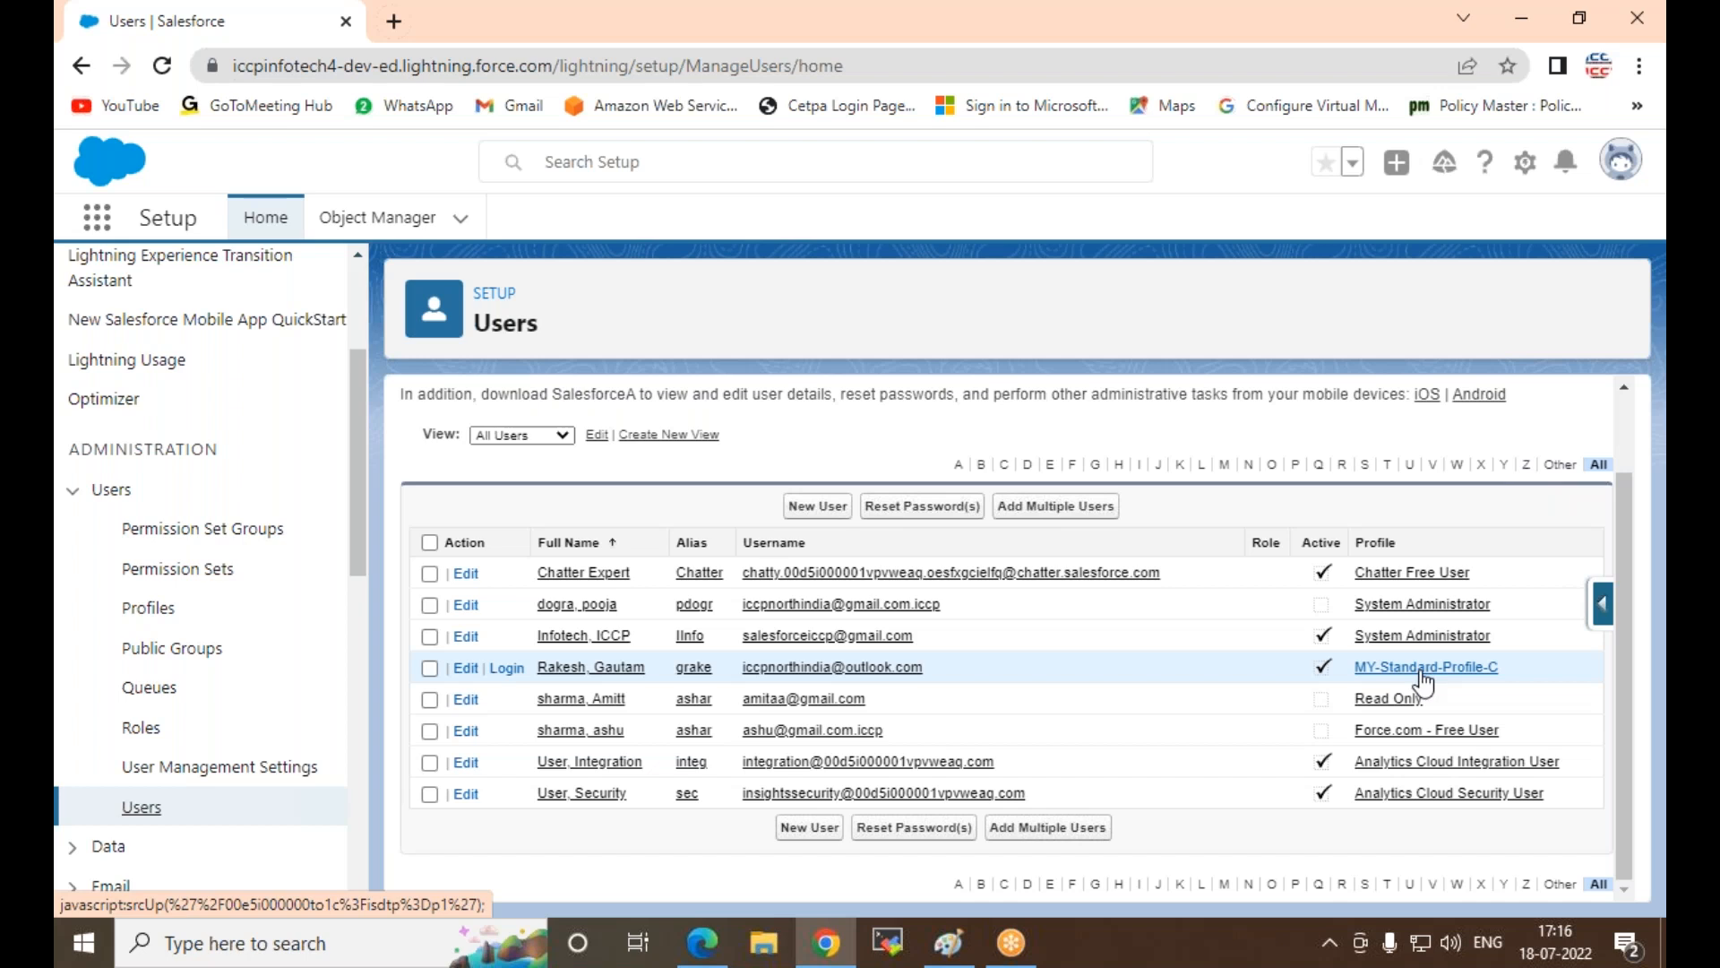
{"action": "left_click", "coordinate": [134, 609]}
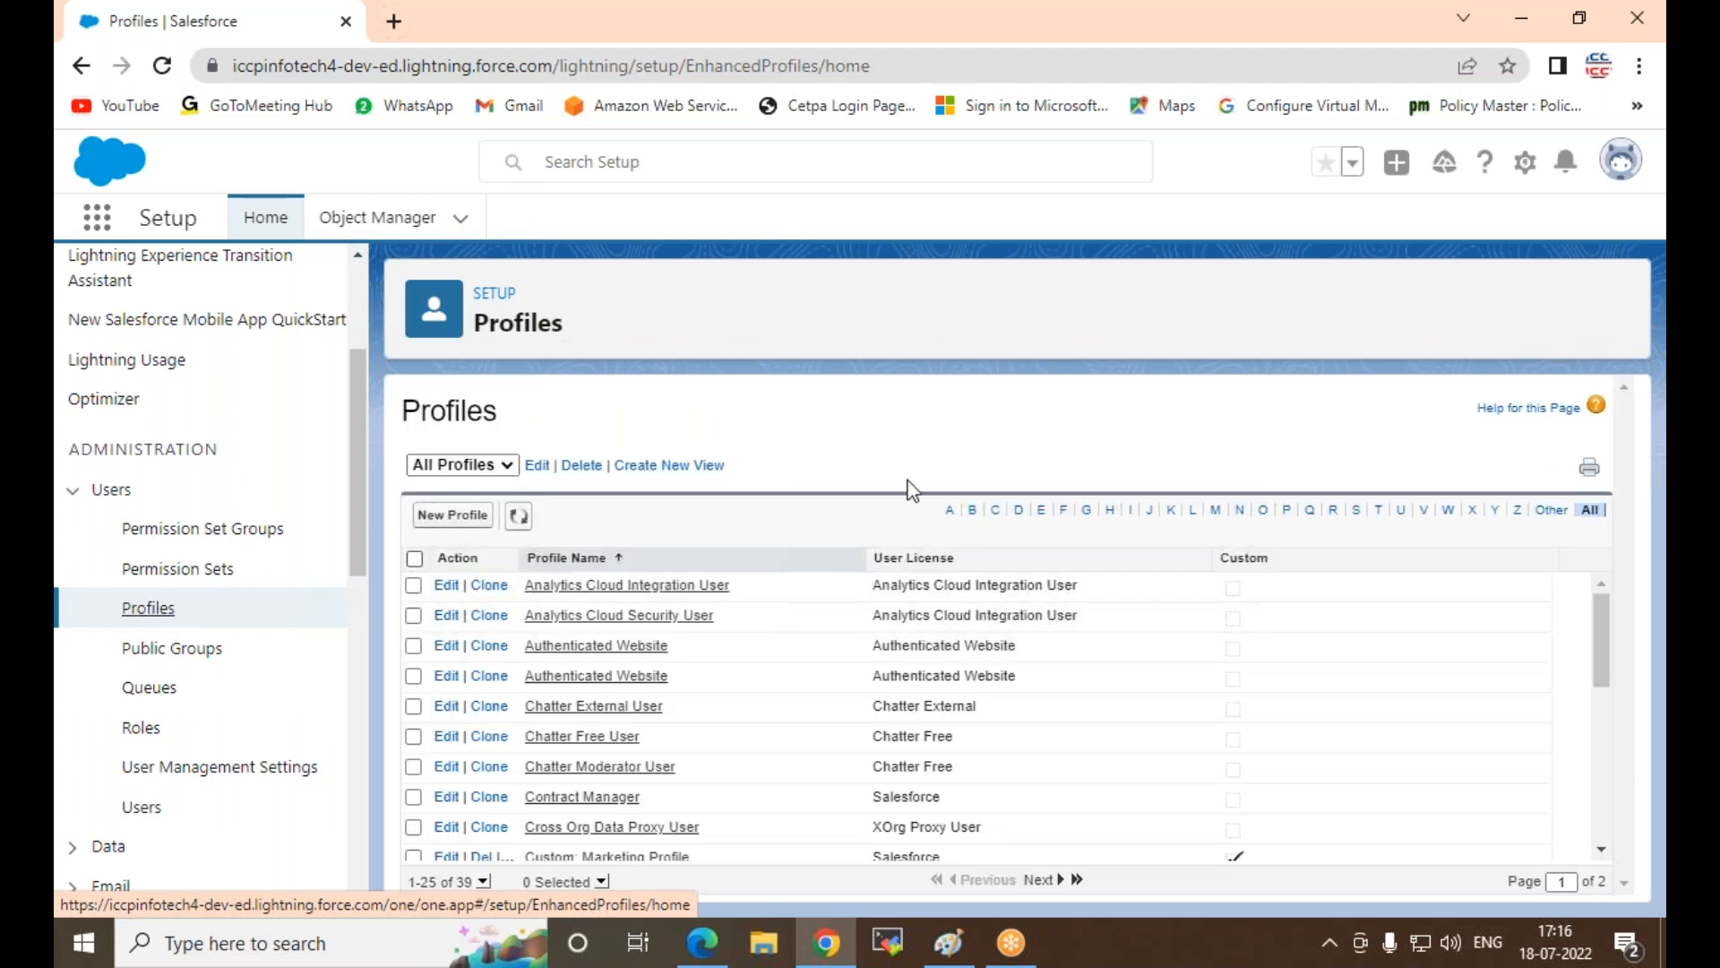
Edit MY-Standard-Profile-C and review it down to Password Policies: 90-day expiry, 8-character minimum
{"action": "left_click", "coordinate": [1216, 510]}
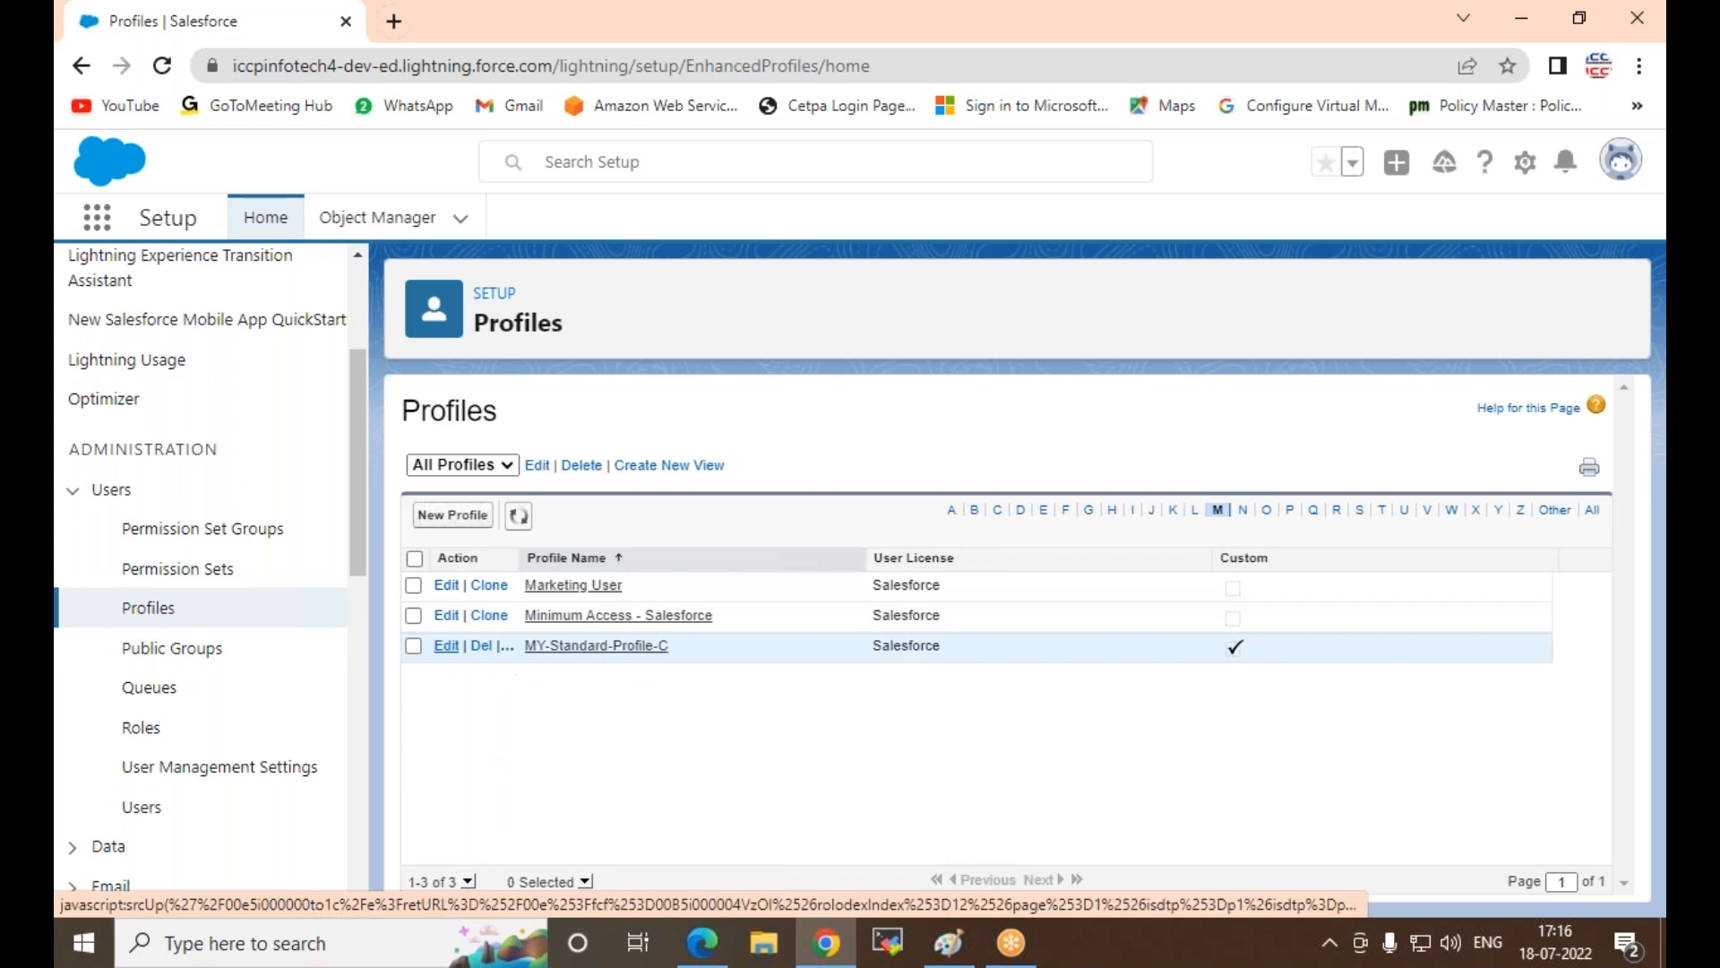
{"action": "left_click", "coordinate": [446, 645]}
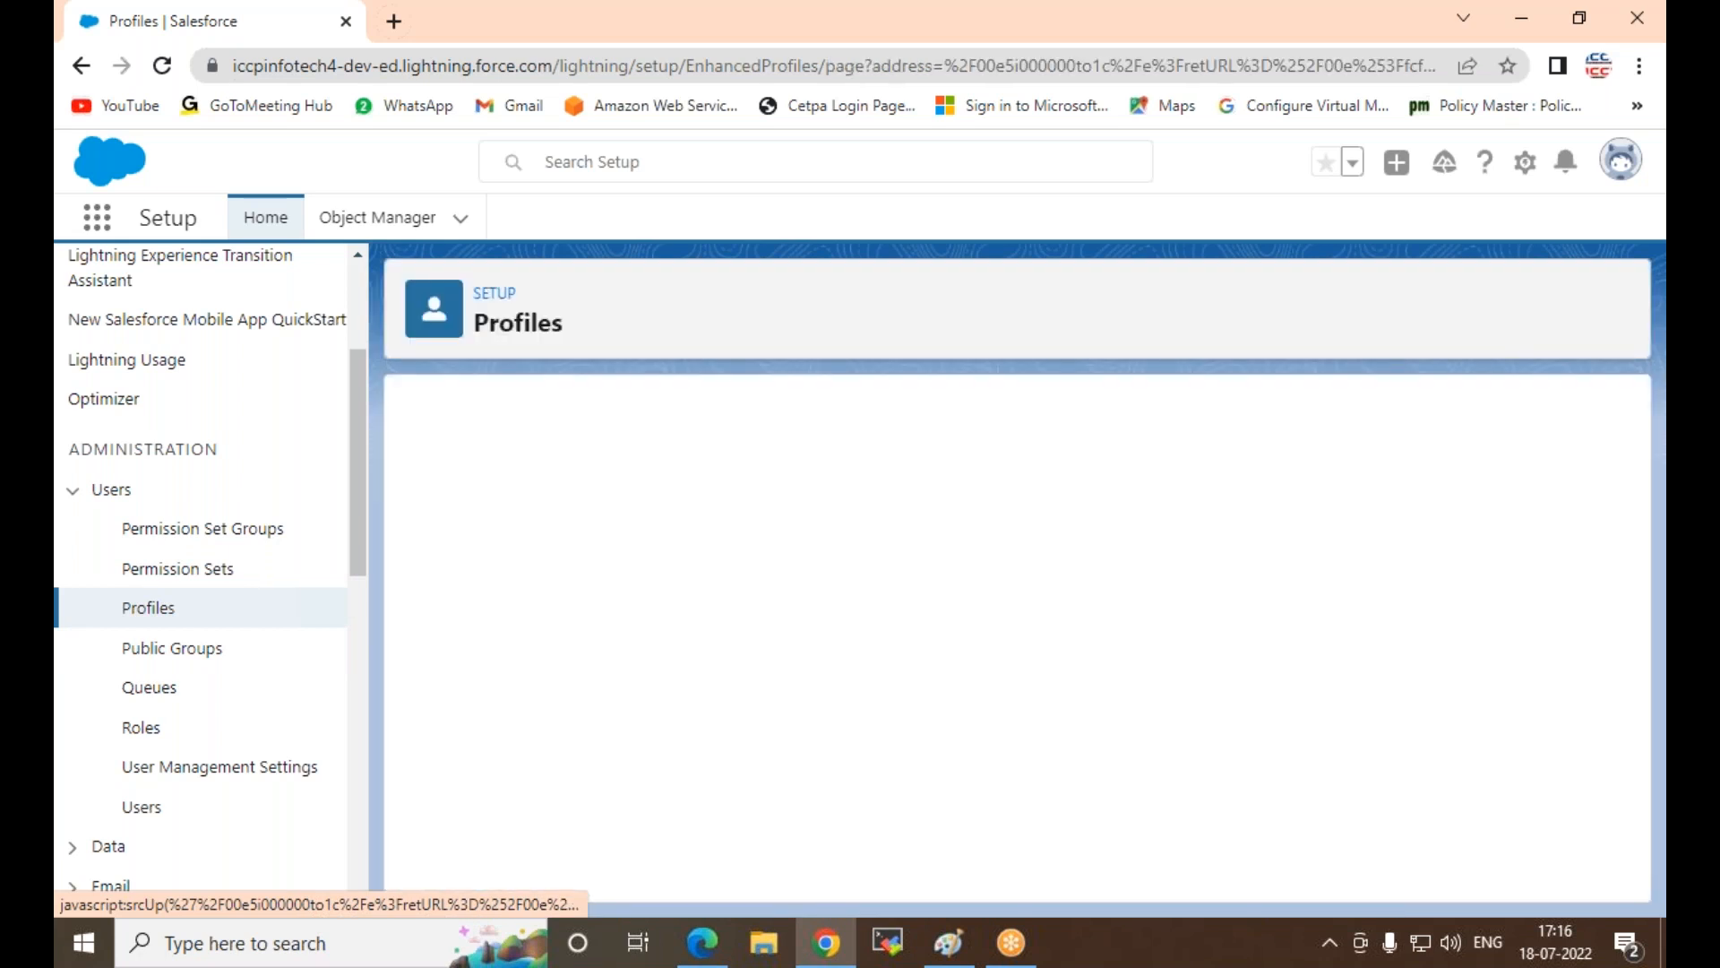
{"action": "scroll", "coordinate": [687, 630], "scroll_direction": "down", "scroll_amount": 5}
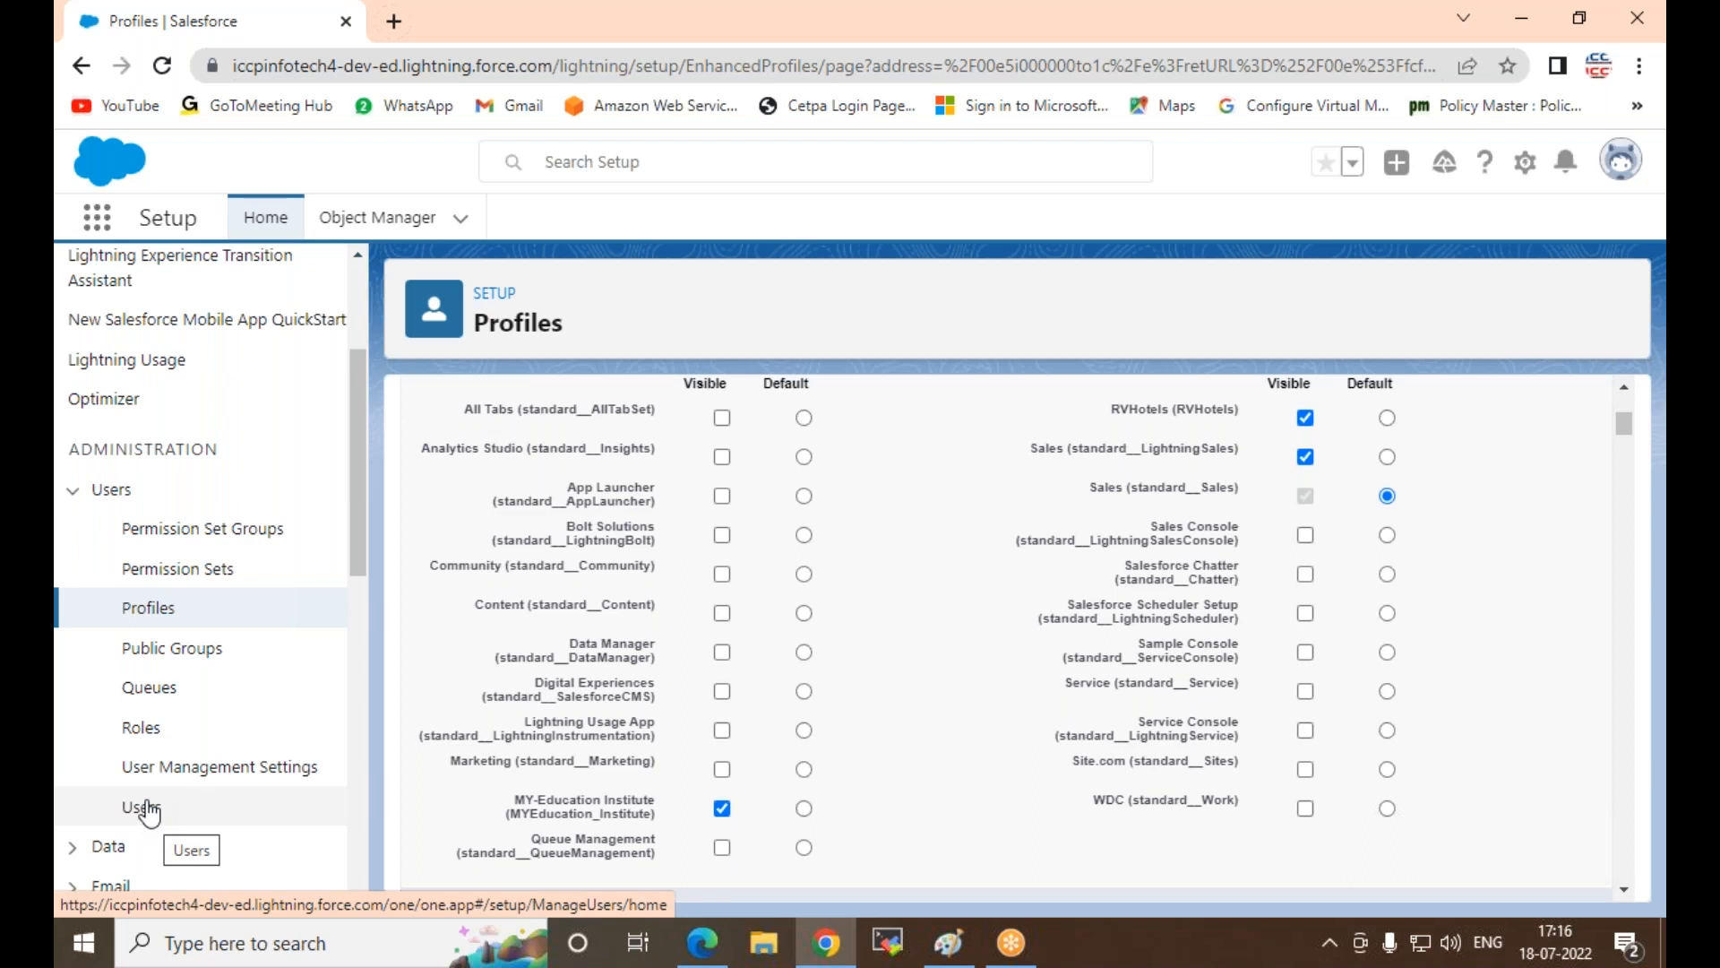
{"action": "scroll", "coordinate": [642, 583], "scroll_direction": "up", "scroll_amount": 4}
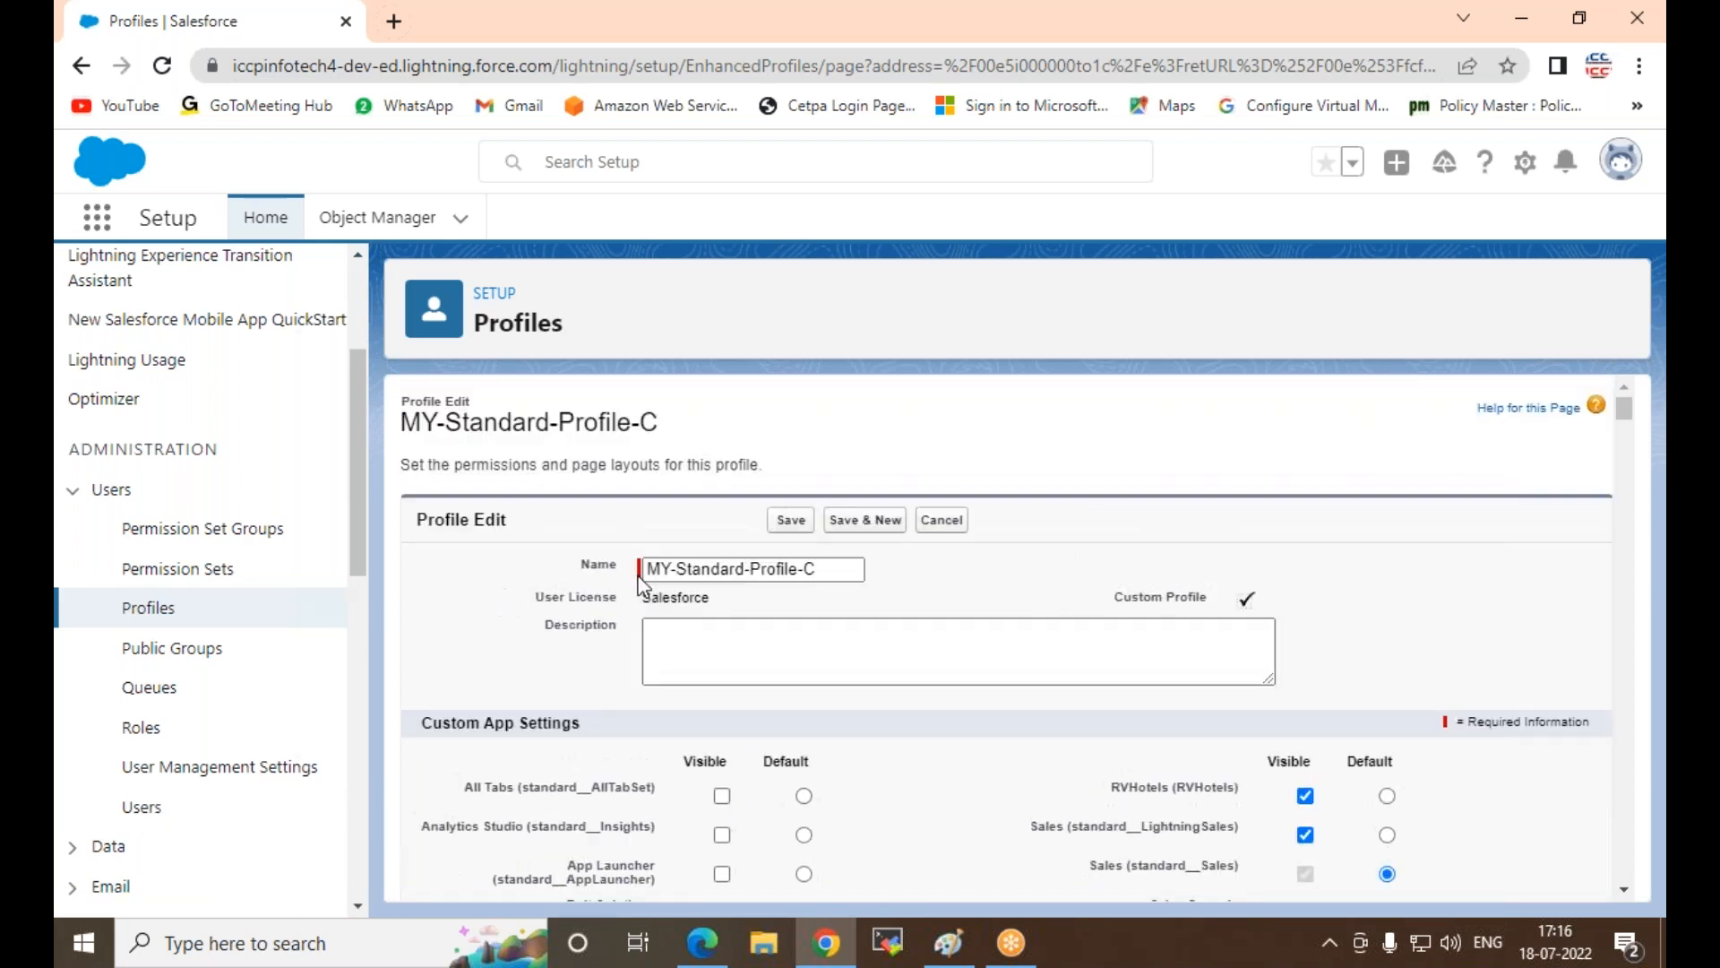
{"action": "scroll", "coordinate": [800, 599], "scroll_direction": "down", "scroll_amount": 4}
{"action": "scroll", "coordinate": [801, 598], "scroll_direction": "down", "scroll_amount": 12}
{"action": "scroll", "coordinate": [800, 599], "scroll_direction": "down", "scroll_amount": 15}
{"action": "scroll", "coordinate": [799, 598], "scroll_direction": "down", "scroll_amount": 15}
{"action": "scroll", "coordinate": [754, 678], "scroll_direction": "down", "scroll_amount": 15}
{"action": "scroll", "coordinate": [749, 679], "scroll_direction": "down", "scroll_amount": 20}
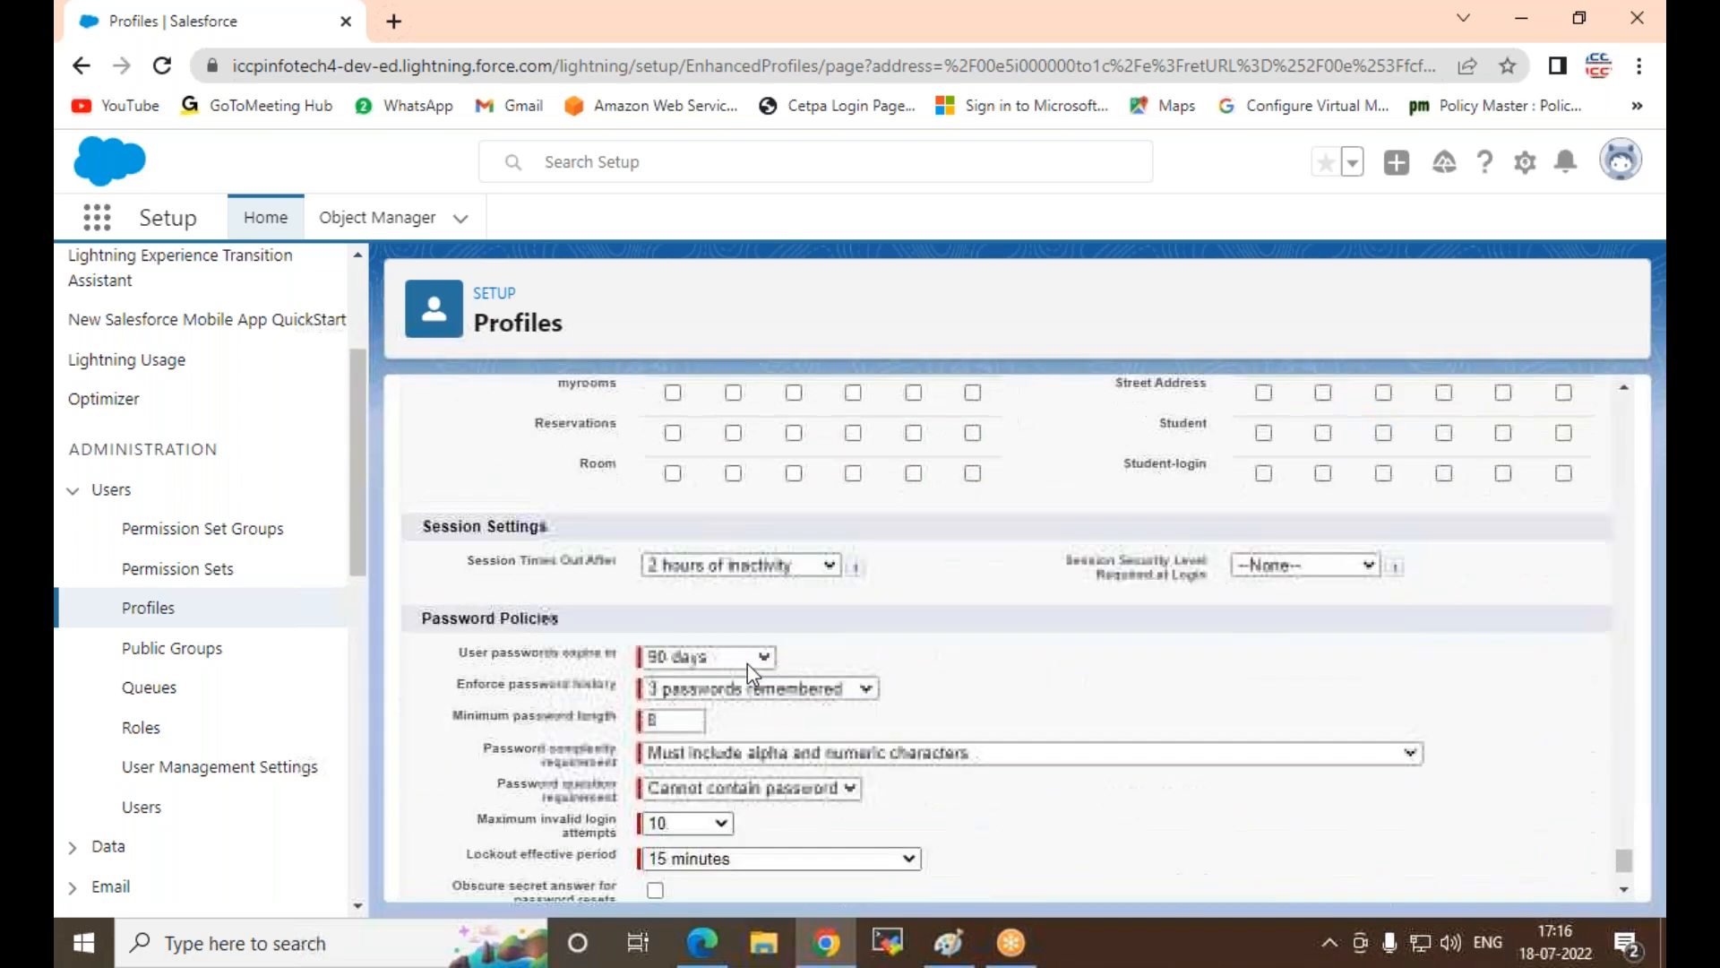
{"action": "scroll", "coordinate": [748, 670], "scroll_direction": "down", "scroll_amount": 3}
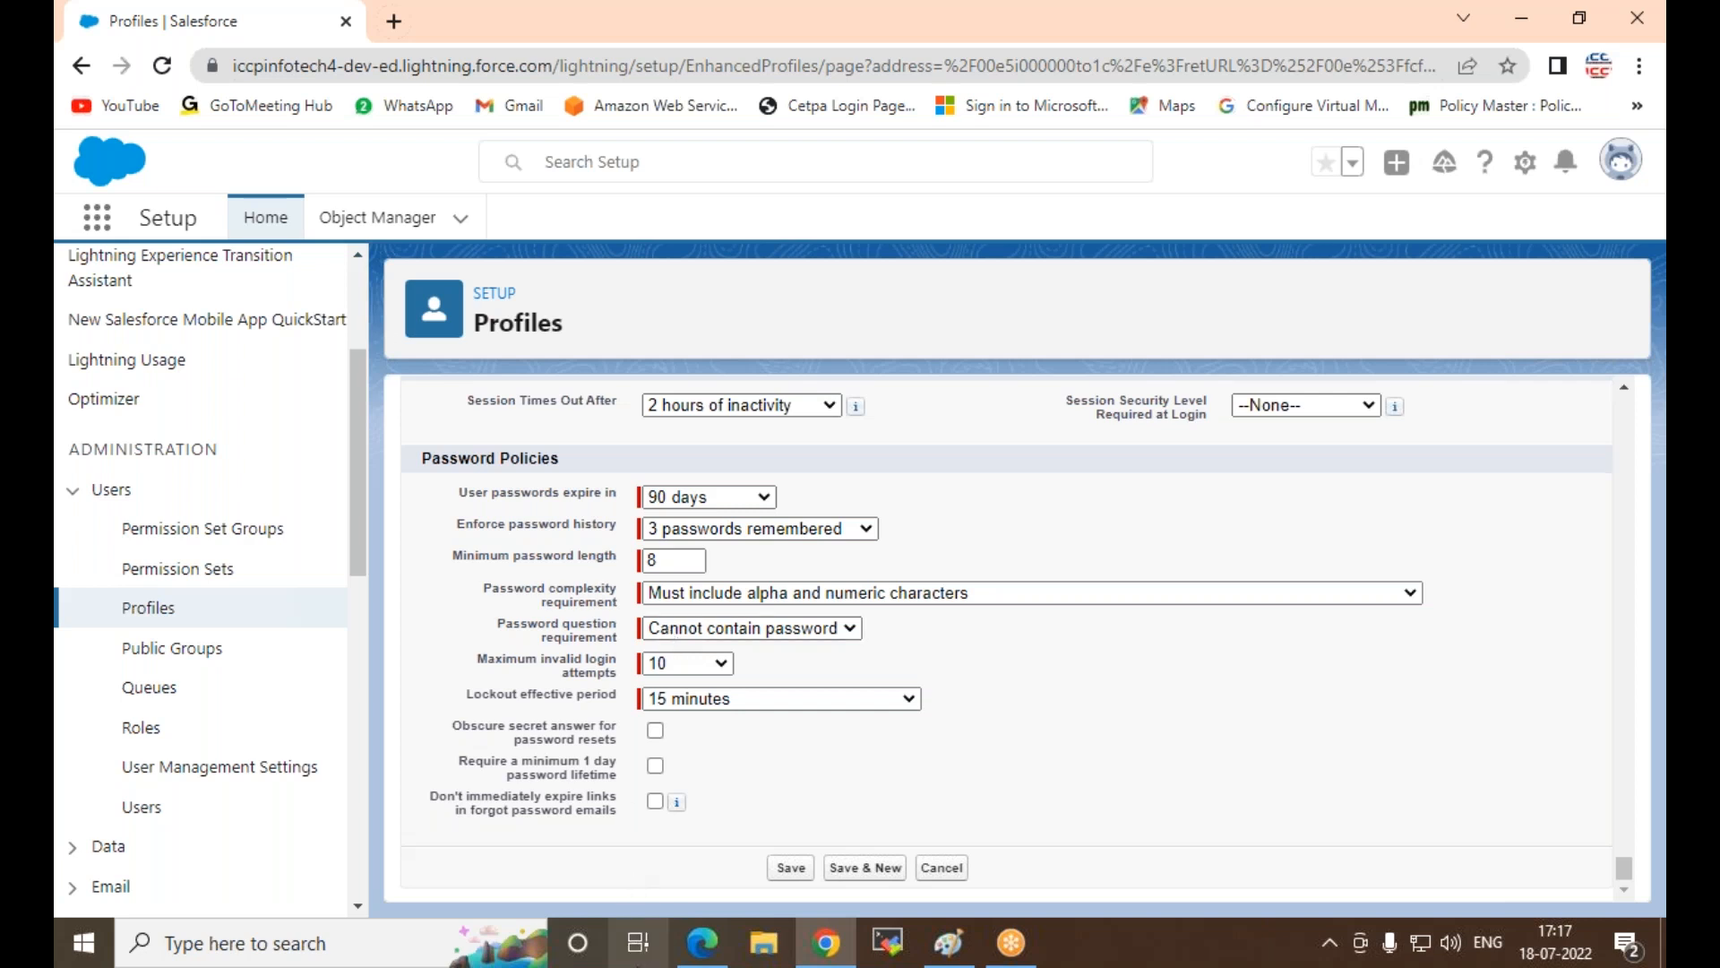
In Edge, open Settings > Advanced User Details and review its permission set, group and queue lists
{"action": "left_click", "coordinate": [702, 942]}
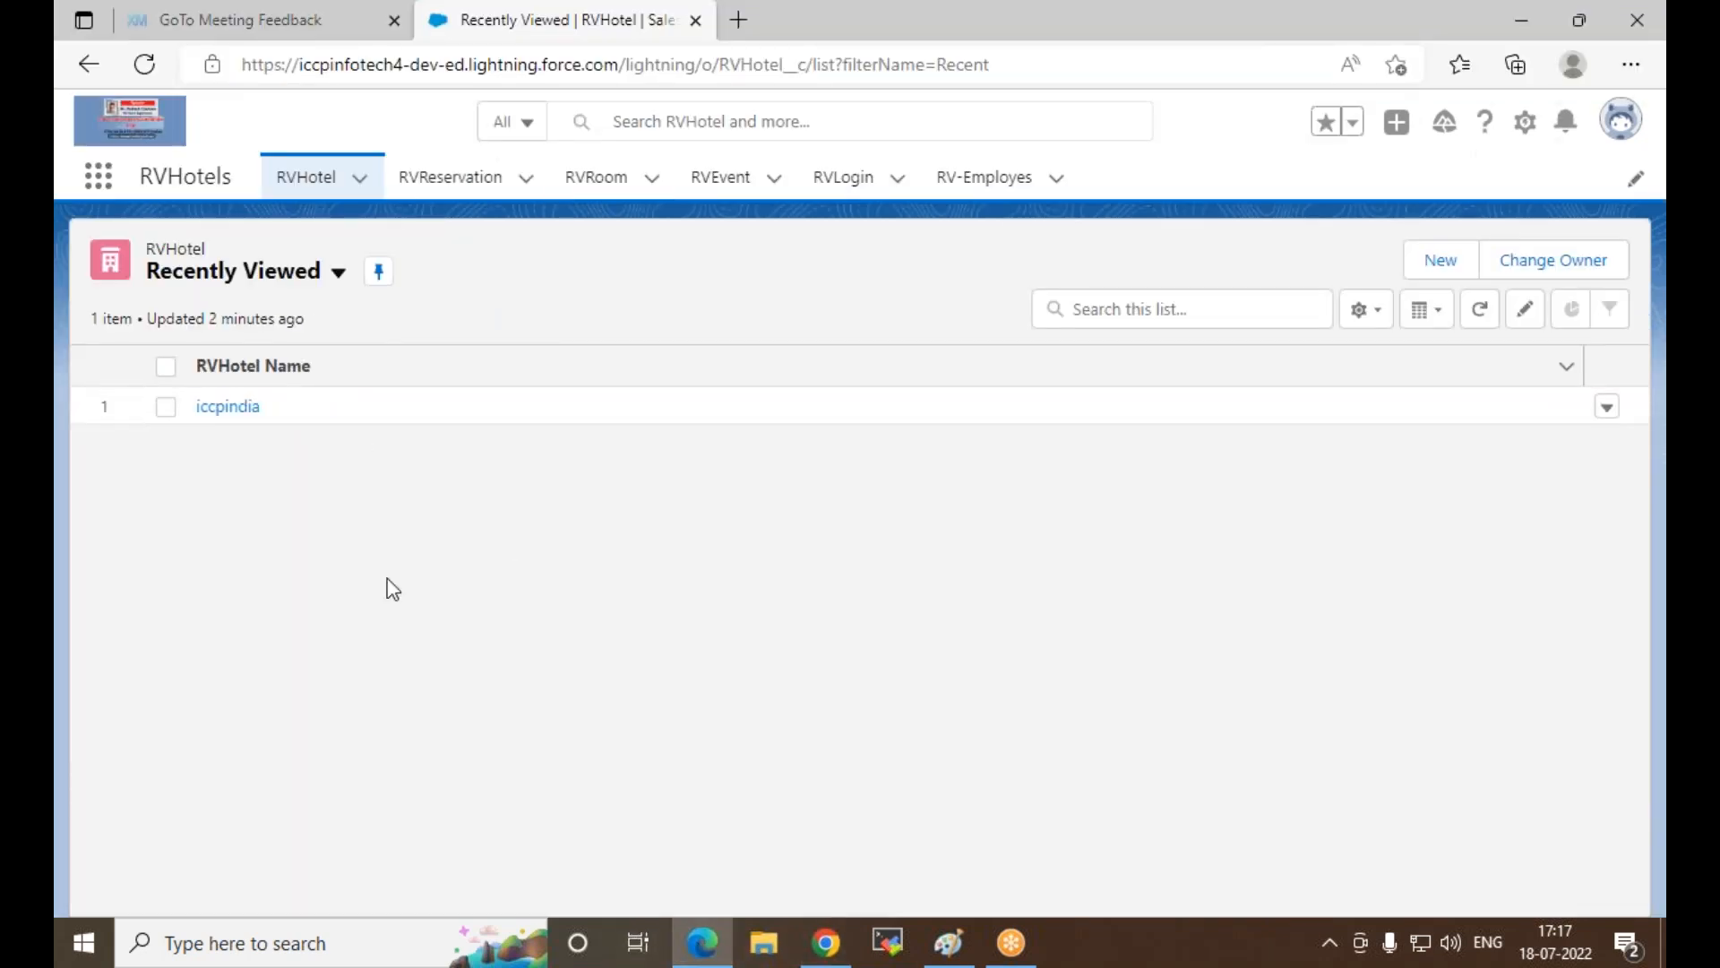
{"action": "left_click", "coordinate": [1621, 125]}
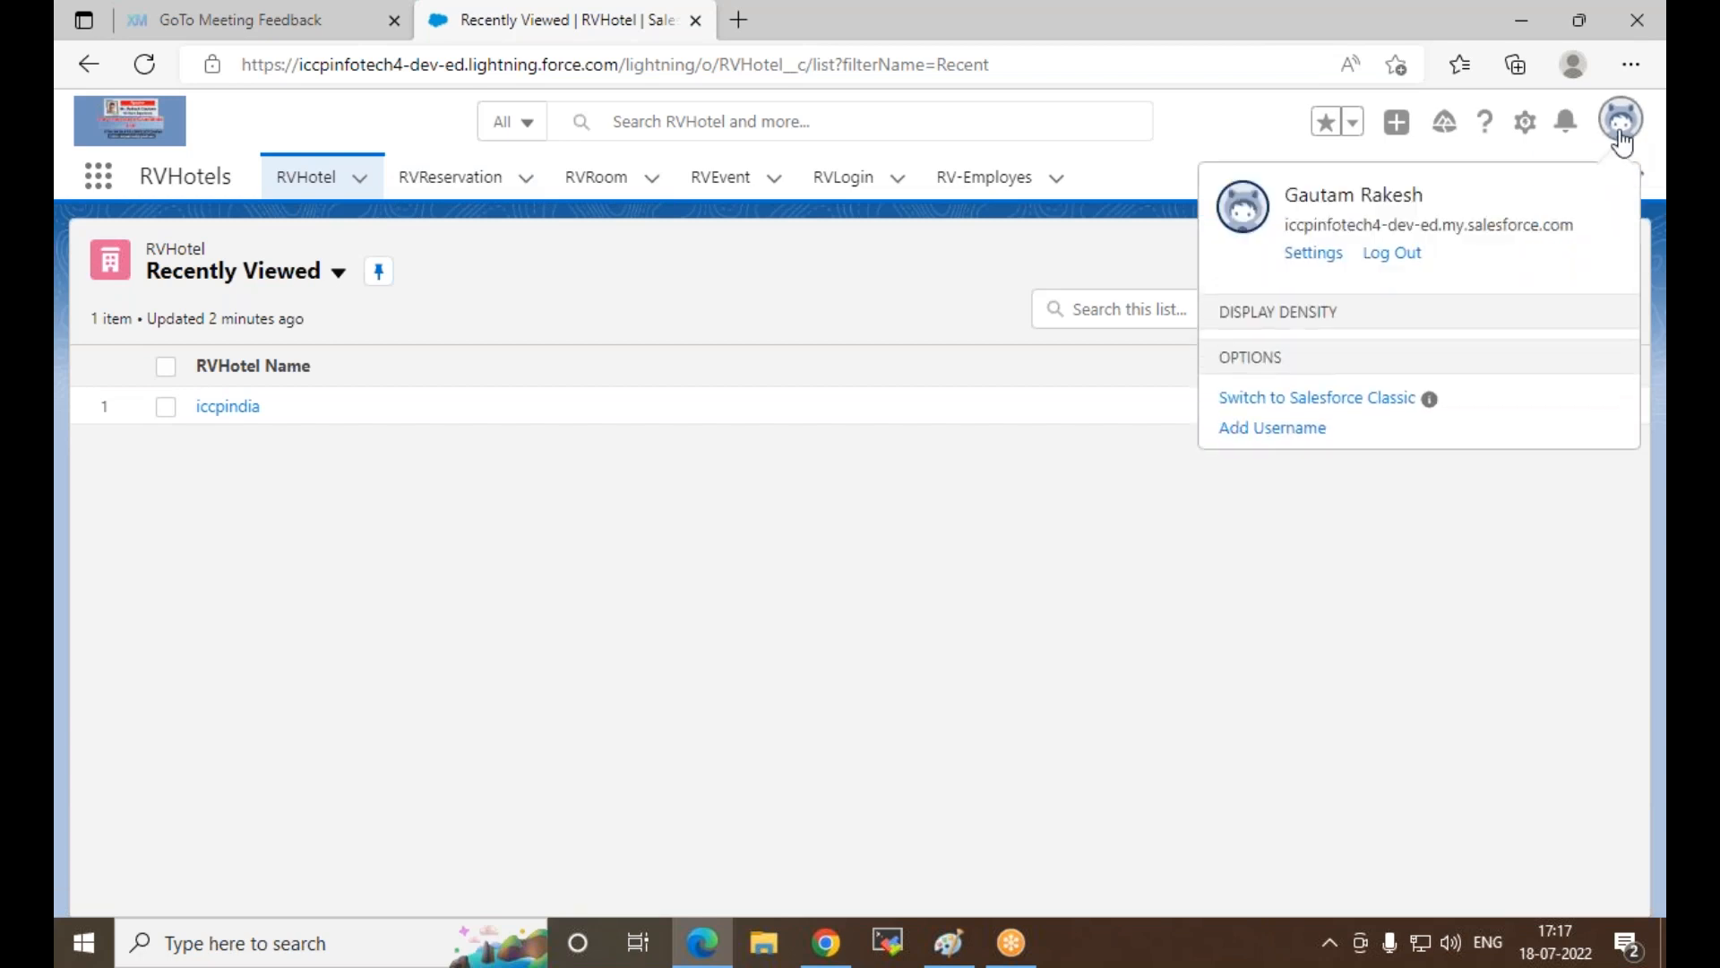
{"action": "left_click", "coordinate": [1307, 260]}
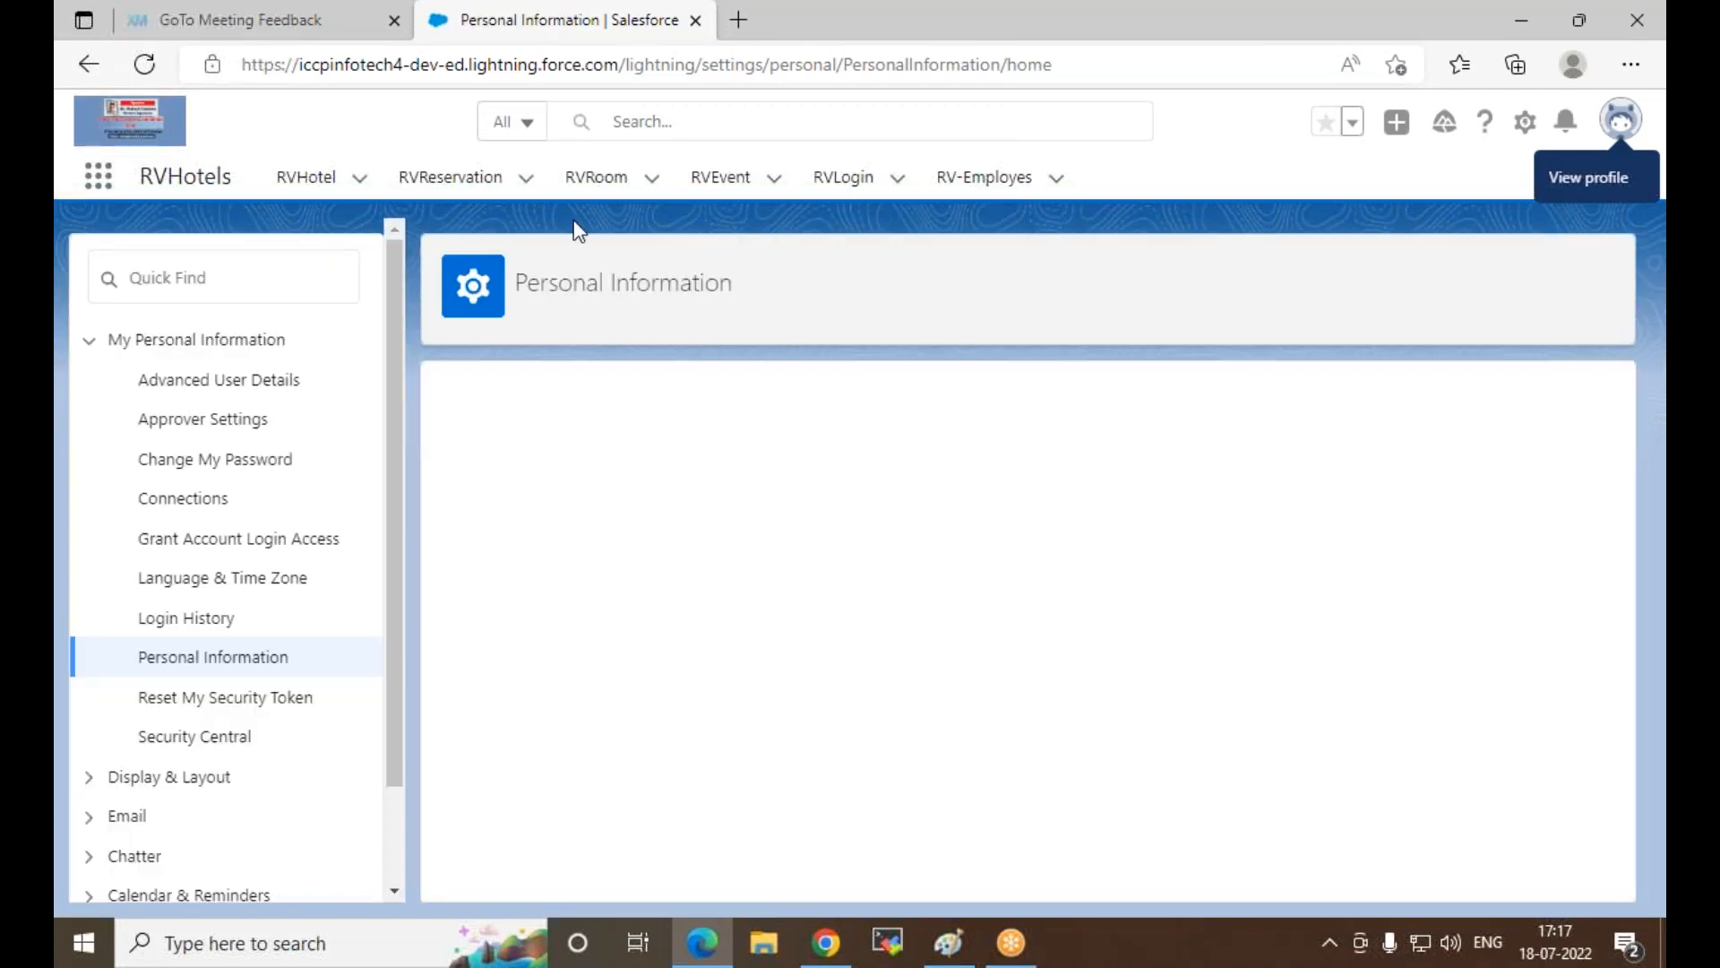
{"action": "left_click", "coordinate": [232, 395]}
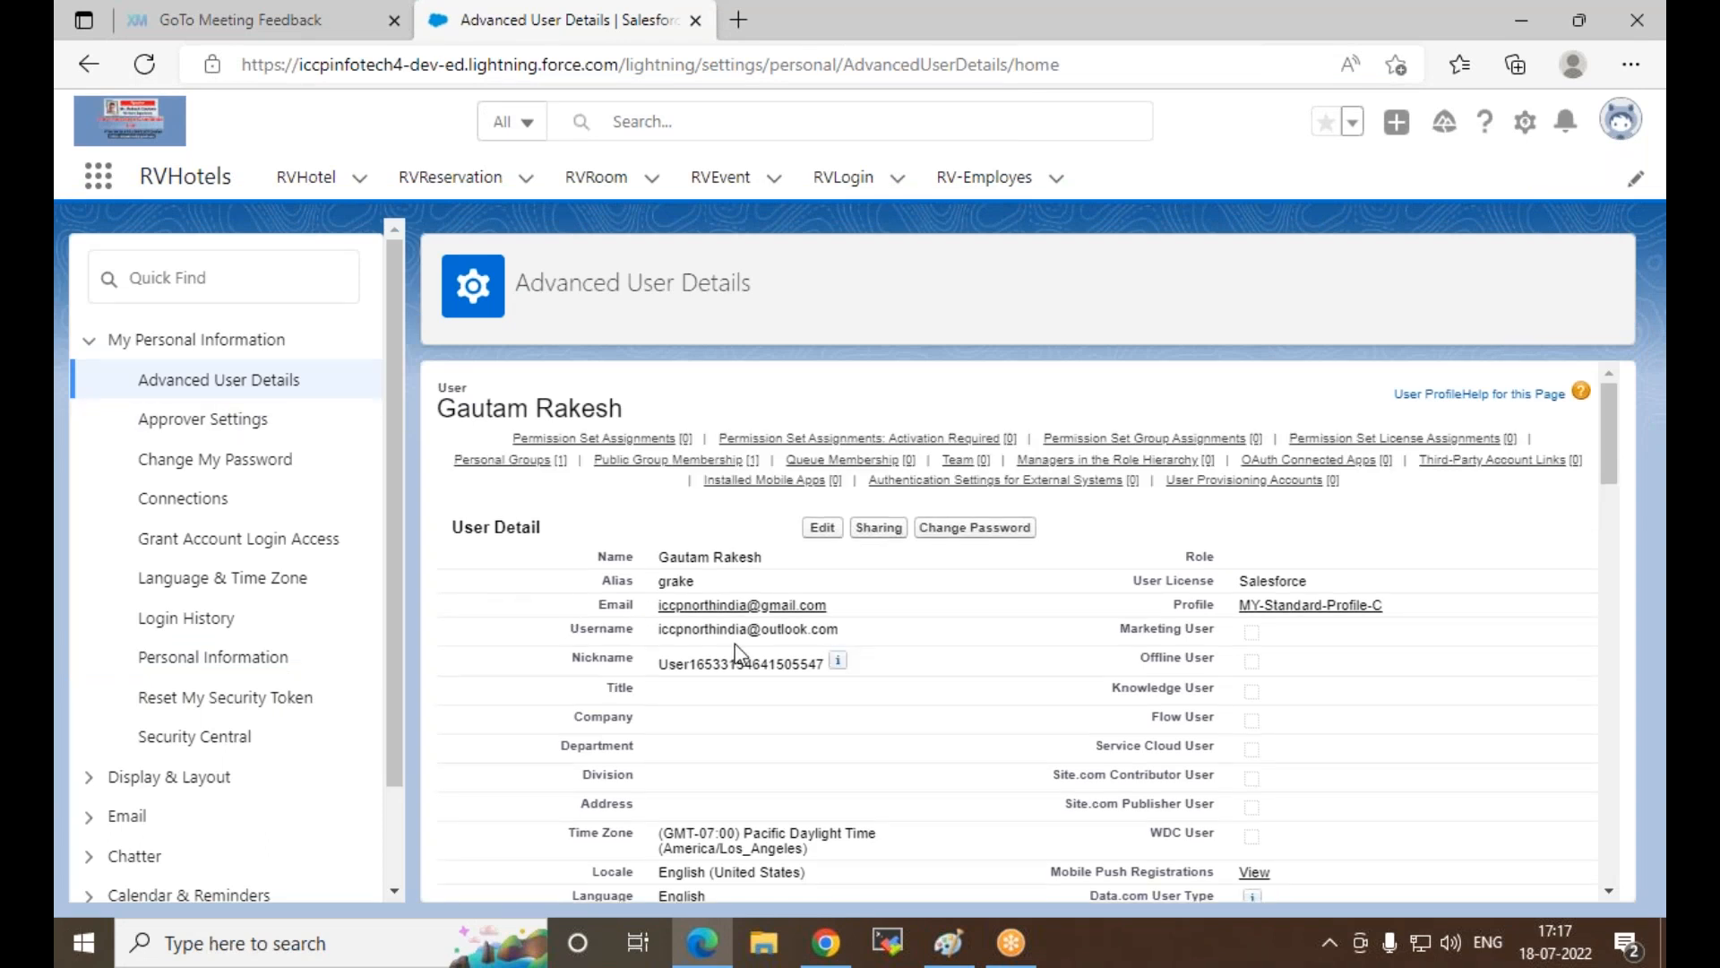
{"action": "scroll", "coordinate": [604, 632], "scroll_direction": "down", "scroll_amount": 15}
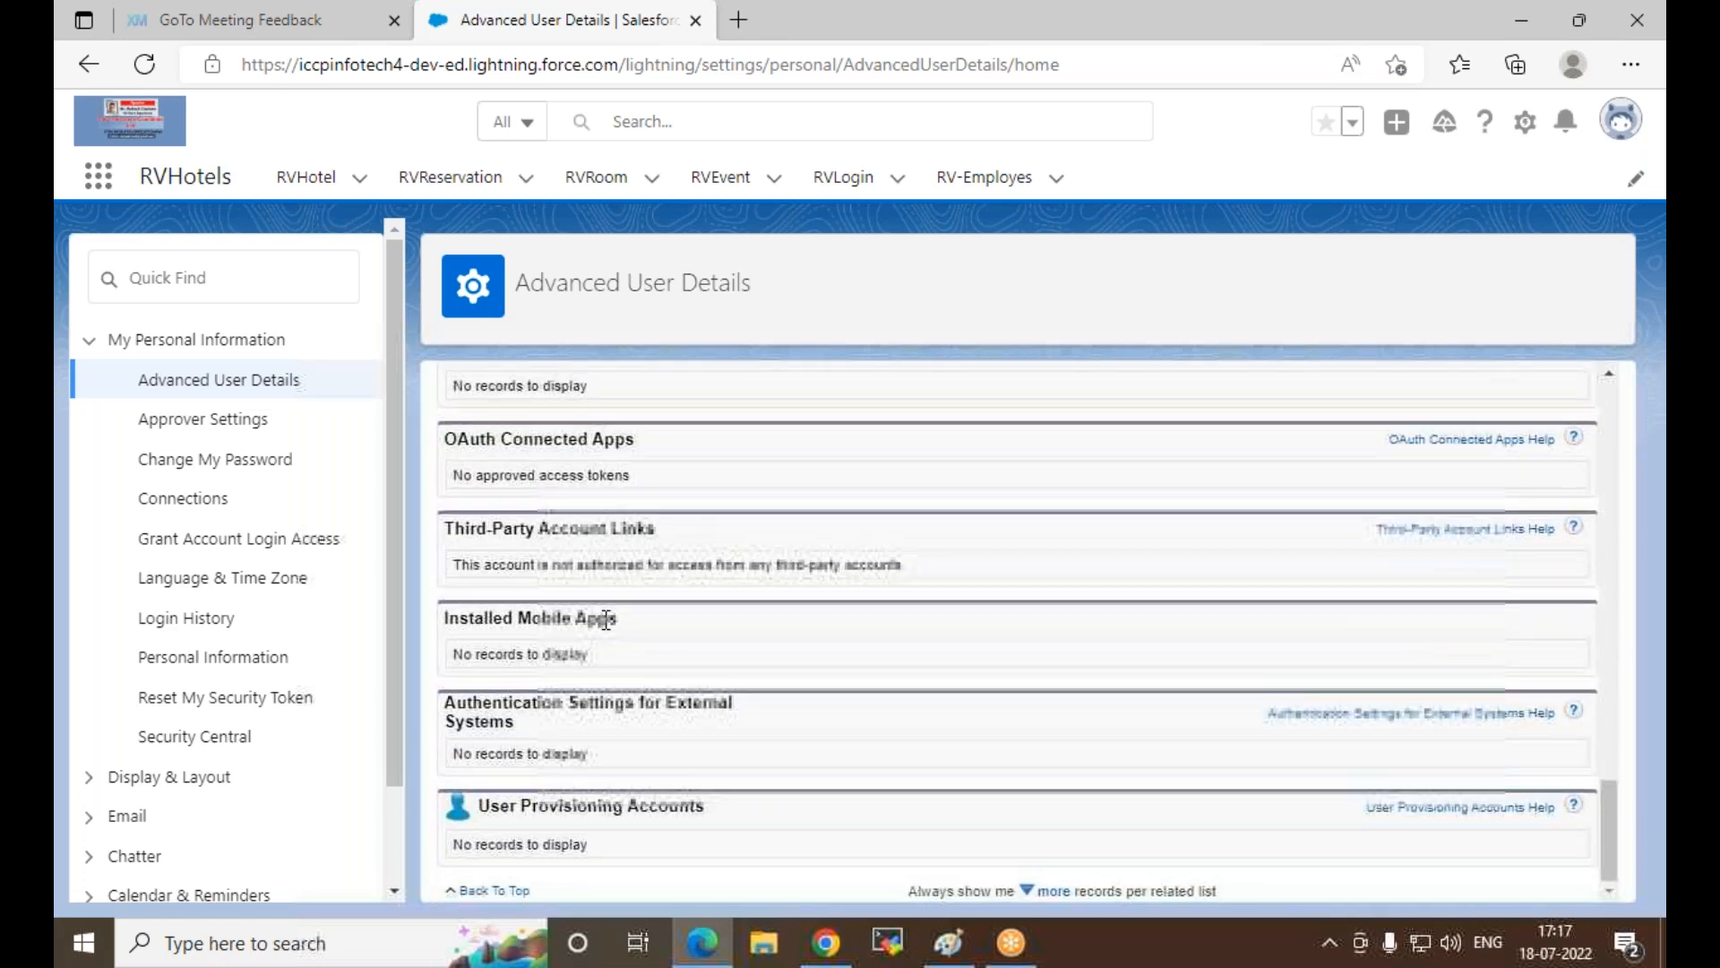
{"action": "scroll", "coordinate": [678, 797], "scroll_direction": "up", "scroll_amount": 6}
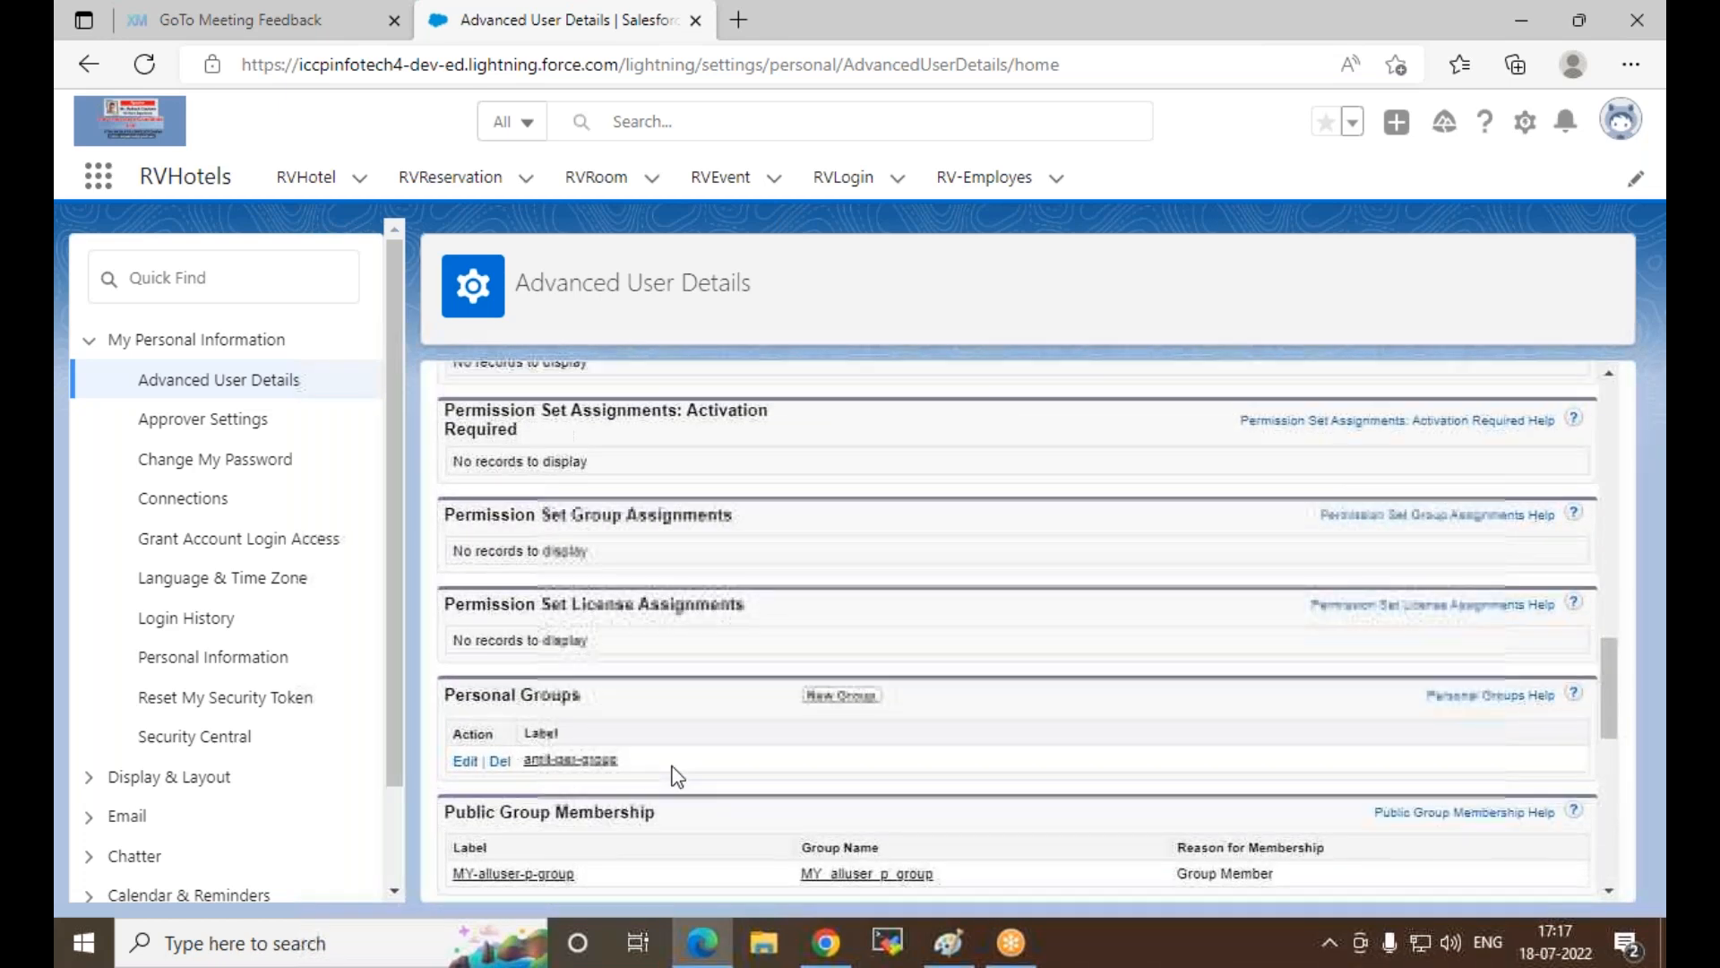
{"action": "scroll", "coordinate": [678, 776], "scroll_direction": "up", "scroll_amount": 4}
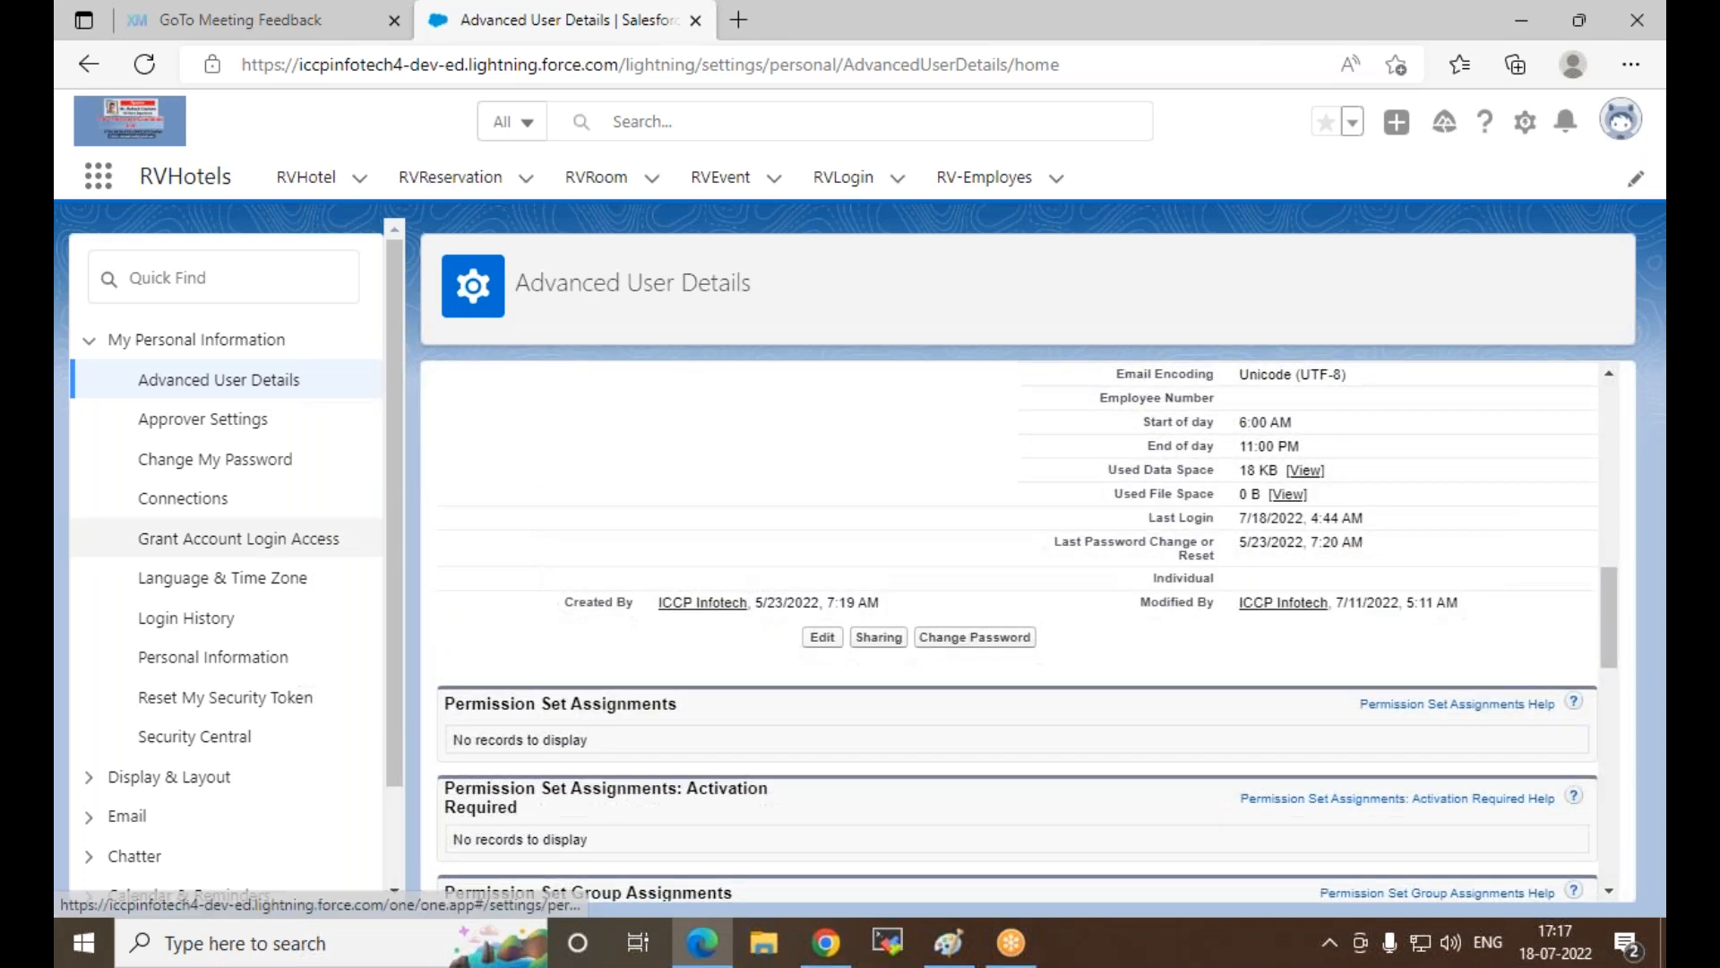
View the Change My Password form, revisit Advanced User Details, then return to the profile edit window
{"action": "left_click", "coordinate": [176, 473]}
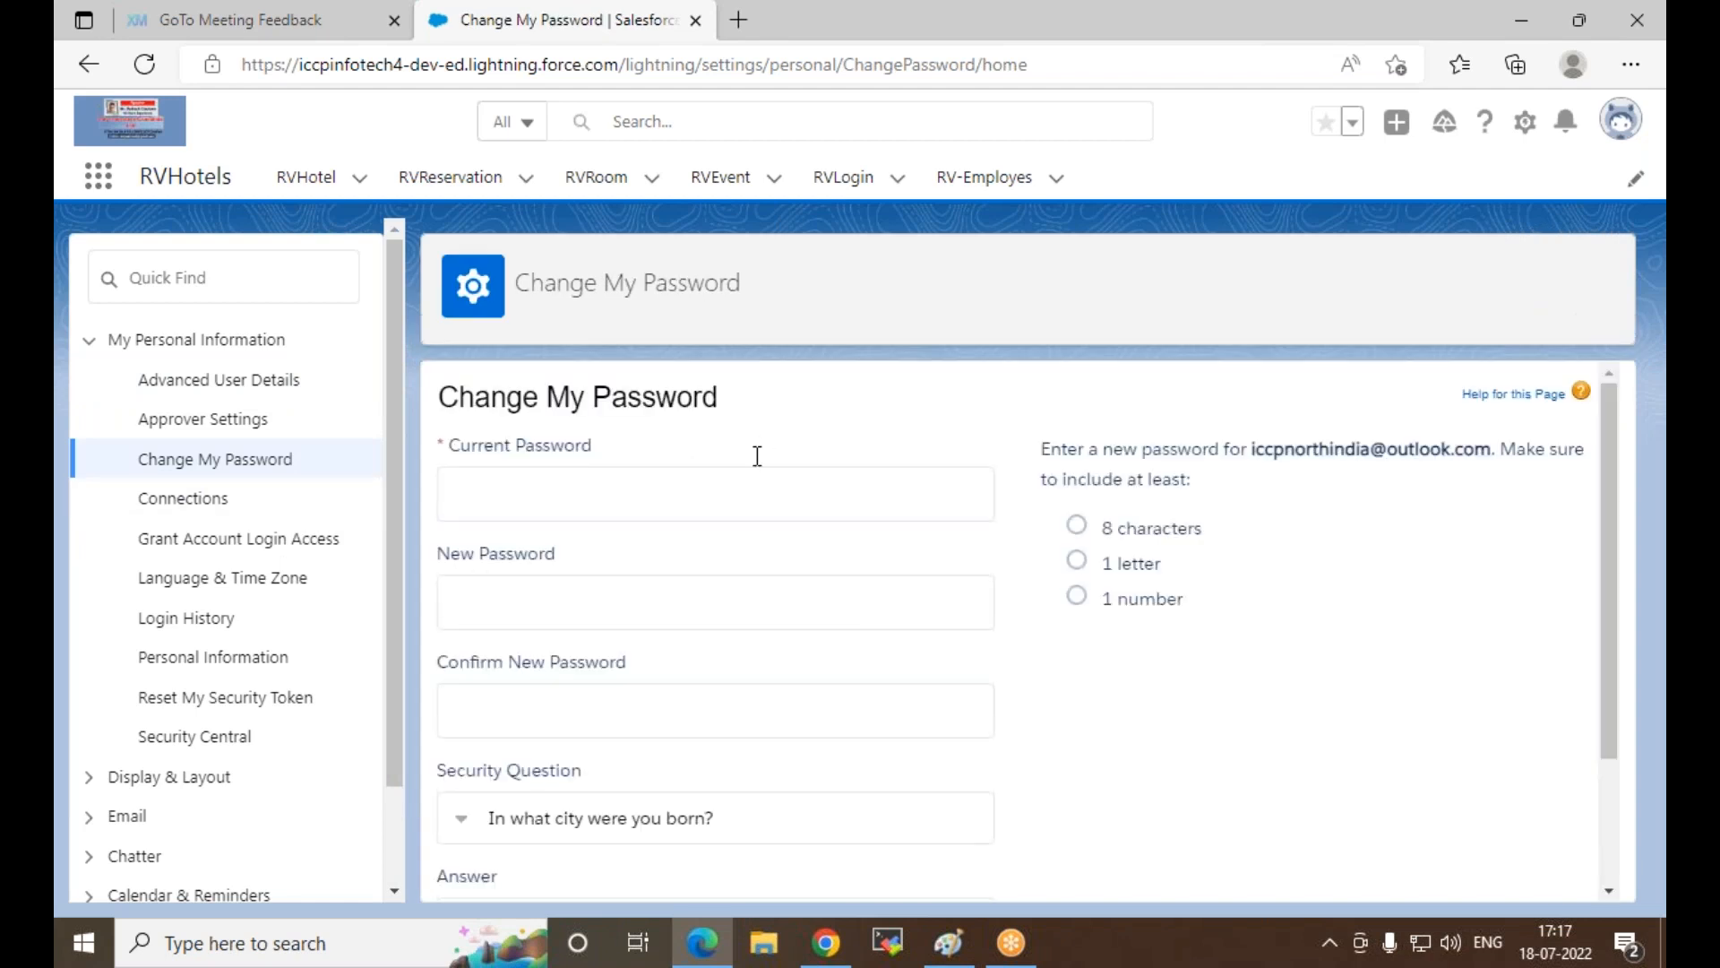
{"action": "scroll", "coordinate": [994, 660], "scroll_direction": "down", "scroll_amount": 2}
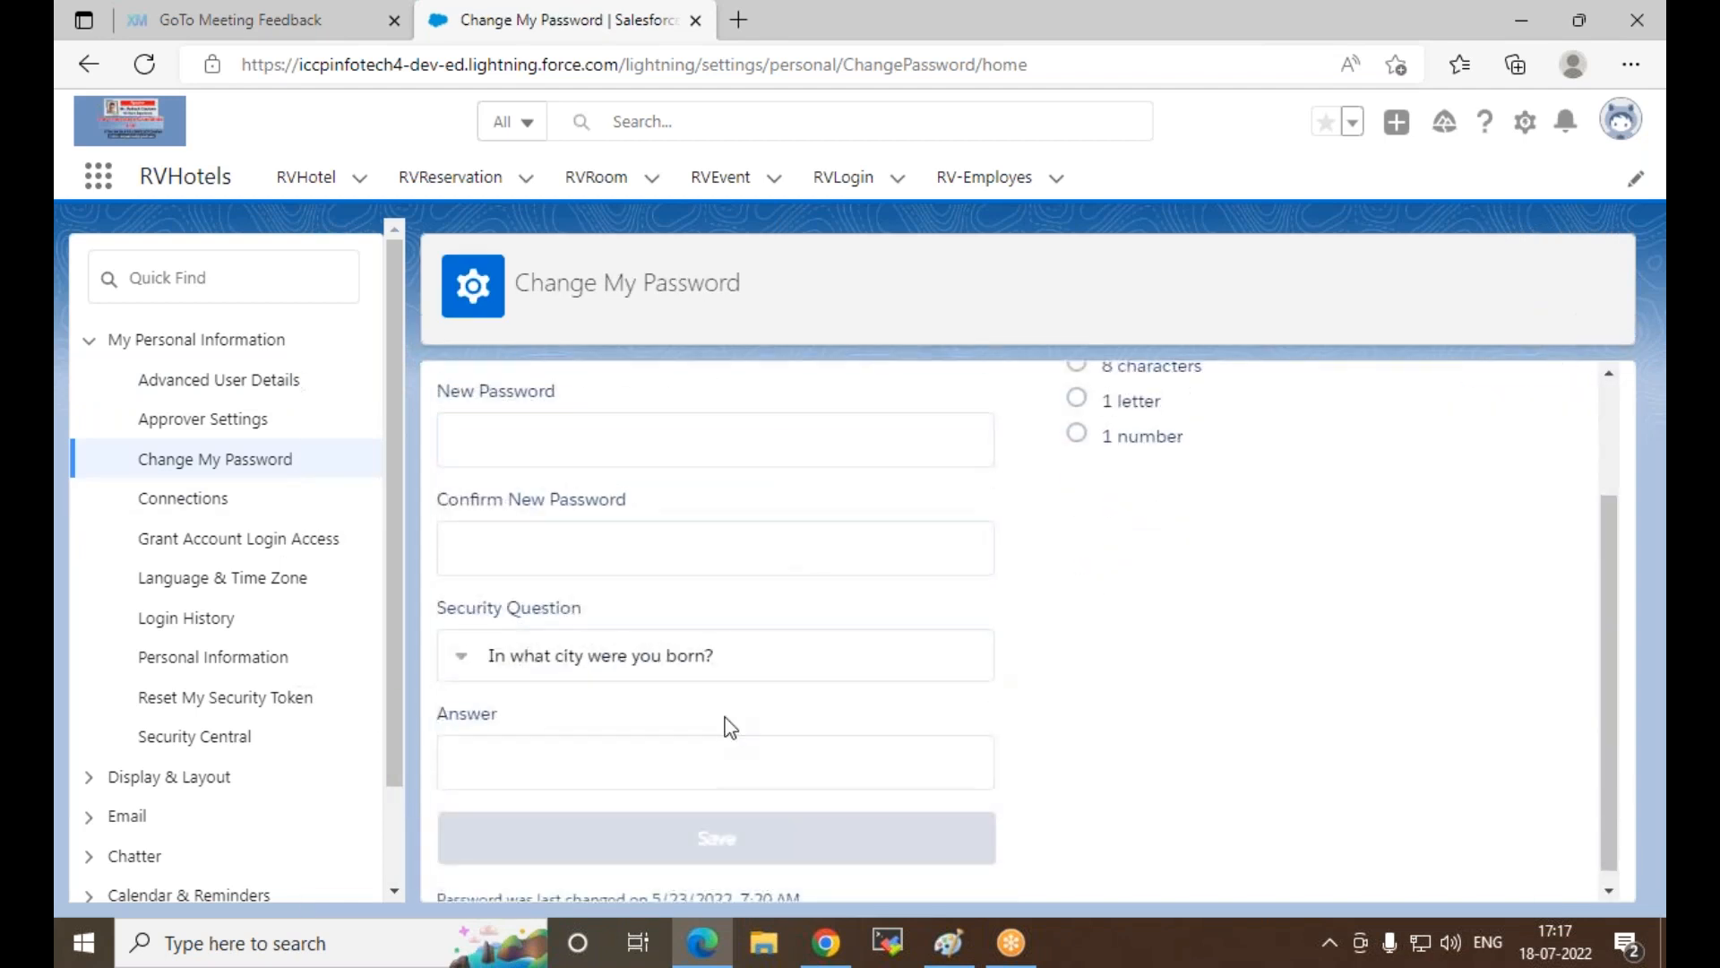
{"action": "scroll", "coordinate": [810, 606], "scroll_direction": "up", "scroll_amount": 2}
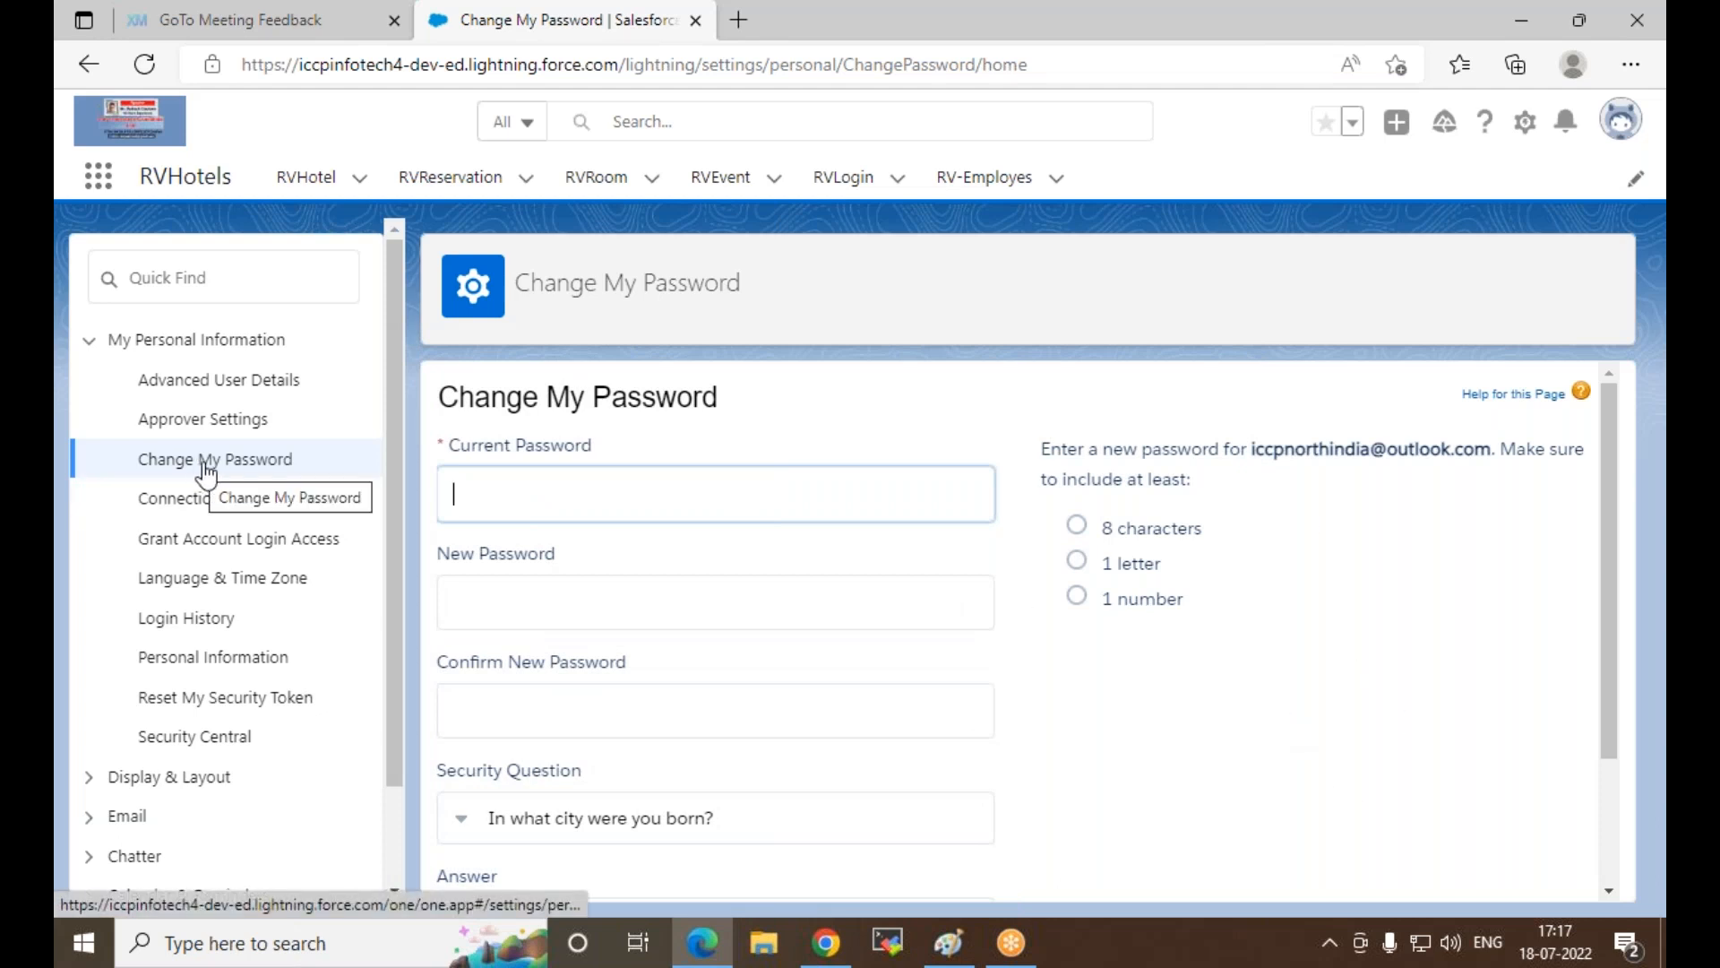
{"action": "left_click", "coordinate": [237, 384]}
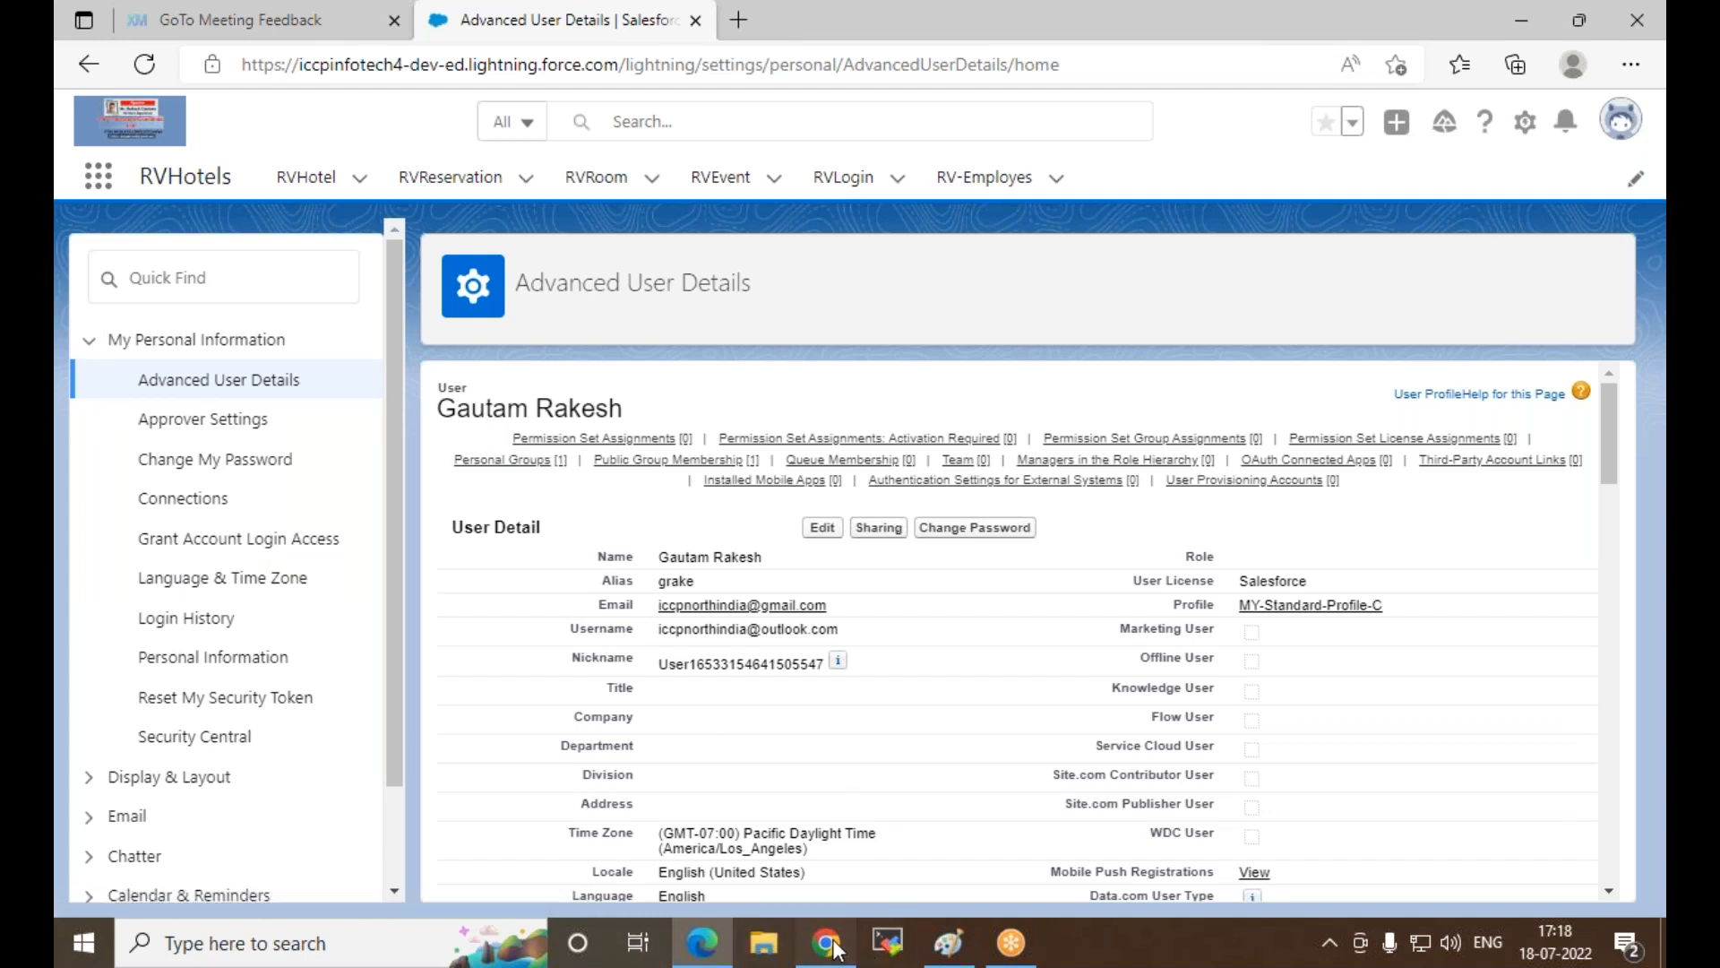
{"action": "left_click", "coordinate": [827, 942]}
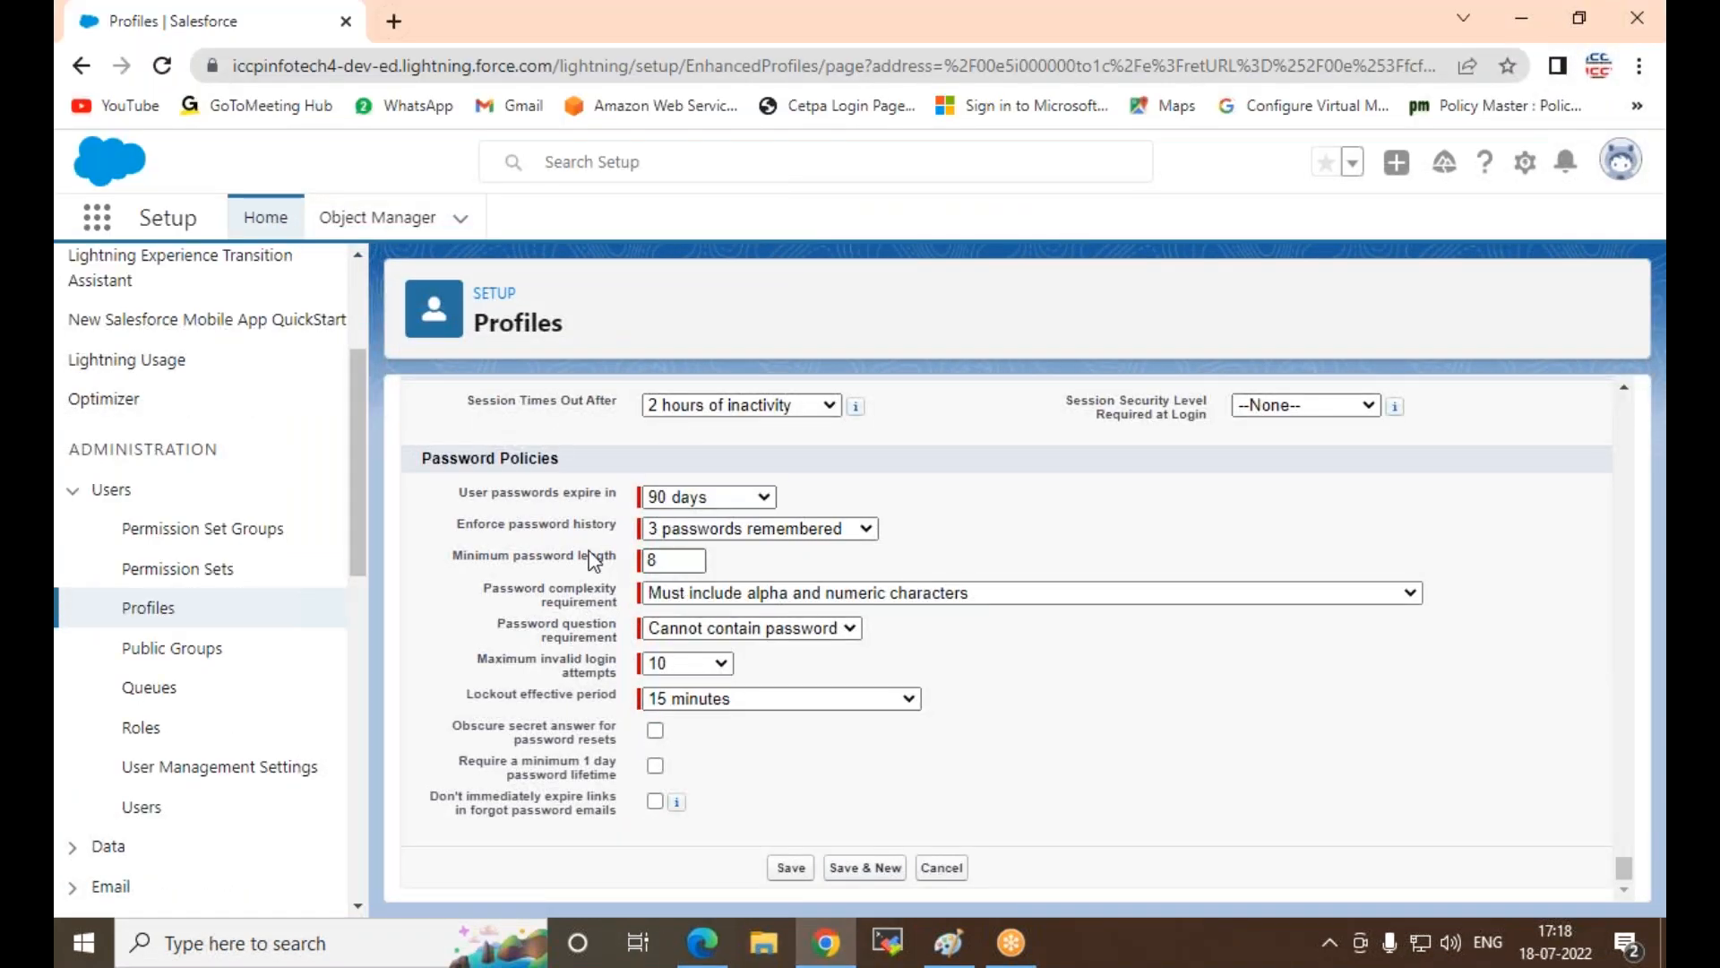
Open the Setup Users list and the user record holding MY-Standard-Profile-C
{"action": "scroll", "coordinate": [471, 634], "scroll_direction": "down", "scroll_amount": 10}
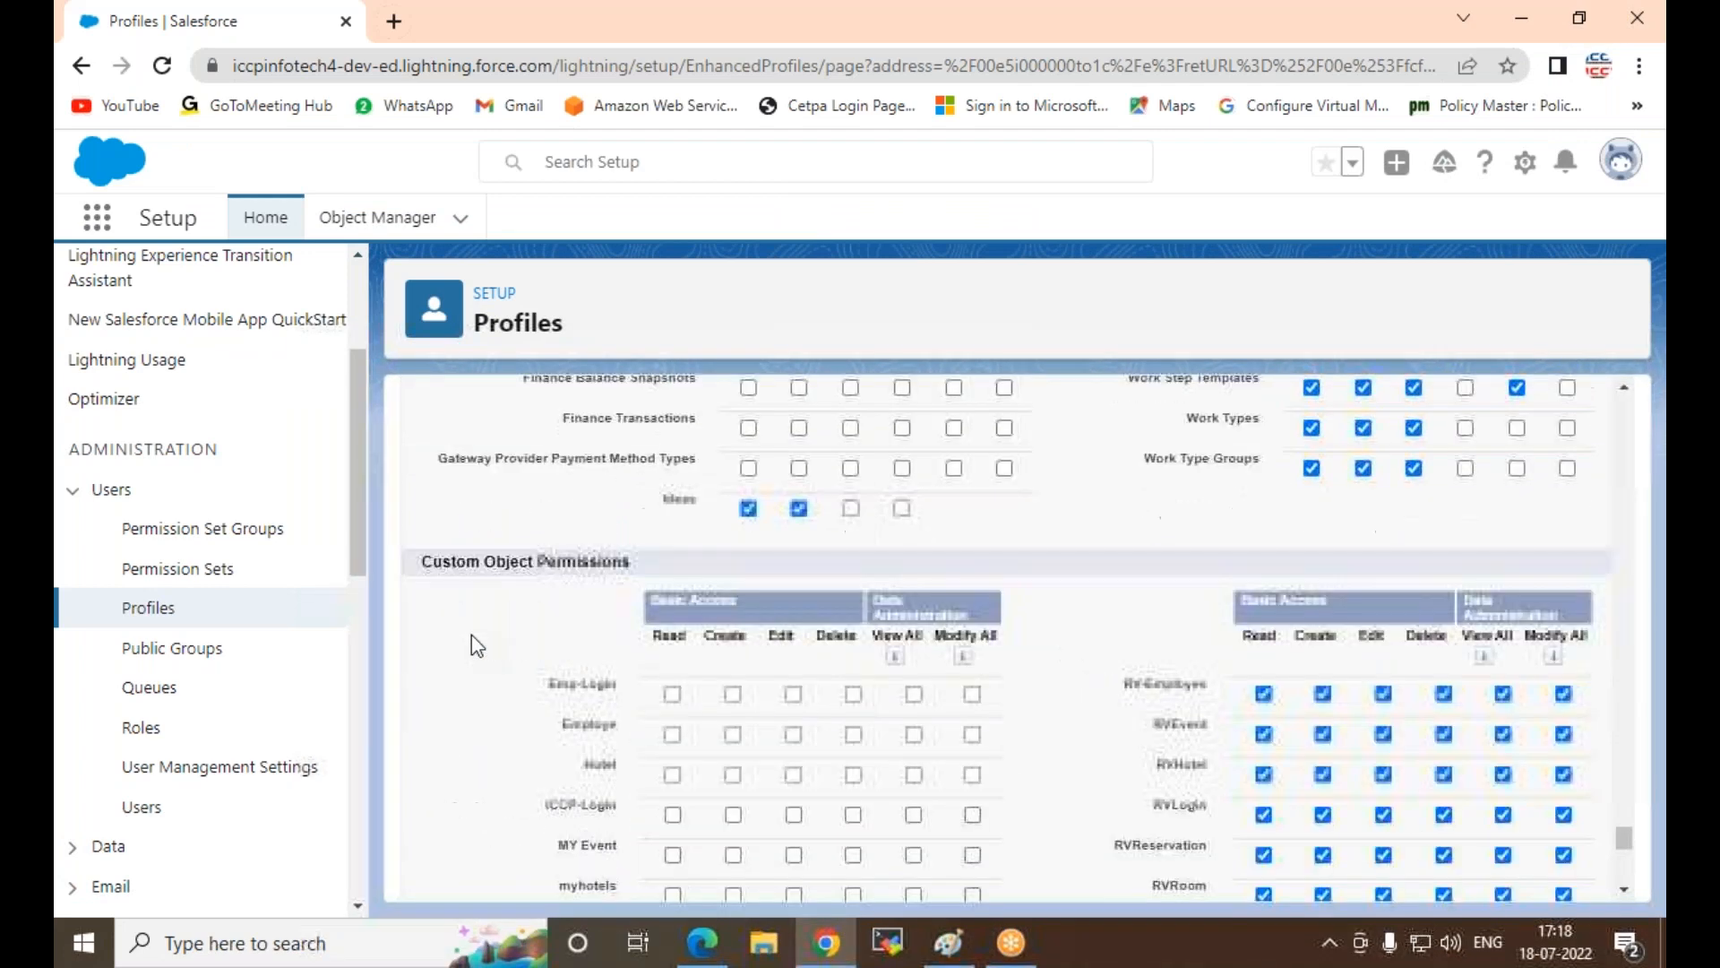
{"action": "scroll", "coordinate": [472, 634], "scroll_direction": "up", "scroll_amount": 15}
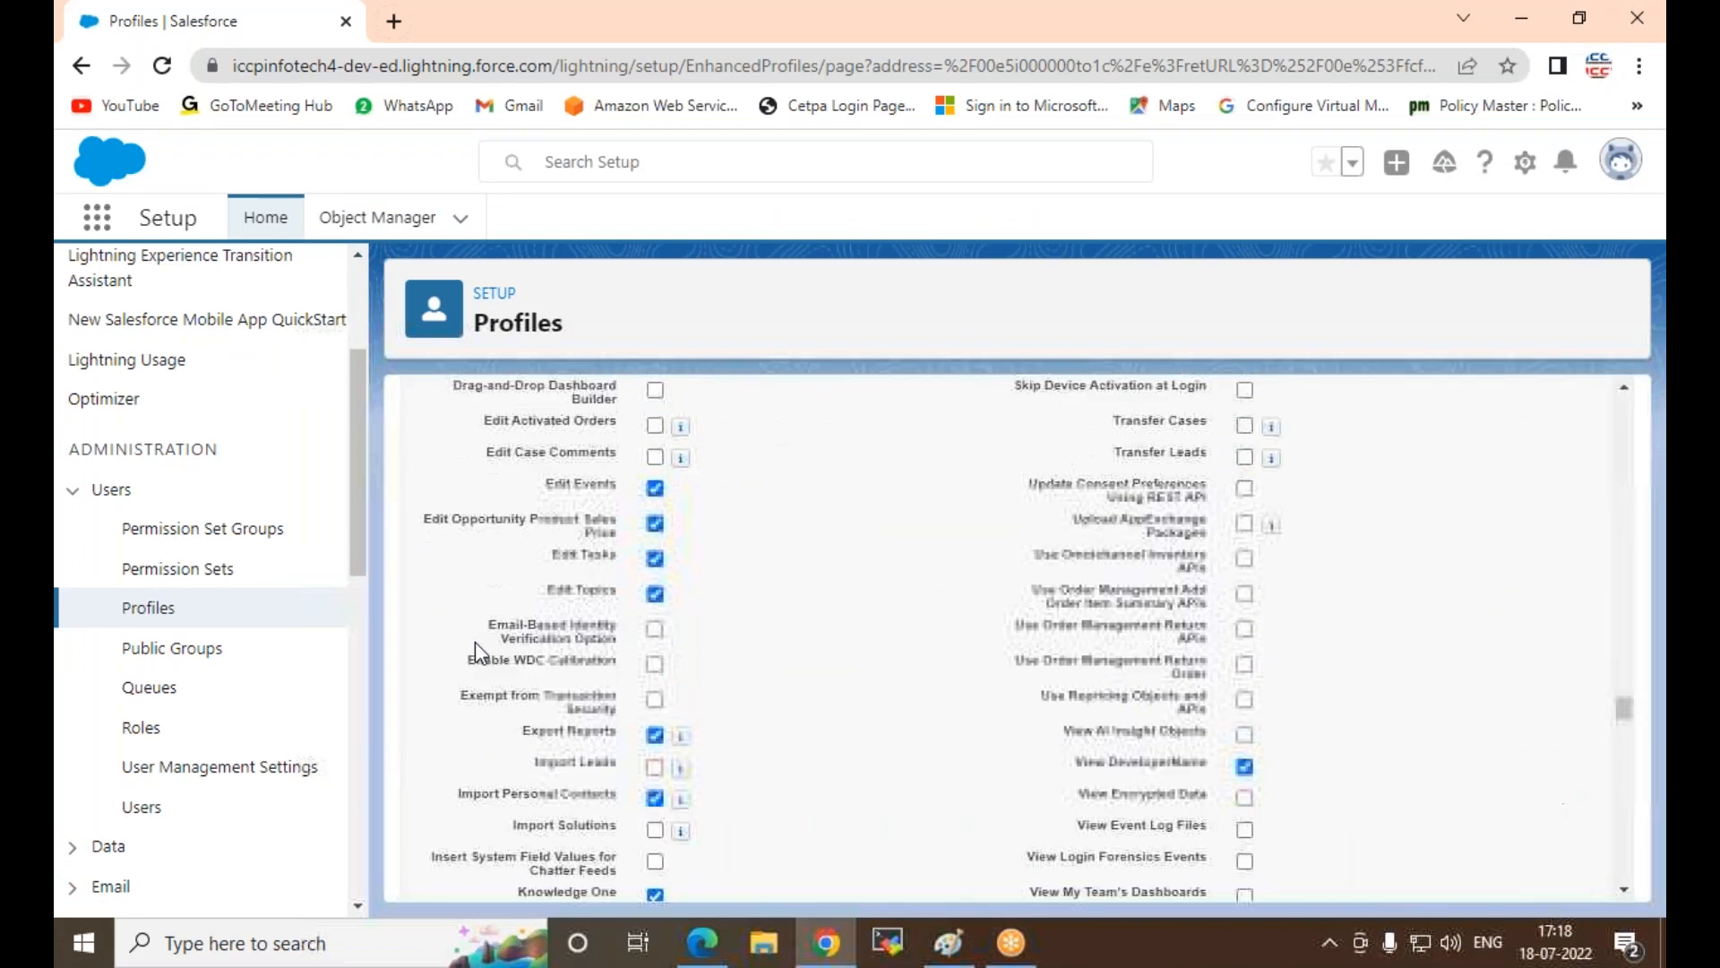
{"action": "scroll", "coordinate": [474, 645], "scroll_direction": "up", "scroll_amount": 10}
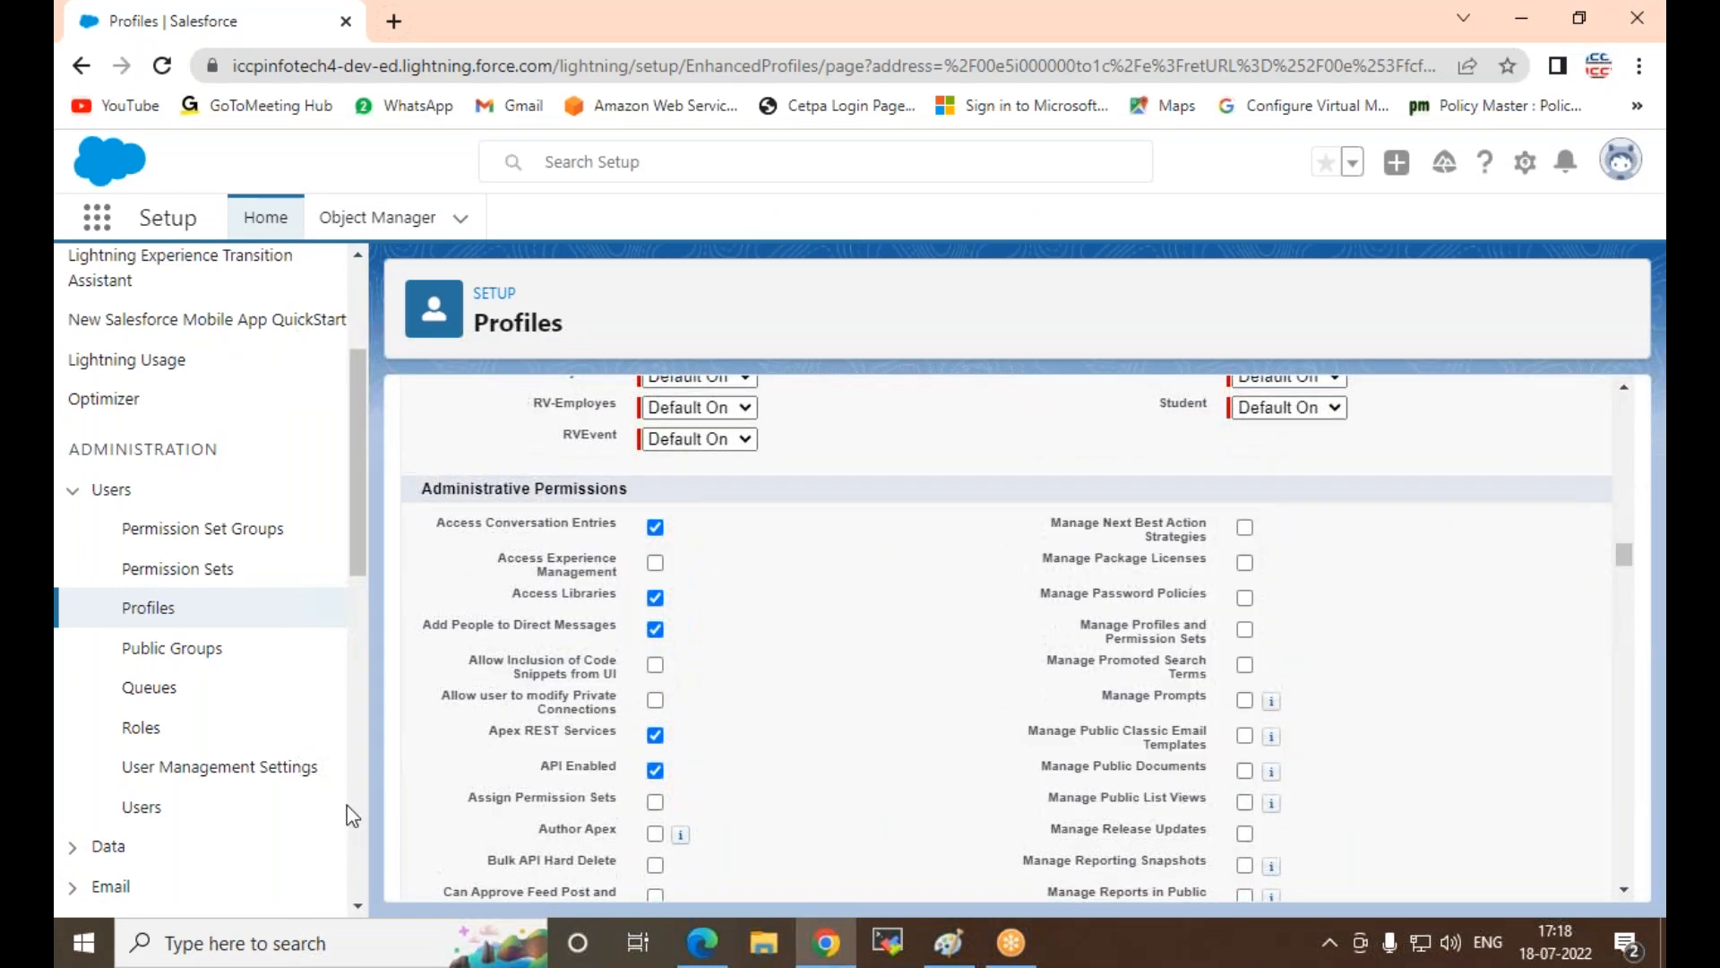
{"action": "left_click", "coordinate": [141, 807]}
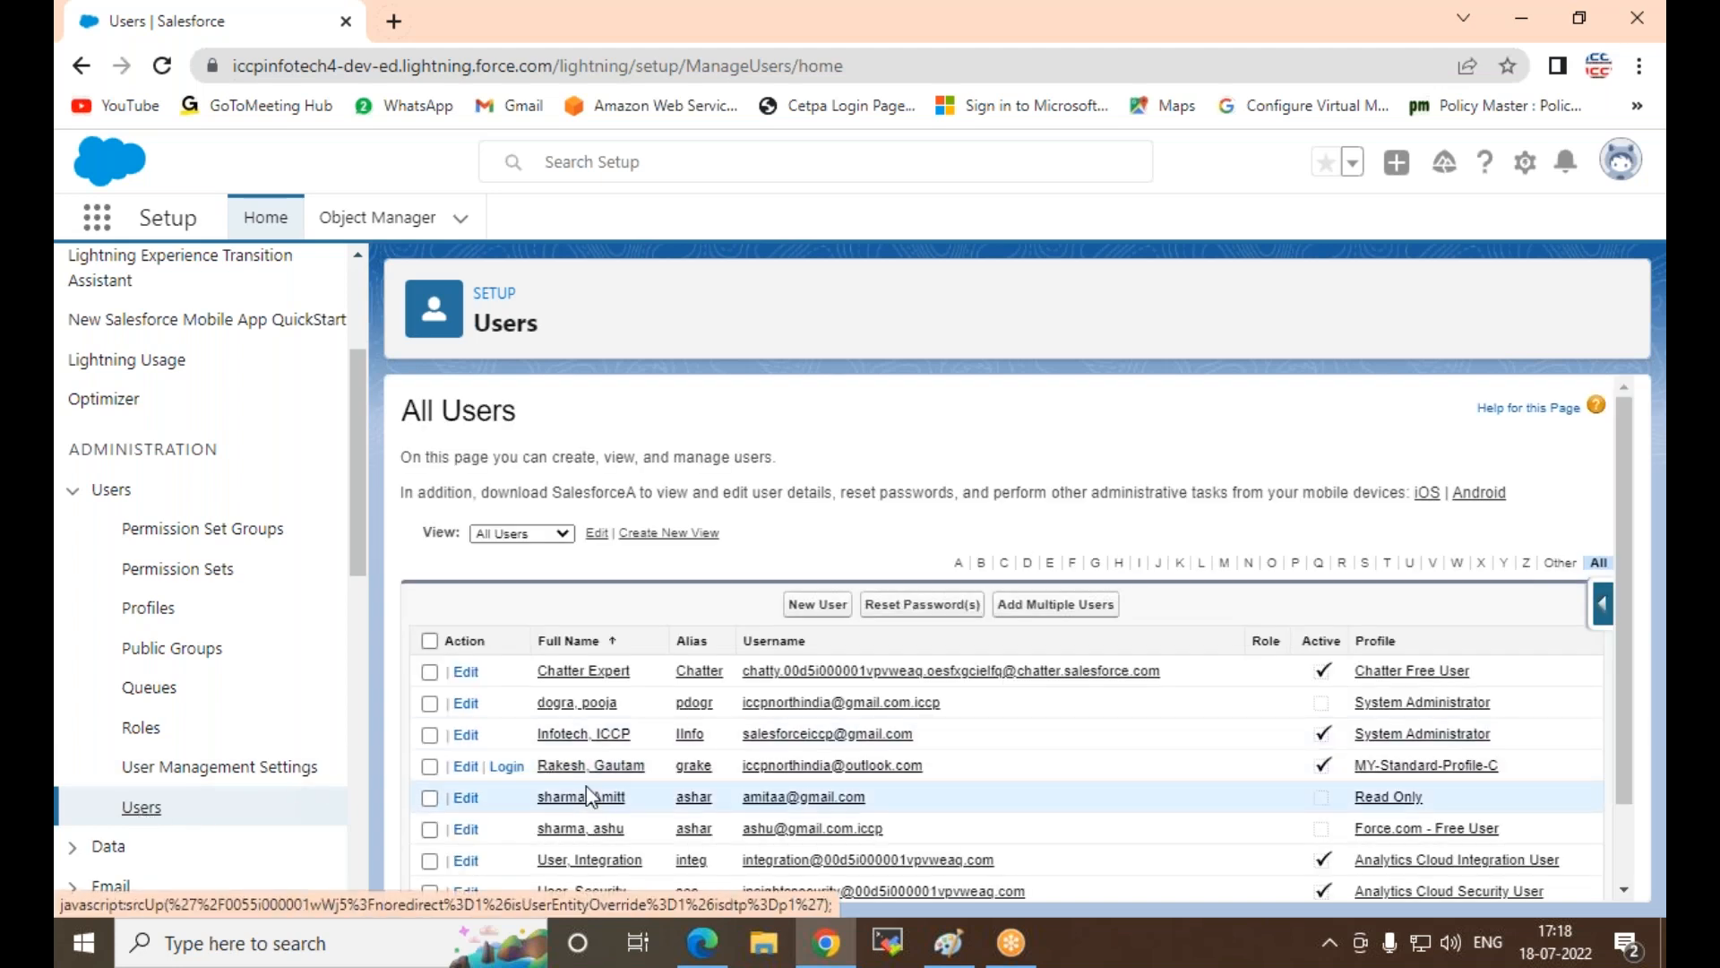
{"action": "scroll", "coordinate": [586, 788], "scroll_direction": "down", "scroll_amount": 1}
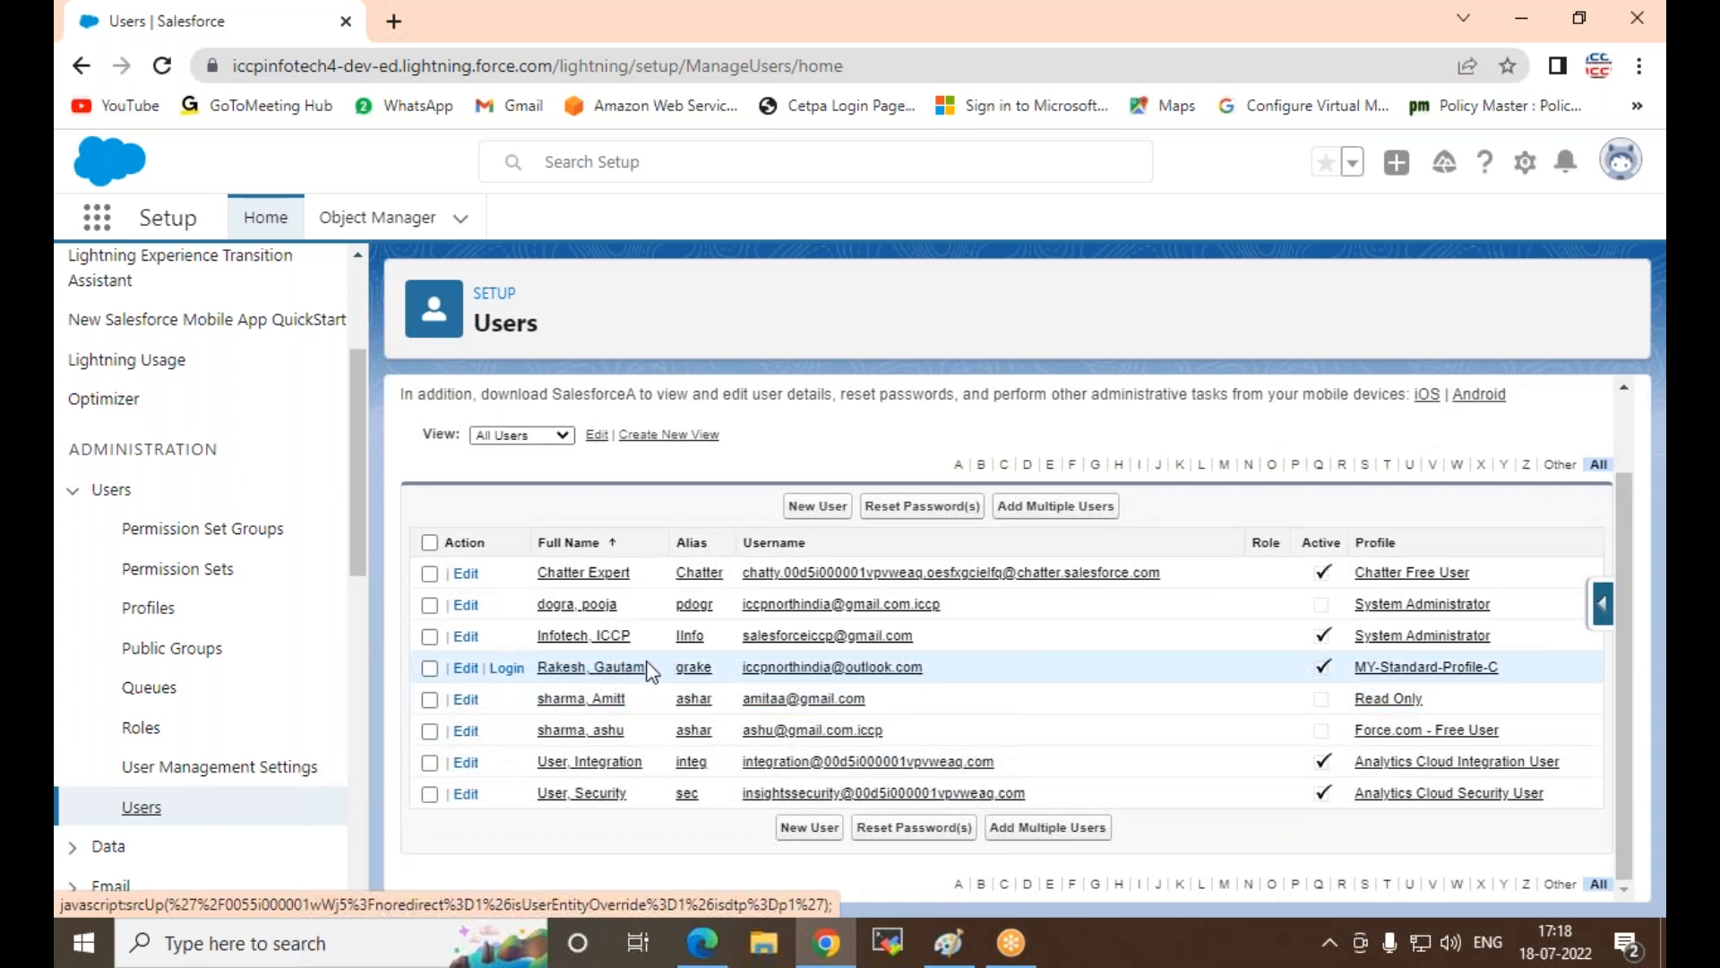
{"action": "left_click", "coordinate": [555, 669]}
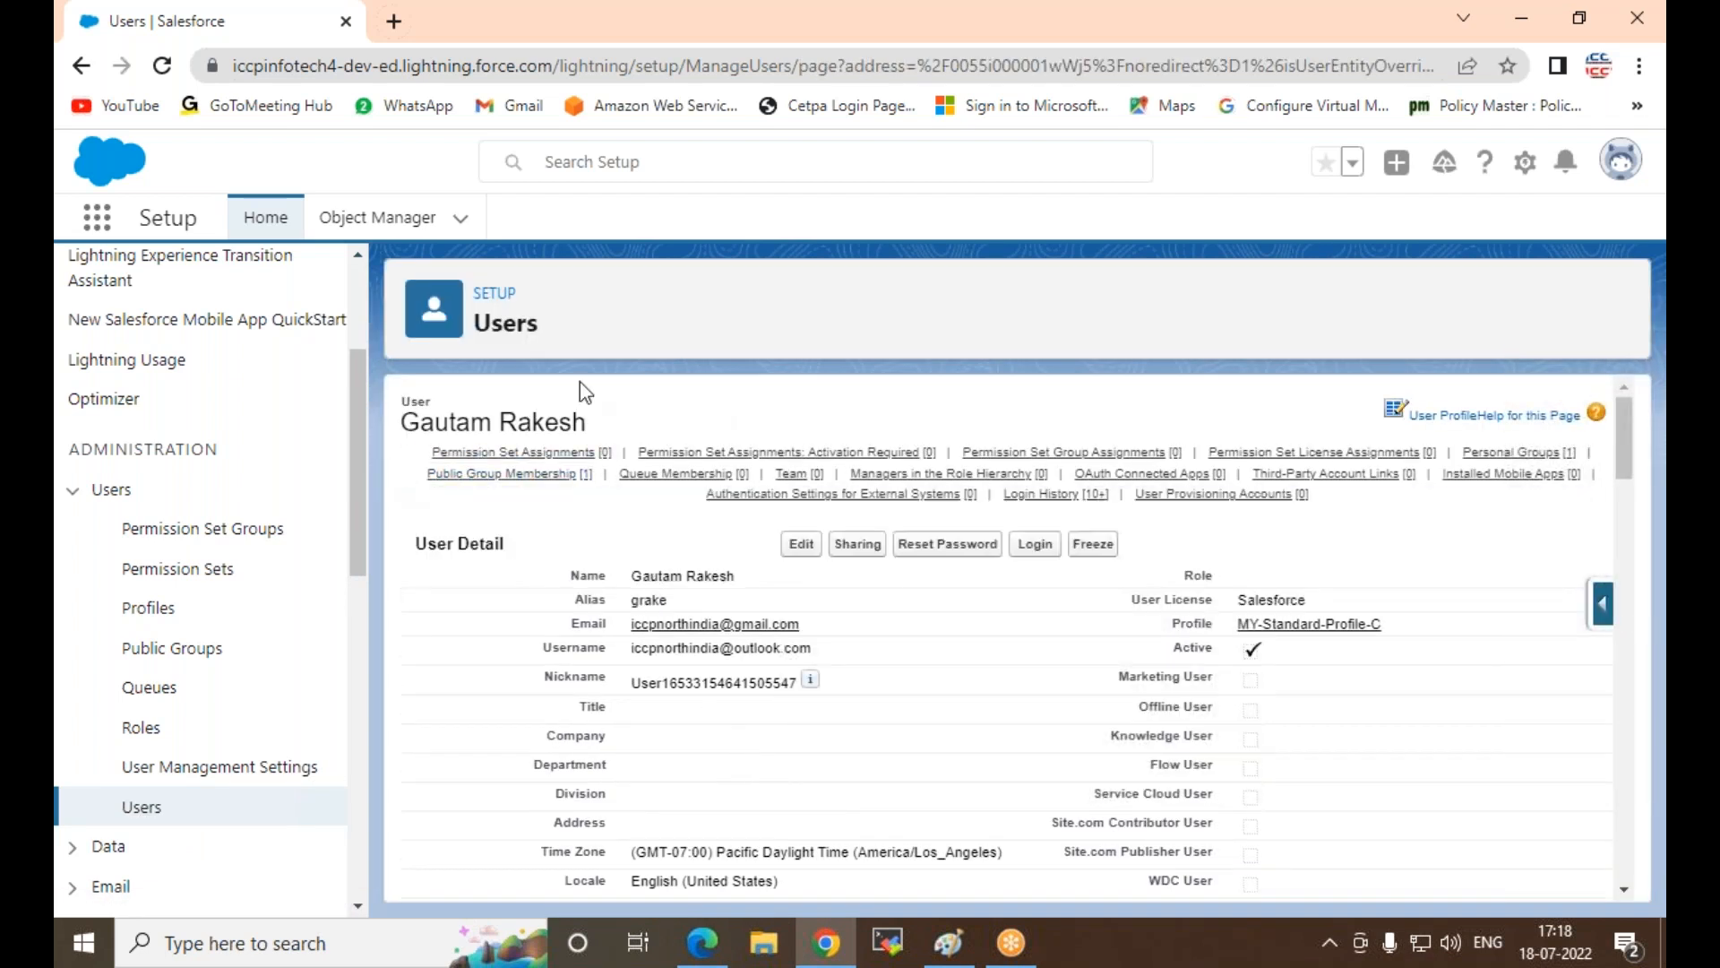
Check the user's Permission Set Assignments, which show no records, then open Setup Profiles
{"action": "mouse_move", "coordinate": [699, 475]}
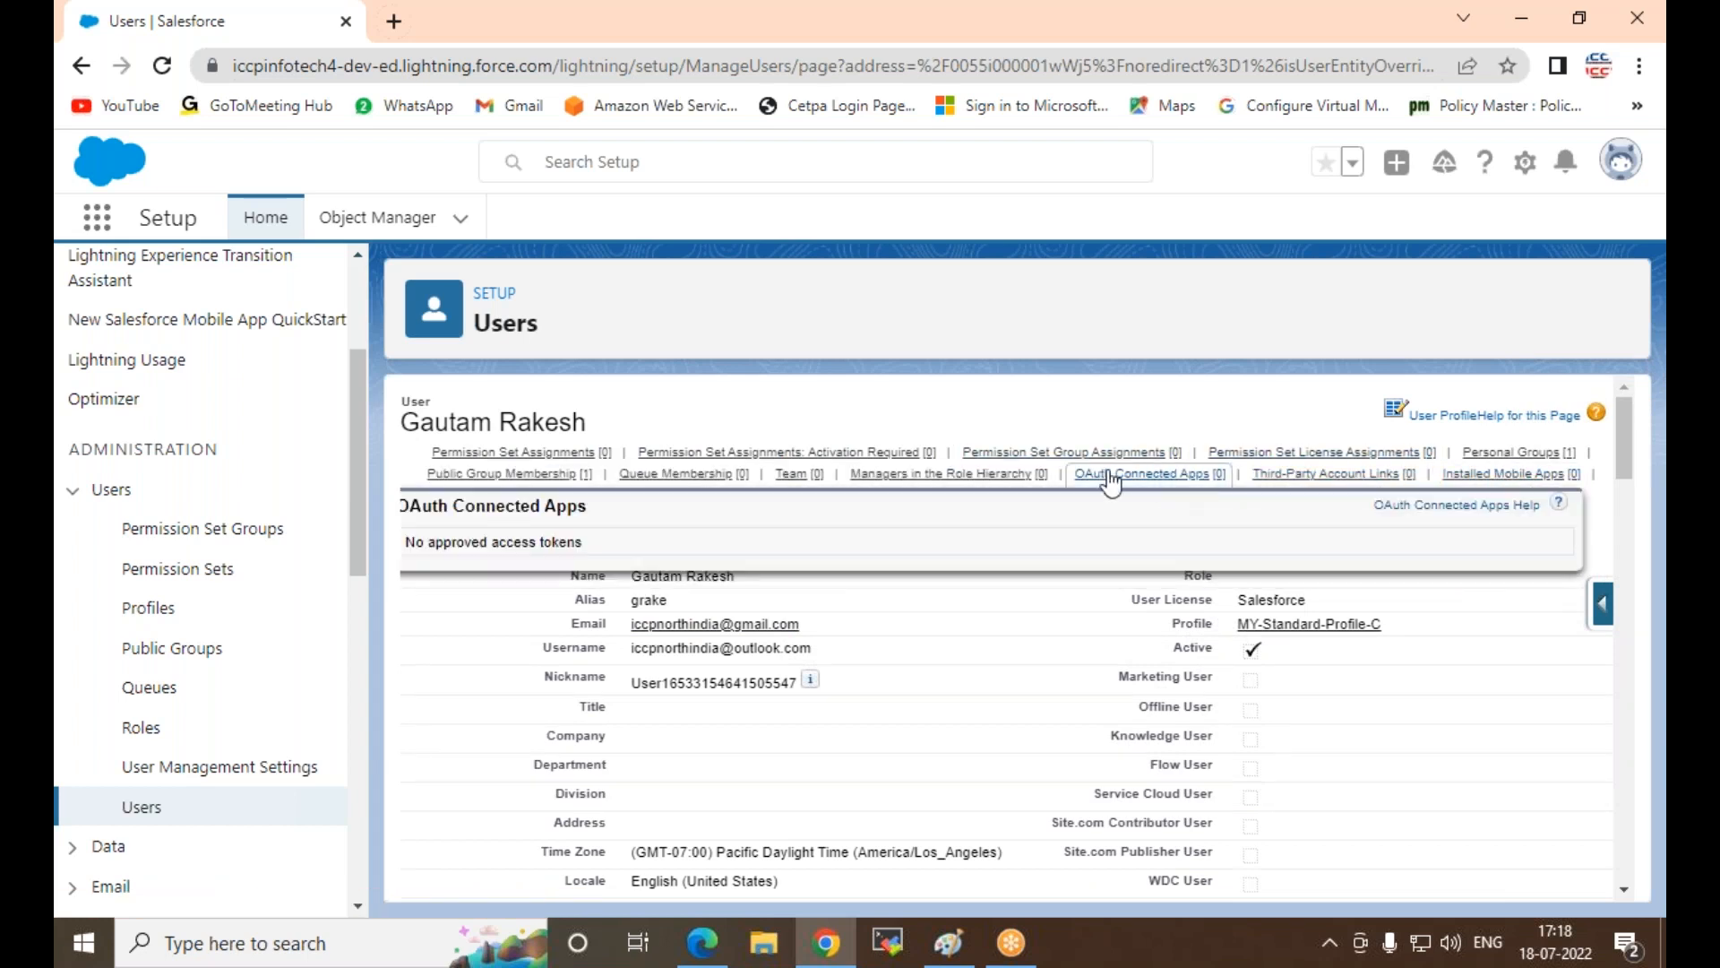
{"action": "mouse_move", "coordinate": [896, 498]}
{"action": "mouse_move", "coordinate": [519, 492]}
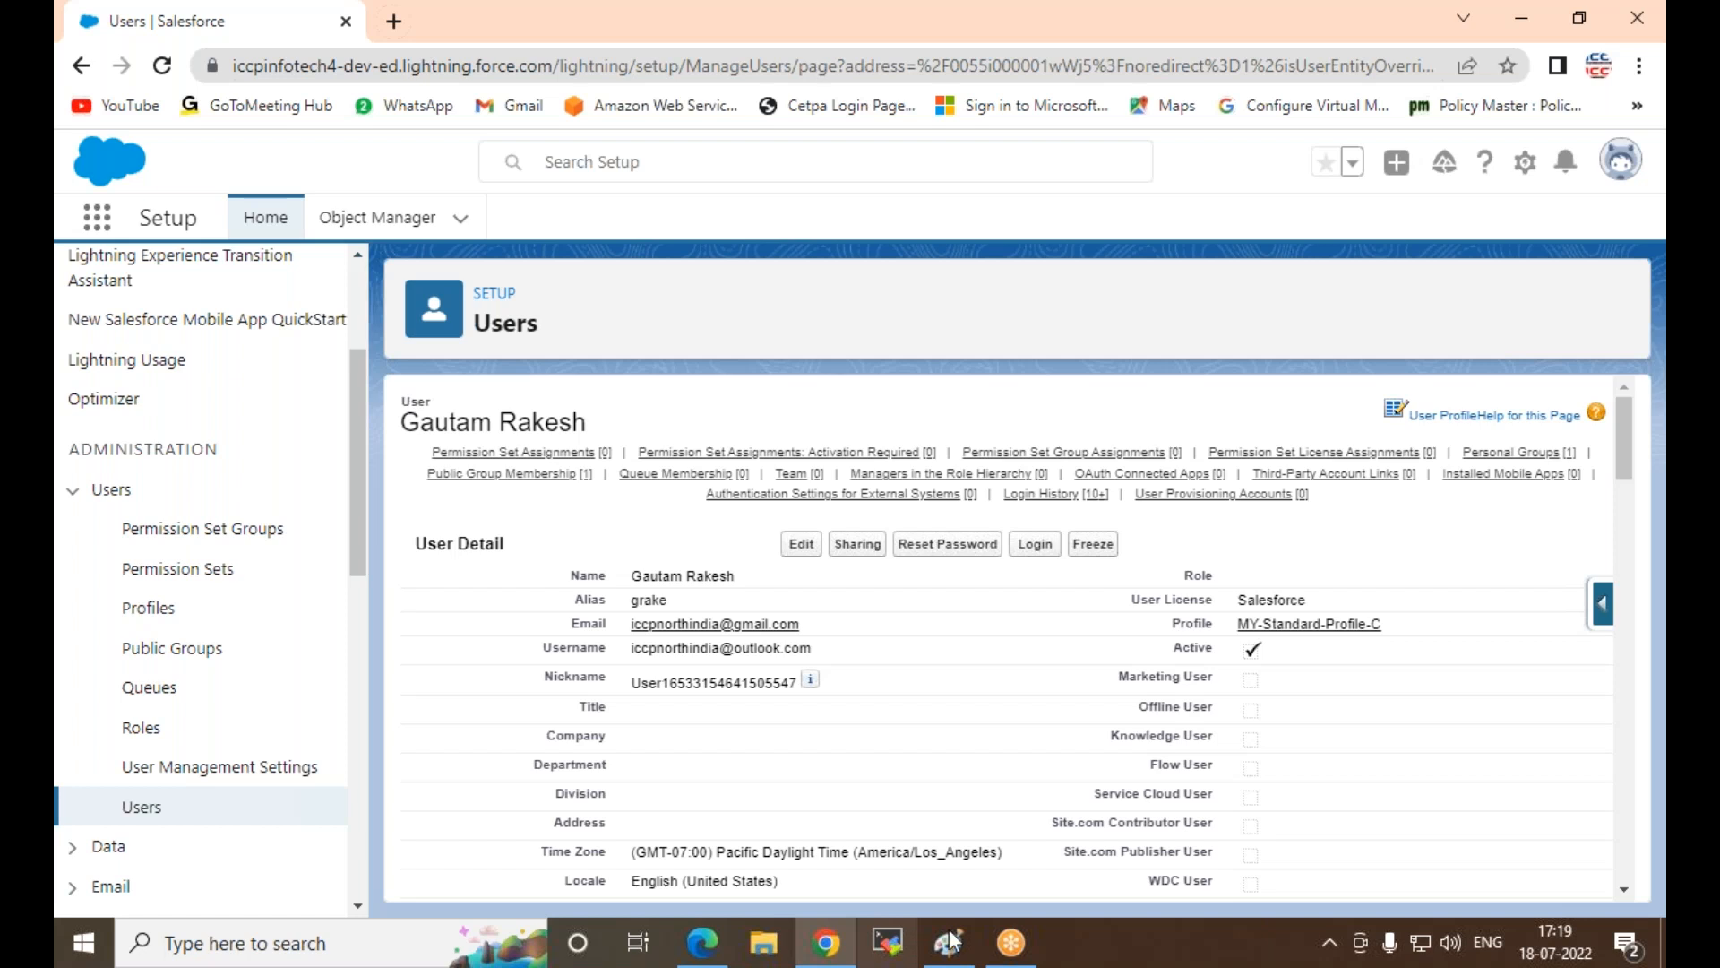
{"action": "mouse_move", "coordinate": [726, 453]}
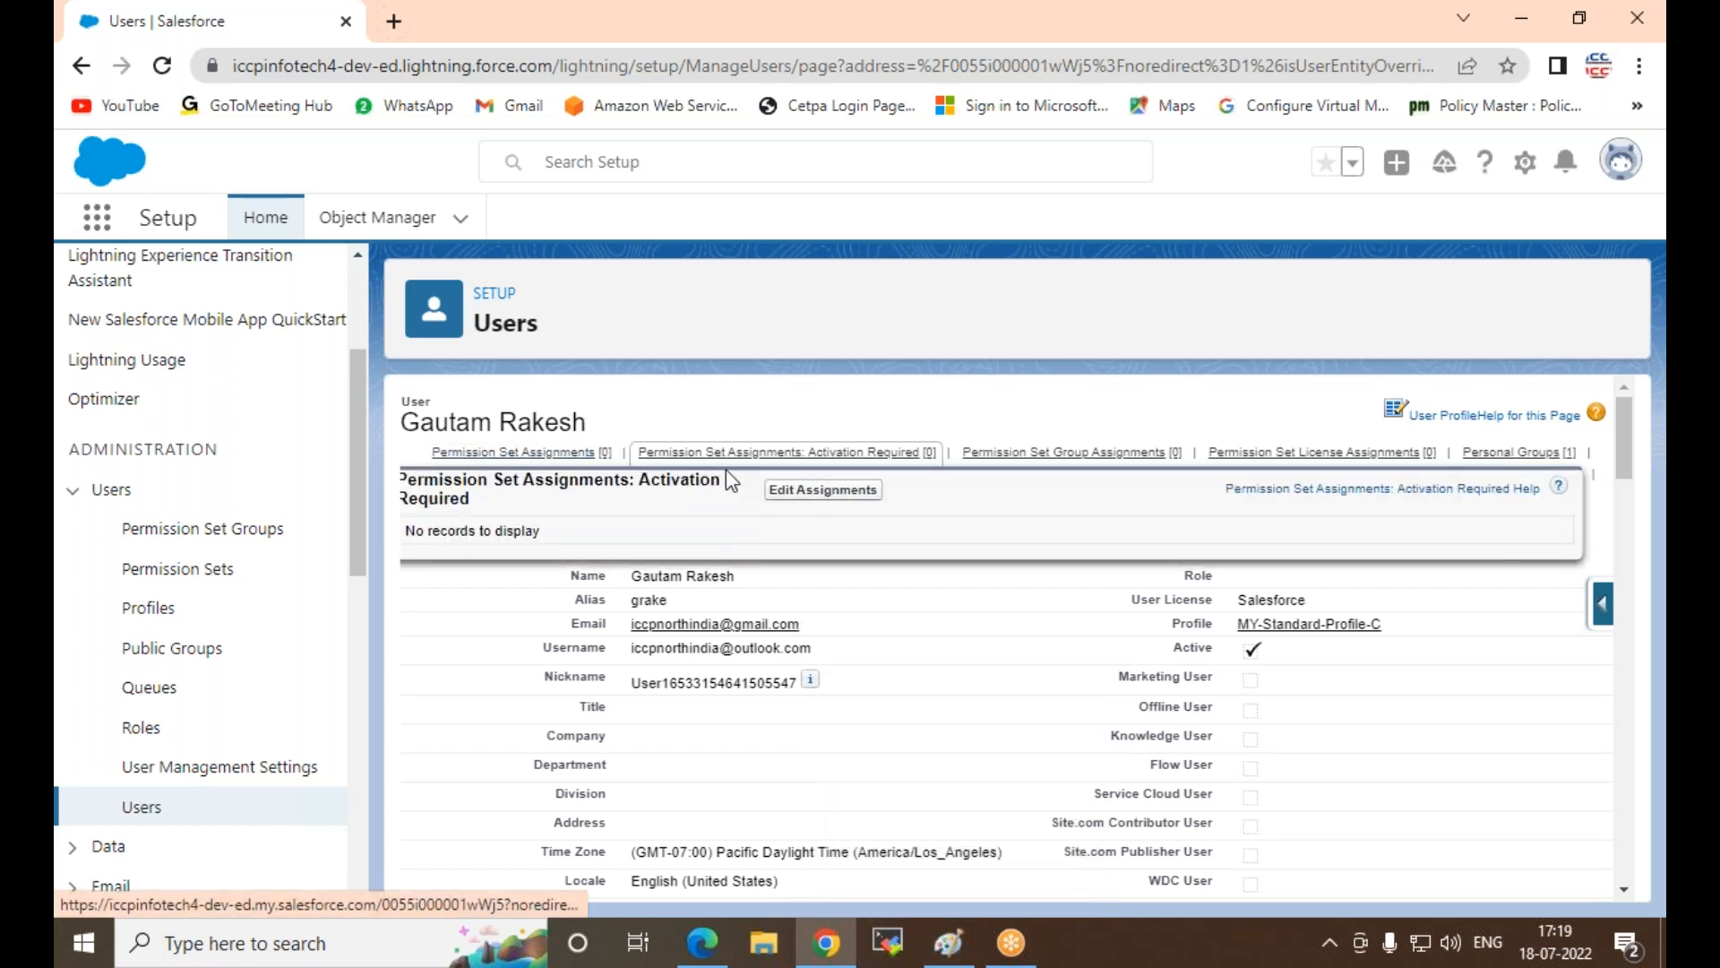
{"action": "mouse_move", "coordinate": [949, 473]}
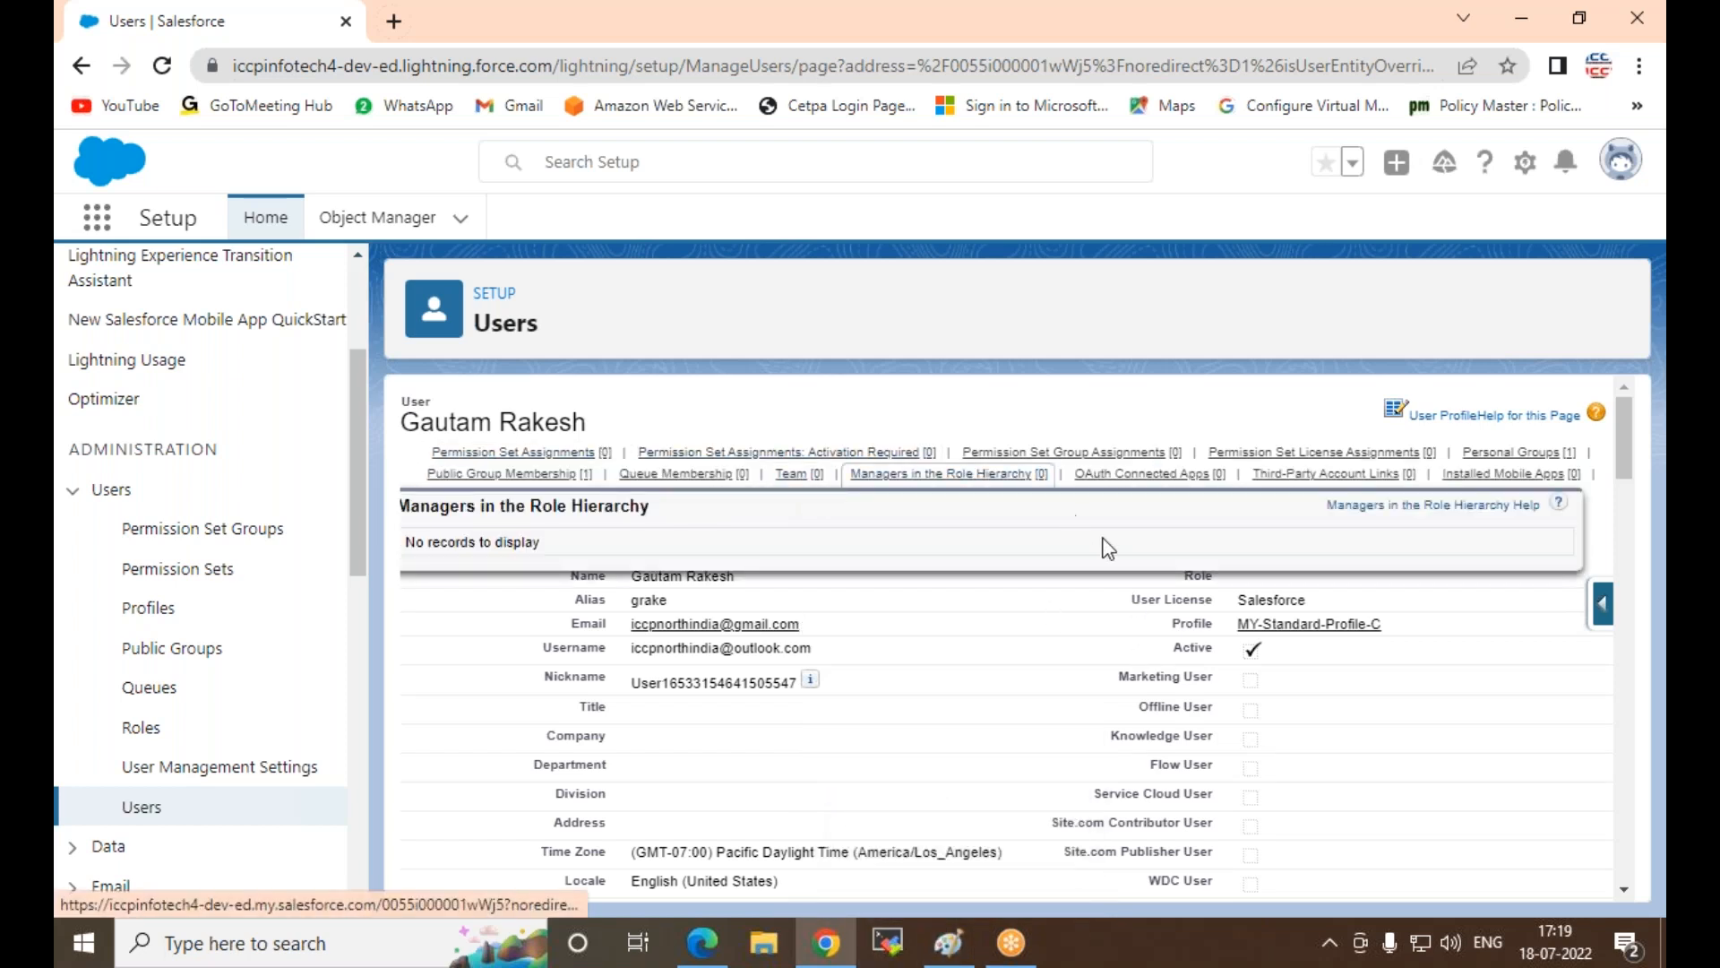
{"action": "mouse_move", "coordinate": [1506, 475]}
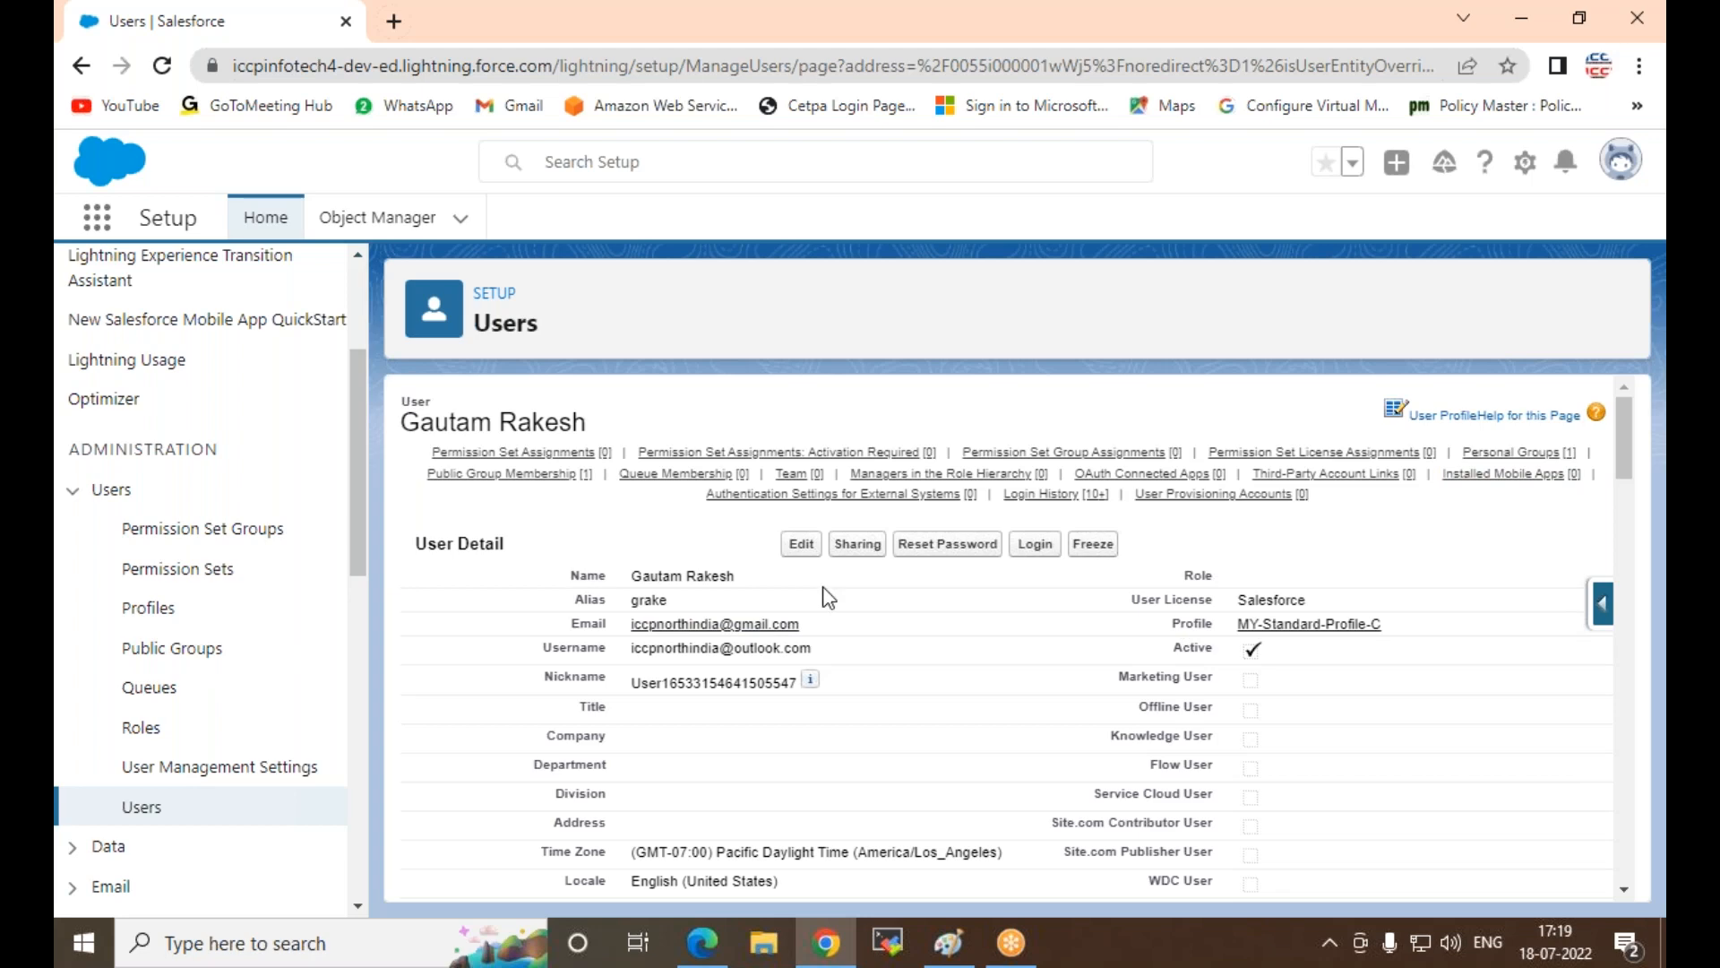
{"action": "scroll", "coordinate": [829, 598], "scroll_direction": "down", "scroll_amount": 12}
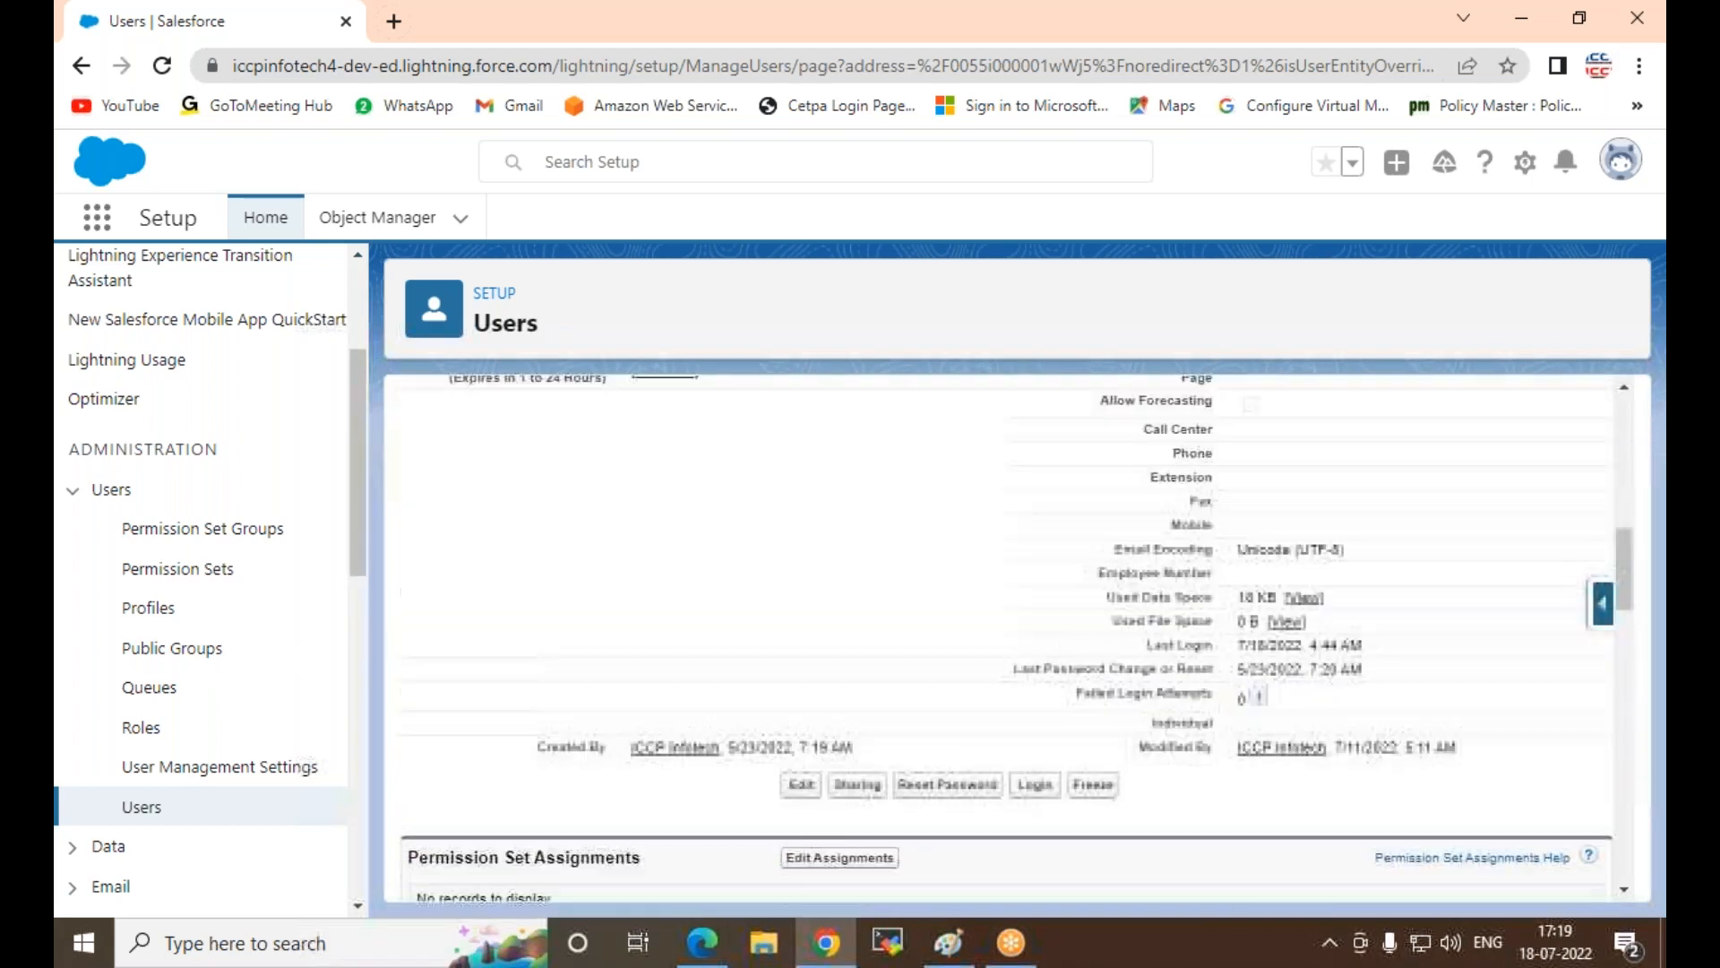
{"action": "scroll", "coordinate": [934, 600], "scroll_direction": "up", "scroll_amount": 12}
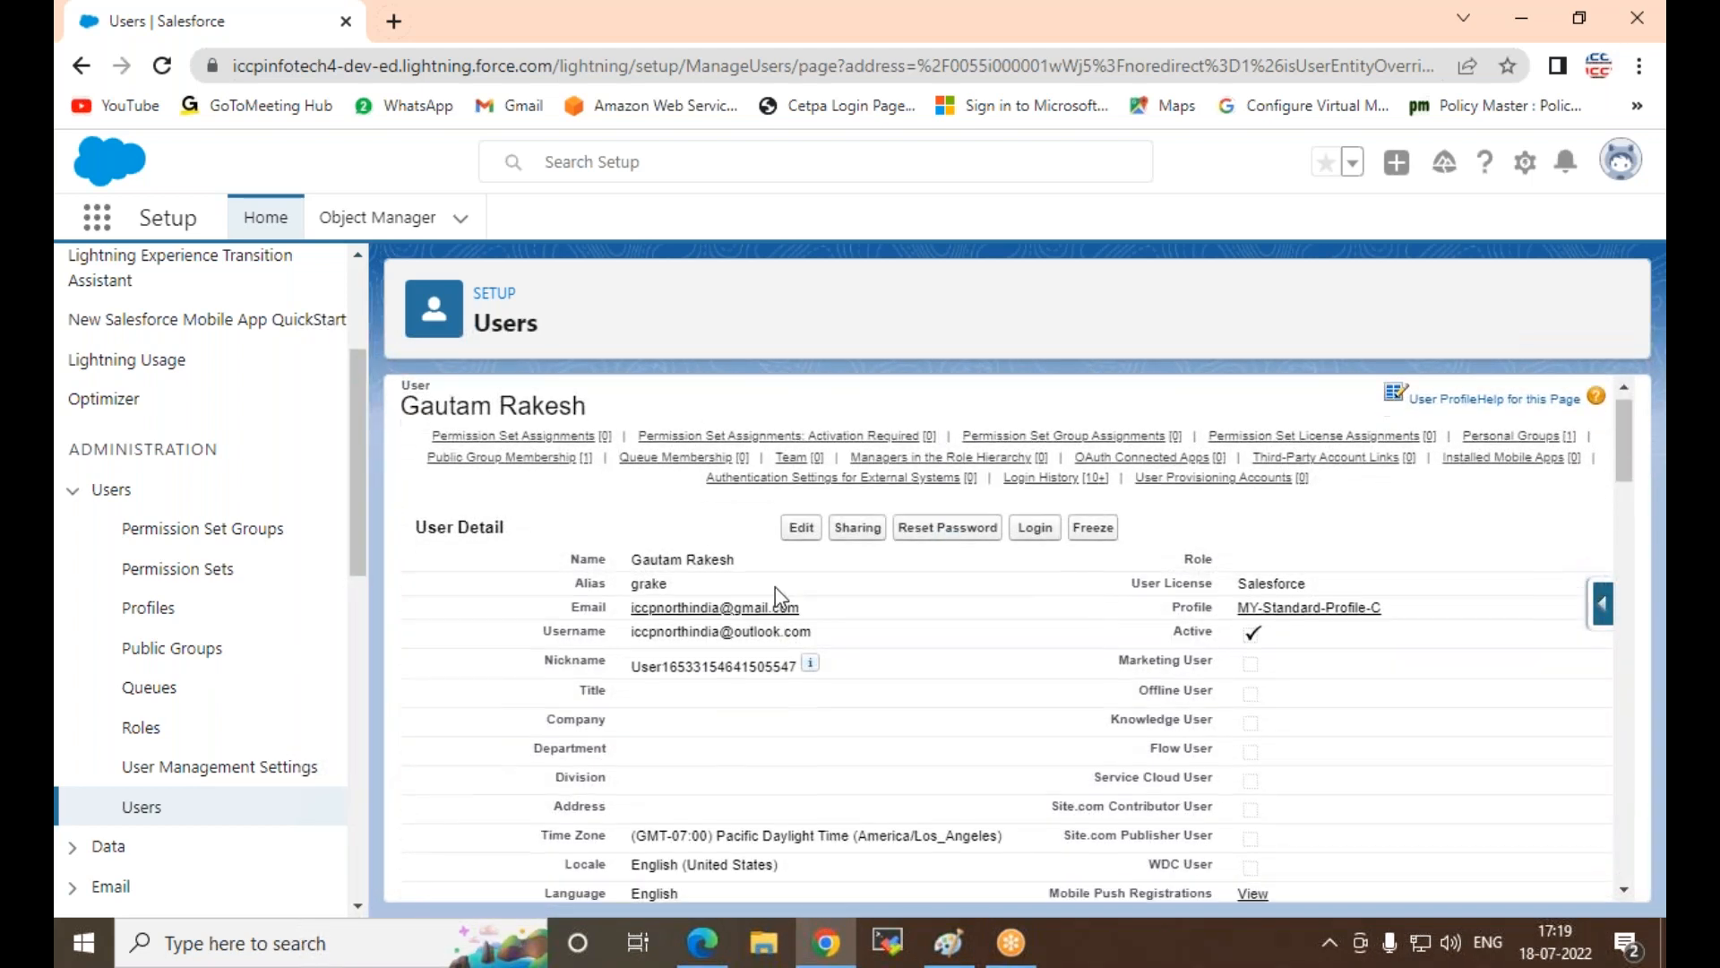
{"action": "scroll", "coordinate": [776, 588], "scroll_direction": "down", "scroll_amount": 10}
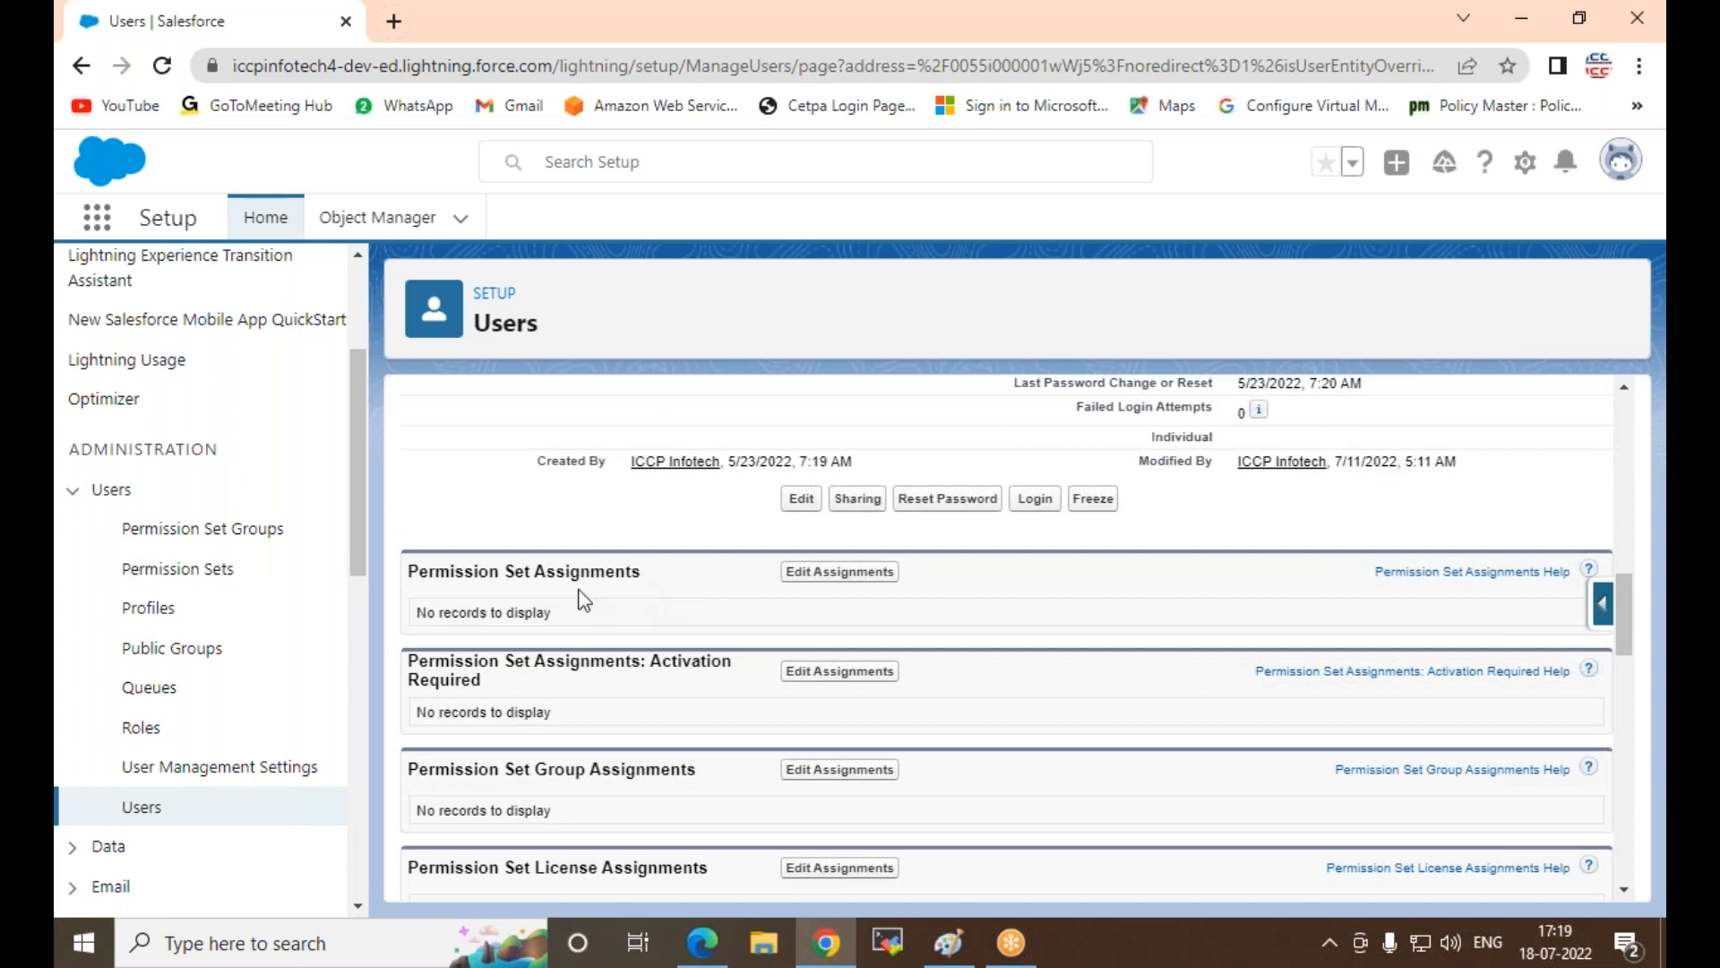
{"action": "scroll", "coordinate": [581, 599], "scroll_direction": "down", "scroll_amount": 2}
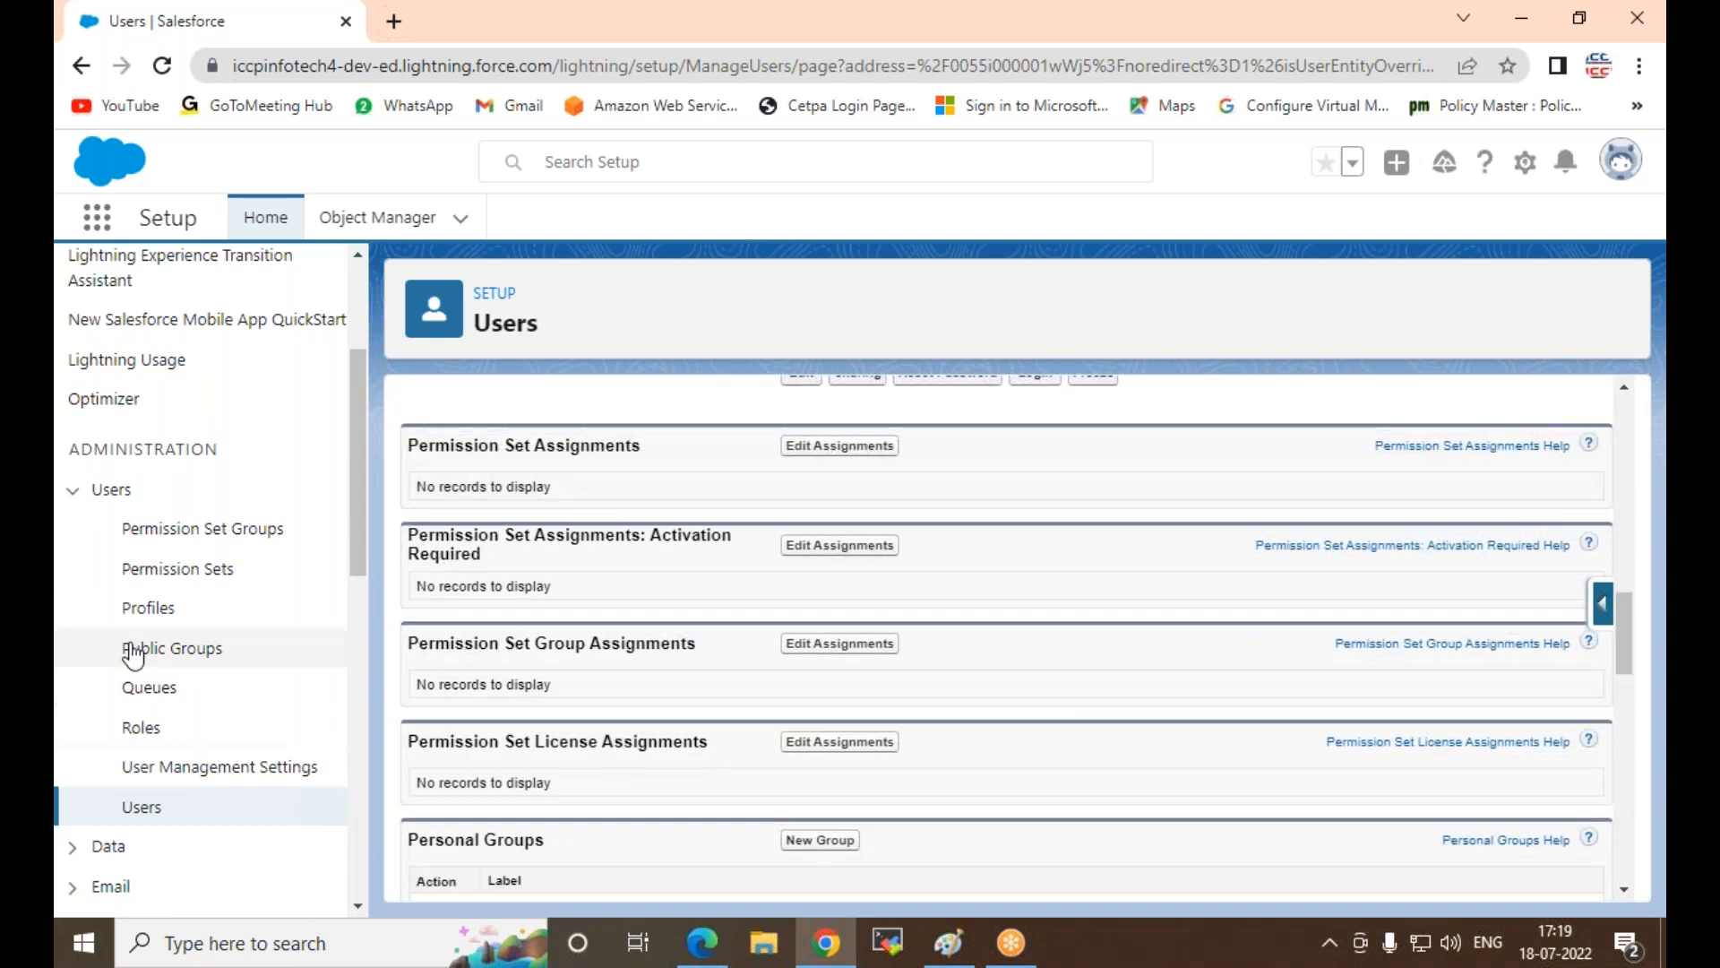
{"action": "left_click", "coordinate": [167, 614]}
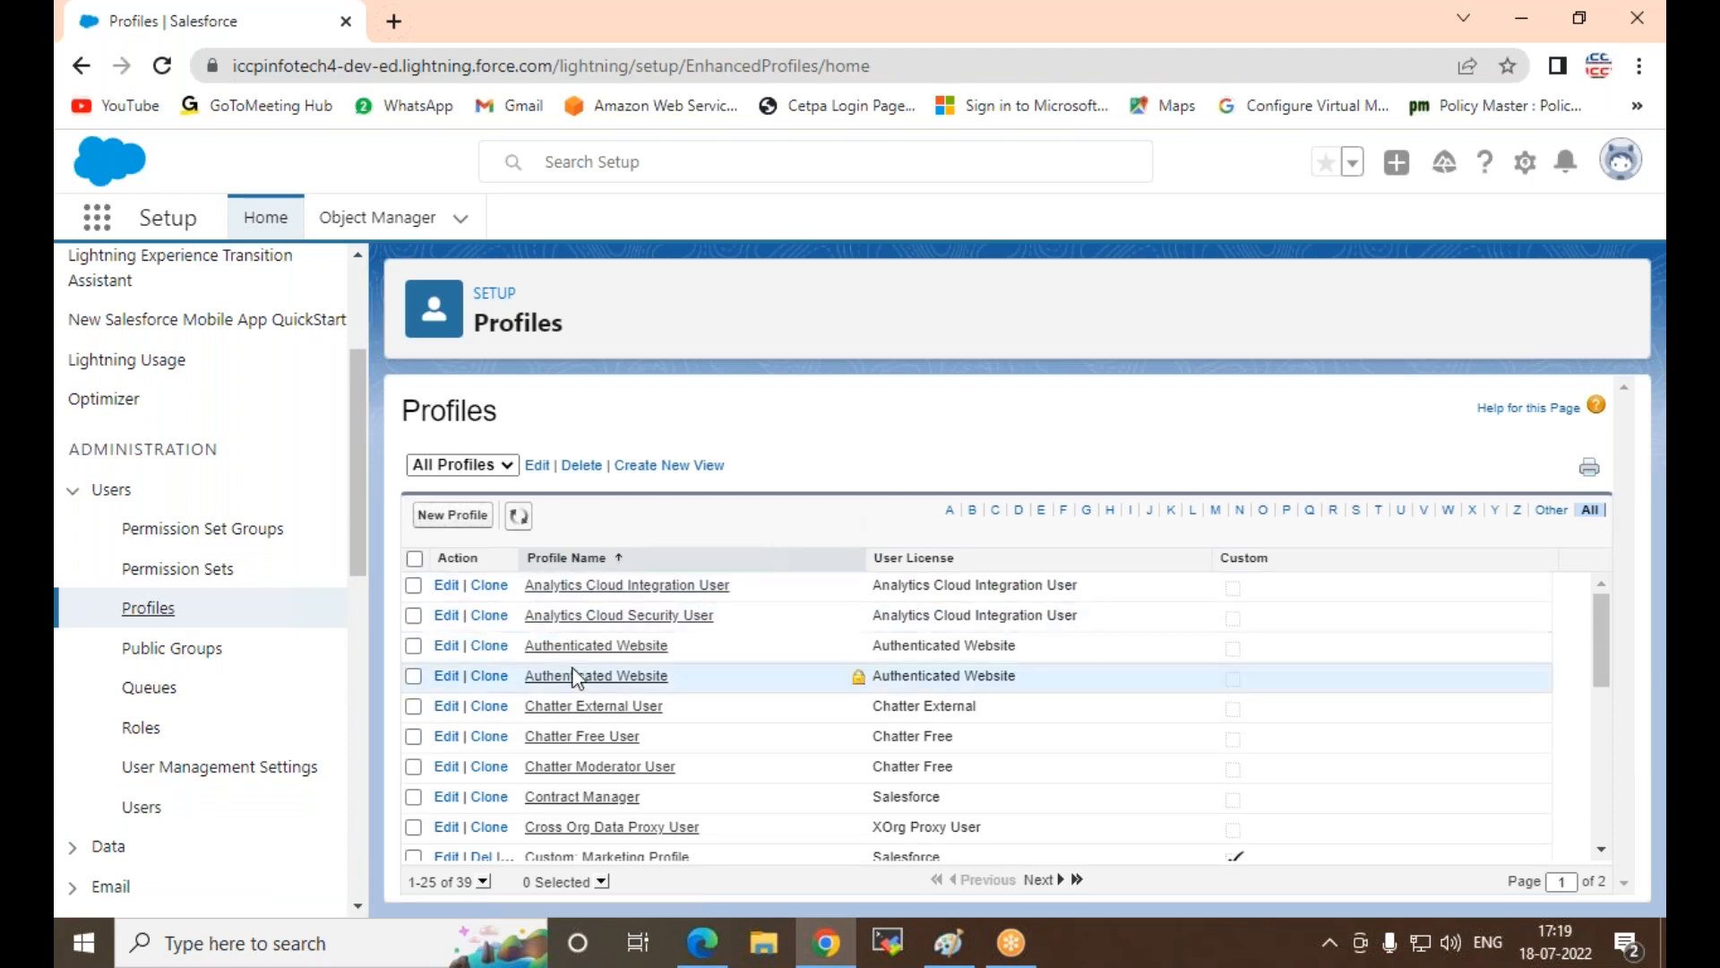
Filter the Profiles list by M and open MY-Standard-Profile-C for editing
{"action": "scroll", "coordinate": [574, 678], "scroll_direction": "down", "scroll_amount": 3}
{"action": "scroll", "coordinate": [574, 678], "scroll_direction": "up", "scroll_amount": 3}
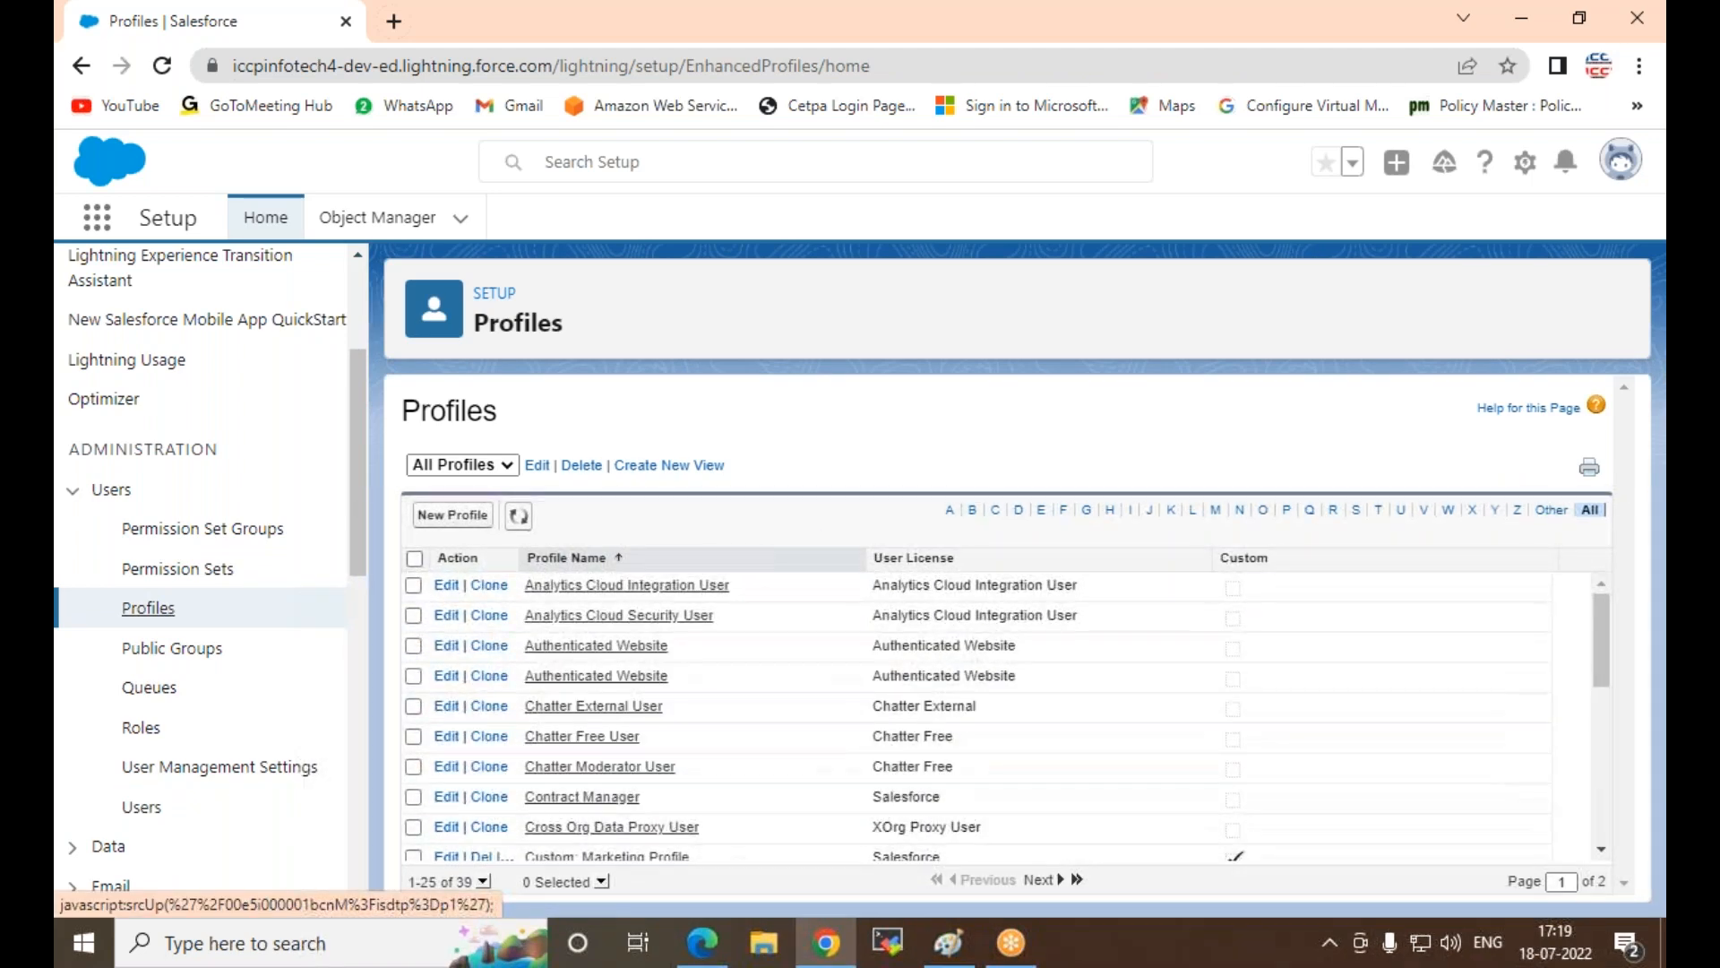
{"action": "scroll", "coordinate": [574, 678], "scroll_direction": "down", "scroll_amount": 4}
{"action": "scroll", "coordinate": [806, 717], "scroll_direction": "down", "scroll_amount": 2}
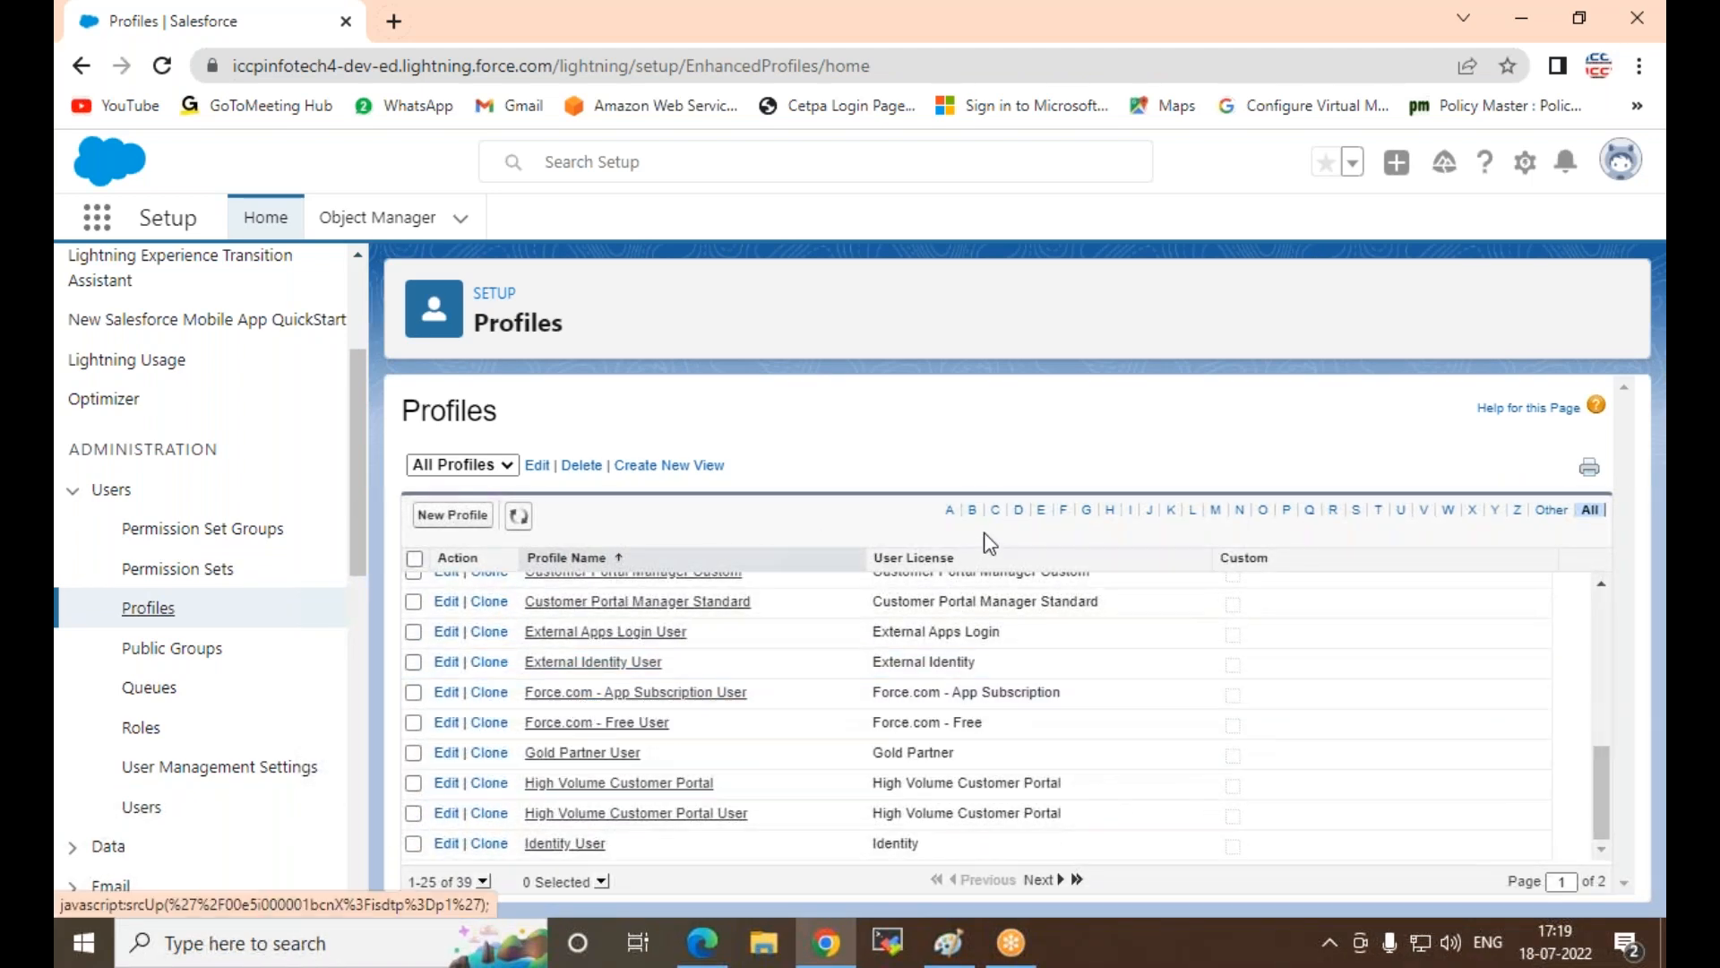
{"action": "left_click", "coordinate": [1216, 513]}
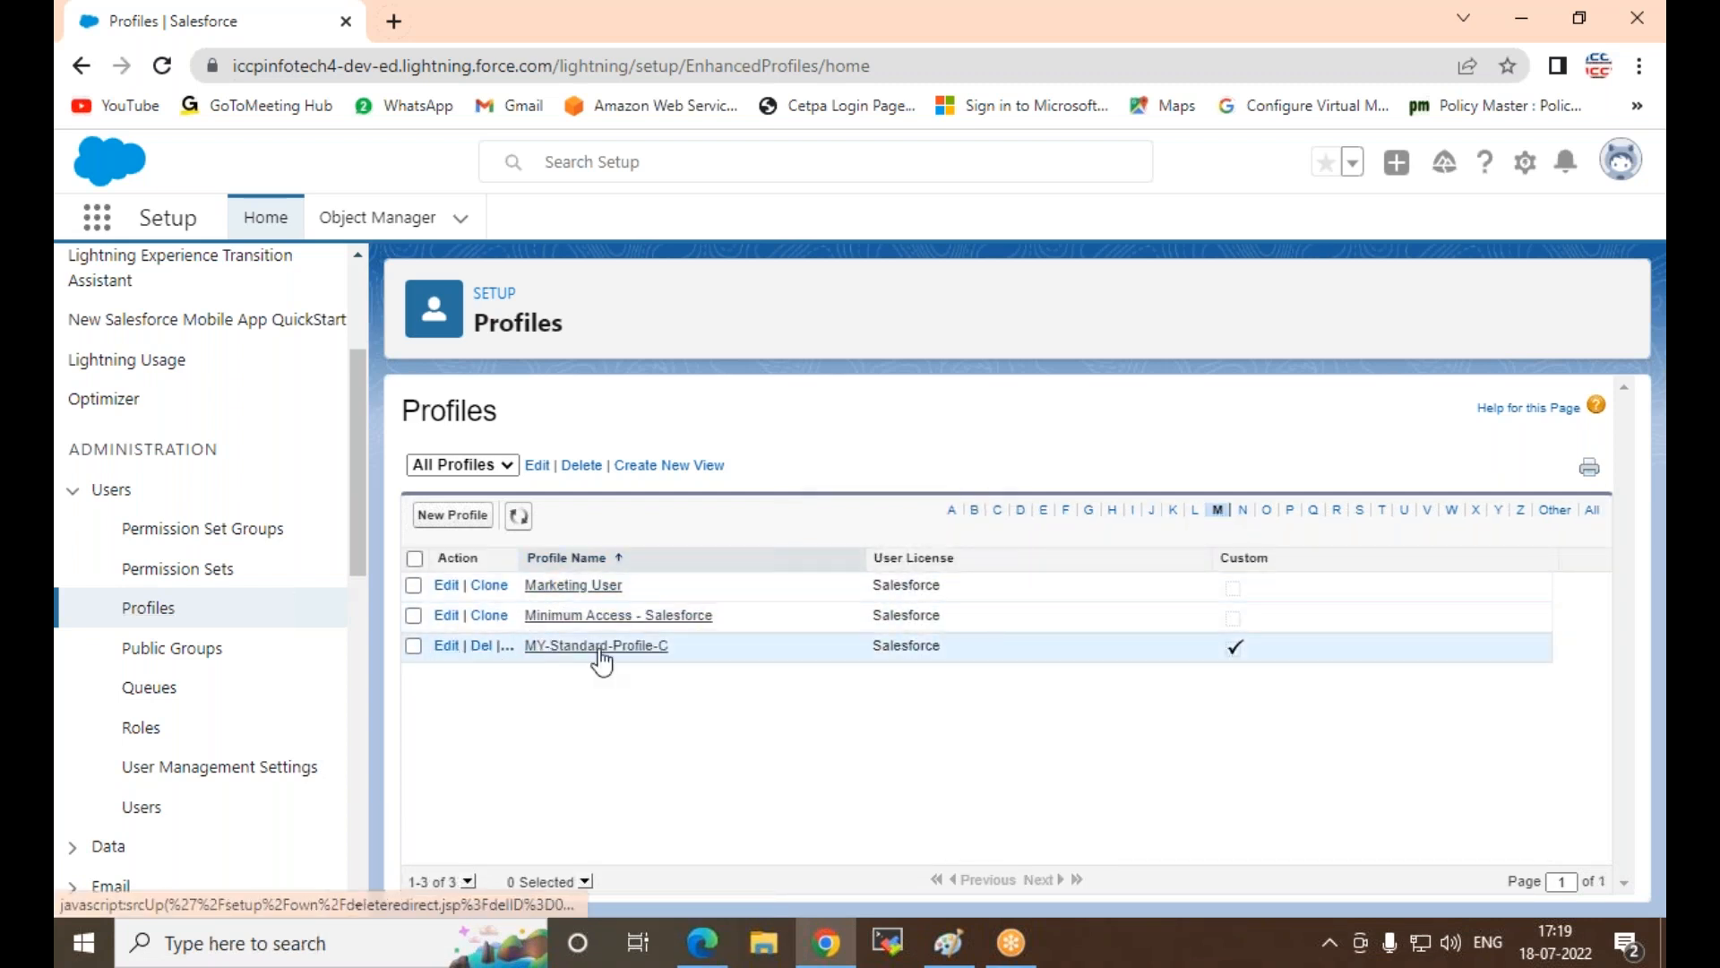
{"action": "left_click", "coordinate": [445, 649]}
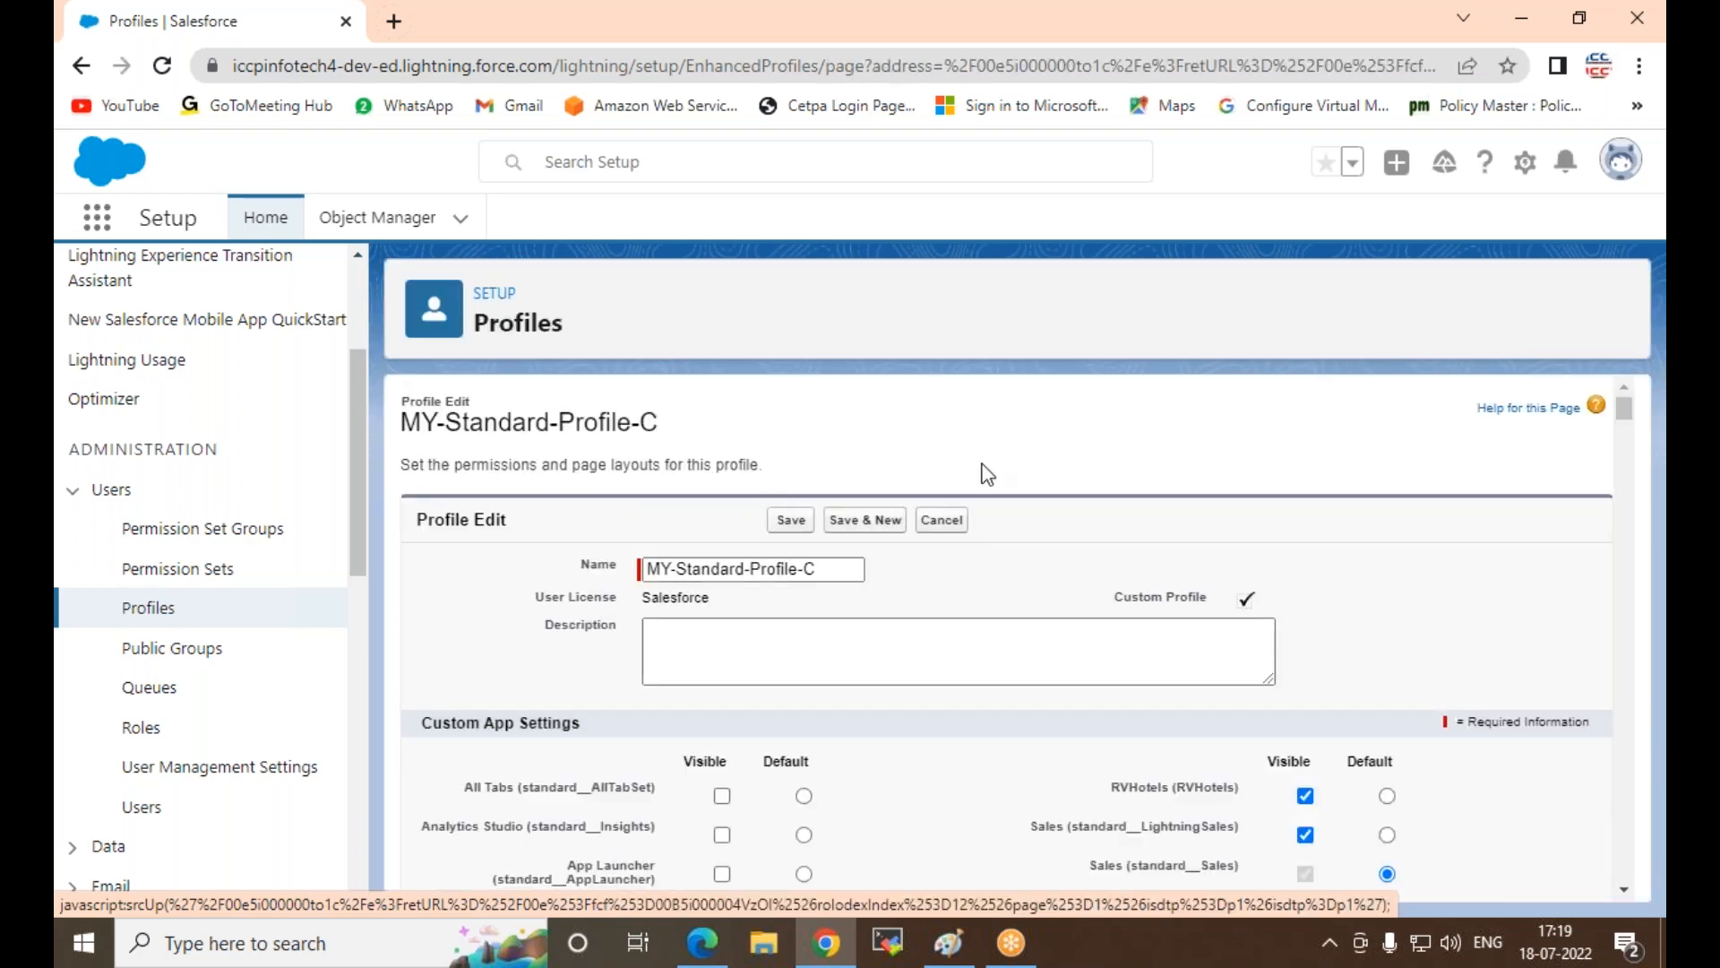
Review its tab settings and object permissions, with Accounts granted Read, Create, Edit and Delete
{"action": "scroll", "coordinate": [987, 473], "scroll_direction": "down", "scroll_amount": 5}
{"action": "scroll", "coordinate": [986, 473], "scroll_direction": "up", "scroll_amount": 4}
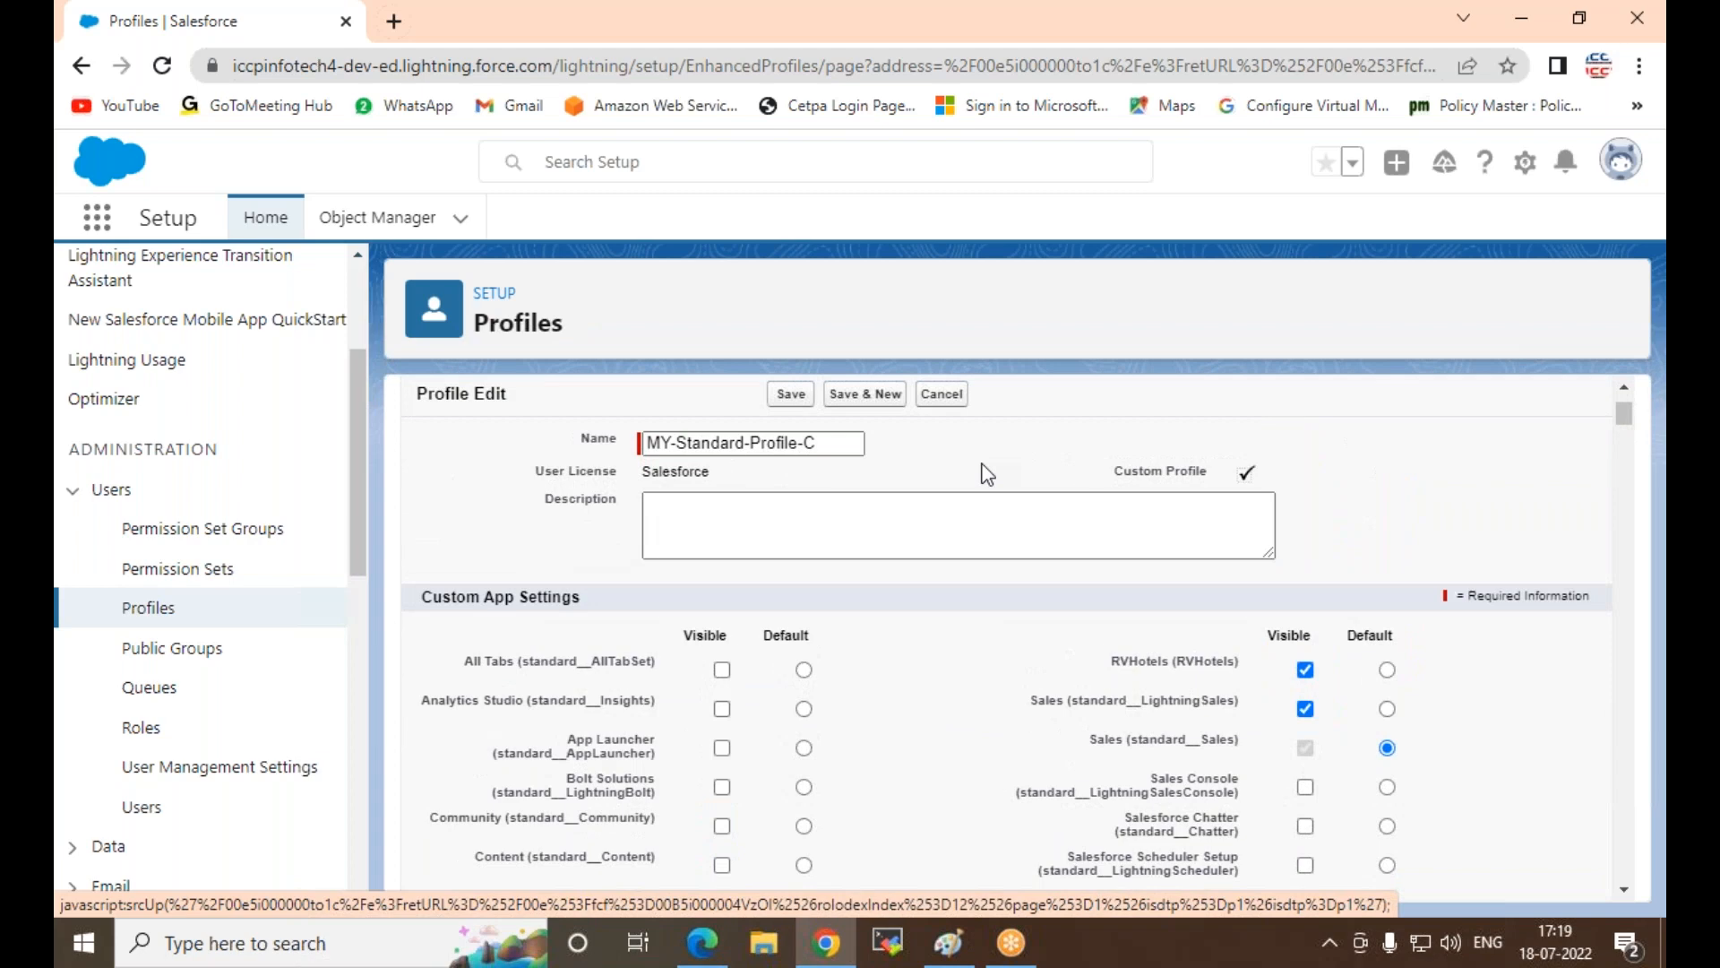
{"action": "scroll", "coordinate": [977, 464], "scroll_direction": "down", "scroll_amount": 10}
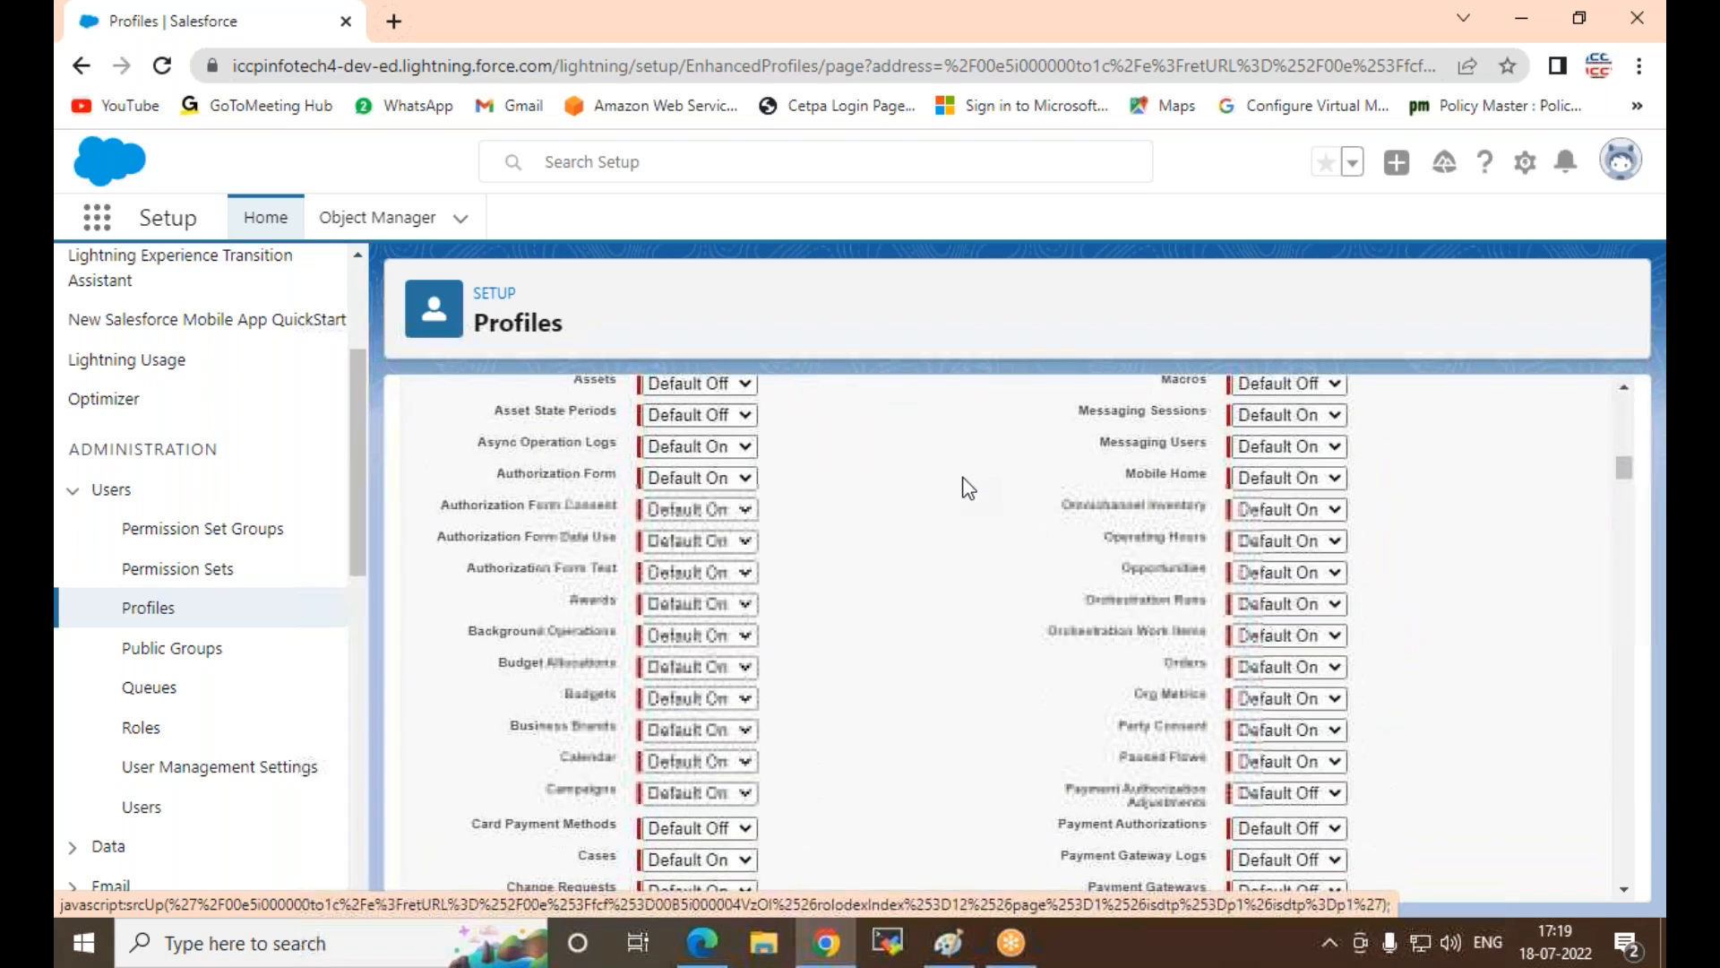
{"action": "scroll", "coordinate": [961, 488], "scroll_direction": "down", "scroll_amount": 10}
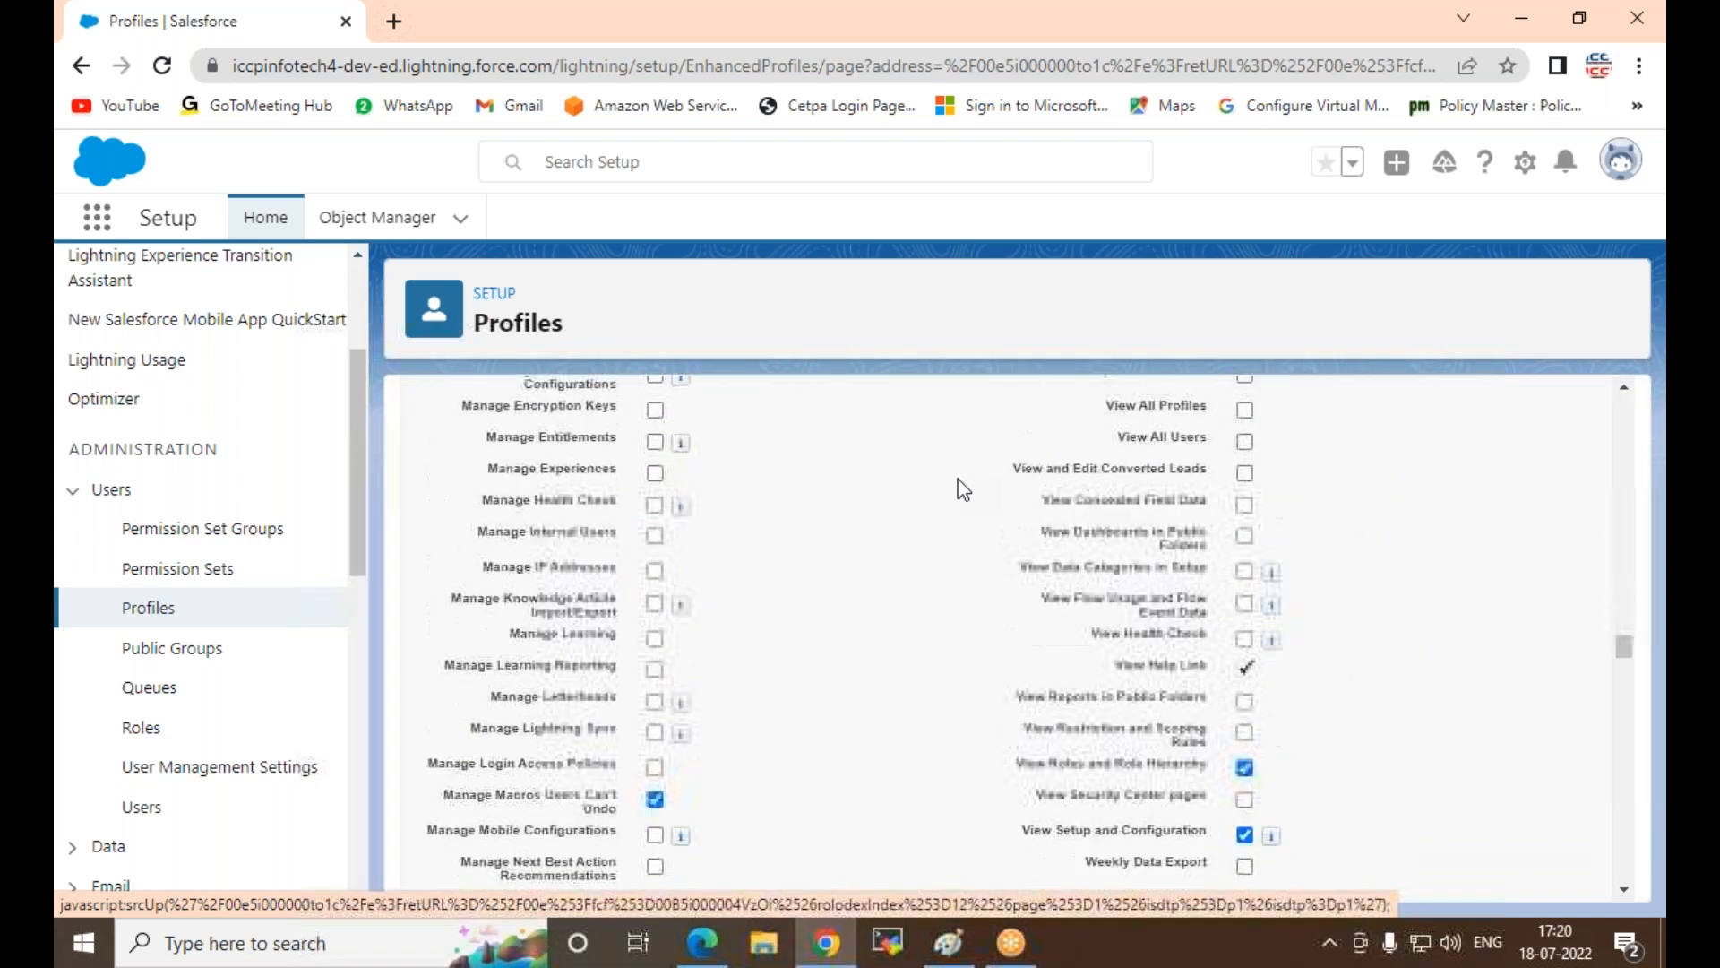
{"action": "scroll", "coordinate": [959, 479], "scroll_direction": "down", "scroll_amount": 10}
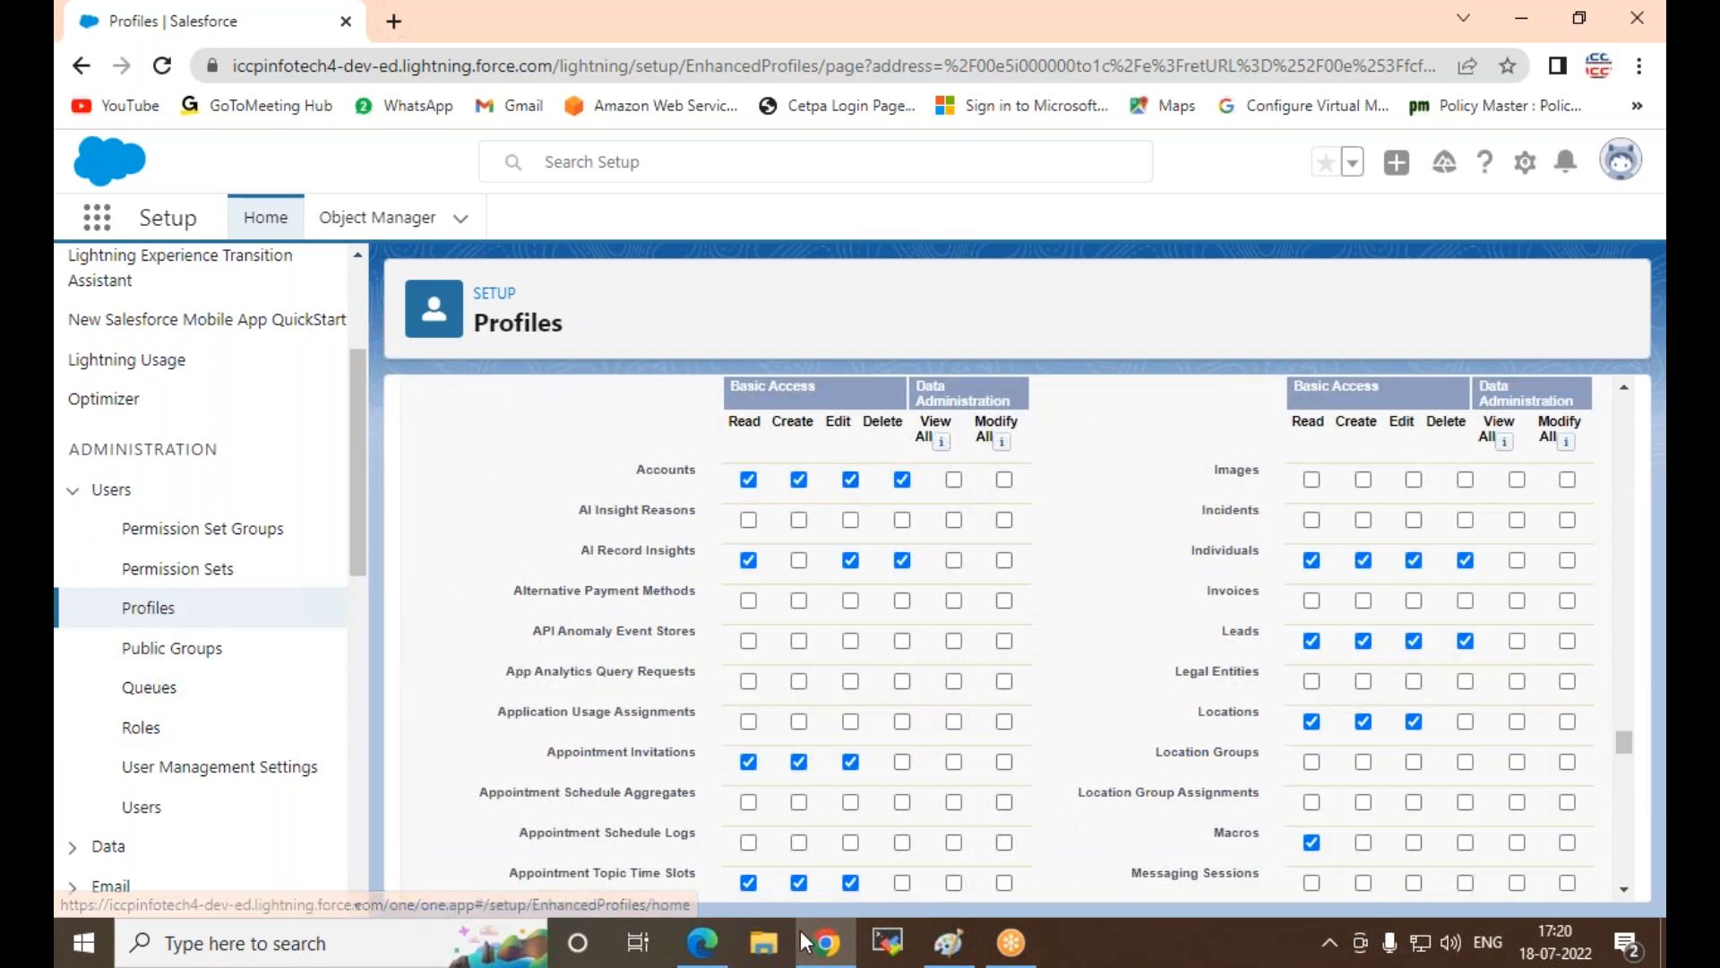
Check the account menu in the Edge window, then return to Chrome and go to Setup Home
{"action": "left_click", "coordinate": [826, 946]}
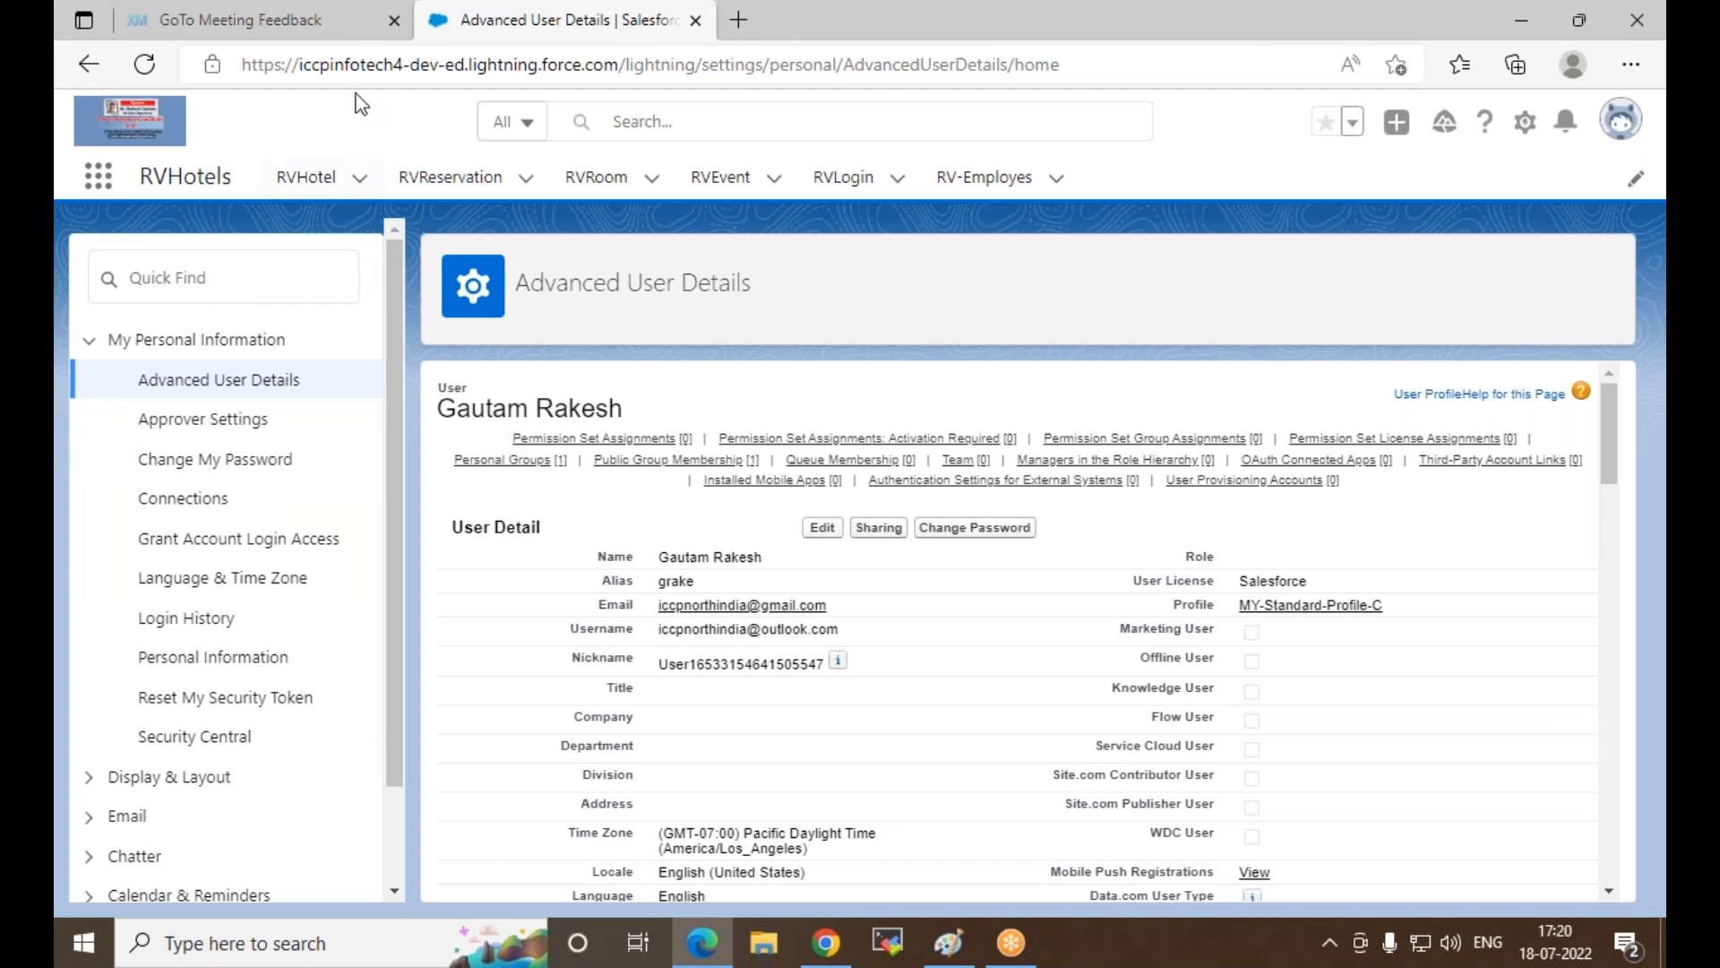
{"action": "left_click", "coordinate": [1621, 128]}
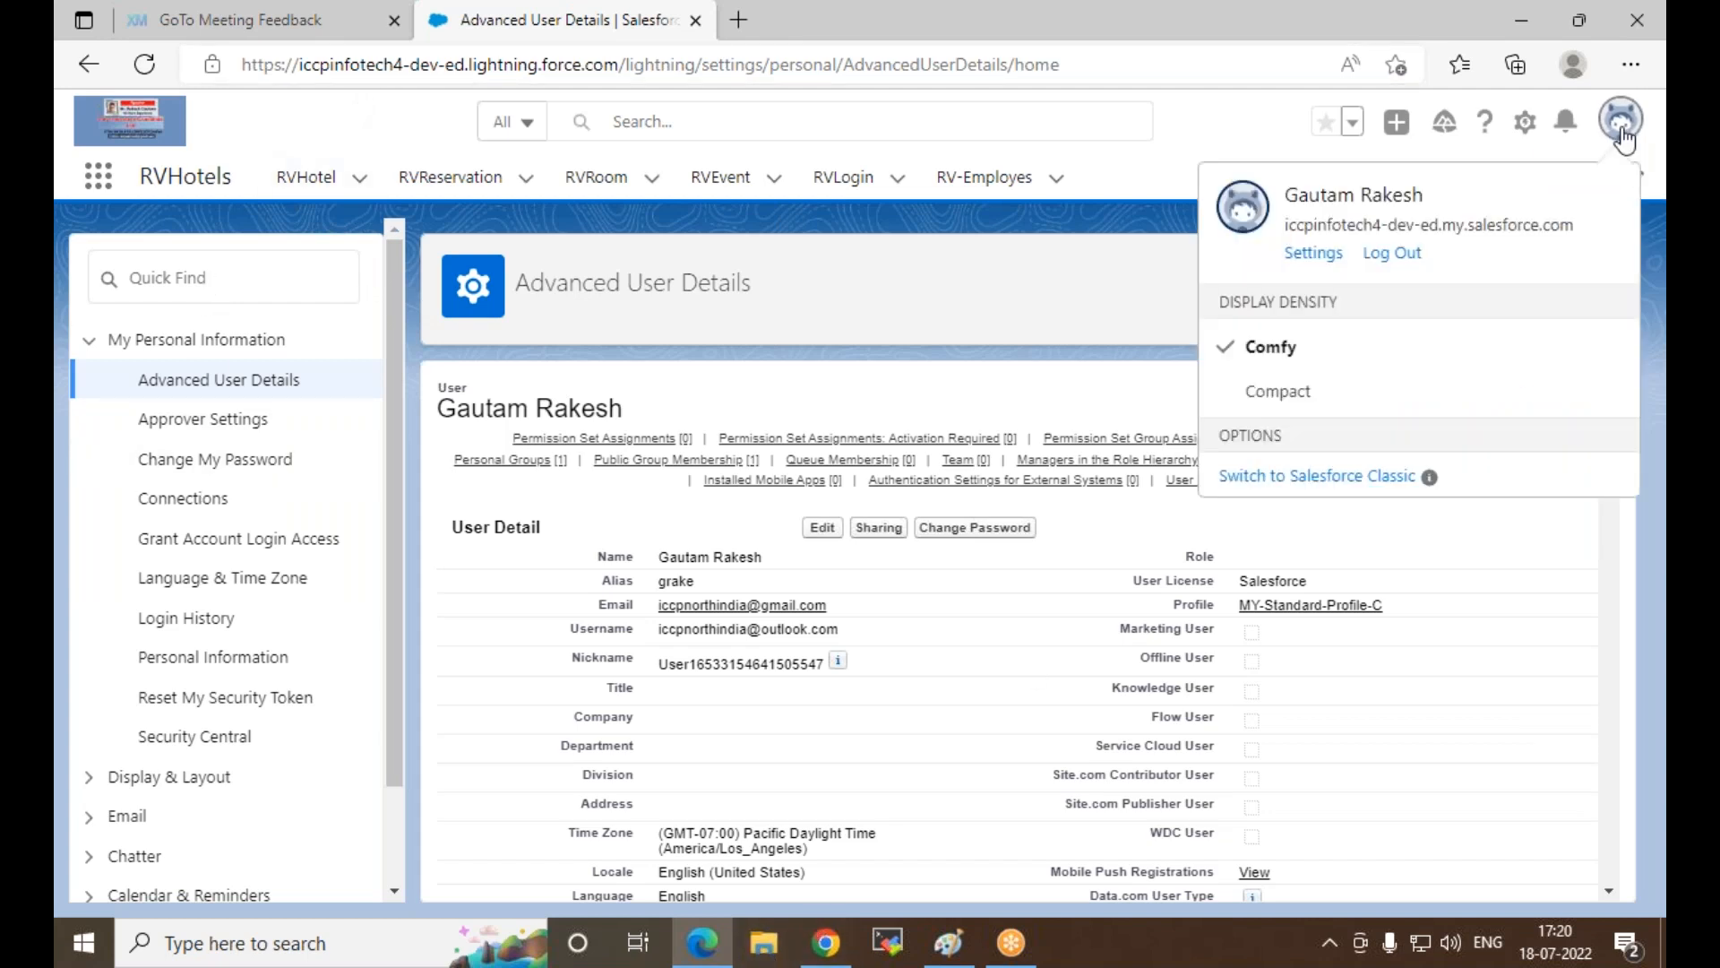
{"action": "left_click", "coordinate": [715, 948]}
{"action": "left_click", "coordinate": [825, 943]}
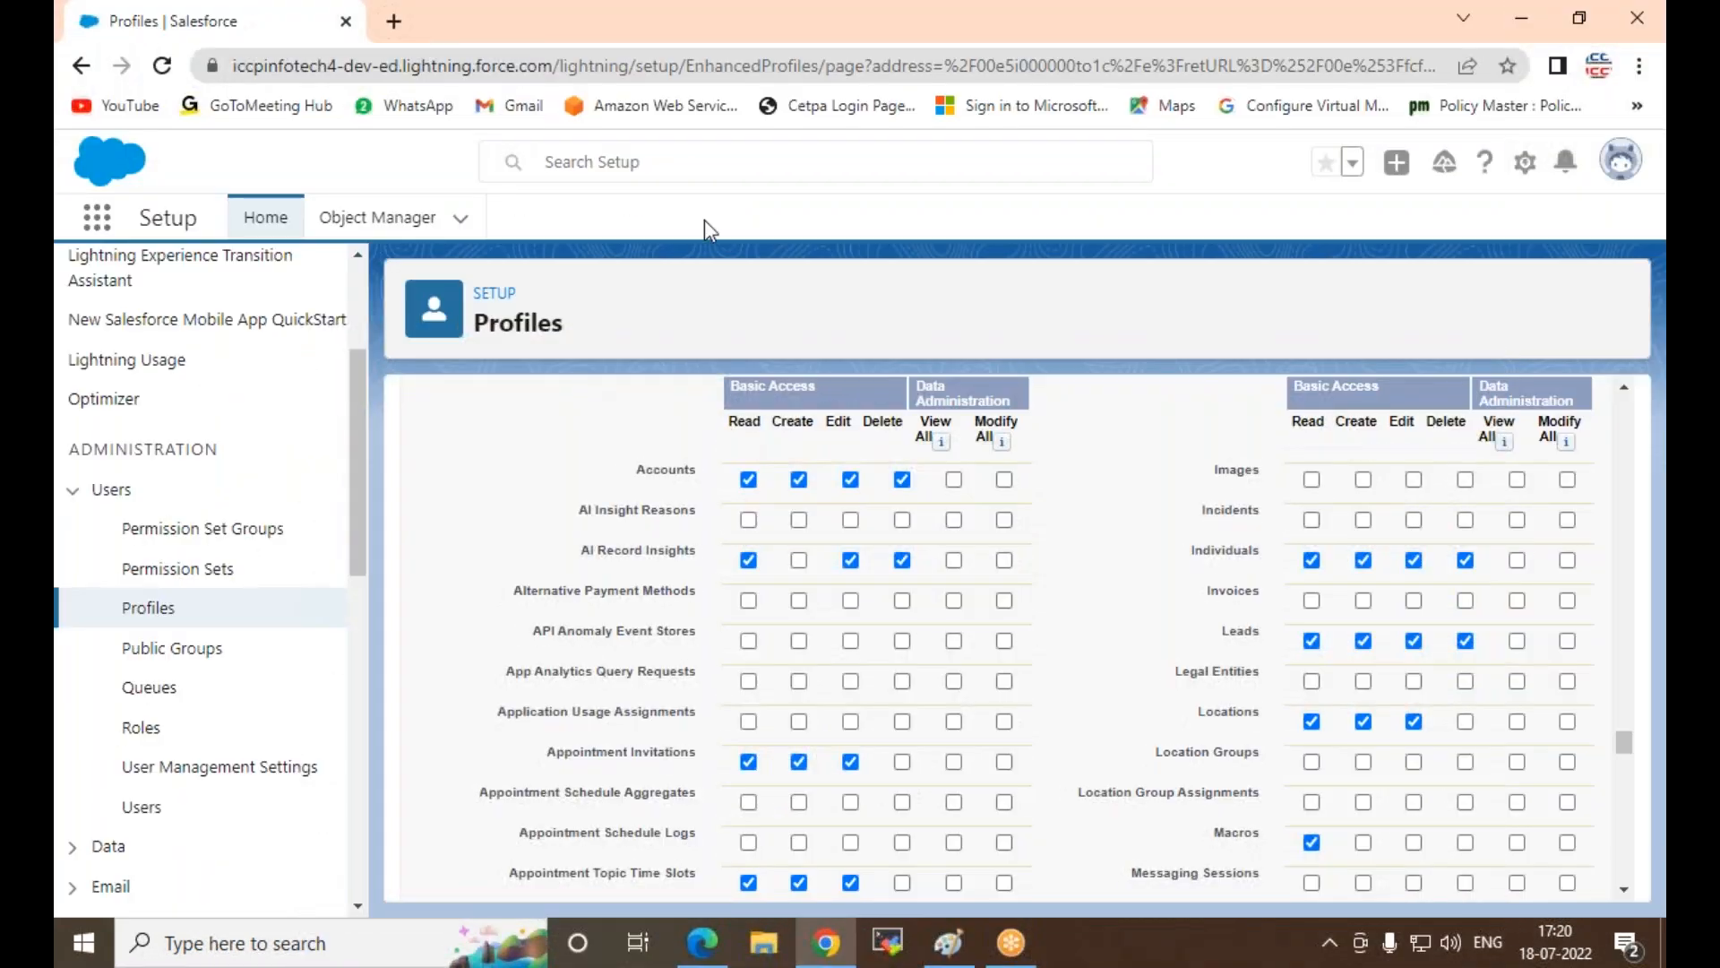
{"action": "left_click", "coordinate": [265, 216]}
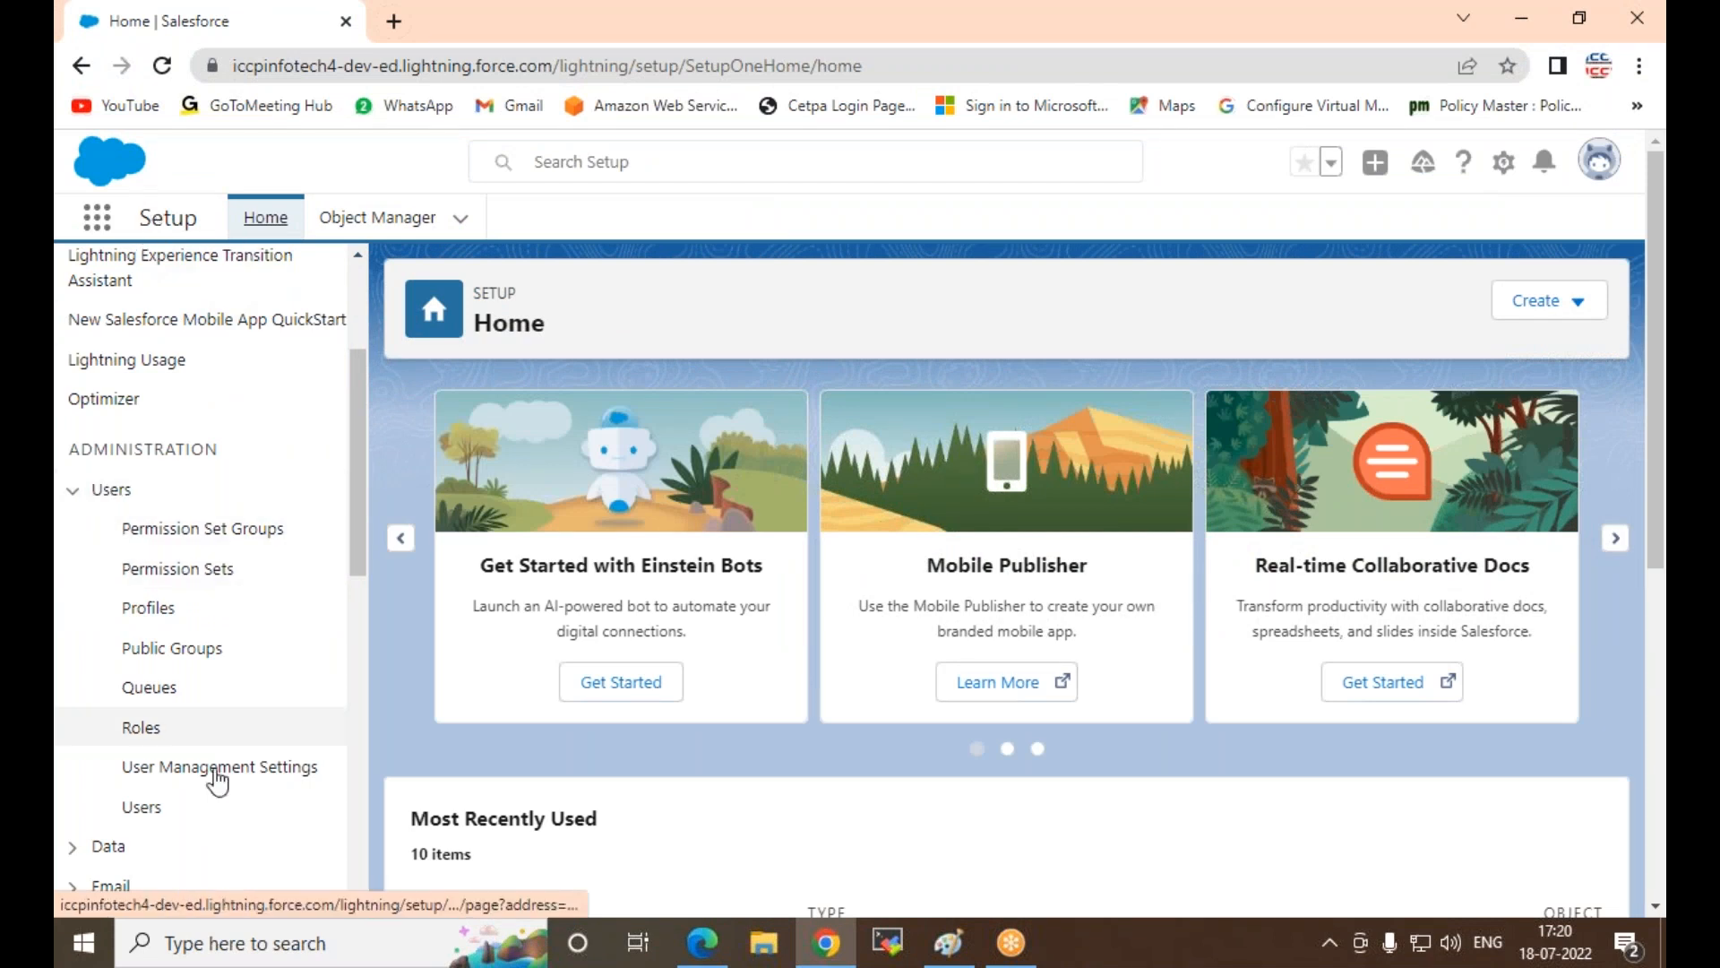
Open MY-Standard-Profile-C for editing from the M-filtered Profiles list
{"action": "left_click", "coordinate": [148, 608]}
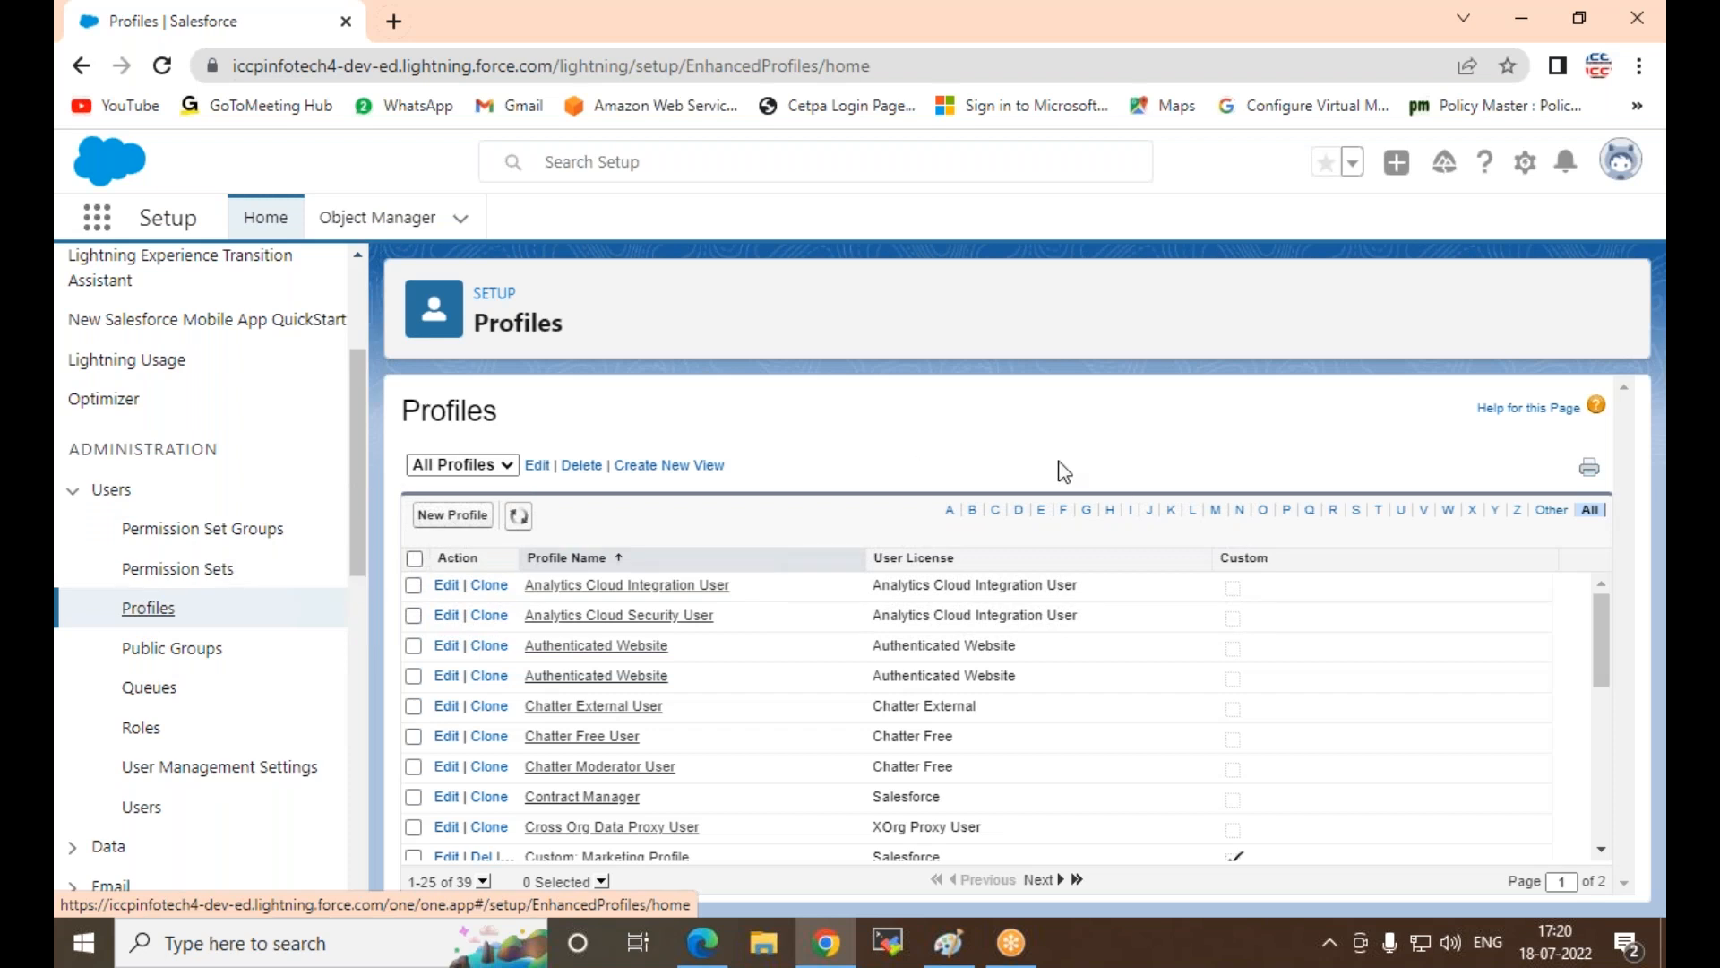
{"action": "left_click", "coordinate": [1216, 510]}
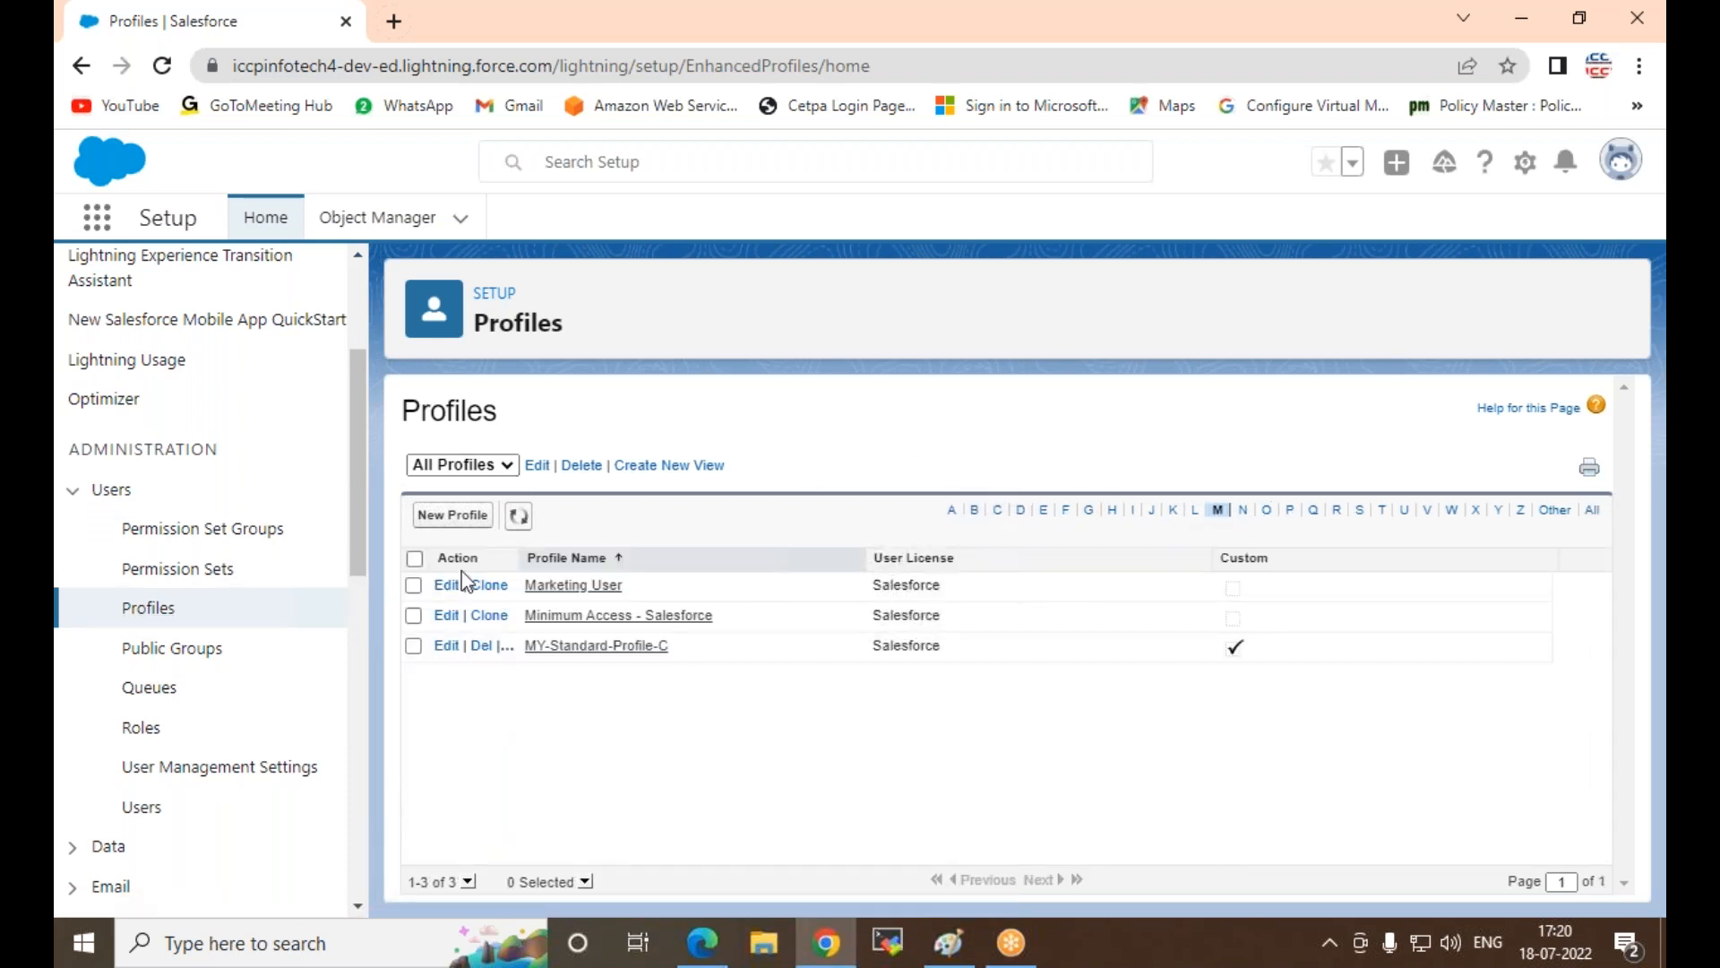
{"action": "left_click", "coordinate": [445, 645]}
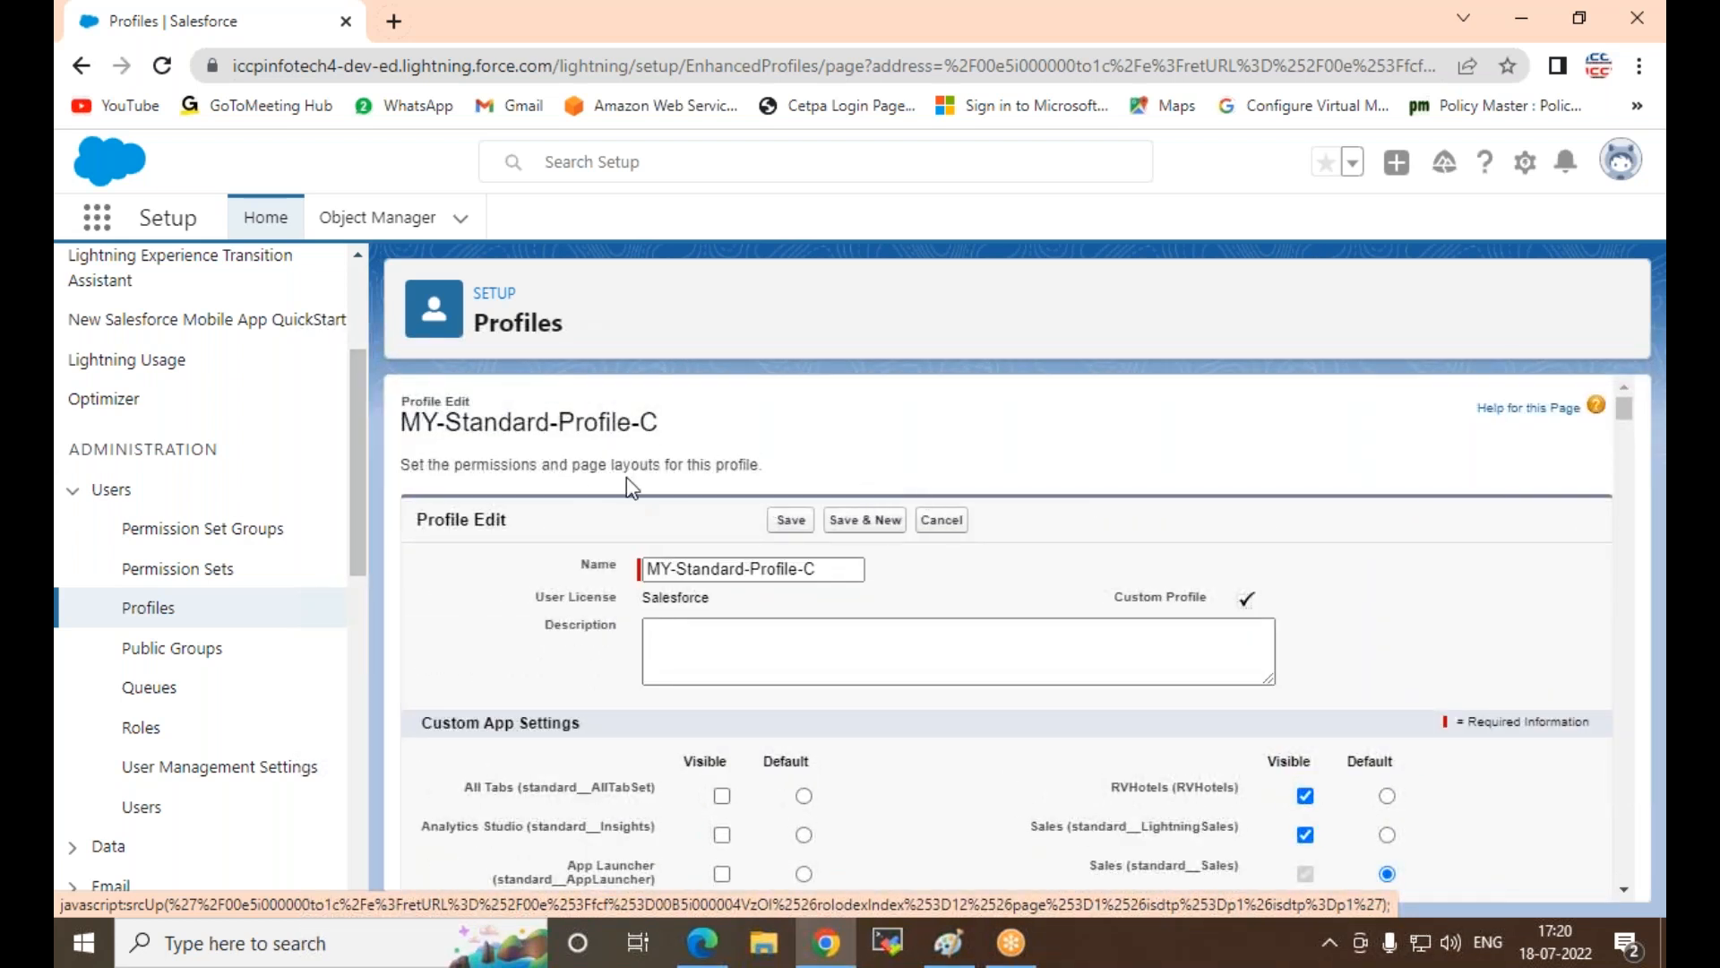
Enable IP Restrict Requests under General User Permissions, then scroll back up to the apps section
{"action": "scroll", "coordinate": [615, 575], "scroll_direction": "down", "scroll_amount": 5}
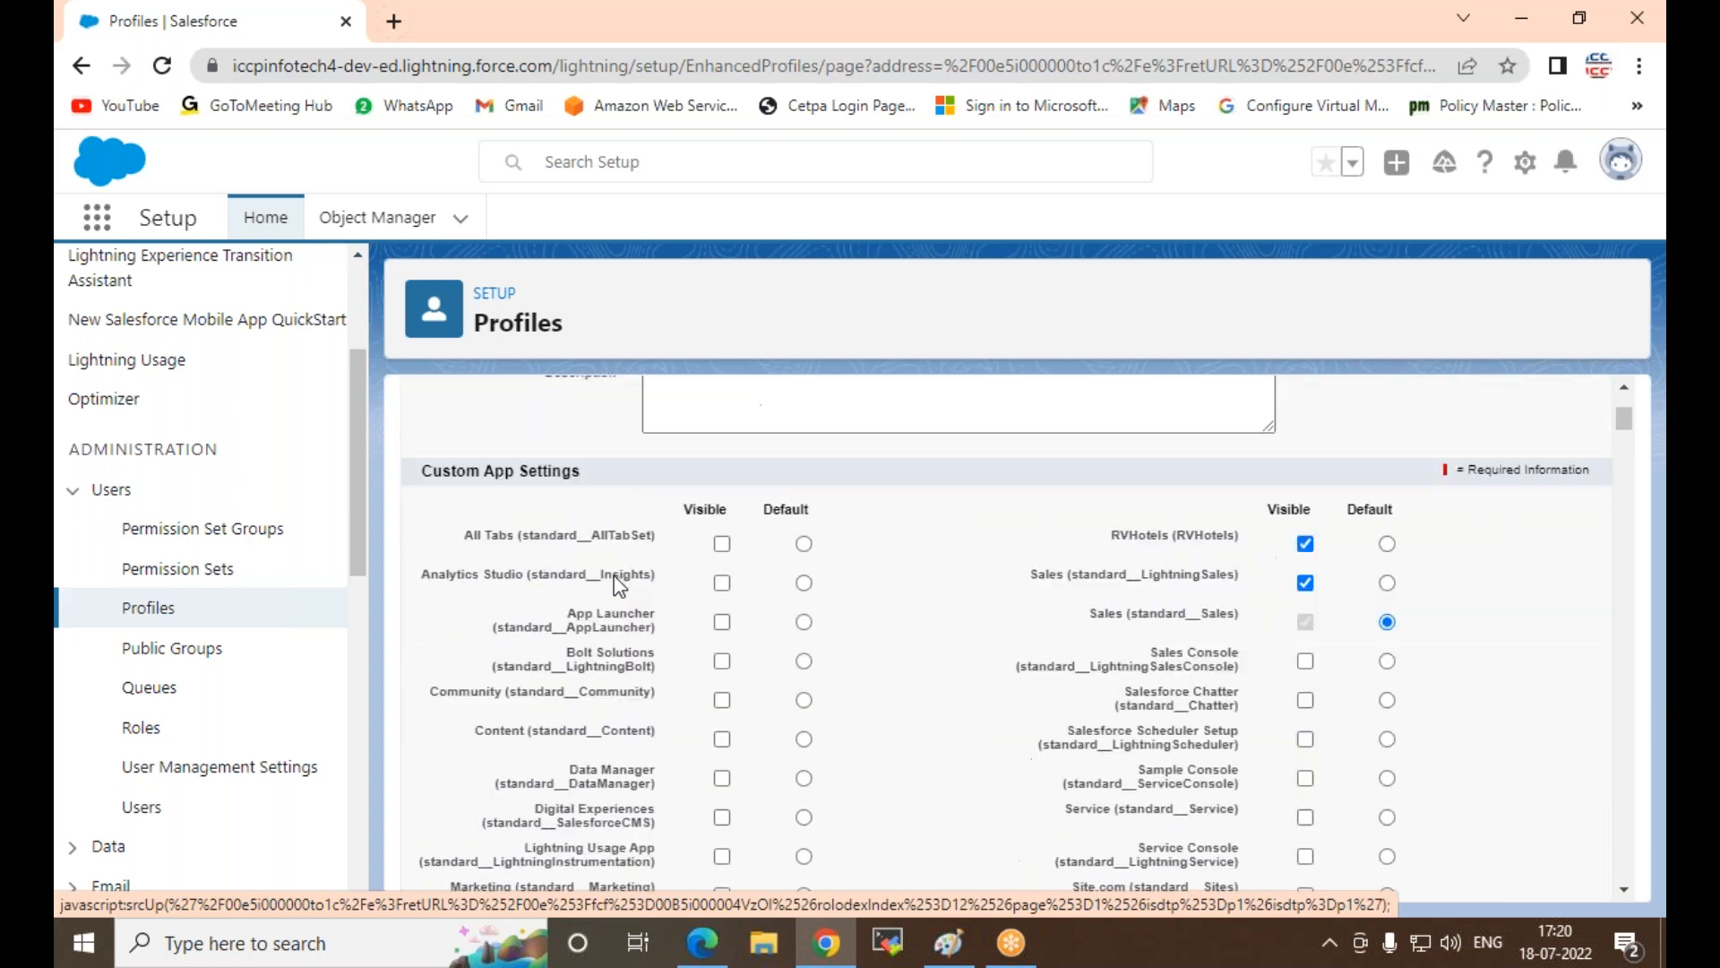
{"action": "scroll", "coordinate": [615, 575], "scroll_direction": "down", "scroll_amount": 5}
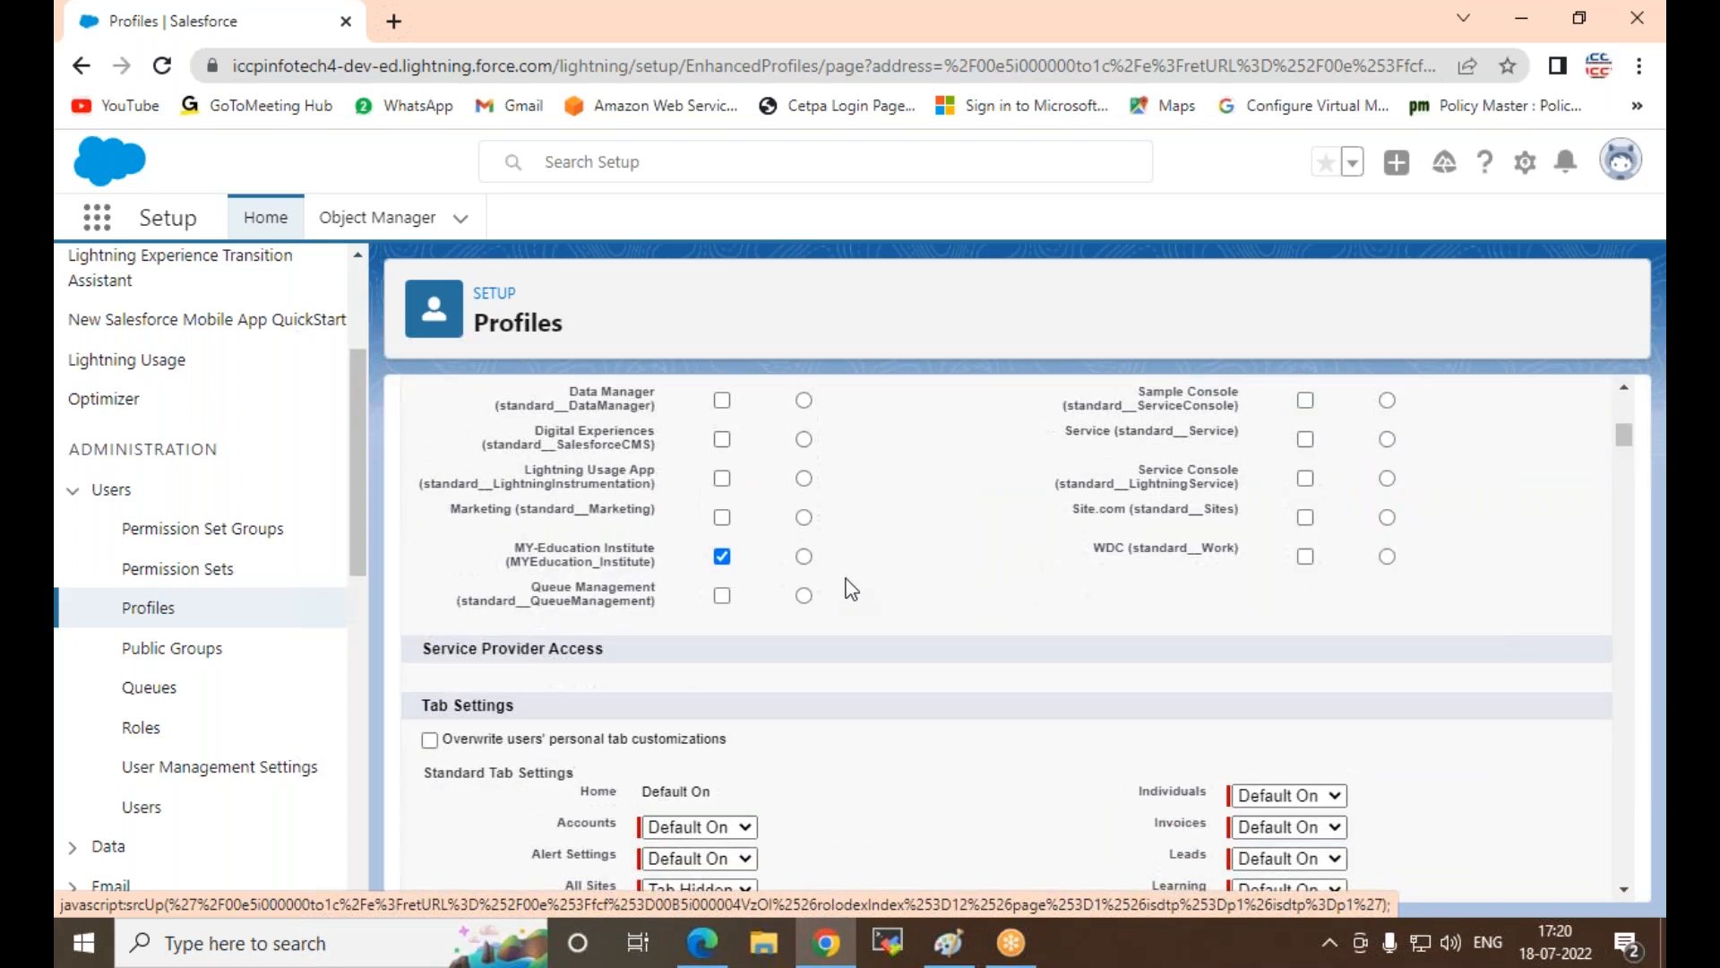
{"action": "scroll", "coordinate": [633, 495], "scroll_direction": "down", "scroll_amount": 2}
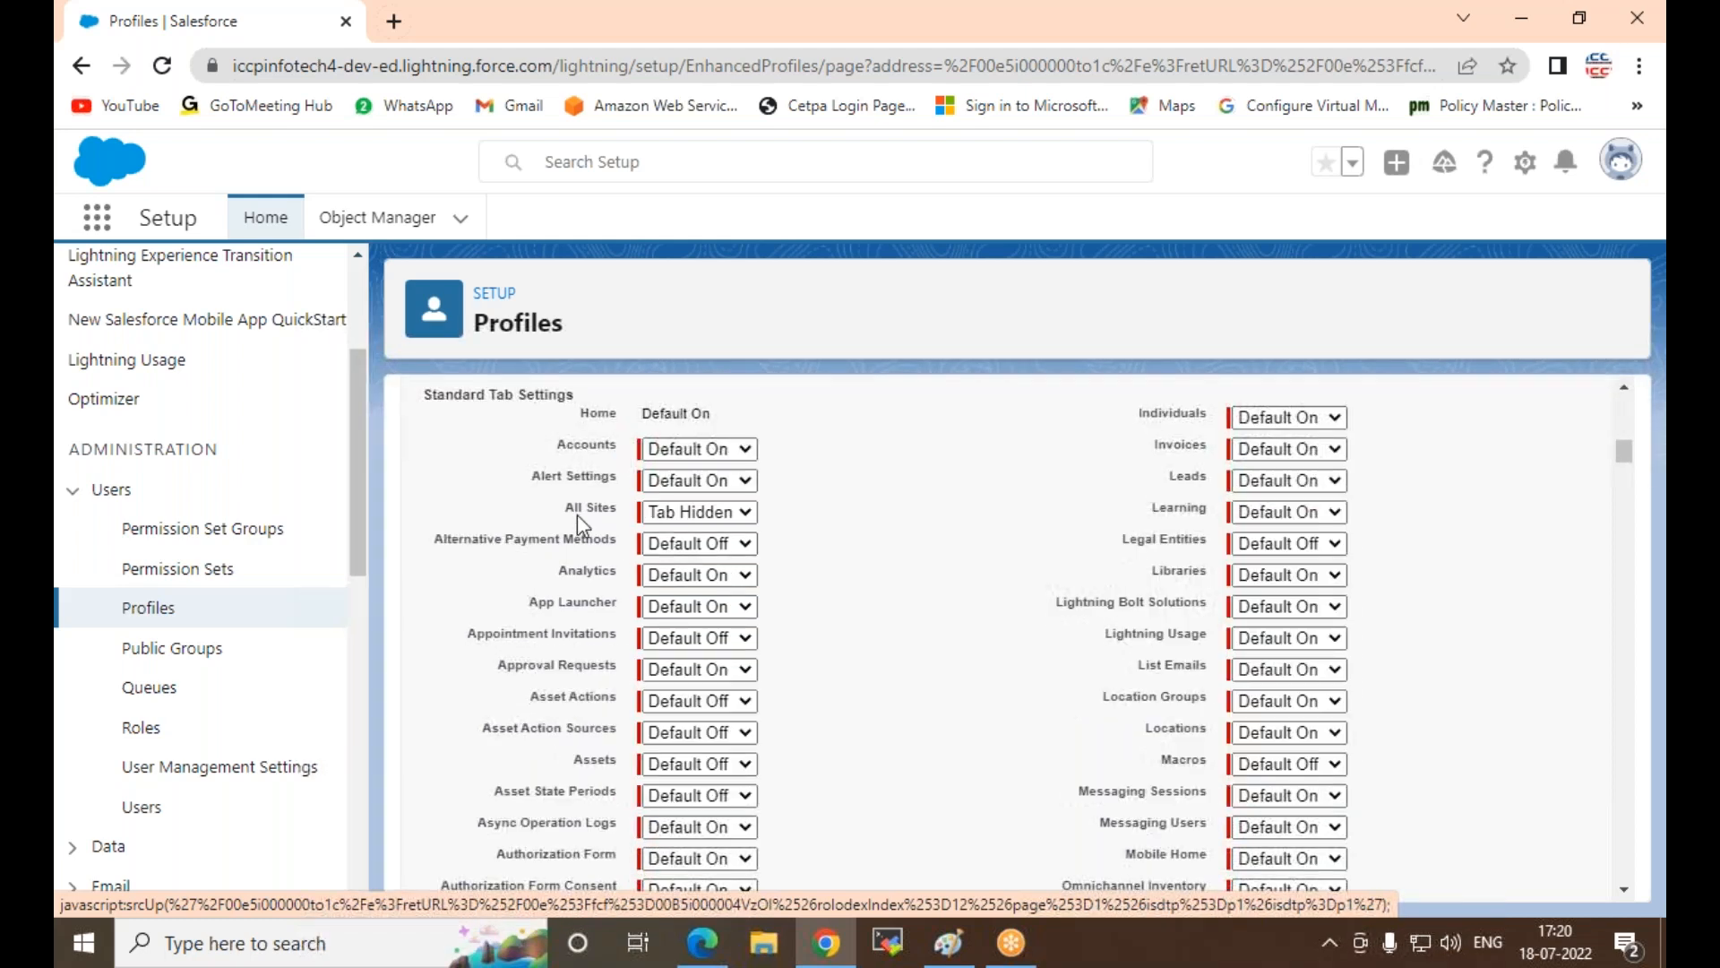
{"action": "scroll", "coordinate": [660, 640], "scroll_direction": "down", "scroll_amount": 1}
{"action": "scroll", "coordinate": [591, 717], "scroll_direction": "down", "scroll_amount": 8}
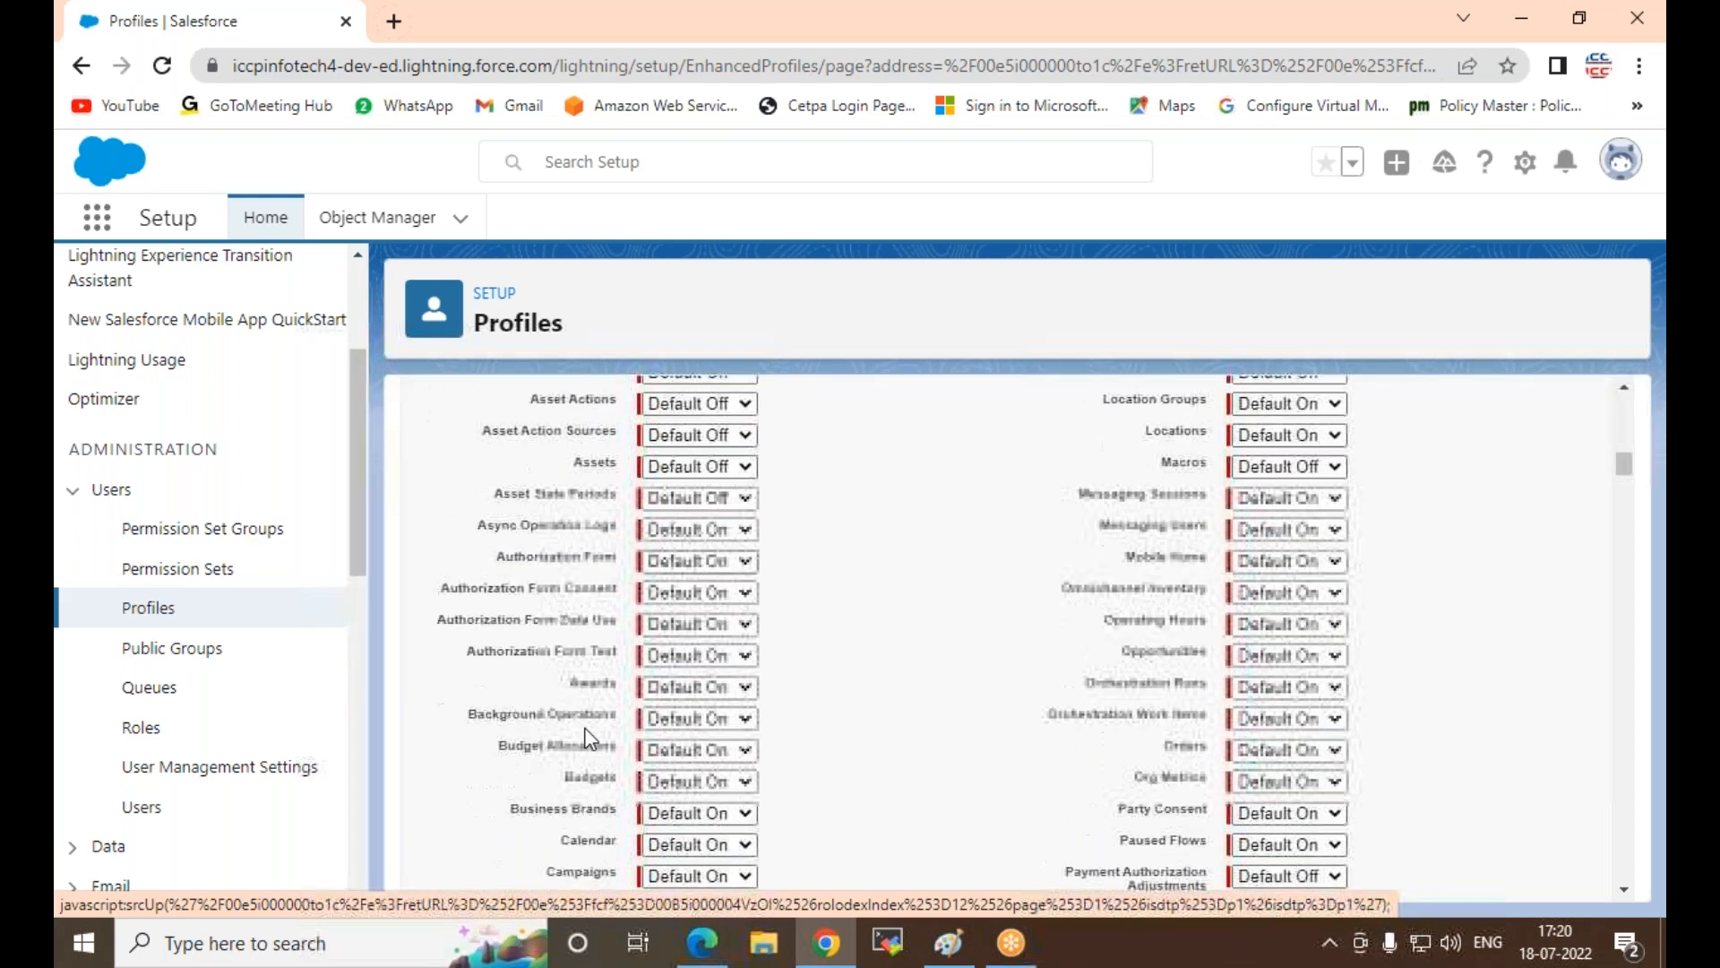
{"action": "scroll", "coordinate": [591, 717], "scroll_direction": "down", "scroll_amount": 6}
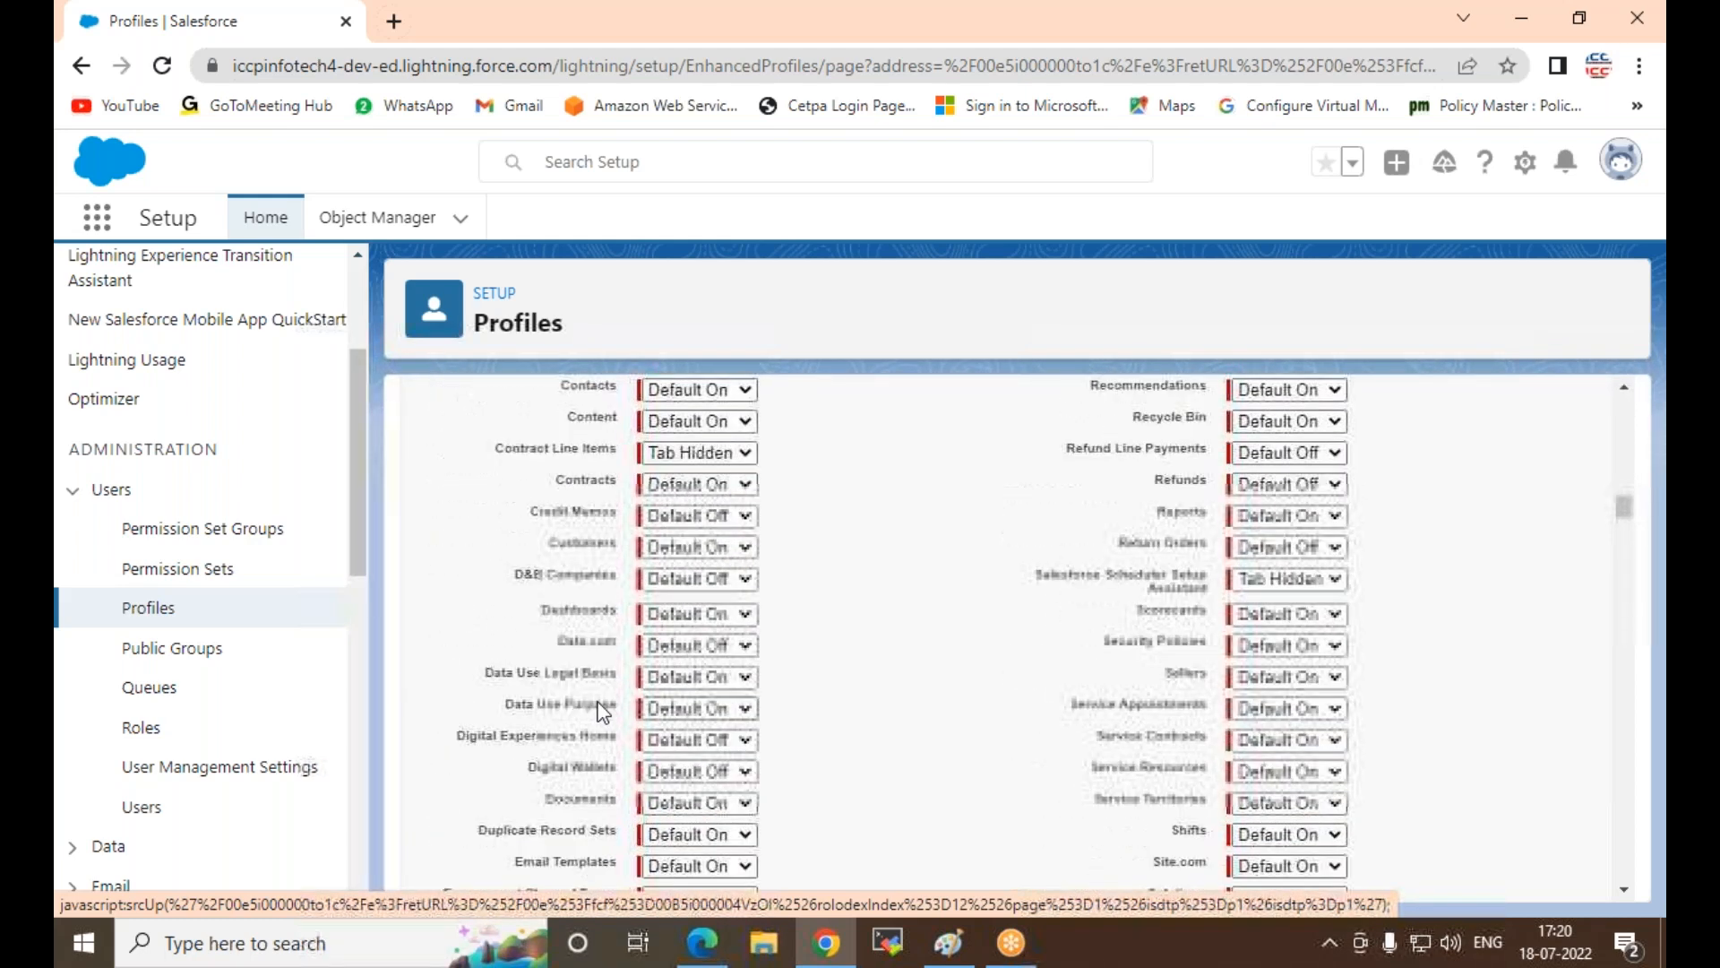
{"action": "scroll", "coordinate": [645, 650], "scroll_direction": "down", "scroll_amount": 5}
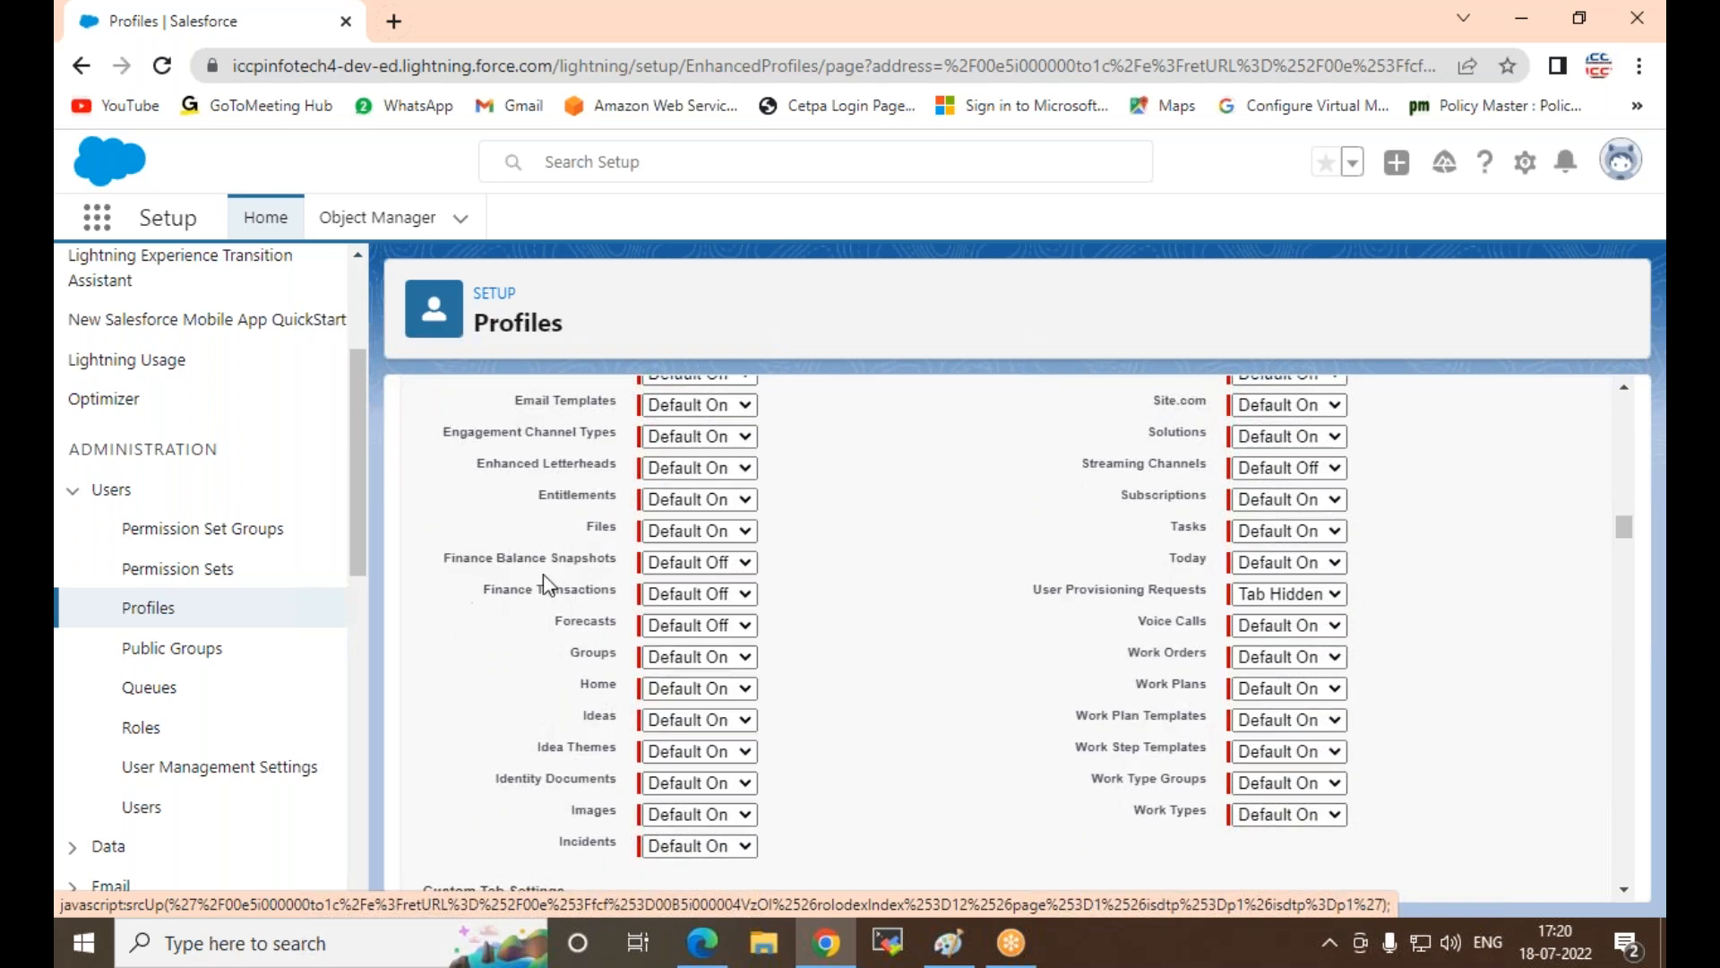
{"action": "scroll", "coordinate": [1109, 563], "scroll_direction": "down", "scroll_amount": 6}
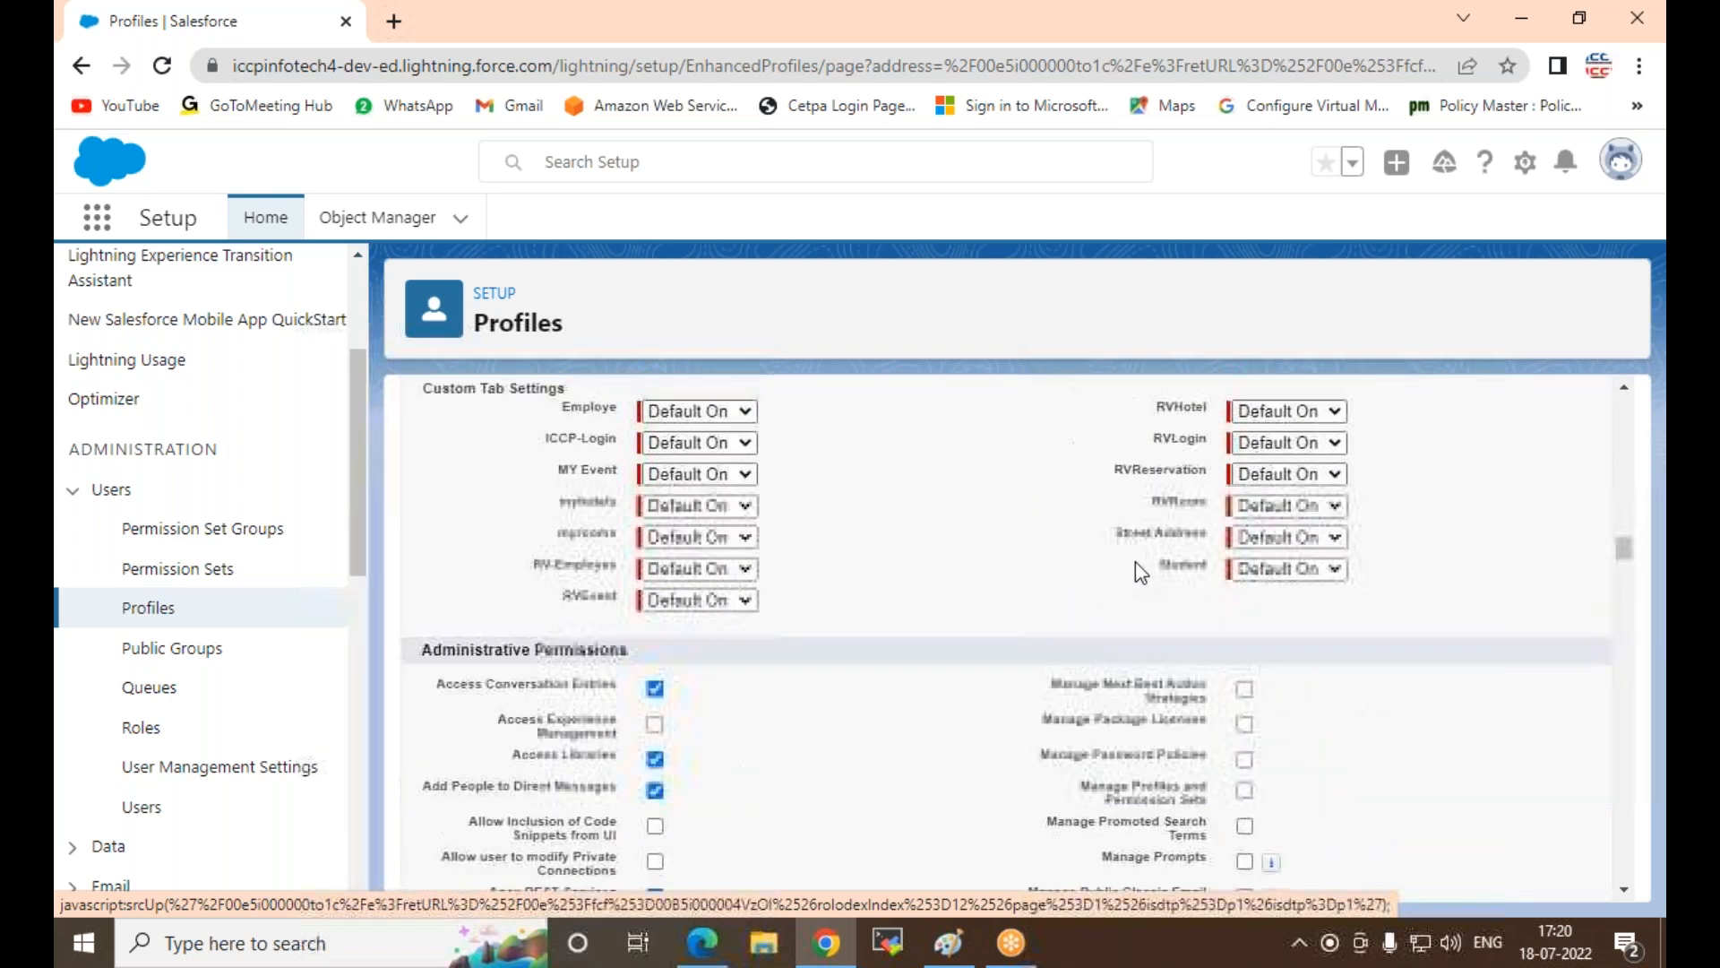
{"action": "scroll", "coordinate": [879, 702], "scroll_direction": "down", "scroll_amount": 3}
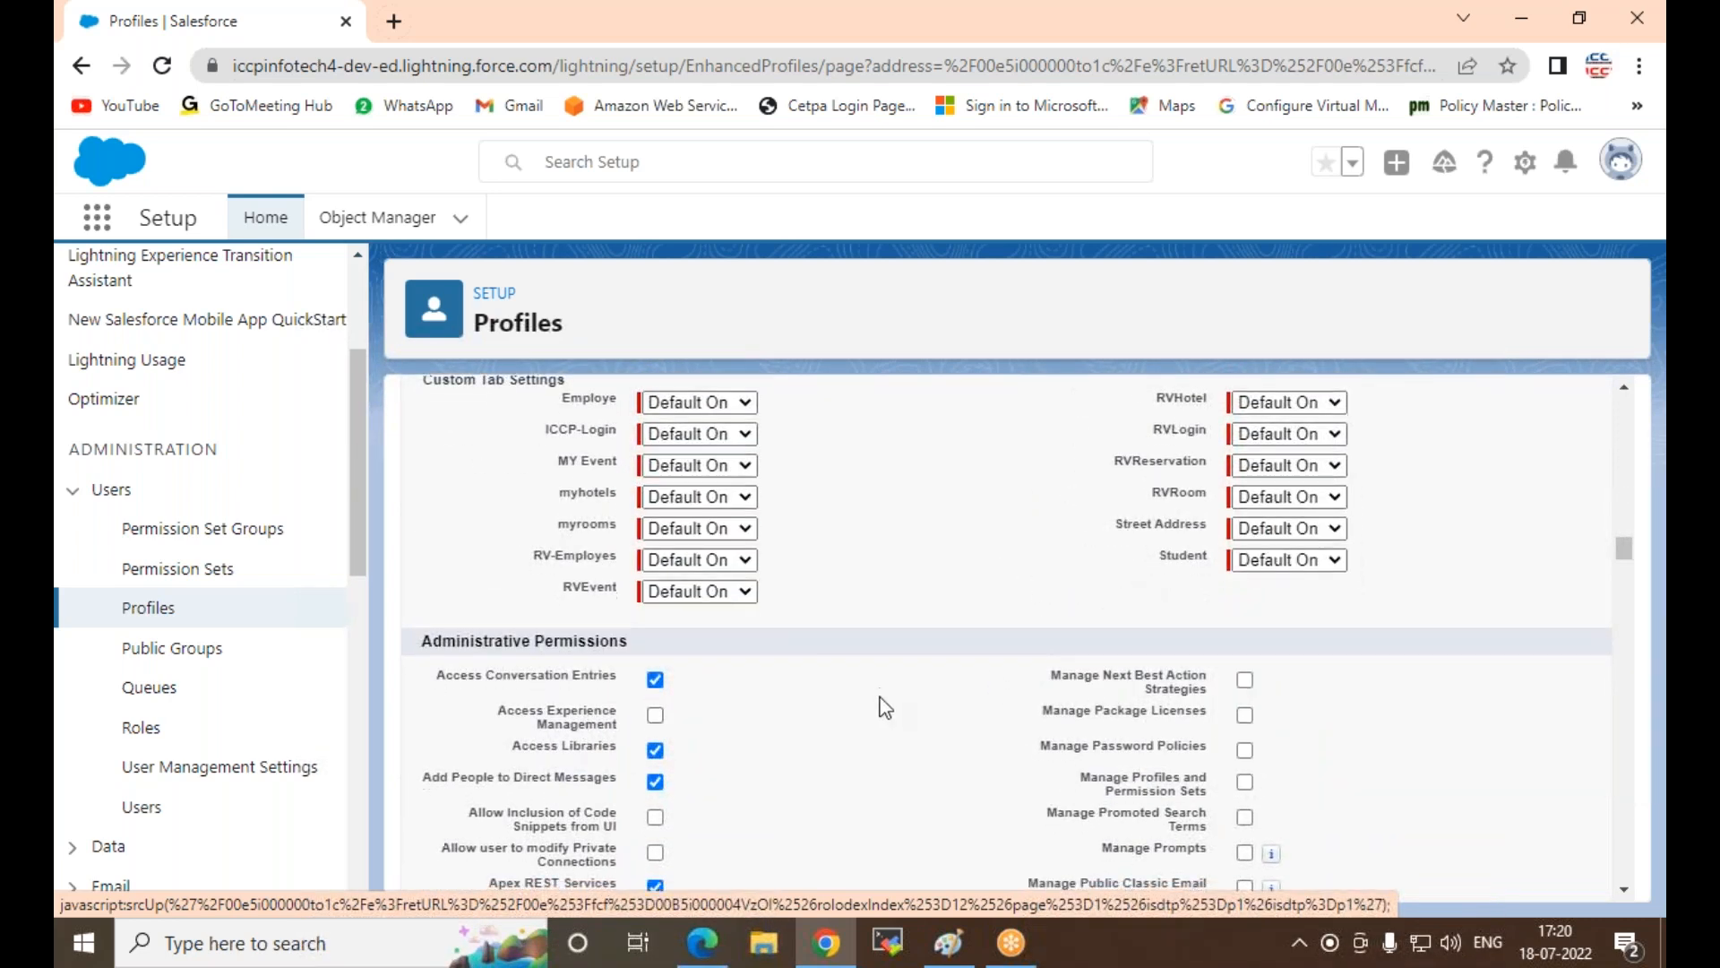
{"action": "scroll", "coordinate": [583, 734], "scroll_direction": "down", "scroll_amount": 2}
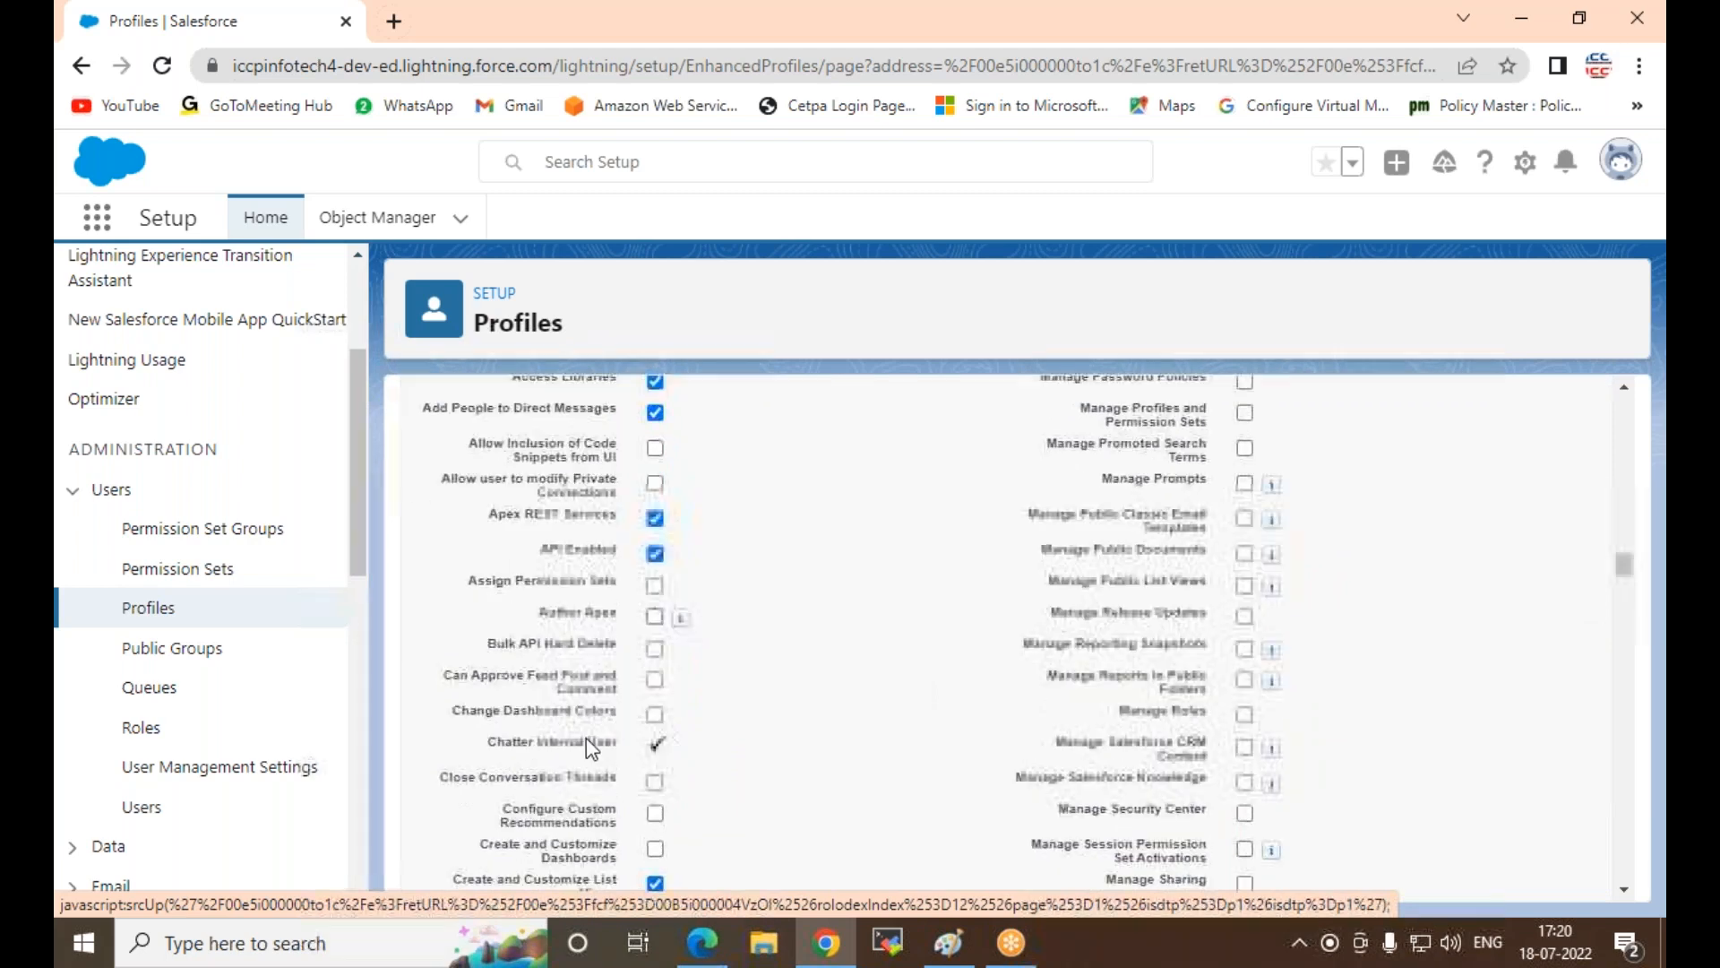
{"action": "scroll", "coordinate": [986, 712], "scroll_direction": "down", "scroll_amount": 6}
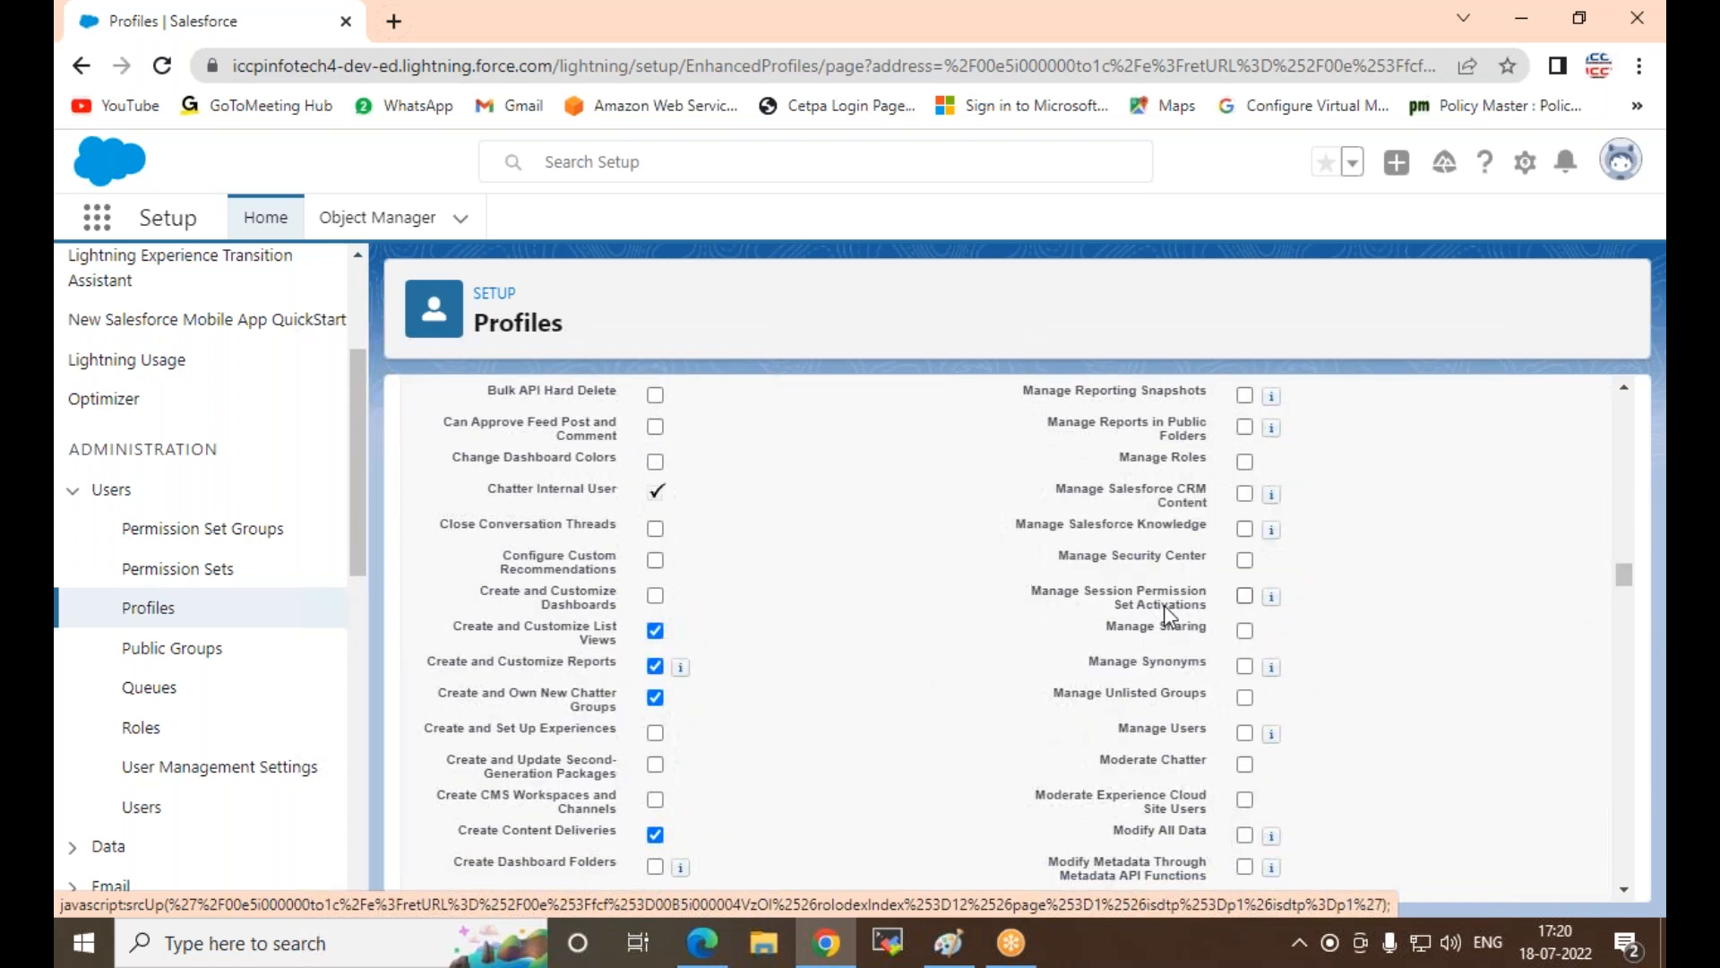
{"action": "scroll", "coordinate": [1172, 703], "scroll_direction": "down", "scroll_amount": 4}
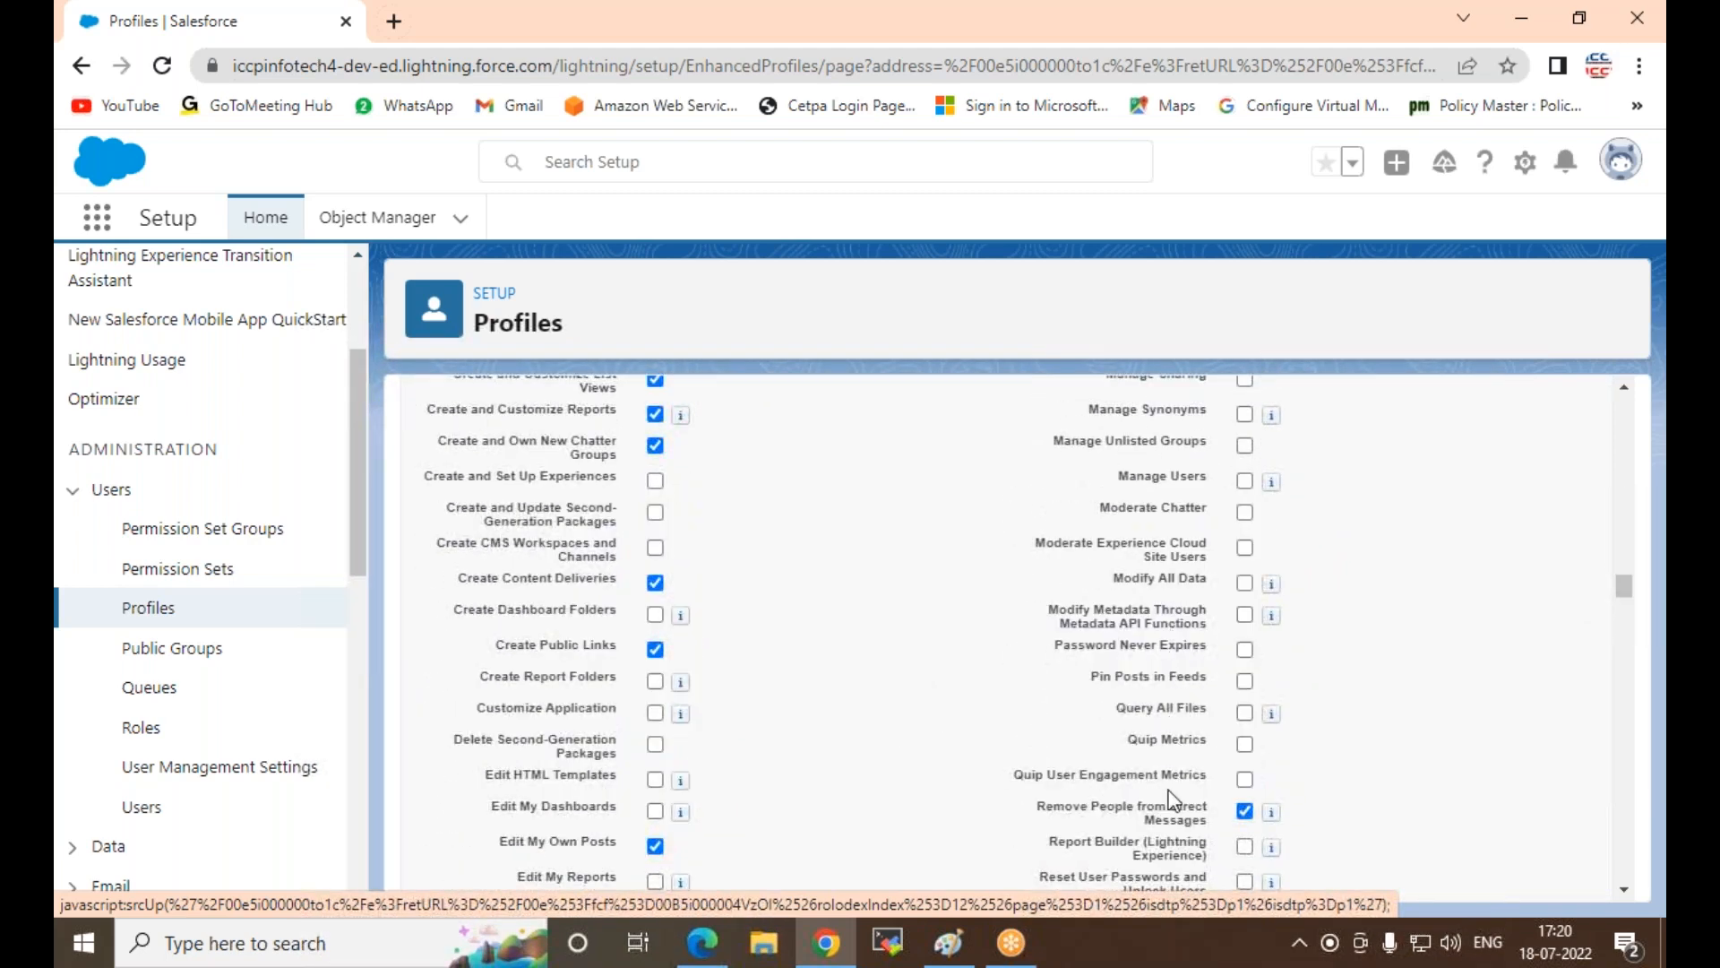
{"action": "scroll", "coordinate": [1165, 785], "scroll_direction": "down", "scroll_amount": 2}
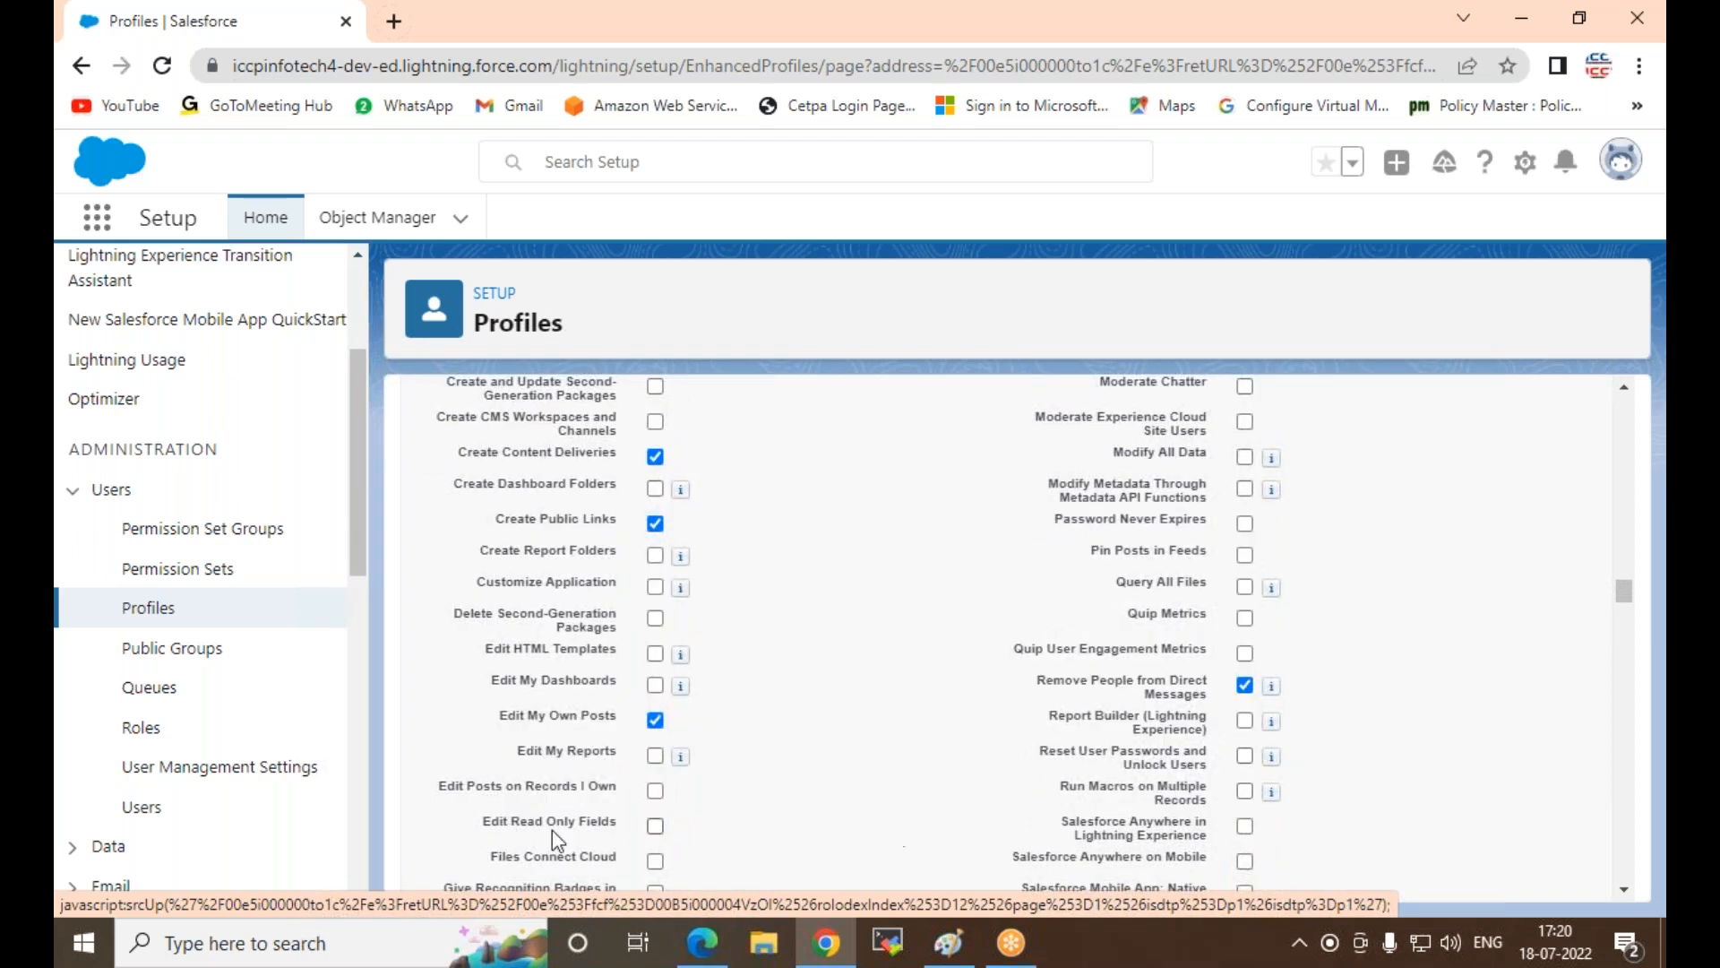
{"action": "scroll", "coordinate": [570, 819], "scroll_direction": "down", "scroll_amount": 4}
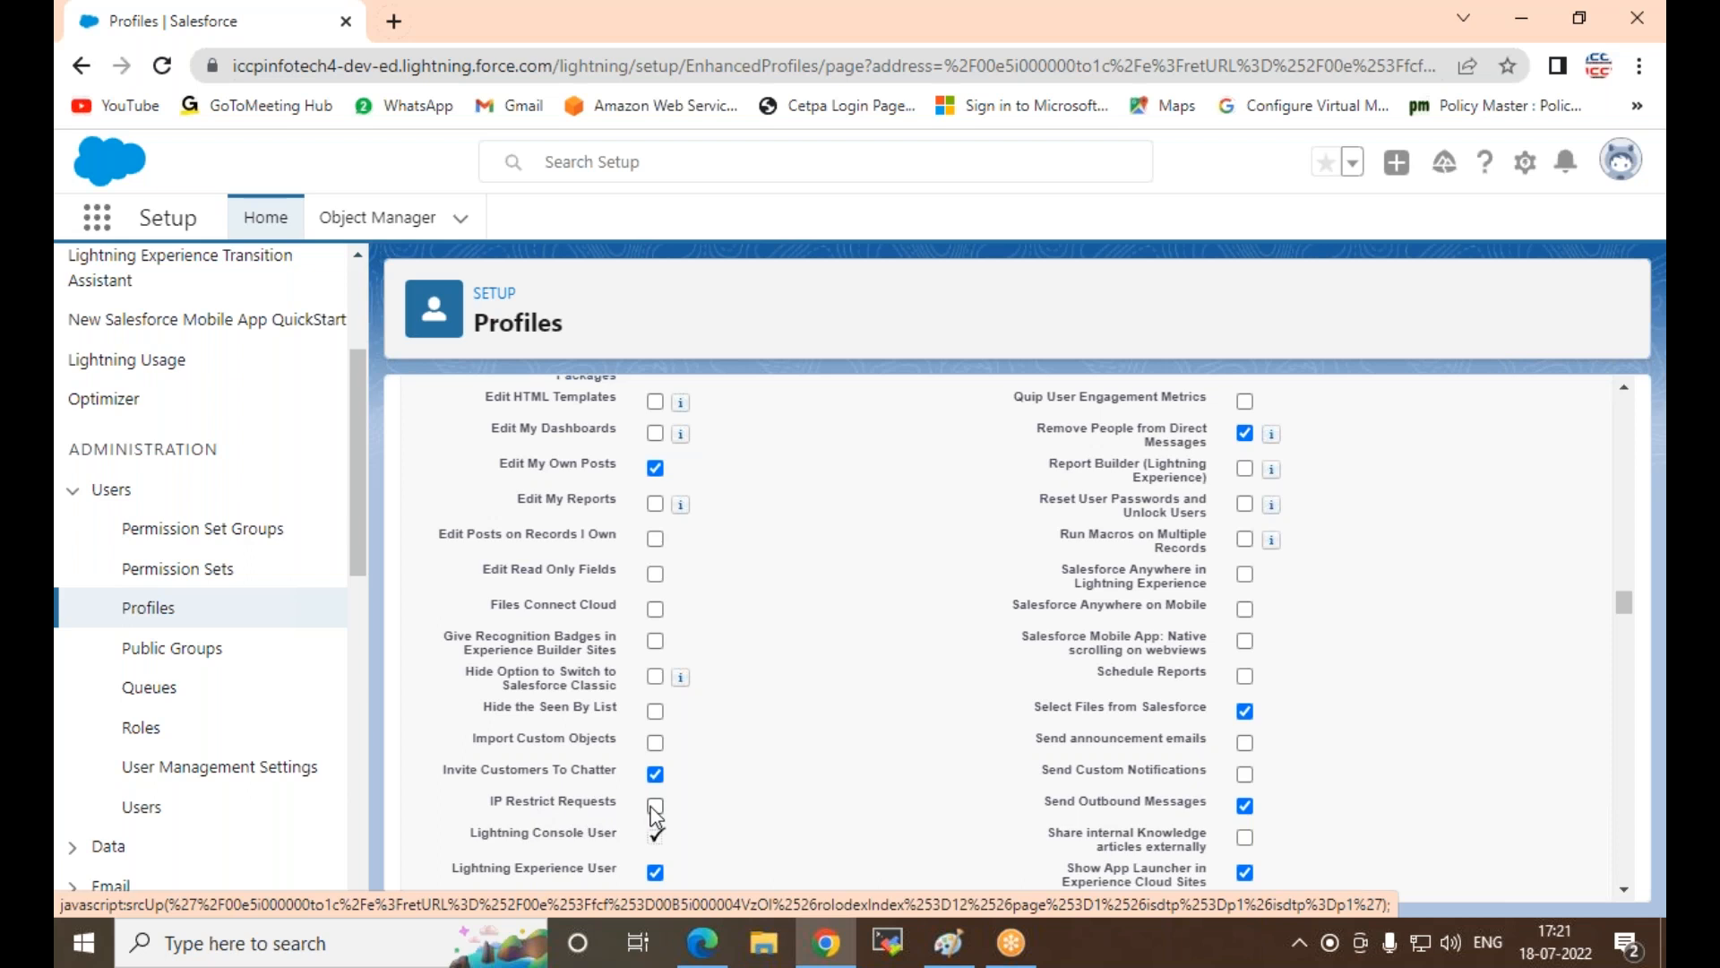
{"action": "left_click", "coordinate": [655, 806]}
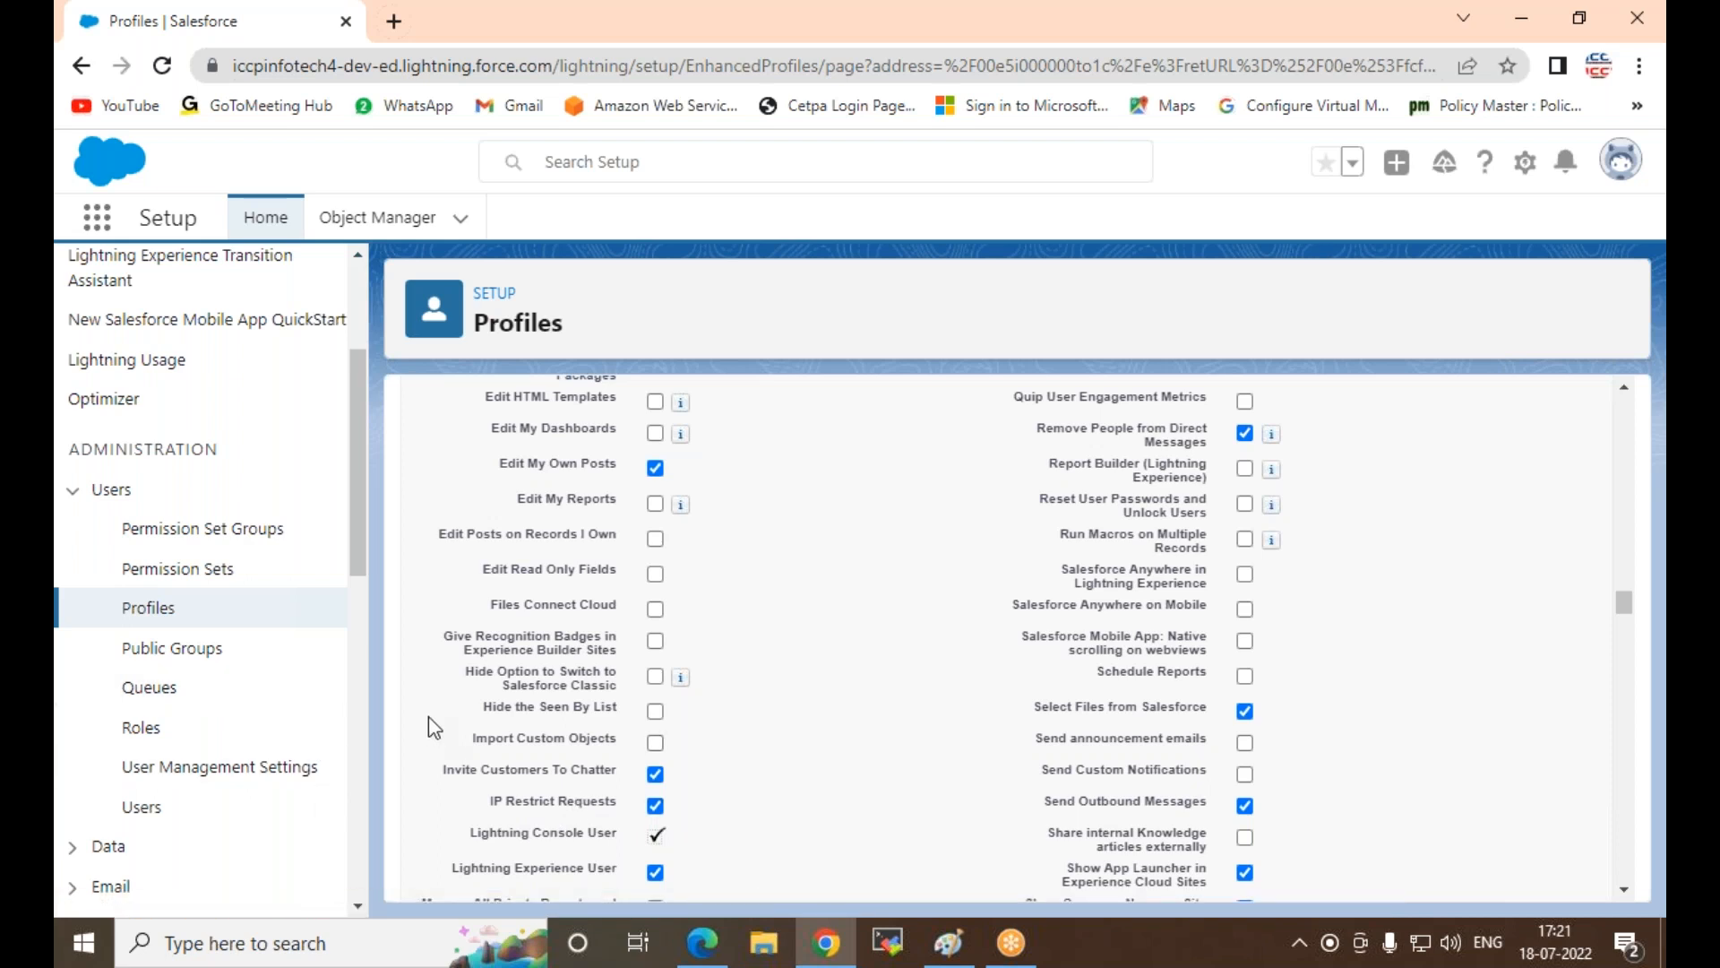
{"action": "scroll", "coordinate": [881, 510], "scroll_direction": "up", "scroll_amount": 20}
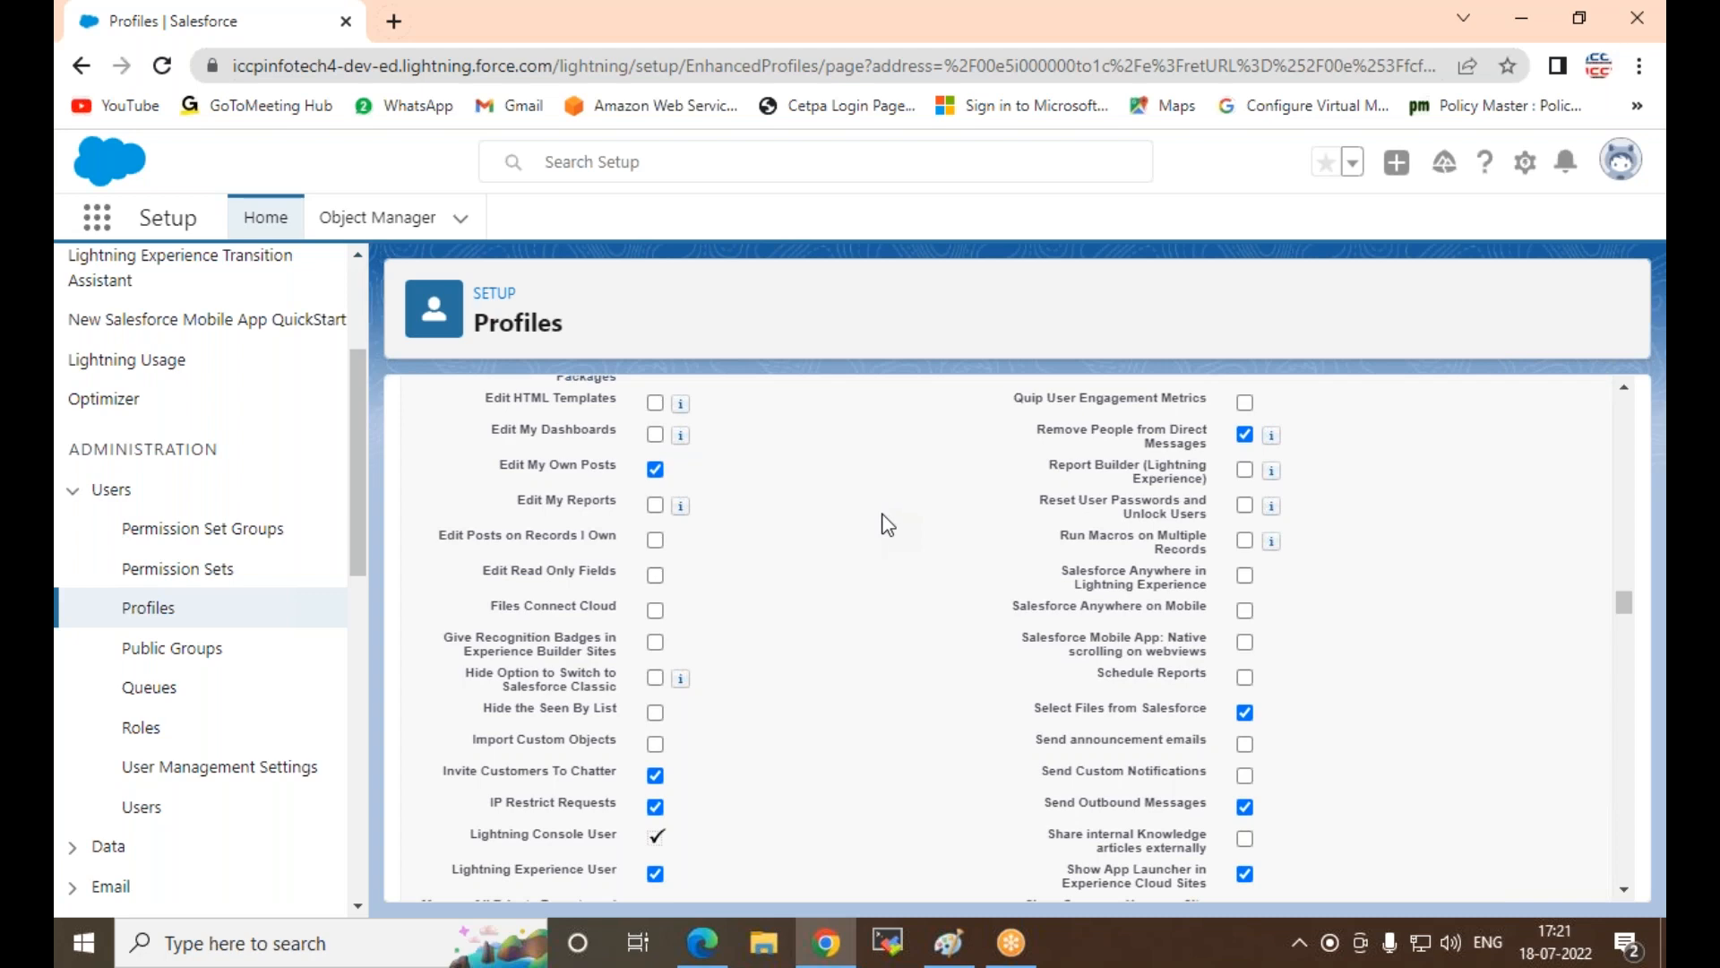
{"action": "scroll", "coordinate": [867, 668], "scroll_direction": "up", "scroll_amount": 10}
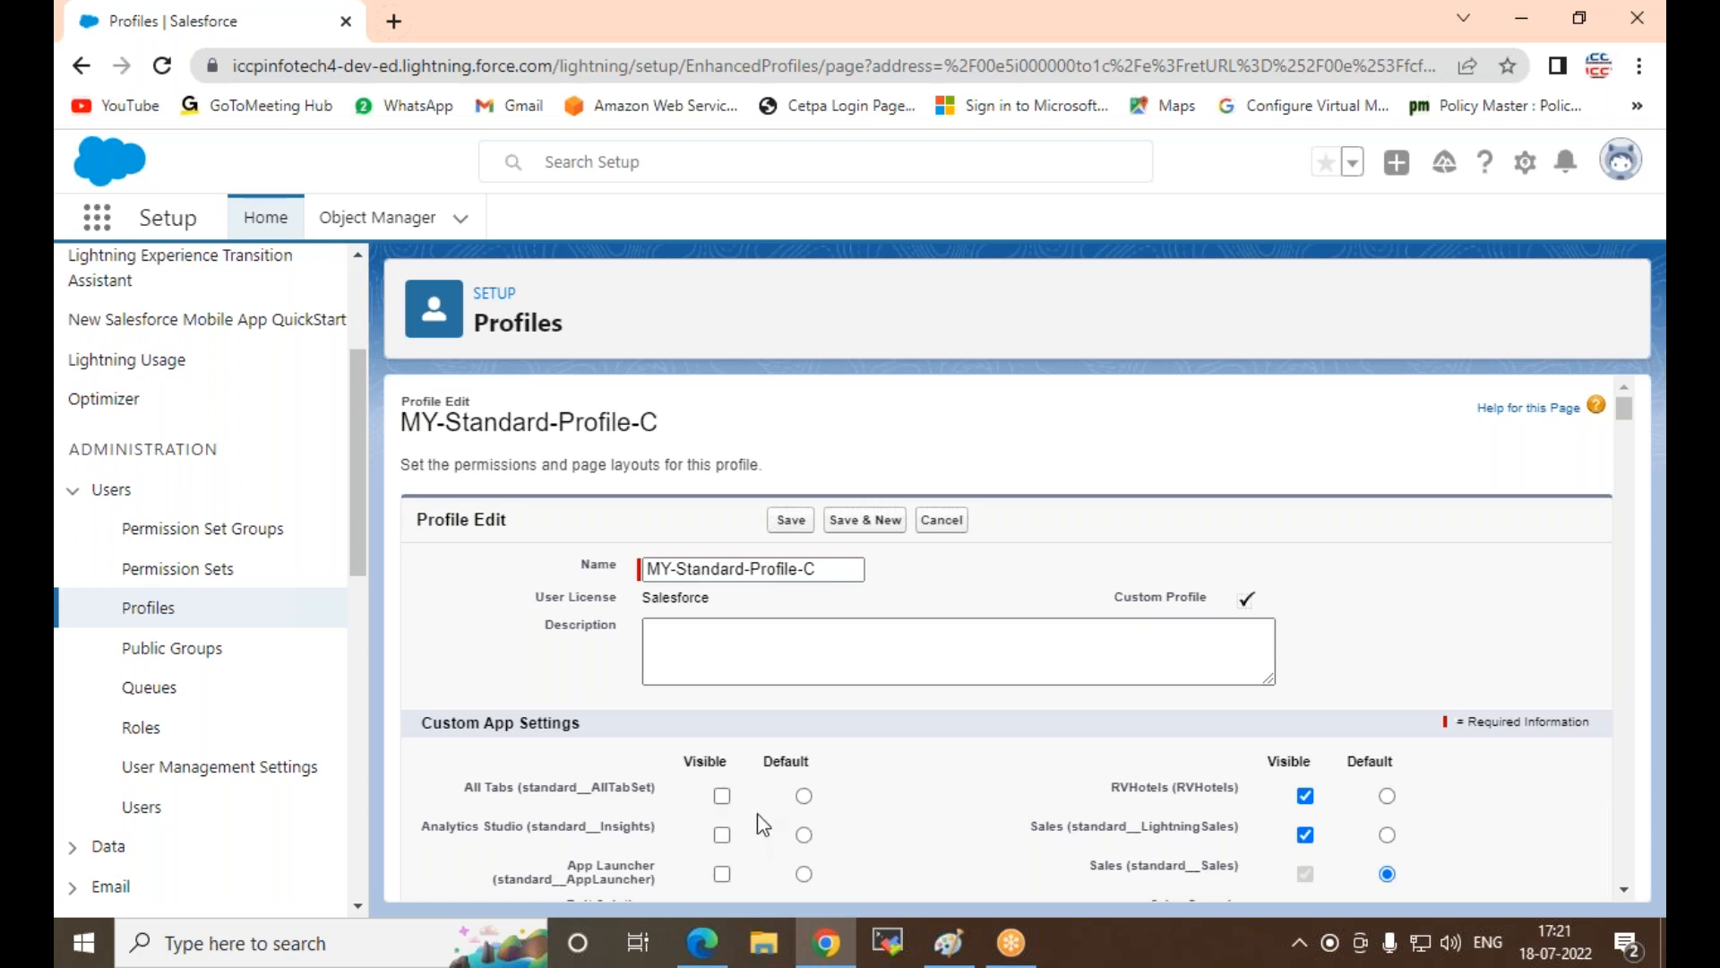
{"action": "scroll", "coordinate": [207, 772], "scroll_direction": "down", "scroll_amount": 3}
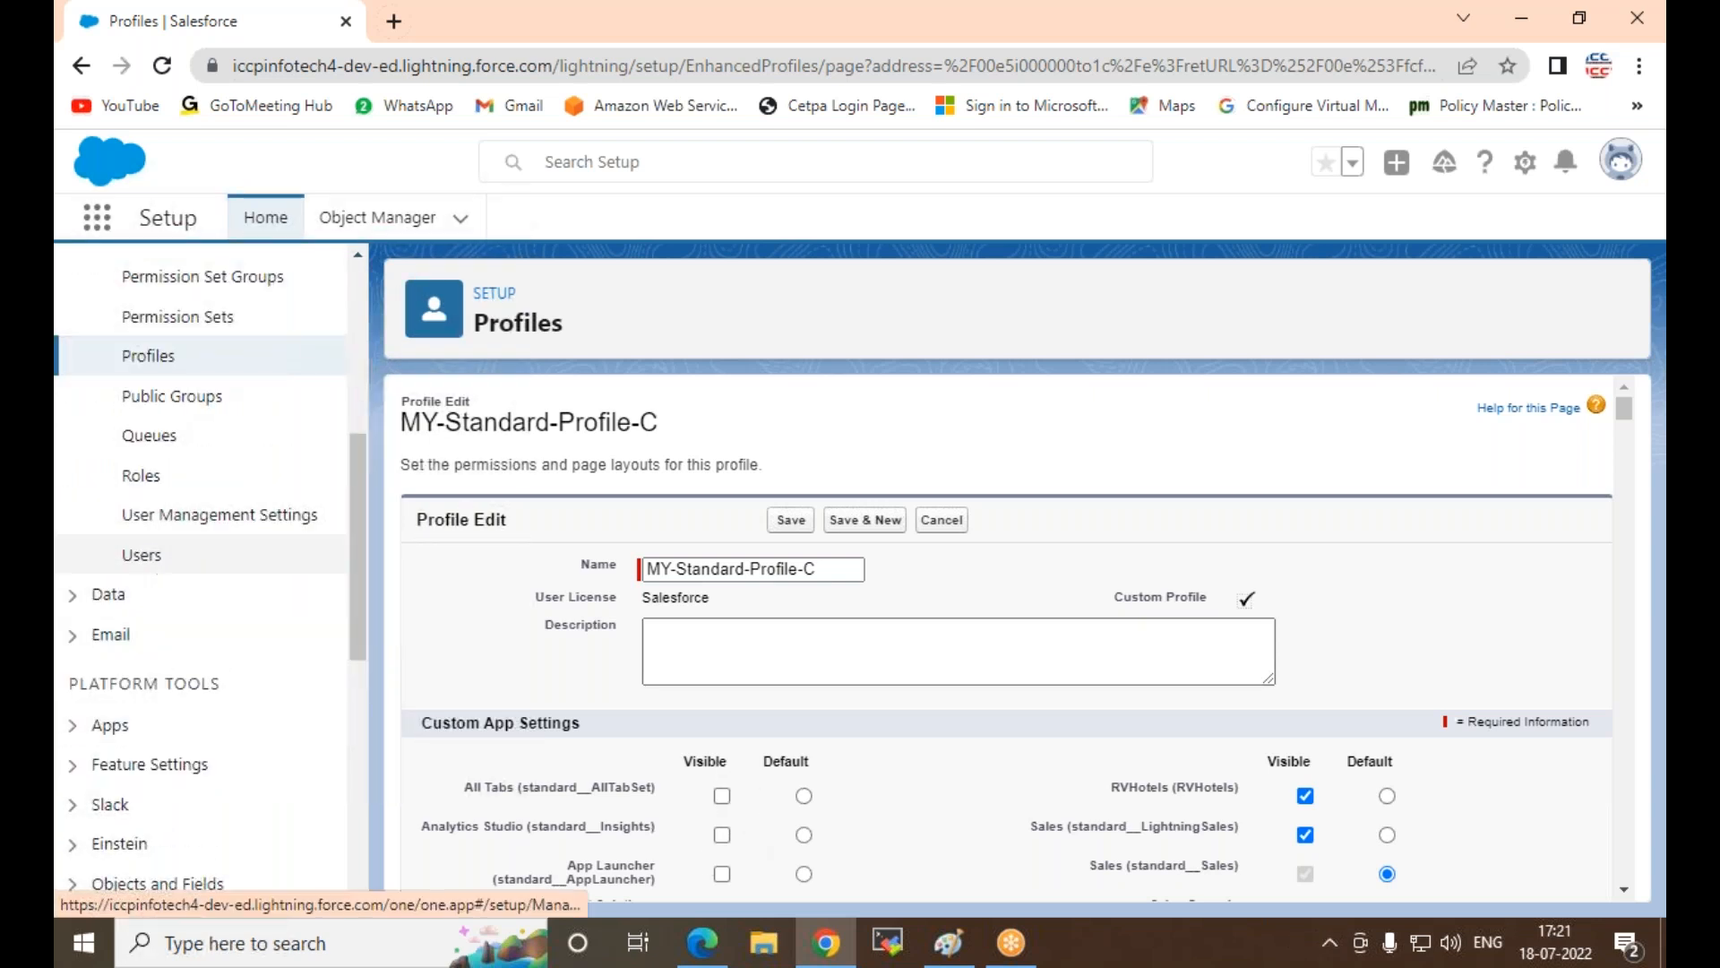
Change the user's profile from MY-Standard-Profile-C to Project1-Ast-system-admin and save
{"action": "left_click", "coordinate": [148, 555]}
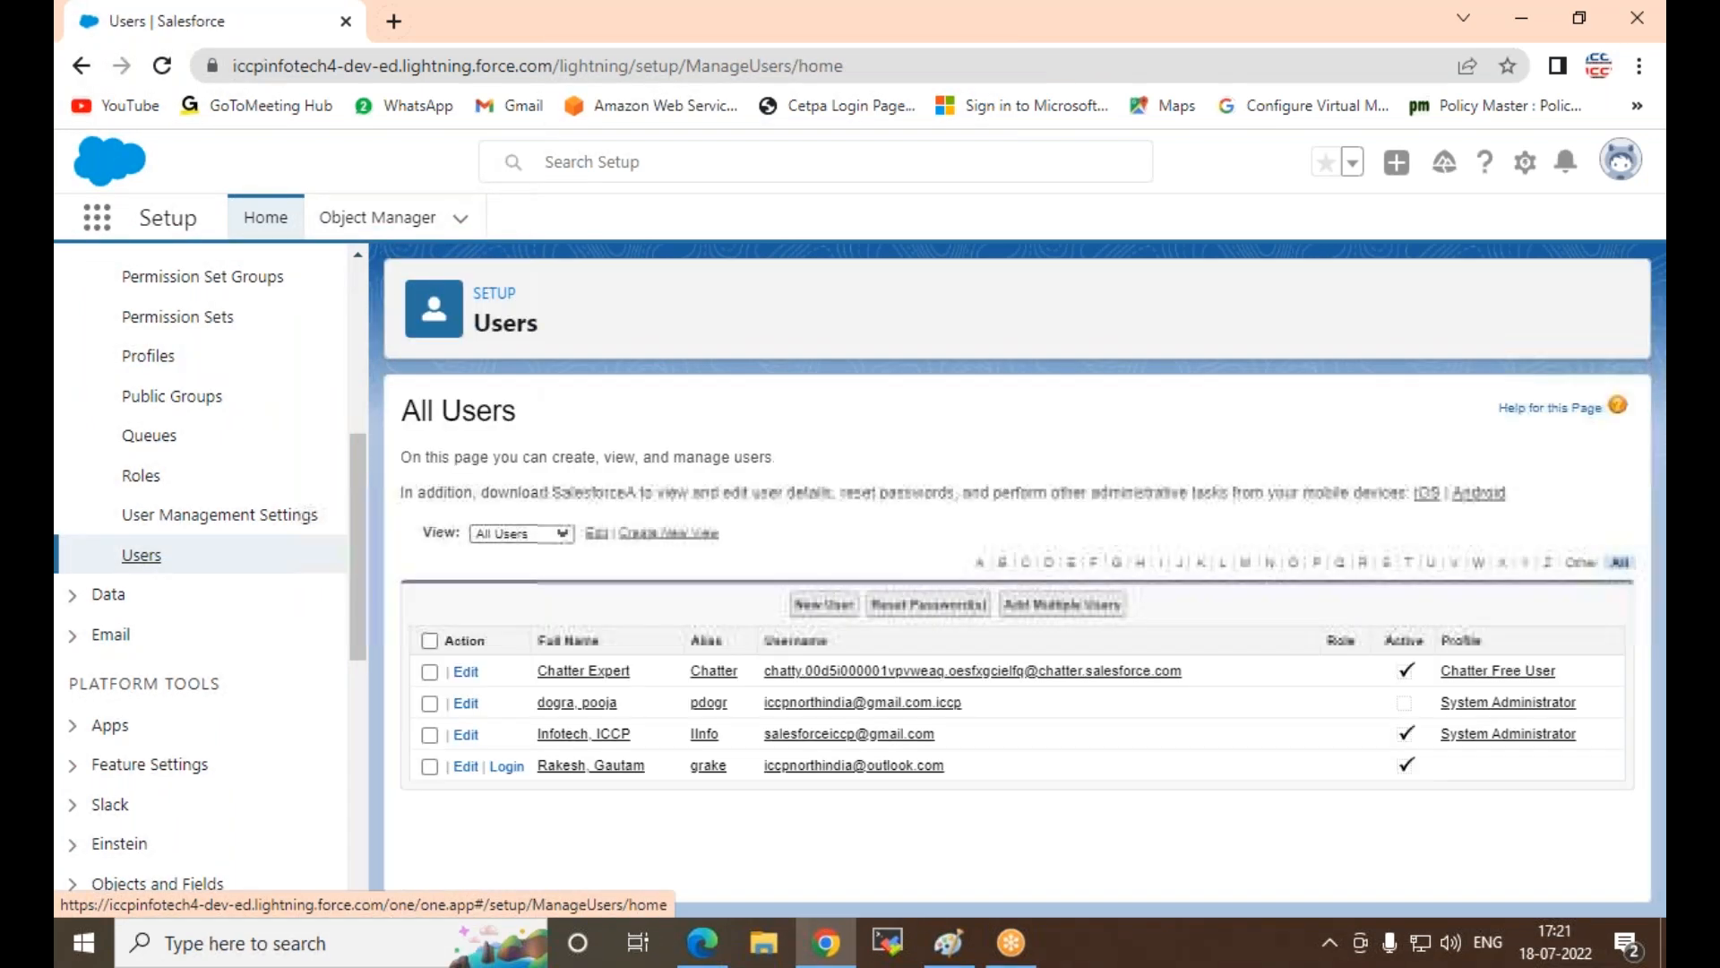
{"action": "scroll", "coordinate": [485, 681], "scroll_direction": "down", "scroll_amount": 2}
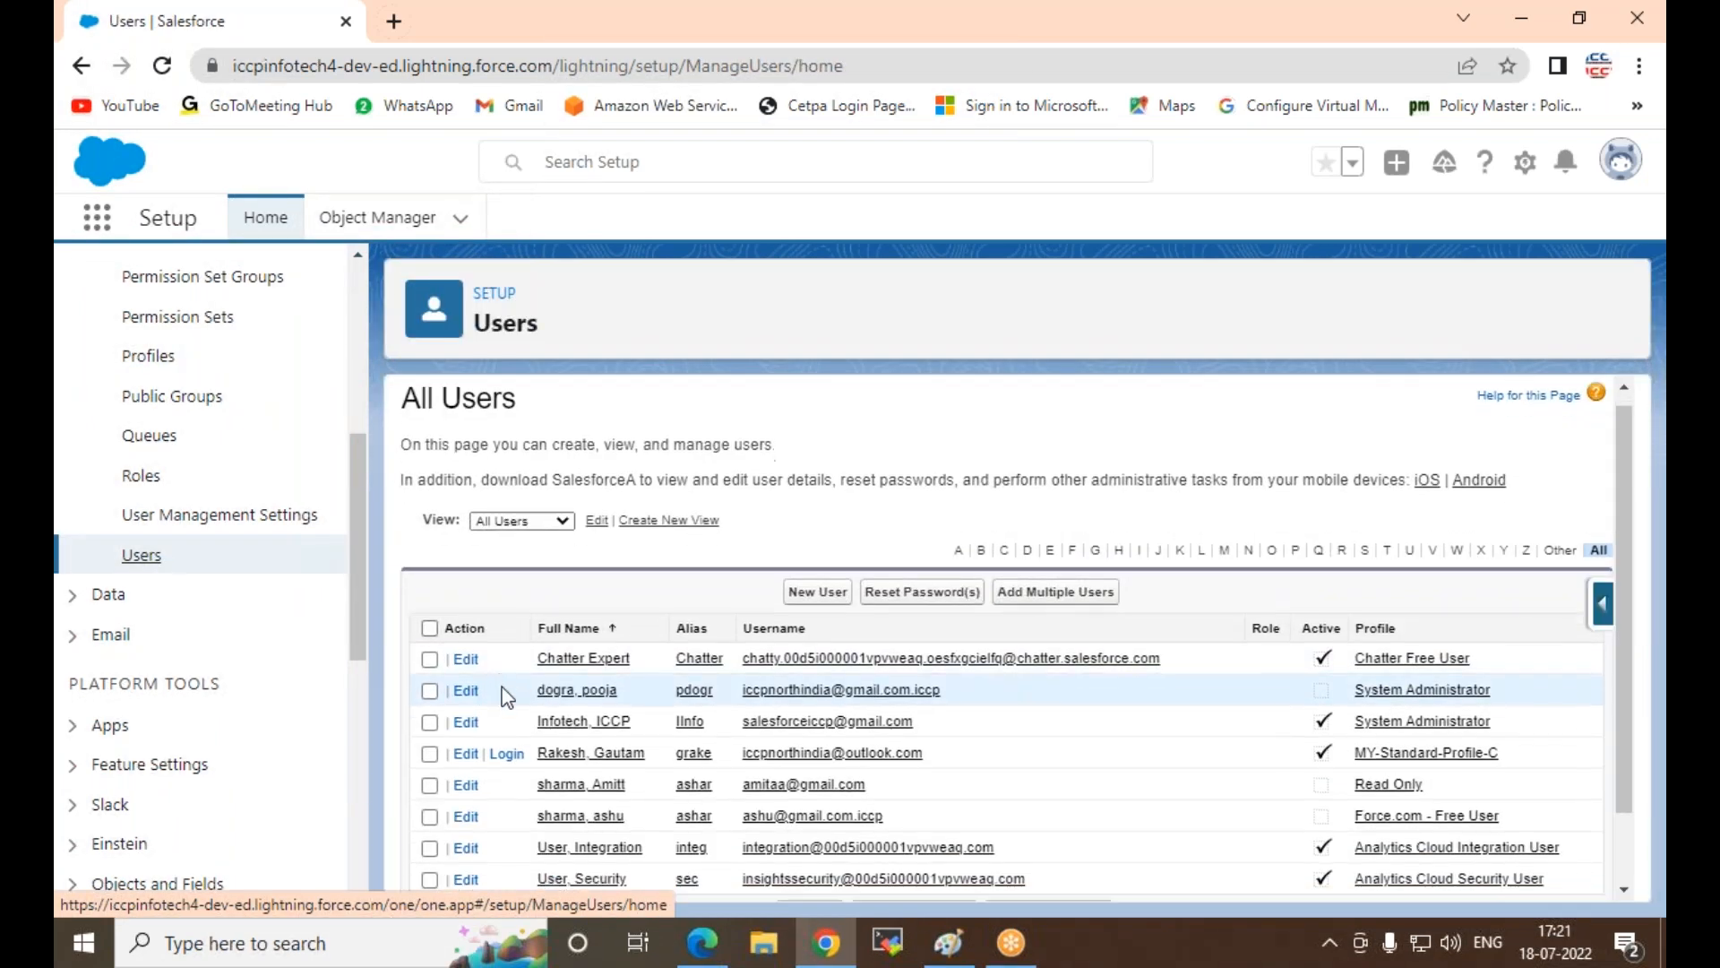
{"action": "left_click", "coordinate": [454, 669]}
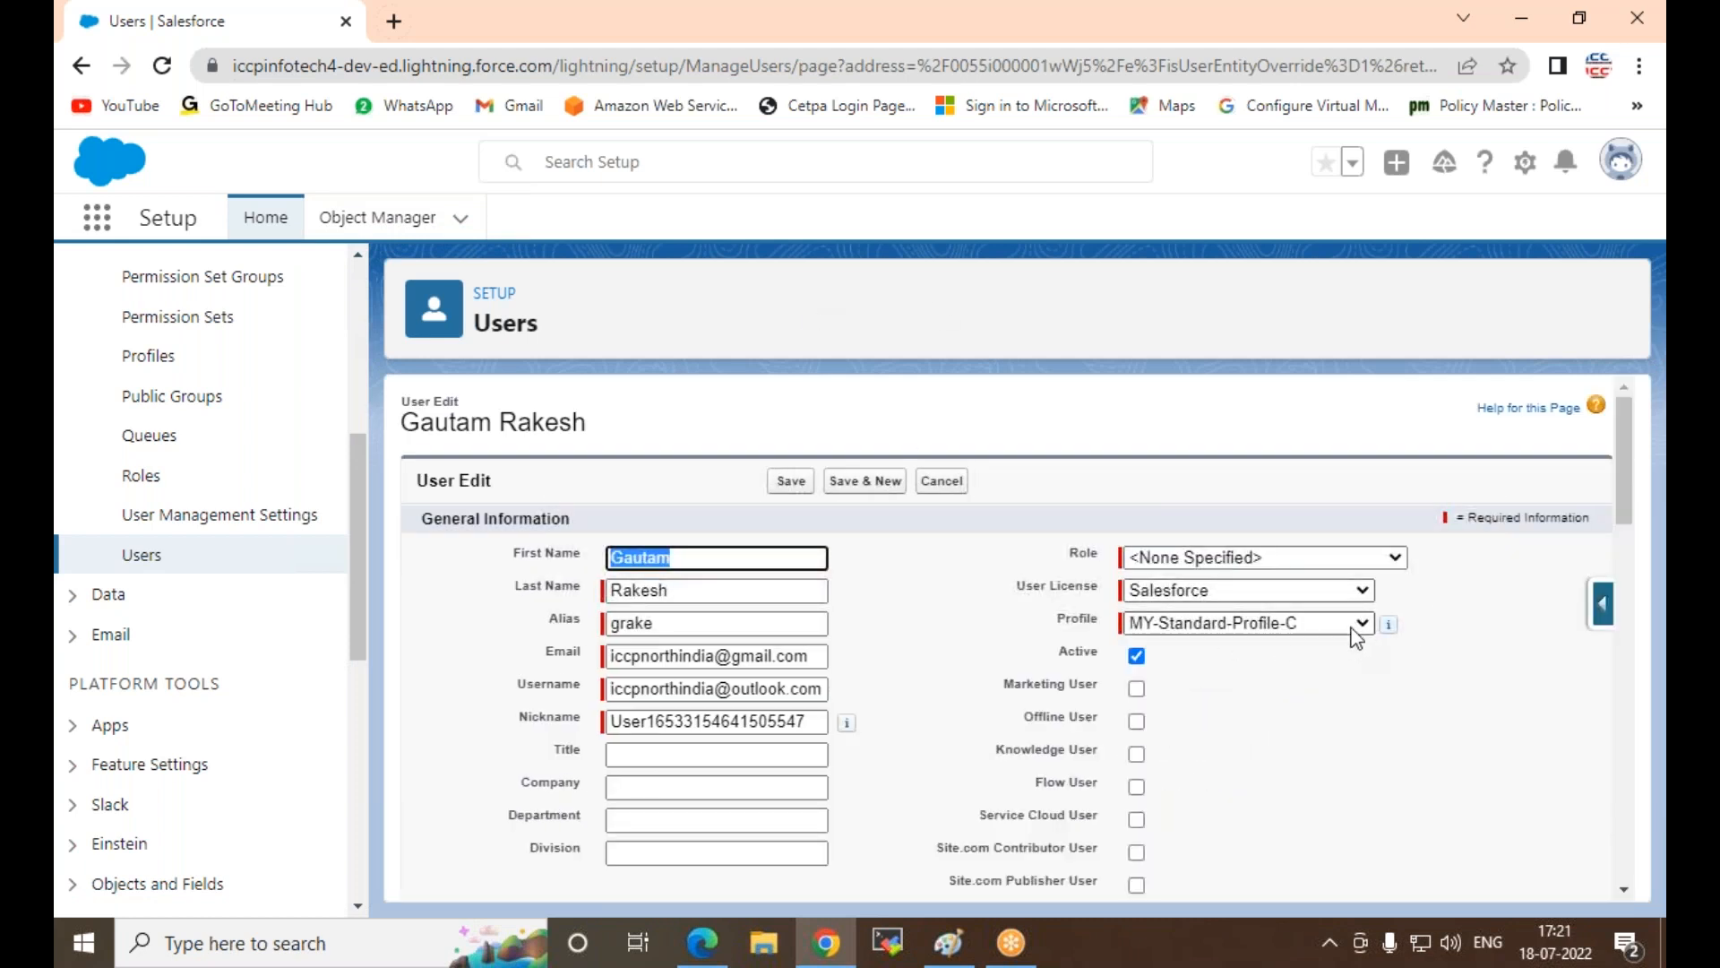
{"action": "left_click", "coordinate": [1350, 624]}
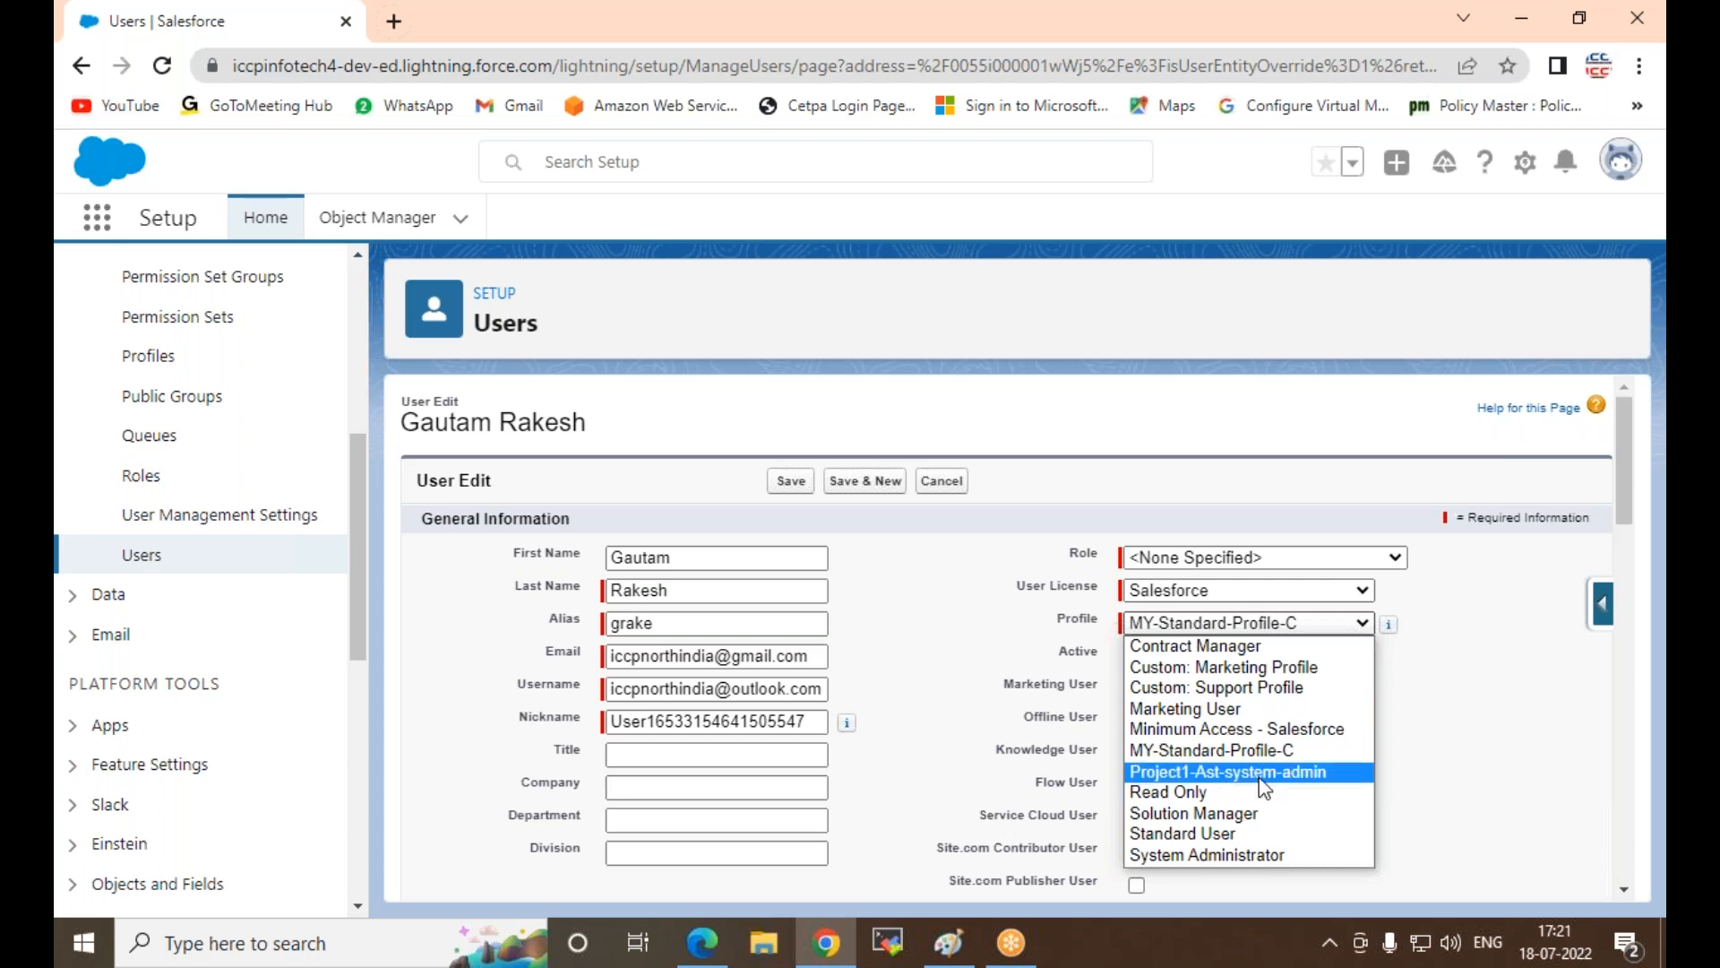
{"action": "left_click", "coordinate": [1261, 773]}
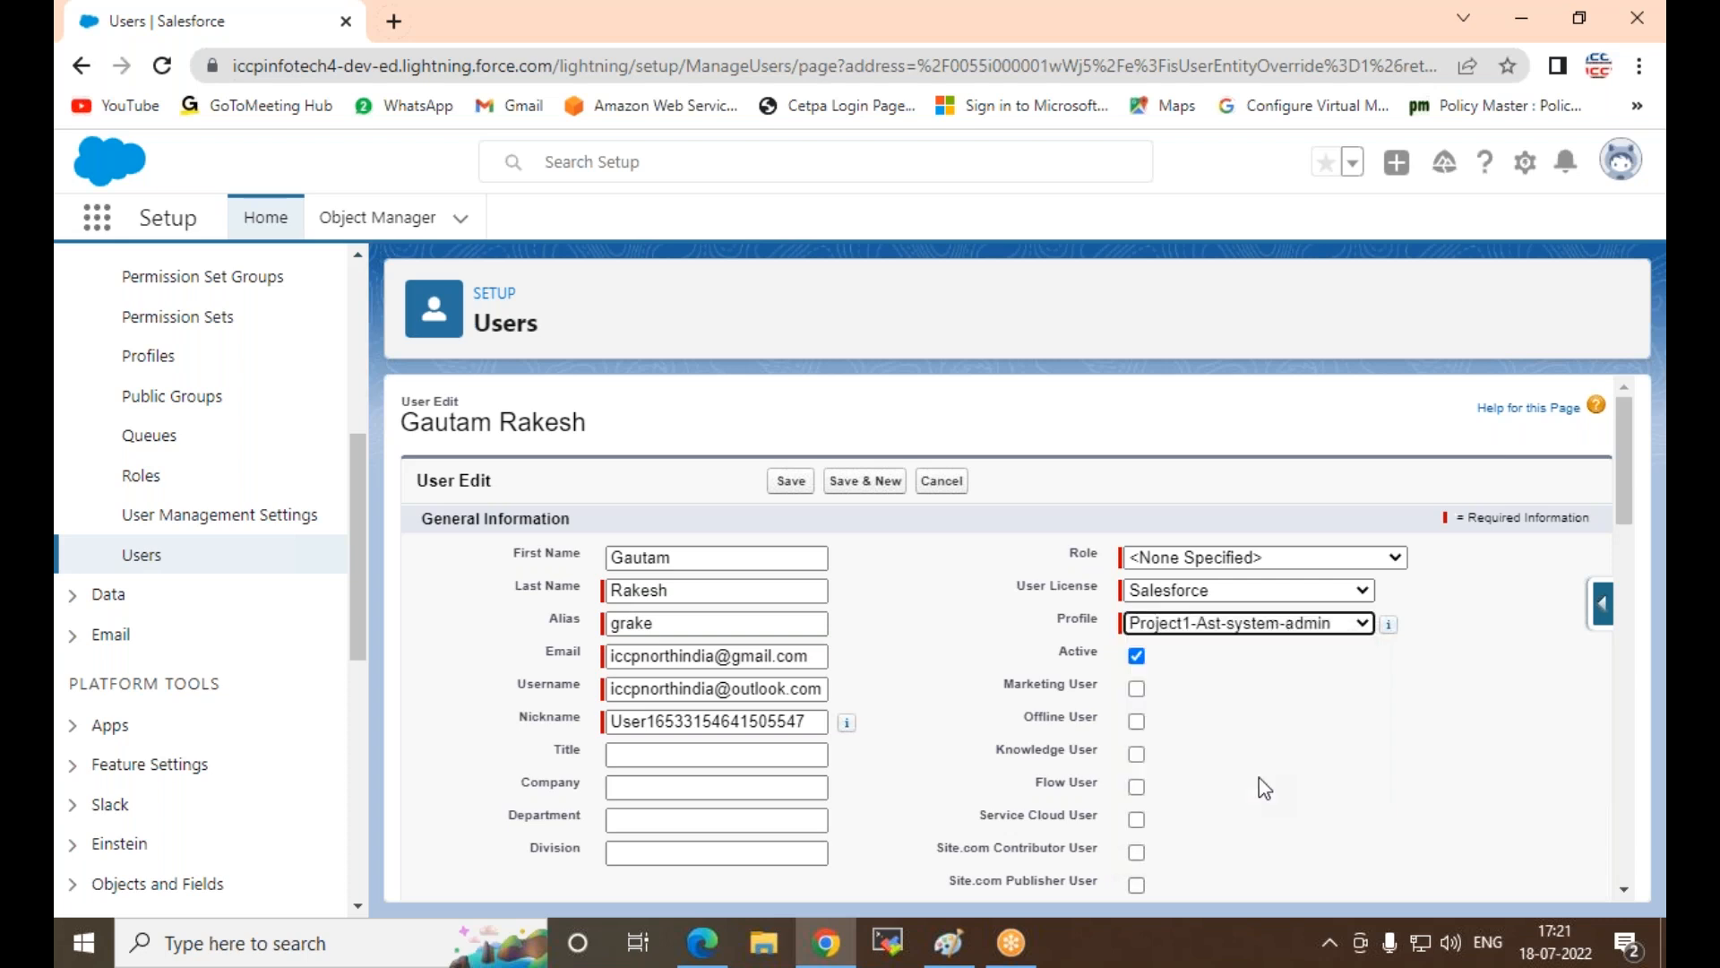
{"action": "left_click", "coordinate": [791, 482]}
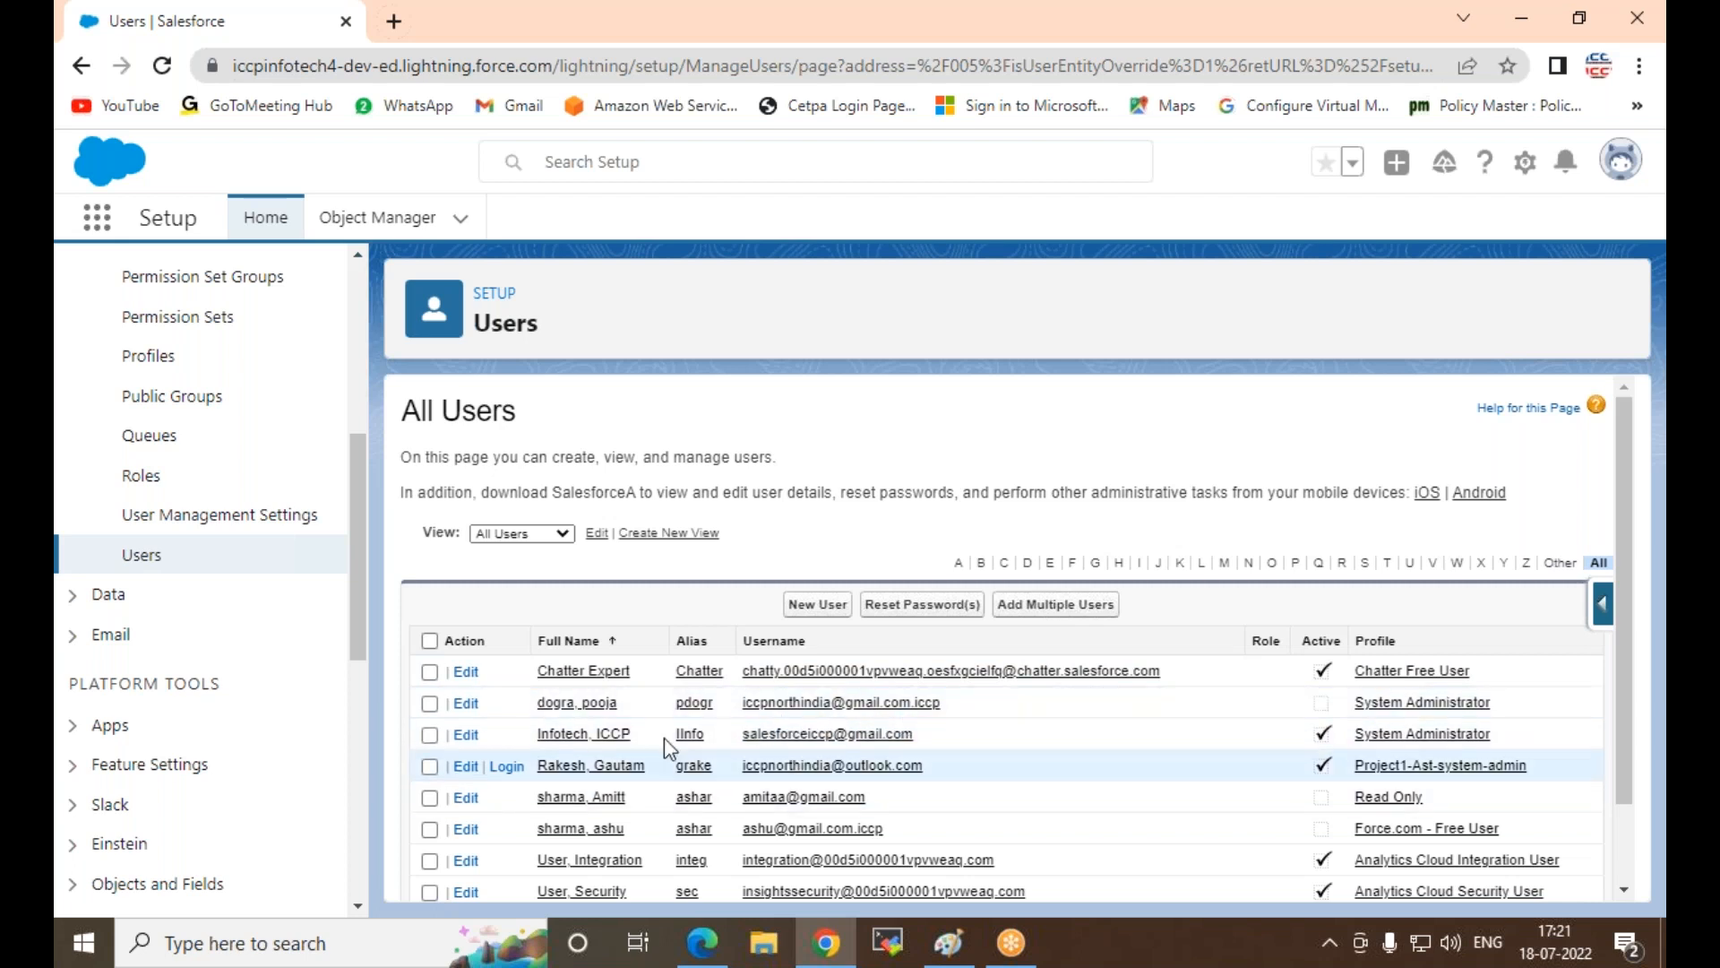
Filter the All Users list to names starting with P, which shows no records
{"action": "left_click", "coordinate": [1272, 563]}
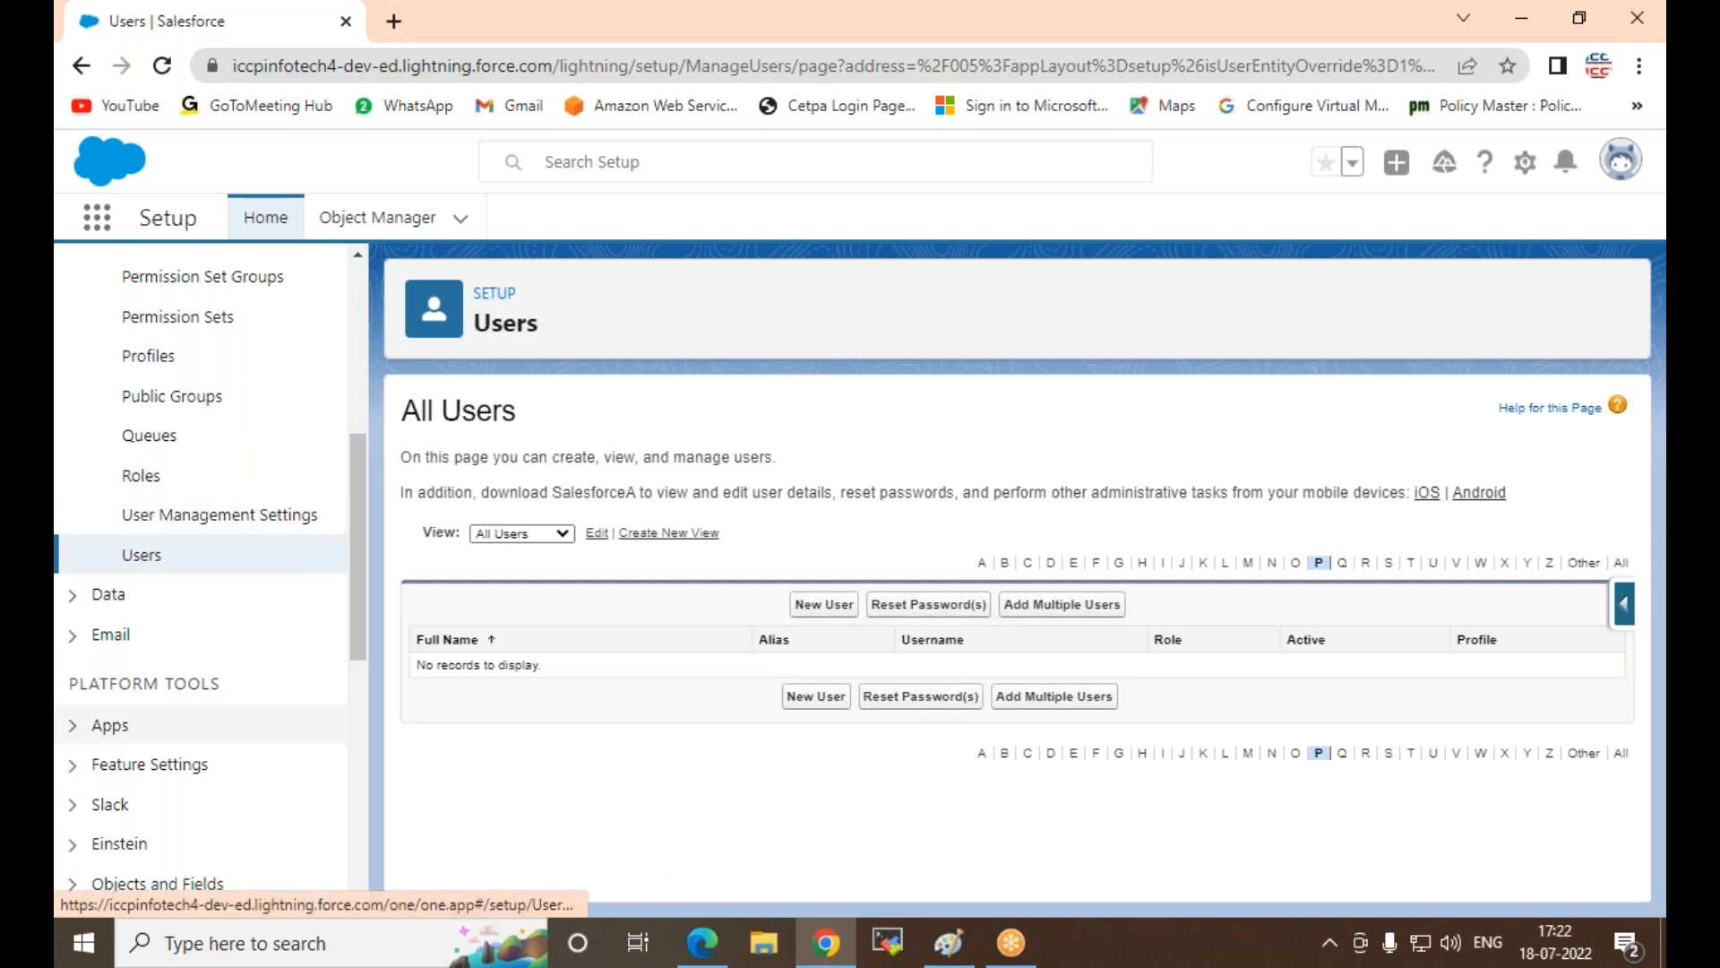
{"action": "scroll", "coordinate": [162, 595], "scroll_direction": "down", "scroll_amount": 4}
{"action": "scroll", "coordinate": [157, 702], "scroll_direction": "up", "scroll_amount": 5}
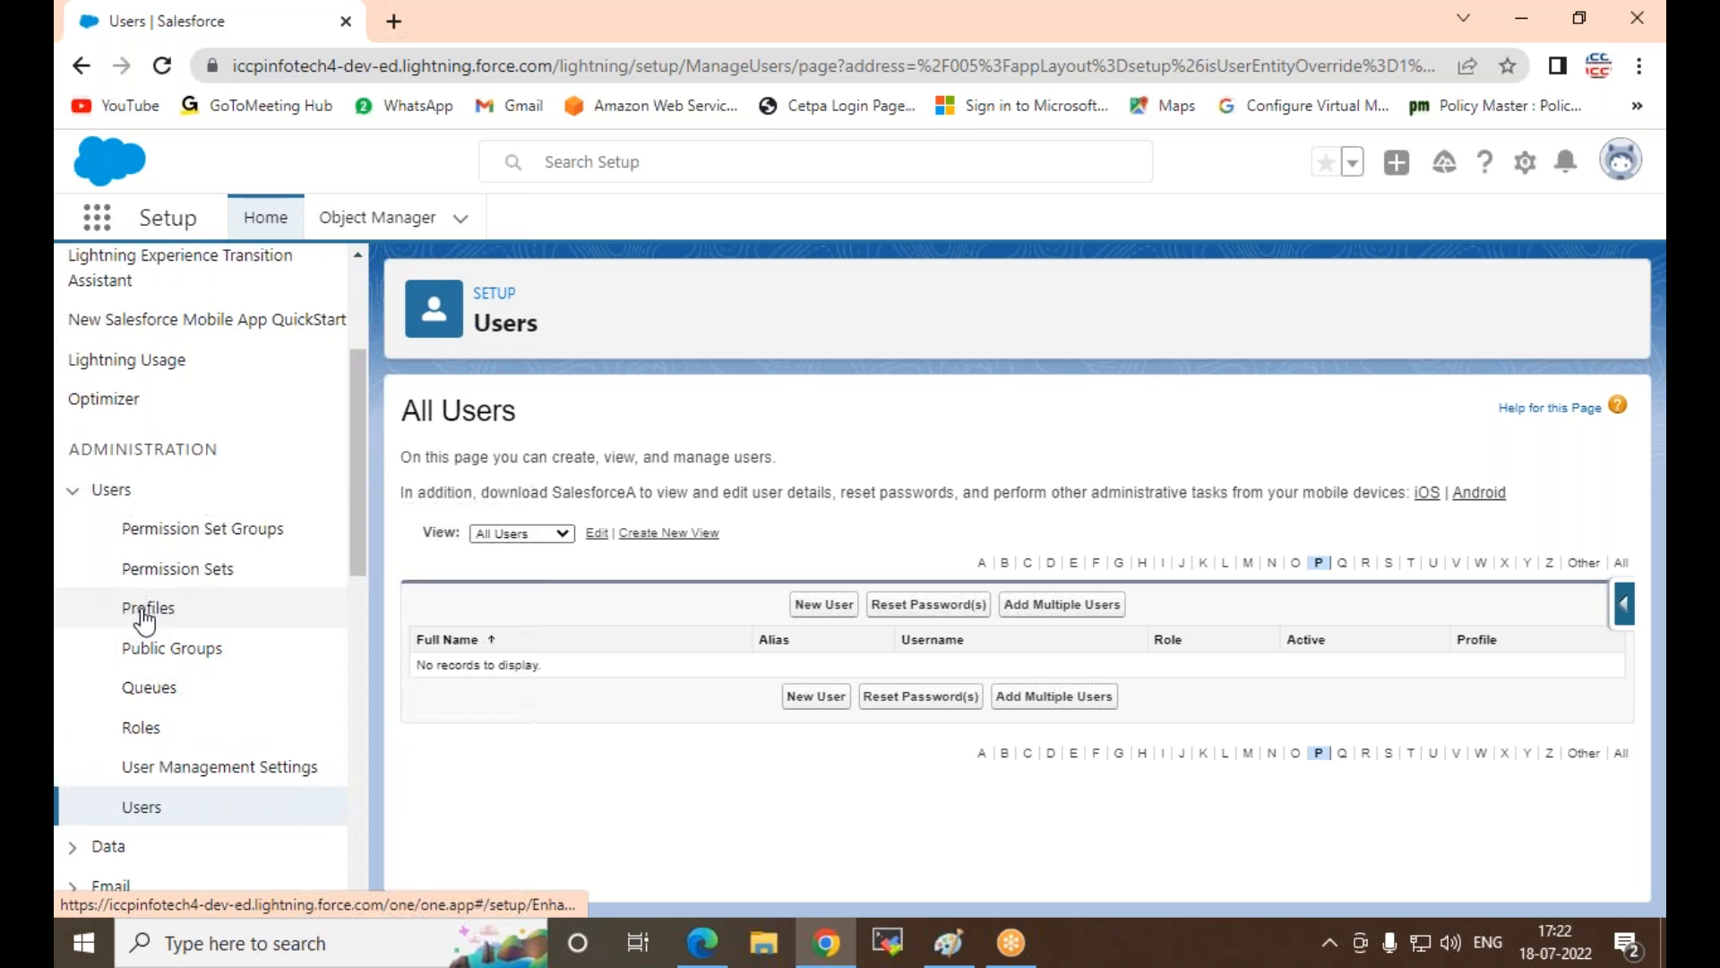
Open the Project1-Ast-system-admin profile for editing from the Profiles list filtered to P
{"action": "left_click", "coordinate": [143, 613]}
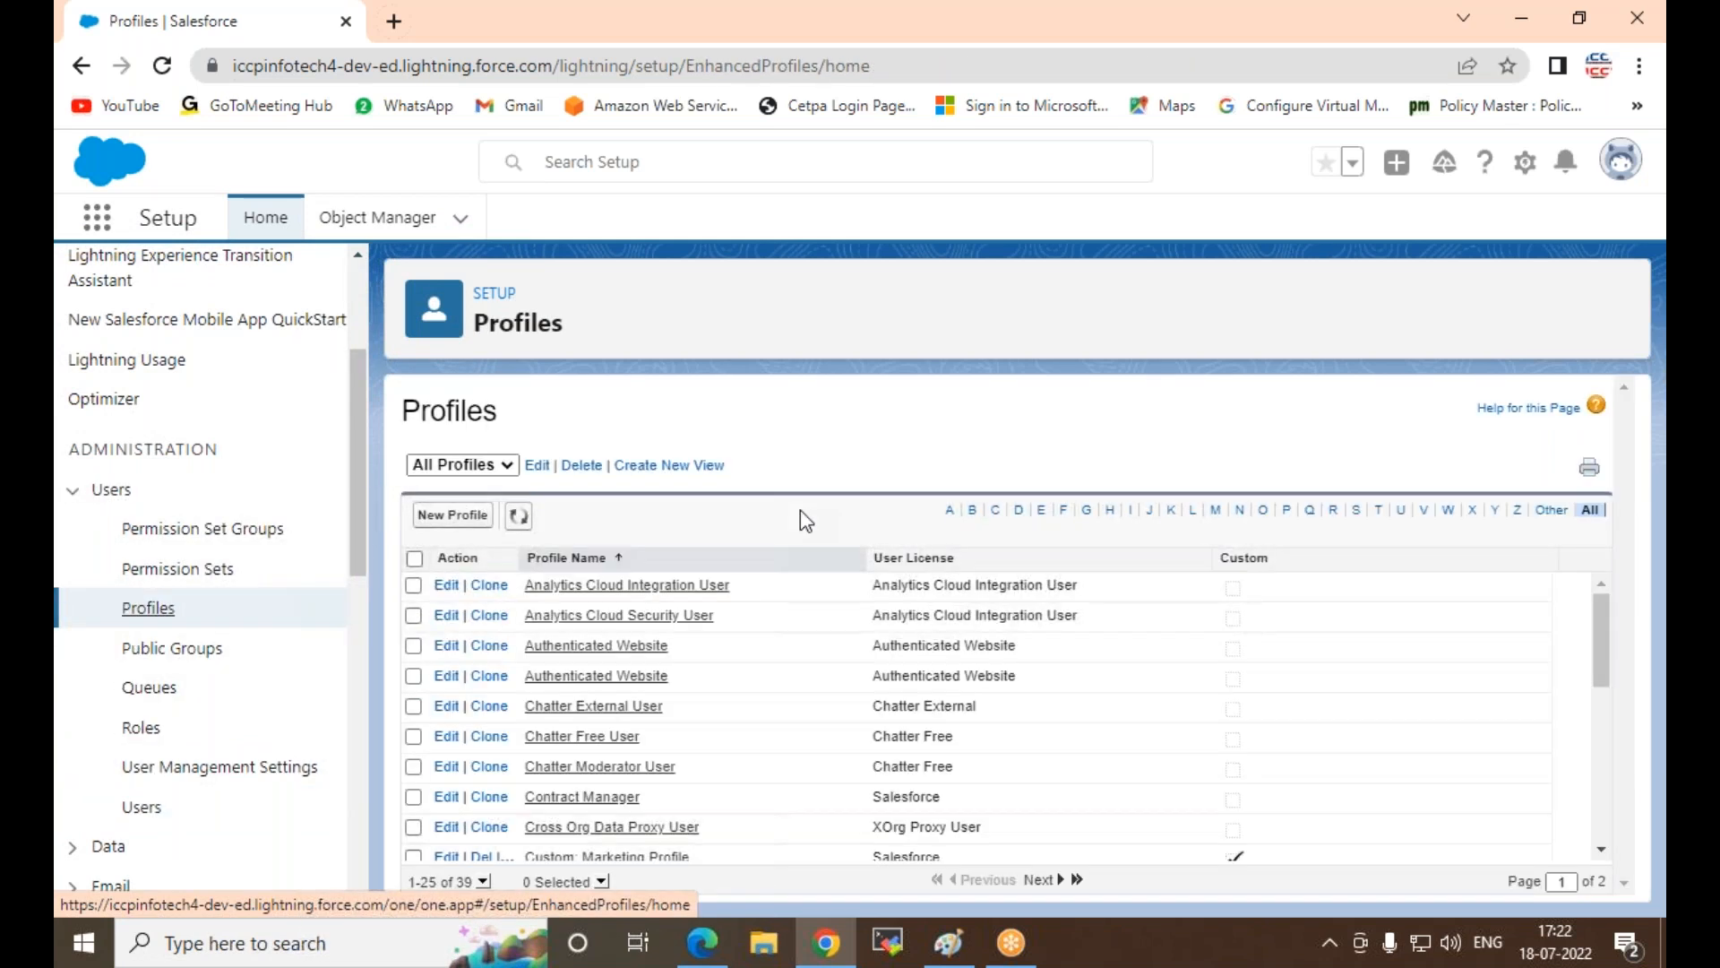
{"action": "left_click", "coordinate": [1288, 512]}
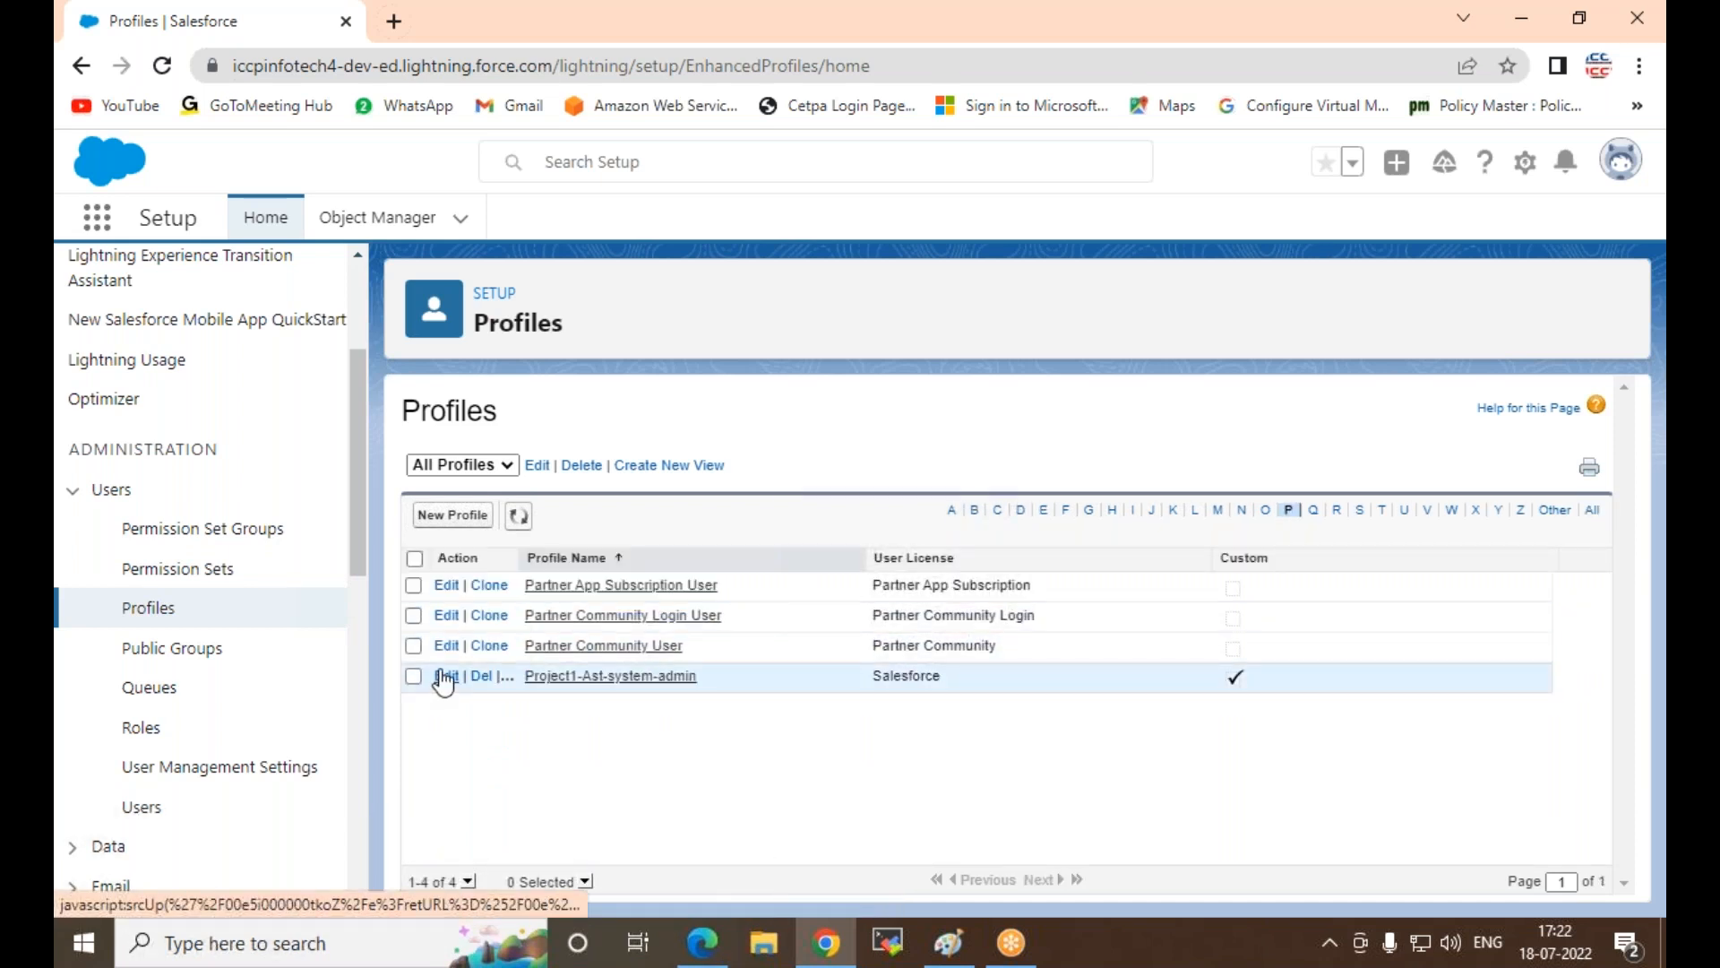
{"action": "left_click", "coordinate": [445, 675]}
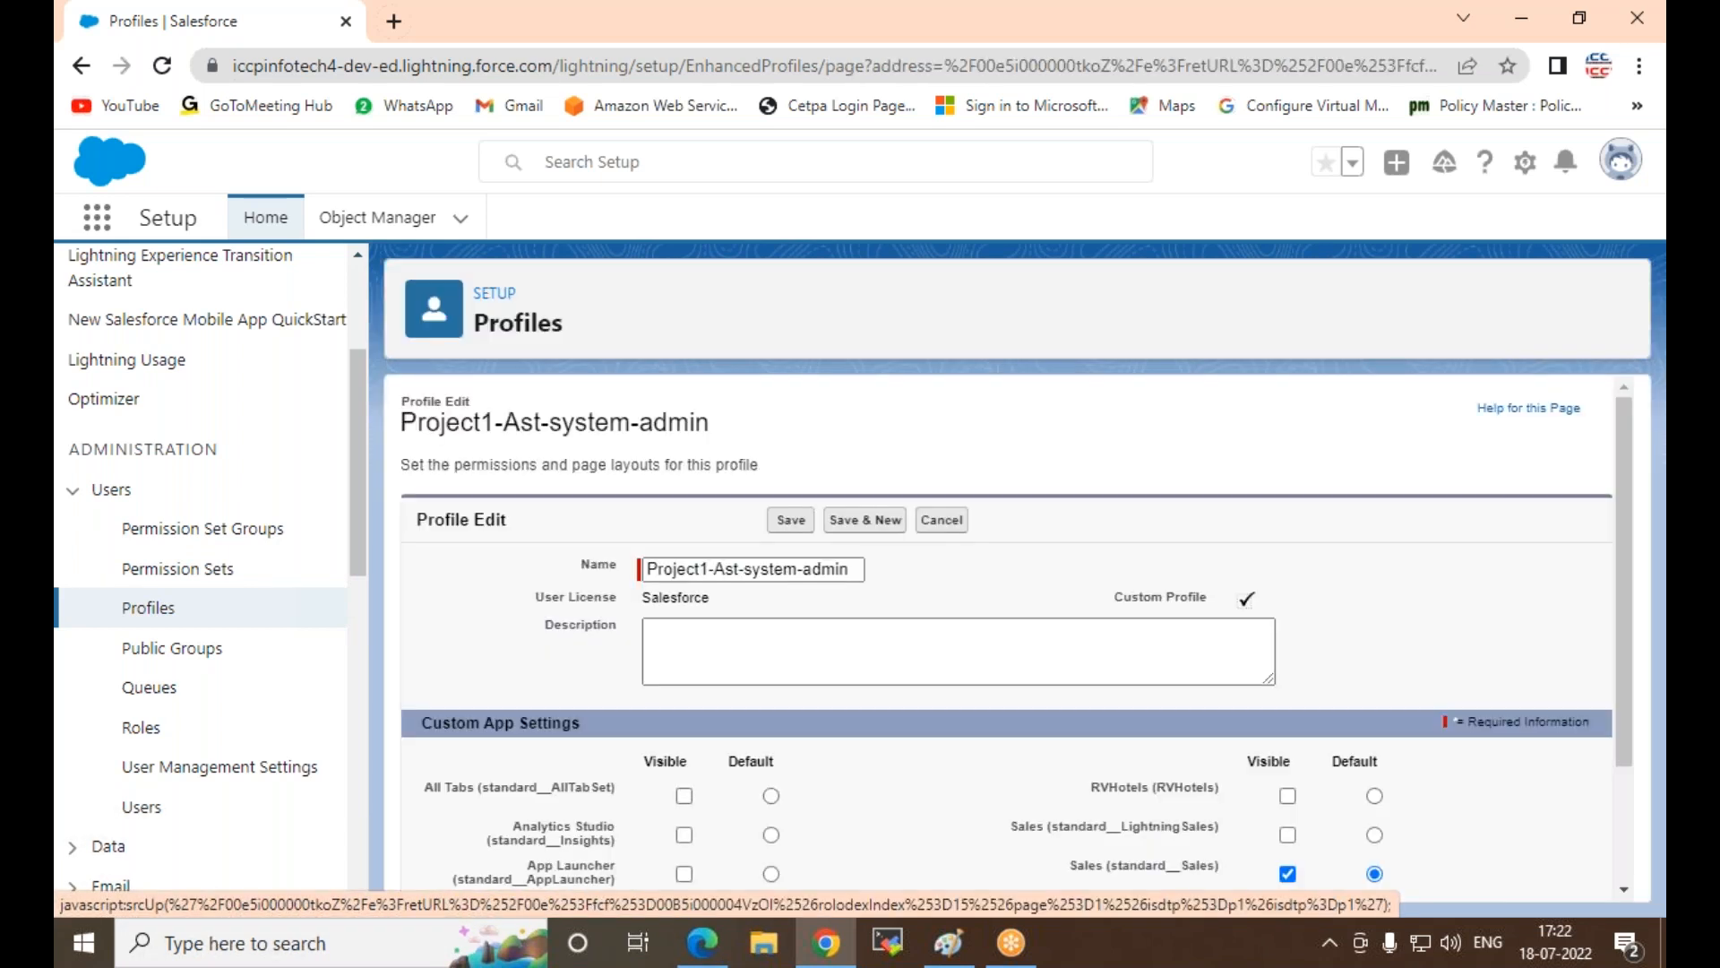
Enable the IP Restrict Requests permission under General User Permissions
{"action": "scroll", "coordinate": [749, 637], "scroll_direction": "down", "scroll_amount": 10}
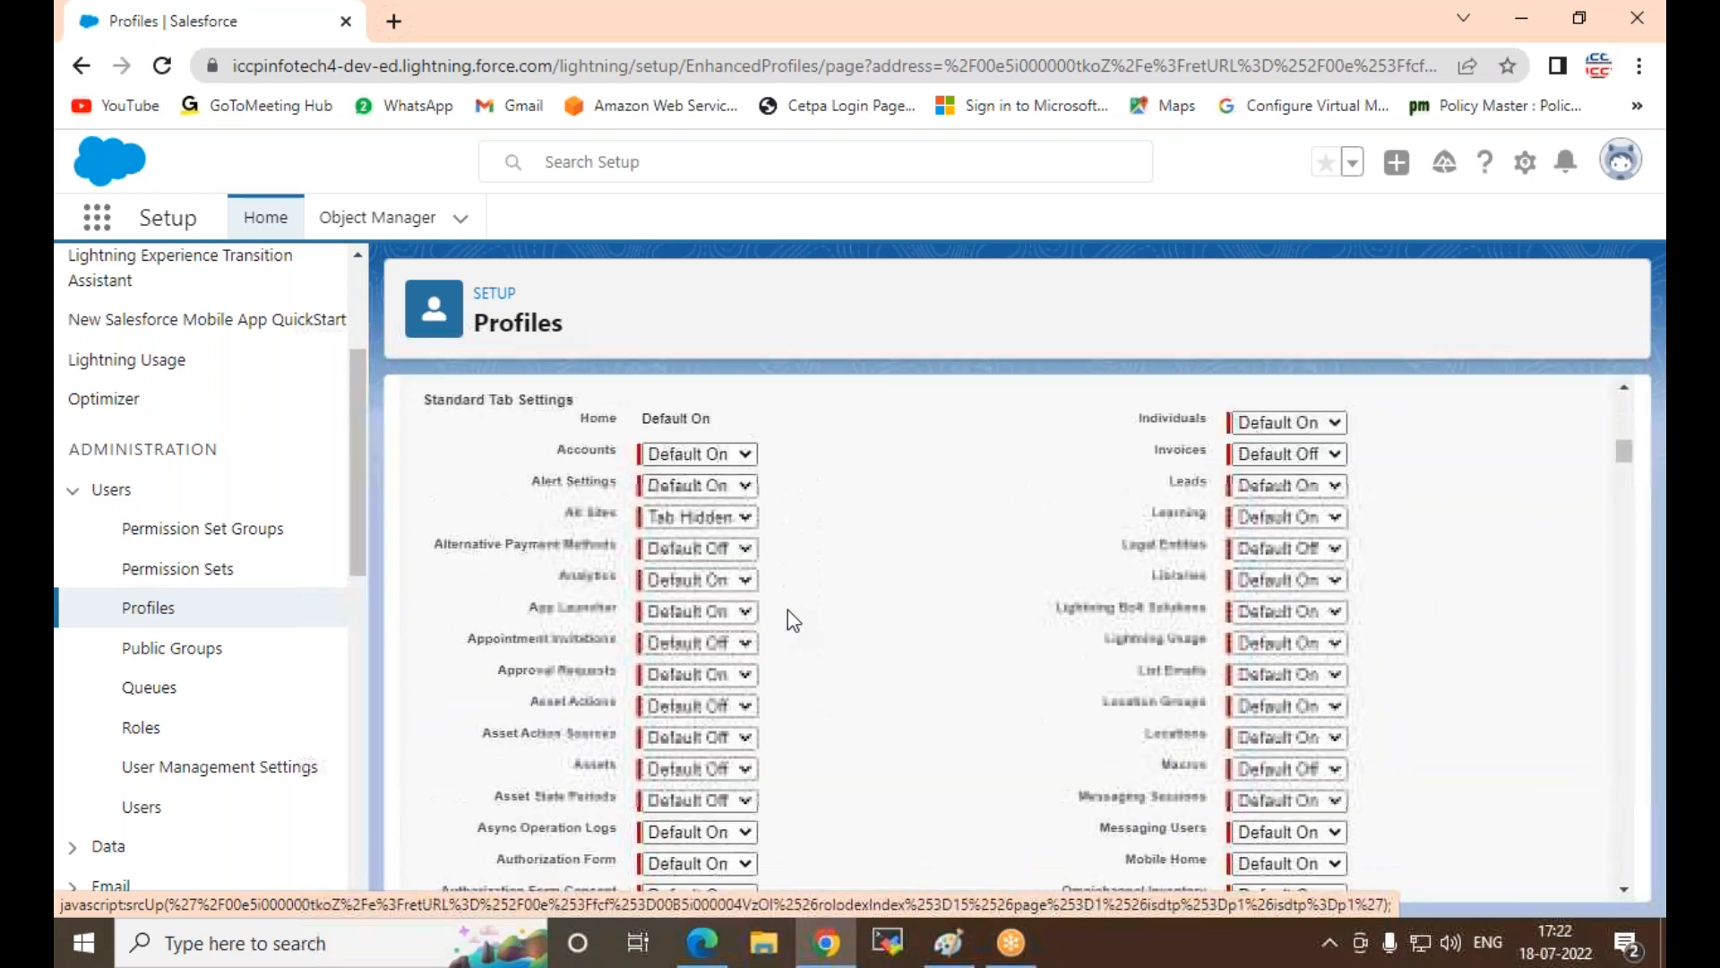
{"action": "scroll", "coordinate": [740, 595], "scroll_direction": "down", "scroll_amount": 12}
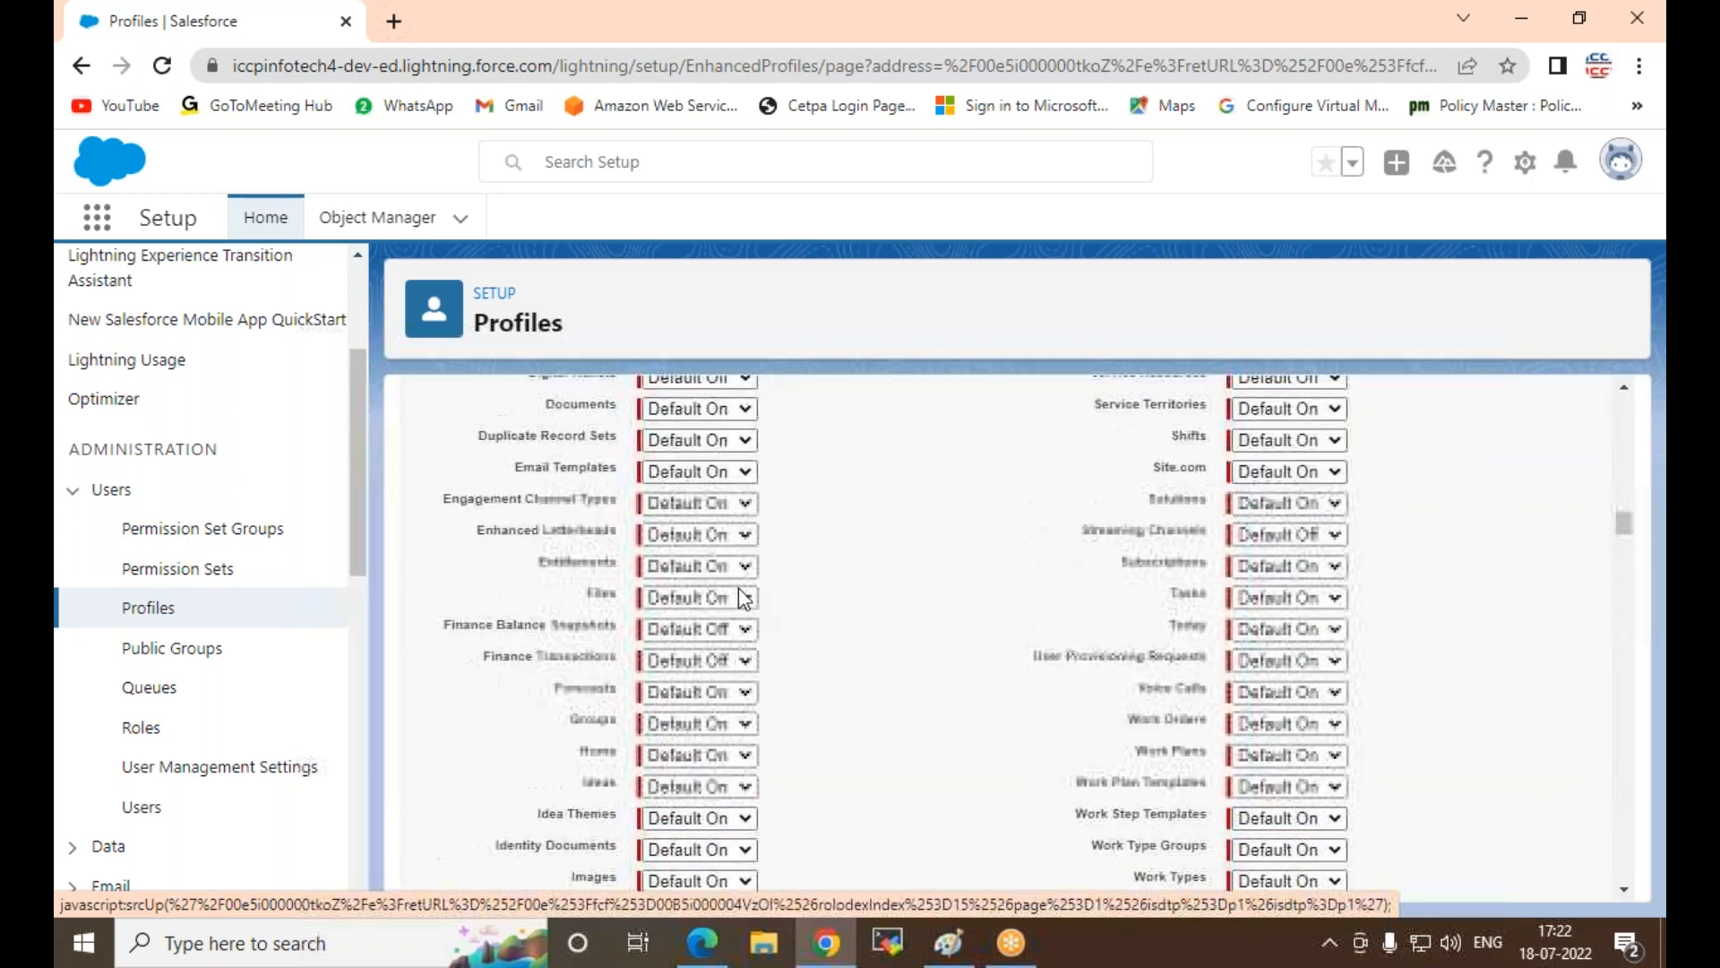
{"action": "scroll", "coordinate": [743, 598], "scroll_direction": "down", "scroll_amount": 10}
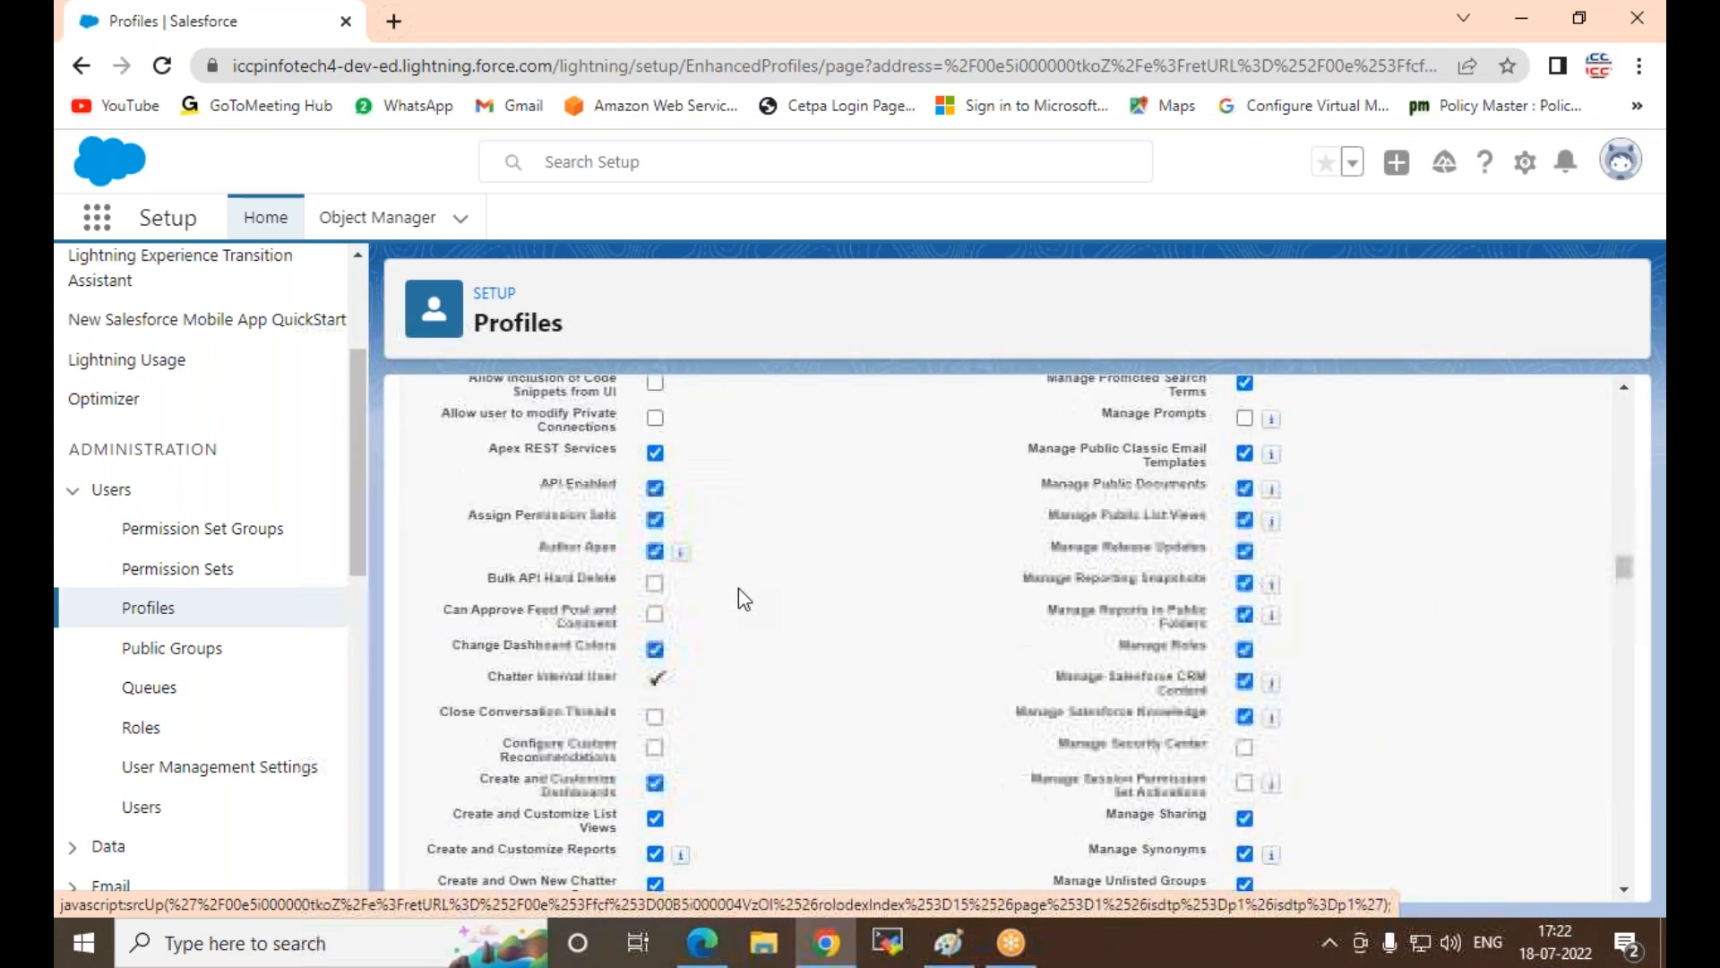
{"action": "scroll", "coordinate": [743, 582], "scroll_direction": "down", "scroll_amount": 2}
{"action": "scroll", "coordinate": [664, 643], "scroll_direction": "down", "scroll_amount": 3}
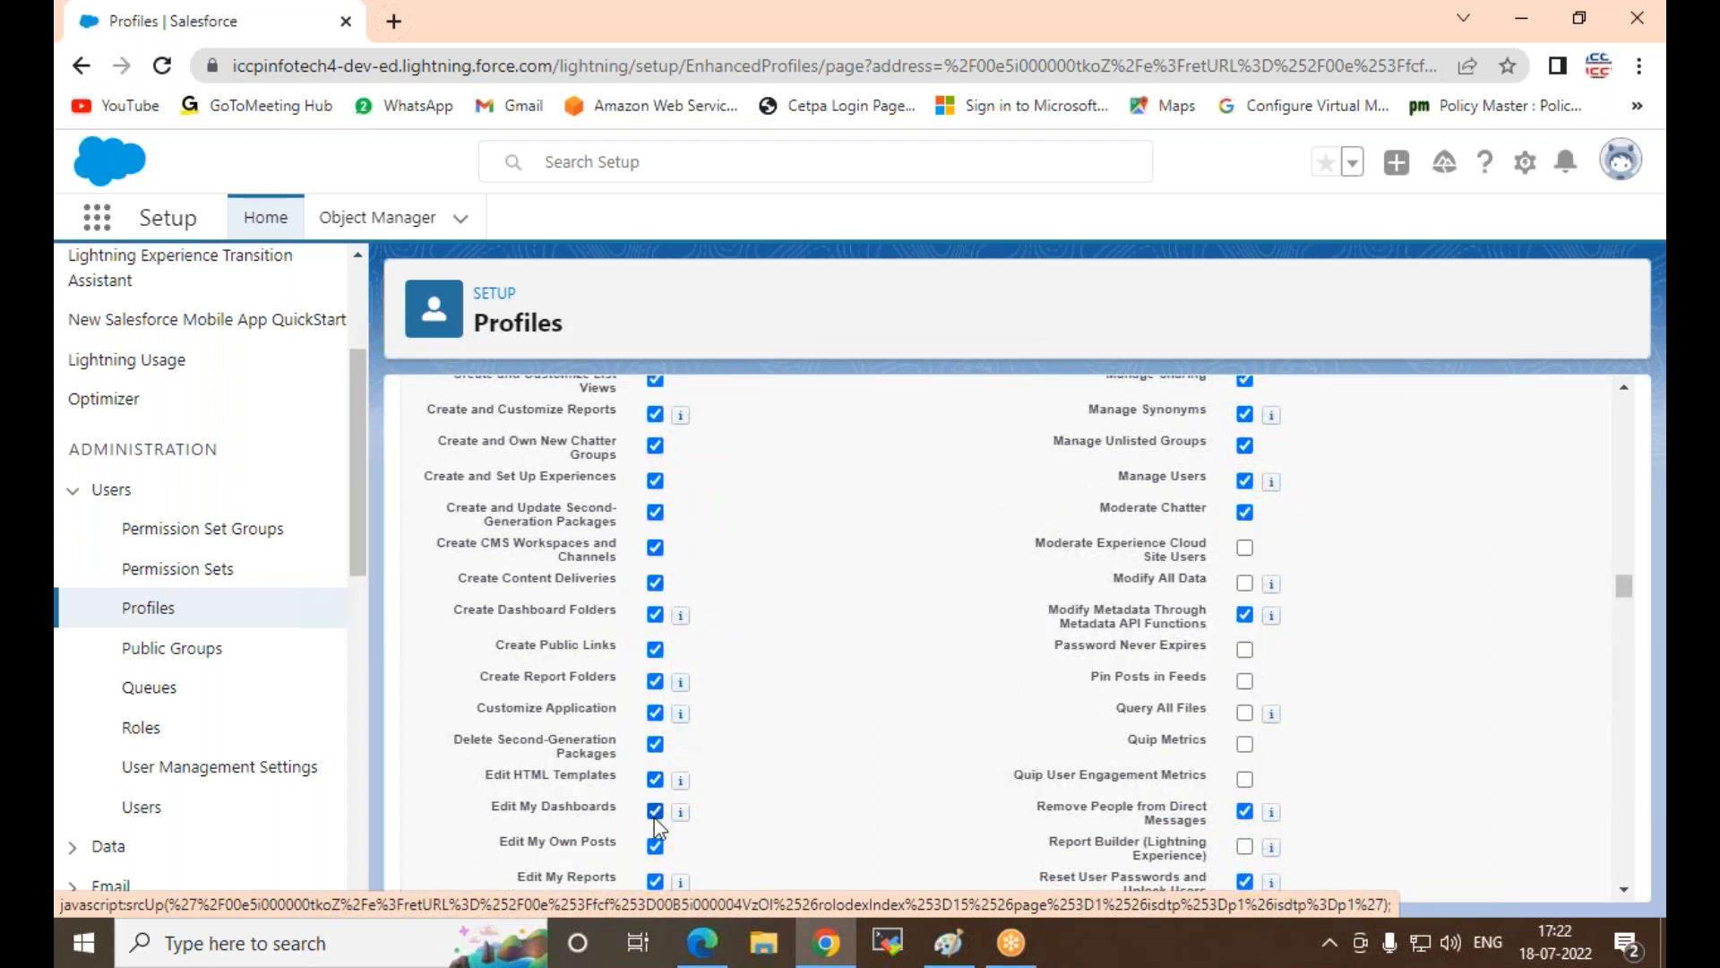
{"action": "scroll", "coordinate": [662, 749], "scroll_direction": "down", "scroll_amount": 3}
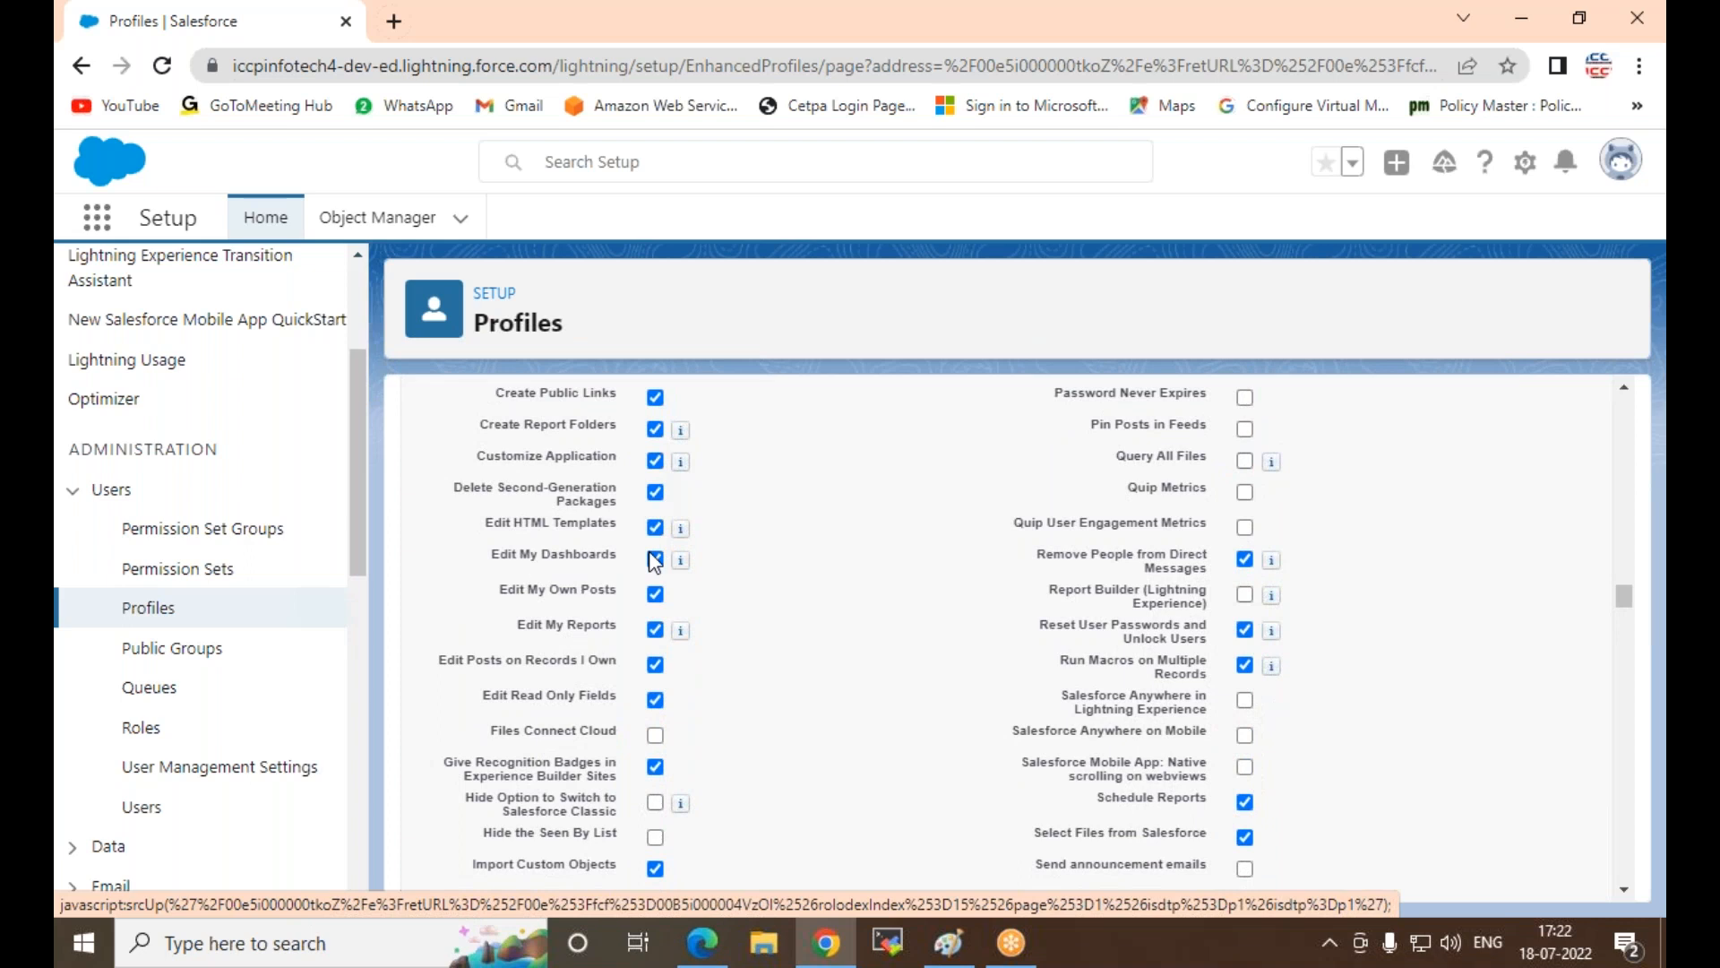
{"action": "scroll", "coordinate": [648, 743], "scroll_direction": "down", "scroll_amount": 2}
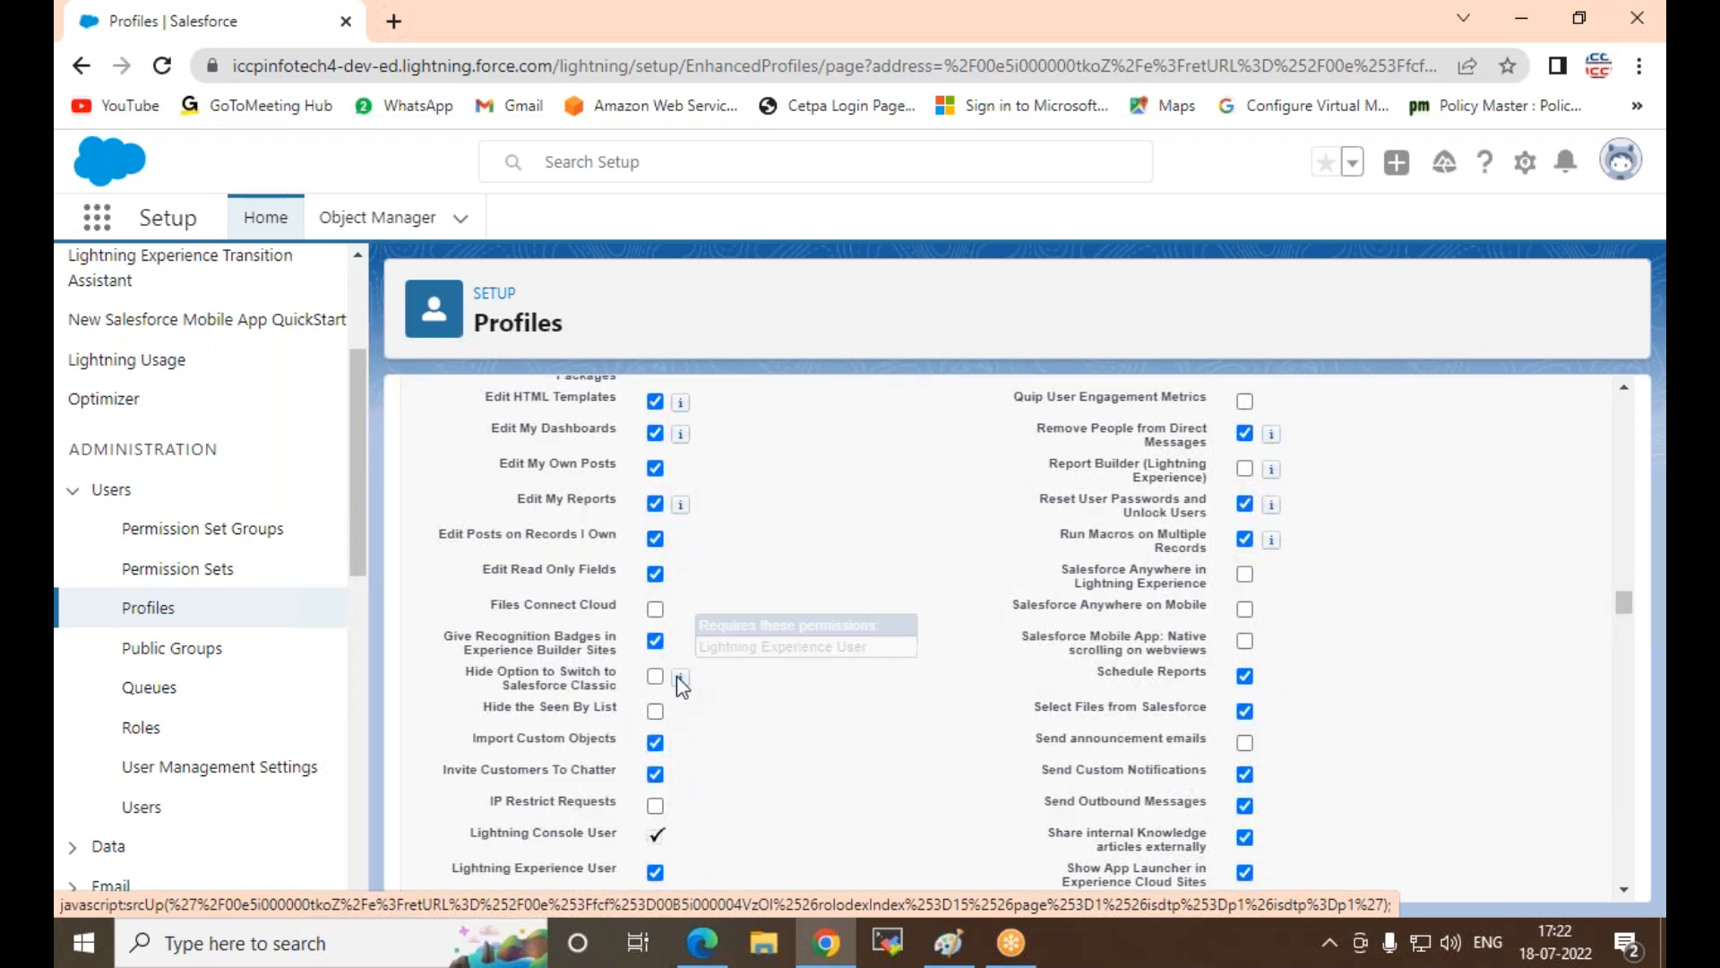
{"action": "scroll", "coordinate": [724, 660], "scroll_direction": "down", "scroll_amount": 5}
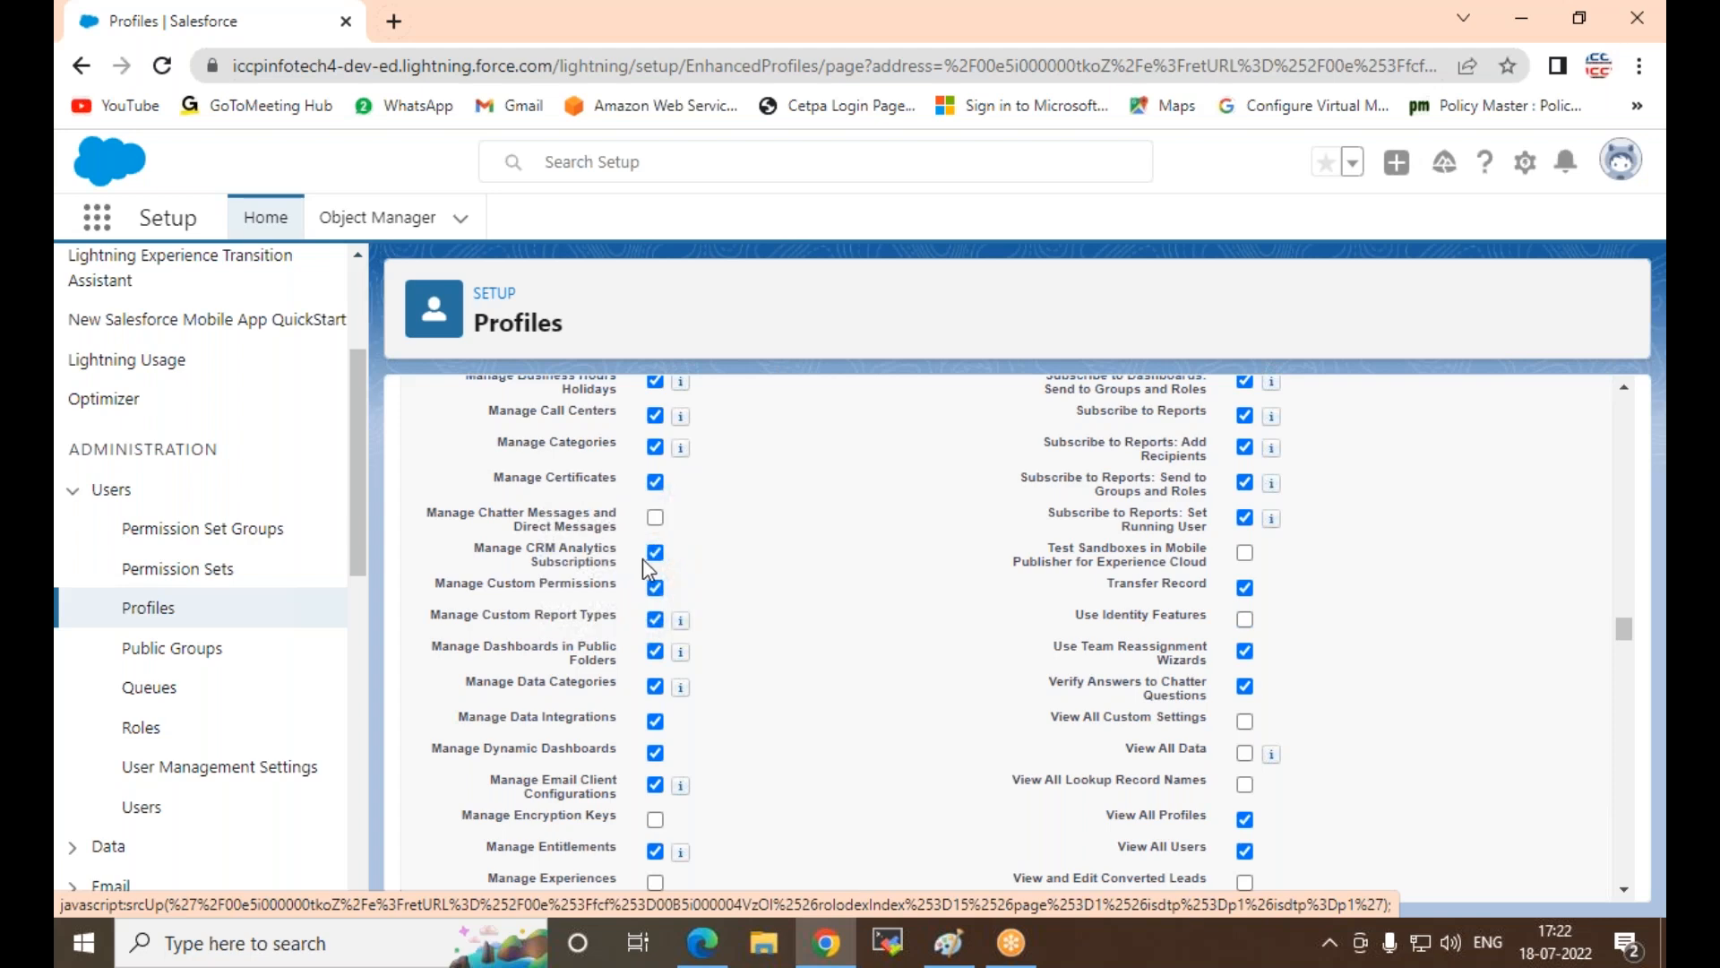
{"action": "scroll", "coordinate": [635, 582], "scroll_direction": "up", "scroll_amount": 3}
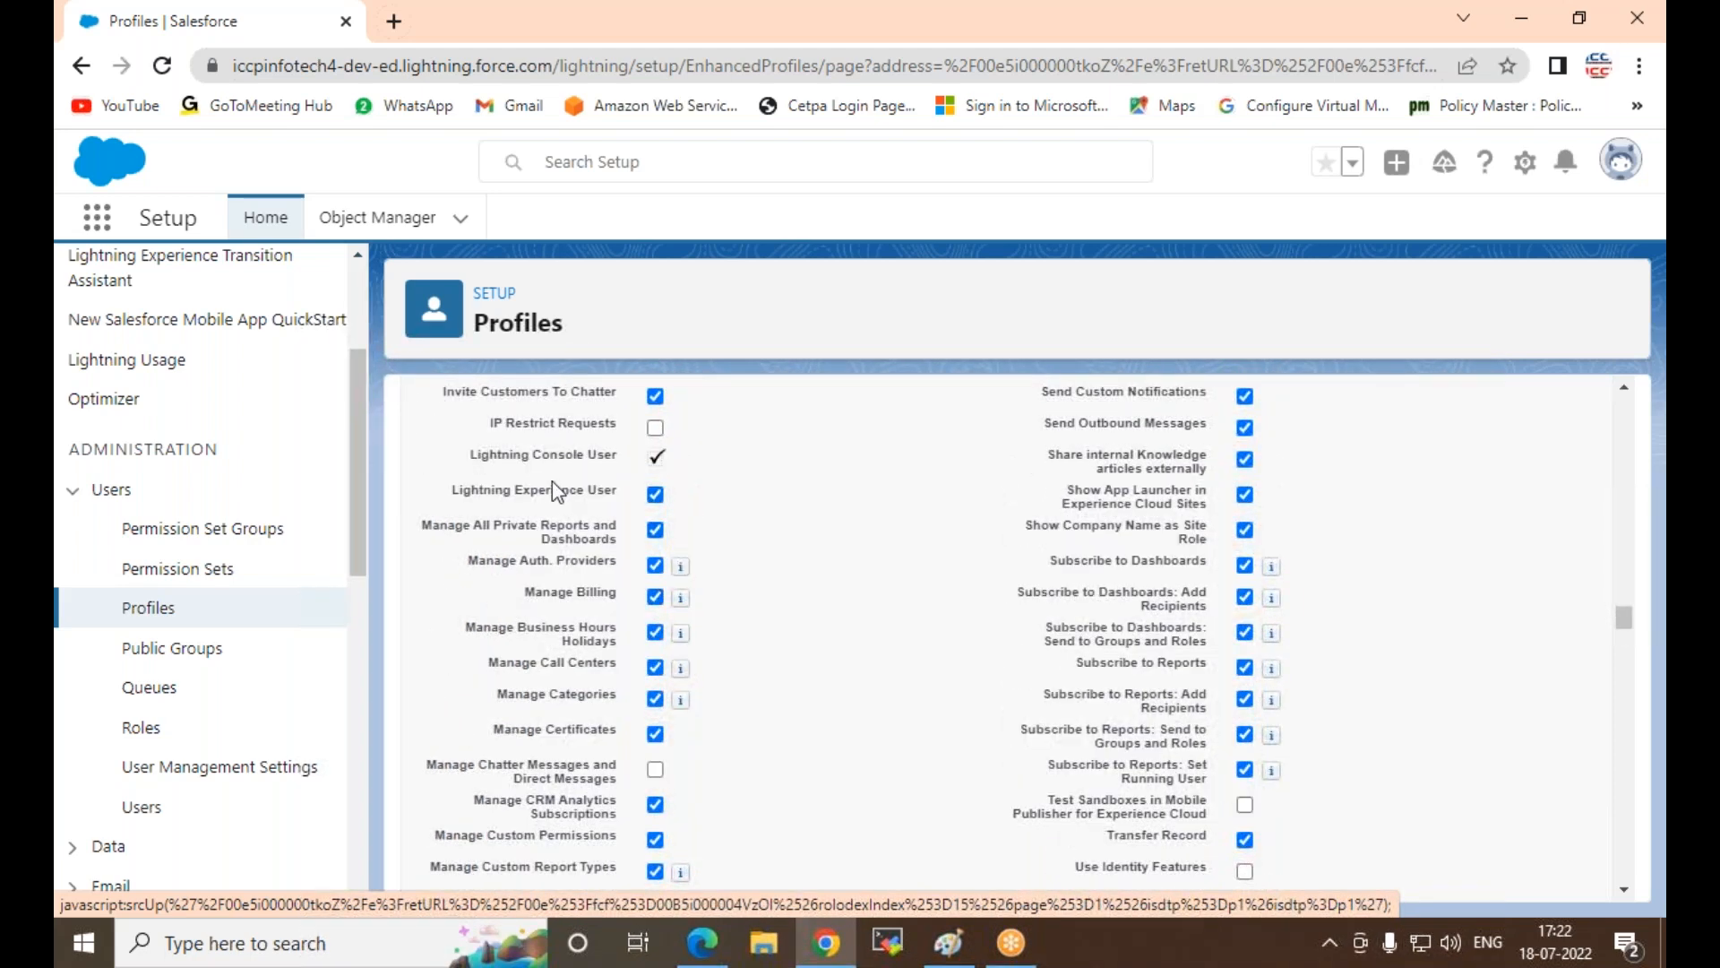
{"action": "left_click", "coordinate": [657, 430]}
{"action": "scroll", "coordinate": [693, 609], "scroll_direction": "up", "scroll_amount": 6}
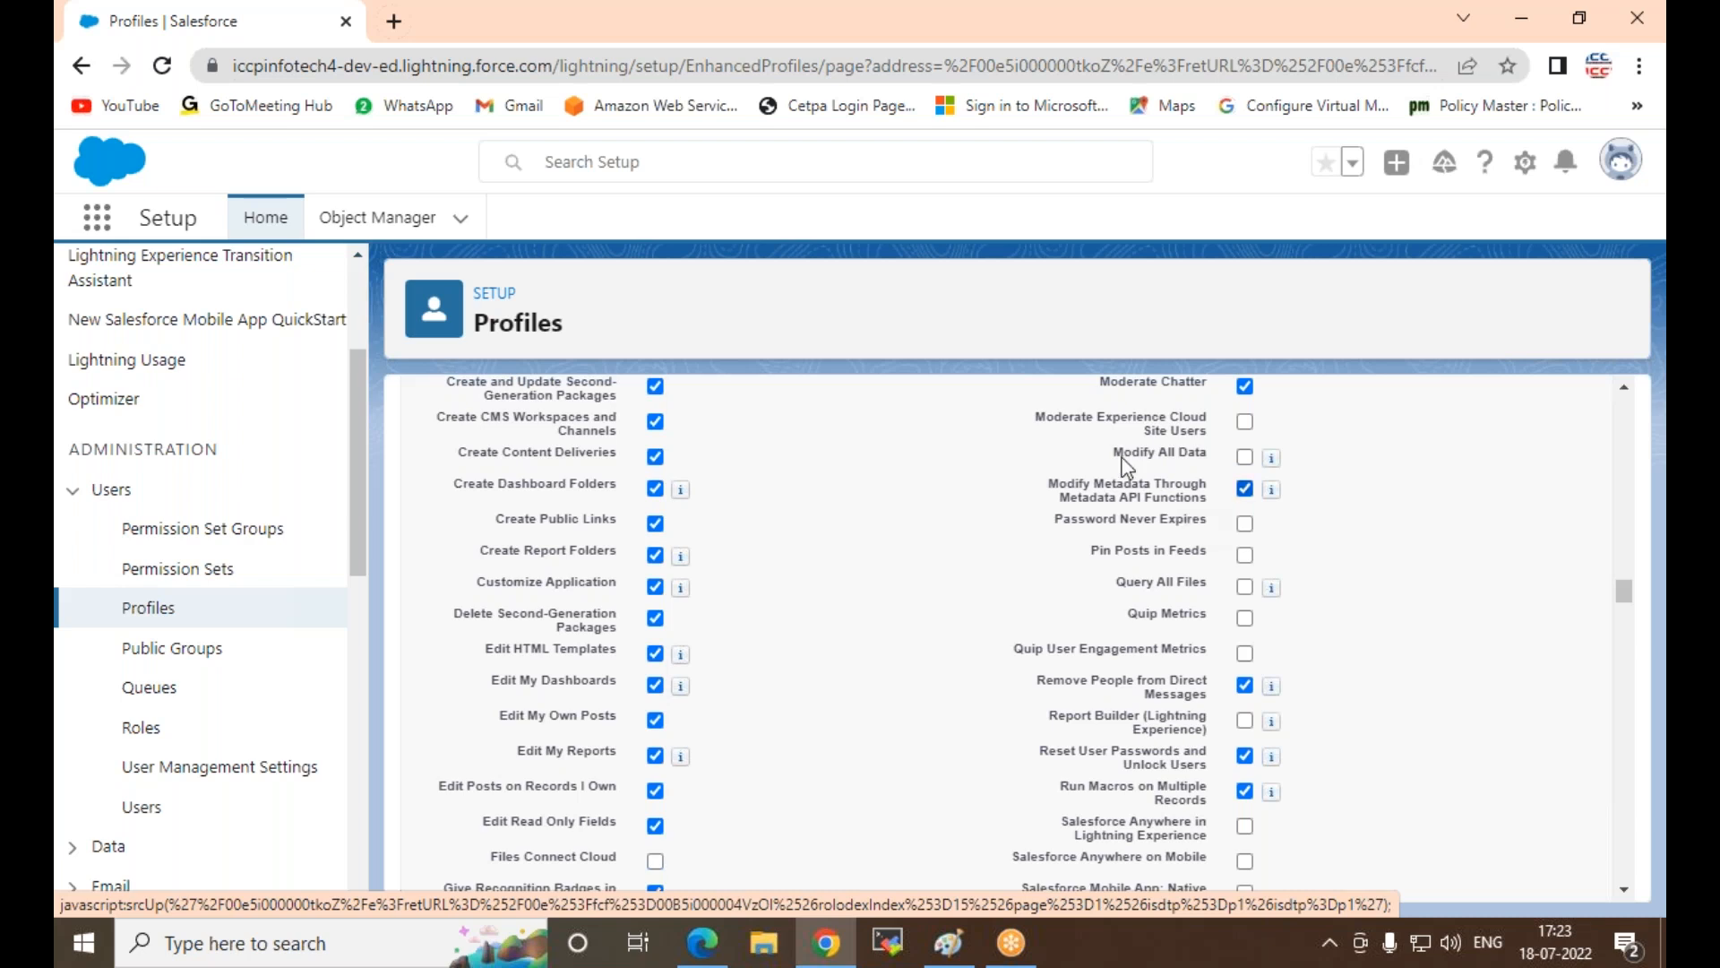
Check the Advanced User Details window, then return to the Setup window showing the profile
{"action": "left_click", "coordinate": [702, 942]}
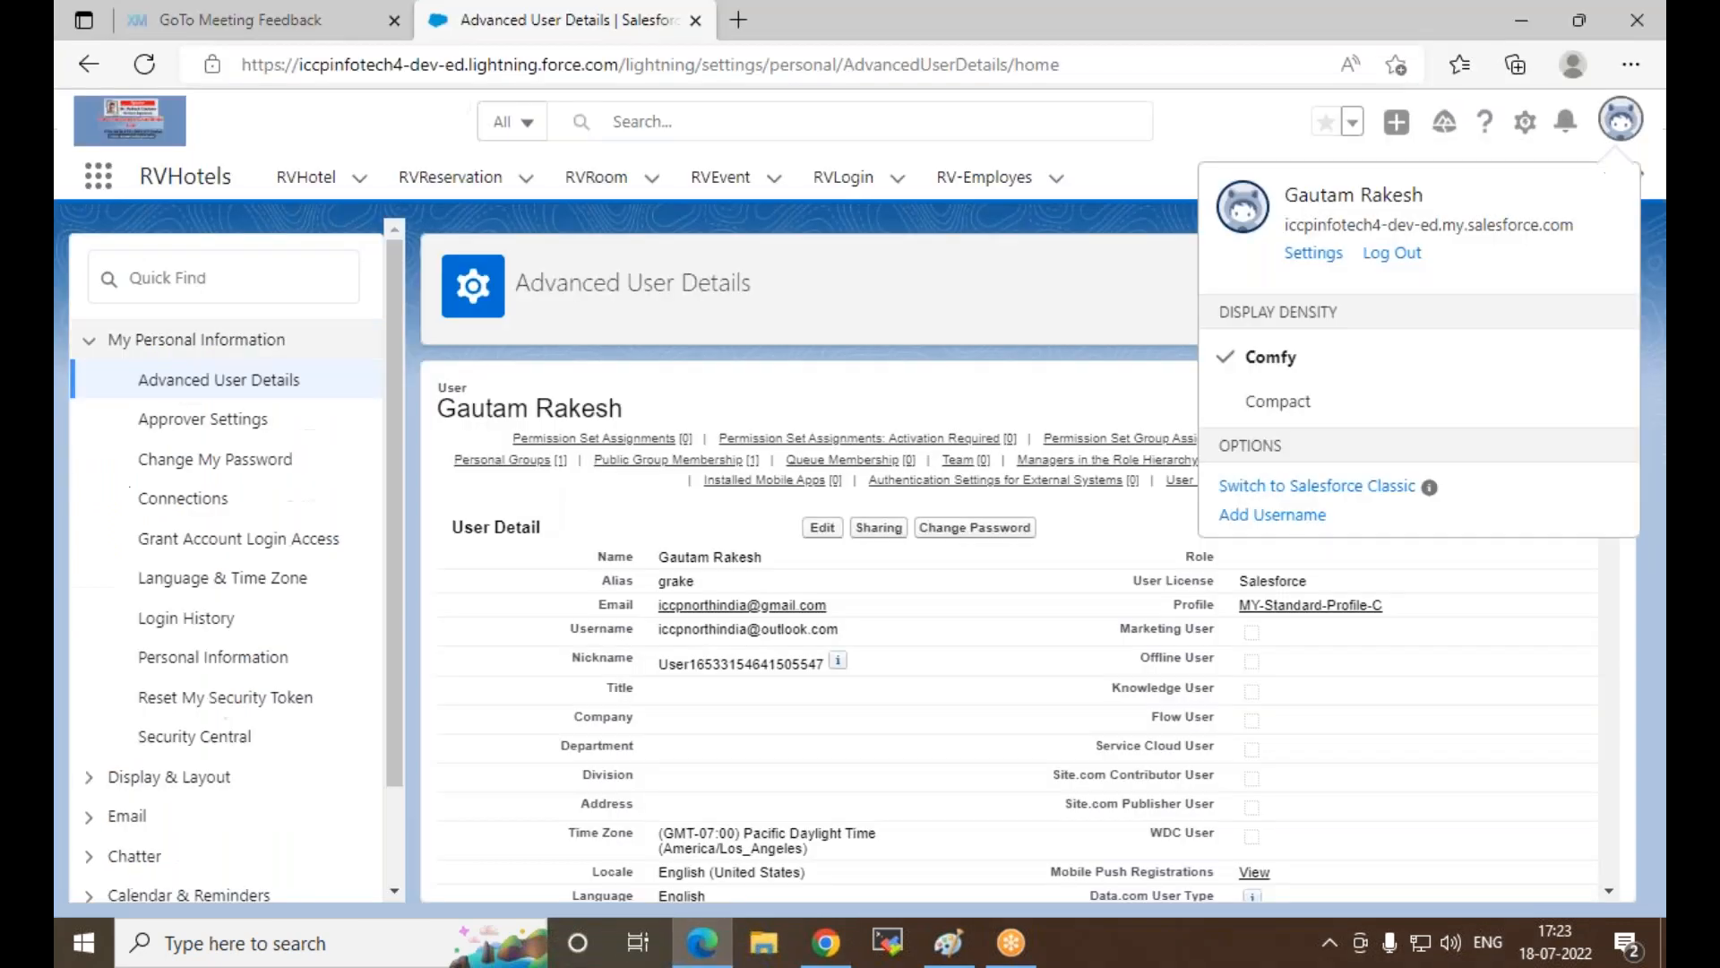
{"action": "left_click", "coordinate": [899, 319]}
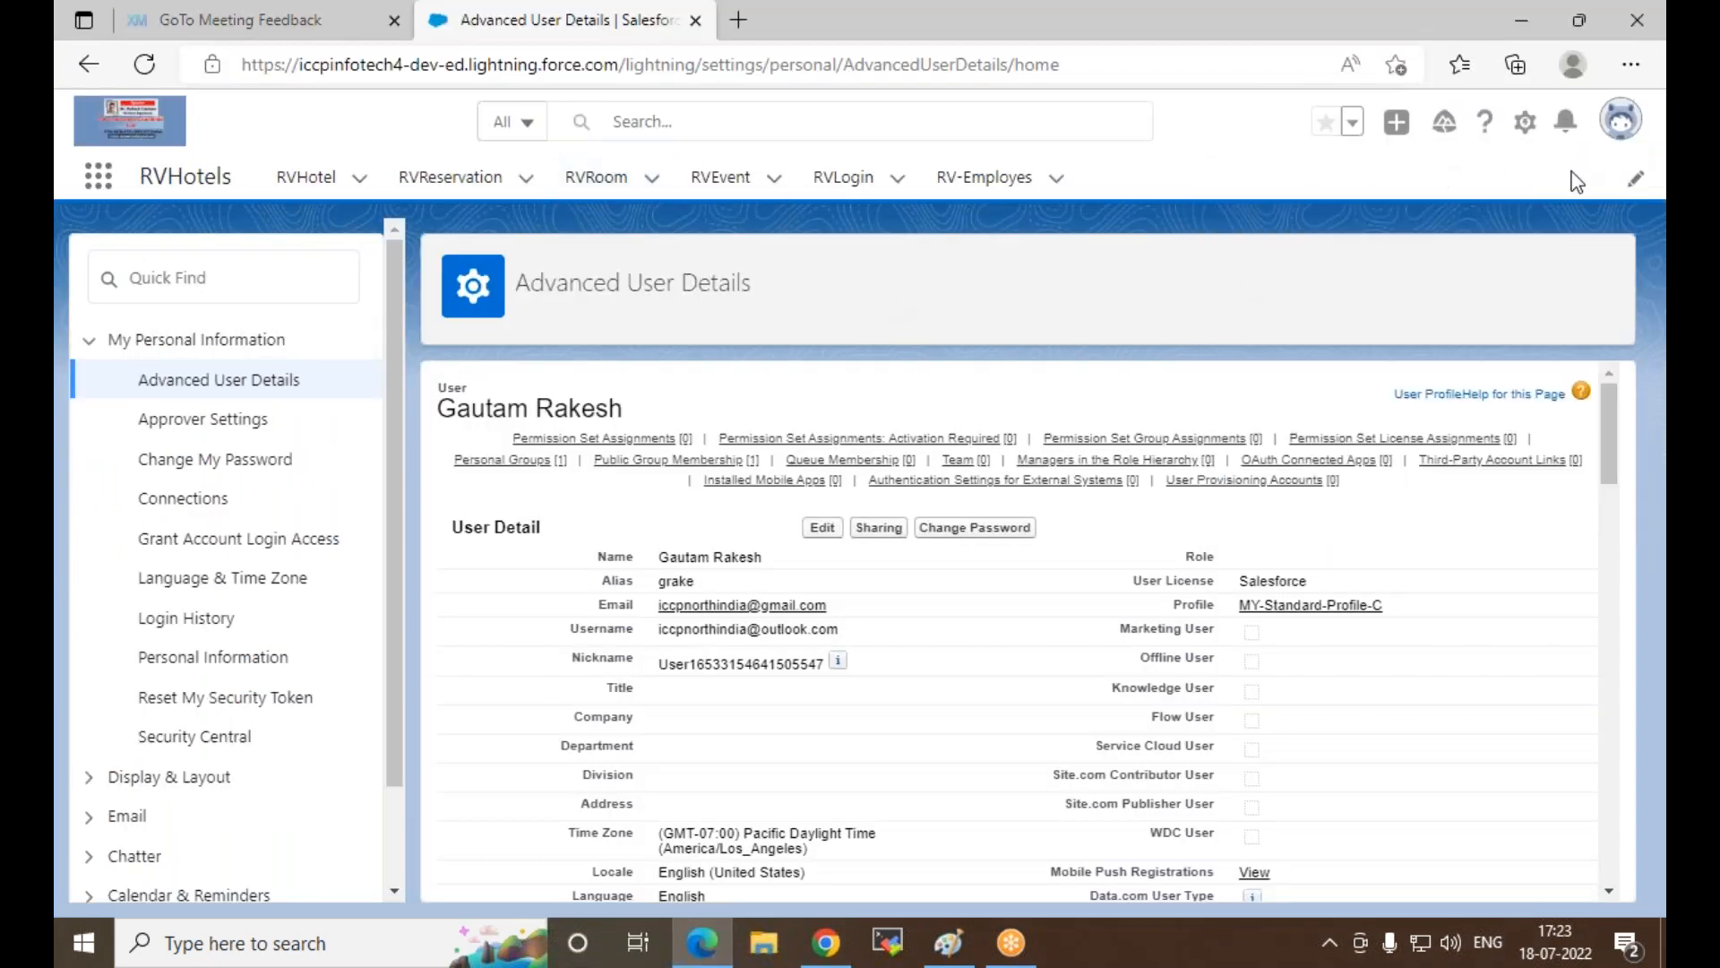
{"action": "left_click", "coordinate": [1626, 136]}
{"action": "left_click", "coordinate": [906, 299]}
{"action": "left_click", "coordinate": [159, 278]}
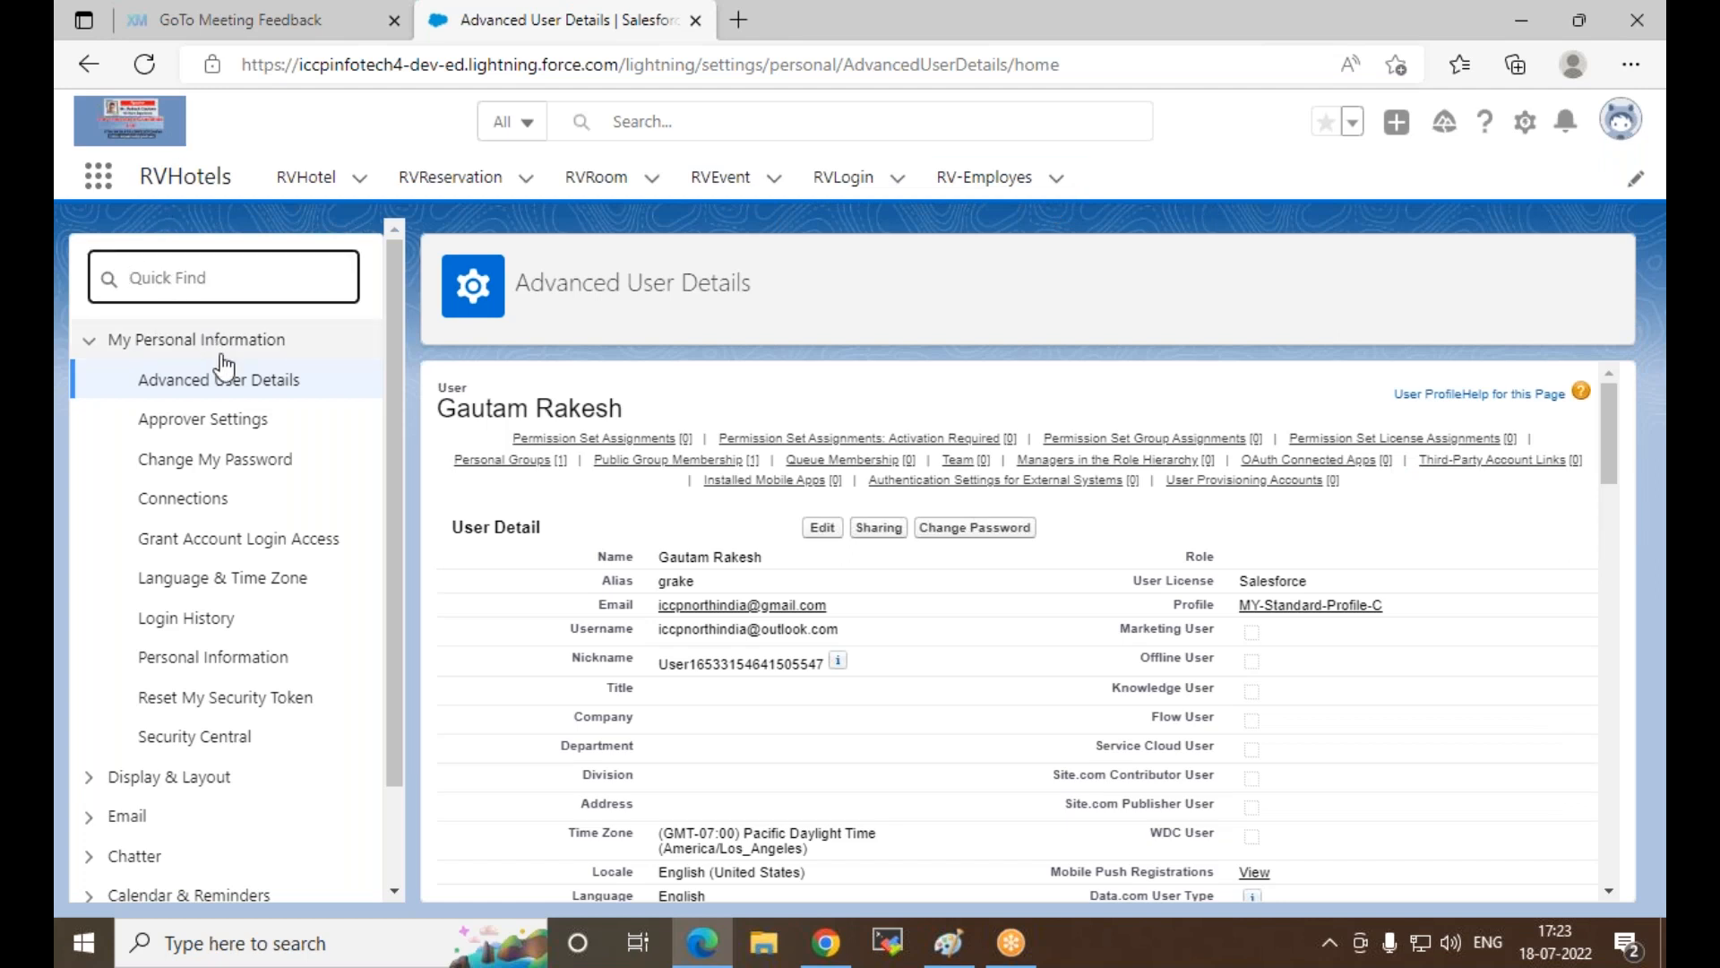
{"action": "scroll", "coordinate": [174, 727], "scroll_direction": "down", "scroll_amount": 2}
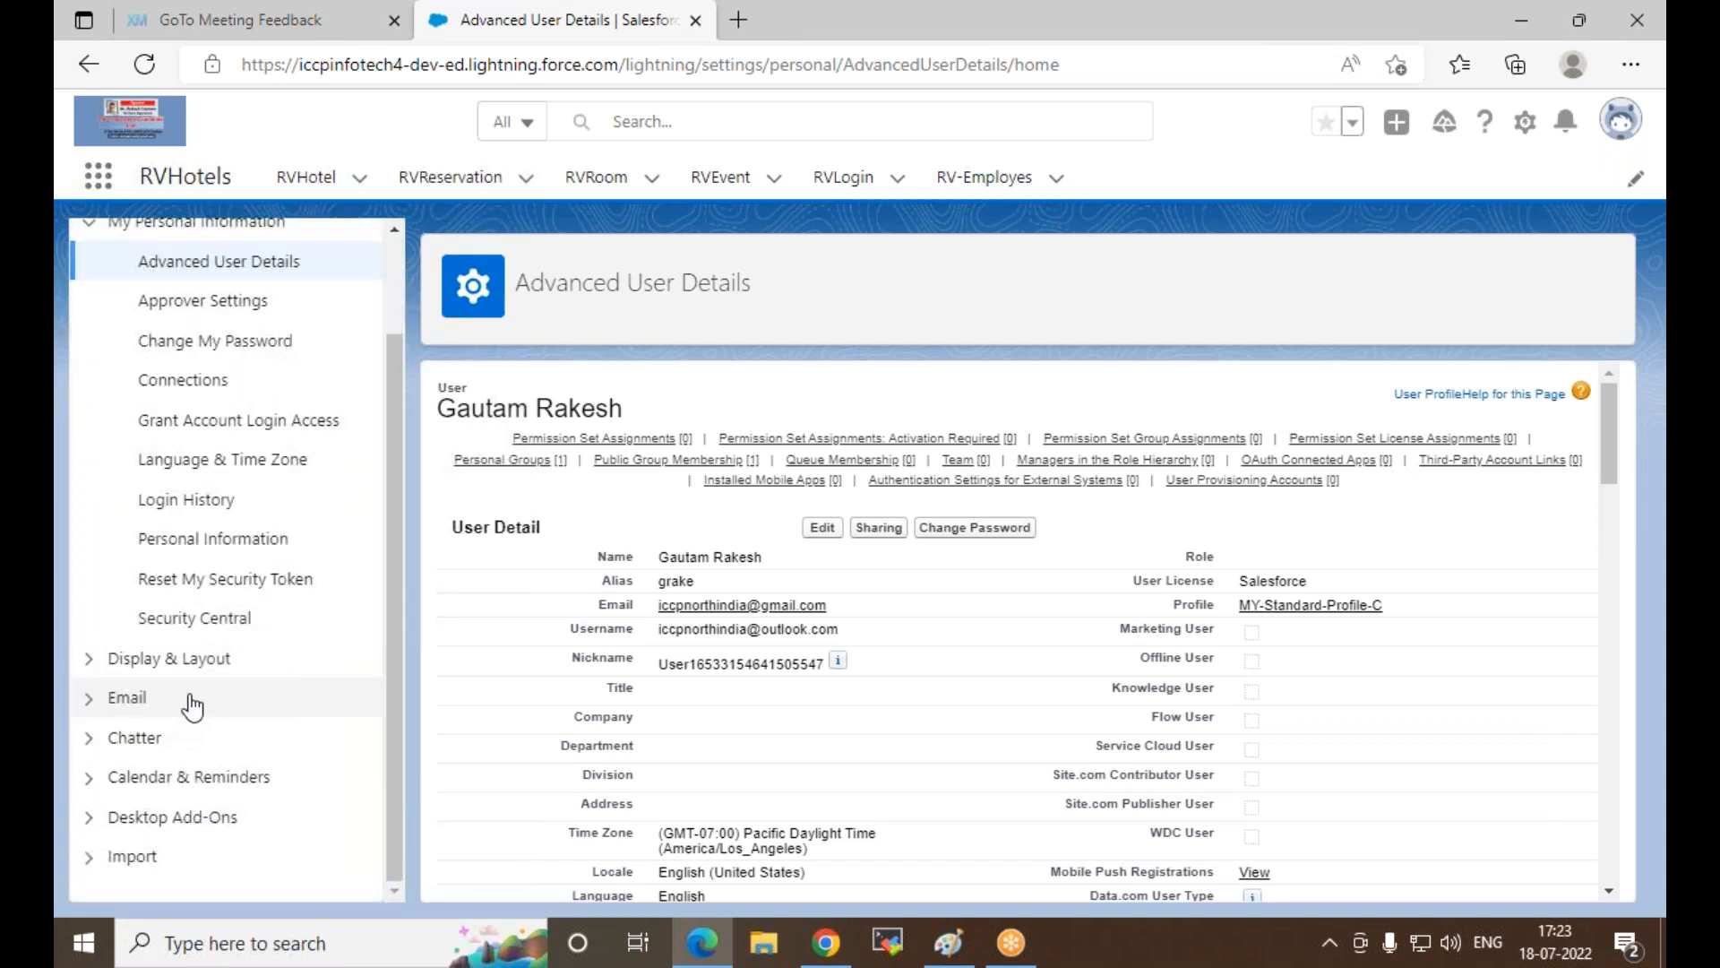
{"action": "scroll", "coordinate": [174, 728], "scroll_direction": "up", "scroll_amount": 3}
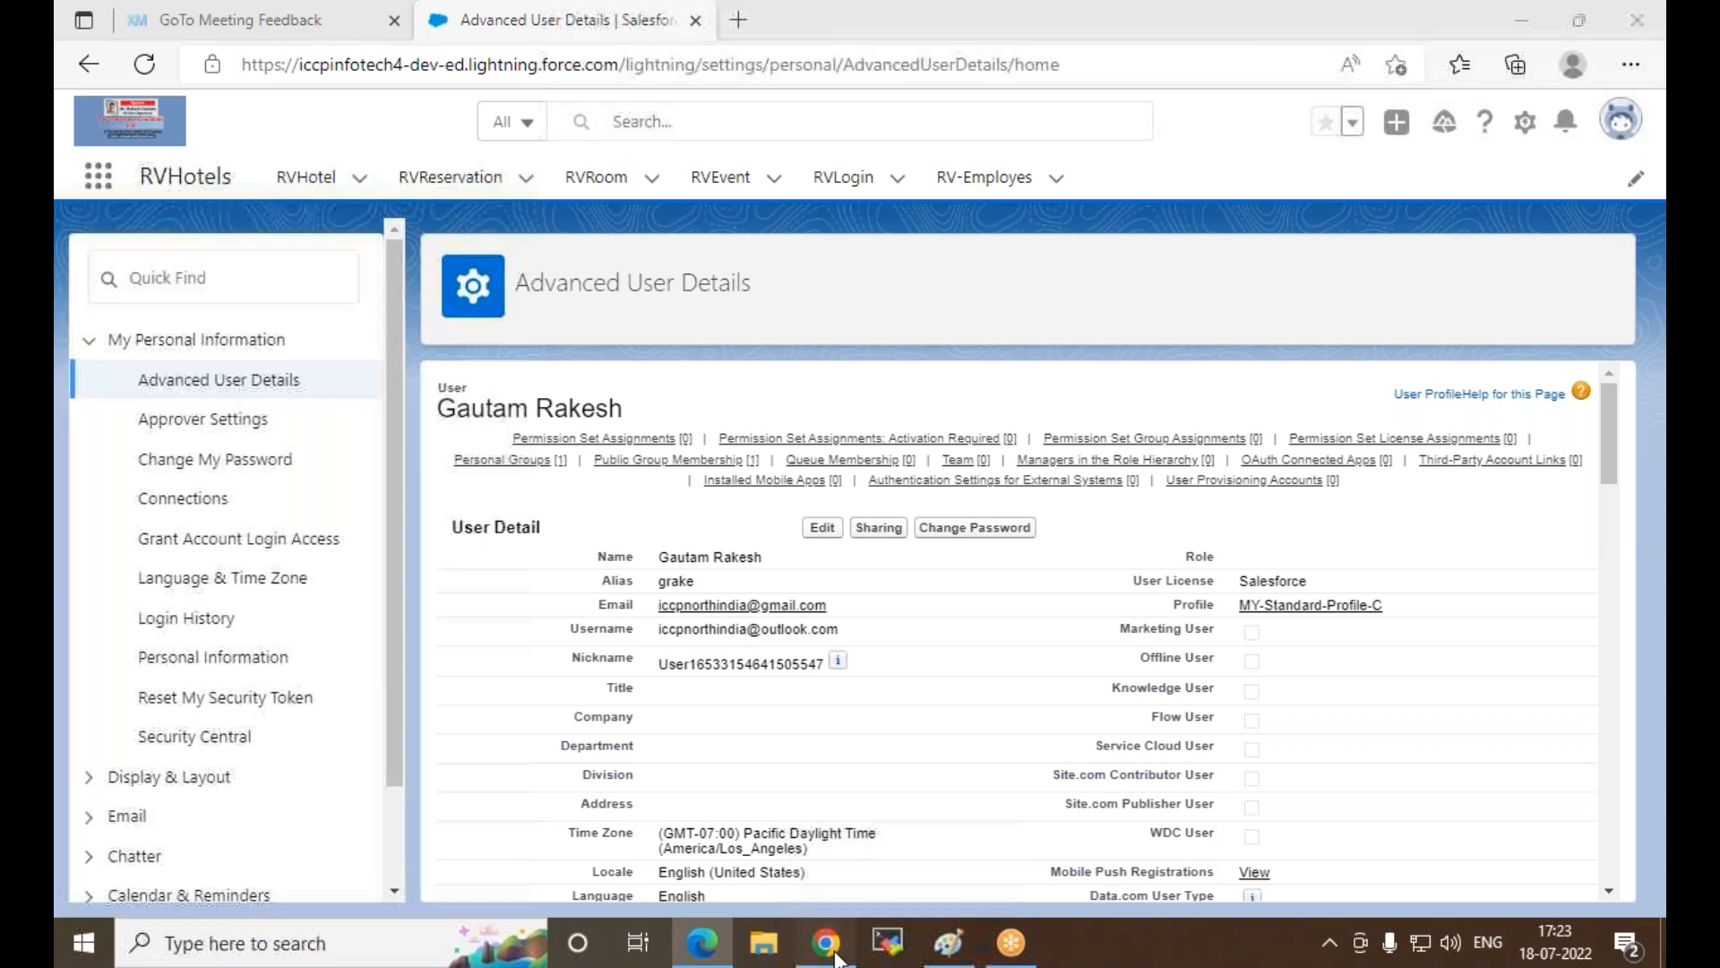
{"action": "left_click", "coordinate": [829, 950]}
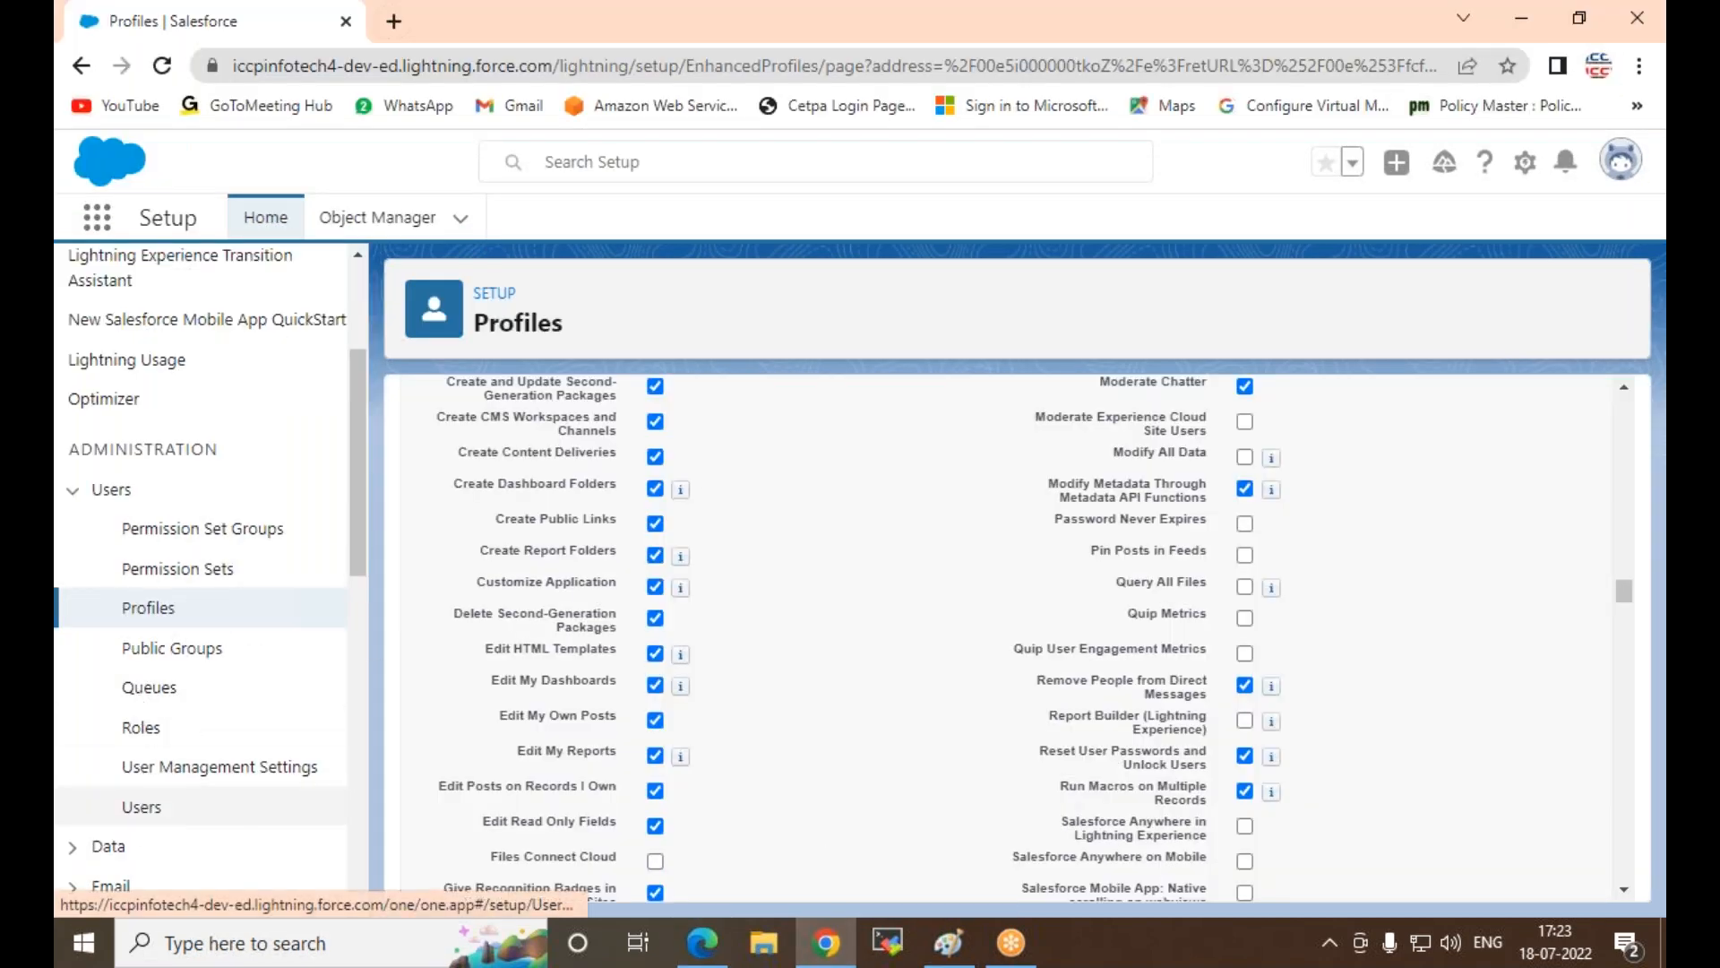
Open your own record from All Users and inspect its permission set, group and role related lists
{"action": "left_click", "coordinate": [140, 809]}
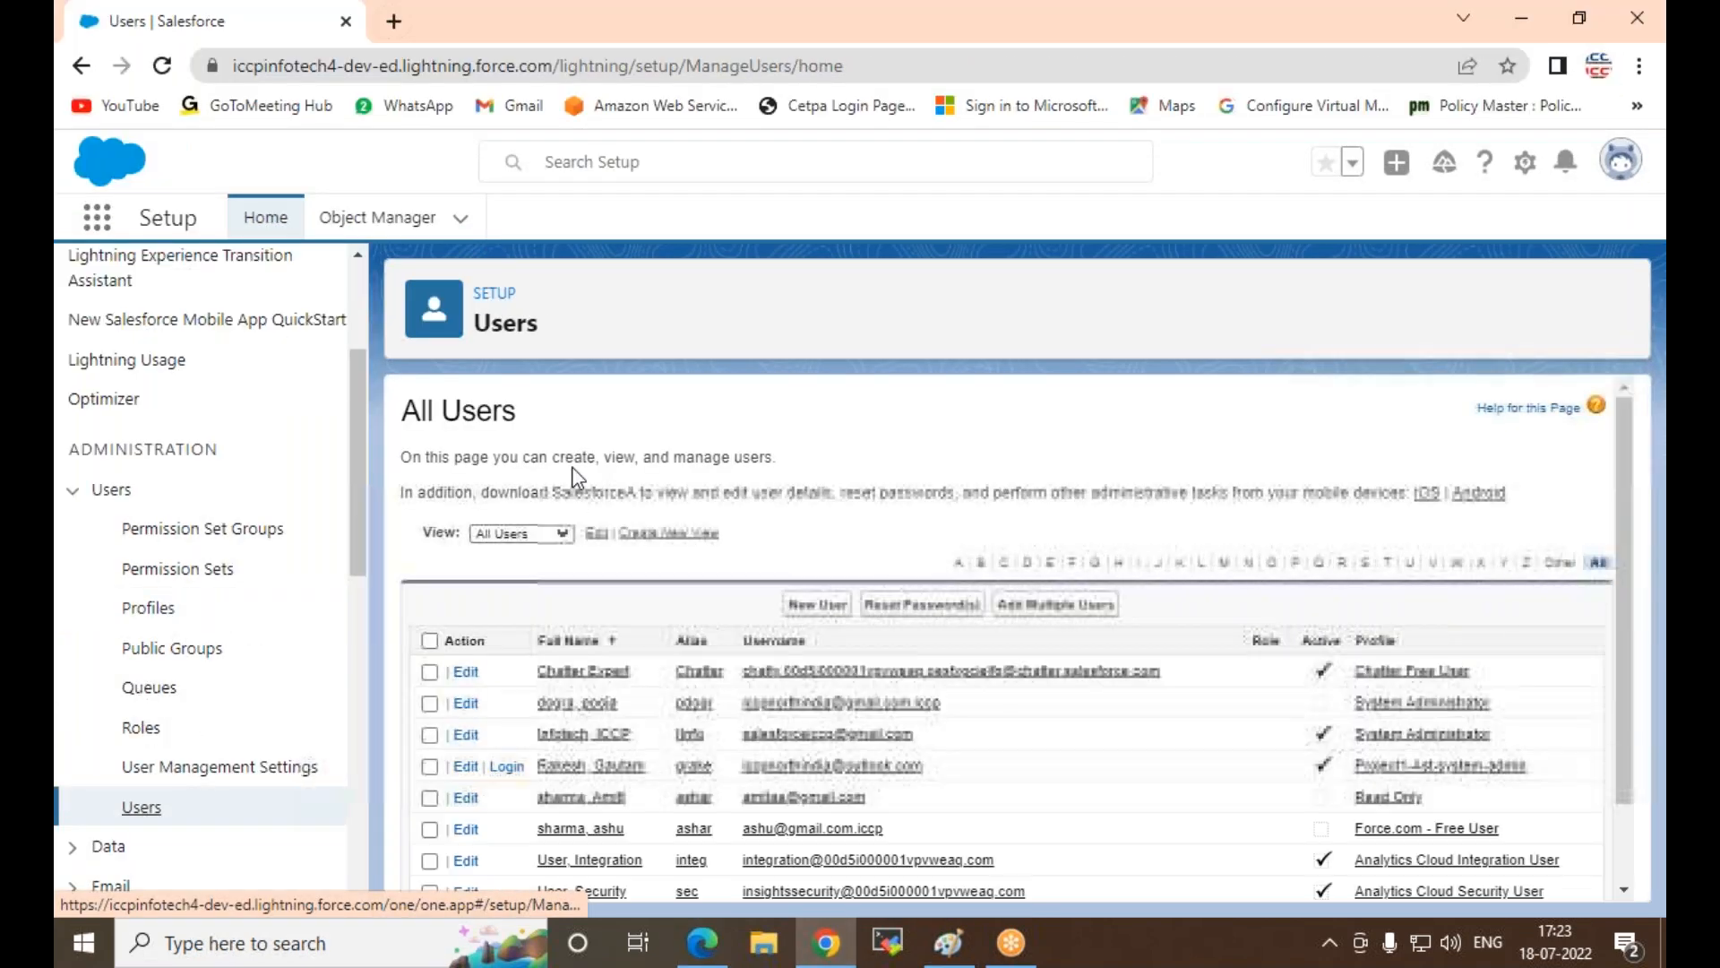
{"action": "left_click", "coordinate": [583, 768]}
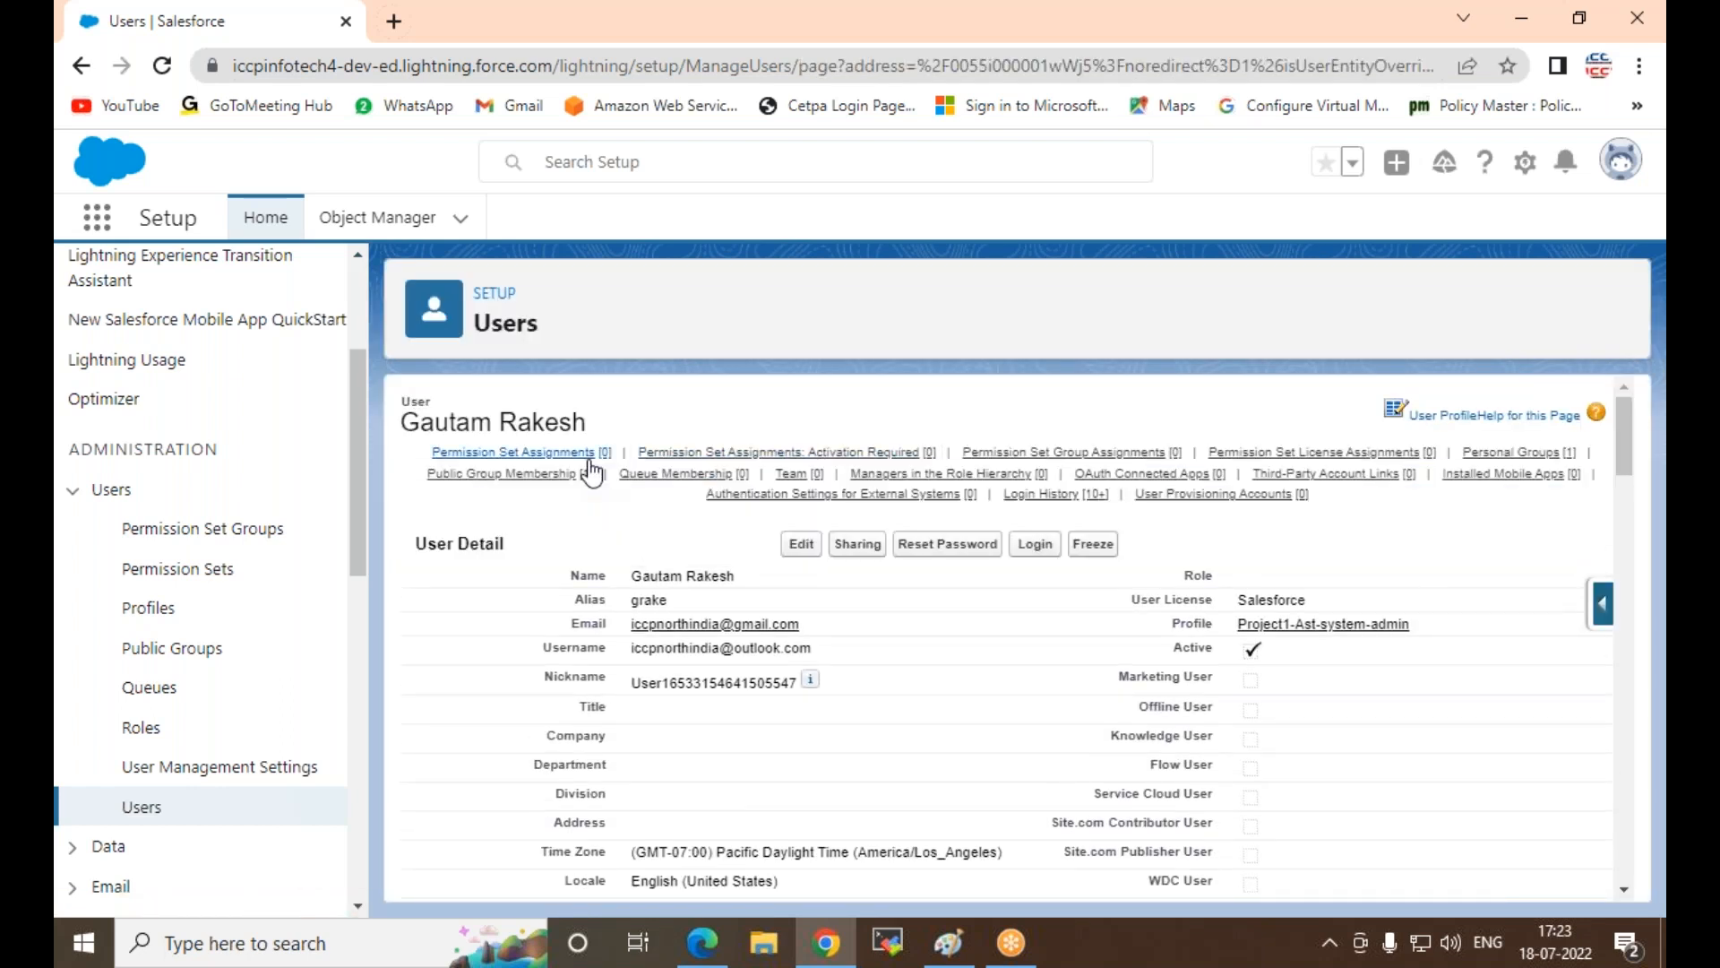
{"action": "mouse_move", "coordinate": [963, 471]}
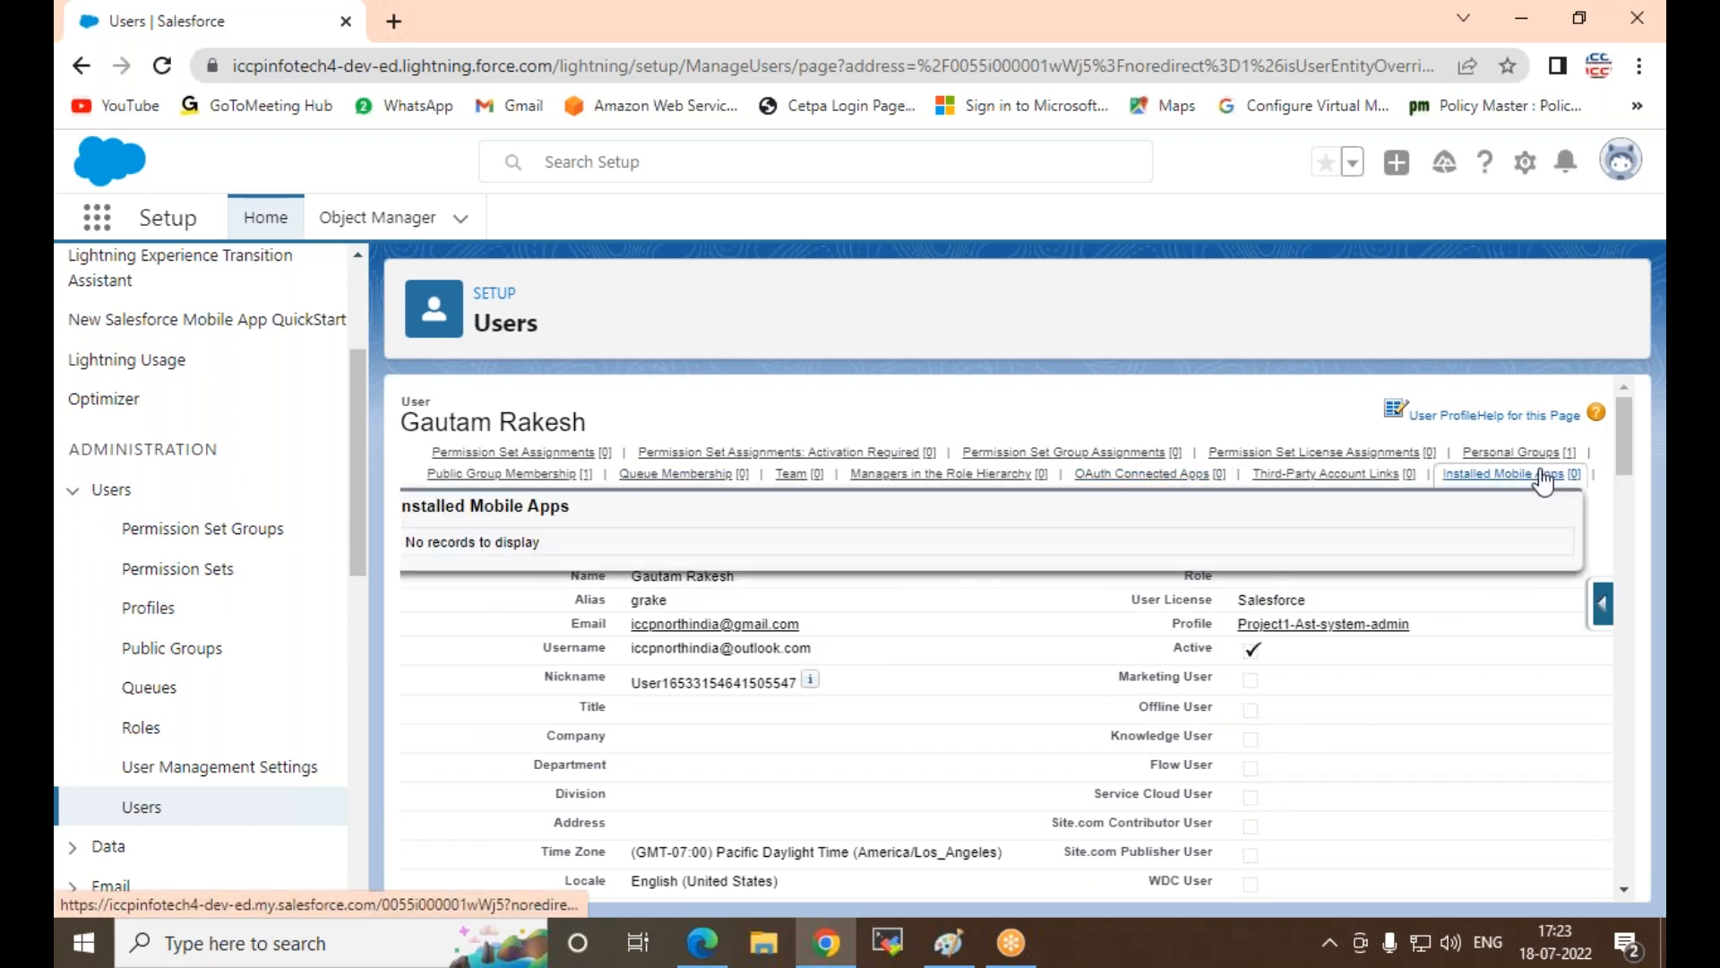
{"action": "mouse_move", "coordinate": [1291, 455]}
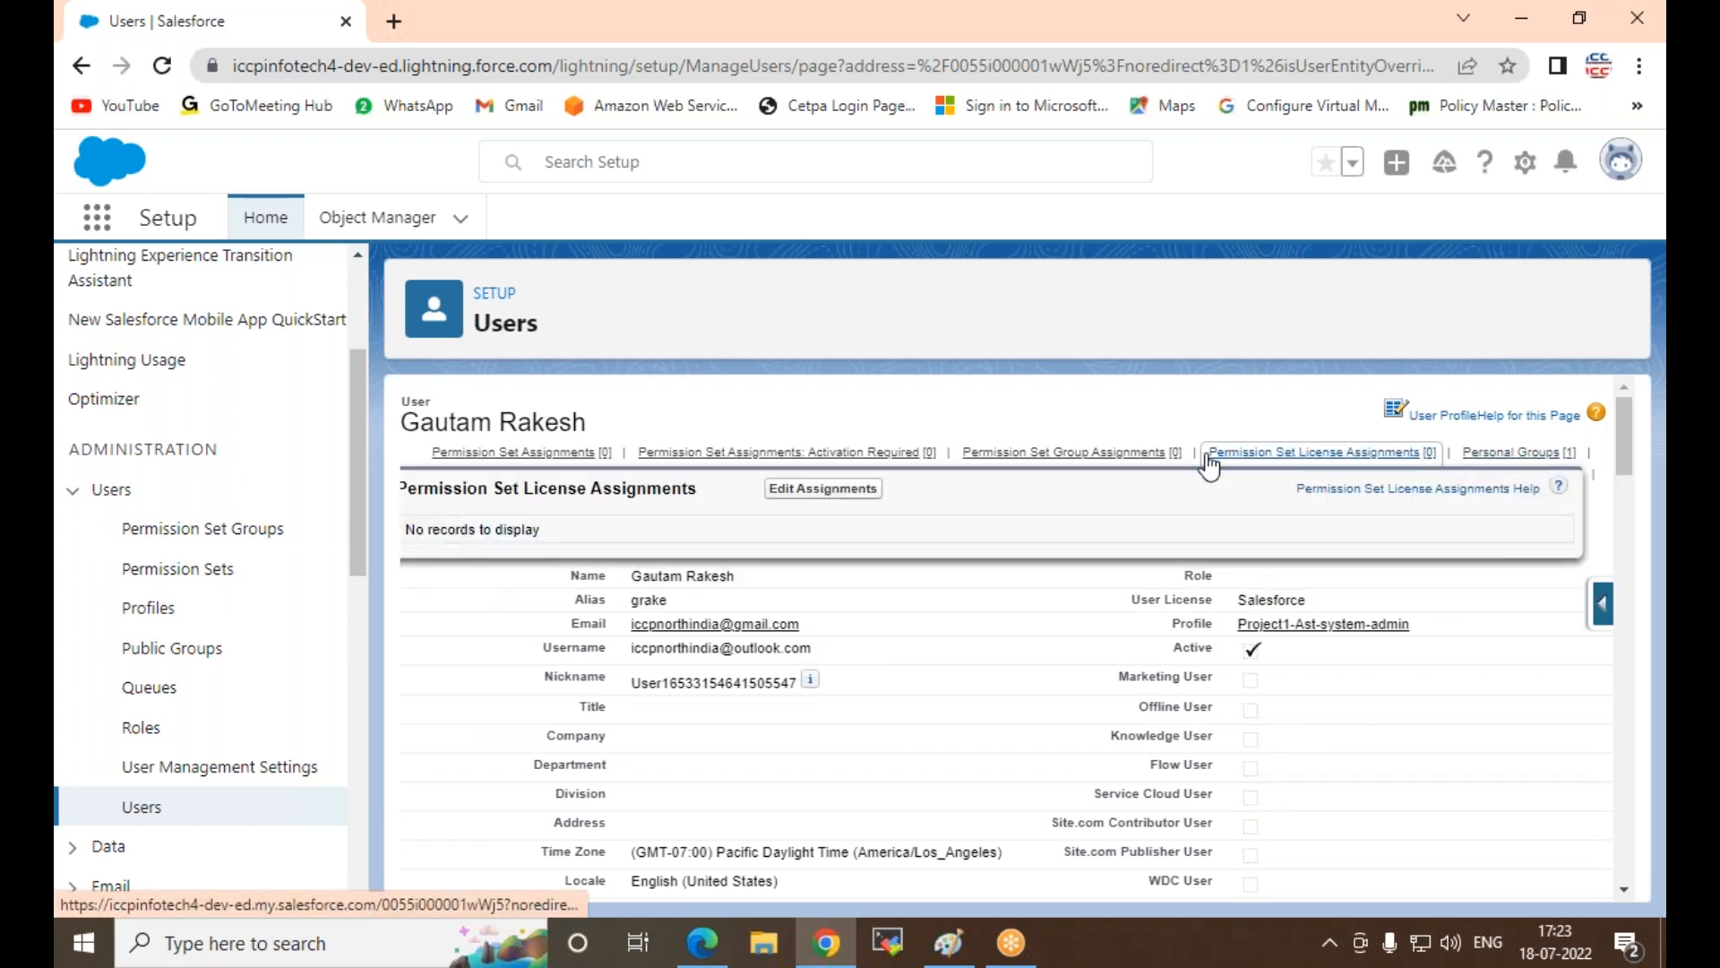
{"action": "mouse_move", "coordinate": [766, 461]}
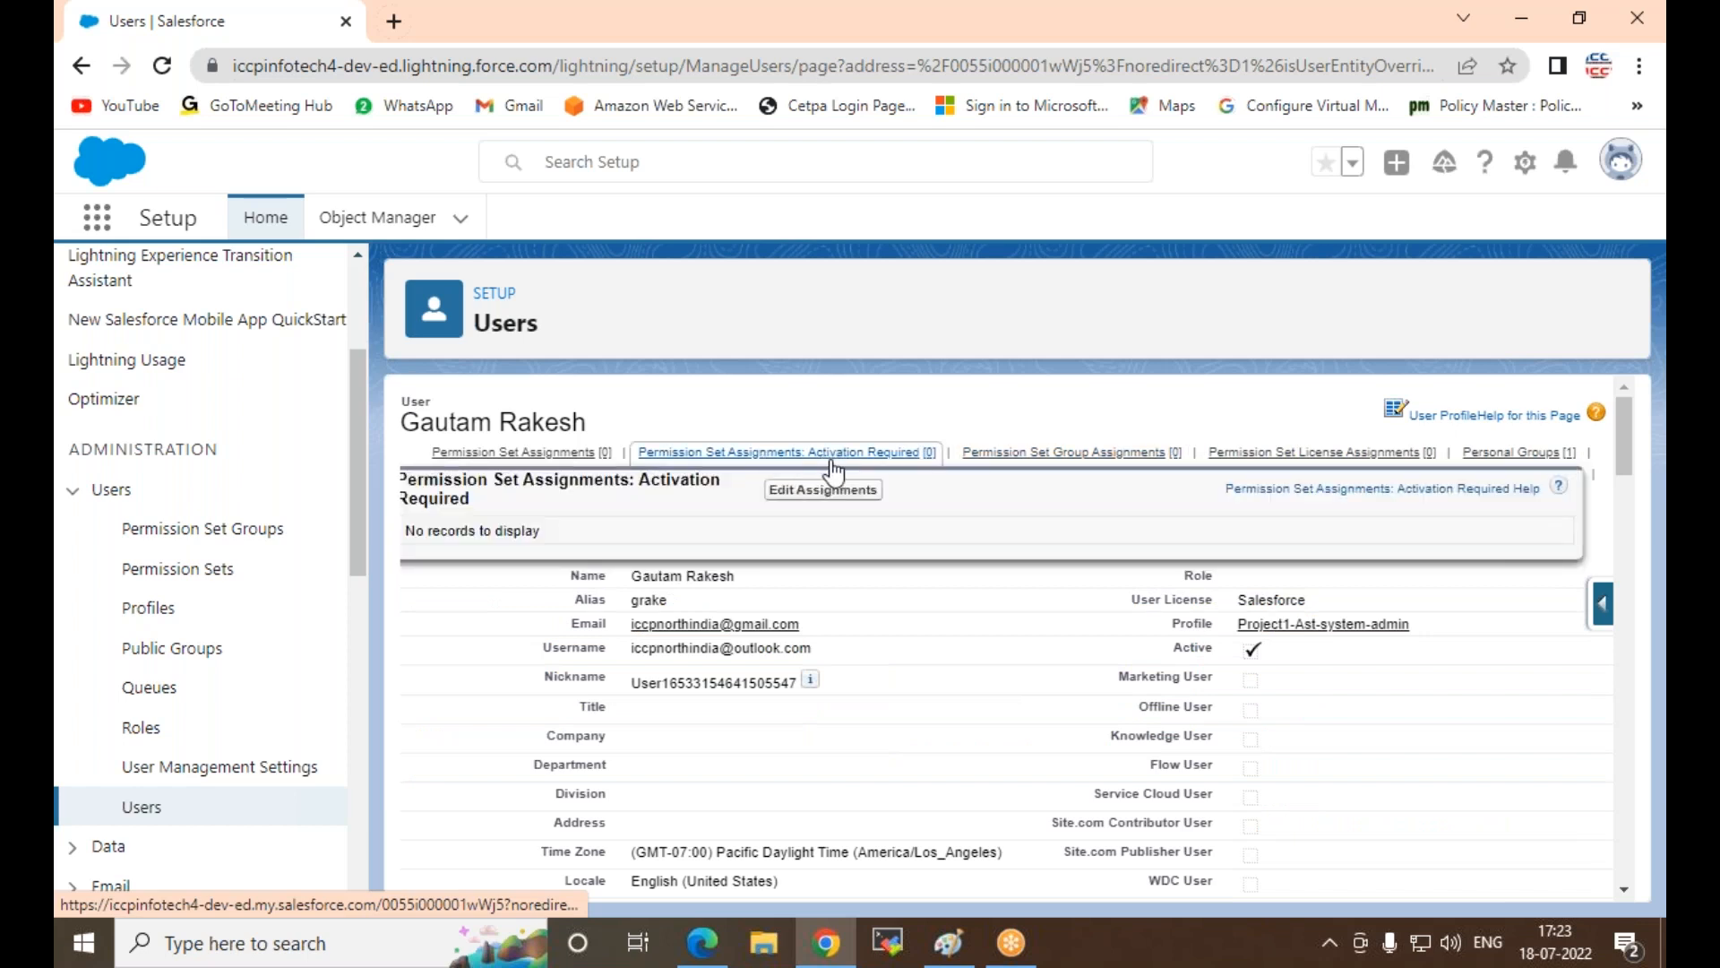
{"action": "mouse_move", "coordinate": [497, 457]}
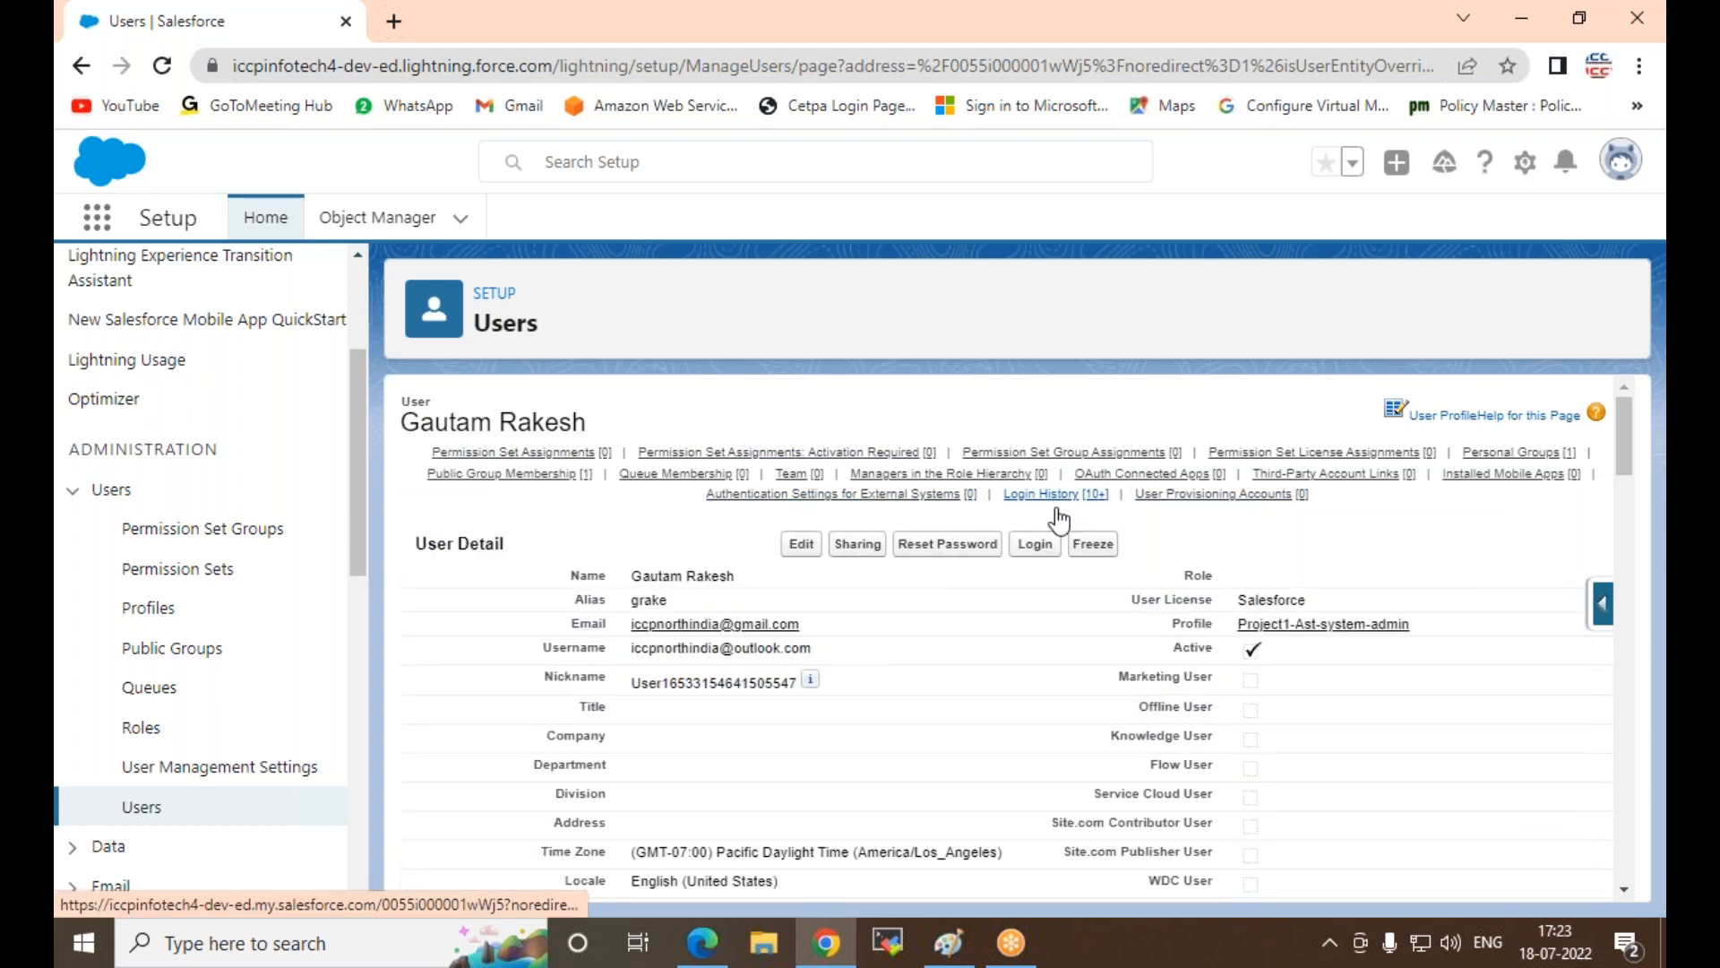
{"action": "left_click", "coordinate": [152, 66]}
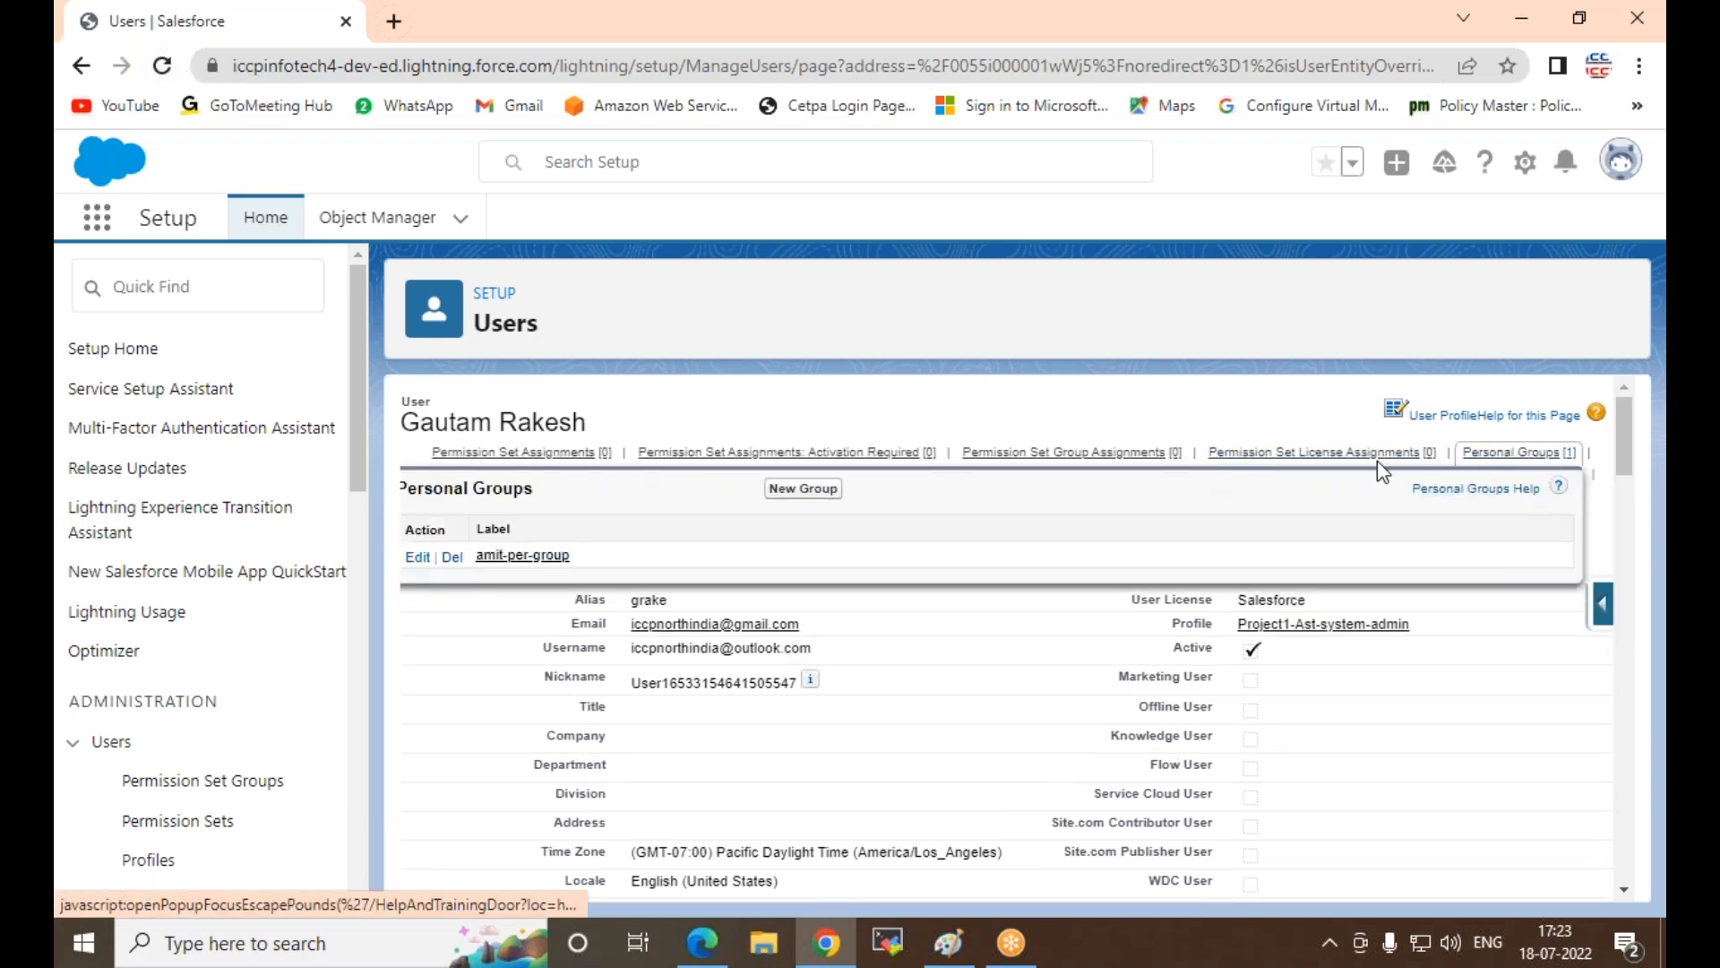
{"action": "mouse_move", "coordinate": [914, 482]}
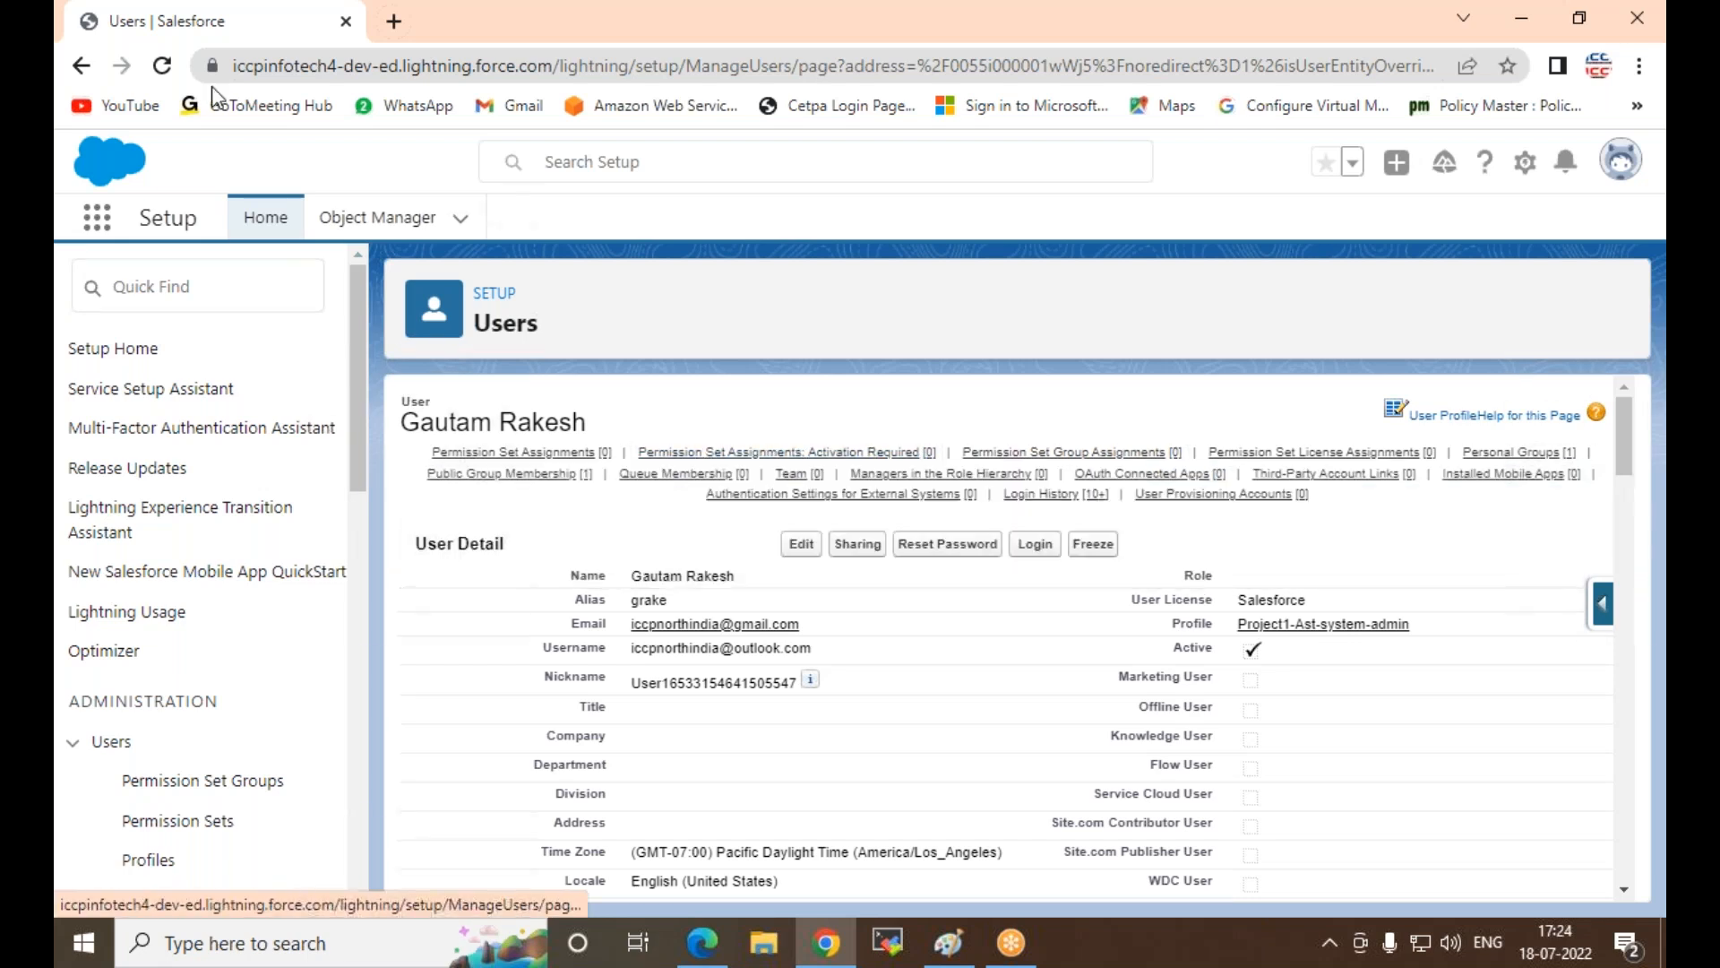
{"action": "left_click", "coordinate": [161, 68]}
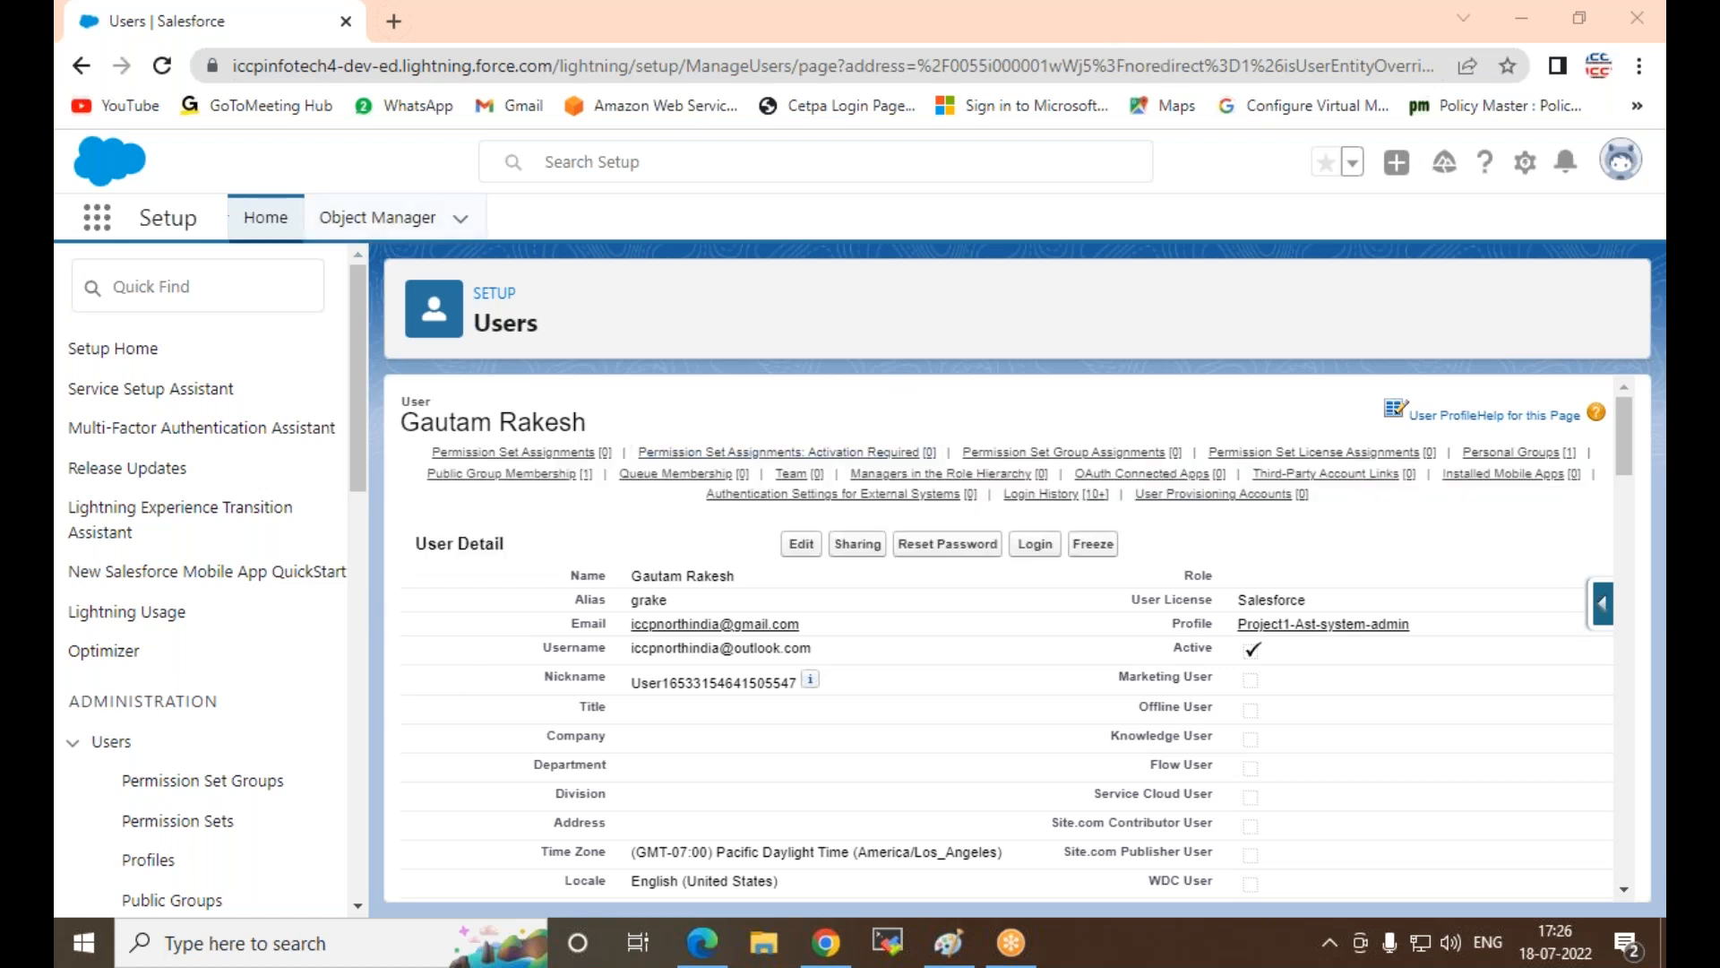
{"action": "left_click", "coordinate": [162, 66]}
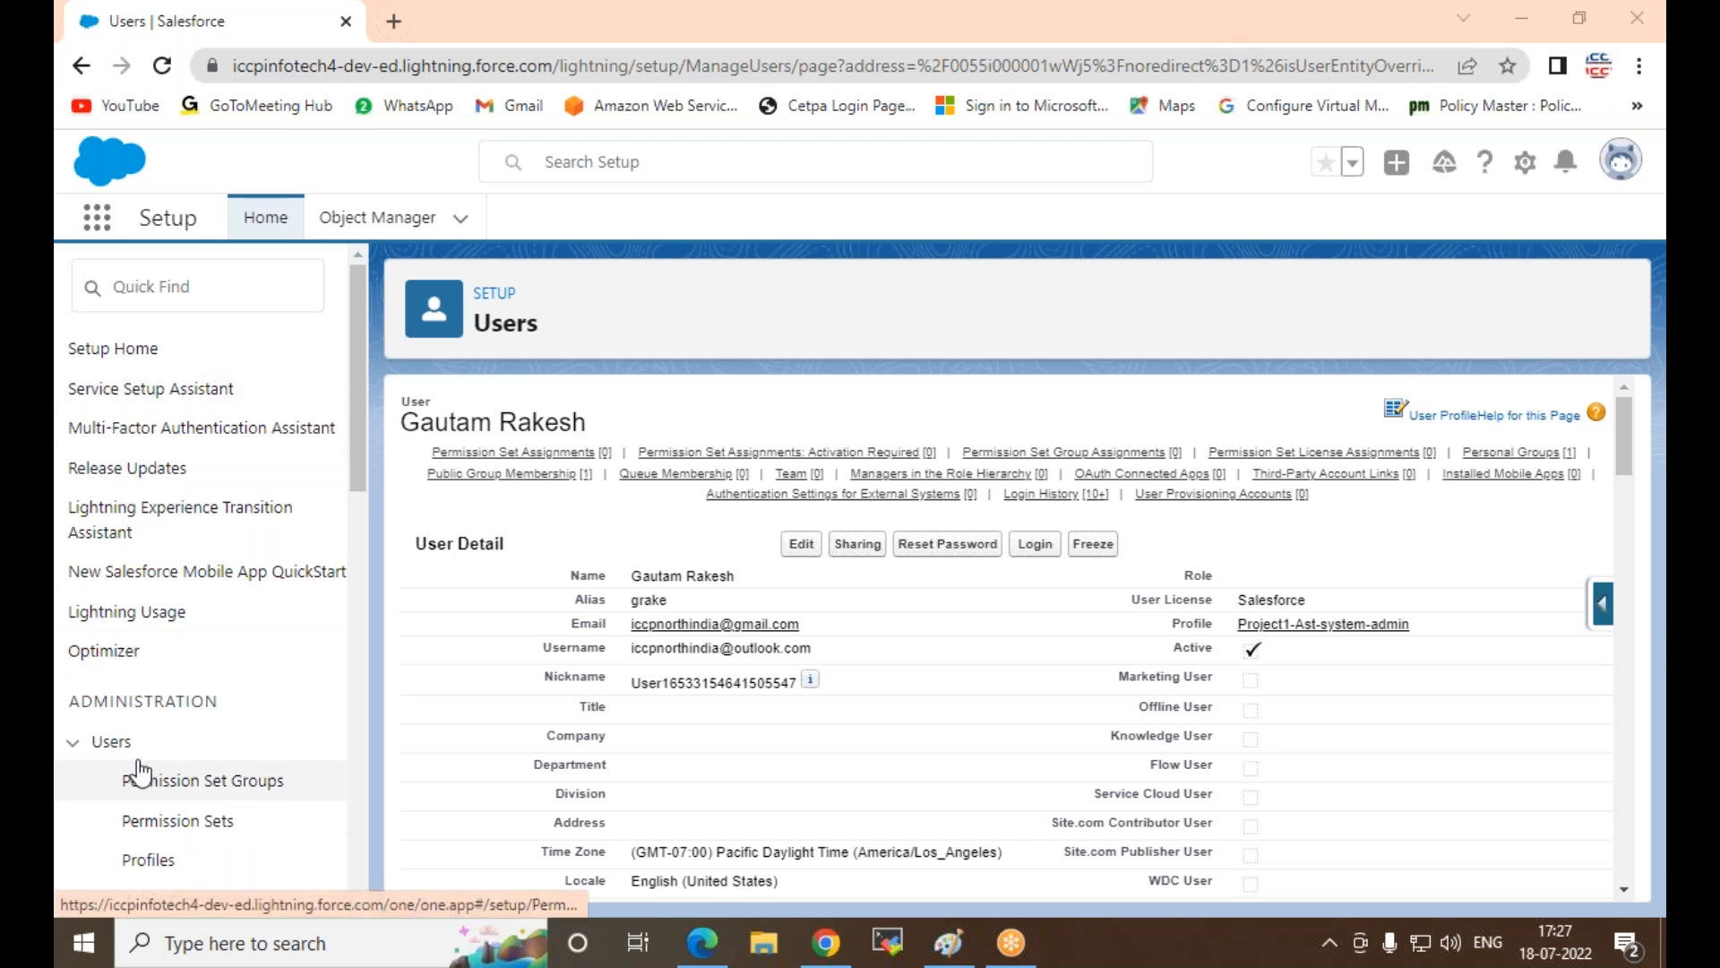
Open Users > Profiles and filter the list to profiles starting with C
{"action": "scroll", "coordinate": [139, 772], "scroll_direction": "down", "scroll_amount": 4}
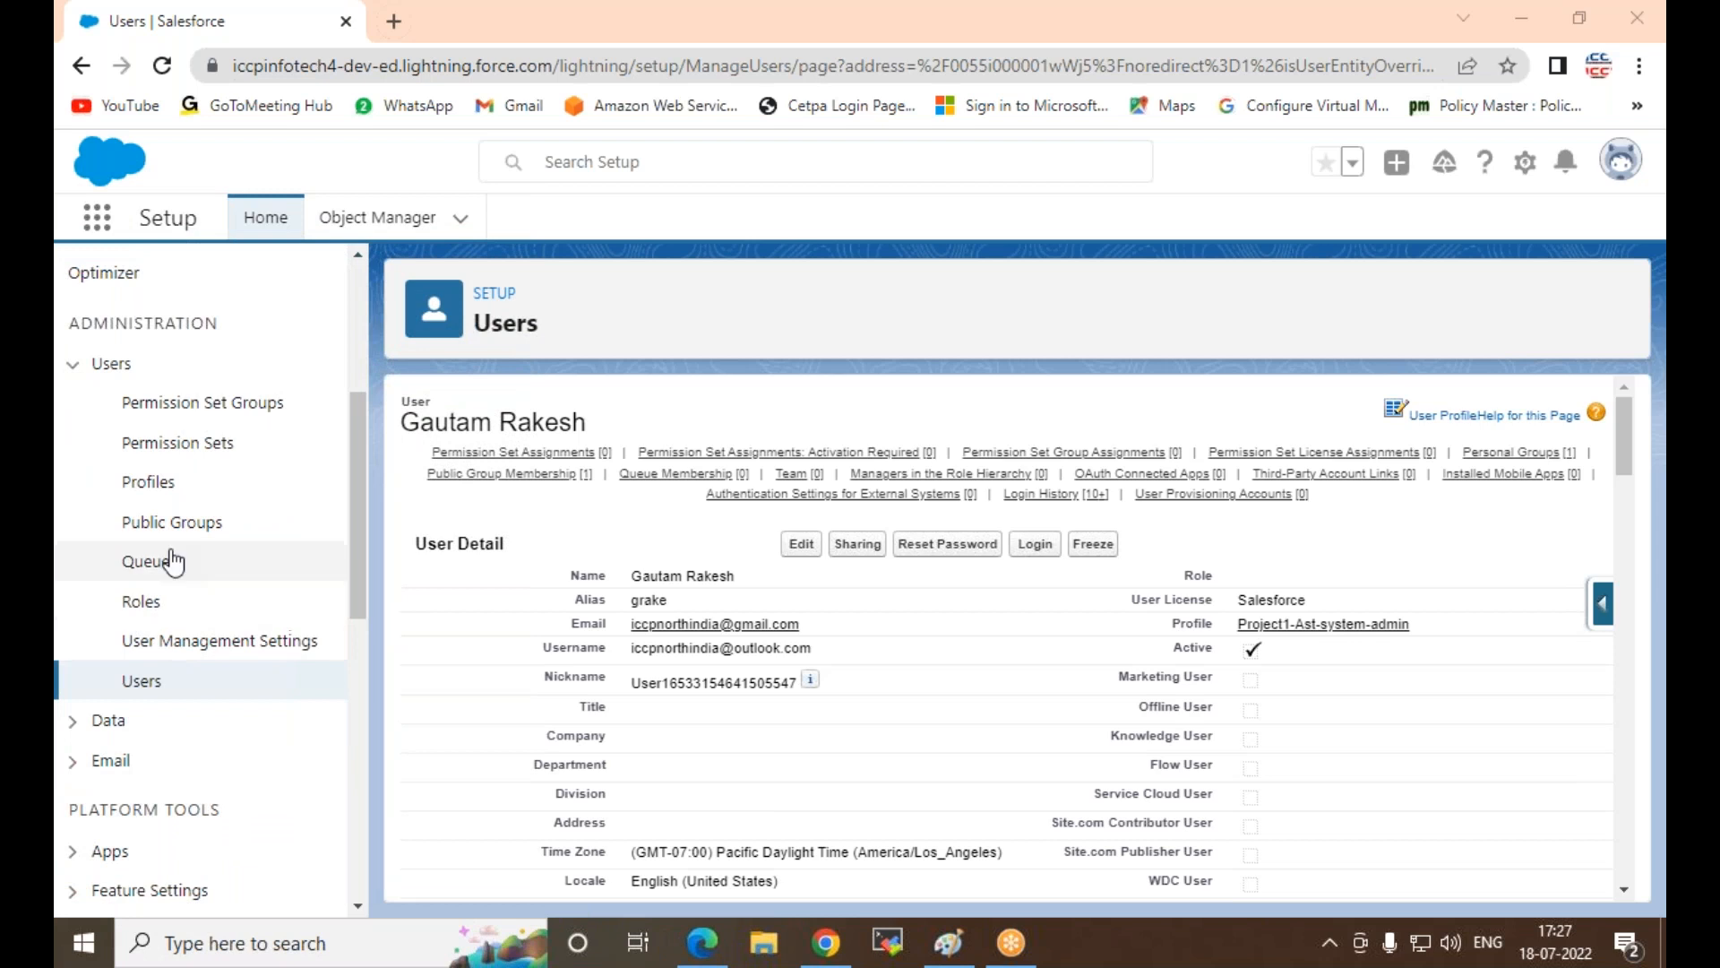
{"action": "left_click", "coordinate": [148, 484]}
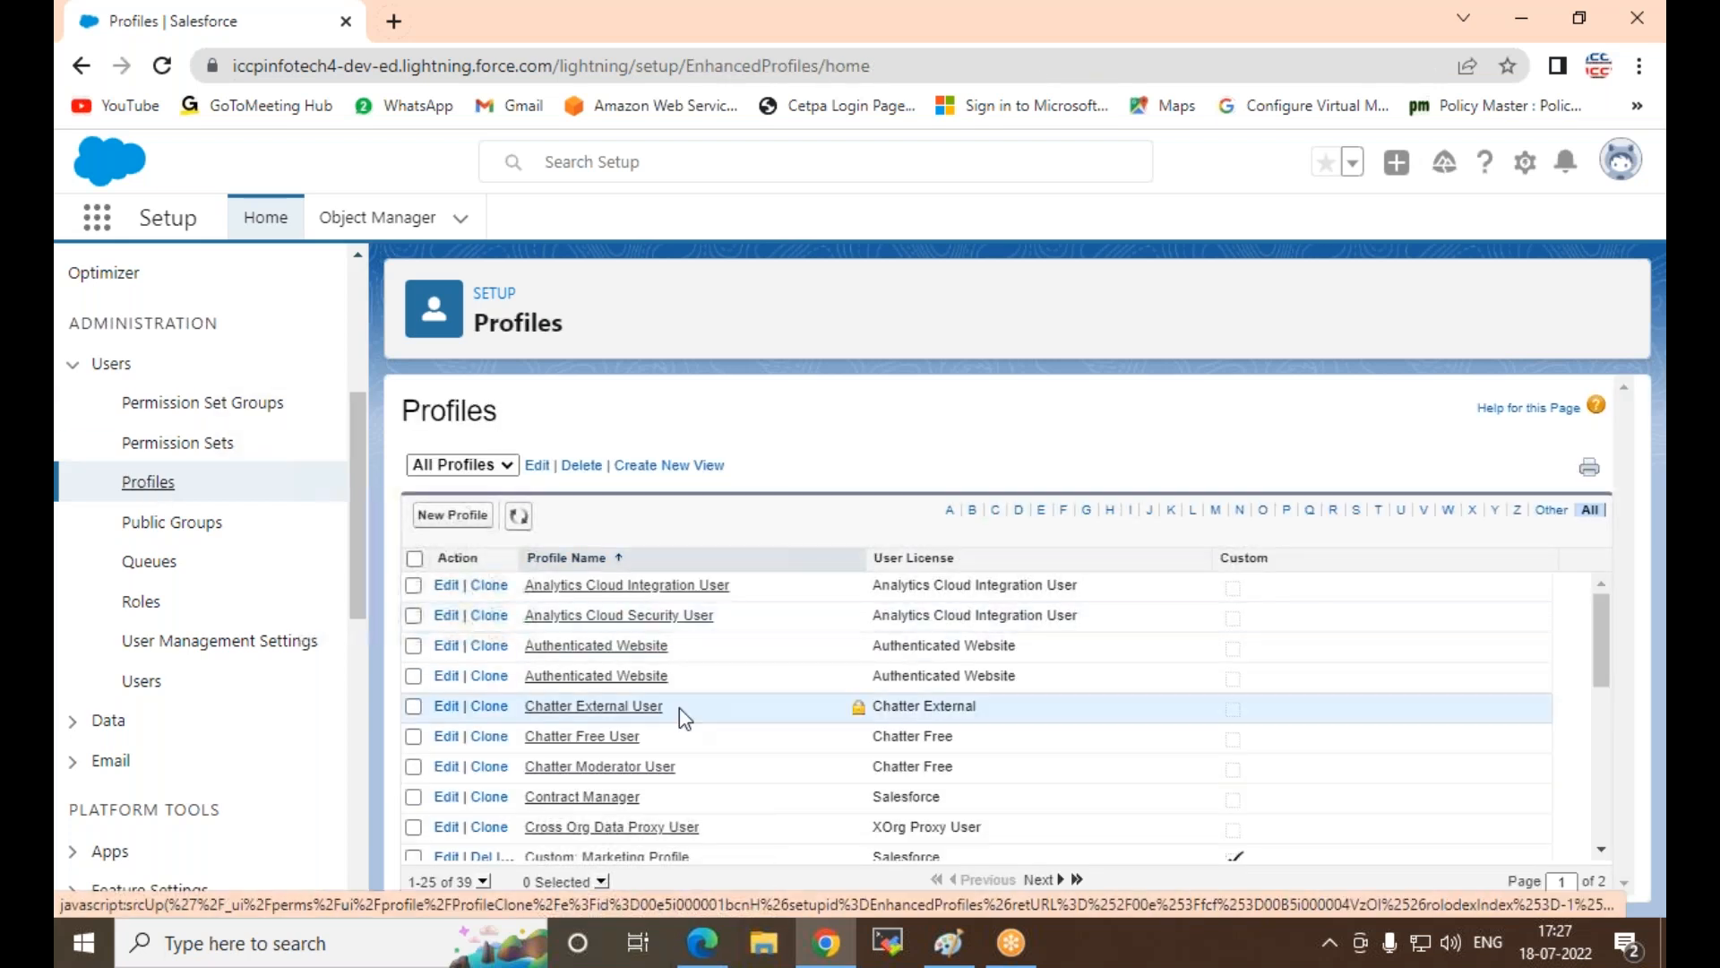
{"action": "scroll", "coordinate": [675, 697], "scroll_direction": "down", "scroll_amount": 3}
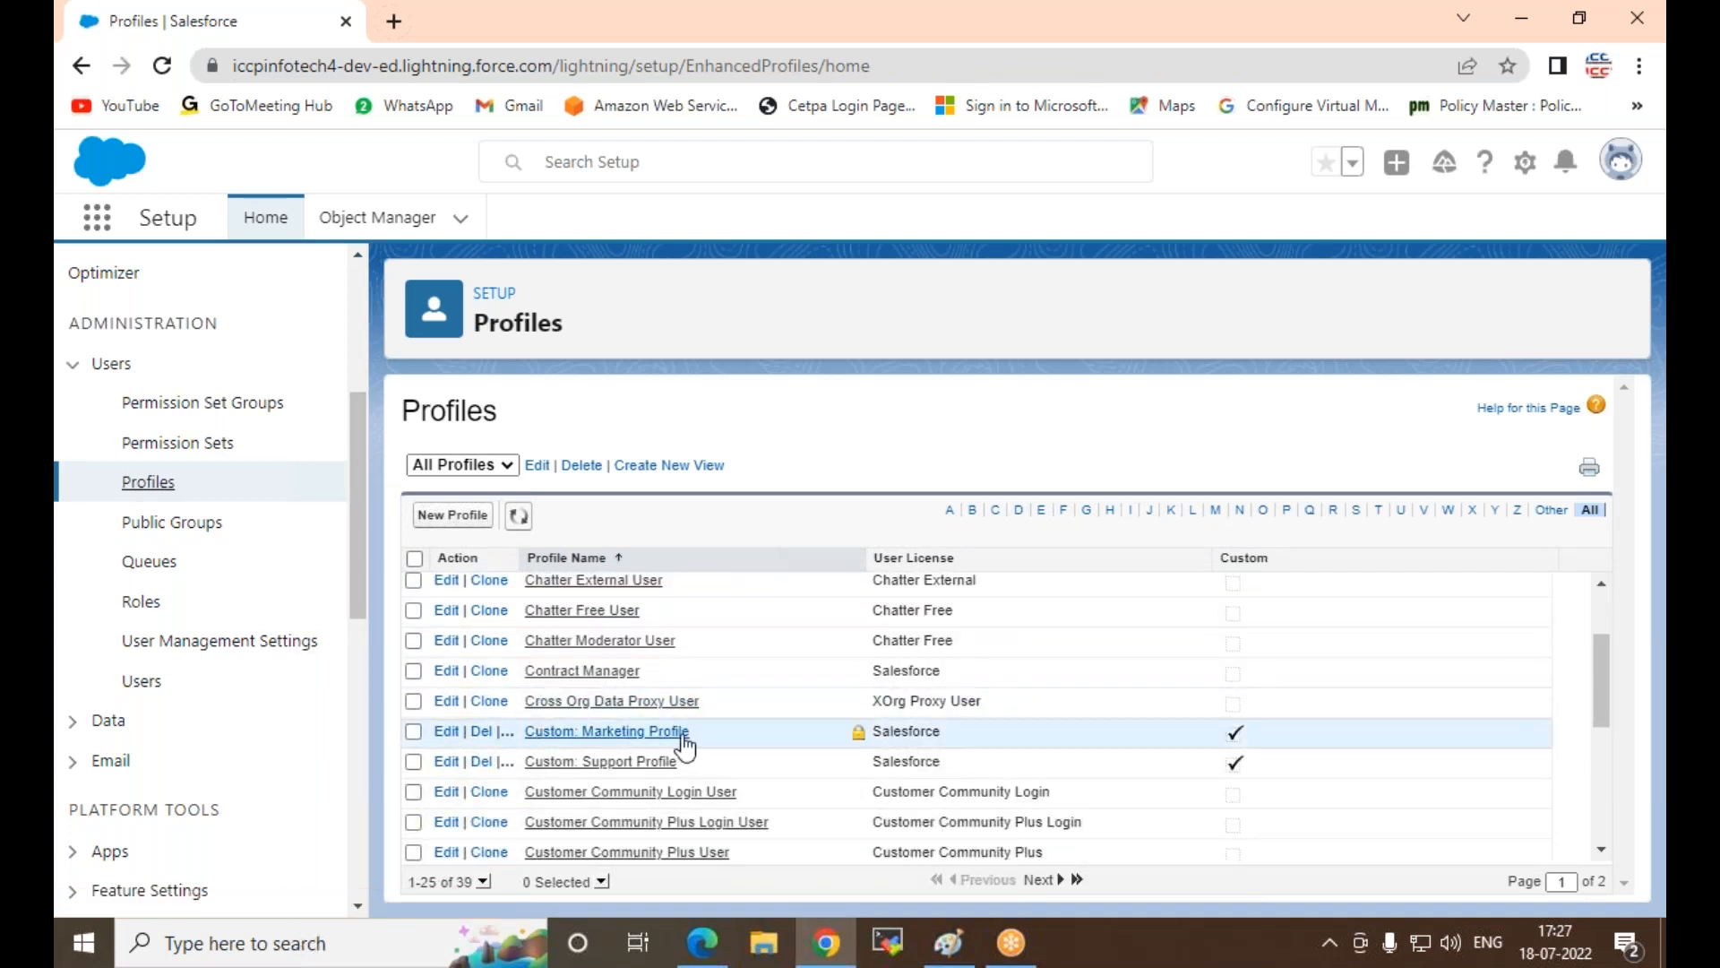
{"action": "scroll", "coordinate": [622, 784], "scroll_direction": "down", "scroll_amount": 3}
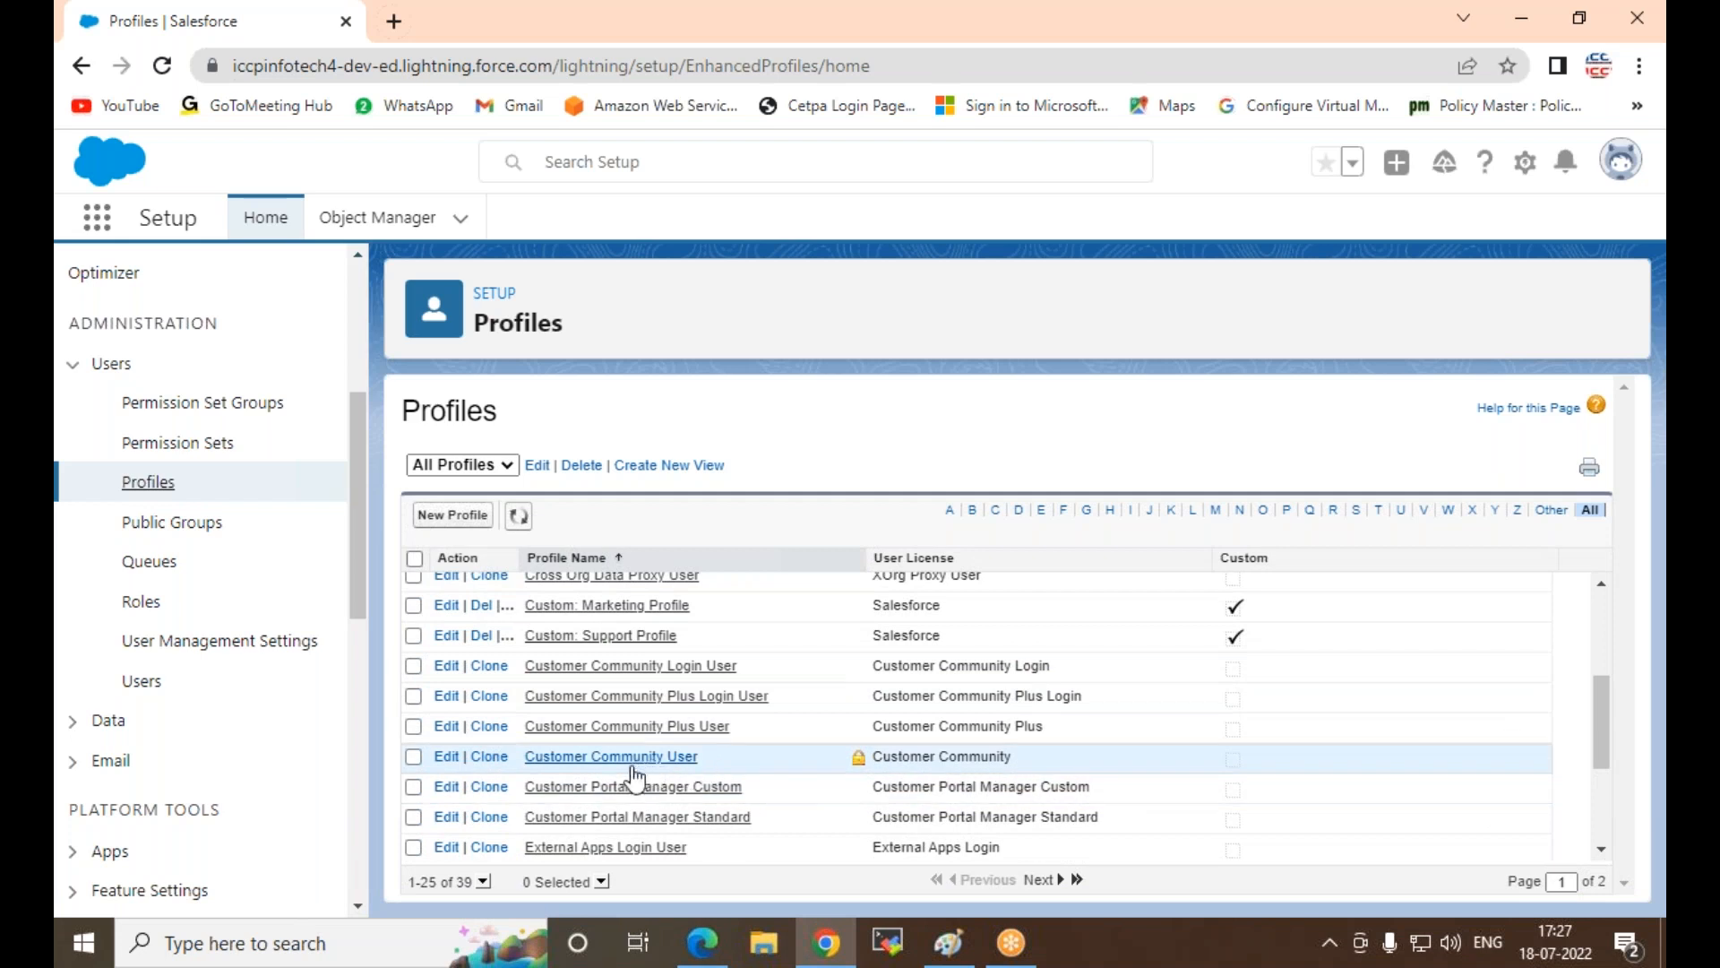
{"action": "scroll", "coordinate": [664, 797], "scroll_direction": "down", "scroll_amount": 3}
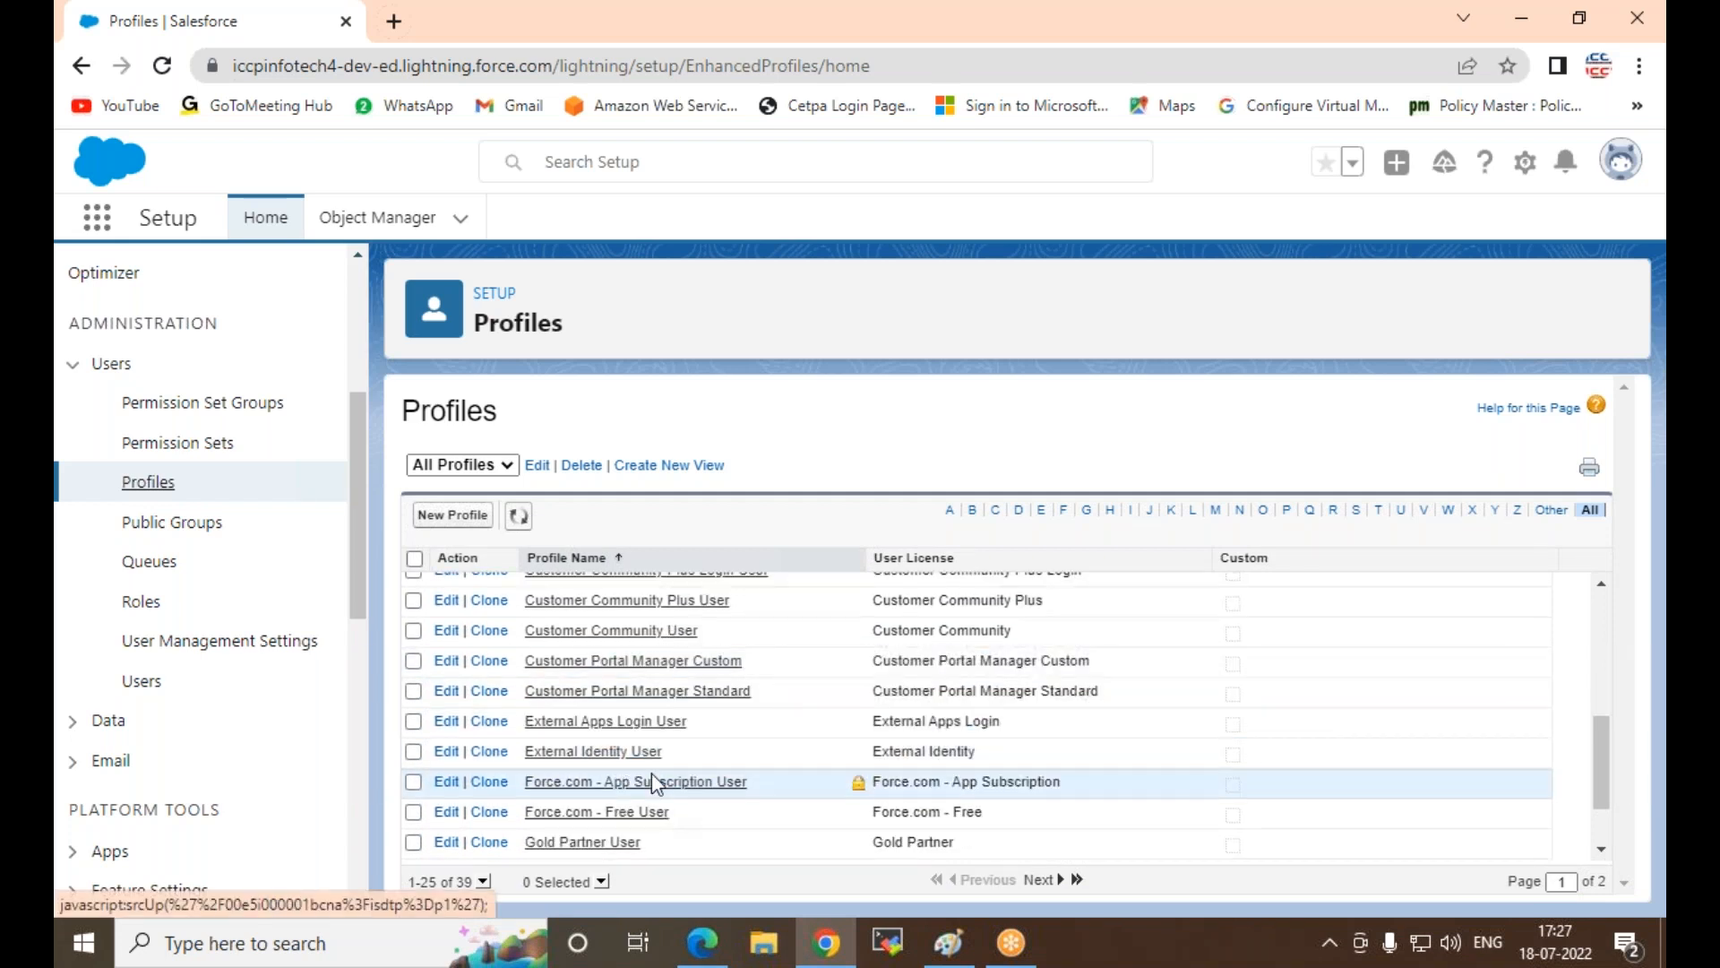
{"action": "scroll", "coordinate": [652, 776], "scroll_direction": "down", "scroll_amount": 1}
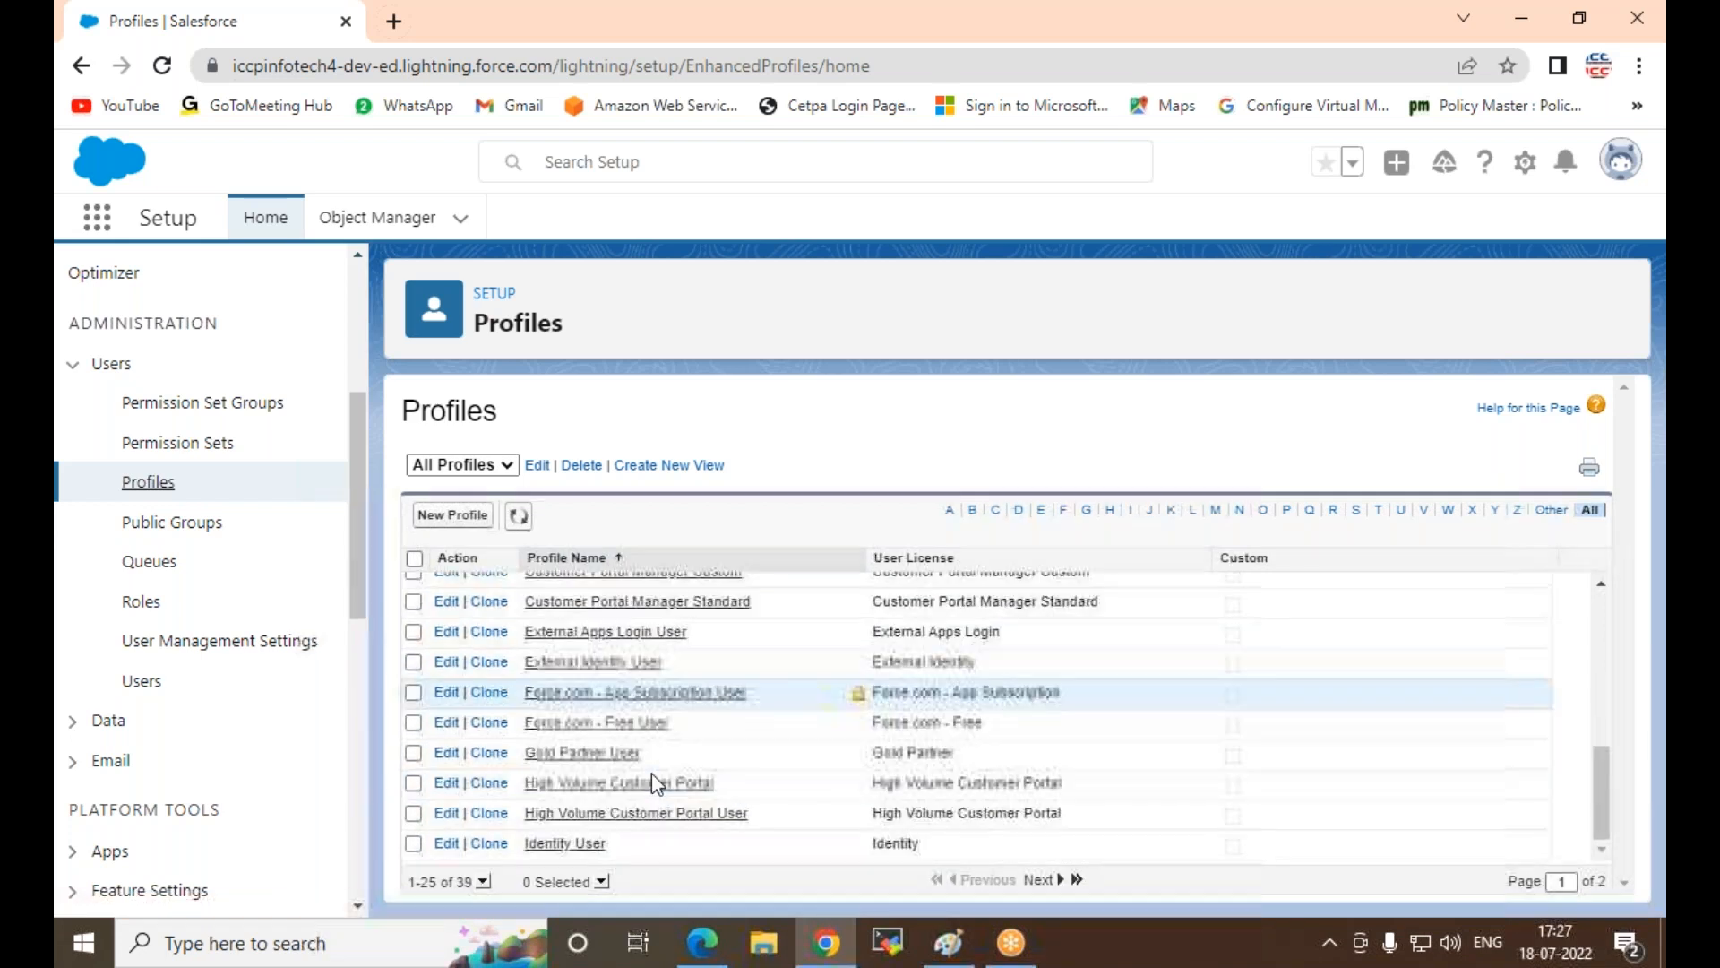
{"action": "left_click", "coordinate": [996, 510]}
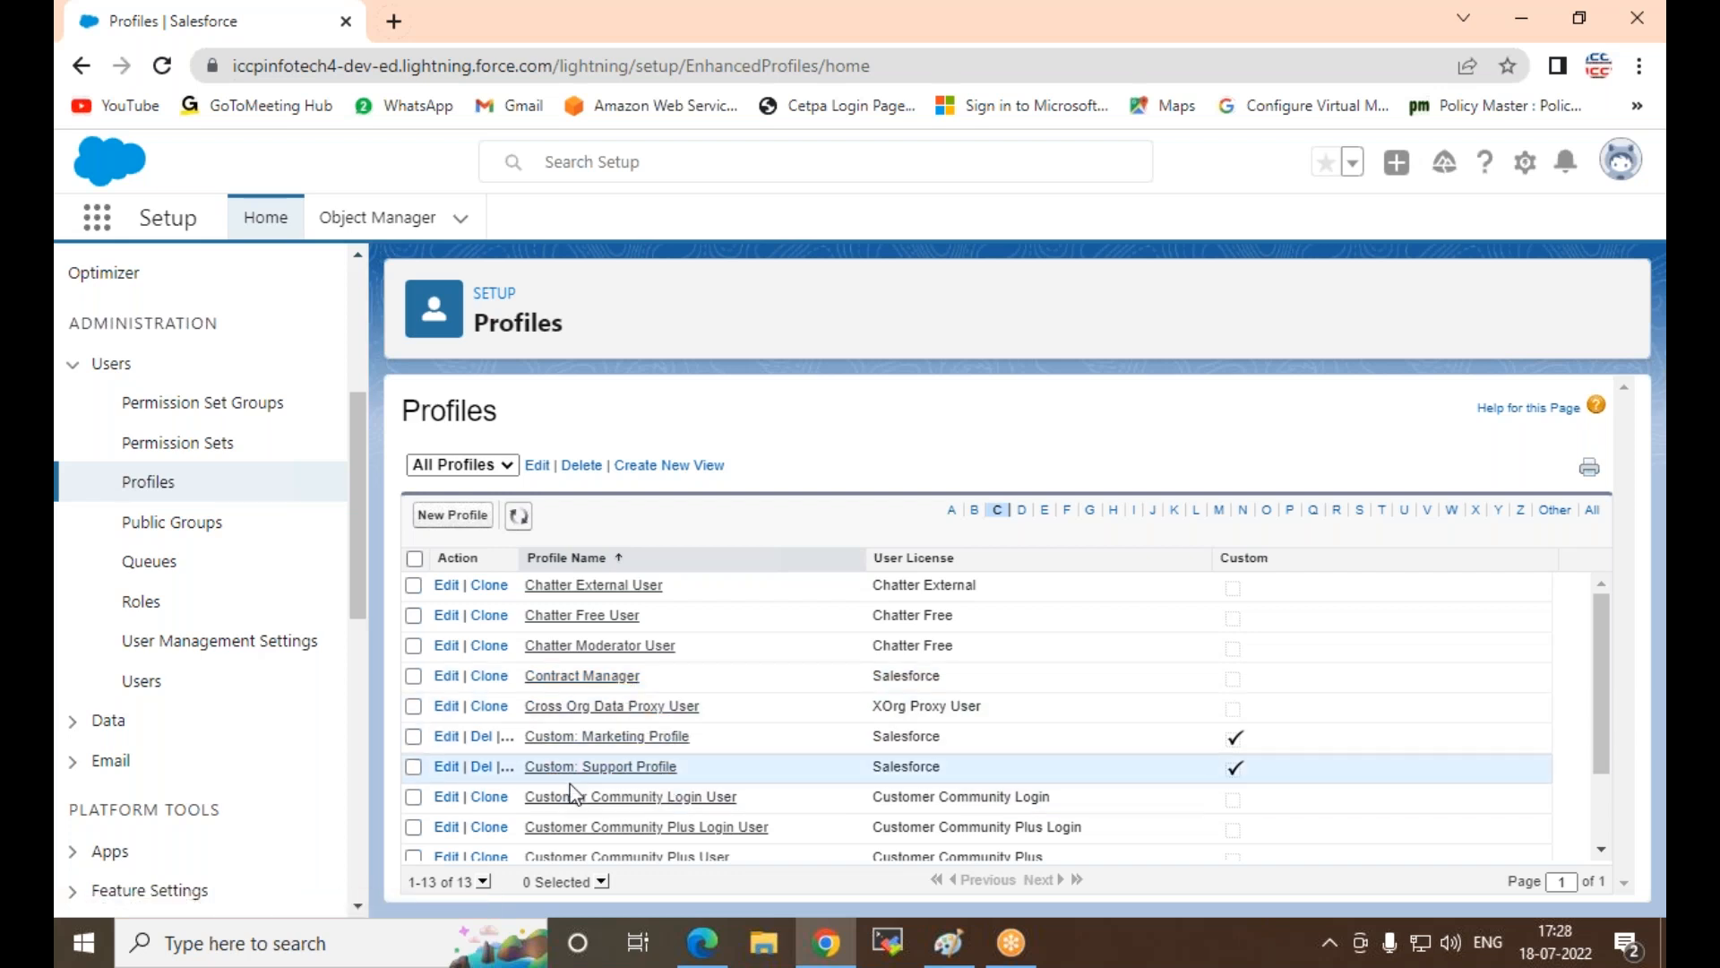
Edit Custom: Support Profile and look through its Custom App, Tab and Administrative Permissions settings
{"action": "left_click", "coordinate": [447, 767]}
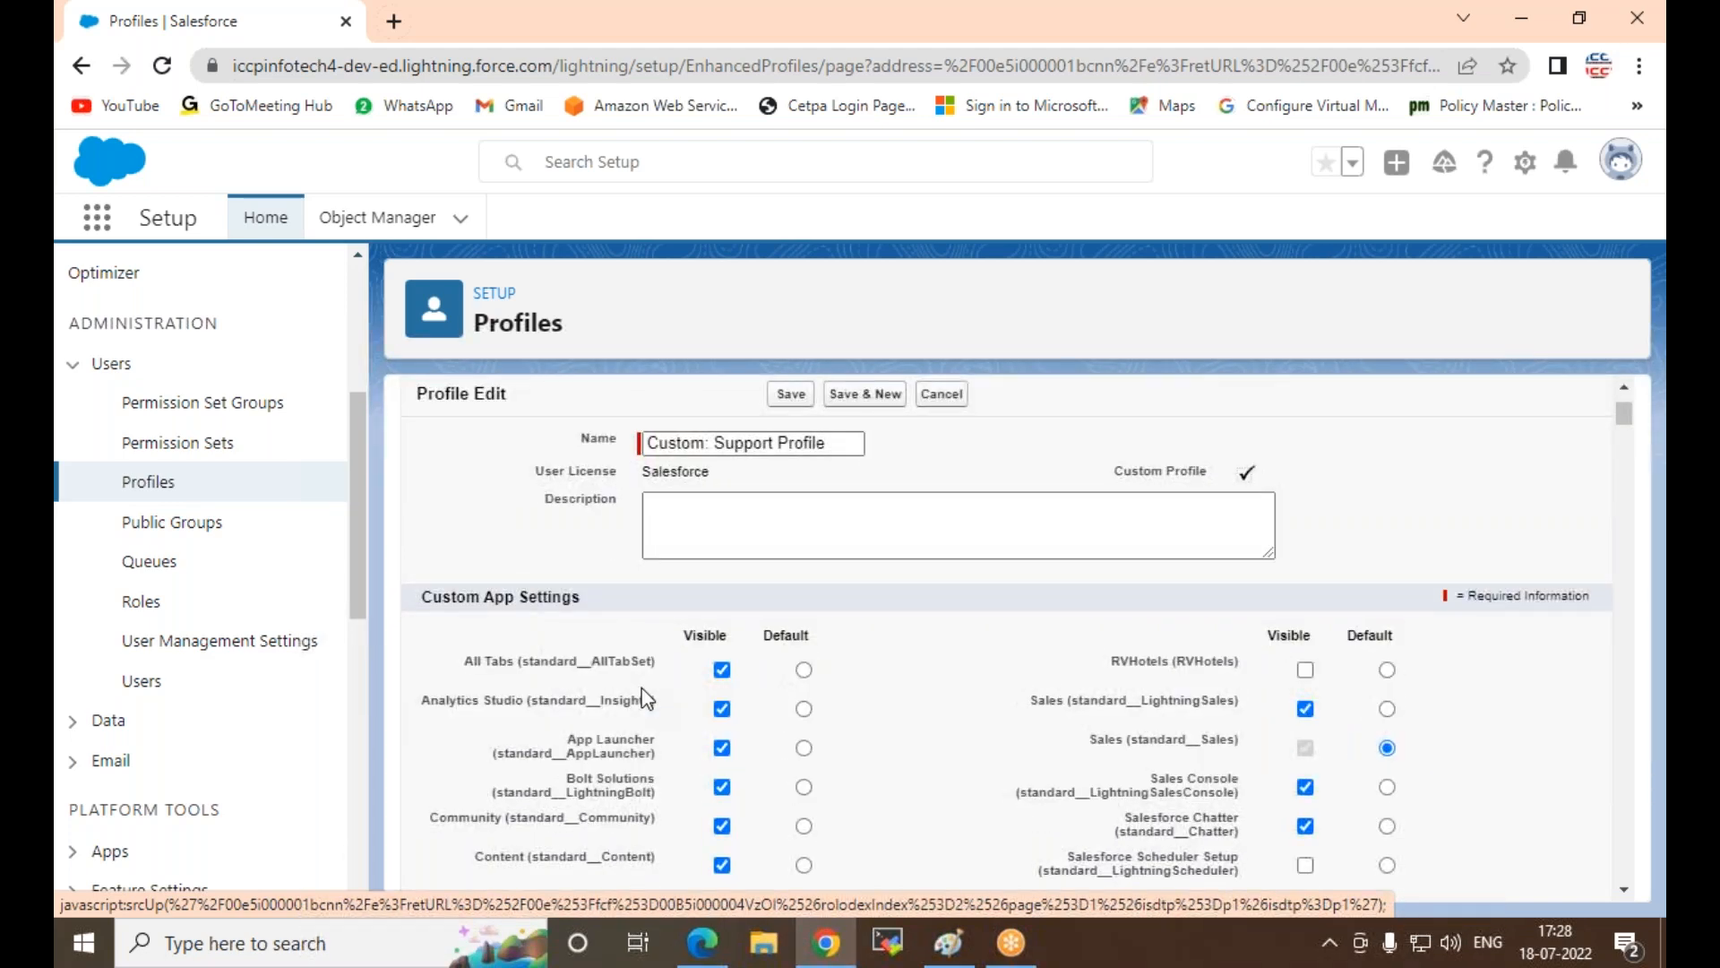
{"action": "scroll", "coordinate": [717, 652], "scroll_direction": "down", "scroll_amount": 10}
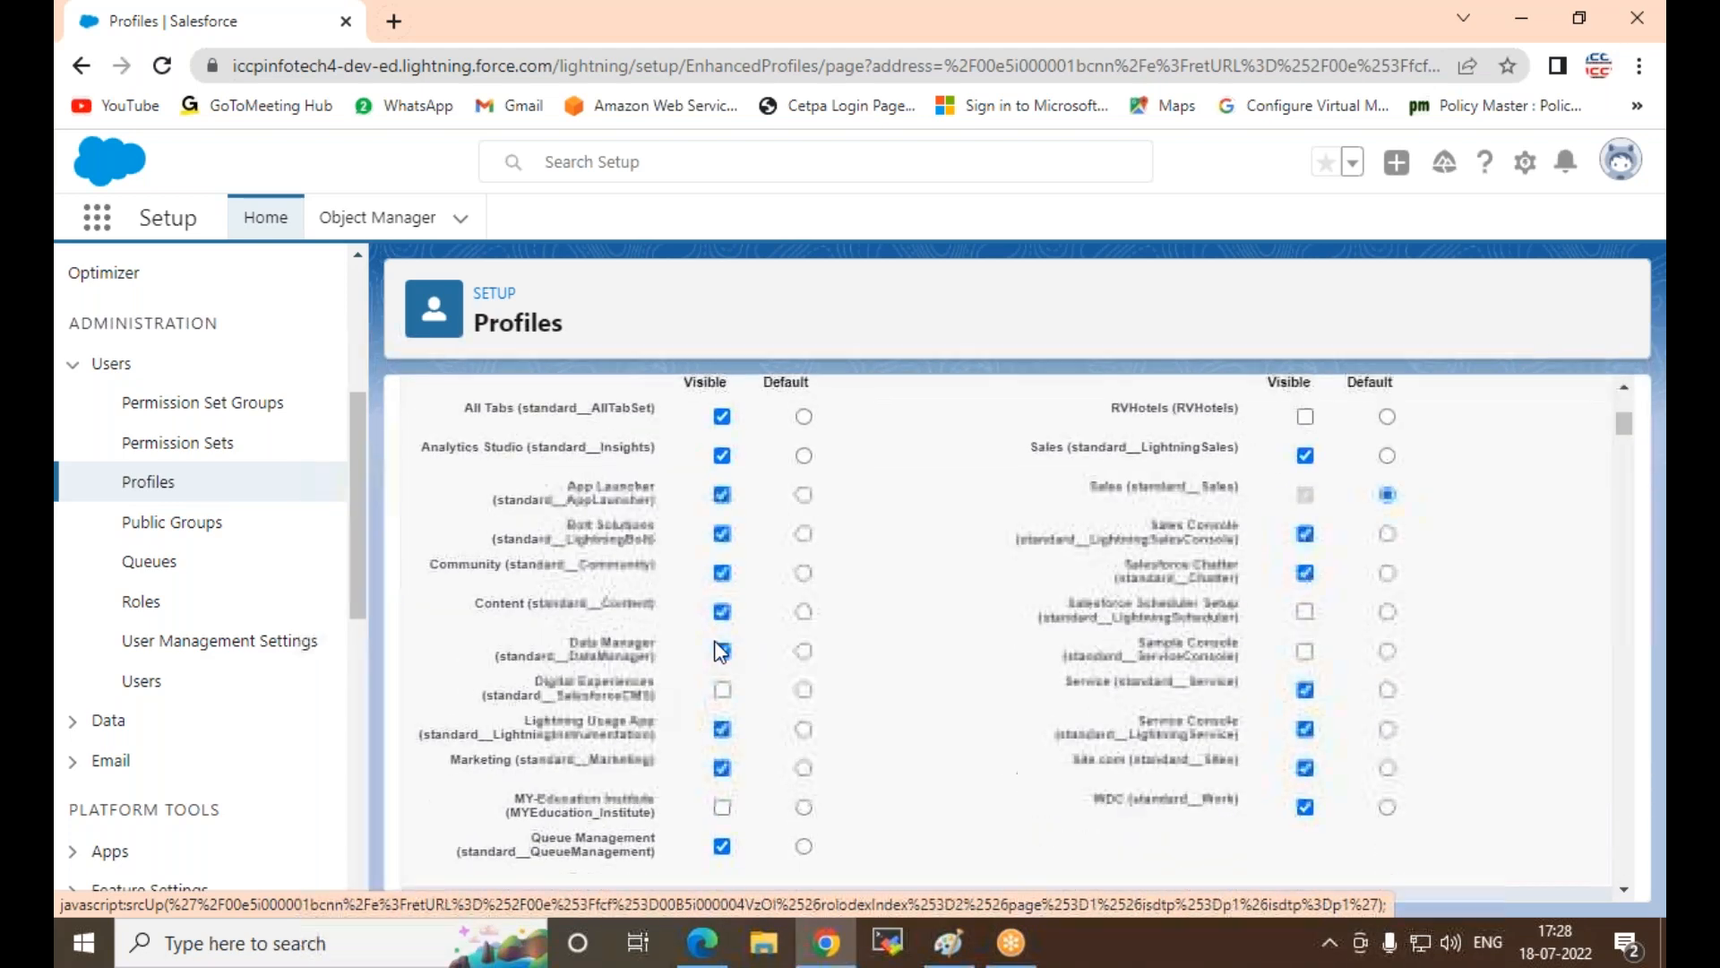
{"action": "scroll", "coordinate": [717, 651], "scroll_direction": "down", "scroll_amount": 15}
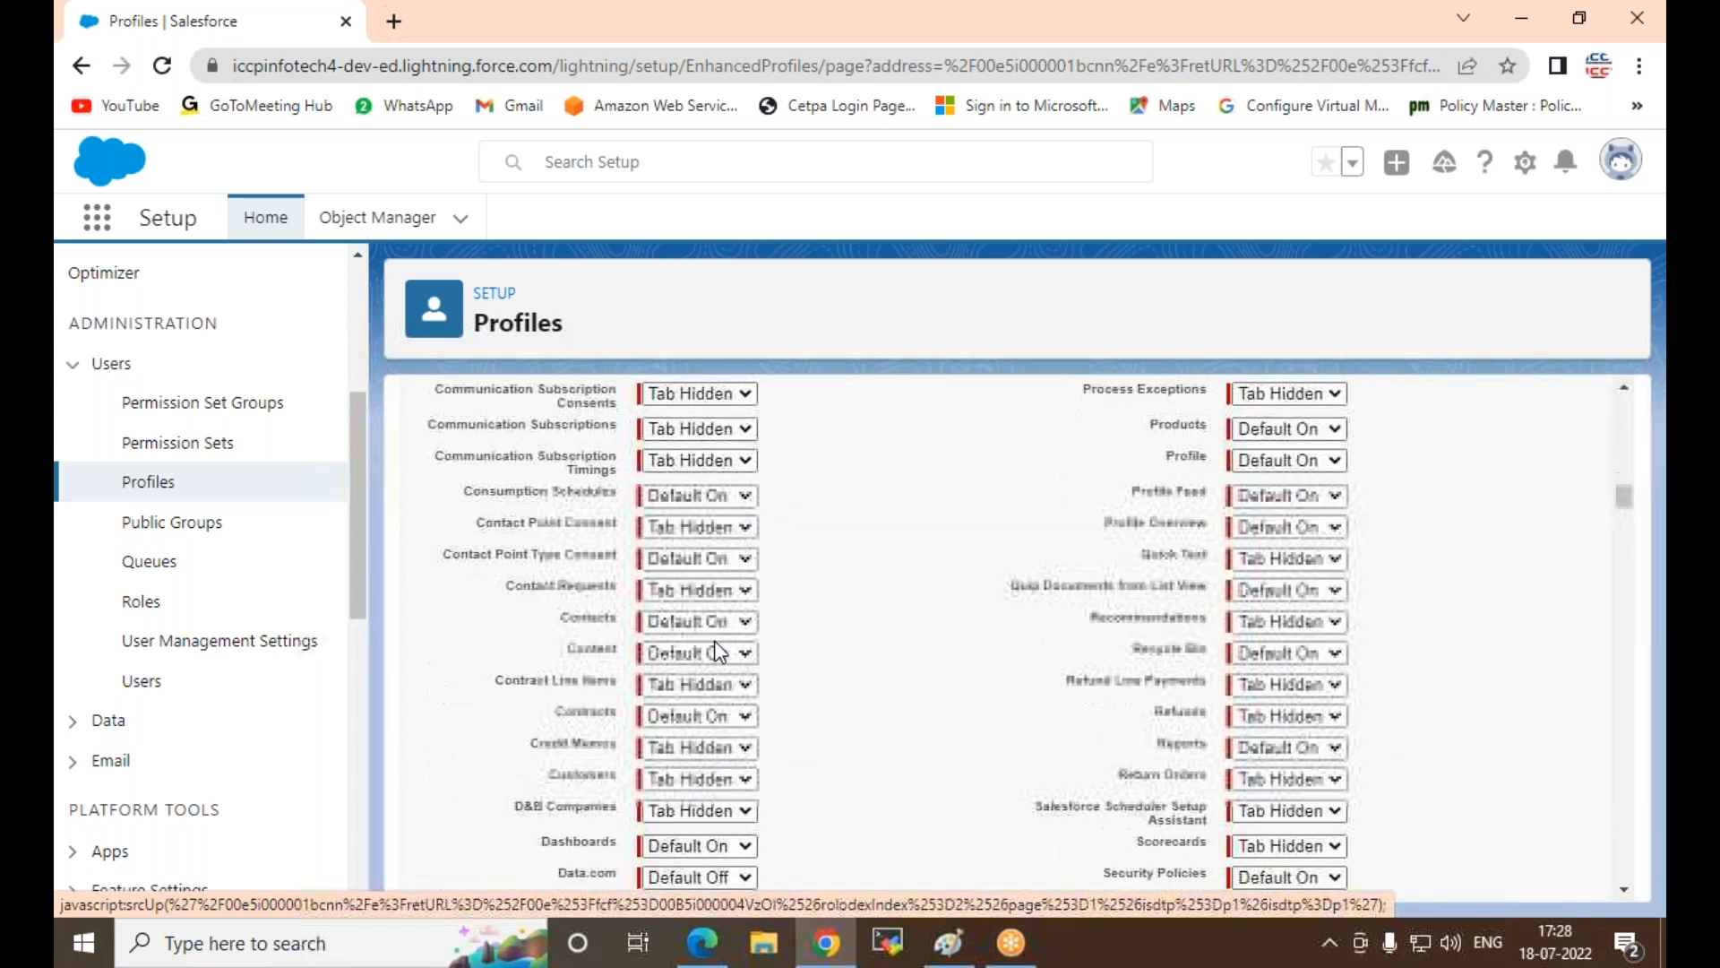
{"action": "scroll", "coordinate": [719, 651], "scroll_direction": "down", "scroll_amount": 5}
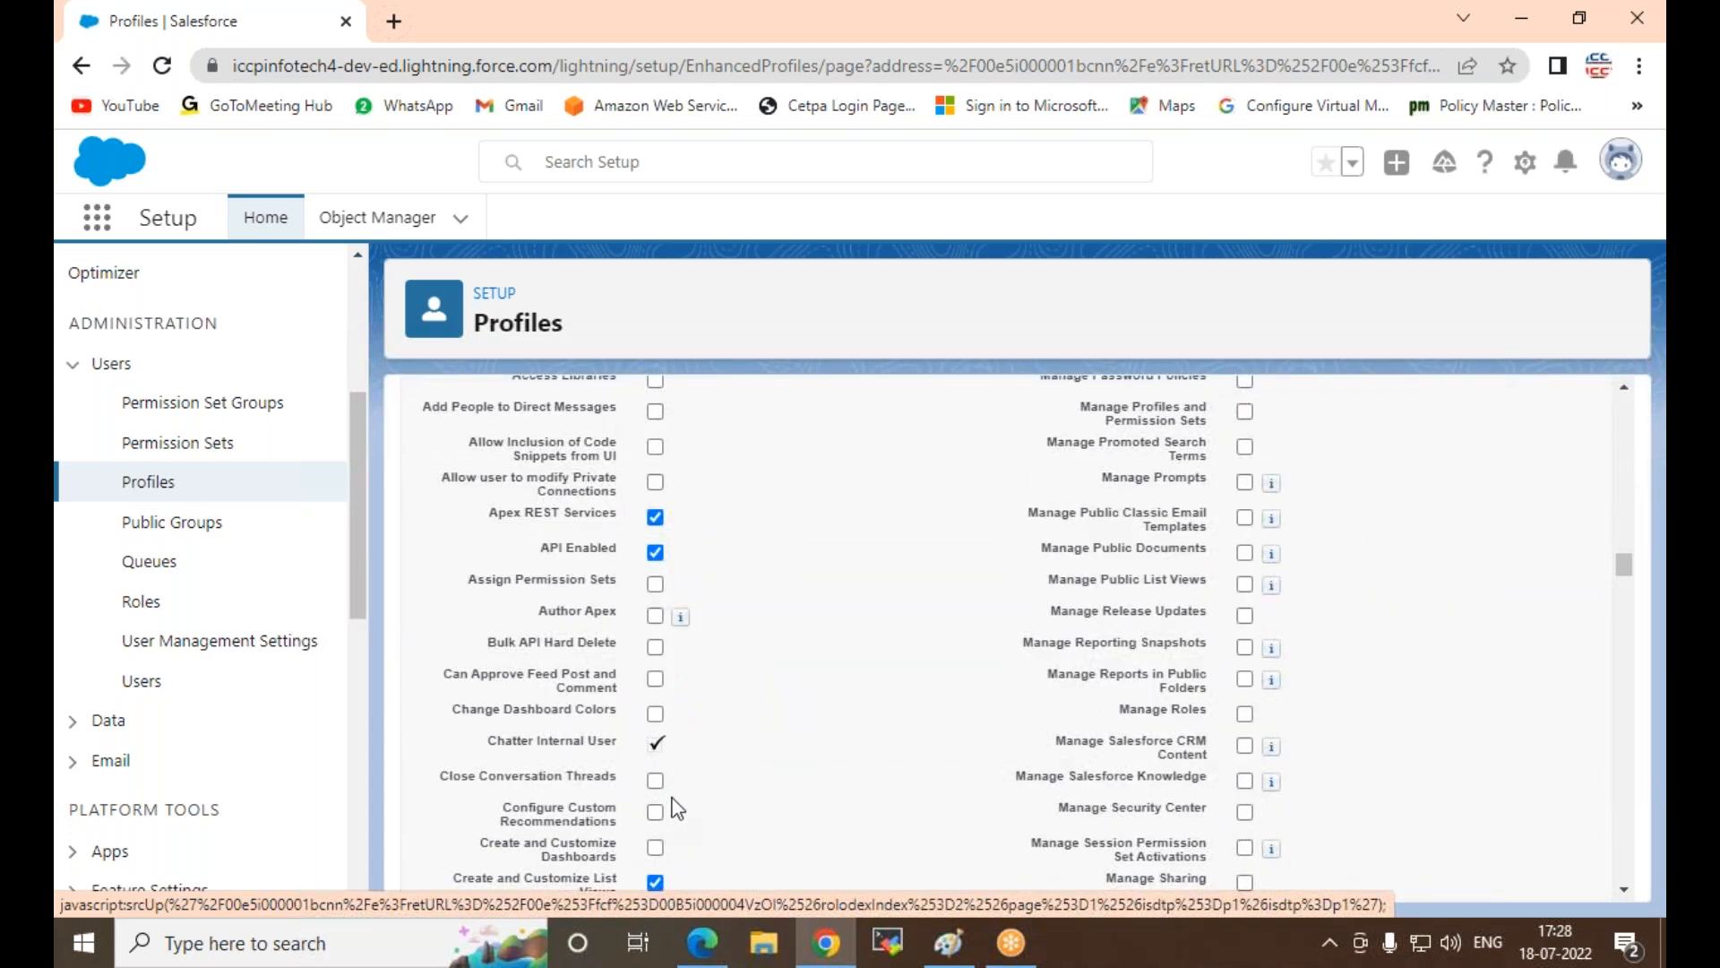
{"action": "scroll", "coordinate": [679, 780], "scroll_direction": "down", "scroll_amount": 2}
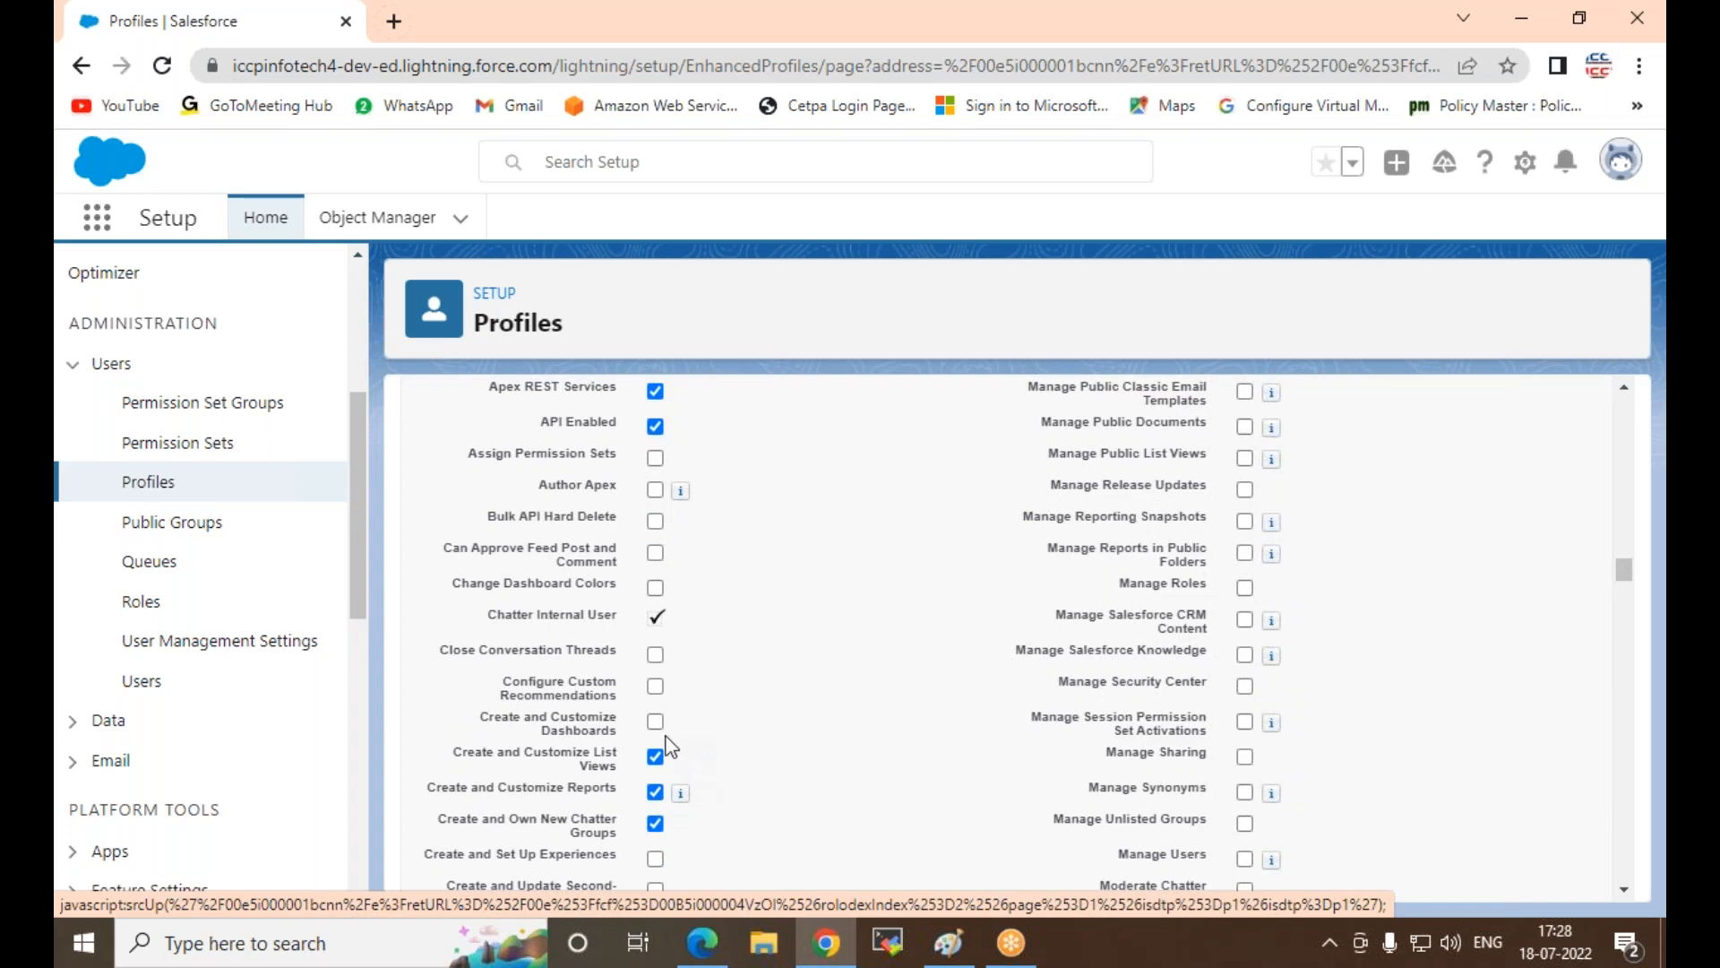
{"action": "scroll", "coordinate": [656, 820], "scroll_direction": "down", "scroll_amount": 2}
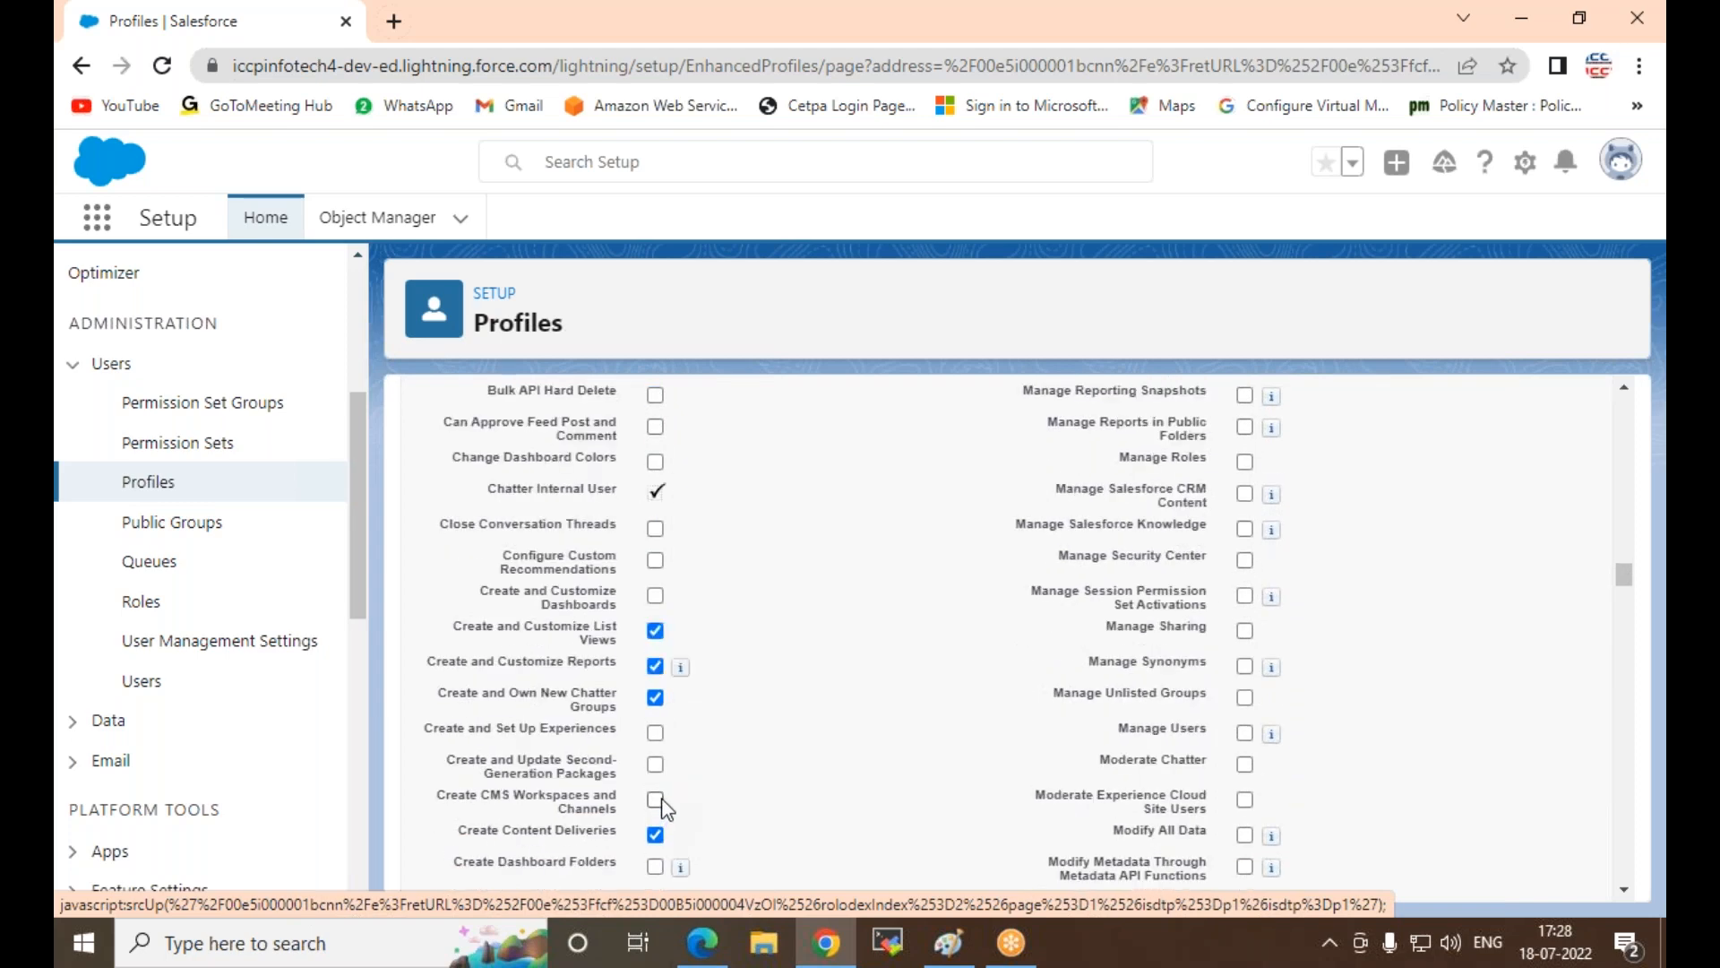
{"action": "scroll", "coordinate": [663, 806], "scroll_direction": "up", "scroll_amount": 15}
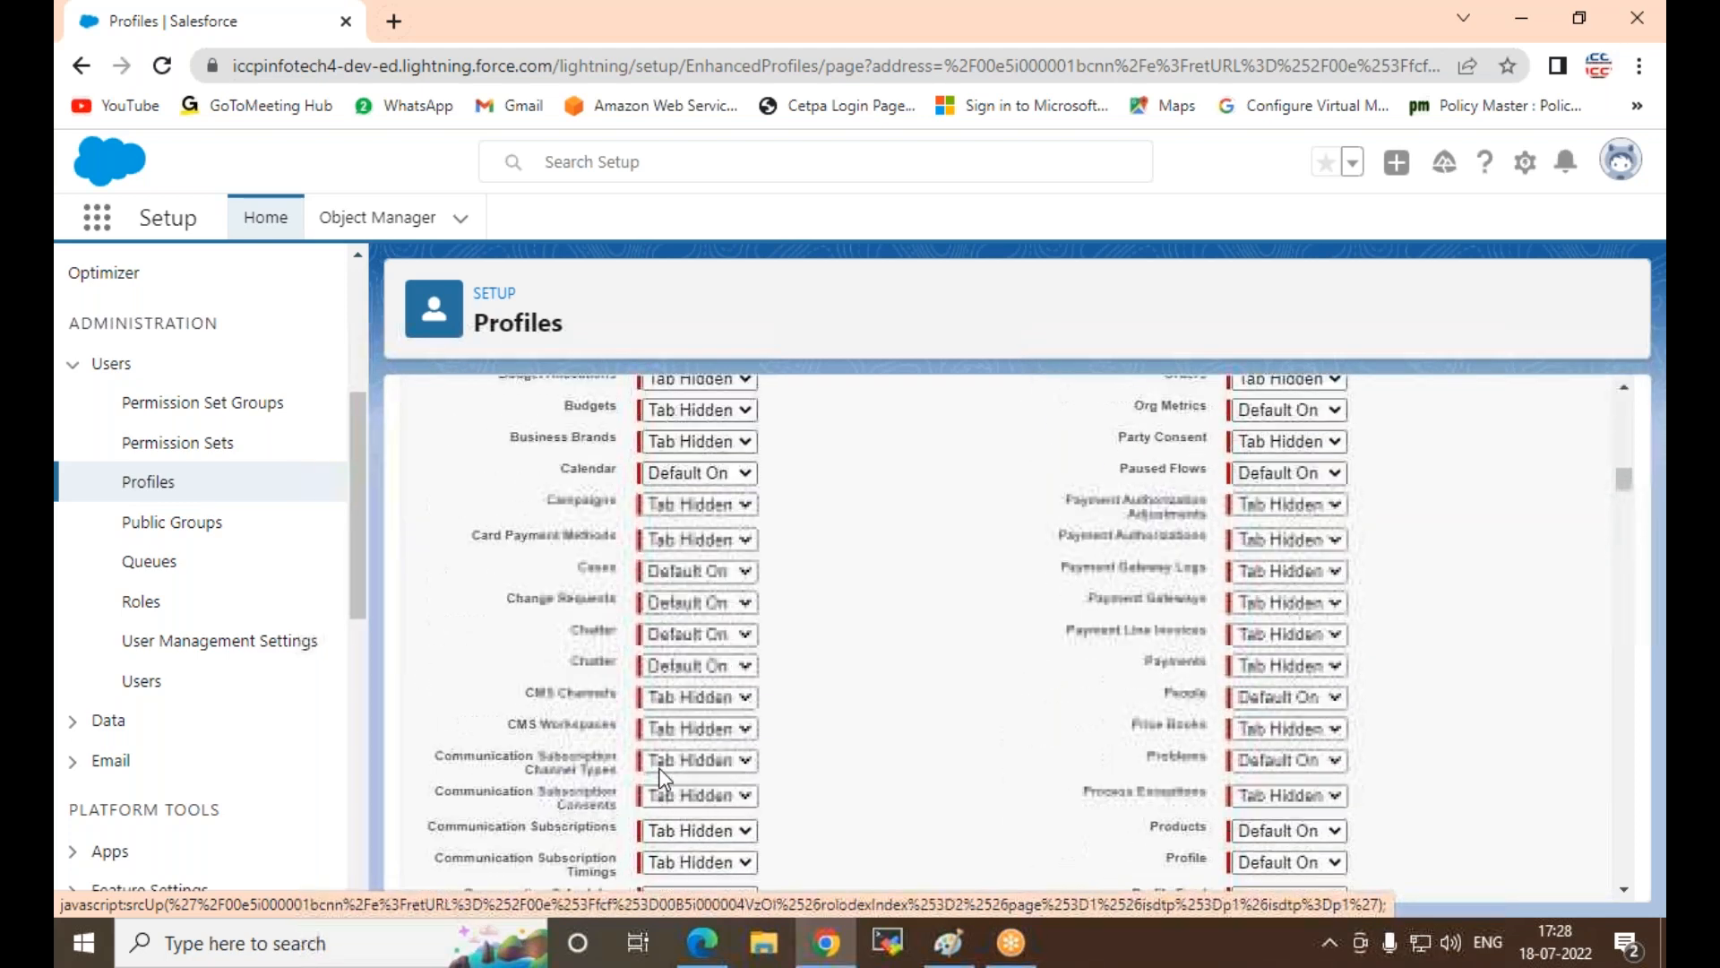
{"action": "scroll", "coordinate": [660, 776], "scroll_direction": "up", "scroll_amount": 10}
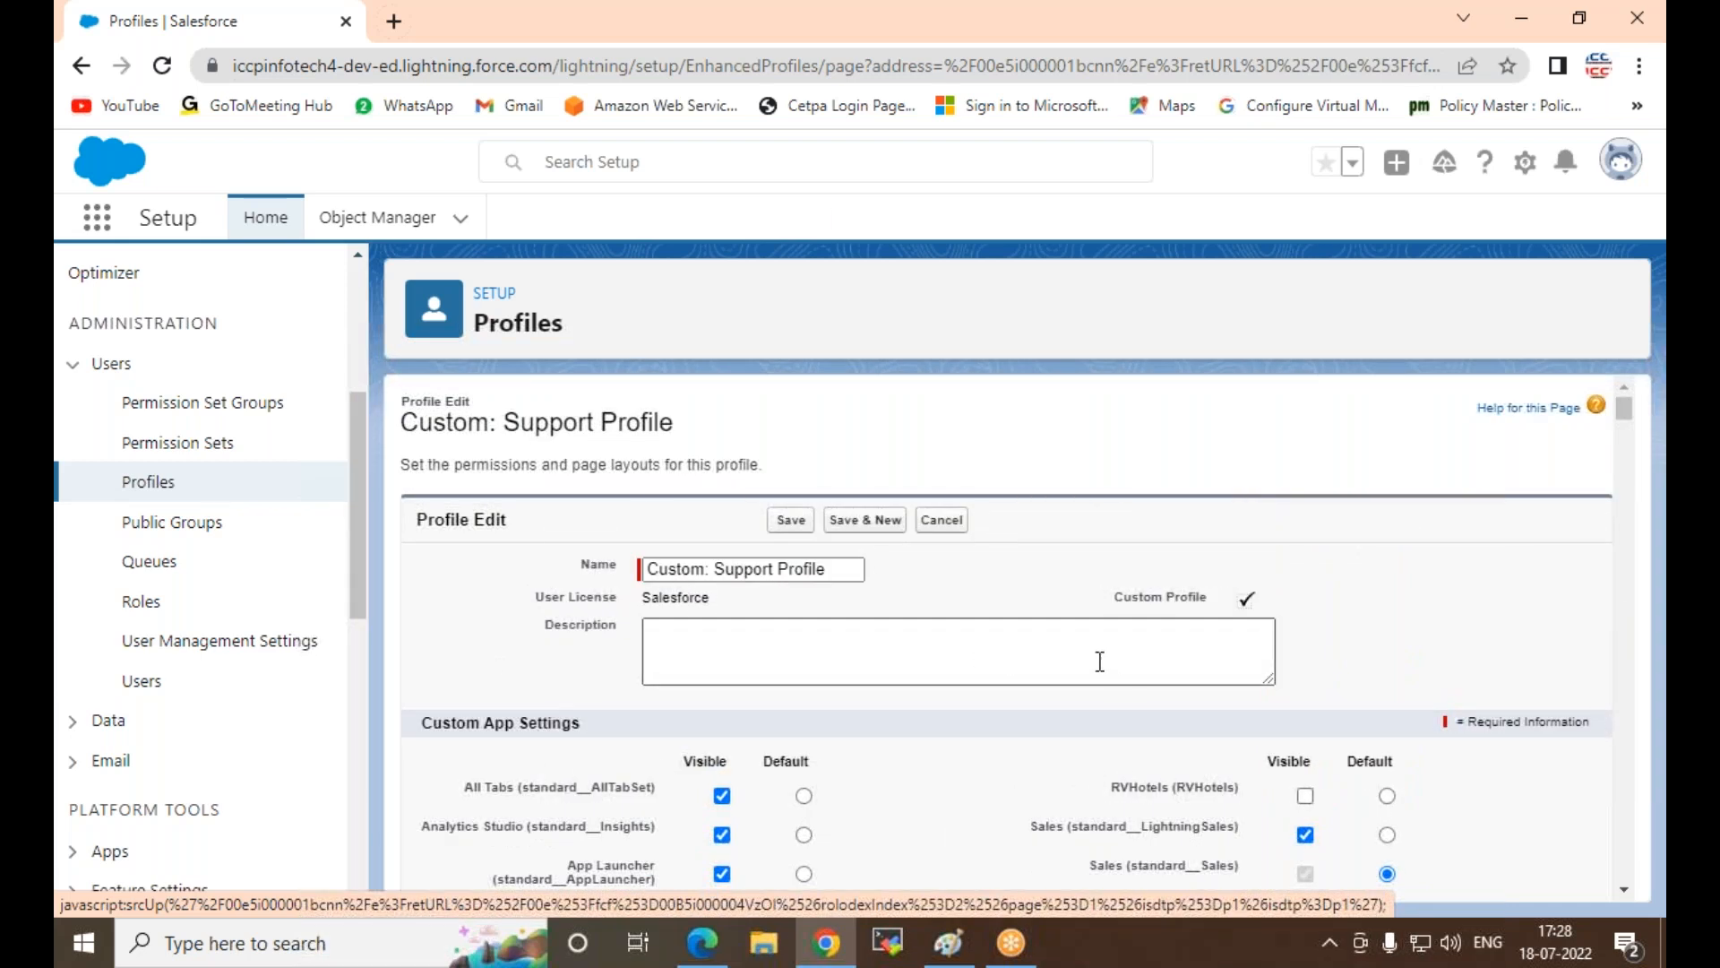
{"action": "scroll", "coordinate": [296, 628], "scroll_direction": "up", "scroll_amount": 4}
Search 'net' to open Network Access, start a new trusted IP range, then return to Setup Home
{"action": "left_click", "coordinate": [256, 304]}
{"action": "type", "text": "net"}
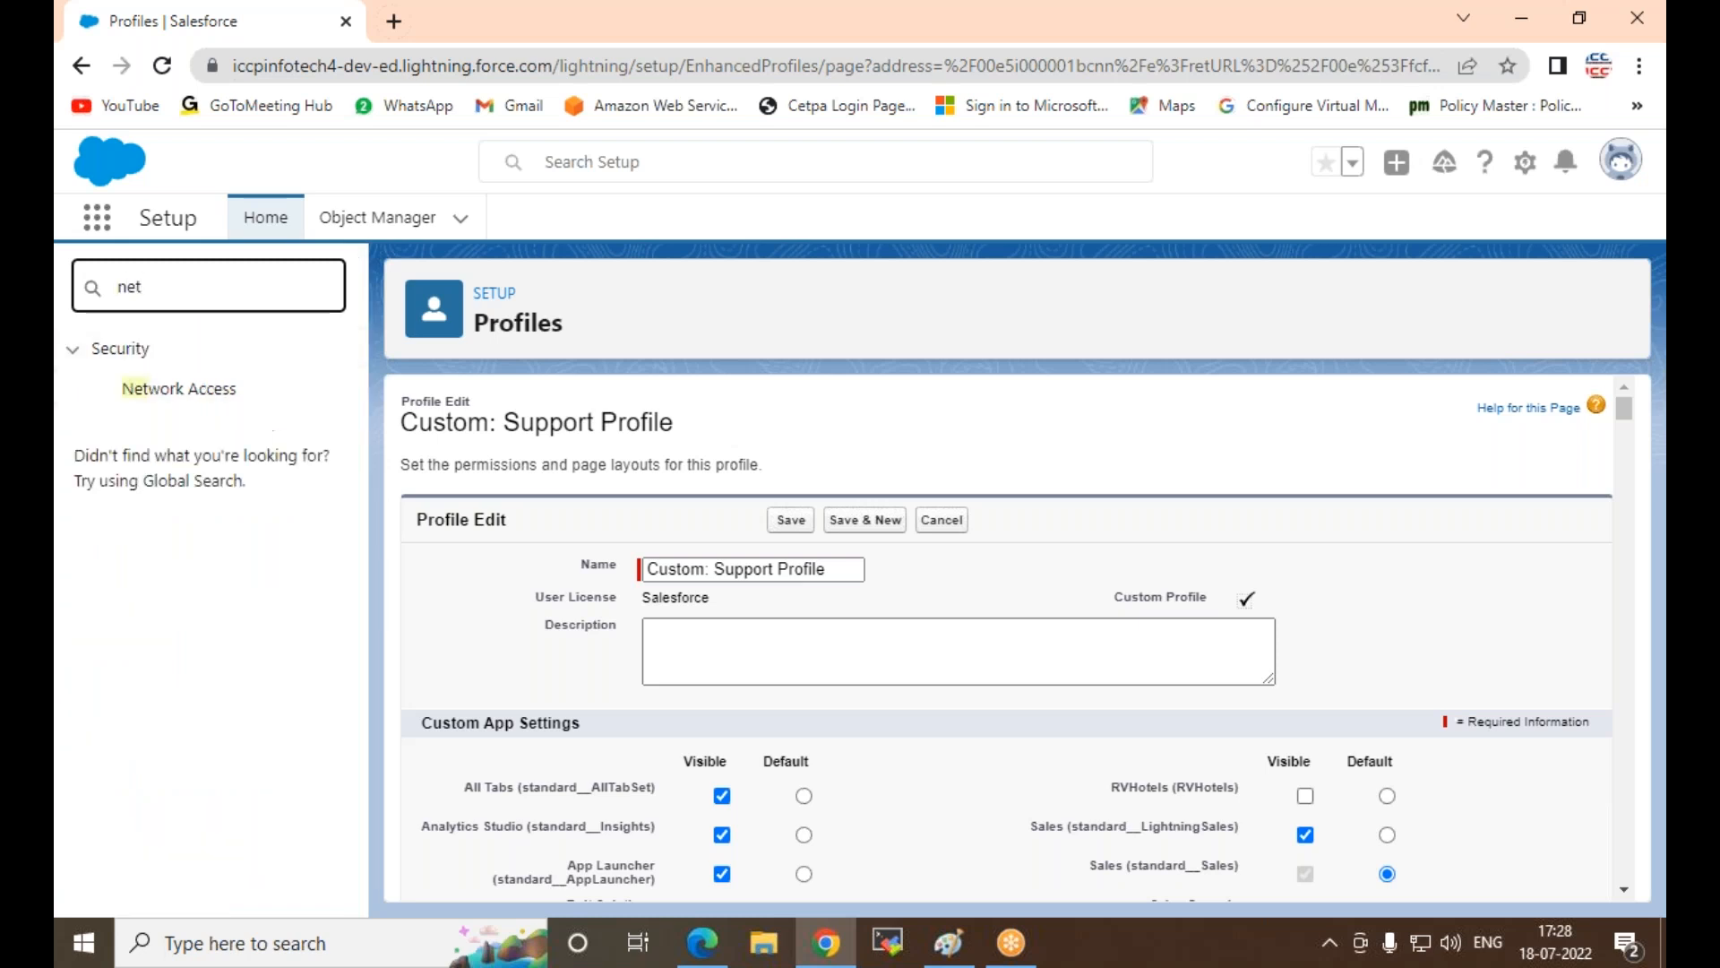
{"action": "left_click", "coordinate": [198, 398]}
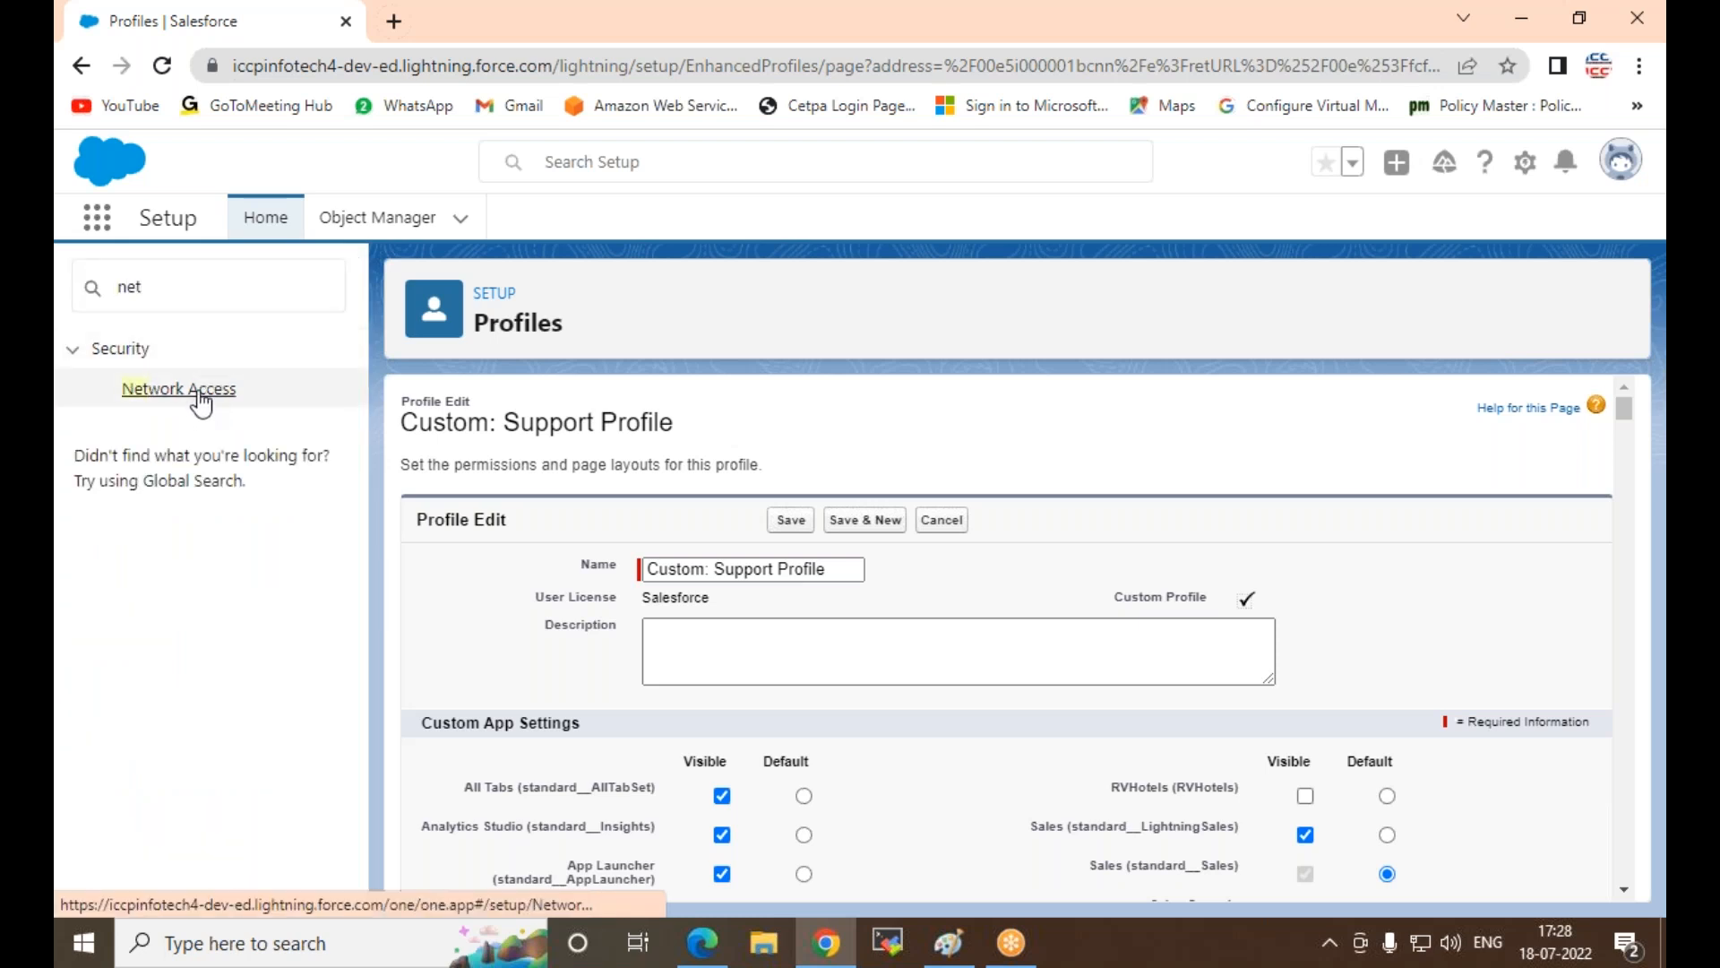
{"action": "left_click", "coordinate": [200, 403]}
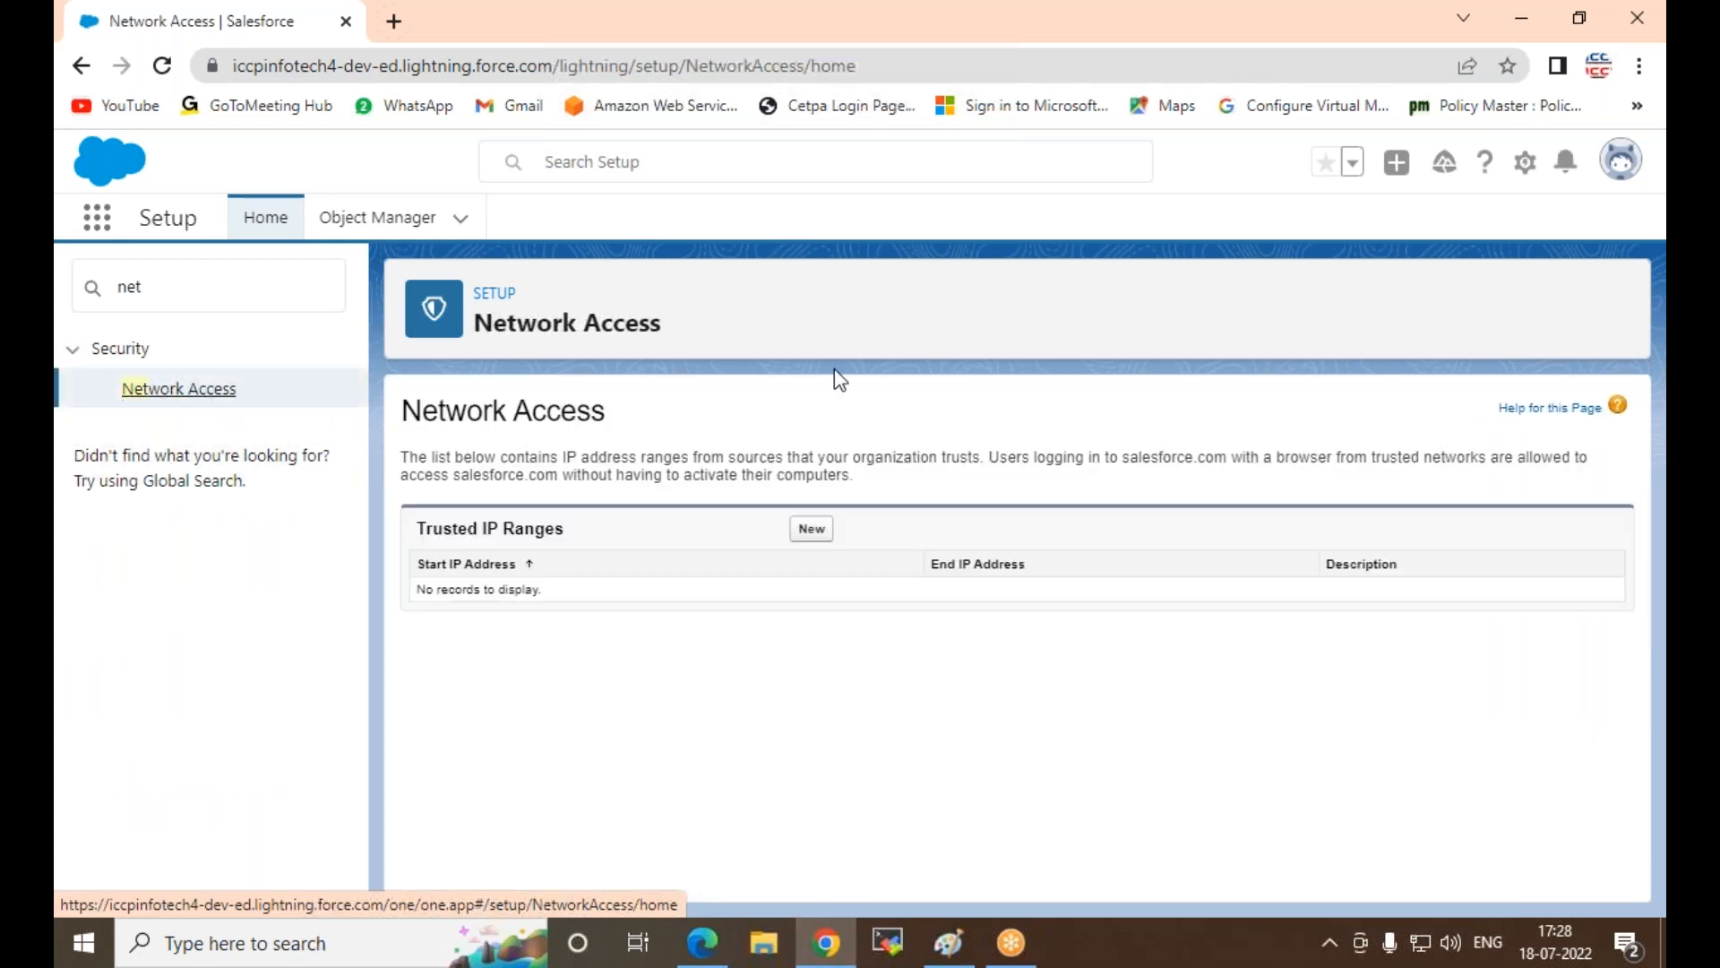
{"action": "left_click", "coordinate": [810, 532]}
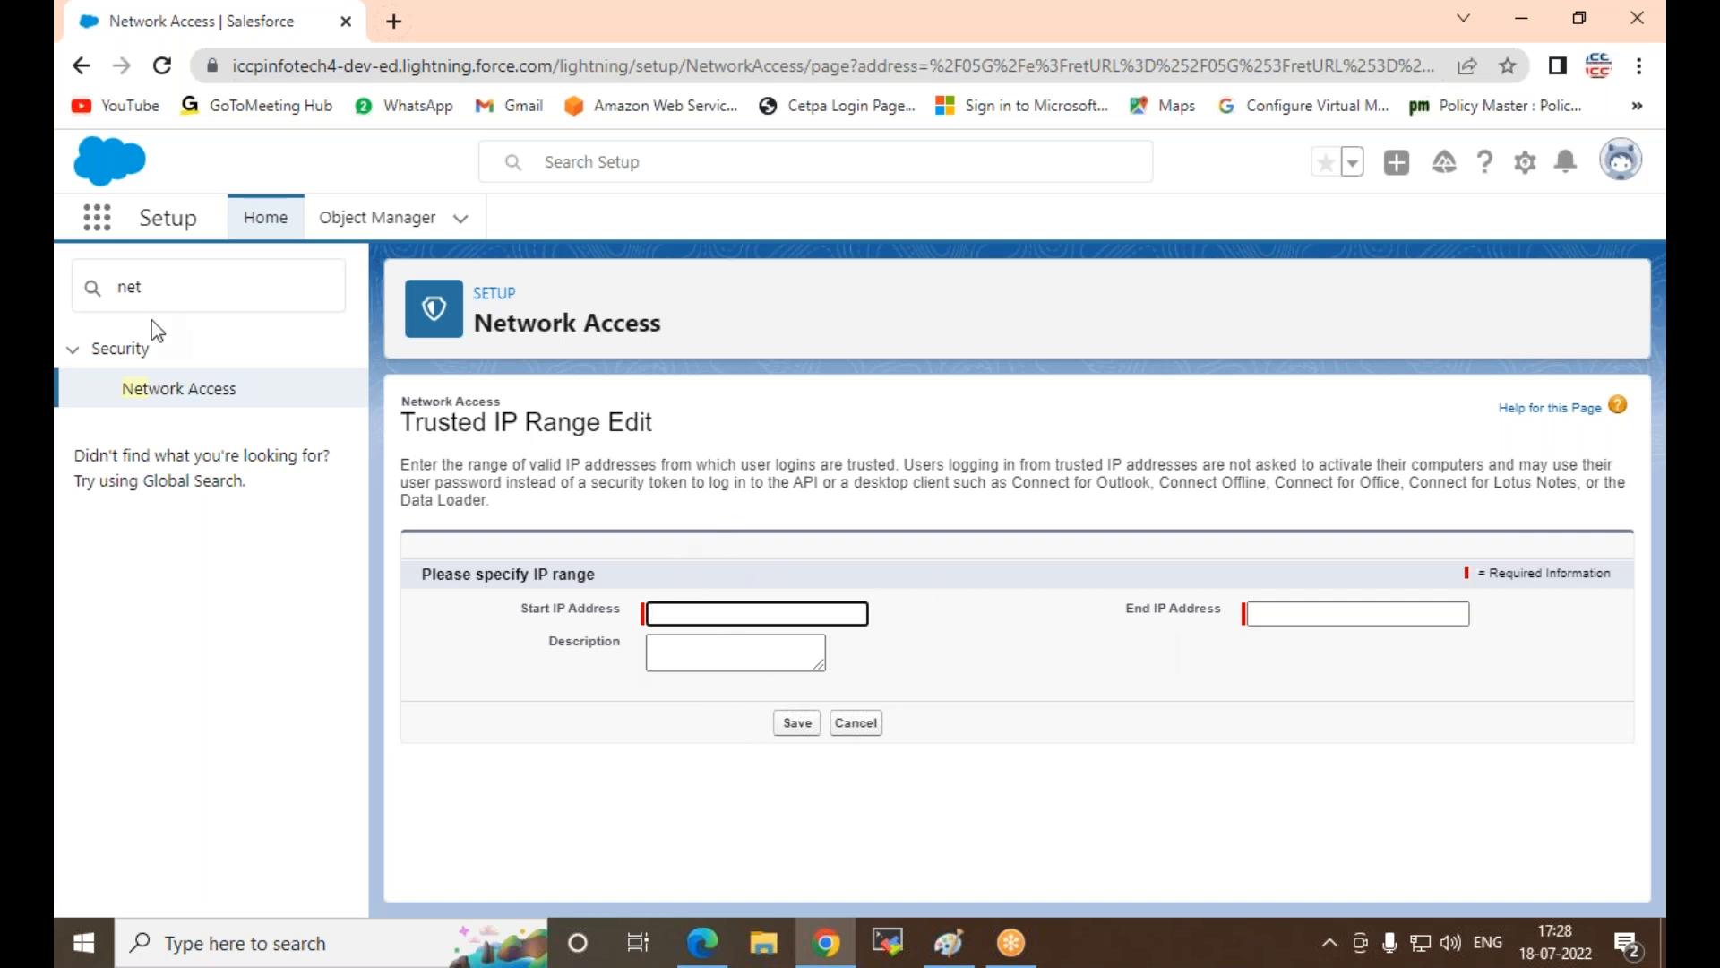
{"action": "left_click", "coordinate": [186, 295]}
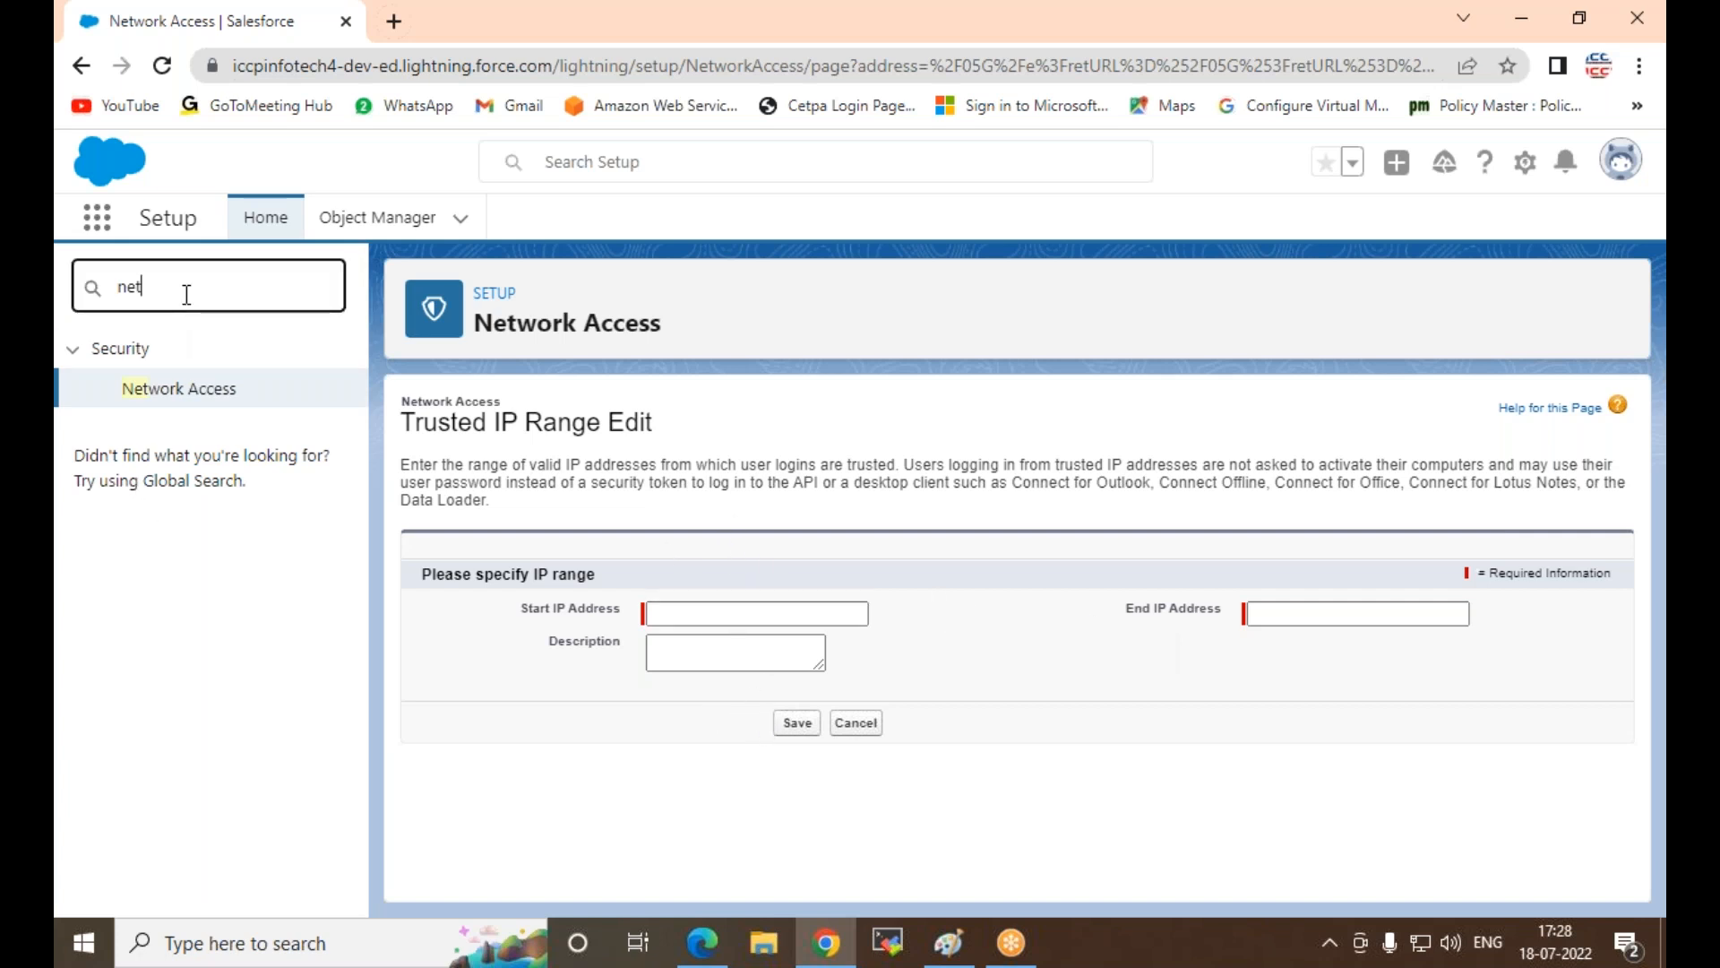
{"action": "left_click", "coordinate": [284, 226]}
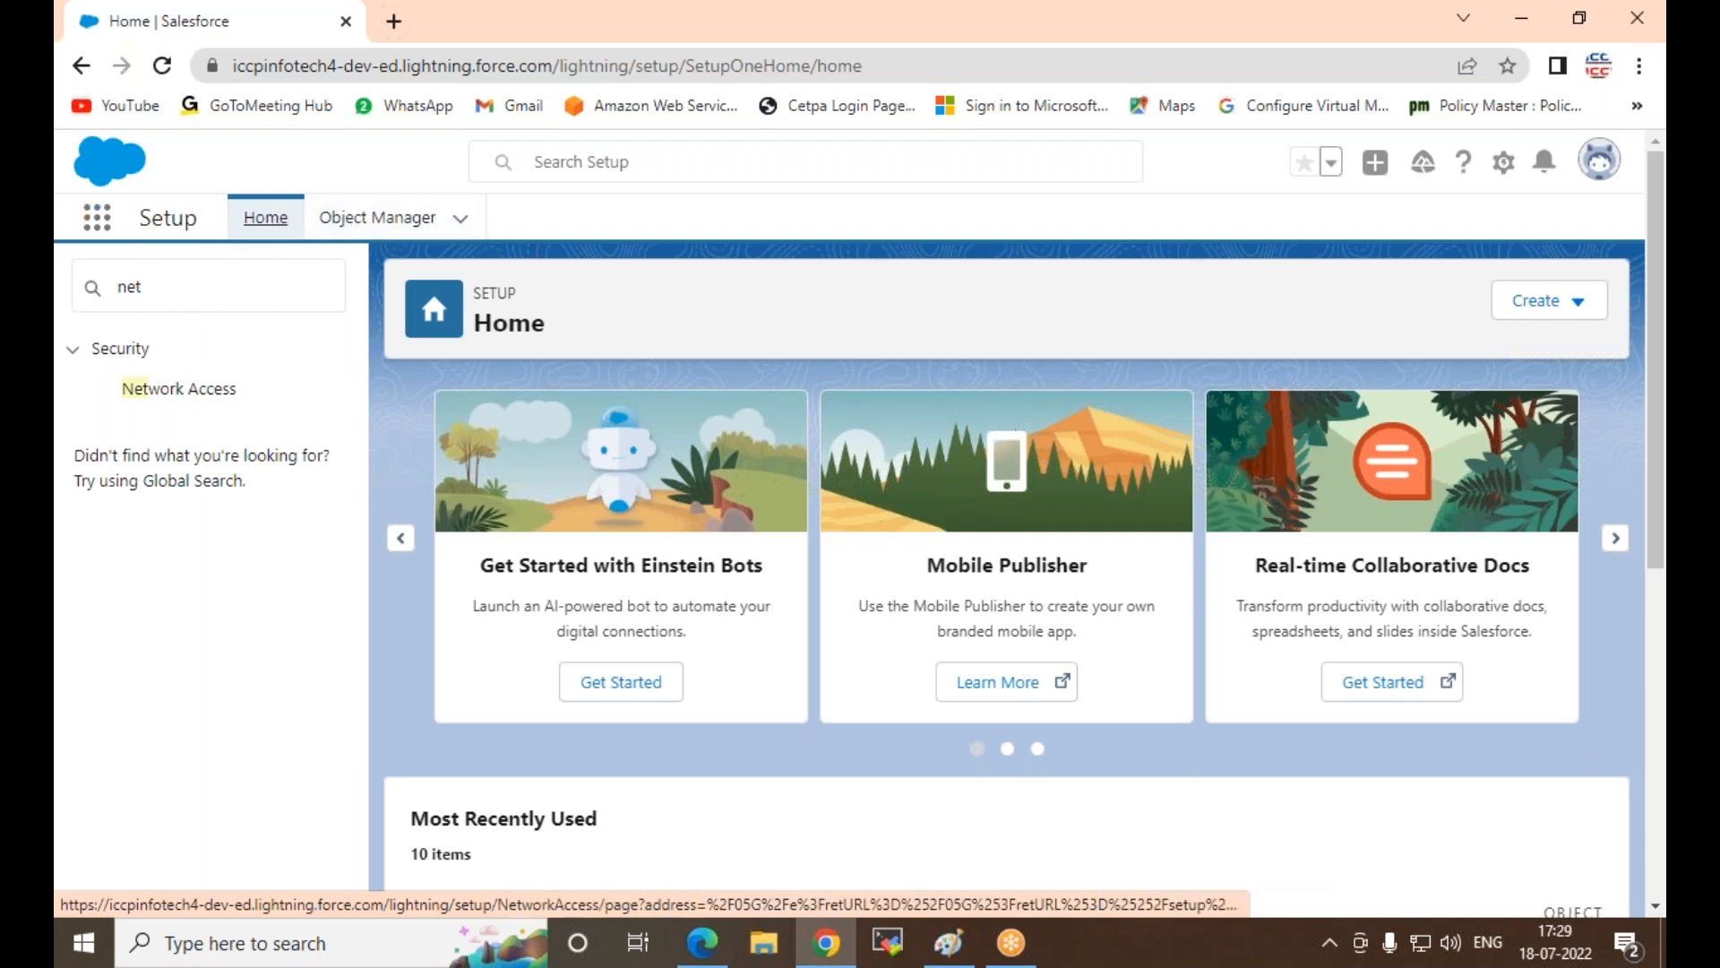
Filter Quick Find with 'pro', open Profiles, and edit Custom: Support Profile
{"action": "left_click", "coordinate": [160, 289]}
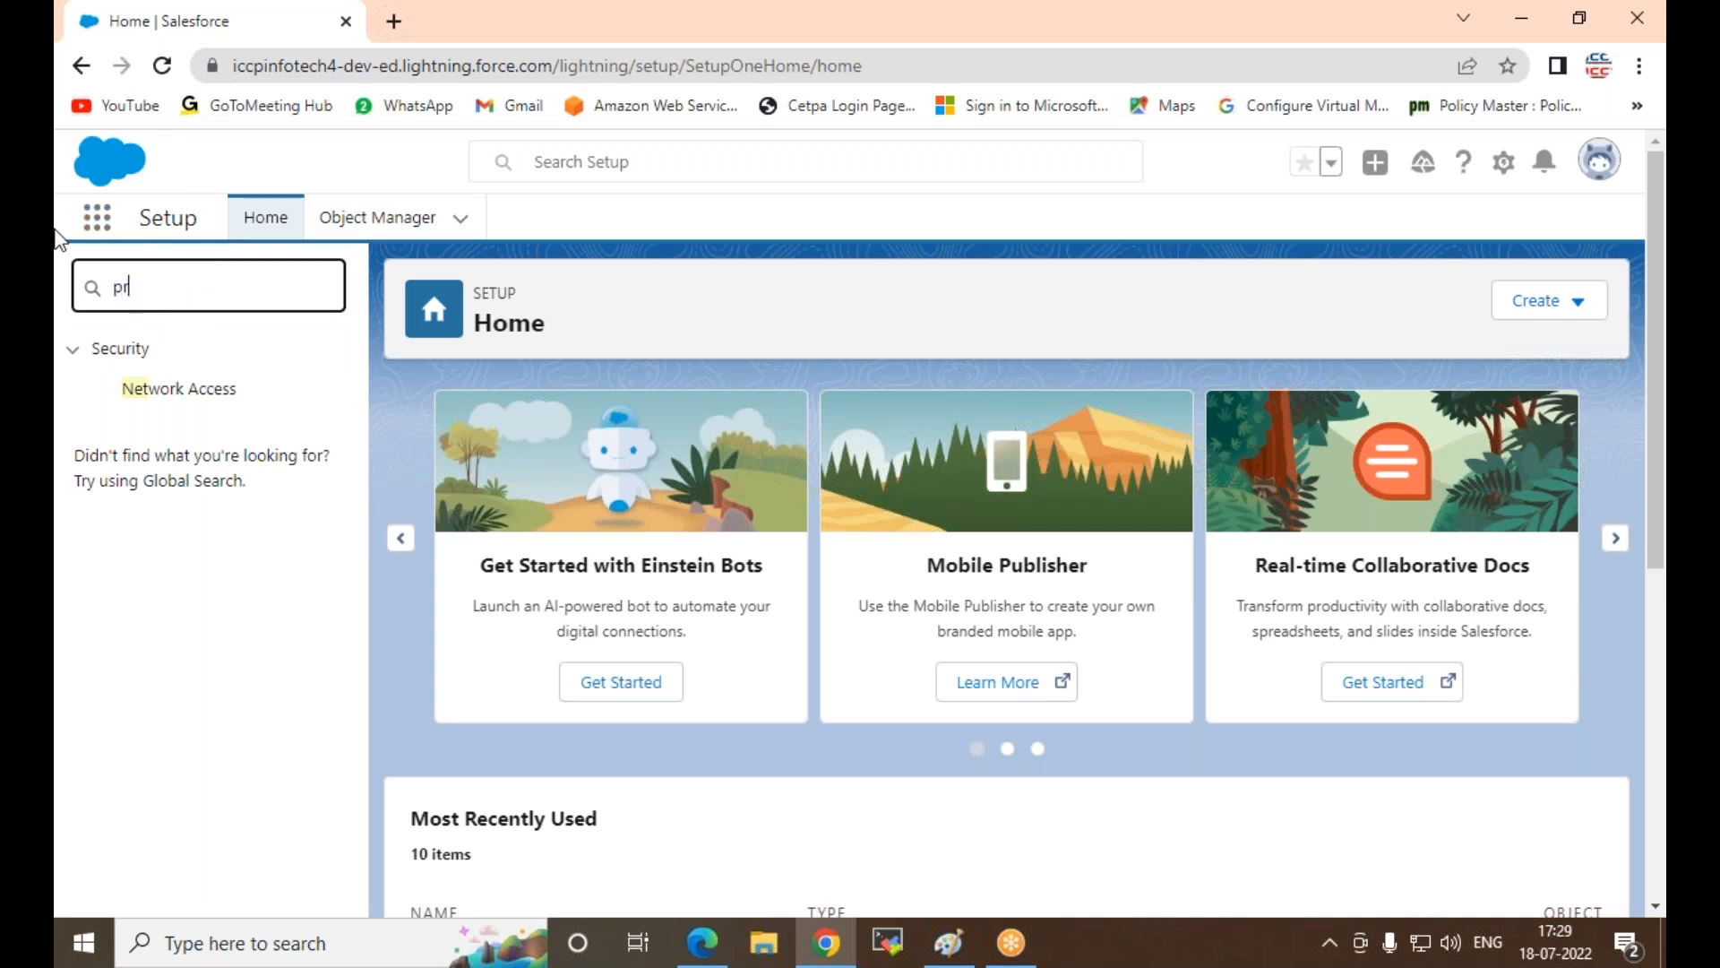
{"action": "type", "text": "pro"}
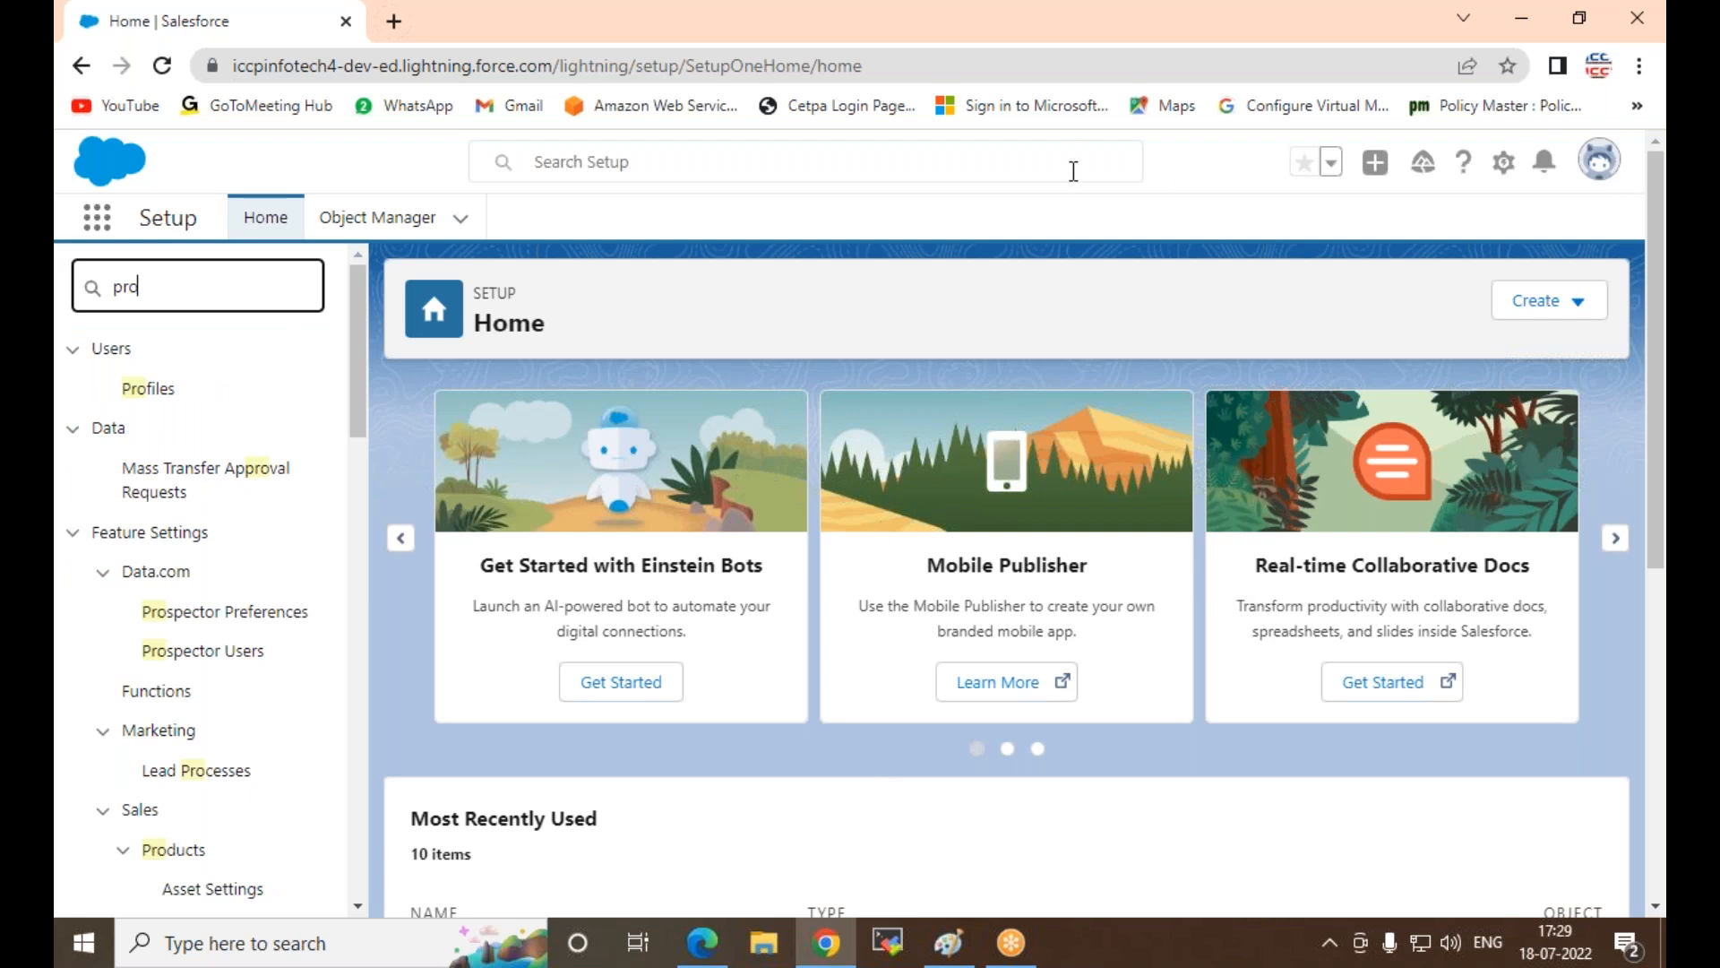
{"action": "left_click", "coordinate": [1600, 161]}
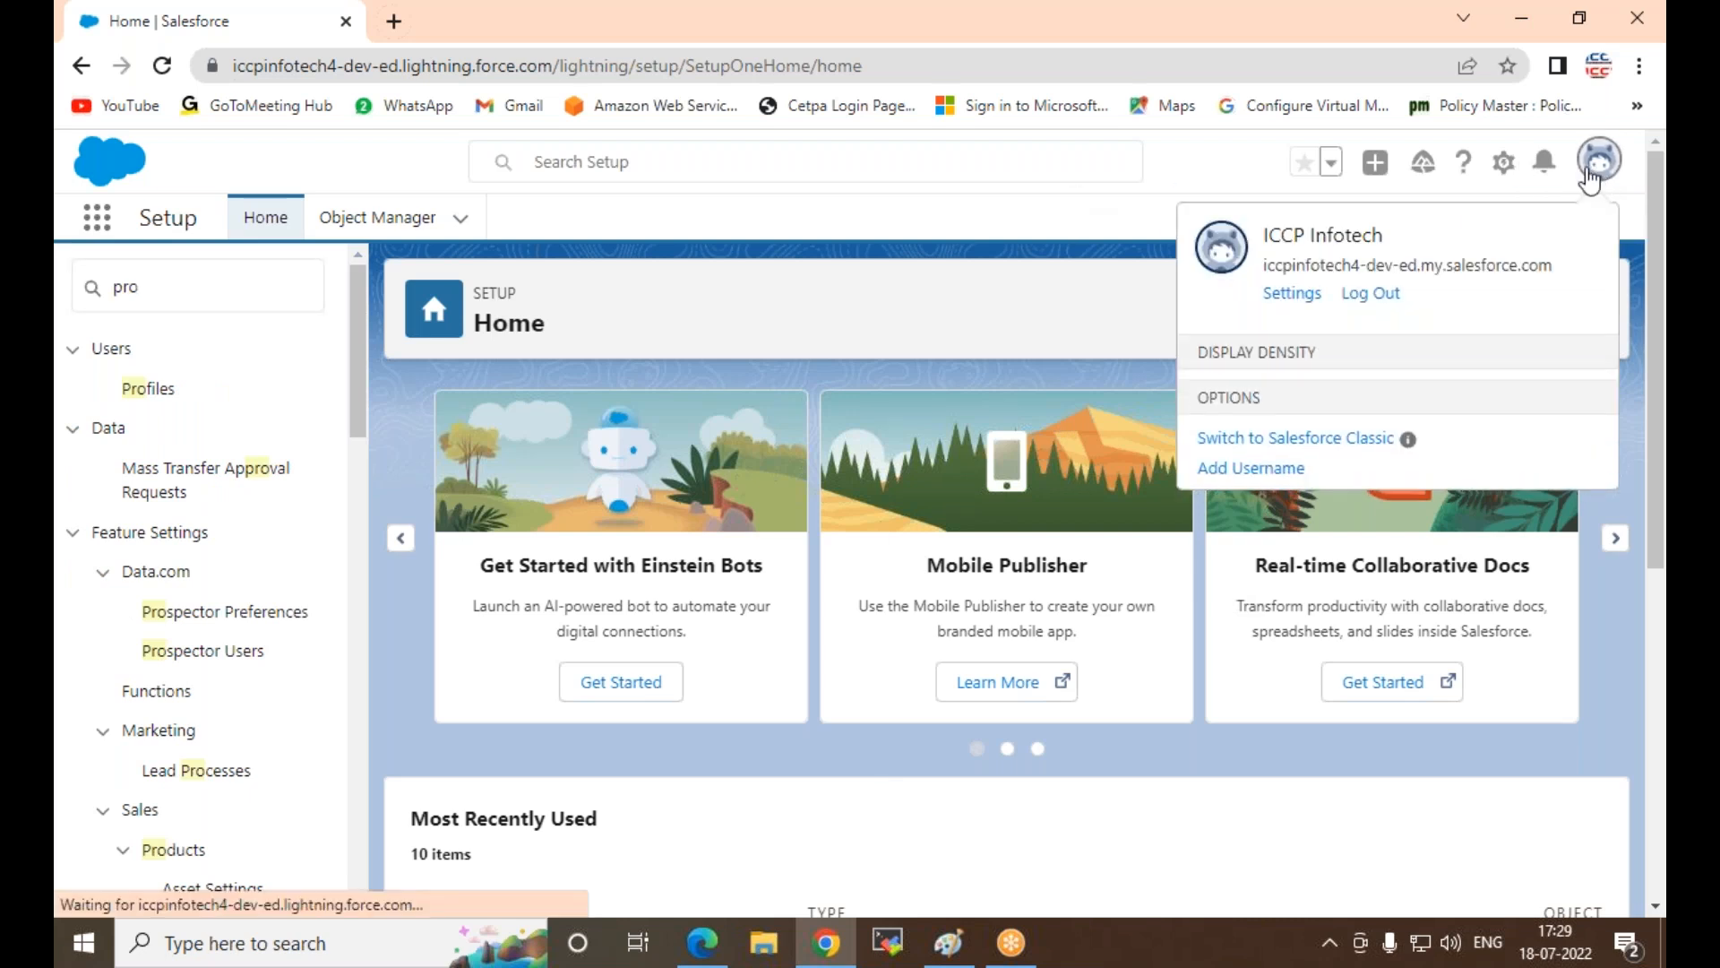
{"action": "left_click", "coordinate": [716, 303]}
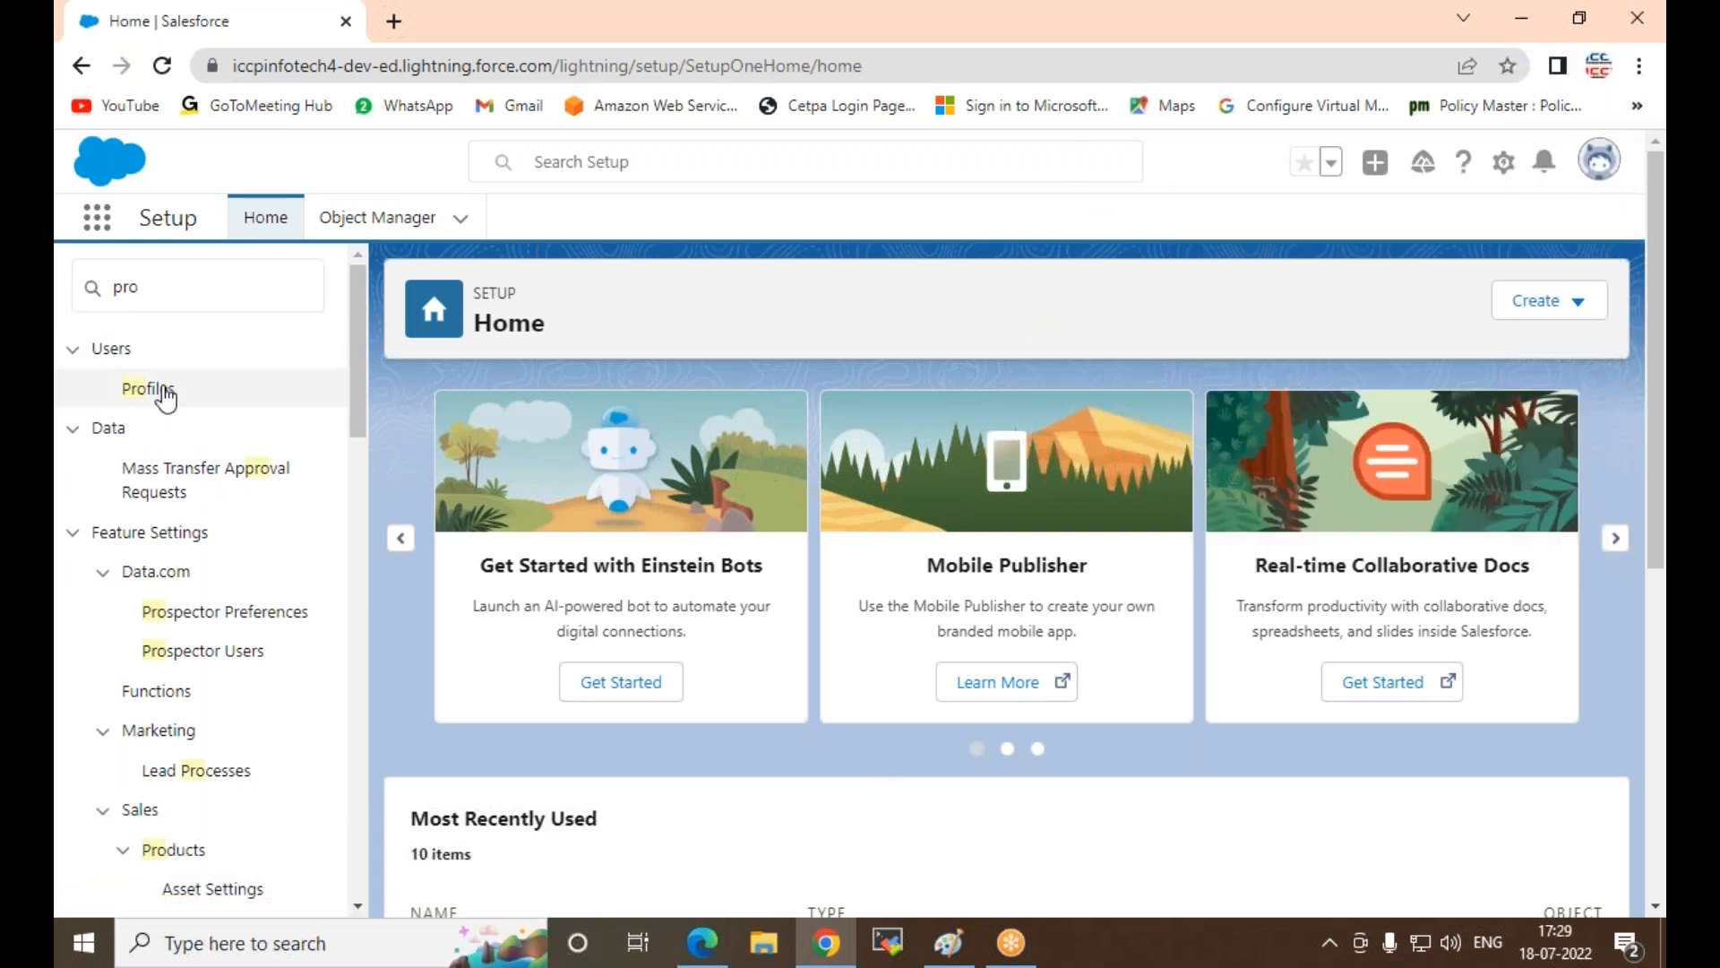
{"action": "scroll", "coordinate": [185, 631], "scroll_direction": "down", "scroll_amount": 3}
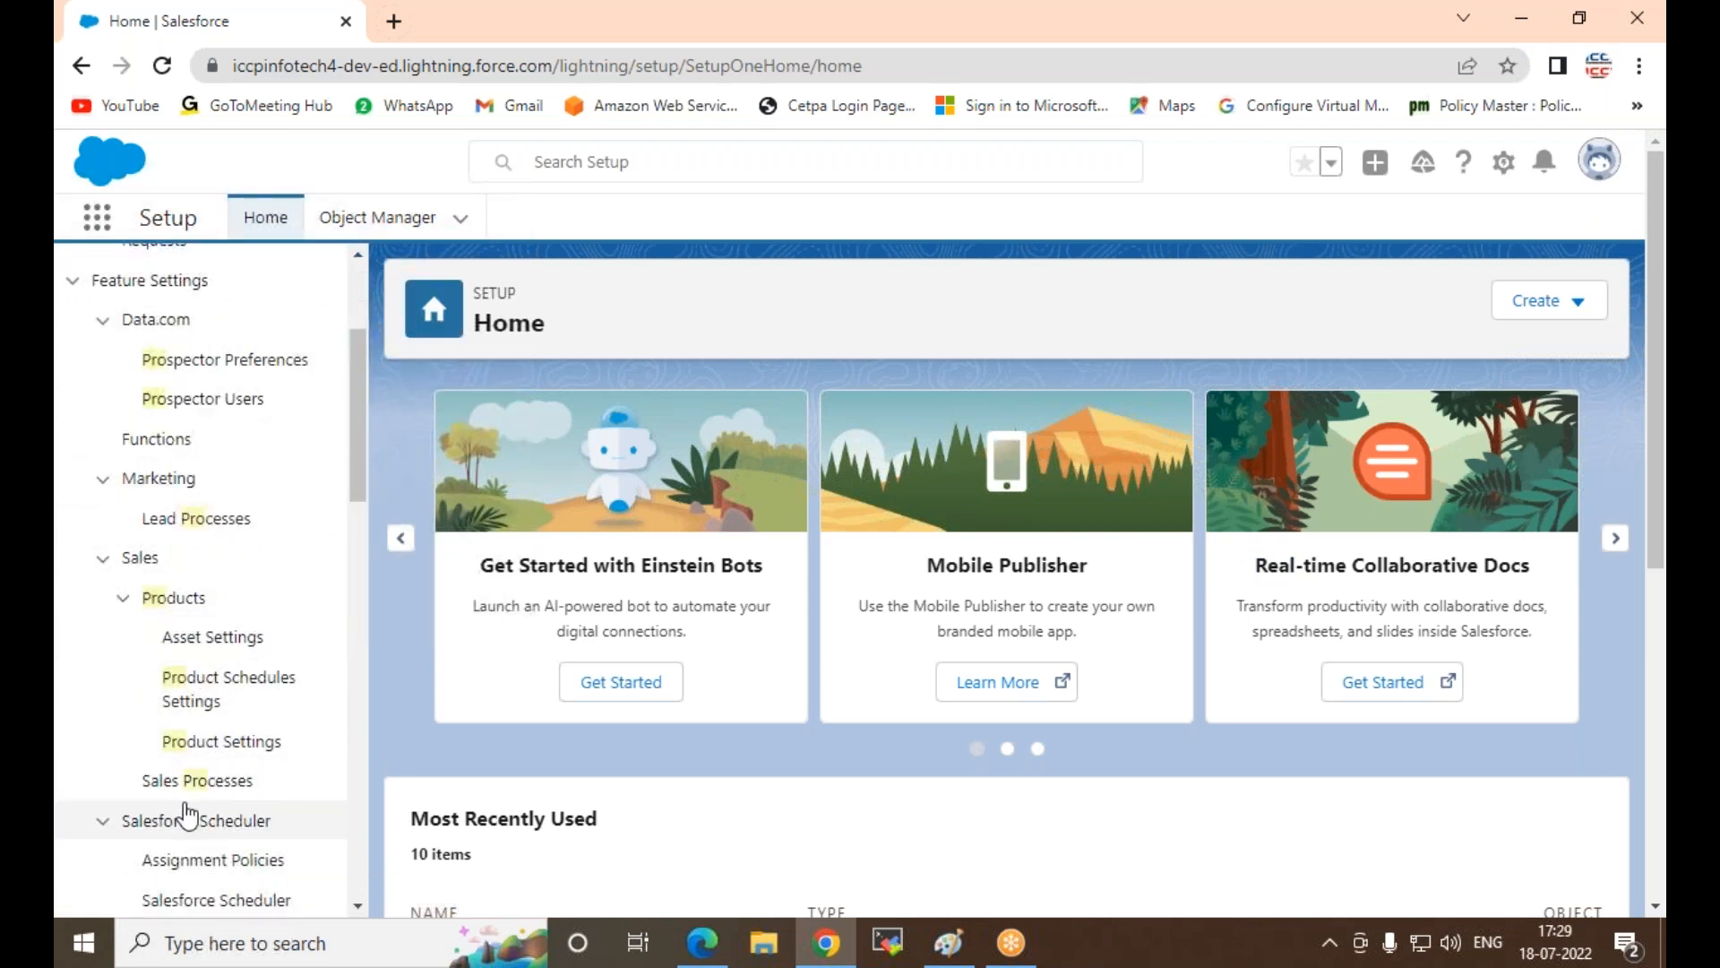
{"action": "scroll", "coordinate": [151, 538], "scroll_direction": "up", "scroll_amount": 3}
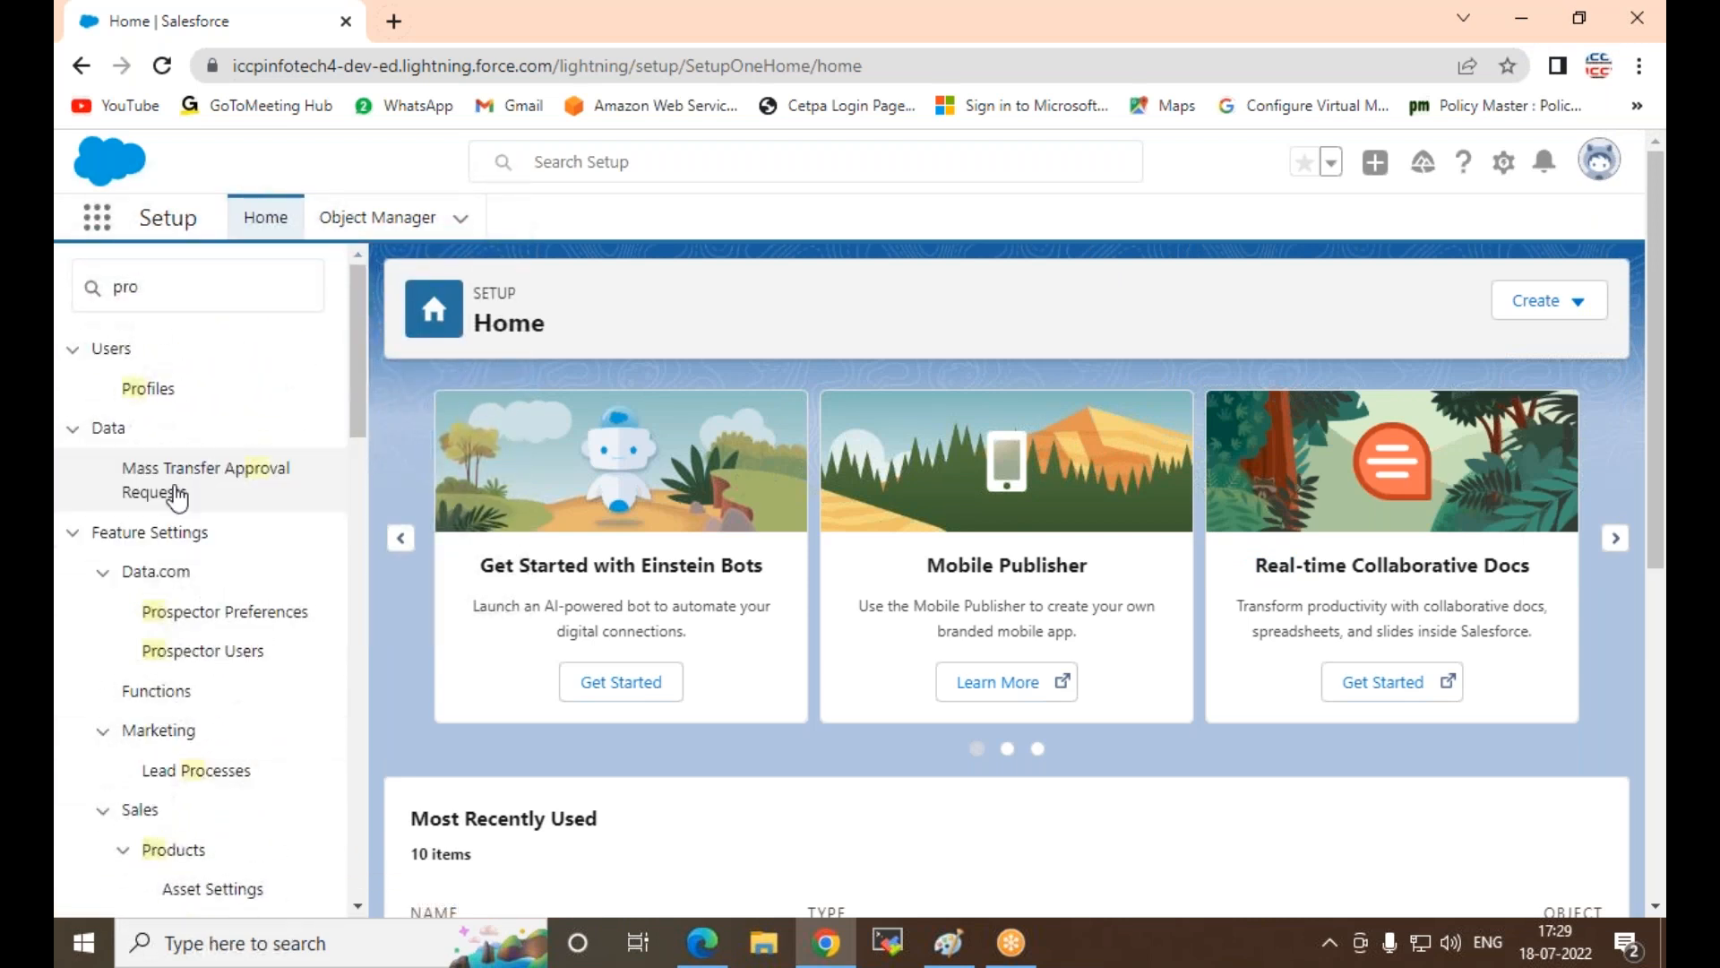
{"action": "left_click", "coordinate": [149, 391]}
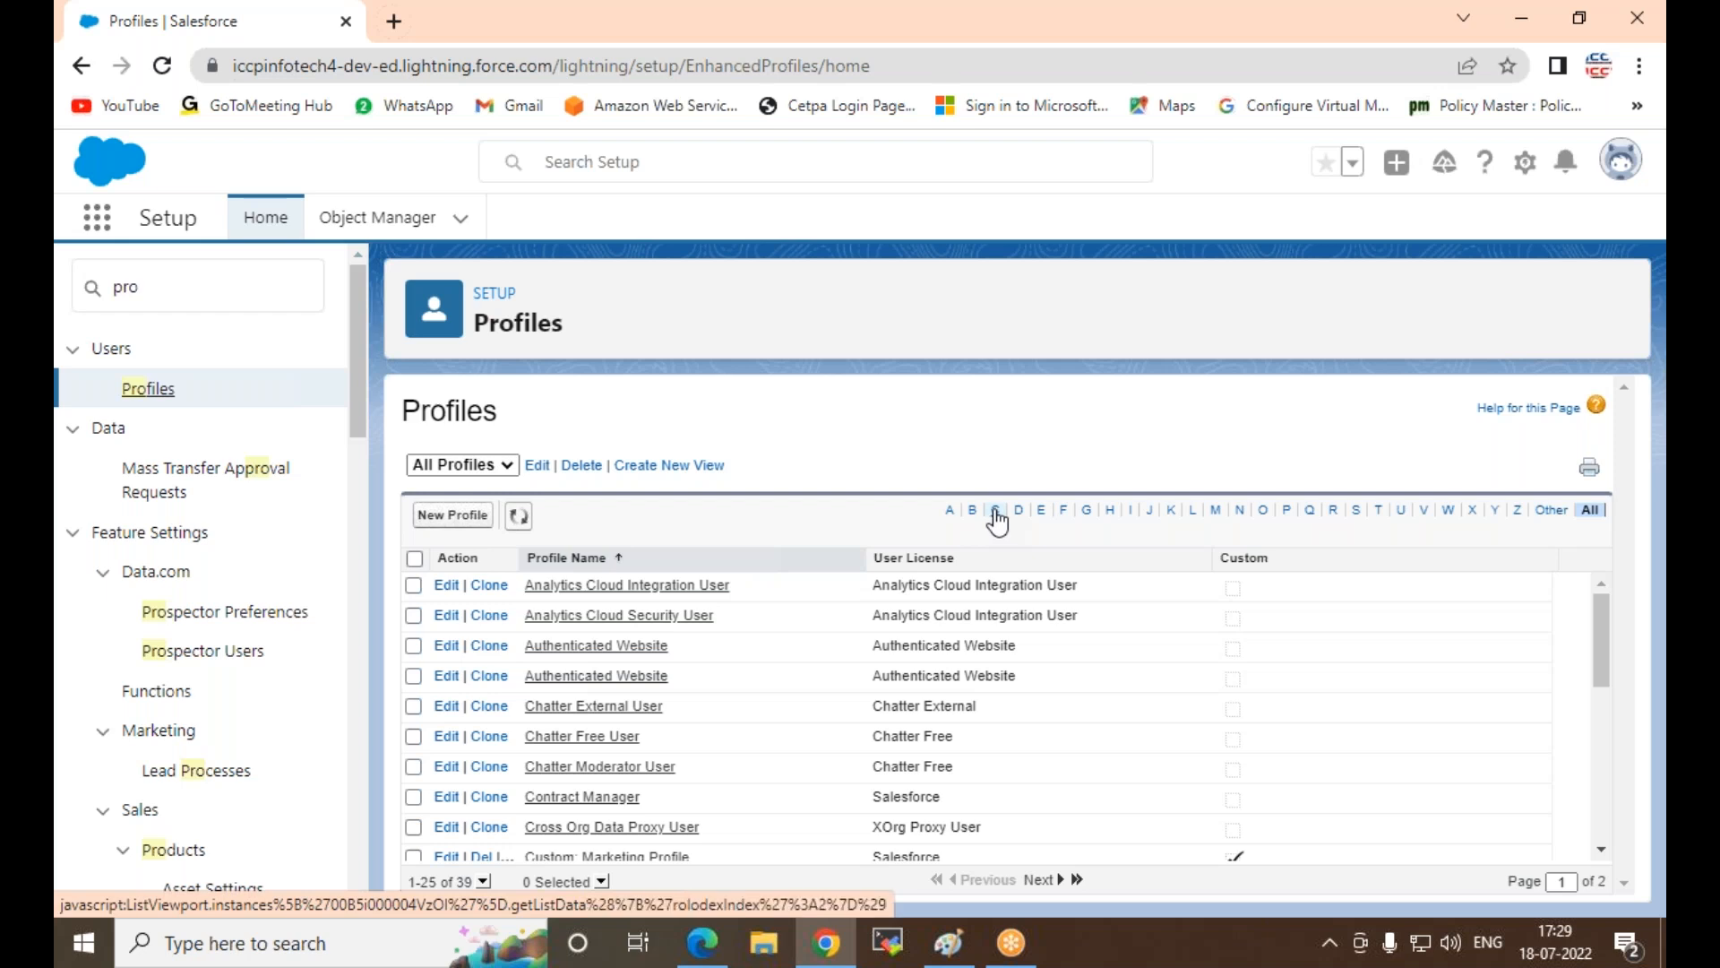
{"action": "scroll", "coordinate": [573, 708], "scroll_direction": "down", "scroll_amount": 3}
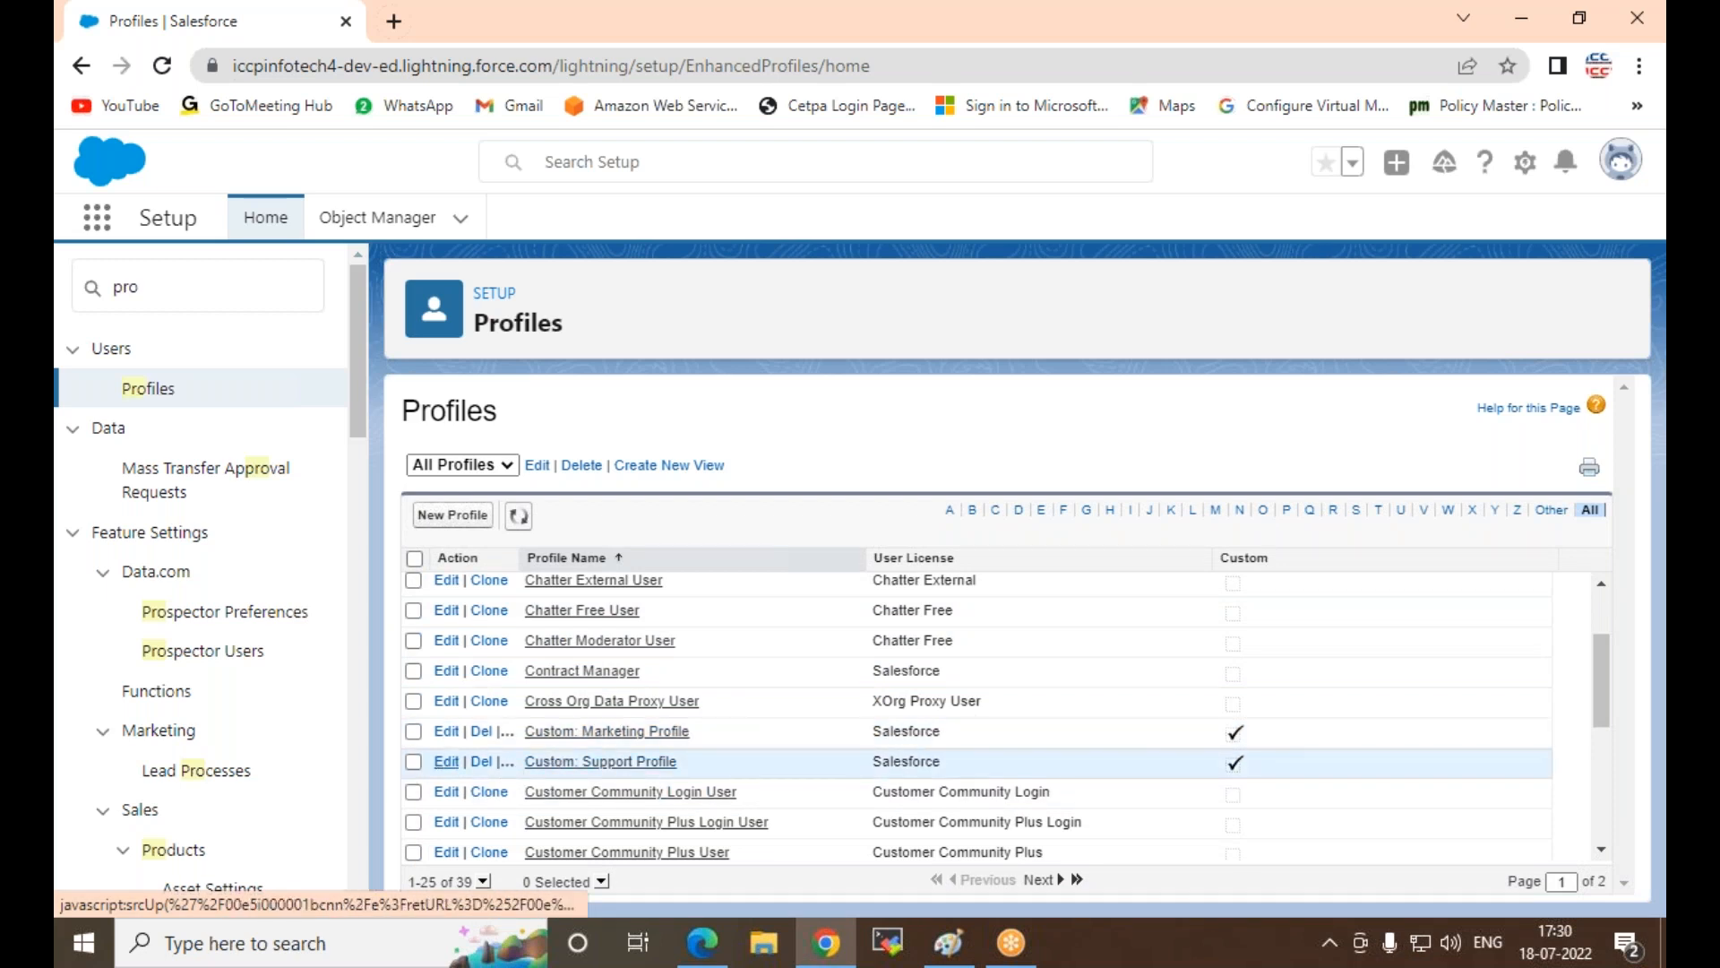
{"action": "left_click", "coordinate": [446, 761]}
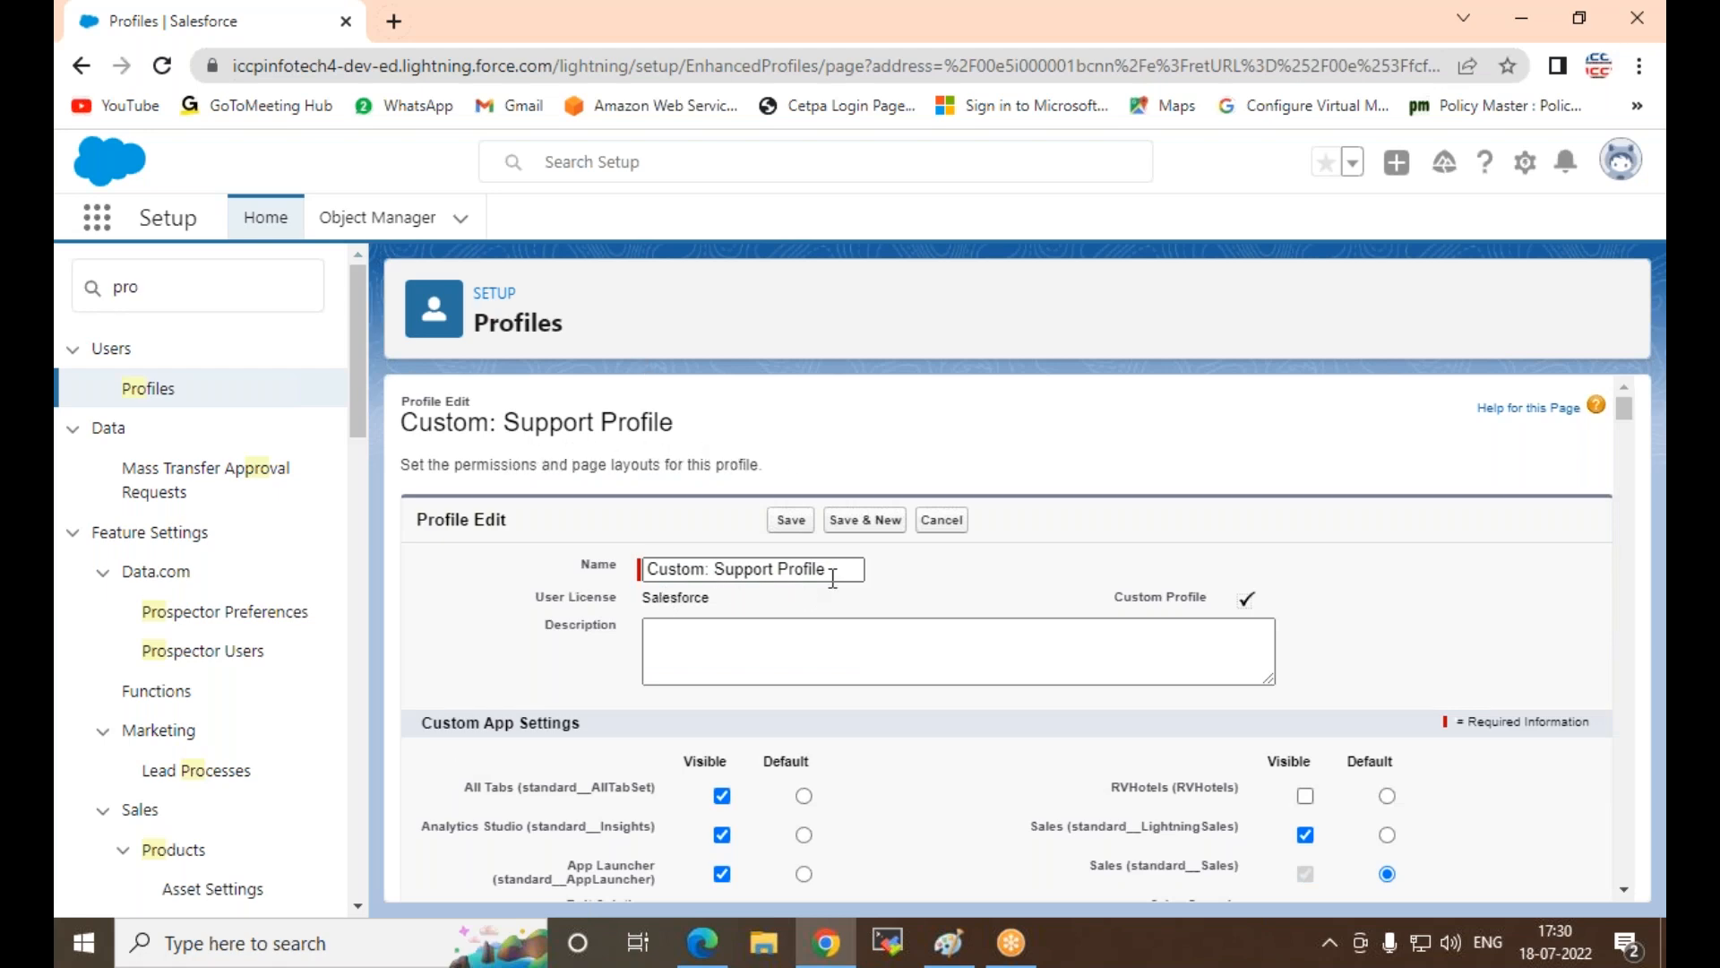
{"action": "scroll", "coordinate": [863, 612], "scroll_direction": "down", "scroll_amount": 15}
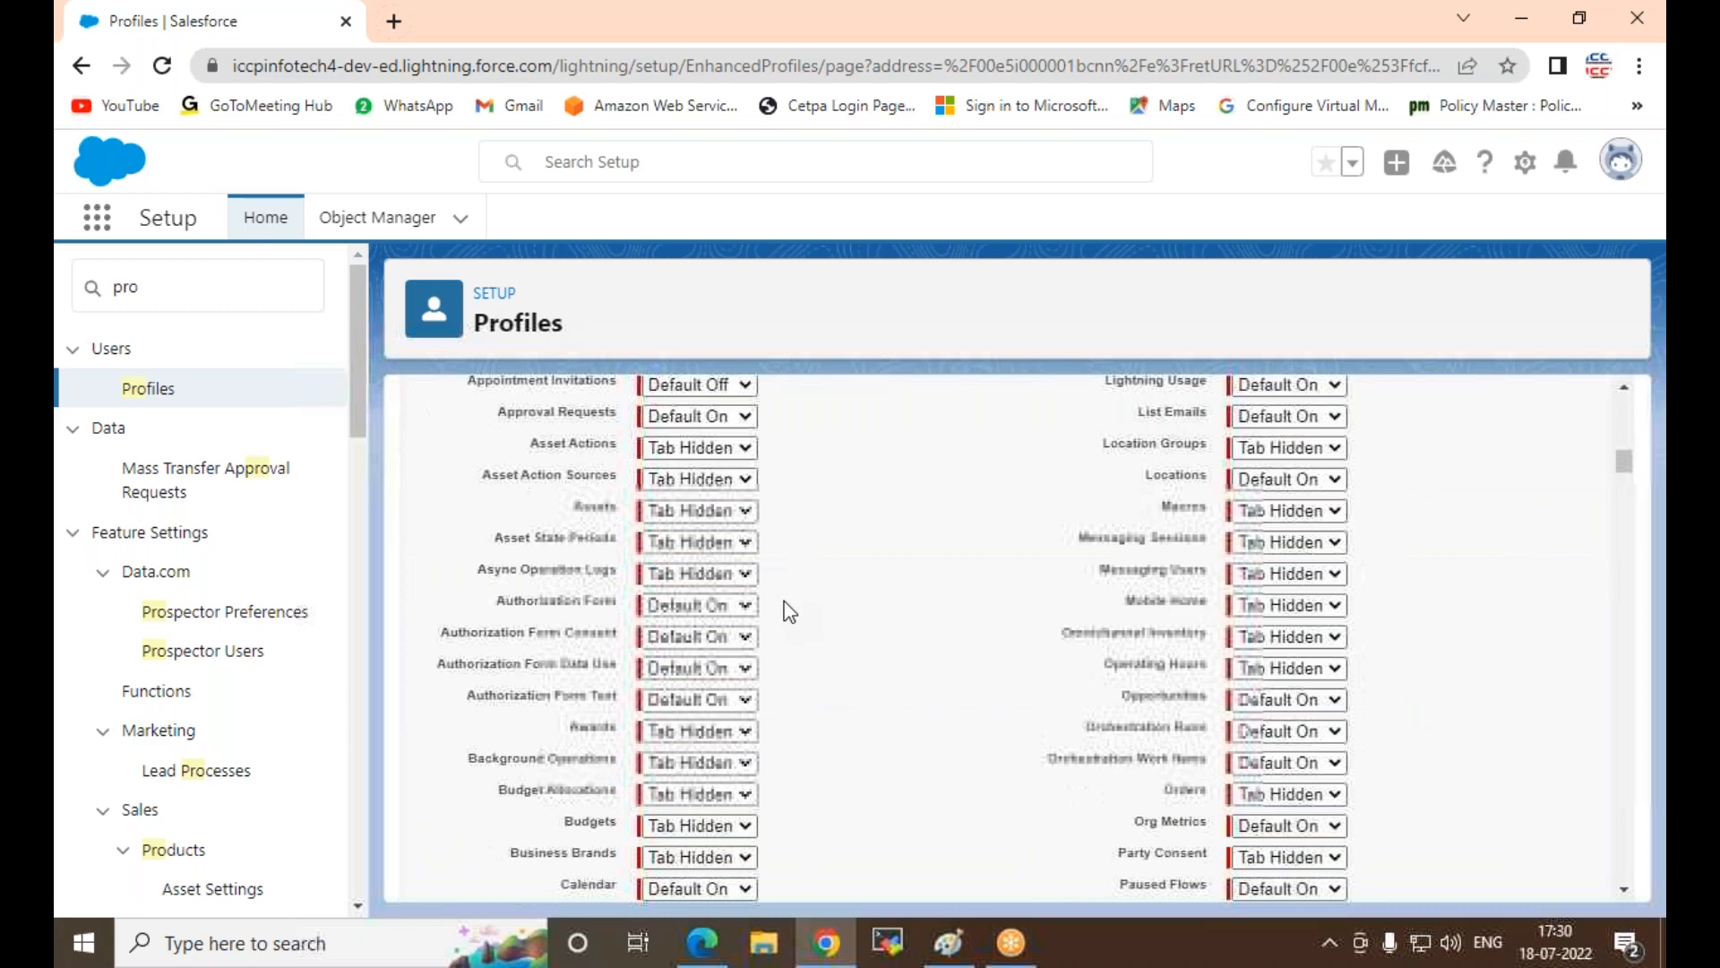
{"action": "scroll", "coordinate": [777, 605], "scroll_direction": "down", "scroll_amount": 15}
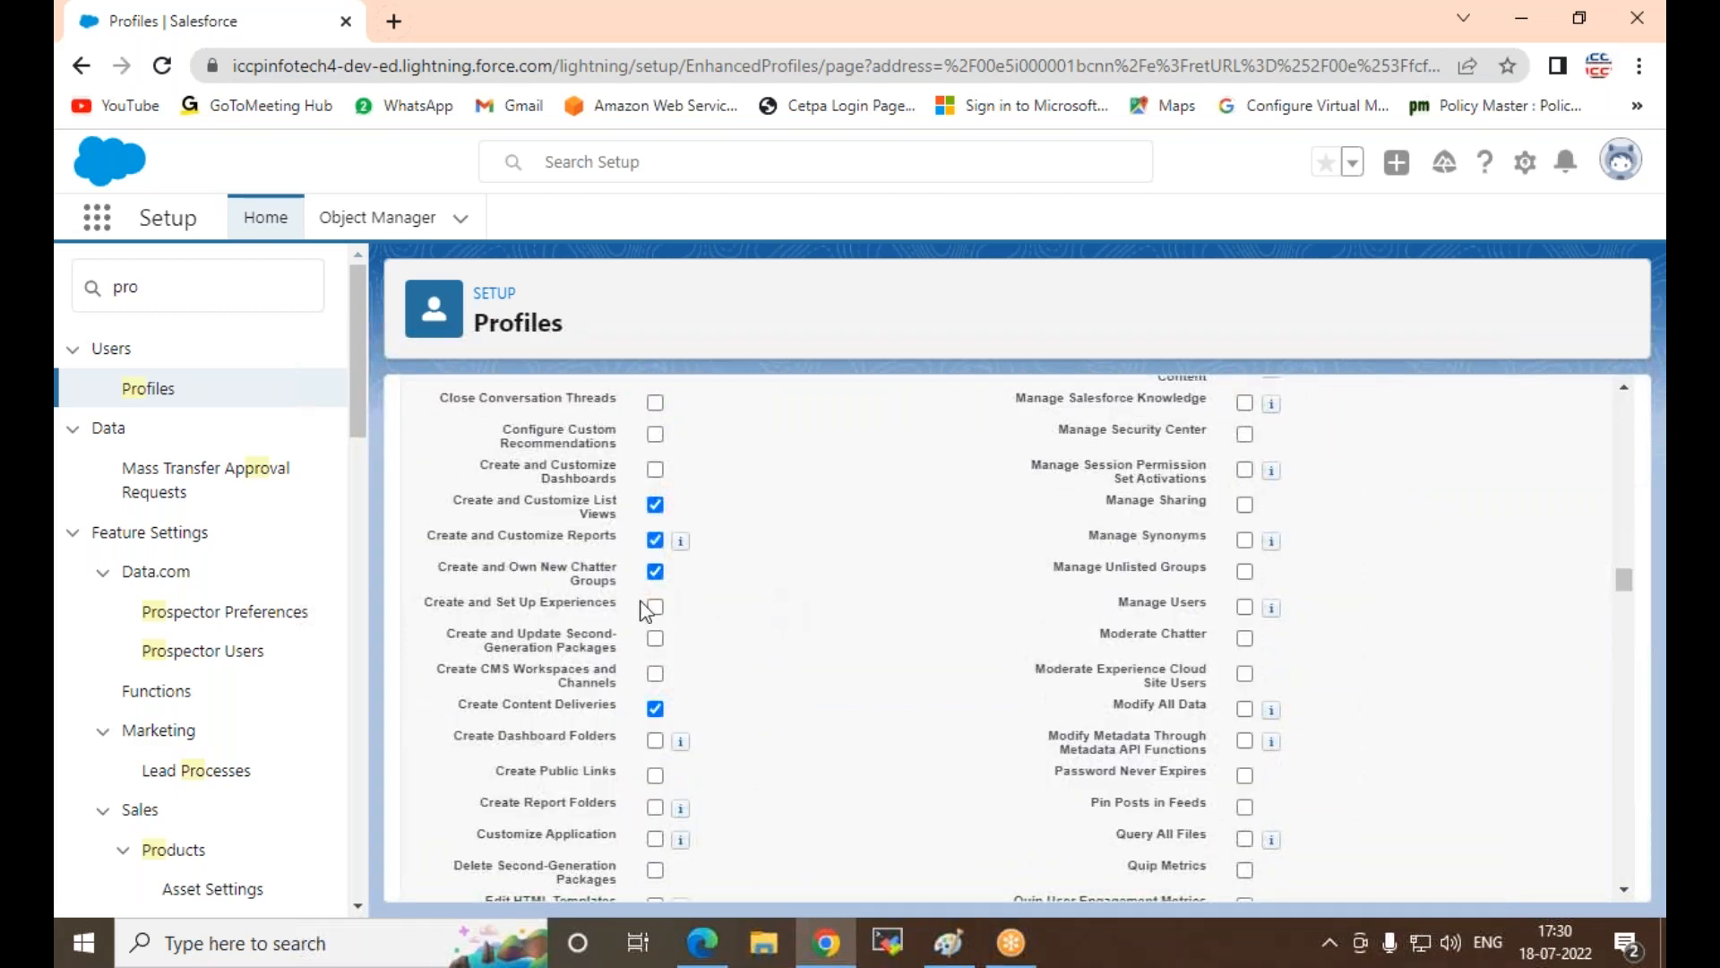
{"action": "scroll", "coordinate": [681, 681], "scroll_direction": "down", "scroll_amount": 10}
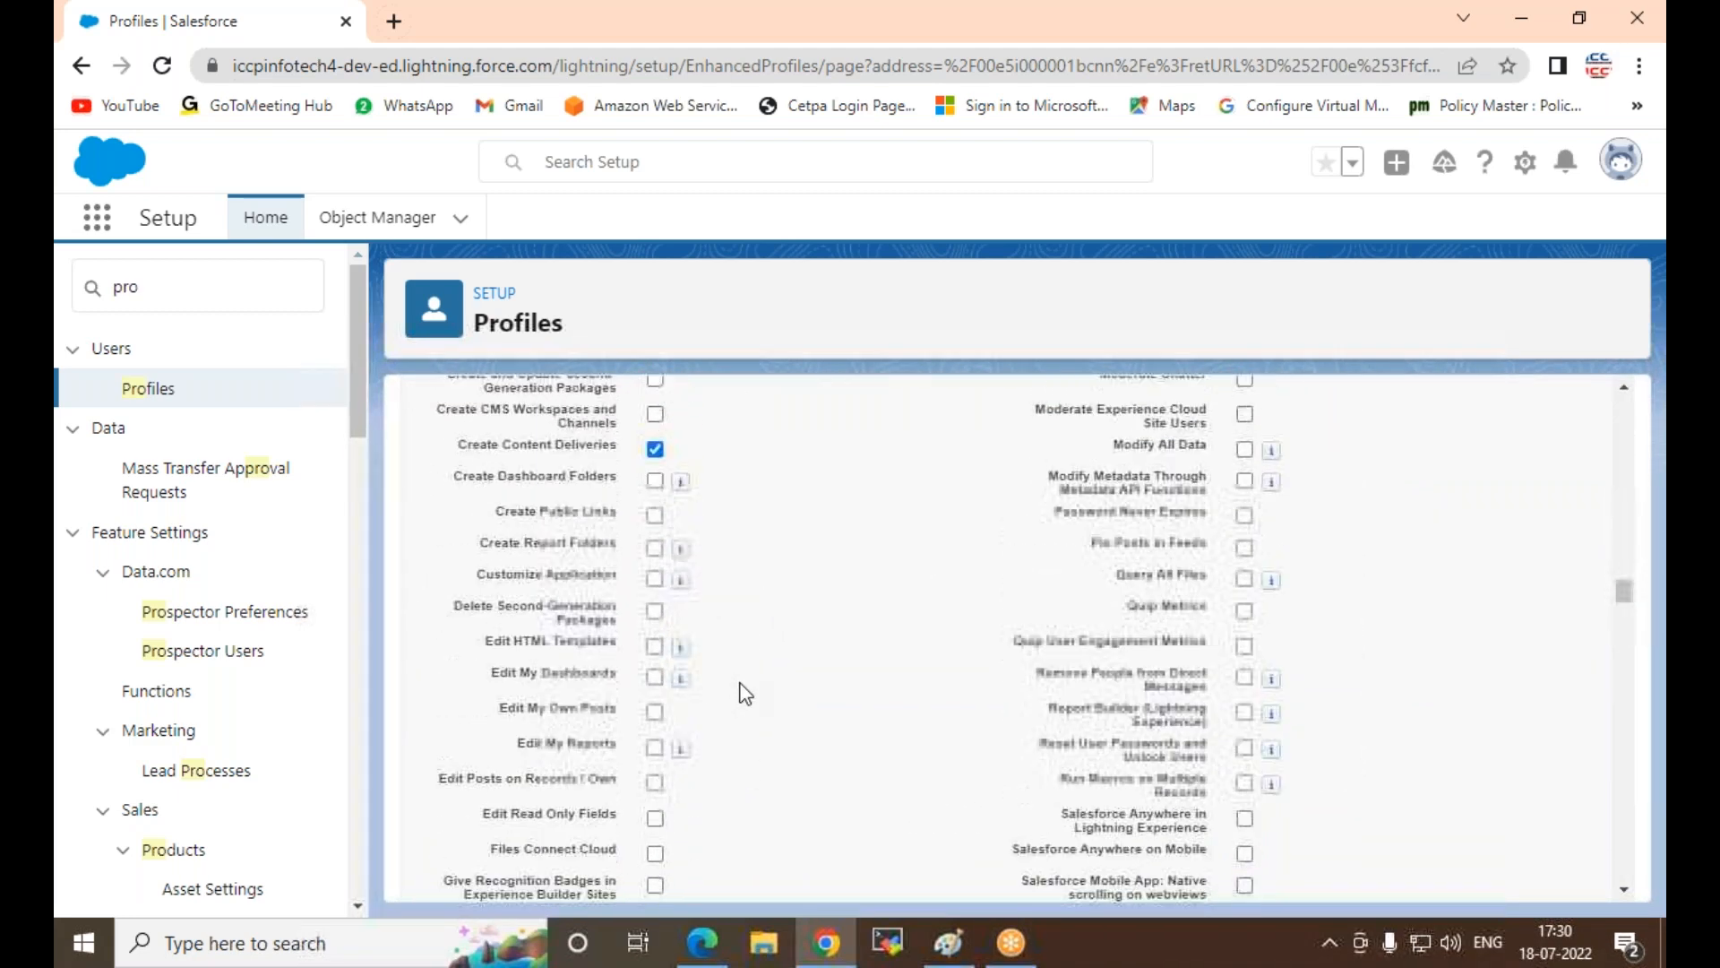
{"action": "scroll", "coordinate": [751, 684], "scroll_direction": "down", "scroll_amount": 1}
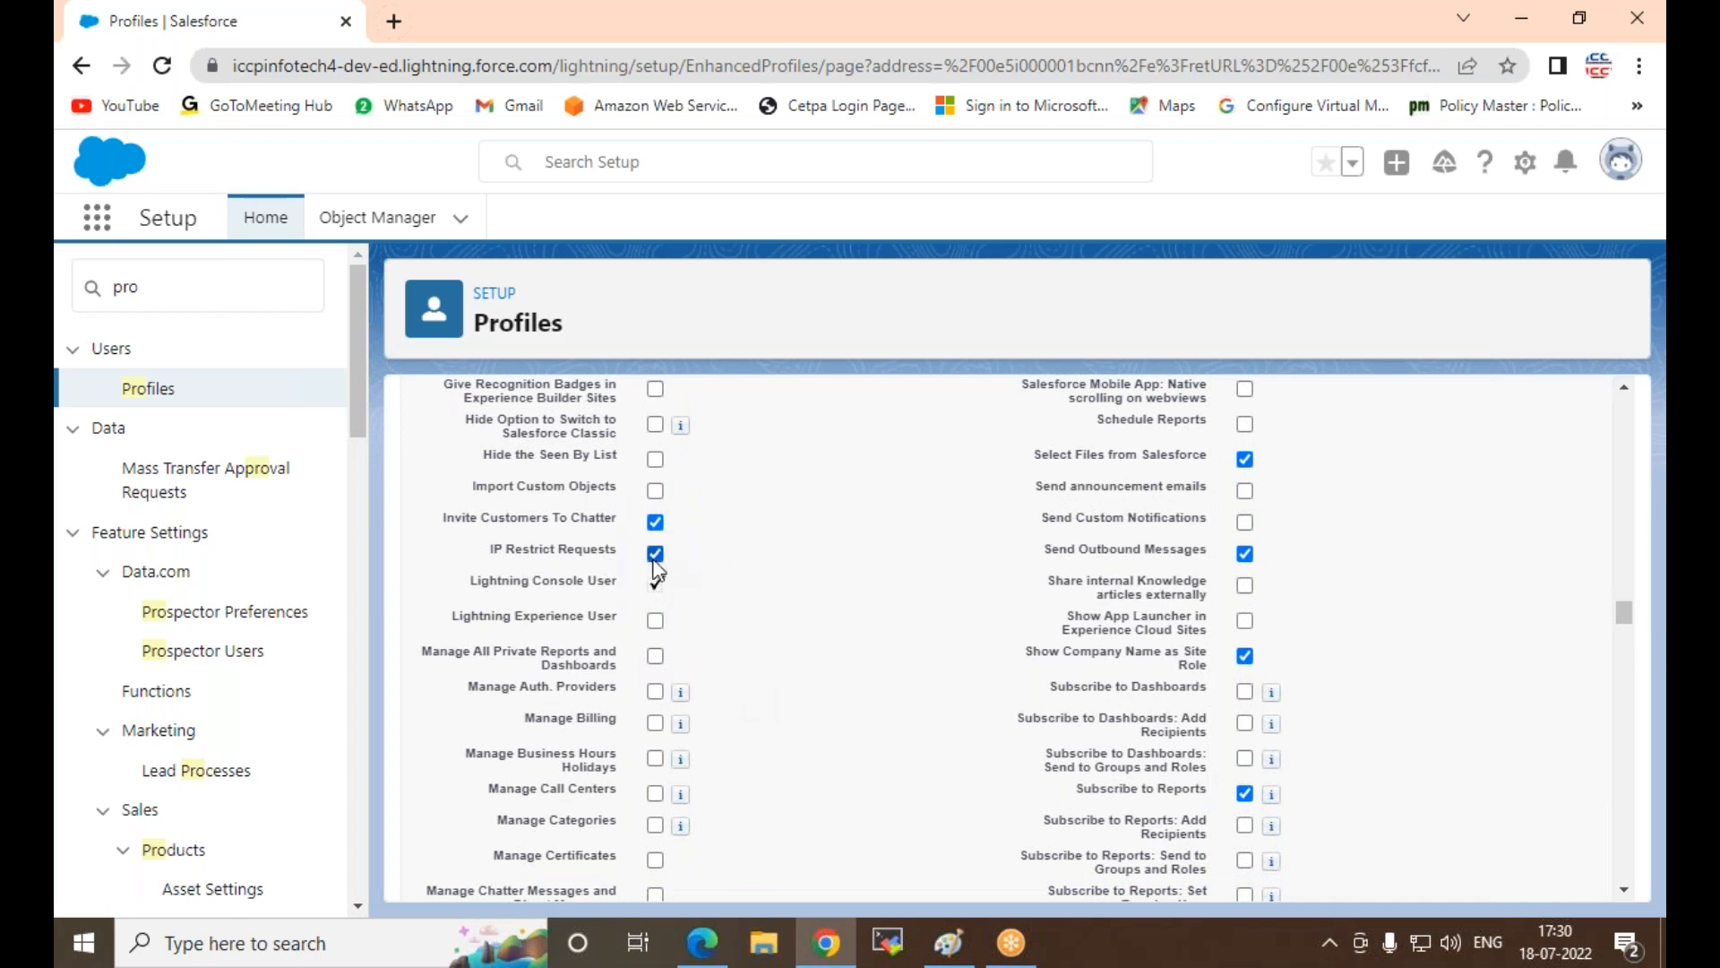
{"action": "scroll", "coordinate": [658, 735], "scroll_direction": "down", "scroll_amount": 5}
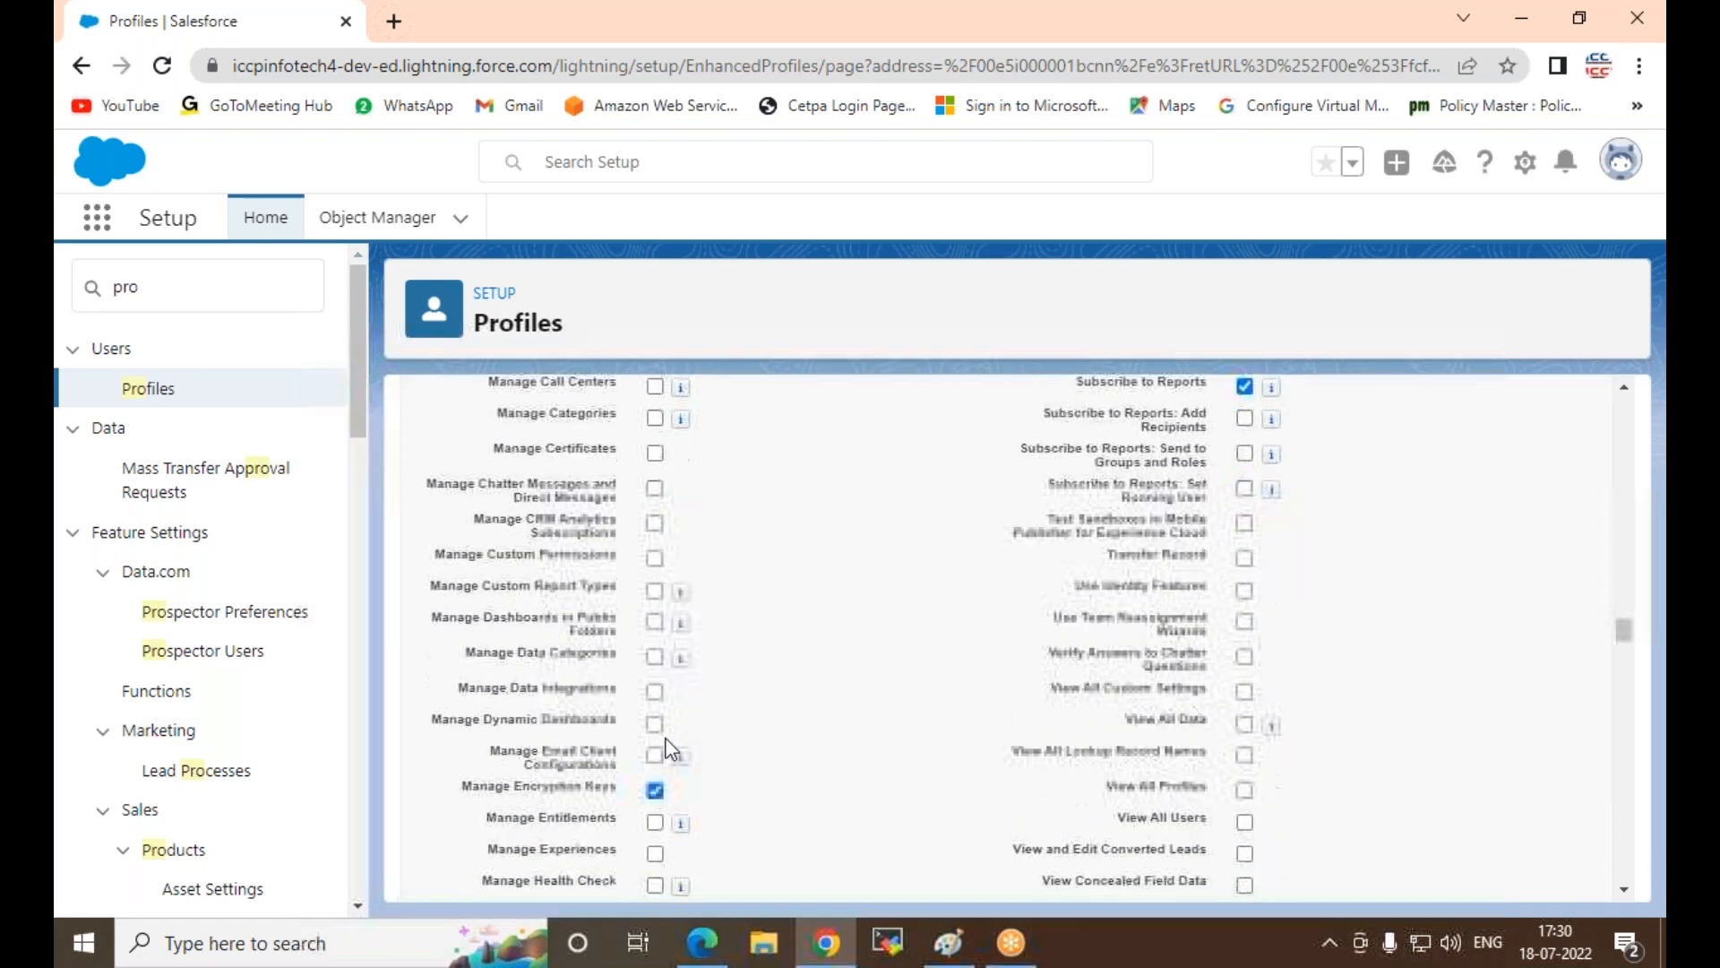
{"action": "scroll", "coordinate": [667, 748], "scroll_direction": "up", "scroll_amount": 5}
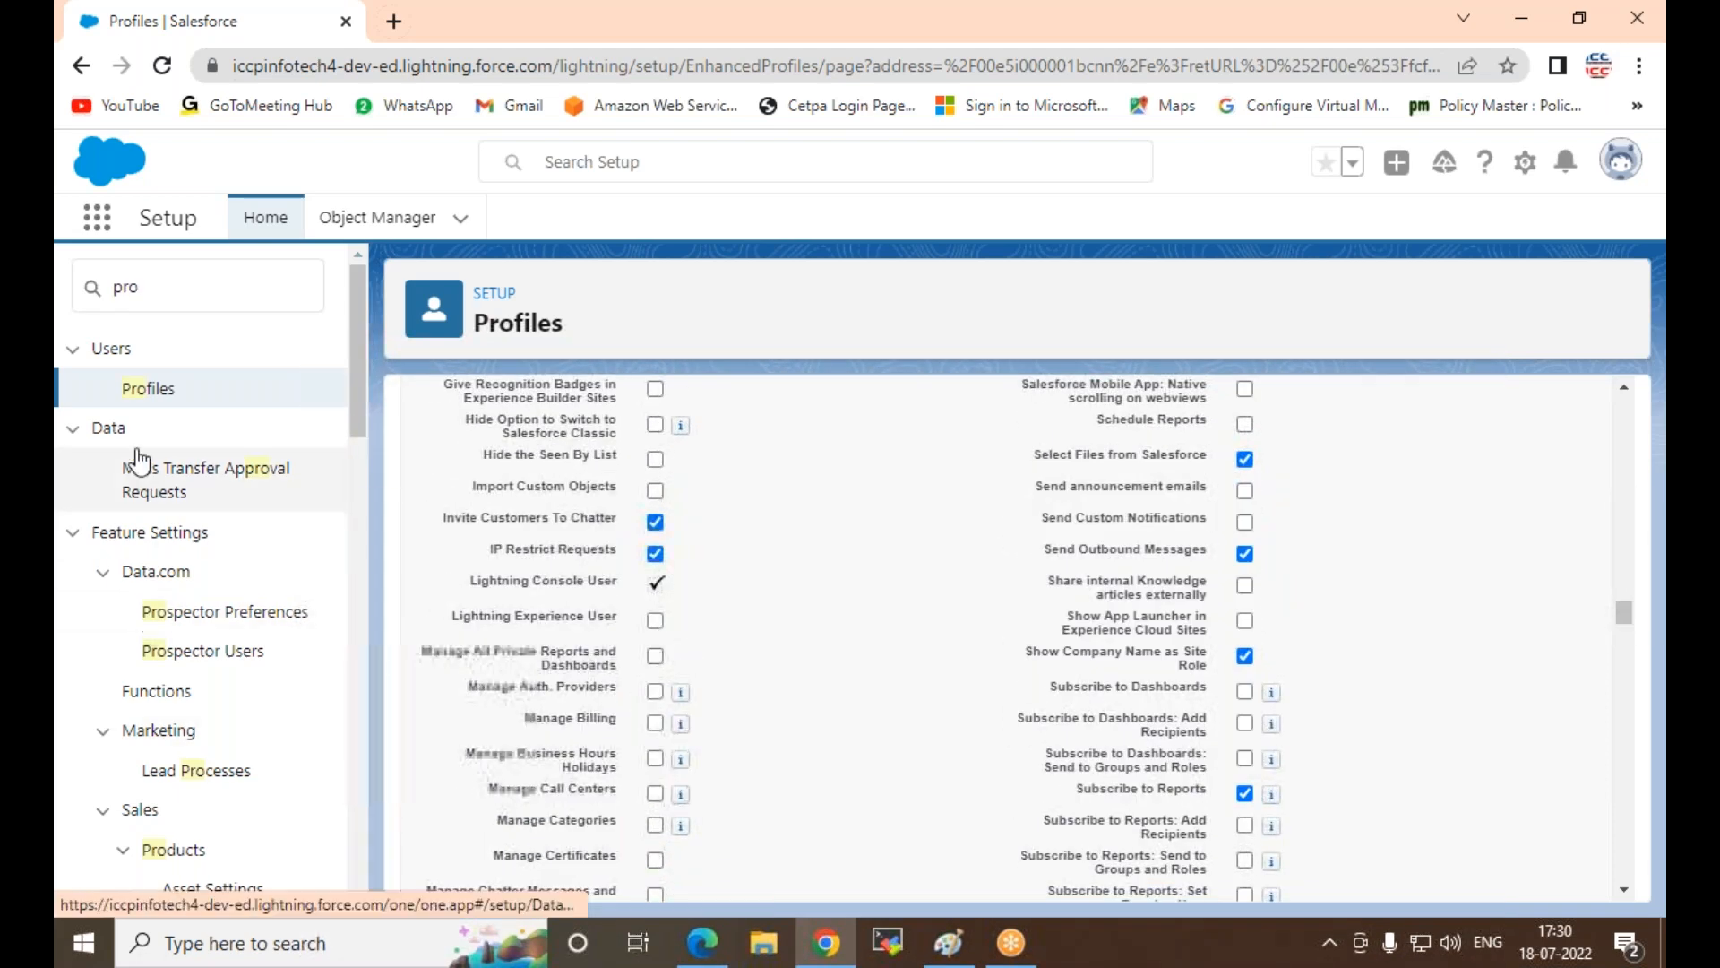
Leave the unsaved support profile edit form and go back to the Profiles list
{"action": "left_click", "coordinate": [148, 388]}
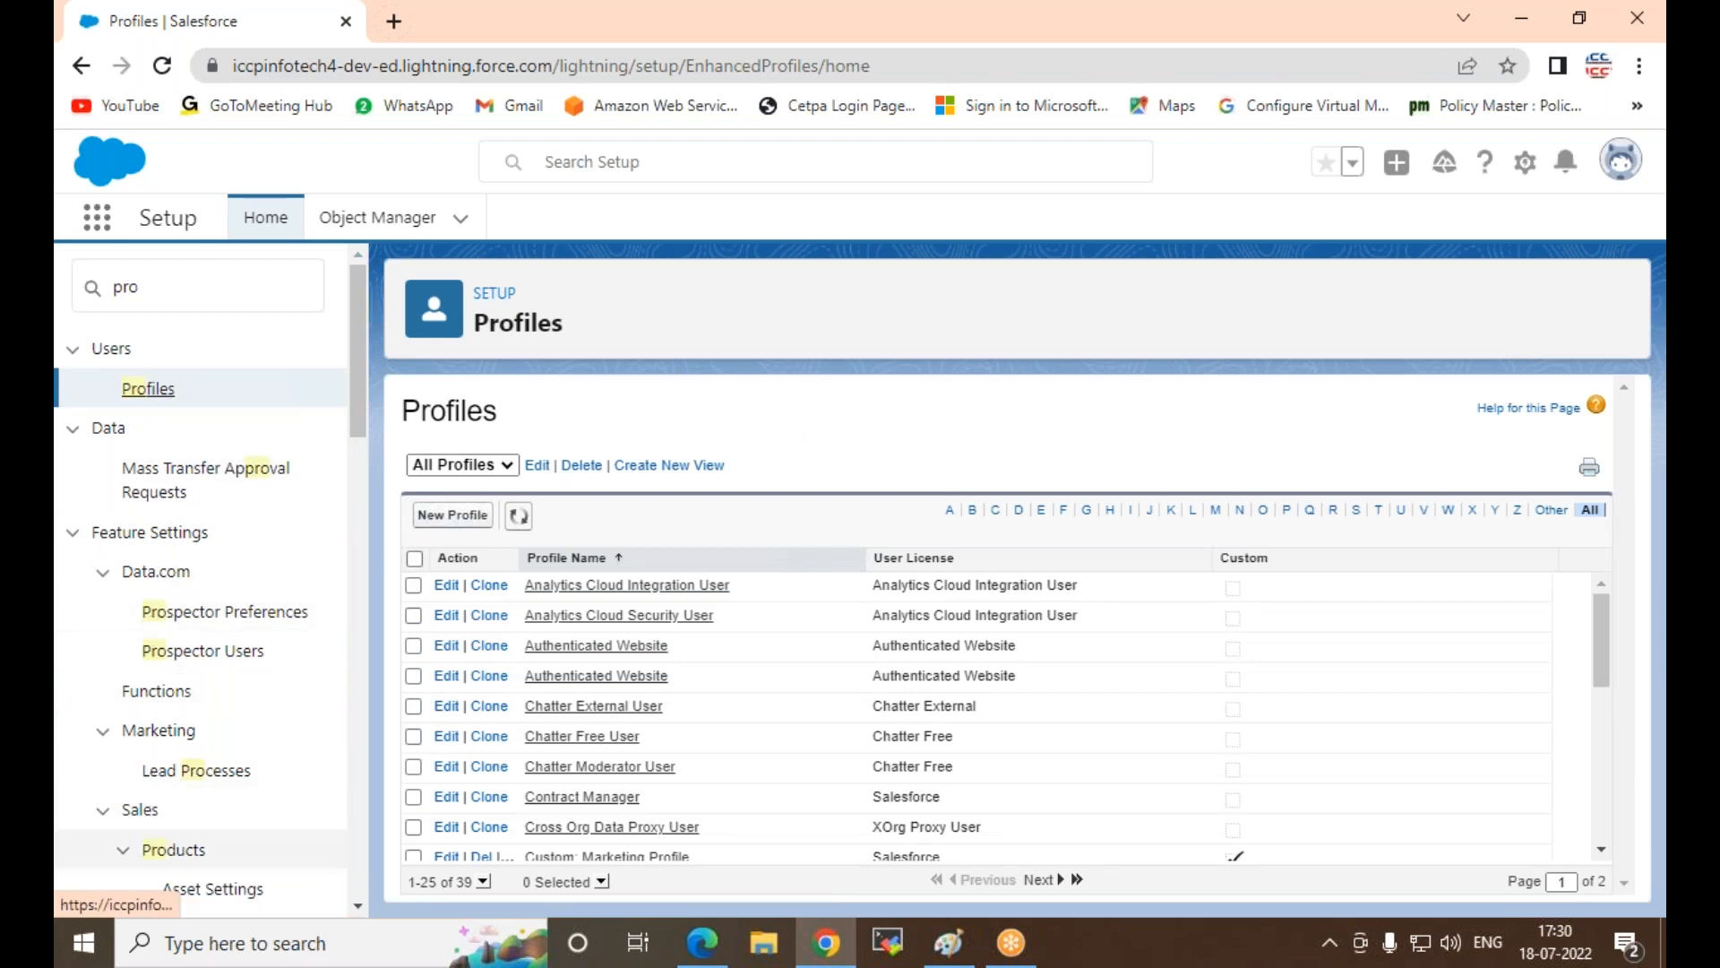
{"action": "scroll", "coordinate": [185, 555], "scroll_direction": "down", "scroll_amount": 5}
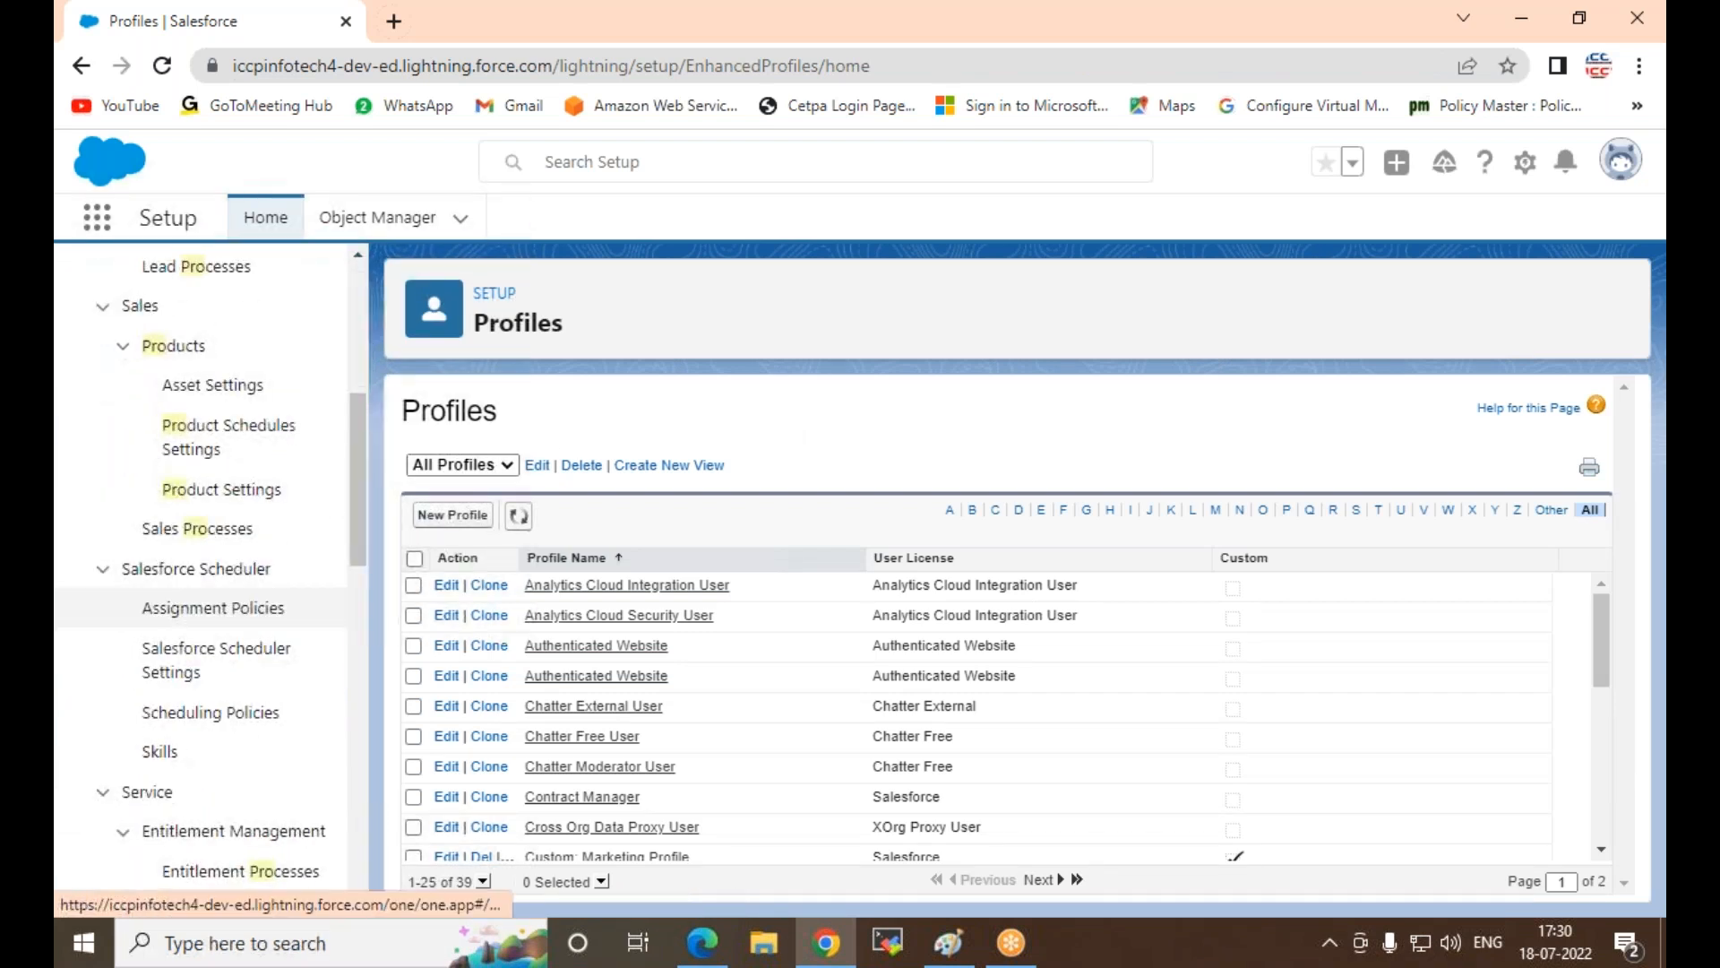
{"action": "scroll", "coordinate": [184, 722], "scroll_direction": "down", "scroll_amount": 3}
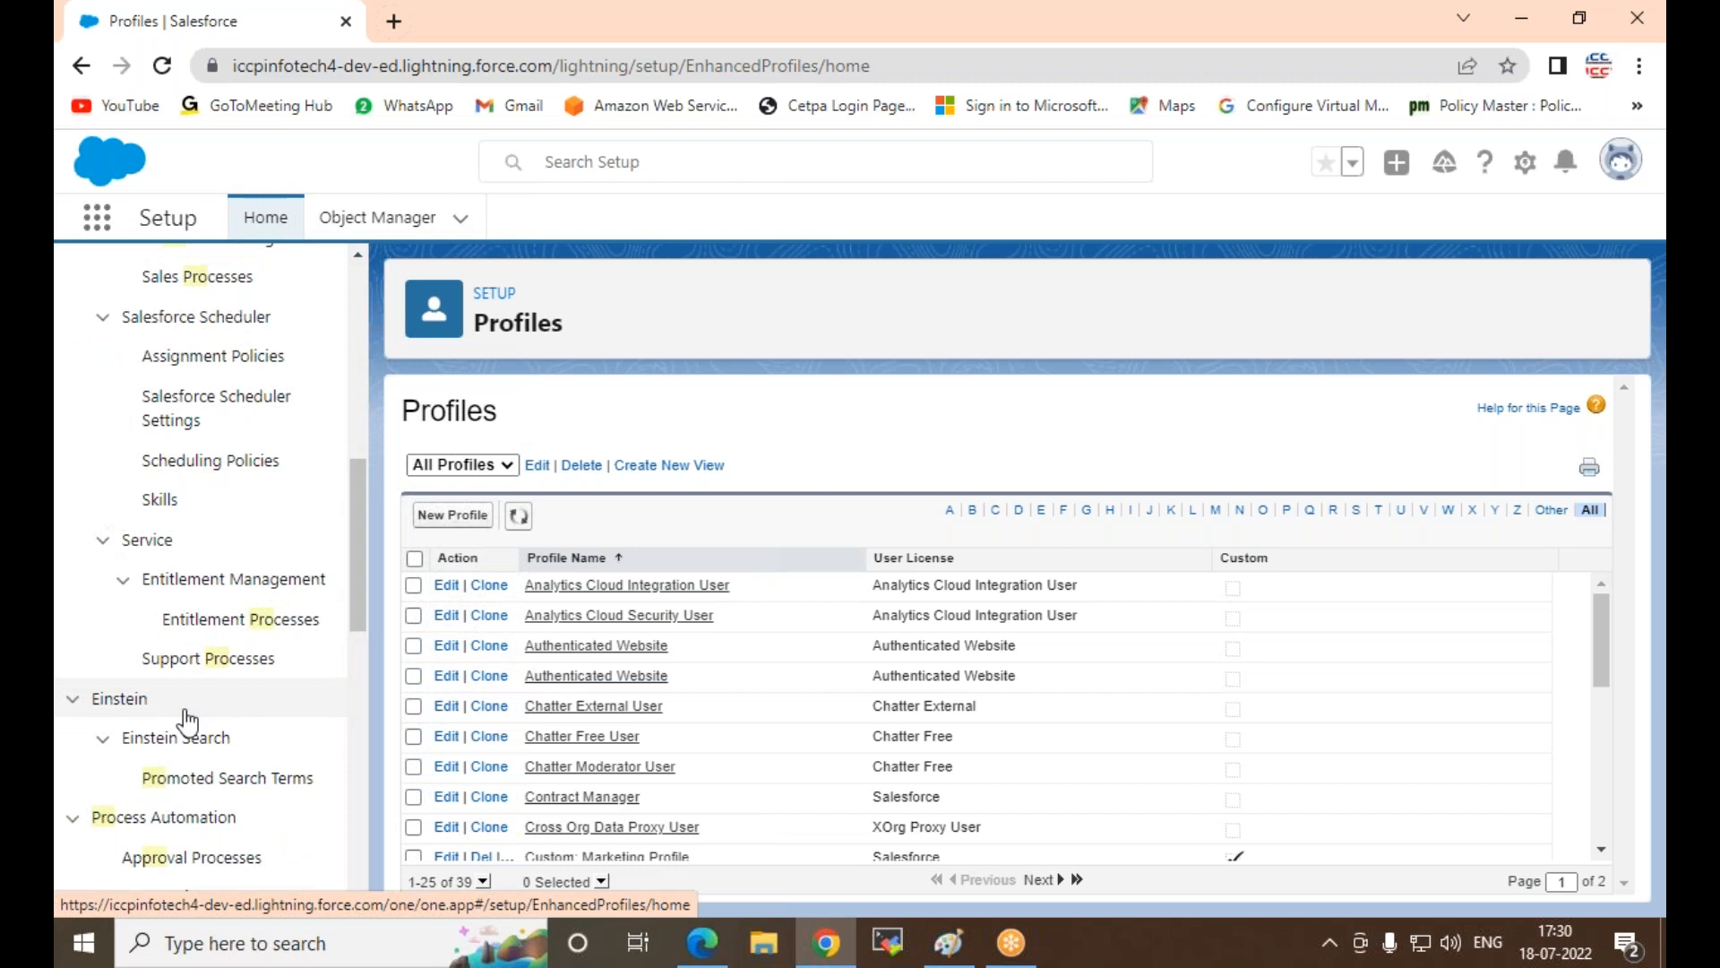
{"action": "scroll", "coordinate": [192, 722], "scroll_direction": "up", "scroll_amount": 5}
{"action": "scroll", "coordinate": [169, 549], "scroll_direction": "up", "scroll_amount": 3}
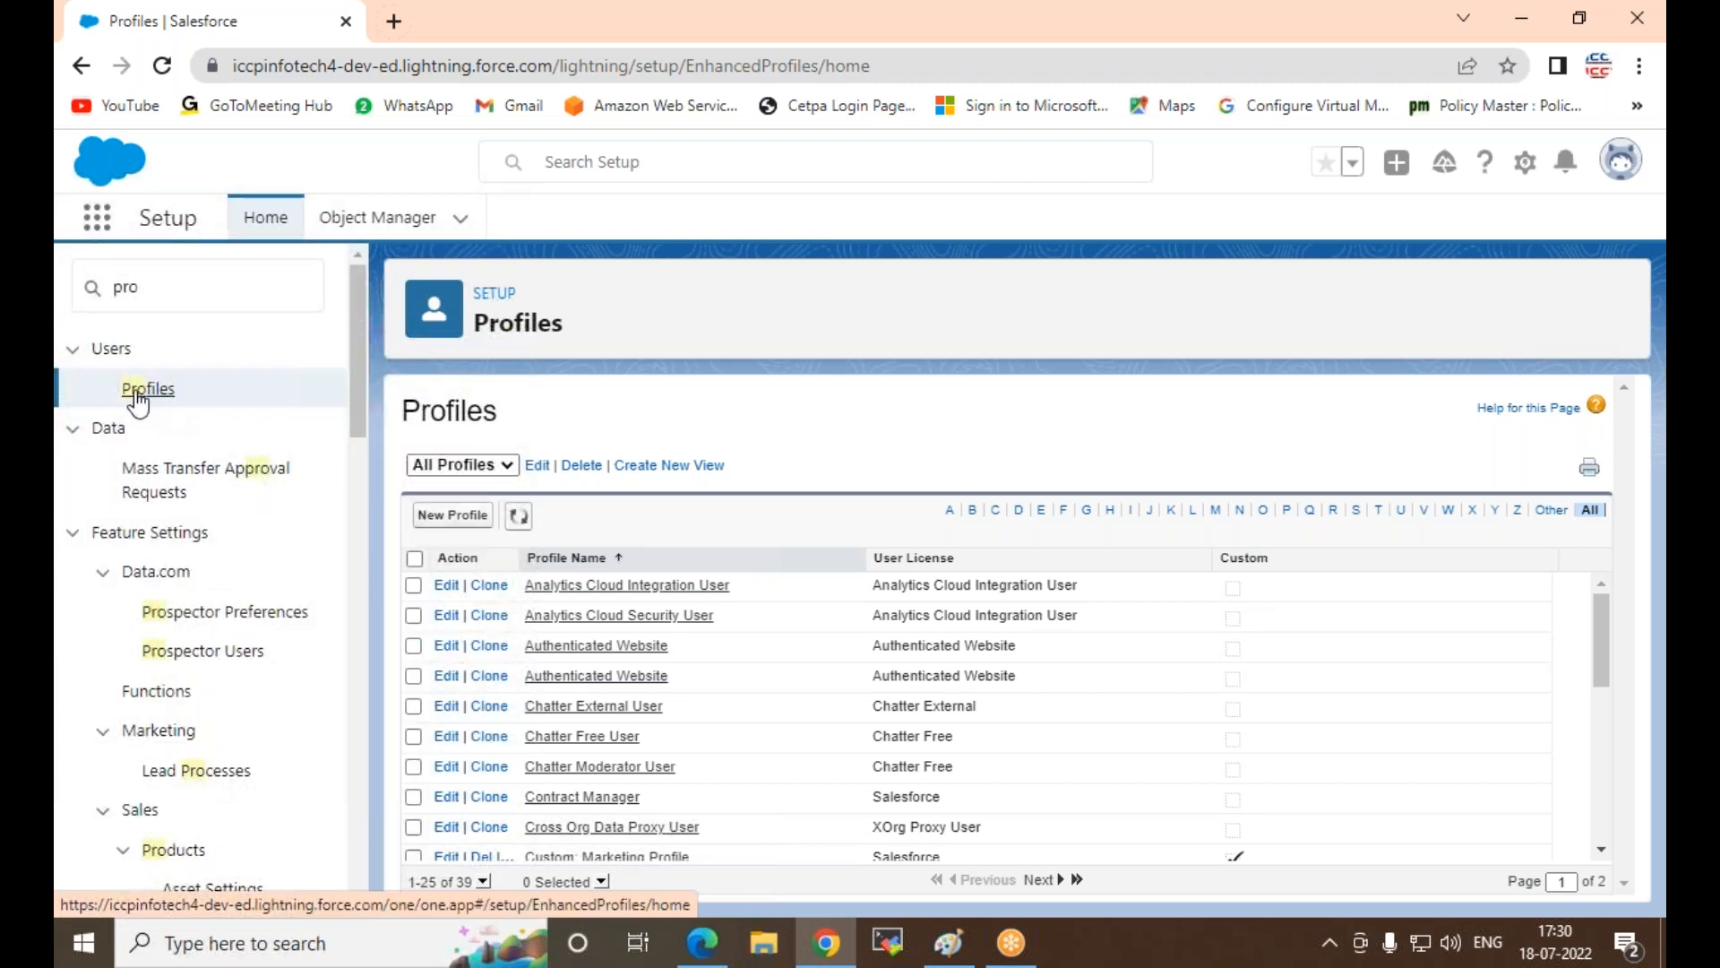
{"action": "scroll", "coordinate": [277, 645], "scroll_direction": "down", "scroll_amount": 3}
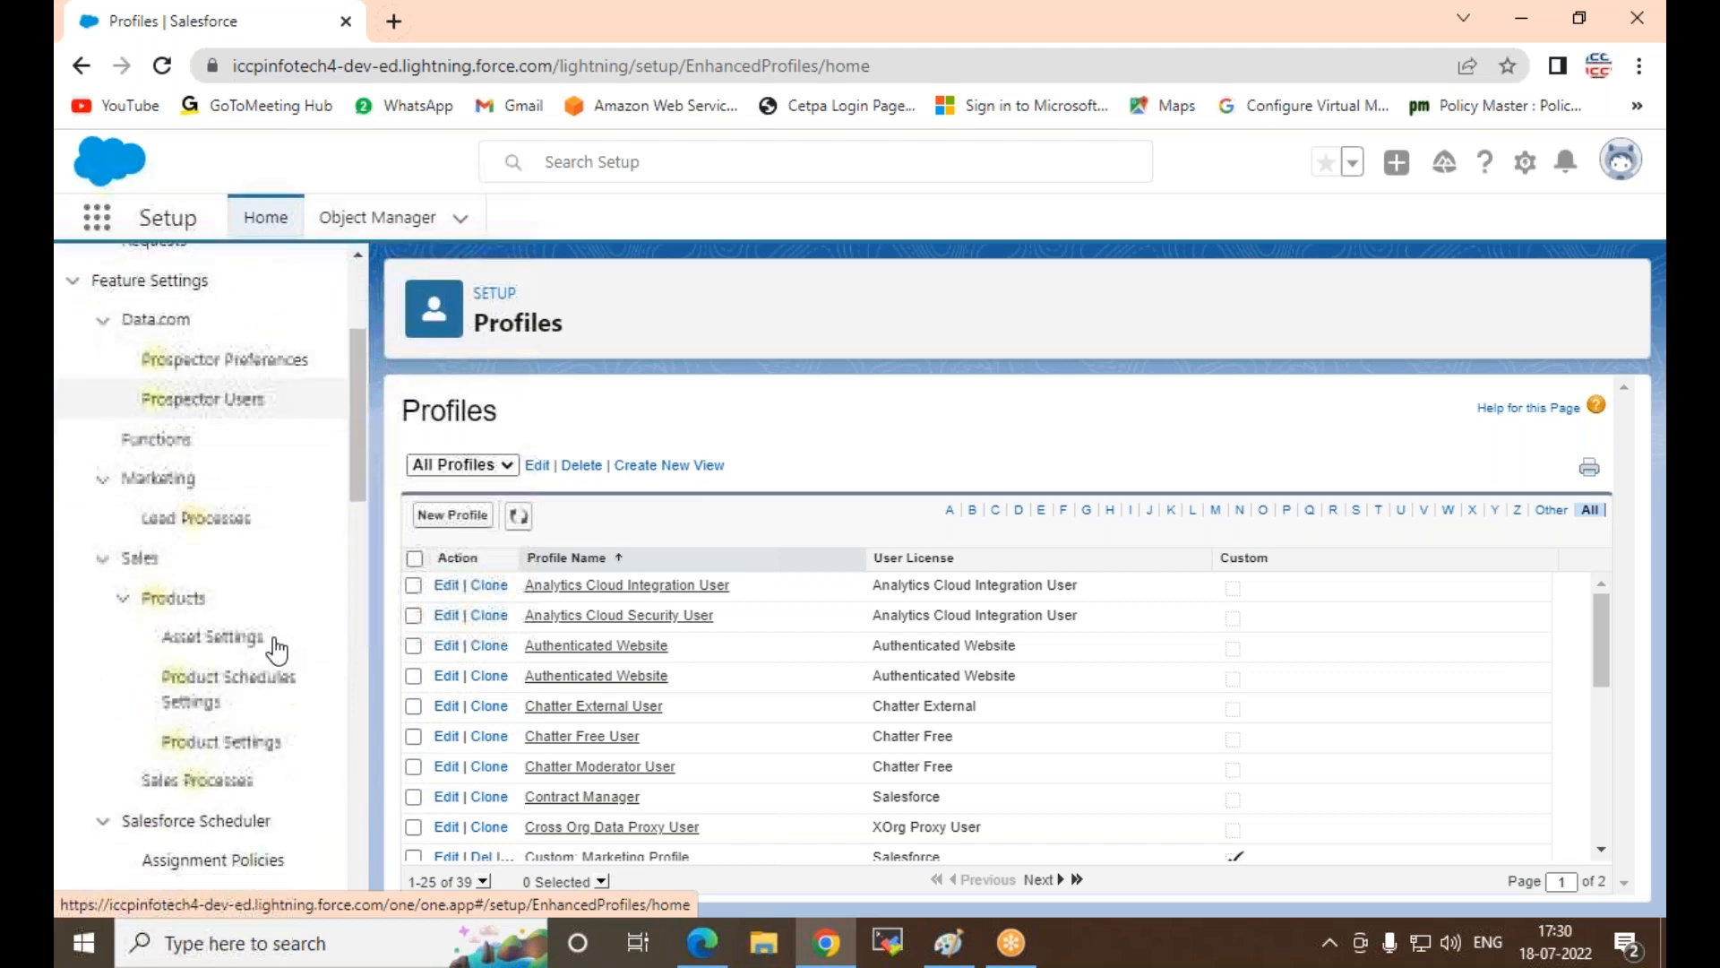
{"action": "scroll", "coordinate": [557, 690], "scroll_direction": "down", "scroll_amount": 3}
{"action": "scroll", "coordinate": [560, 693], "scroll_direction": "up", "scroll_amount": 3}
{"action": "scroll", "coordinate": [146, 576], "scroll_direction": "down", "scroll_amount": 4}
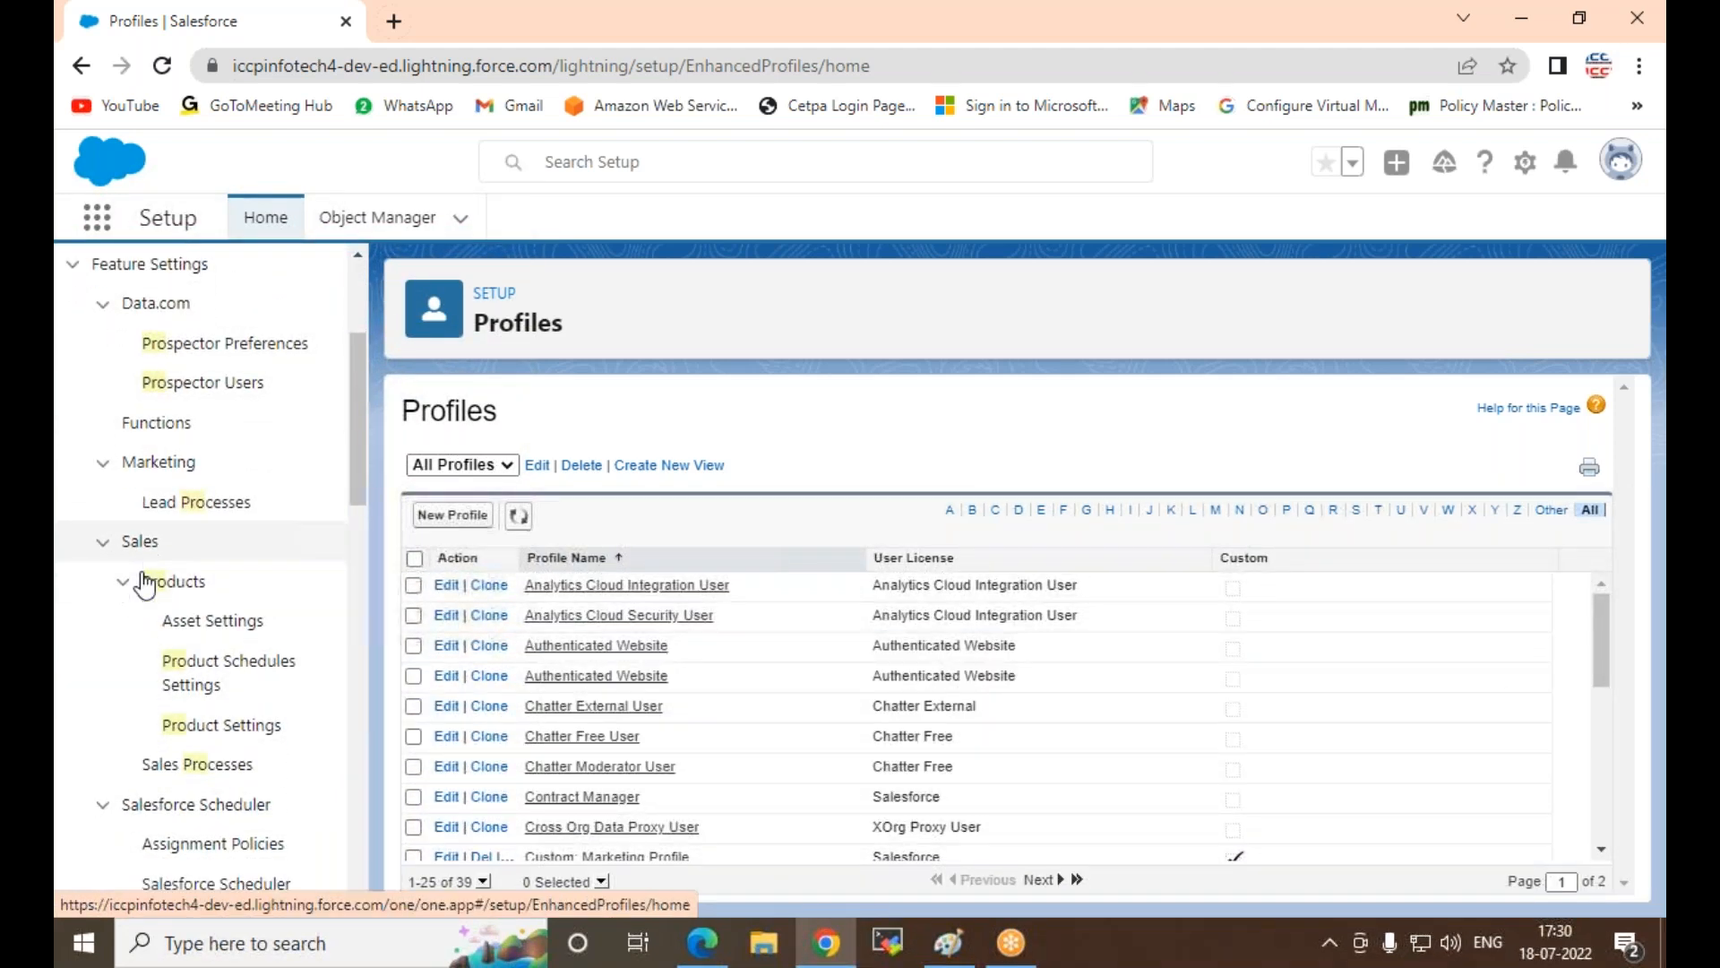
{"action": "scroll", "coordinate": [170, 592], "scroll_direction": "down", "scroll_amount": 3}
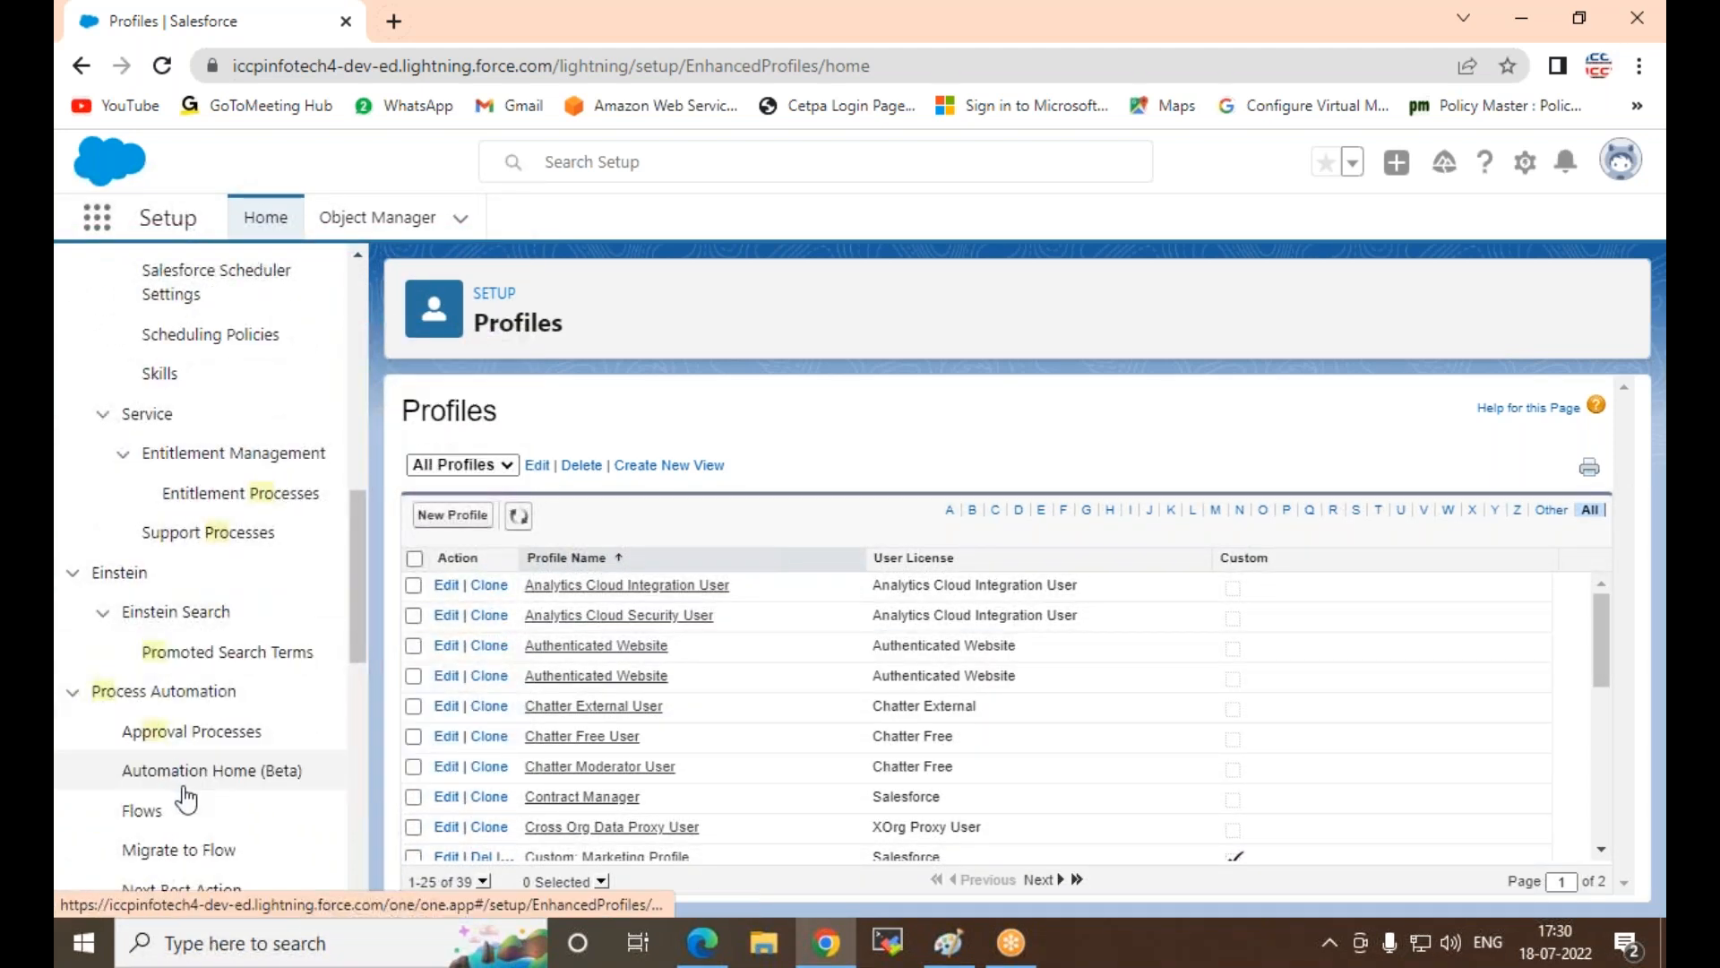
{"action": "scroll", "coordinate": [148, 779], "scroll_direction": "down", "scroll_amount": 3}
{"action": "scroll", "coordinate": [197, 793], "scroll_direction": "down", "scroll_amount": 2}
{"action": "scroll", "coordinate": [197, 762], "scroll_direction": "up", "scroll_amount": 10}
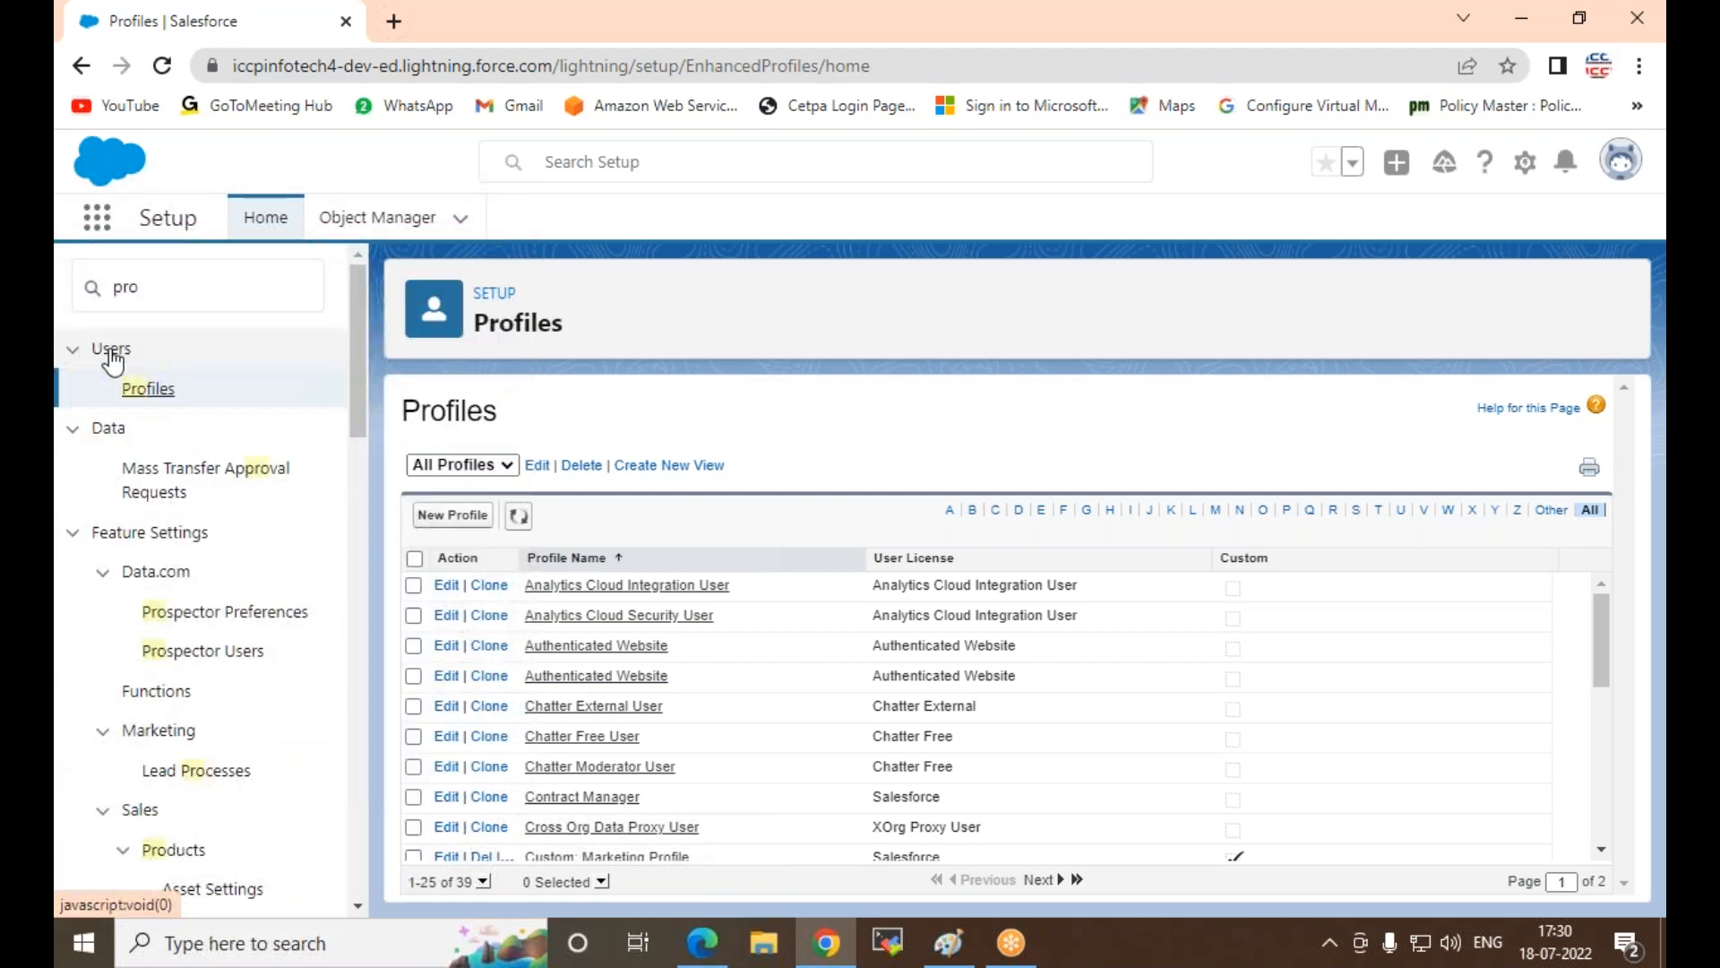
Collapse, re-expand and collapse again the Users section of the Setup sidebar
{"action": "left_click", "coordinate": [111, 350]}
{"action": "left_click", "coordinate": [109, 353]}
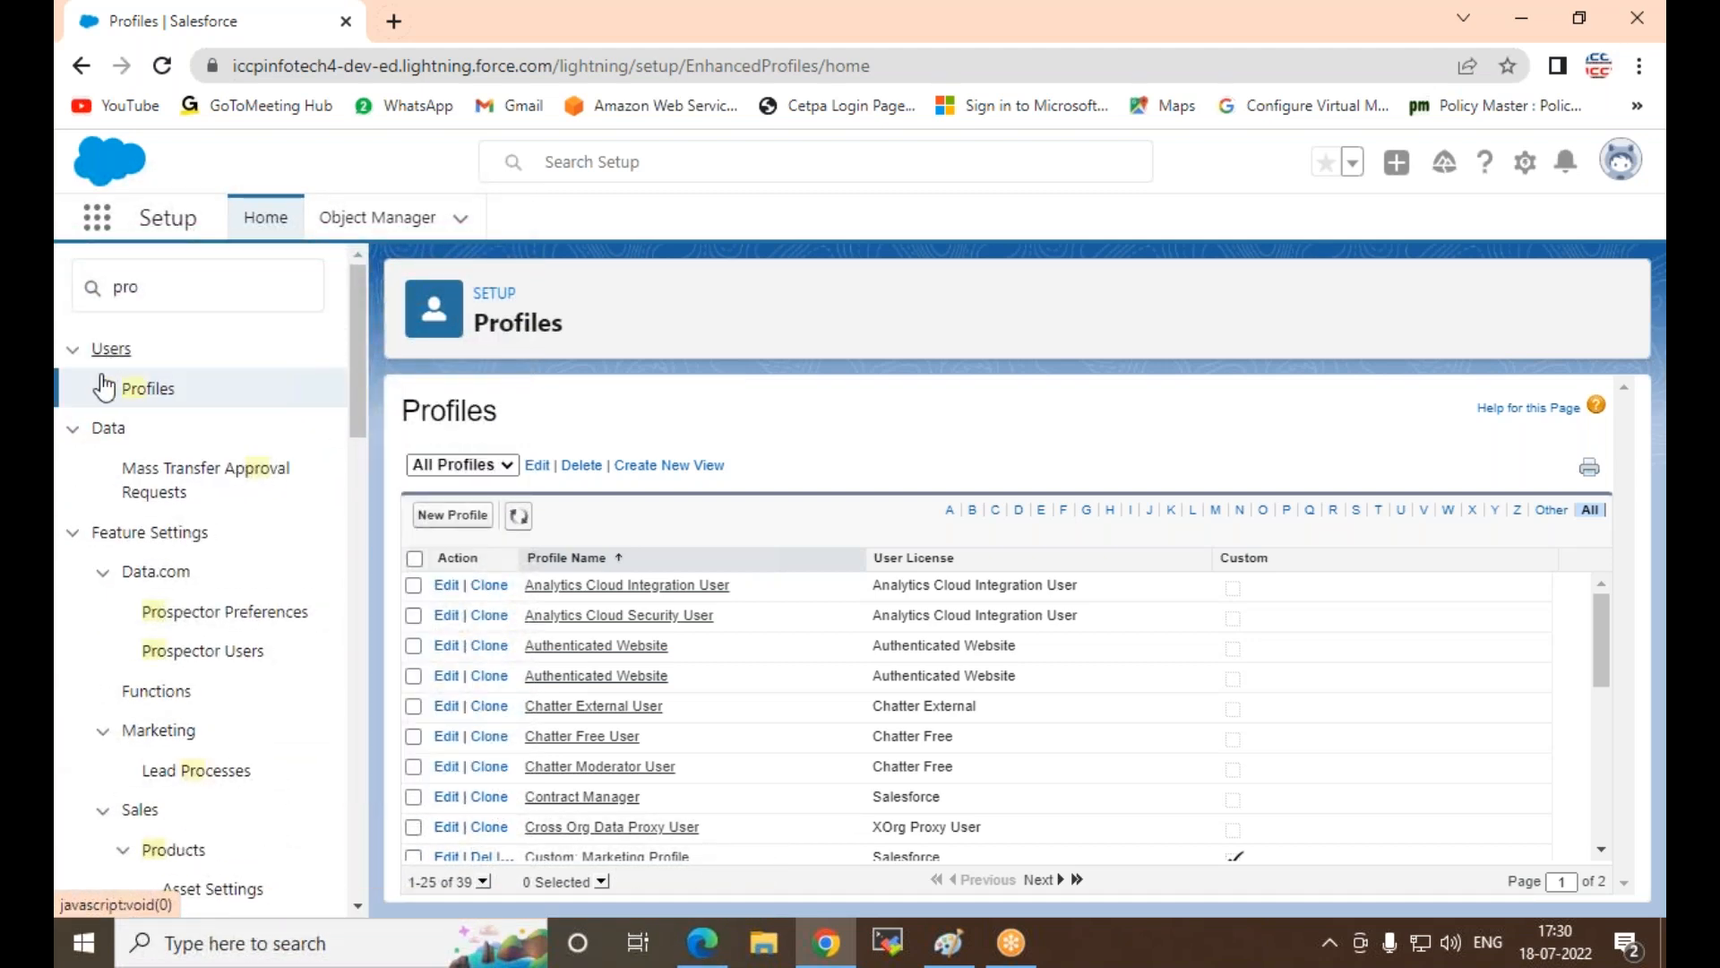
{"action": "left_click", "coordinate": [71, 351]}
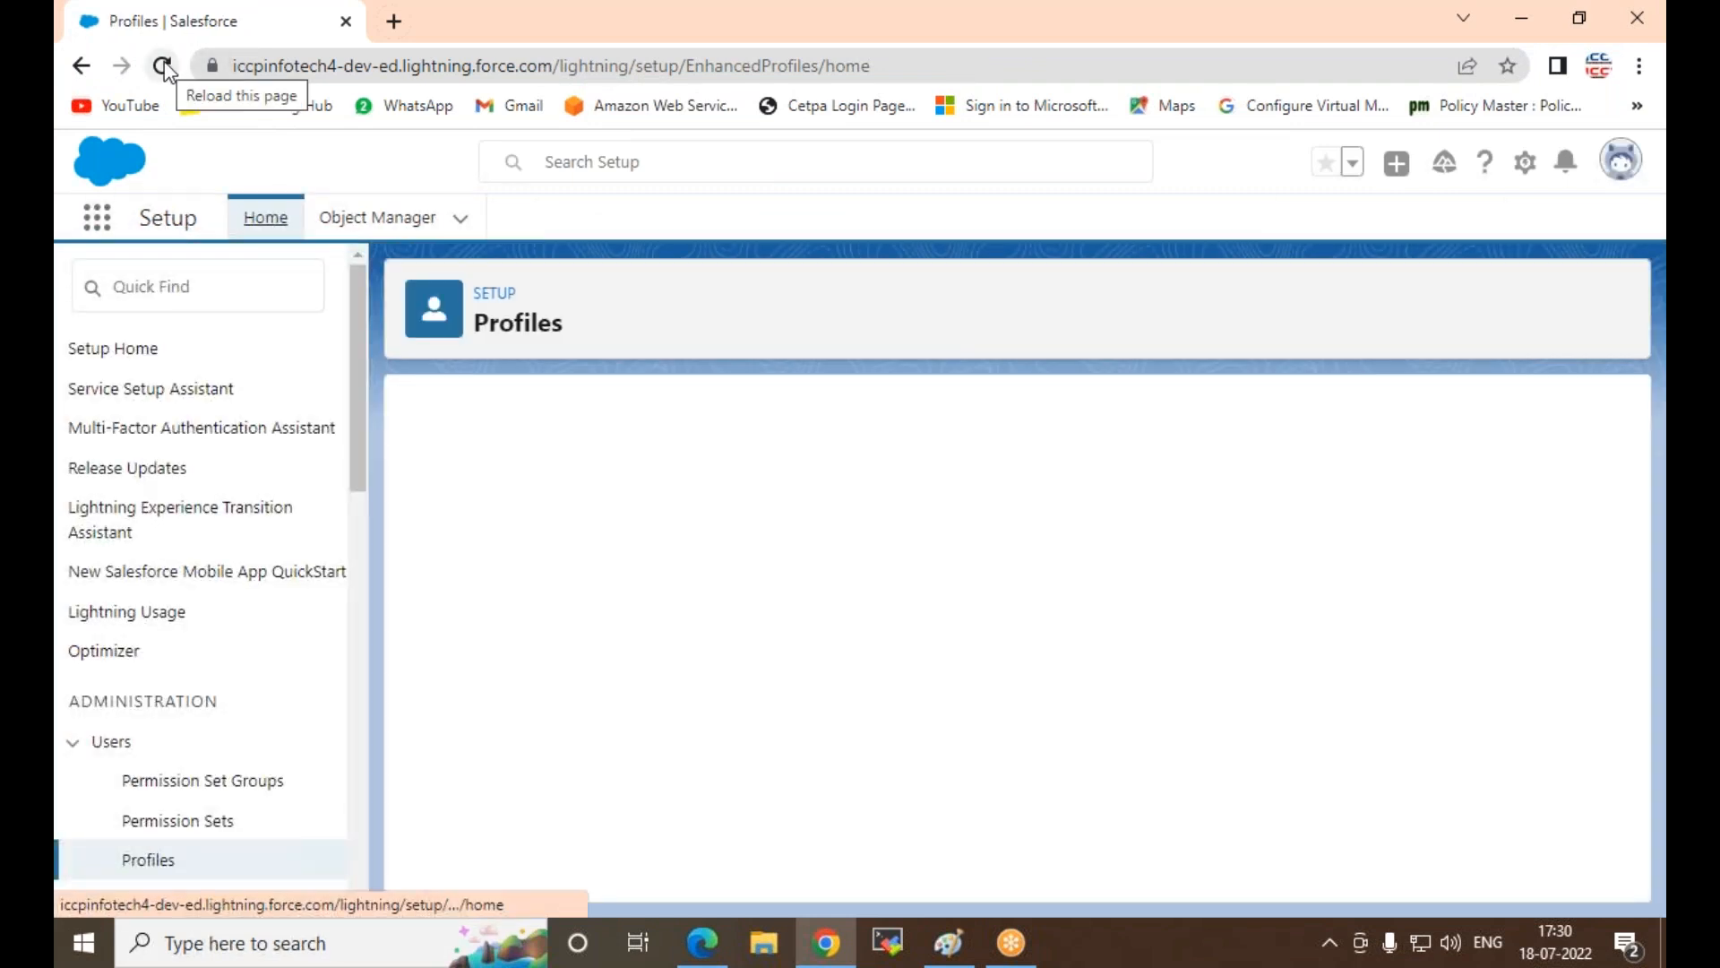
Reload Profiles, open All Users, briefly open your own User Edit form, then go back
{"action": "left_click", "coordinate": [163, 66]}
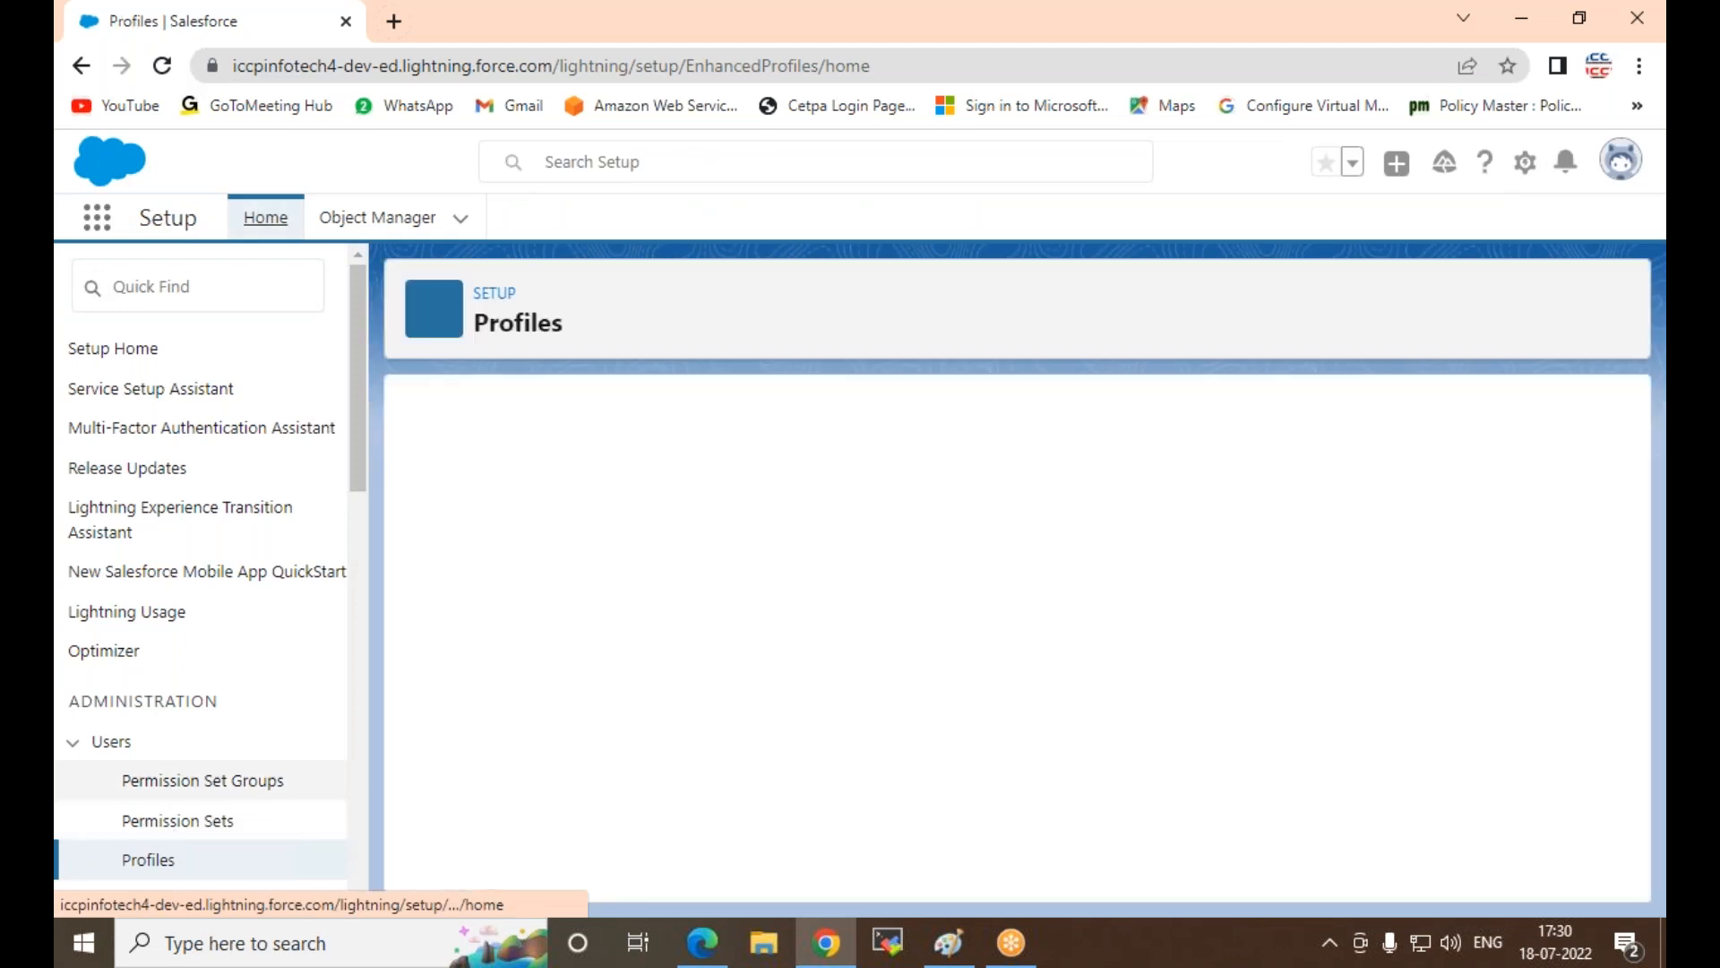
{"action": "scroll", "coordinate": [201, 573], "scroll_direction": "down", "scroll_amount": 1}
{"action": "scroll", "coordinate": [201, 573], "scroll_direction": "down", "scroll_amount": 2}
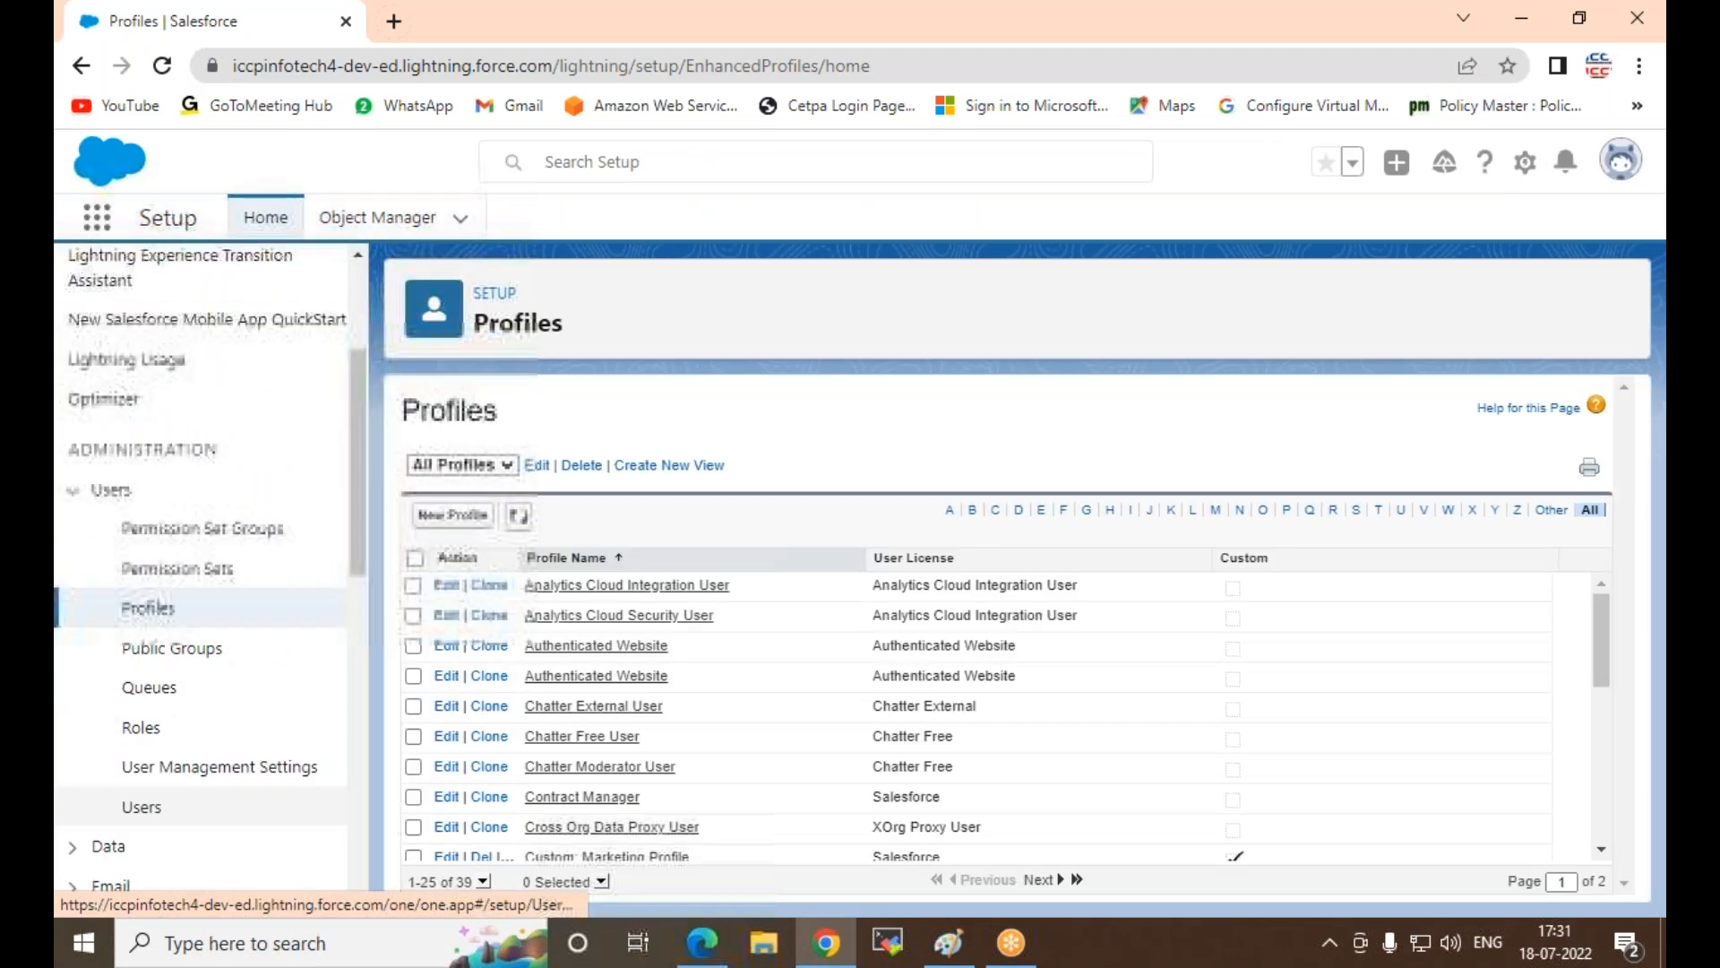
{"action": "left_click", "coordinate": [134, 811]}
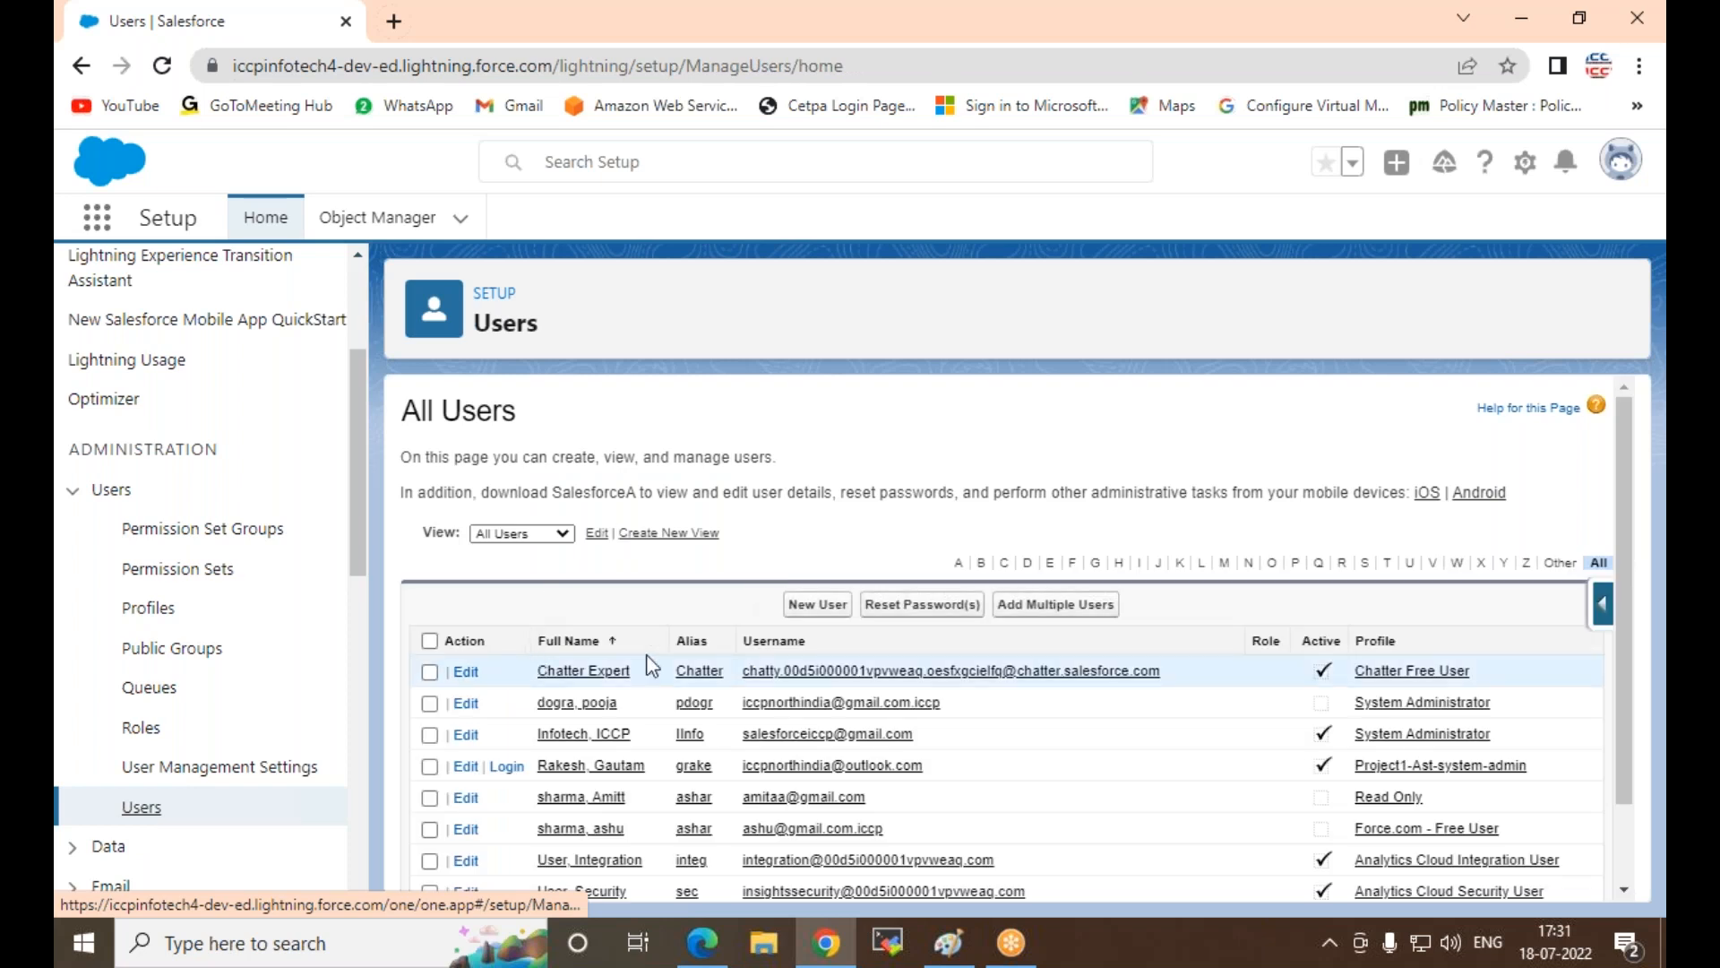
{"action": "scroll", "coordinate": [676, 654], "scroll_direction": "down", "scroll_amount": 1}
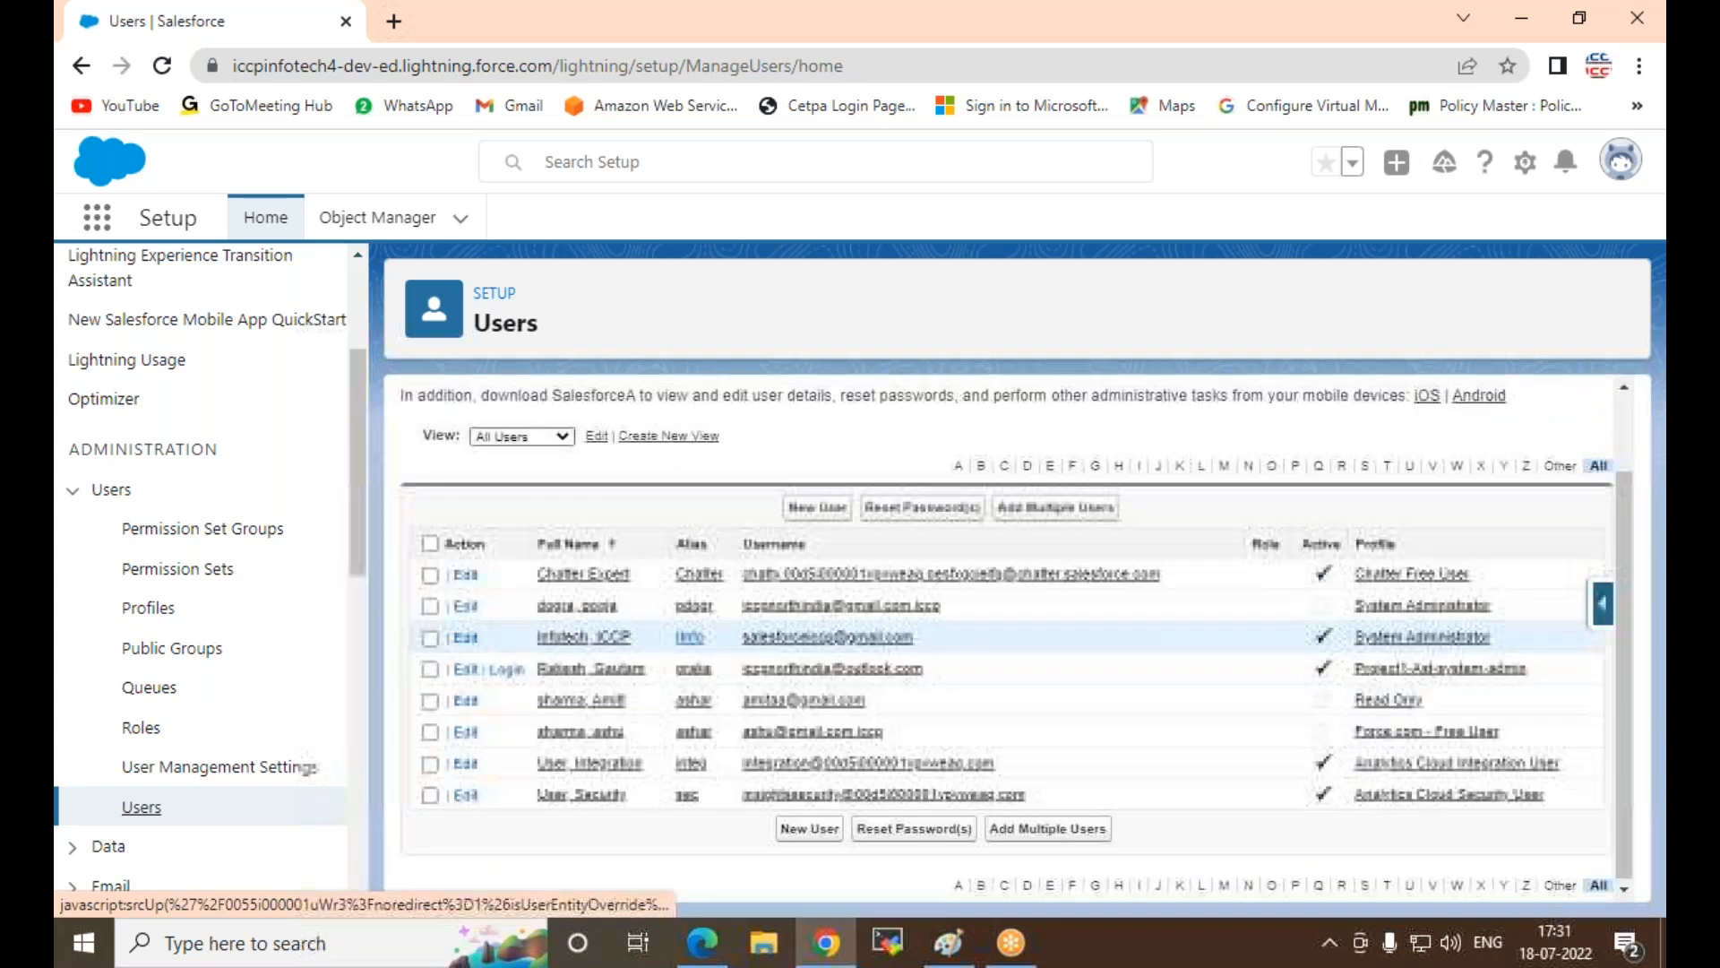
{"action": "left_click", "coordinate": [465, 637]}
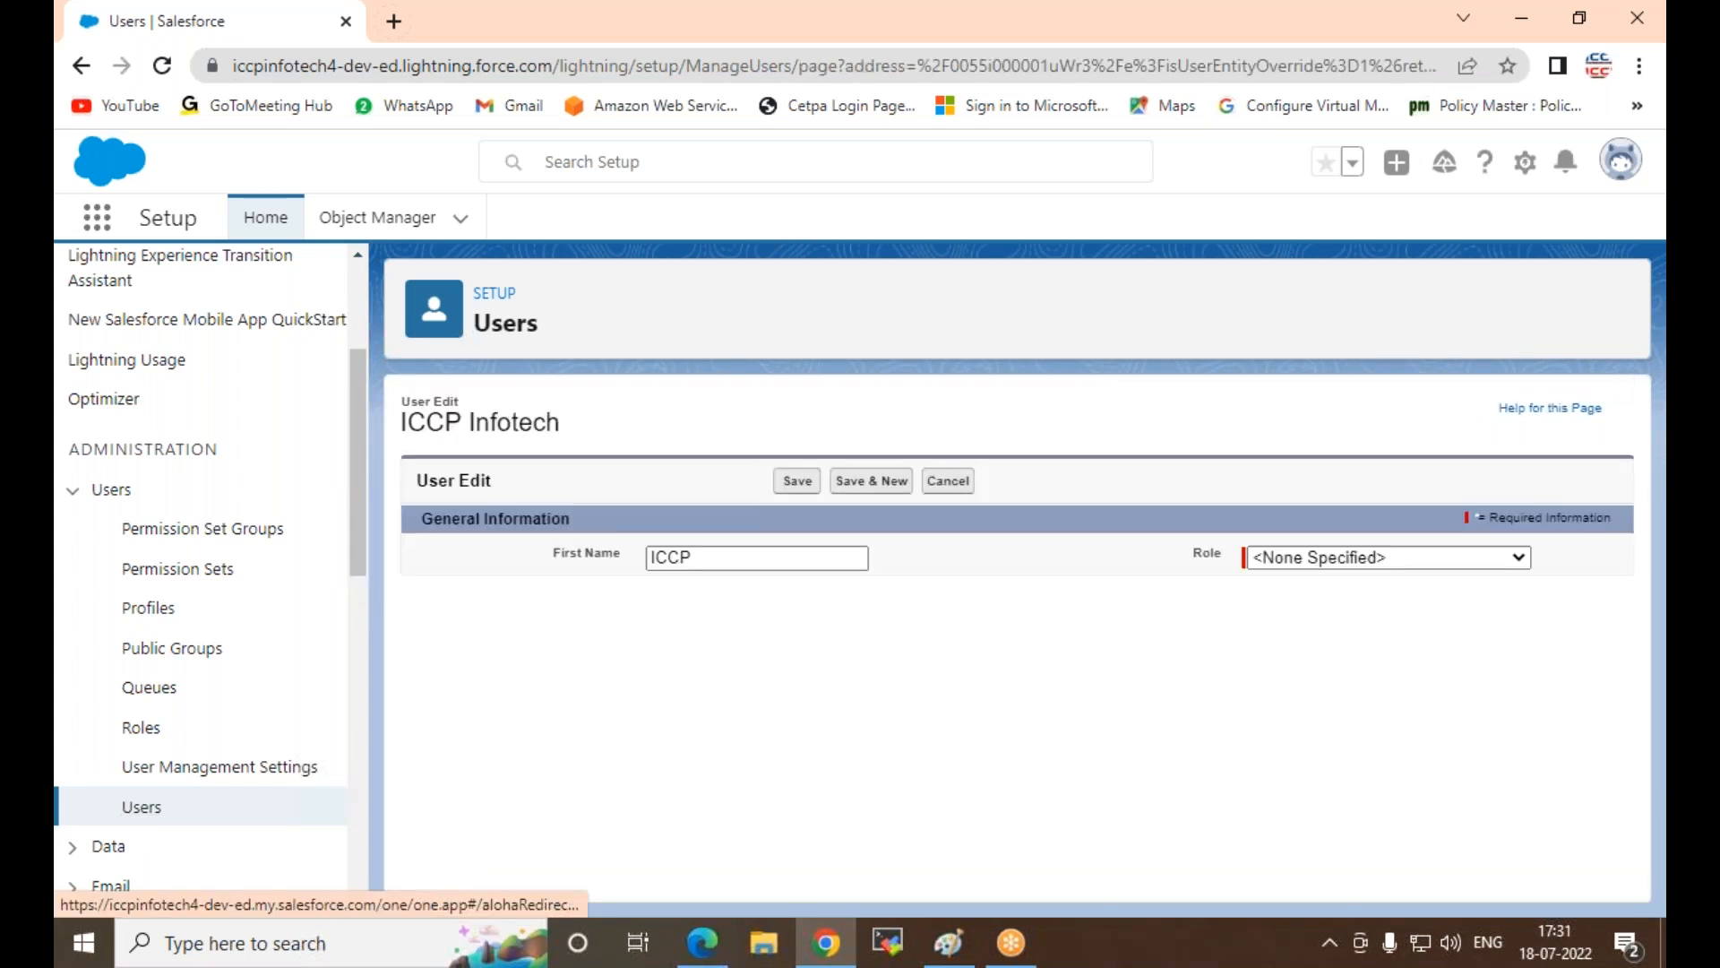
{"action": "left_click", "coordinate": [82, 67]}
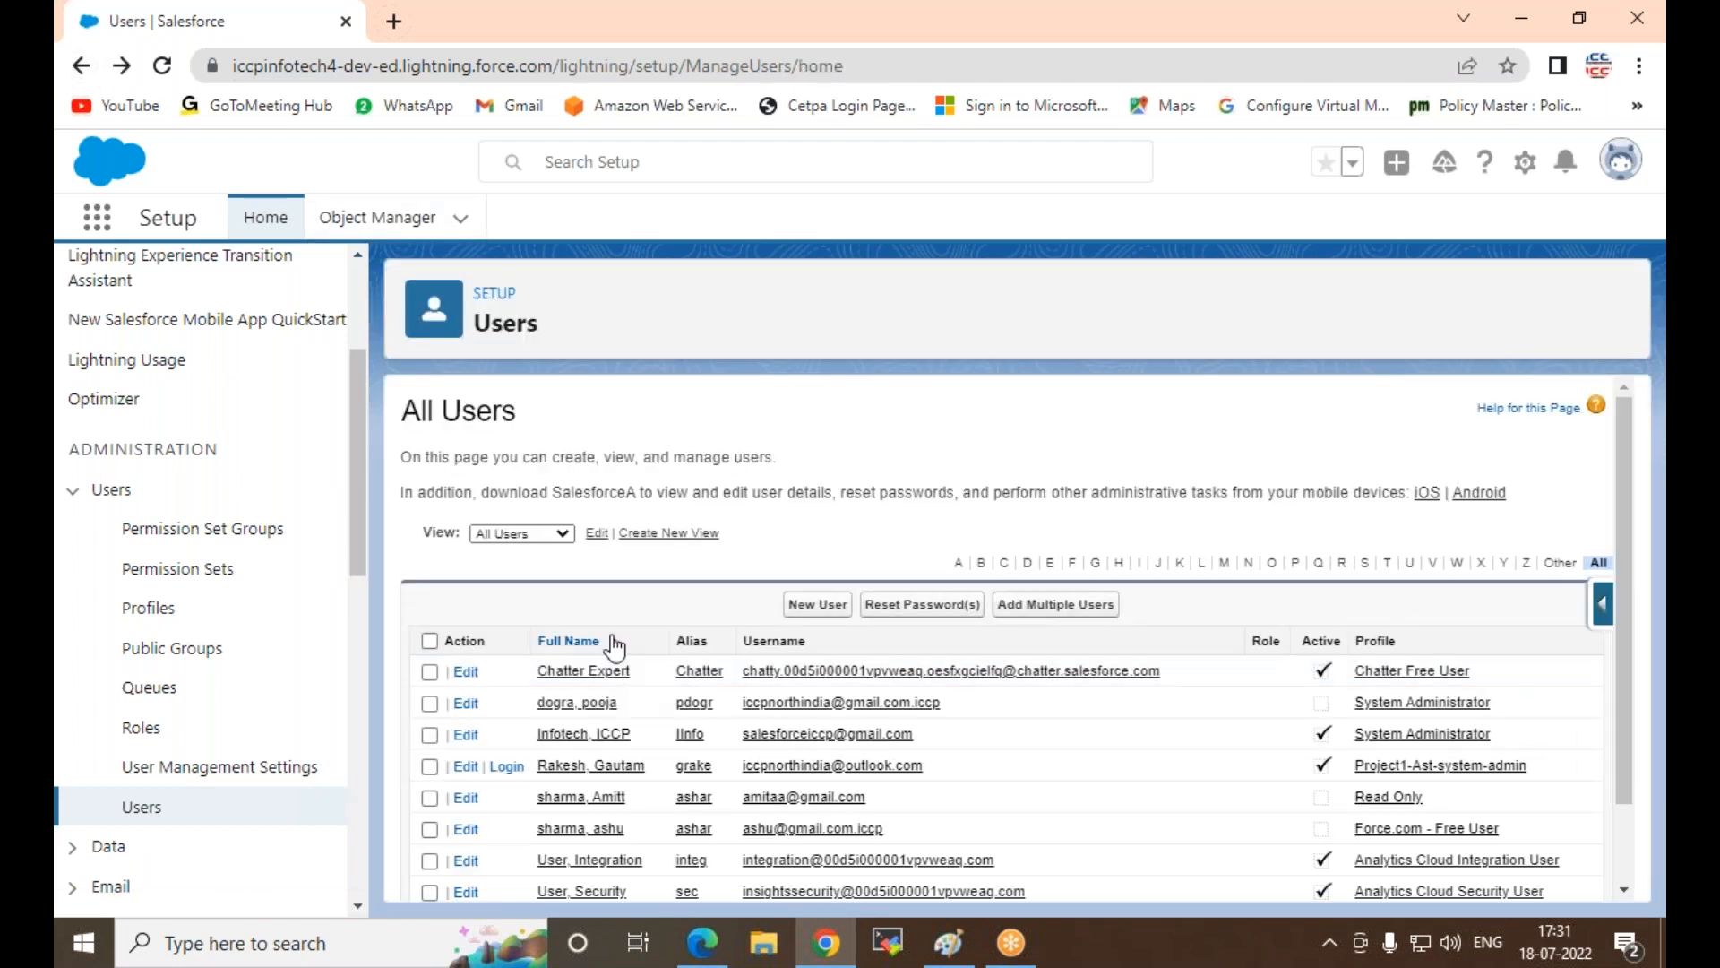
{"action": "scroll", "coordinate": [607, 646], "scroll_direction": "down", "scroll_amount": 1}
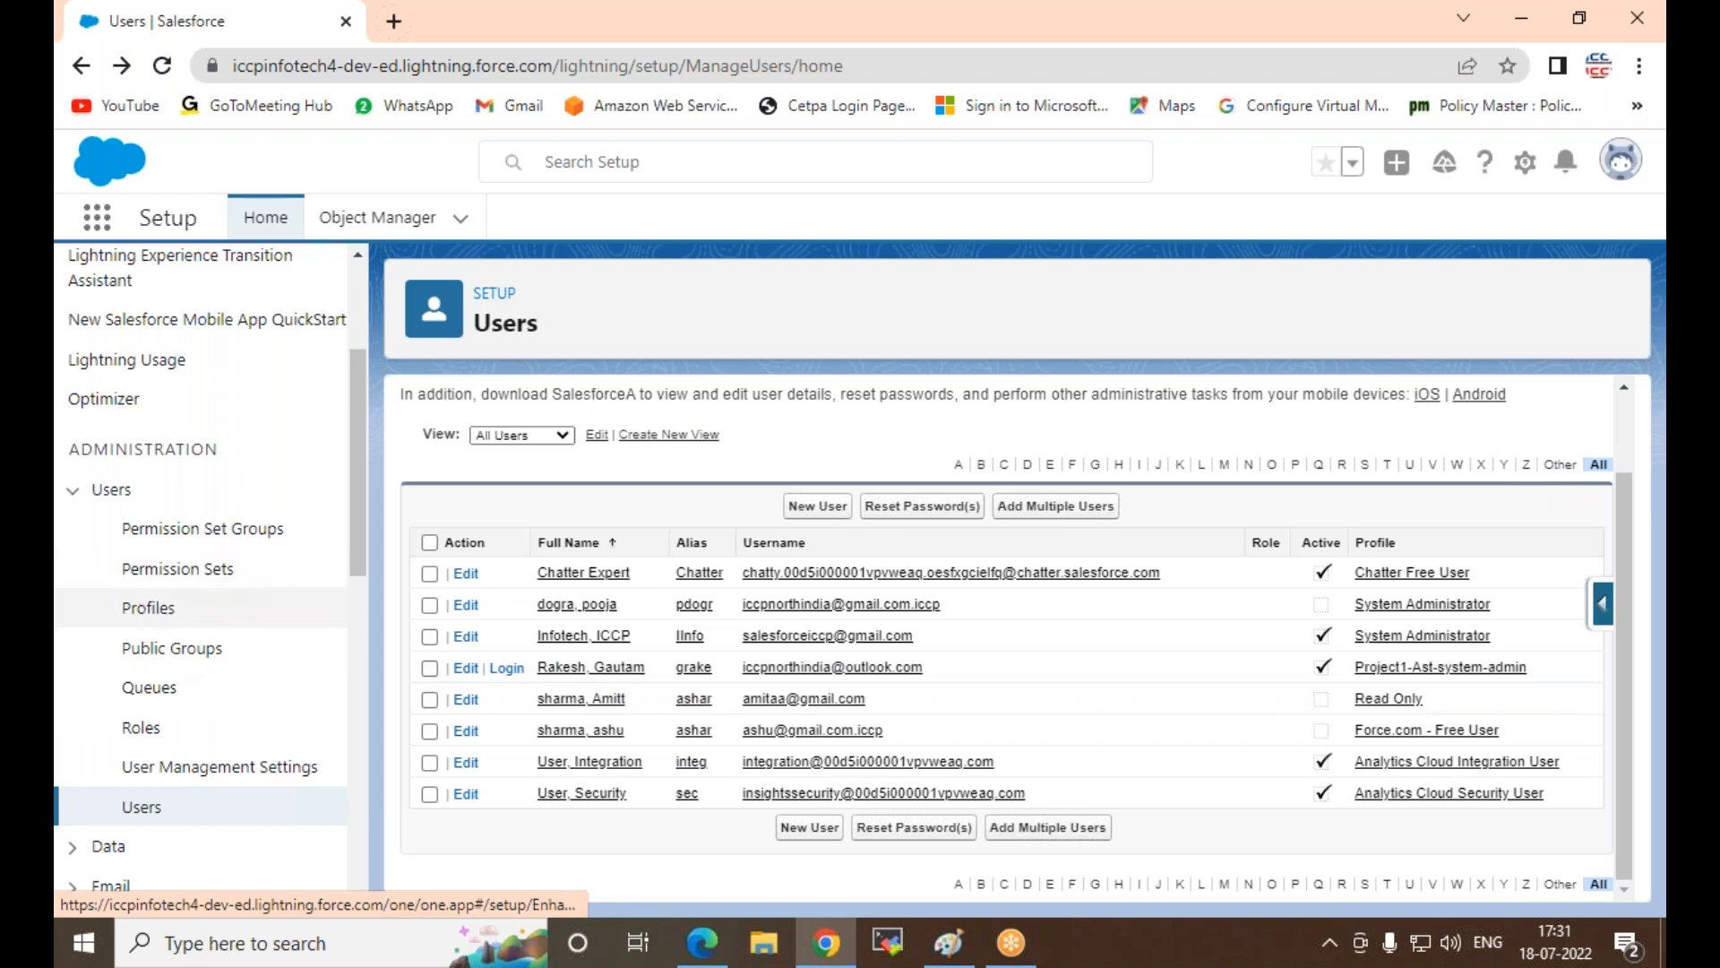
View the Profiles list, then open Personal Information through the avatar's Settings menu
{"action": "left_click", "coordinate": [149, 609]}
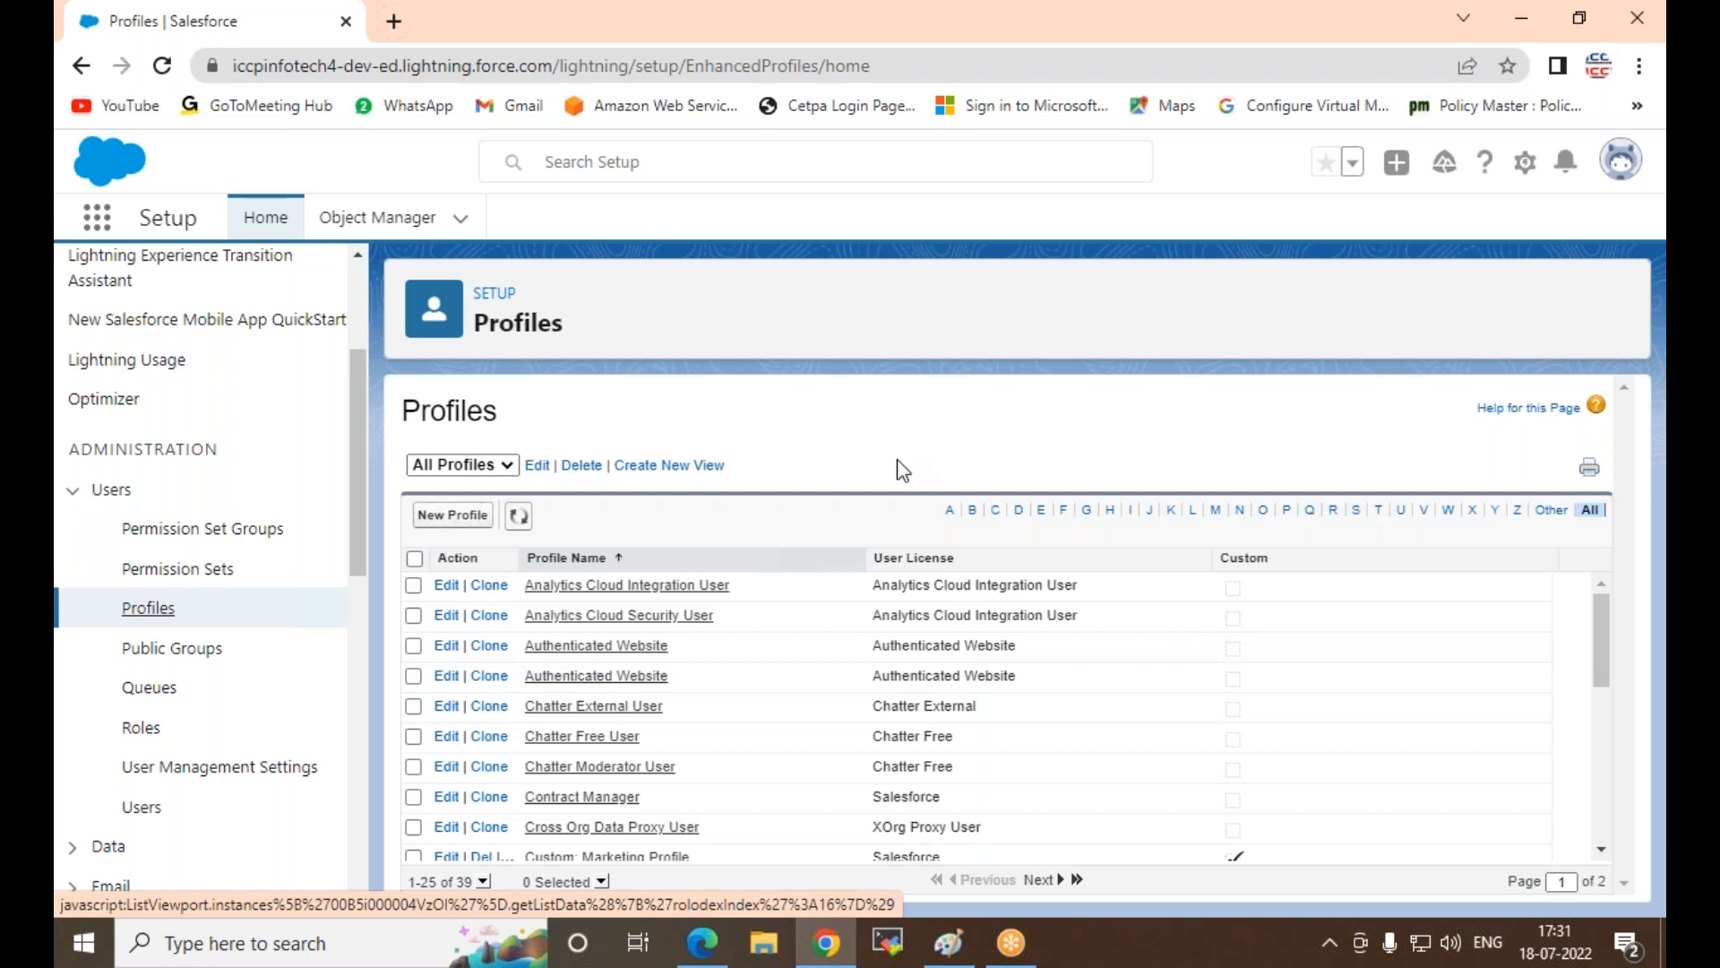
{"action": "mouse_move", "coordinate": [703, 942]}
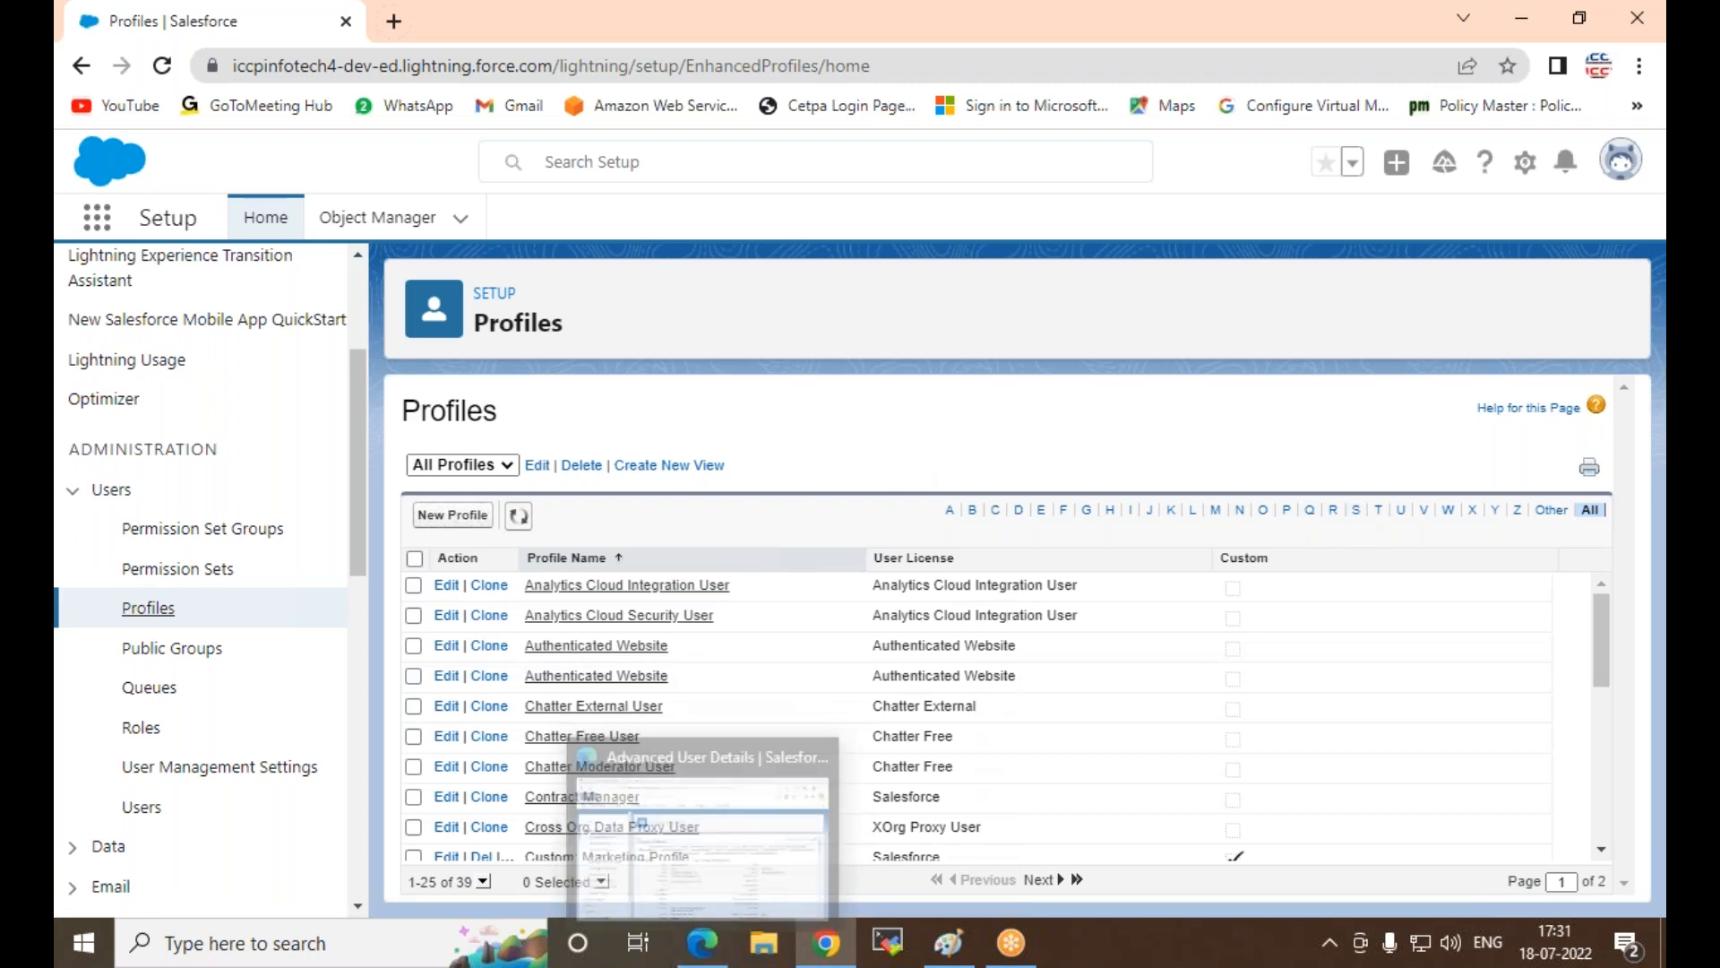
{"action": "left_click", "coordinate": [1620, 159]}
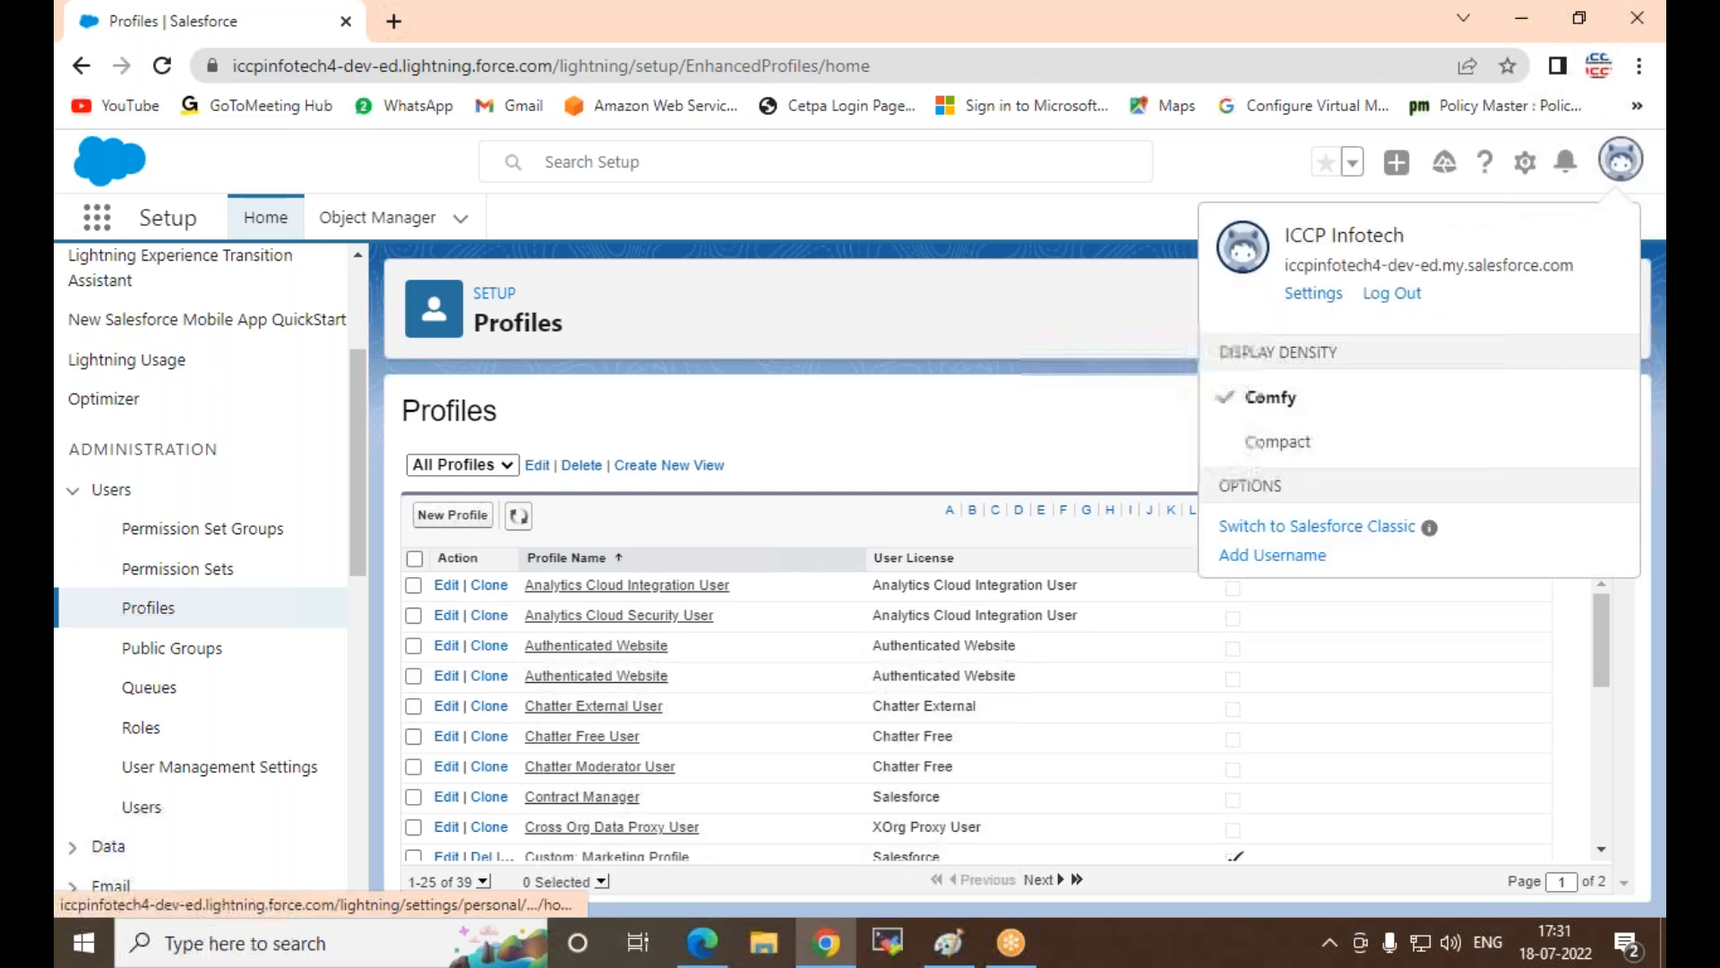
{"action": "left_click", "coordinate": [1312, 295]}
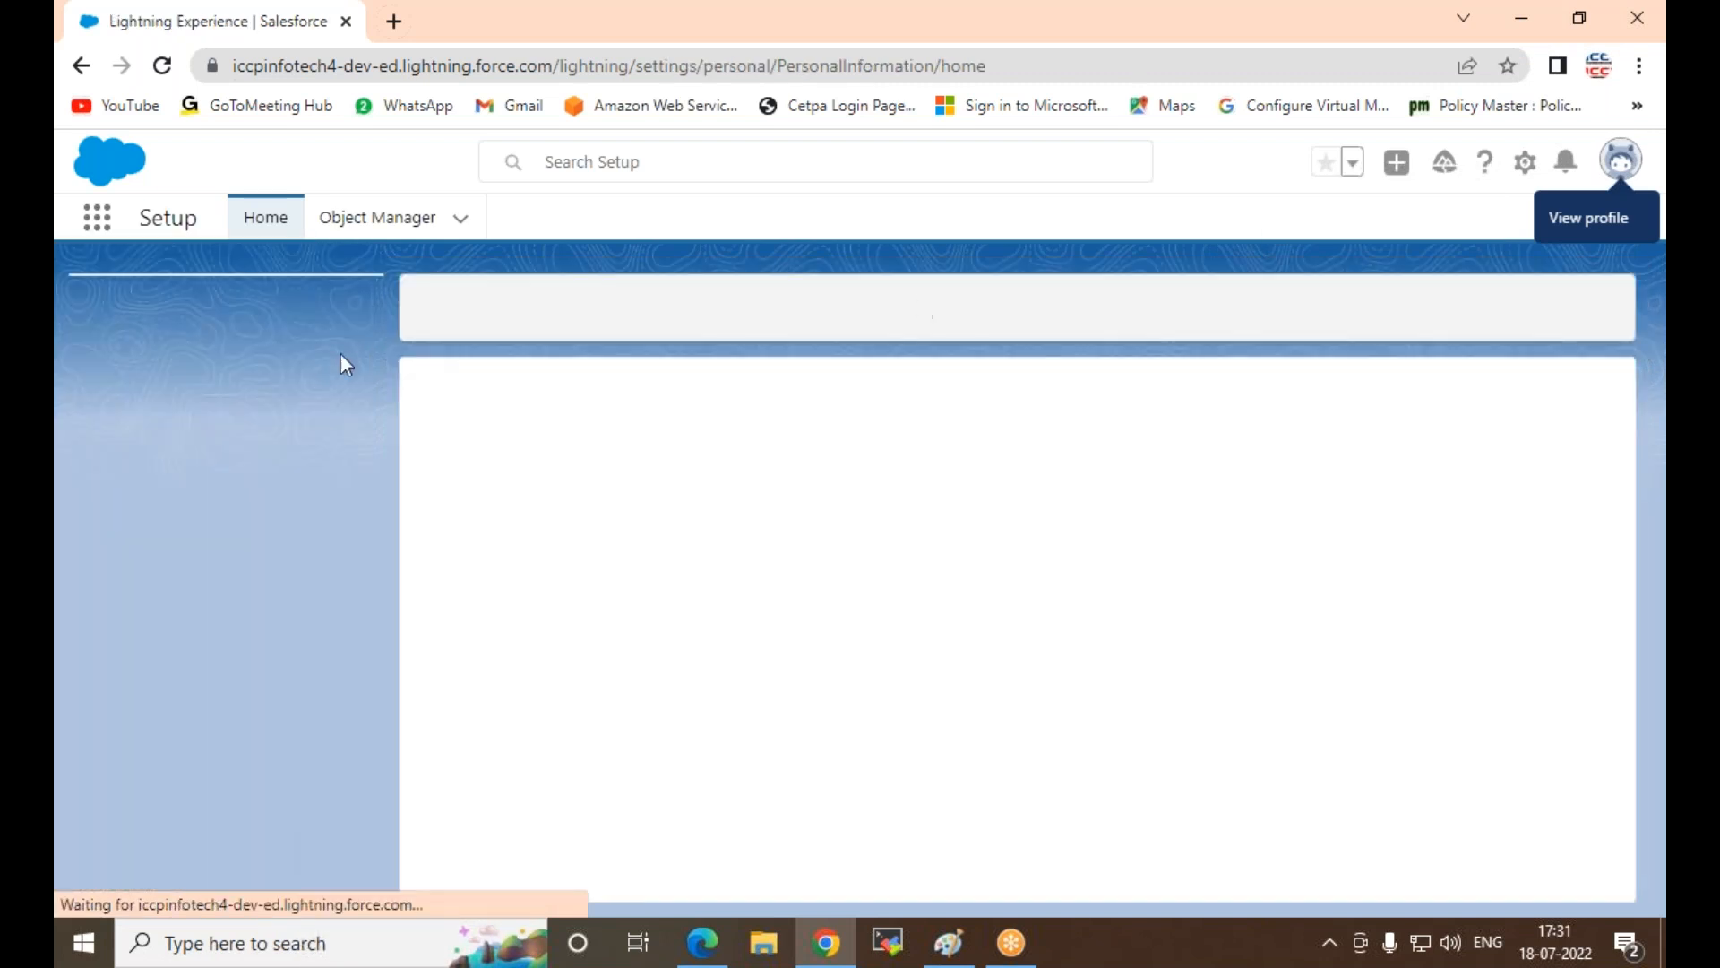
{"action": "left_click", "coordinate": [193, 314]}
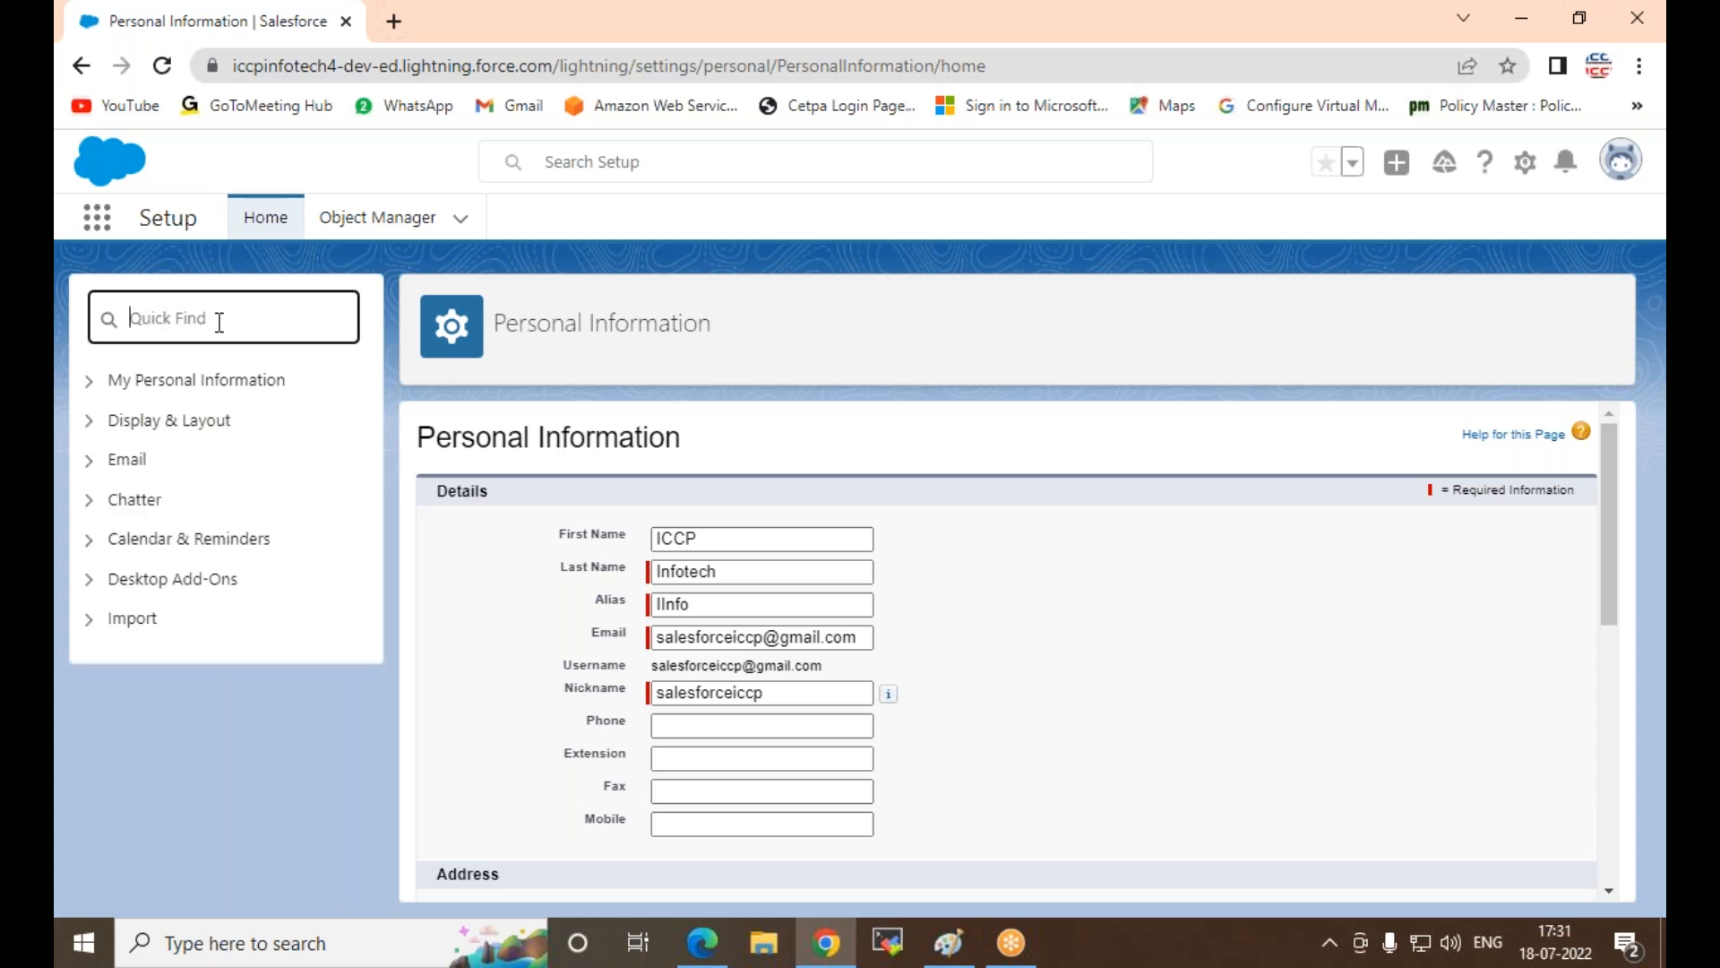
Open Advanced User Details under My Personal Information and zoom the page to 125%
{"action": "left_click", "coordinate": [186, 740]}
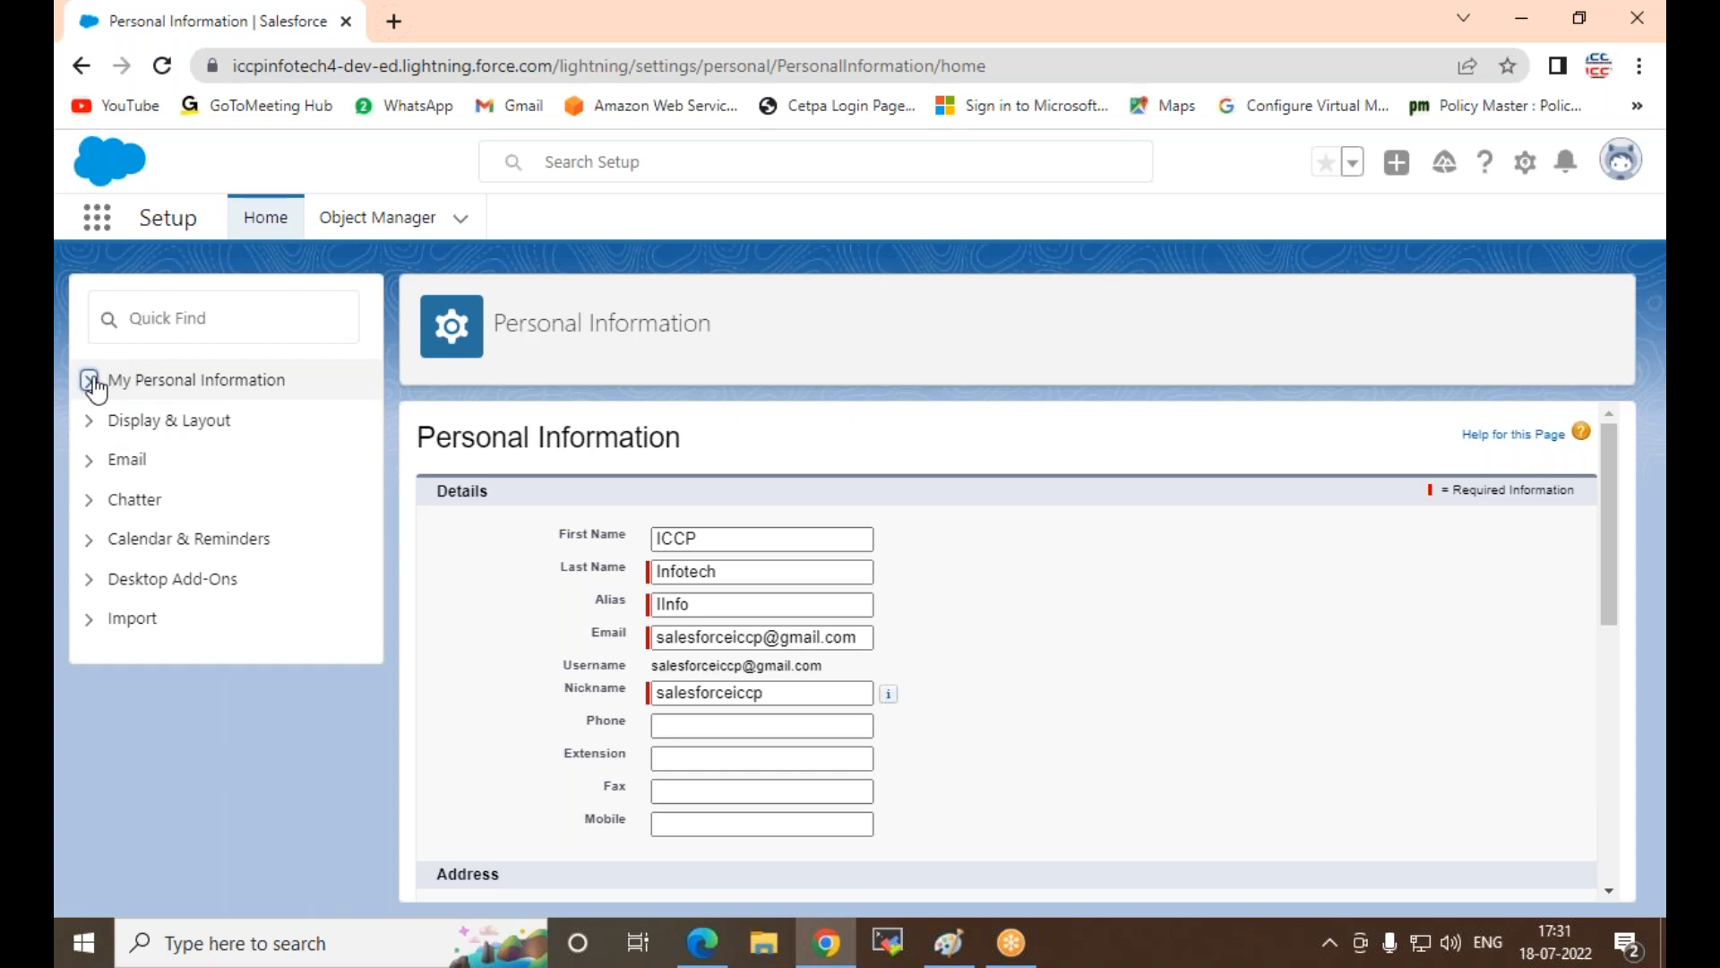
{"action": "left_click", "coordinate": [91, 381]}
{"action": "left_click", "coordinate": [224, 423]}
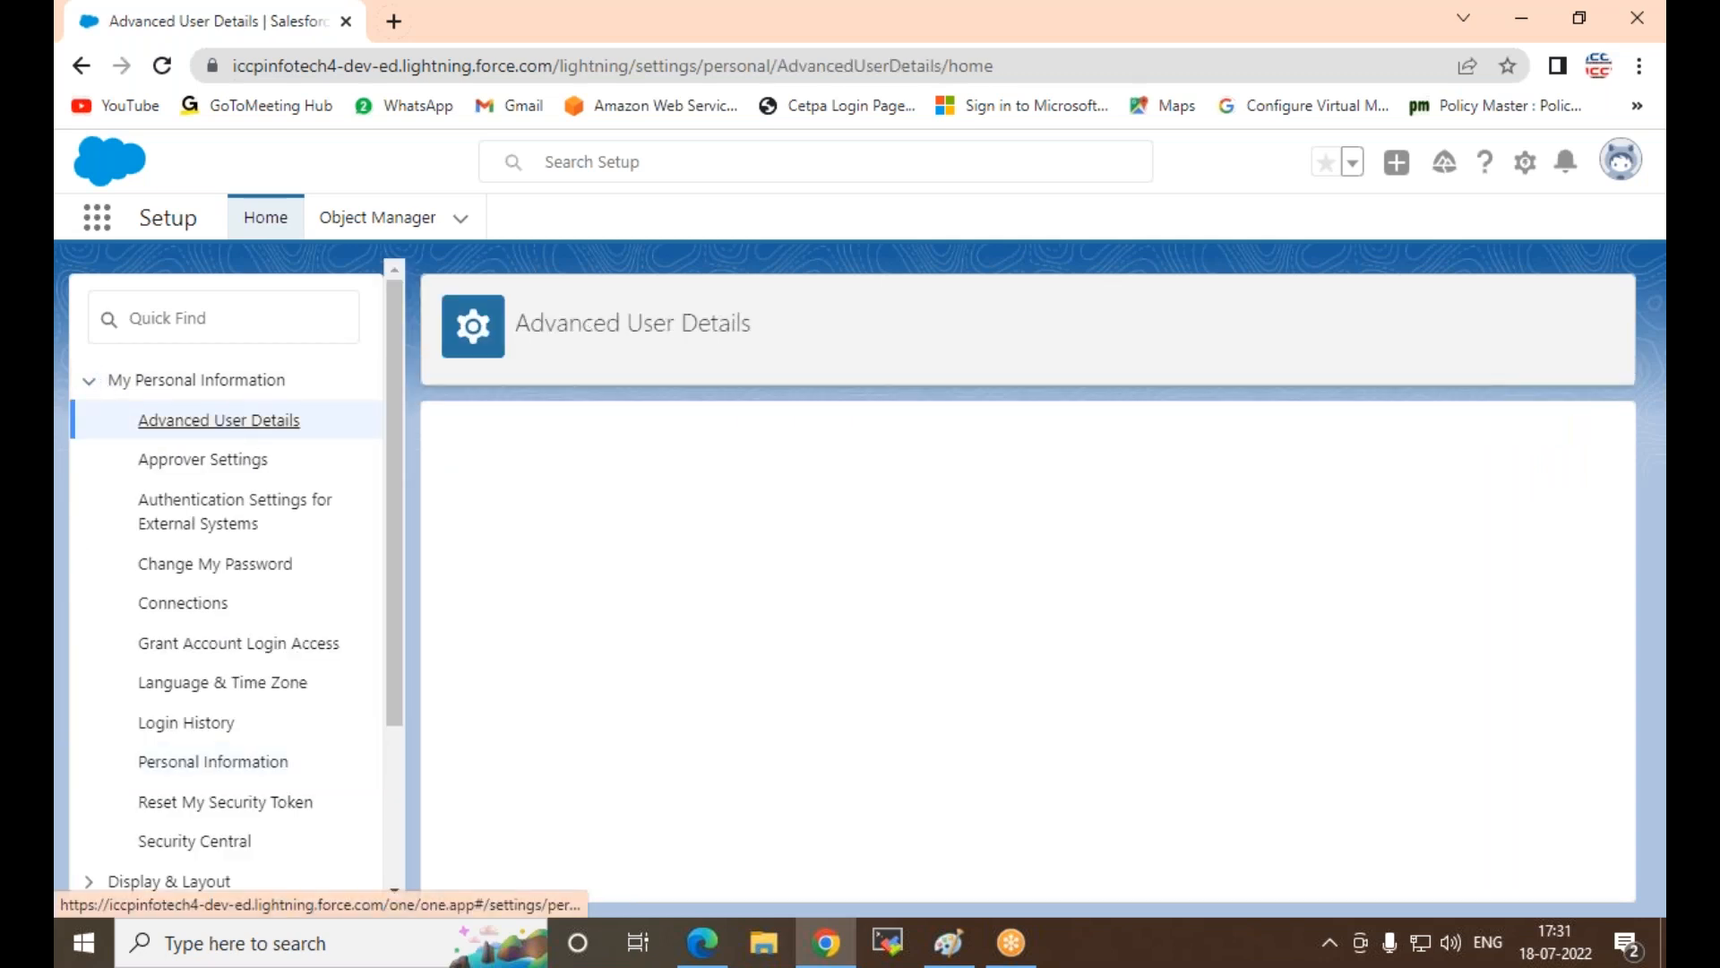
{"action": "mouse_move", "coordinate": [852, 500]}
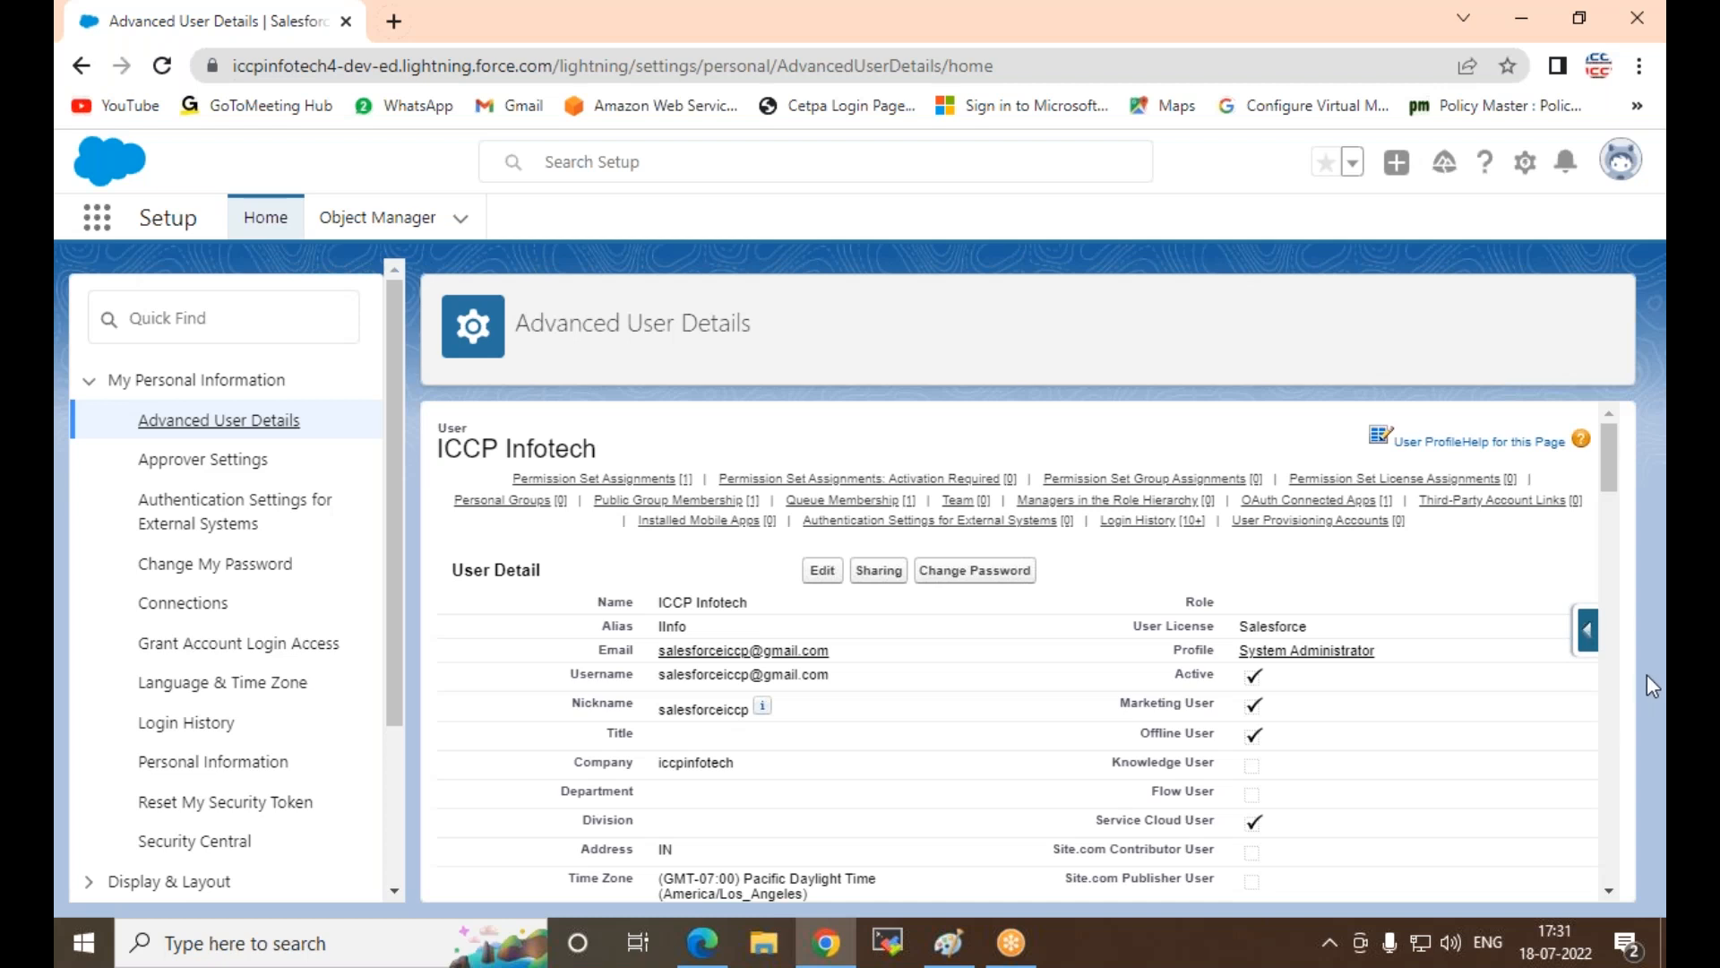
{"action": "key", "text": "ctrl+plus"}
{"action": "key", "text": "ctrl+plus"}
Delete the Experience Profile Manager permission set assignment from your user
{"action": "mouse_move", "coordinate": [1028, 566]}
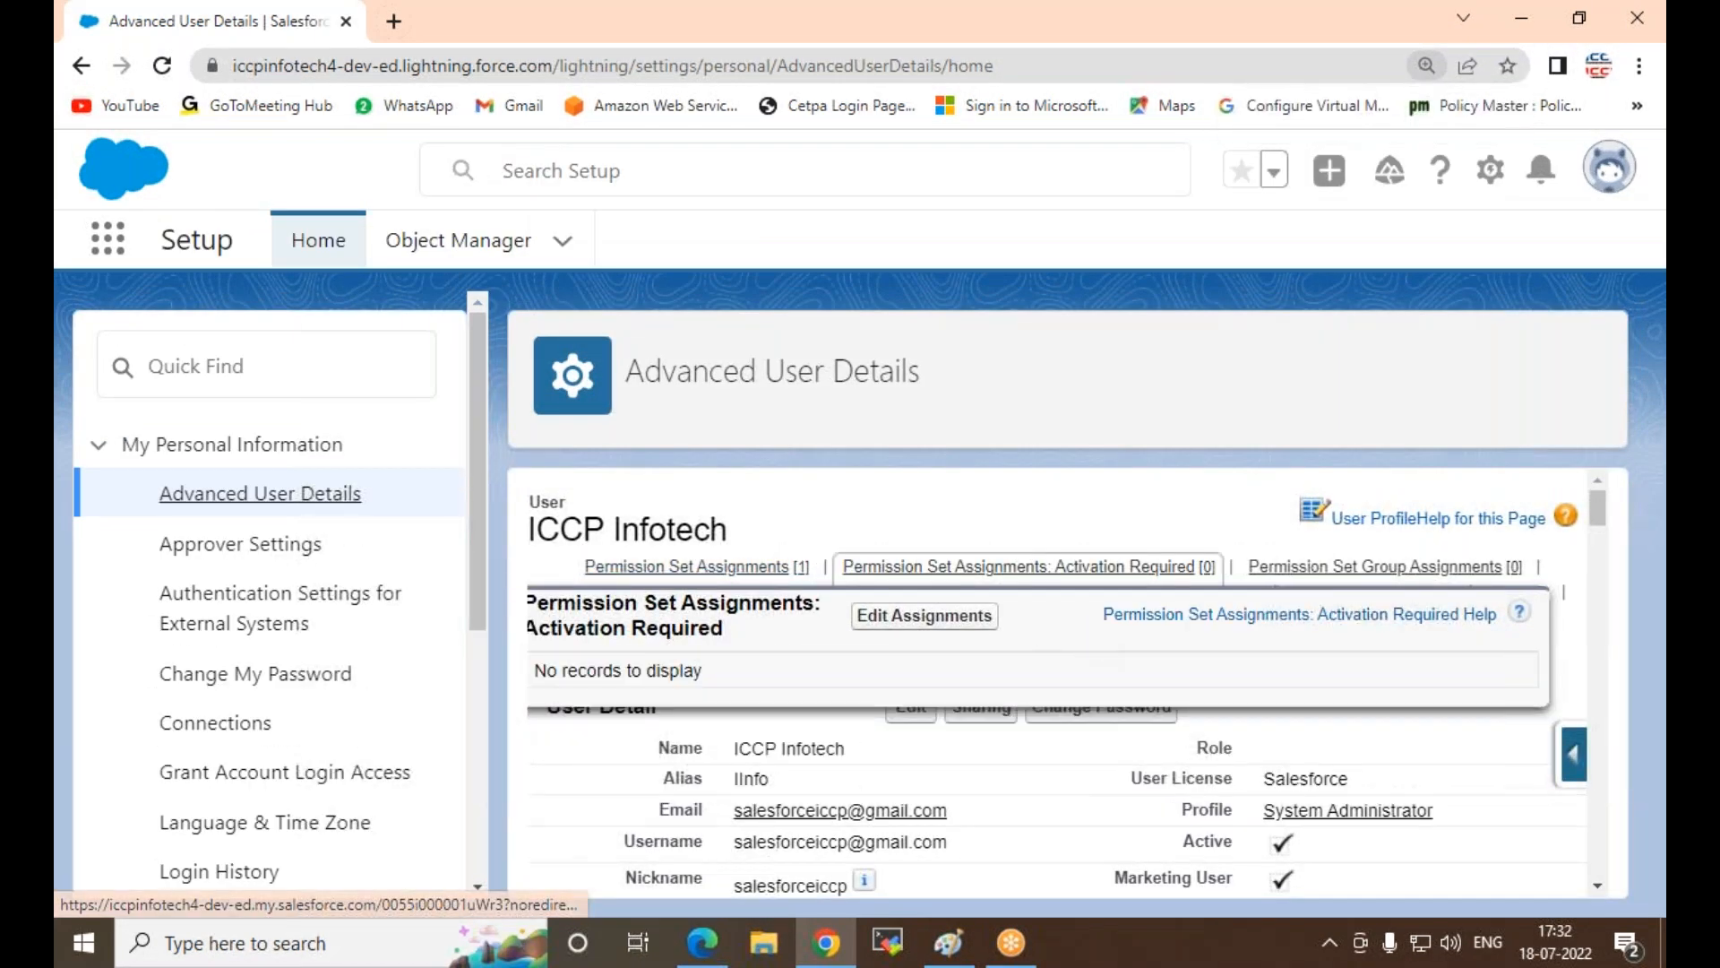
{"action": "left_click", "coordinate": [686, 566]}
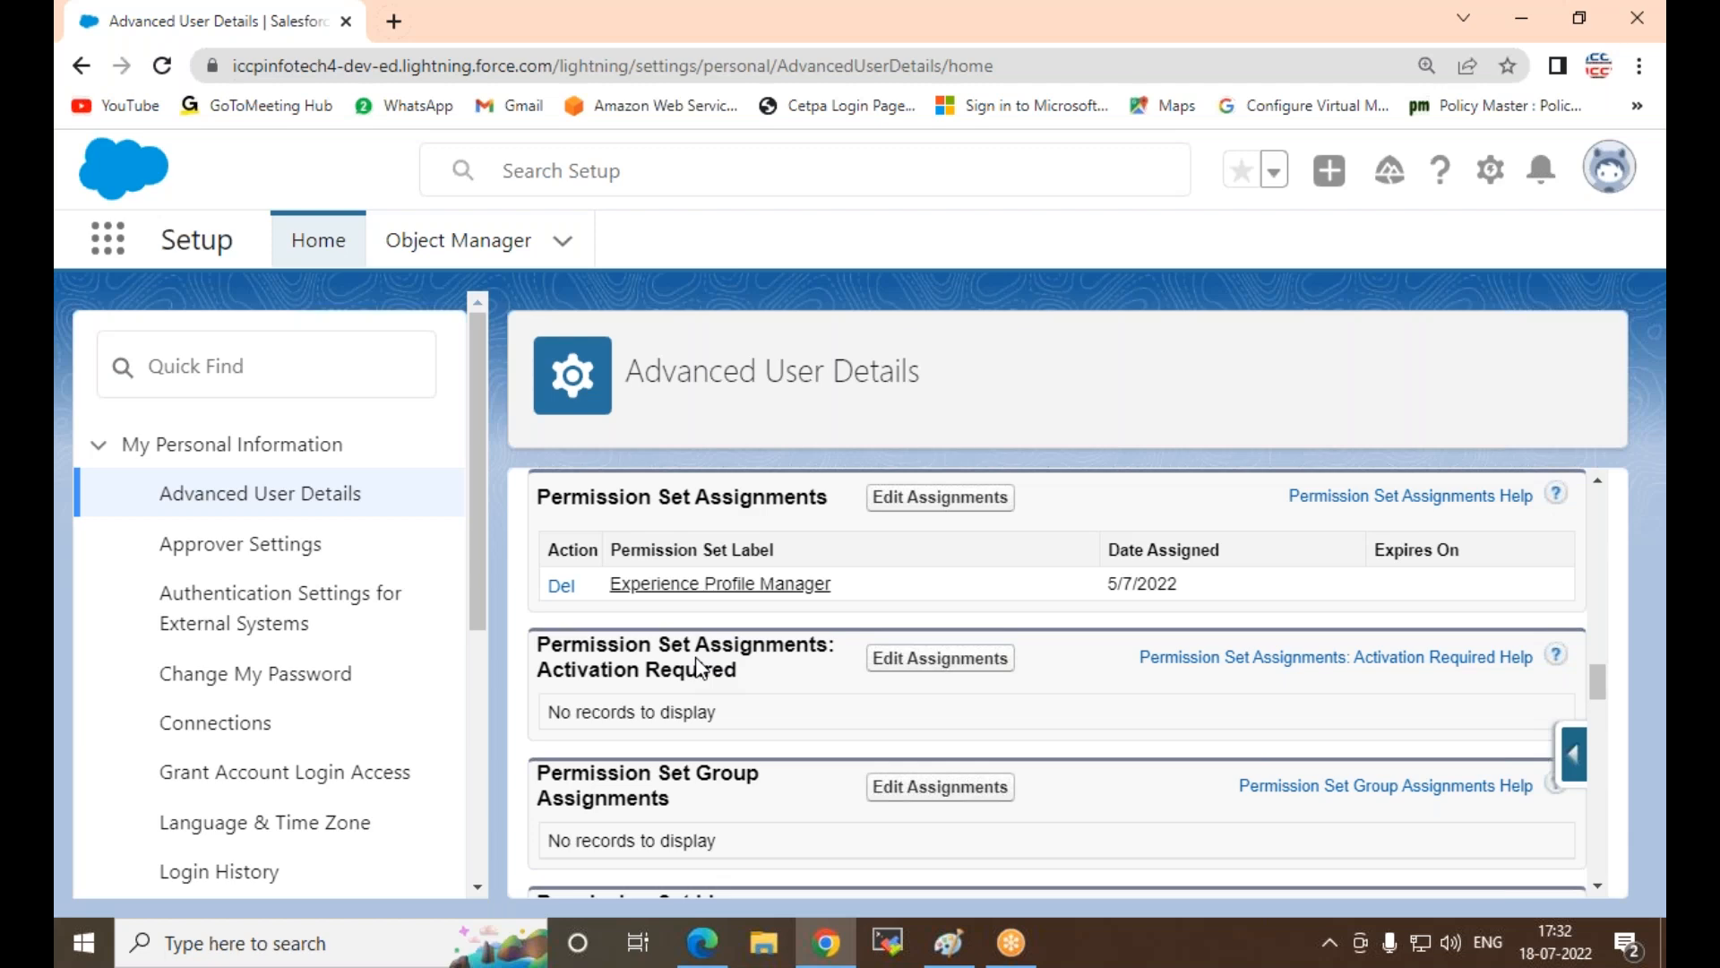
{"action": "left_click", "coordinate": [566, 593]}
{"action": "left_click", "coordinate": [986, 204]}
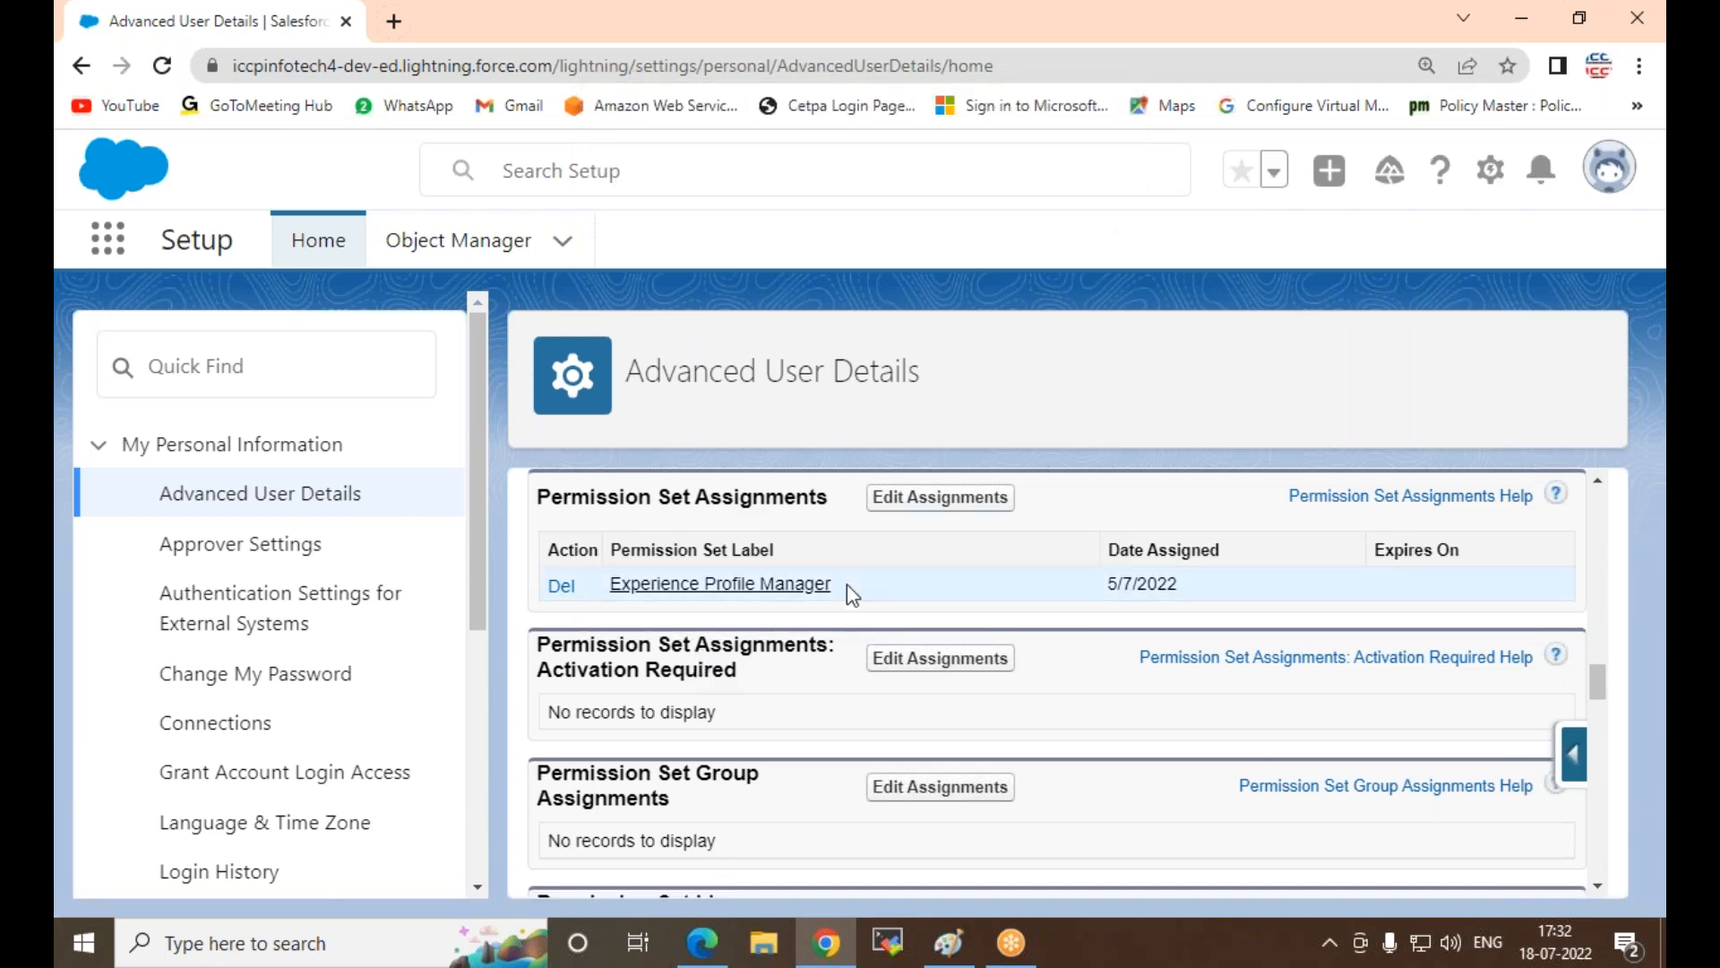
{"action": "scroll", "coordinate": [846, 584], "scroll_direction": "down", "scroll_amount": 5}
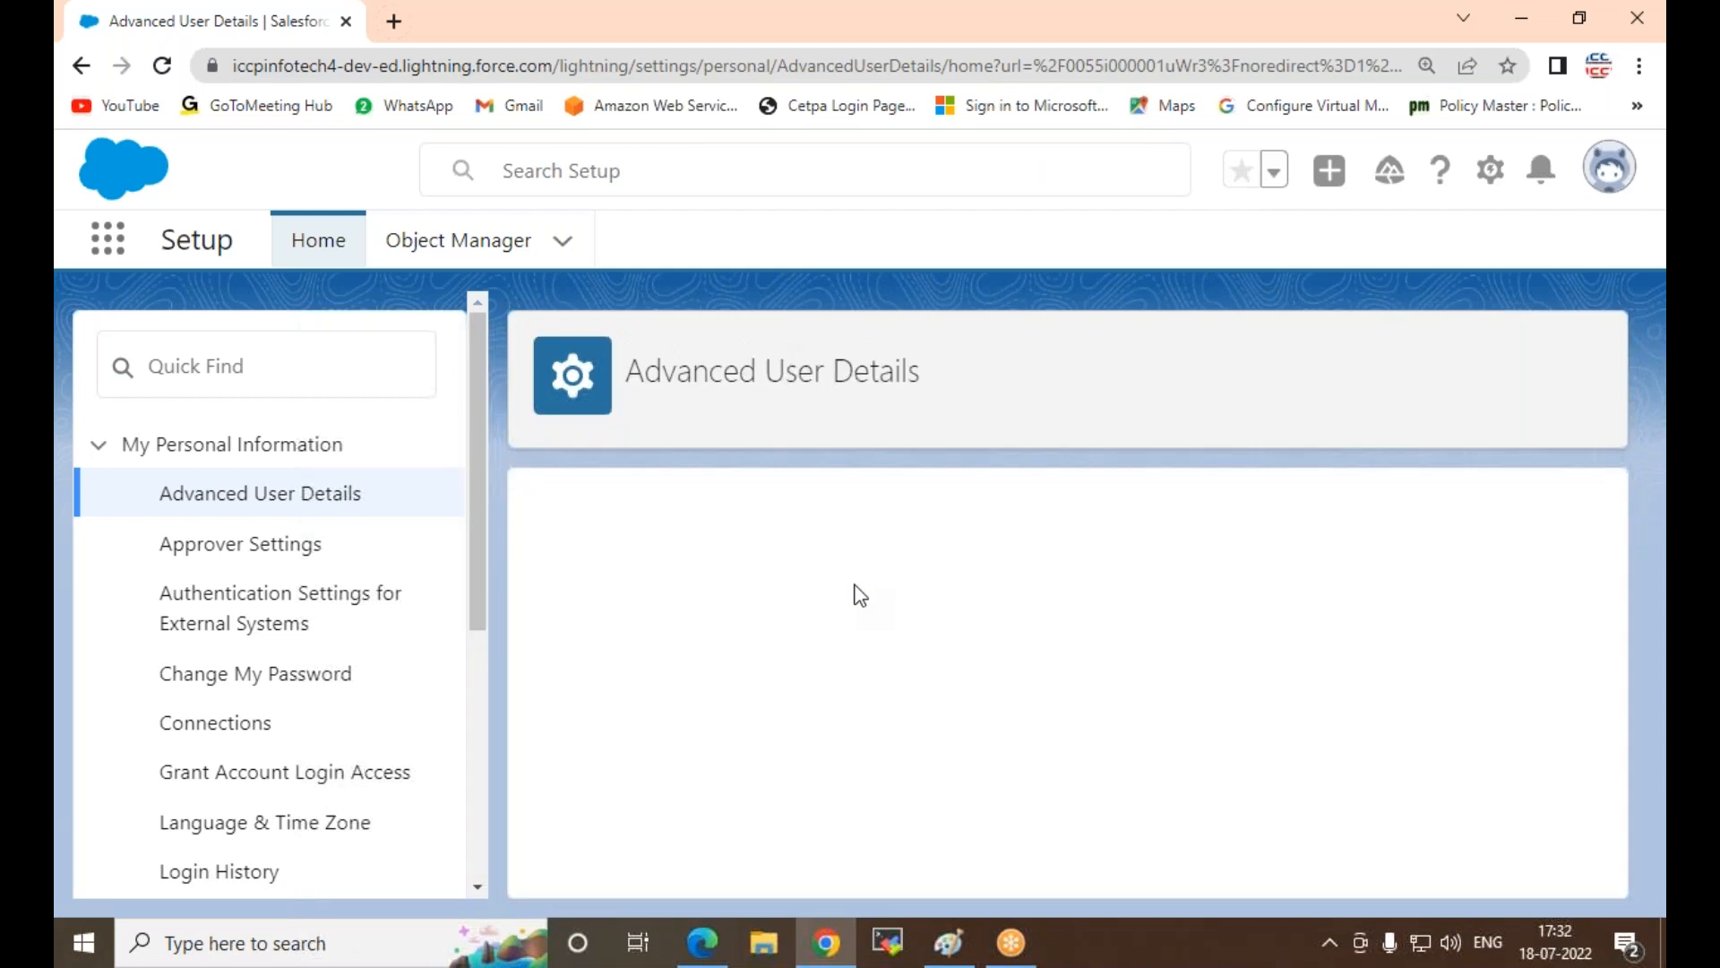
Jump to the Public Group Membership list on your Advanced User Details
{"action": "mouse_move", "coordinate": [797, 596]}
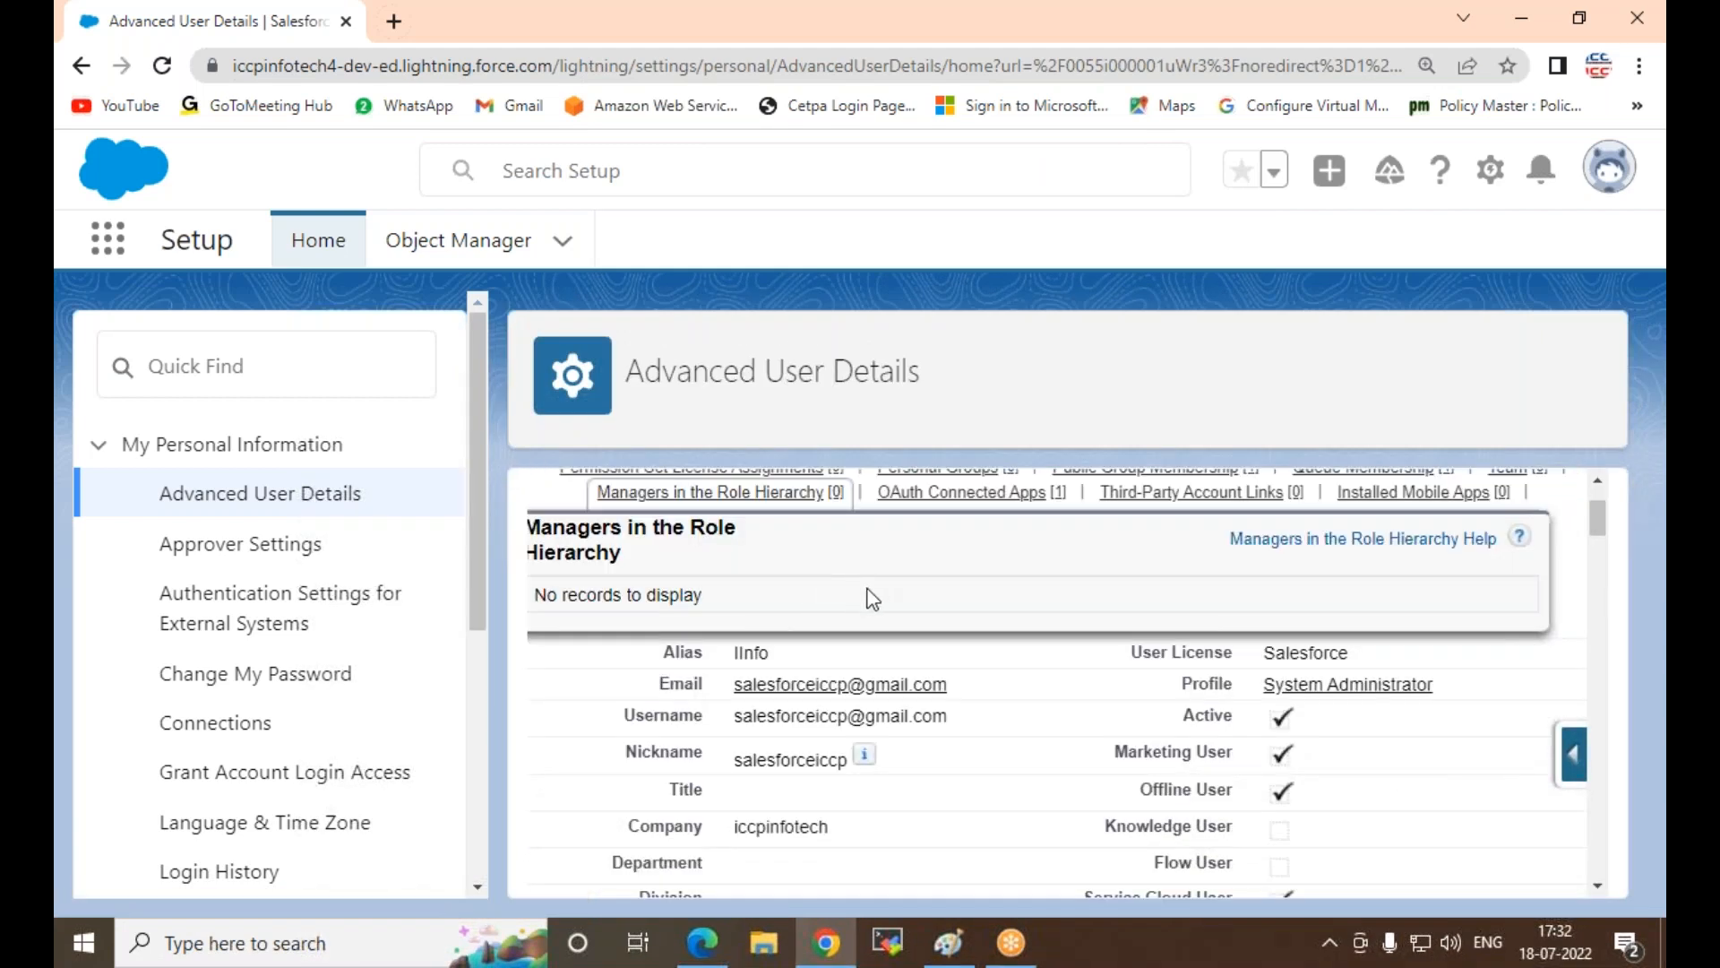
{"action": "scroll", "coordinate": [868, 570], "scroll_direction": "up", "scroll_amount": 2}
{"action": "mouse_move", "coordinate": [1089, 581]}
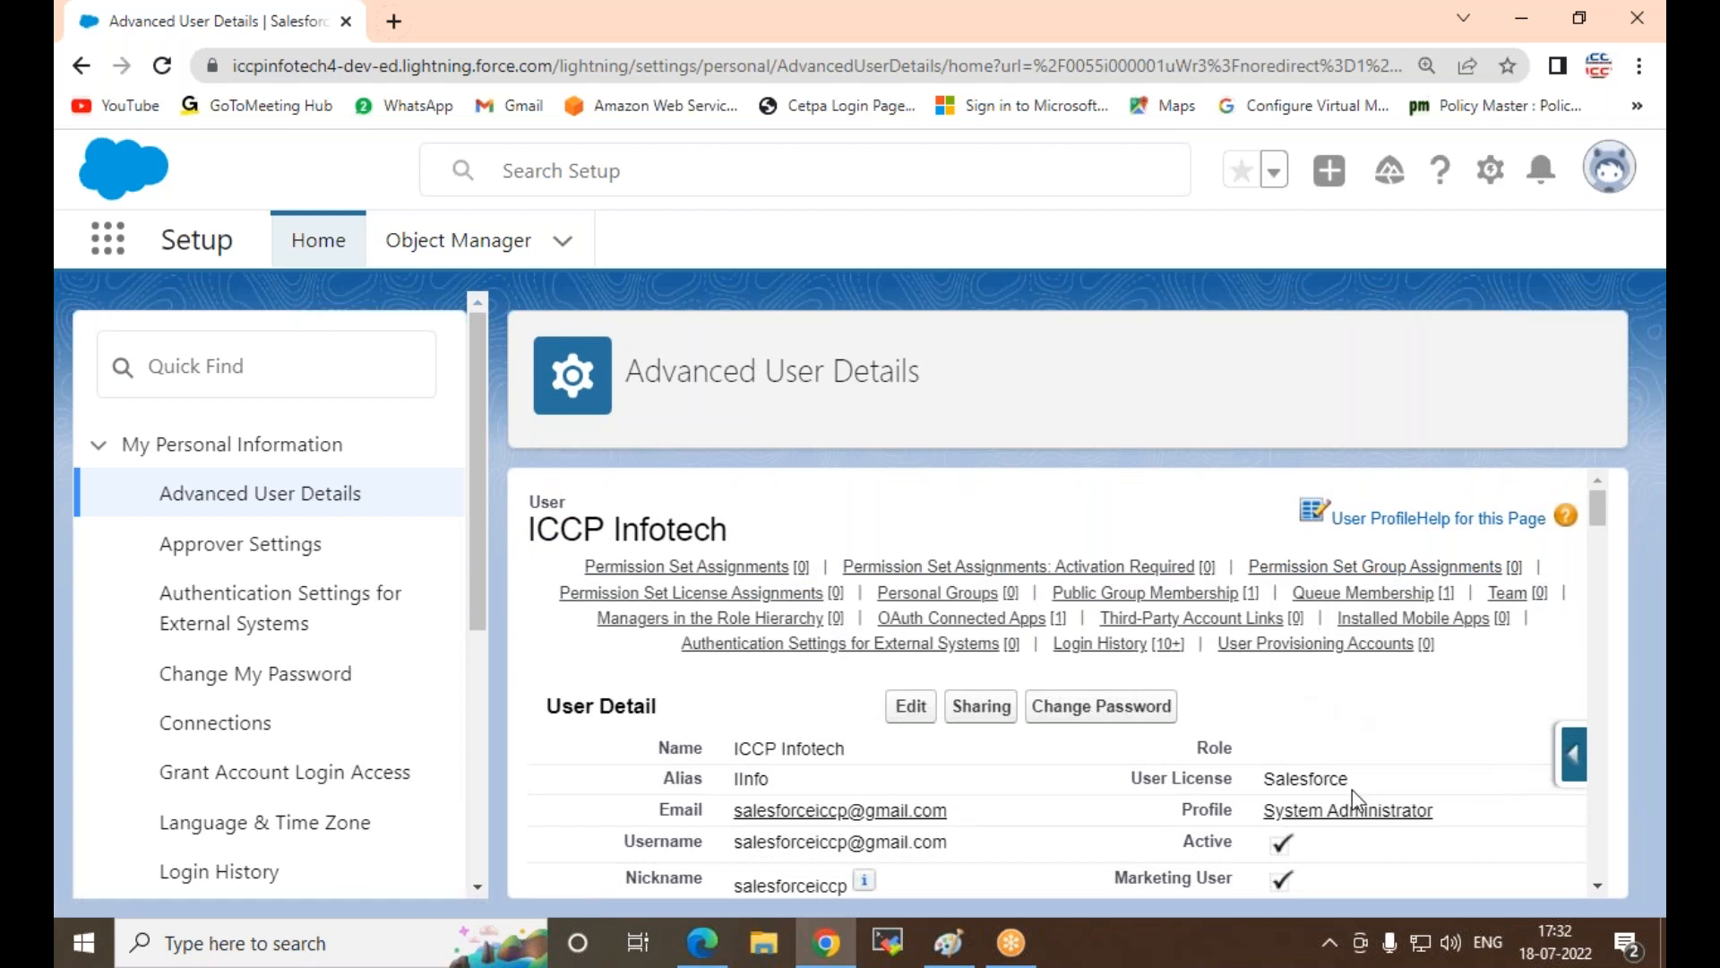
{"action": "mouse_move", "coordinate": [1371, 595]}
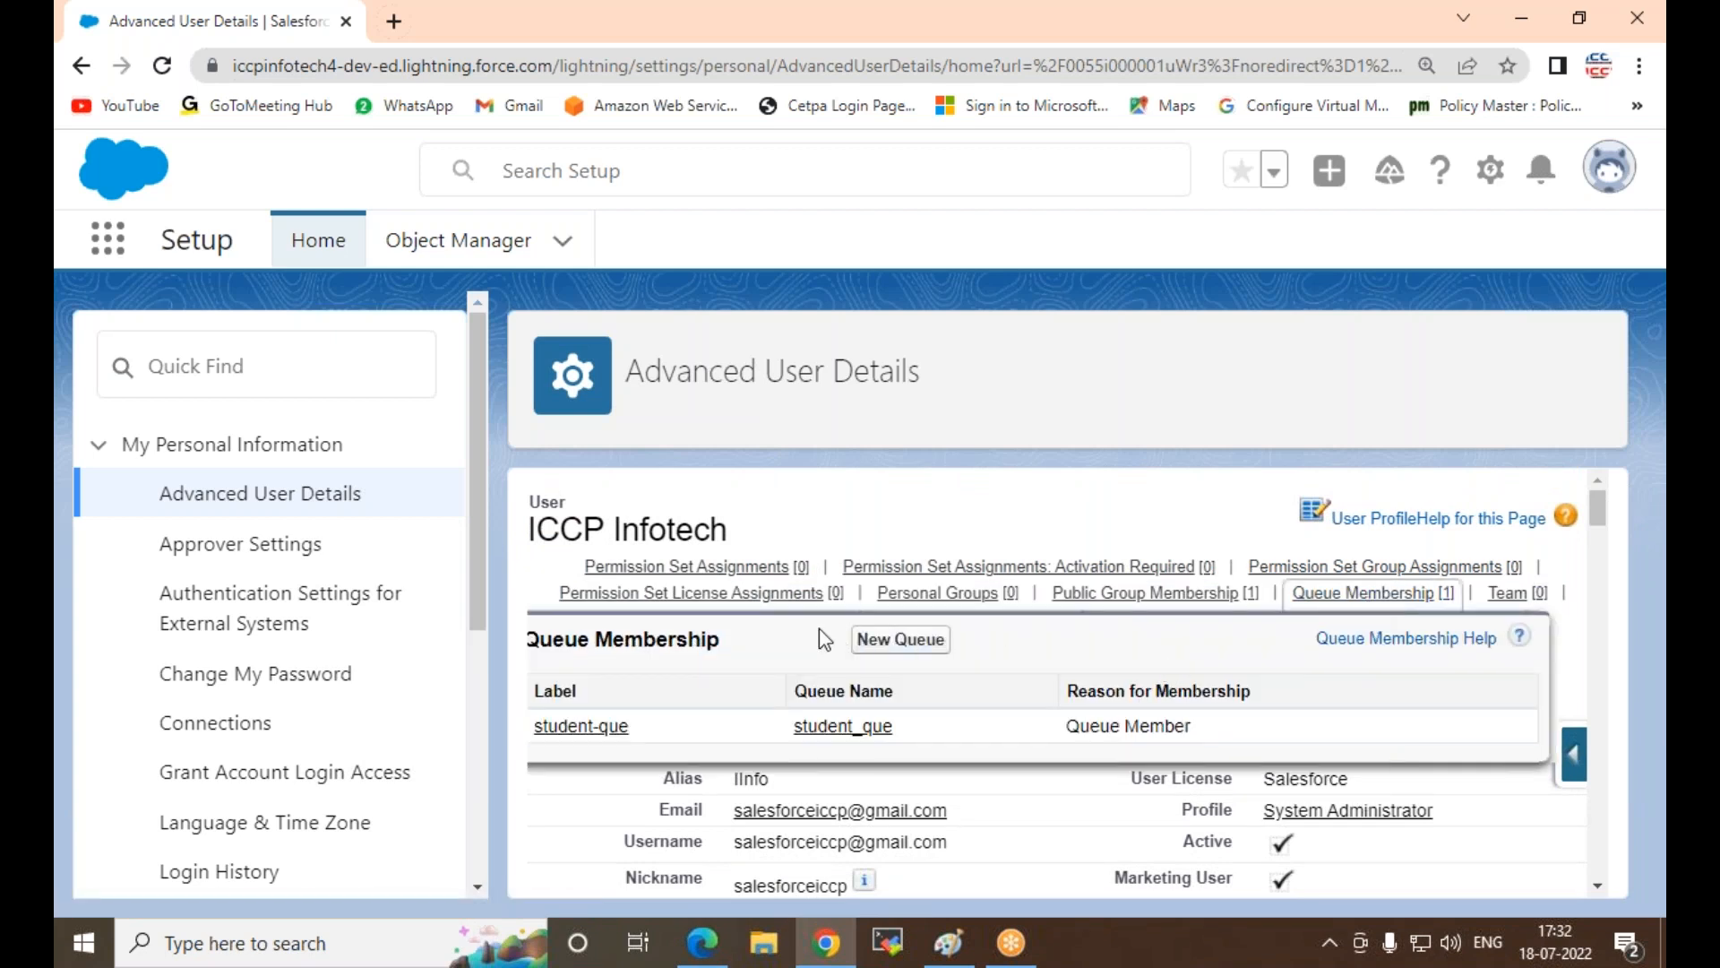
{"action": "left_click", "coordinate": [1110, 592]}
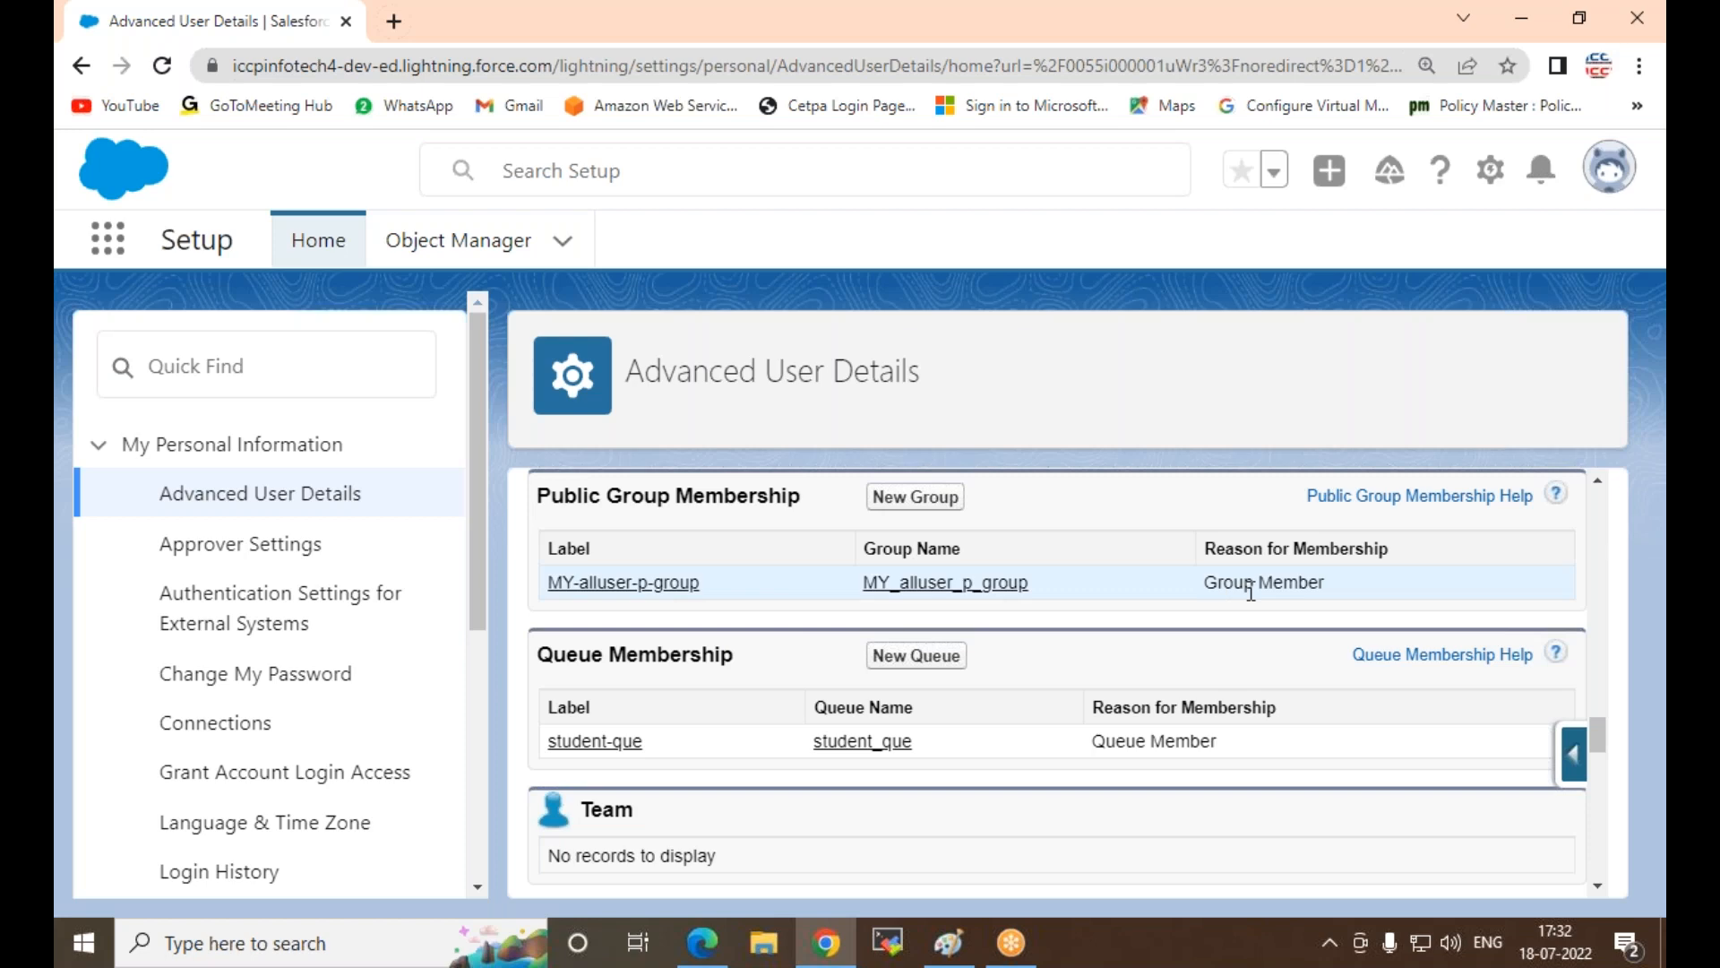
Confirm membership in MY-alluser-p-group and the student-que queue, then reload the page
{"action": "scroll", "coordinate": [1164, 600], "scroll_direction": "down", "scroll_amount": 1}
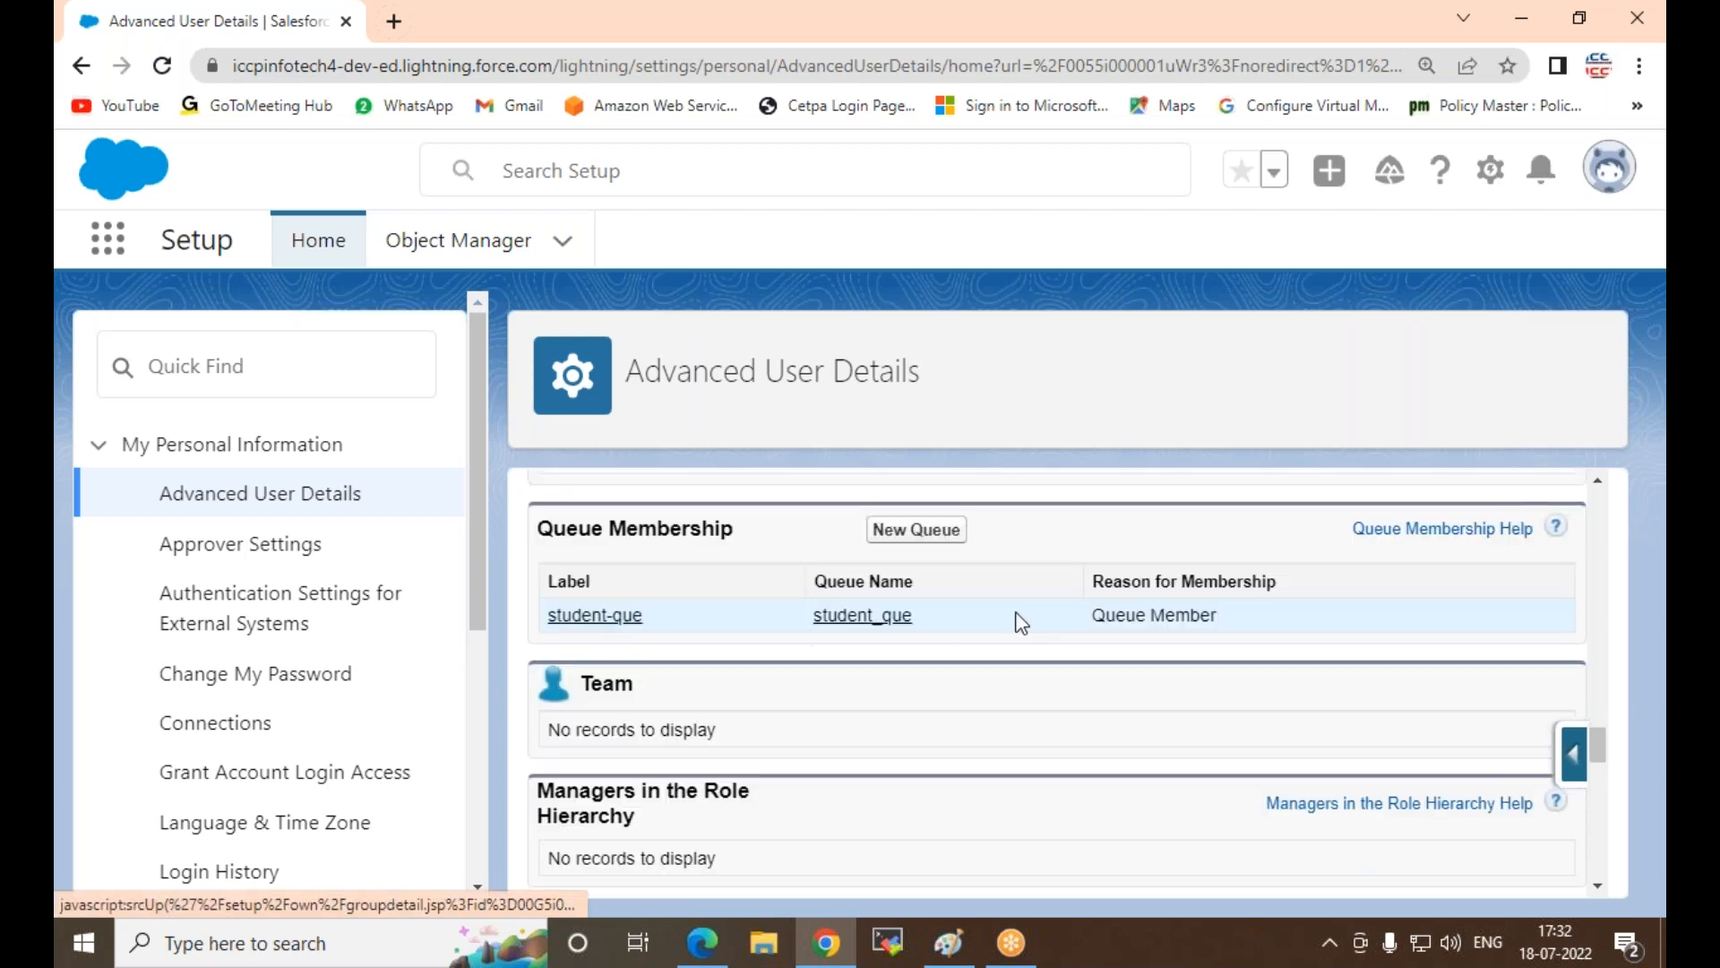
{"action": "scroll", "coordinate": [1039, 625], "scroll_direction": "up", "scroll_amount": 2}
{"action": "scroll", "coordinate": [1052, 625], "scroll_direction": "up", "scroll_amount": 3}
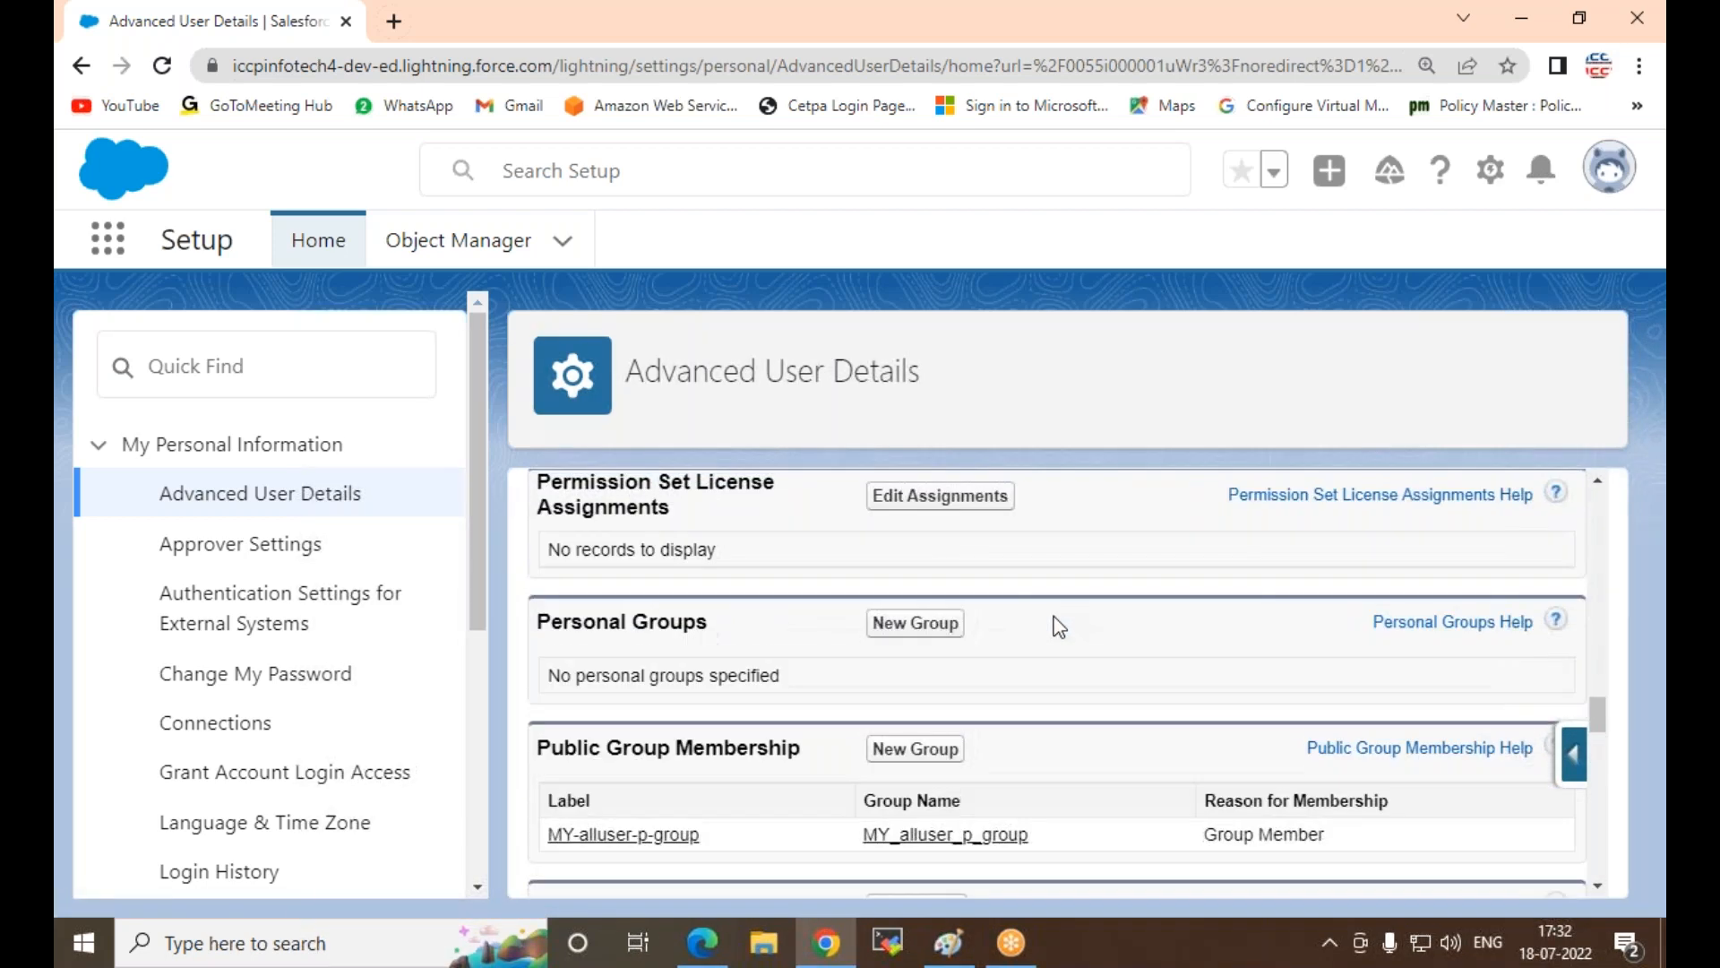
{"action": "scroll", "coordinate": [1059, 627], "scroll_direction": "up", "scroll_amount": 3}
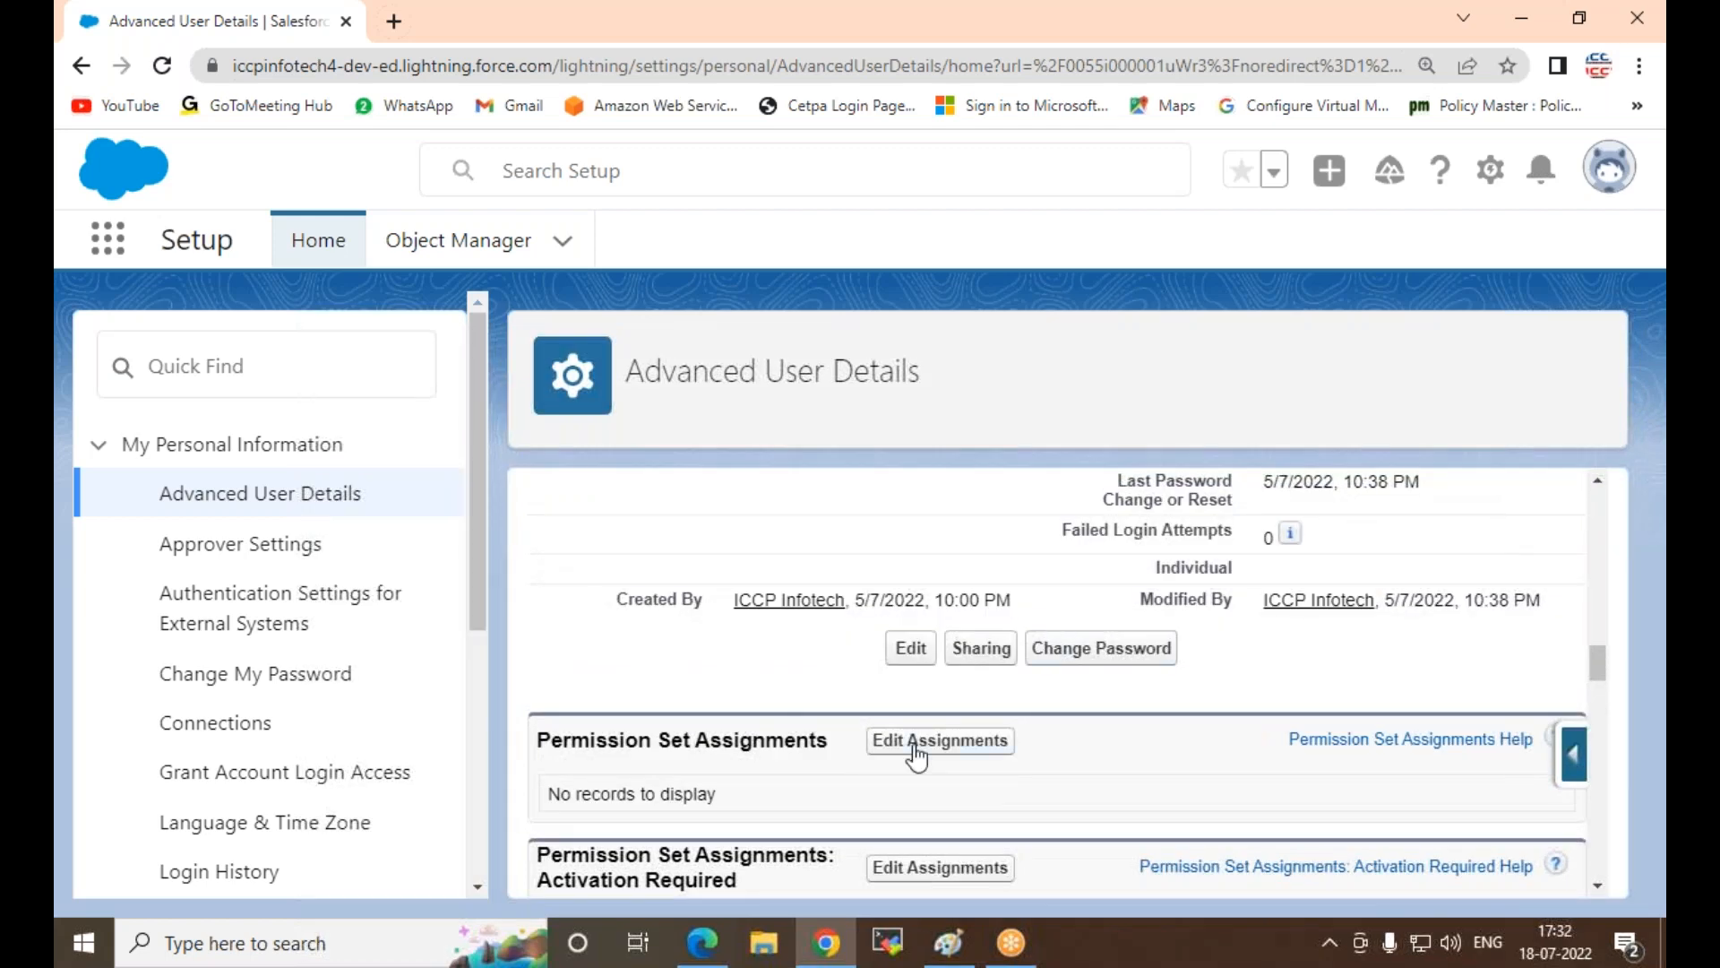
{"action": "scroll", "coordinate": [807, 768], "scroll_direction": "down", "scroll_amount": 1}
{"action": "scroll", "coordinate": [747, 749], "scroll_direction": "down", "scroll_amount": 3}
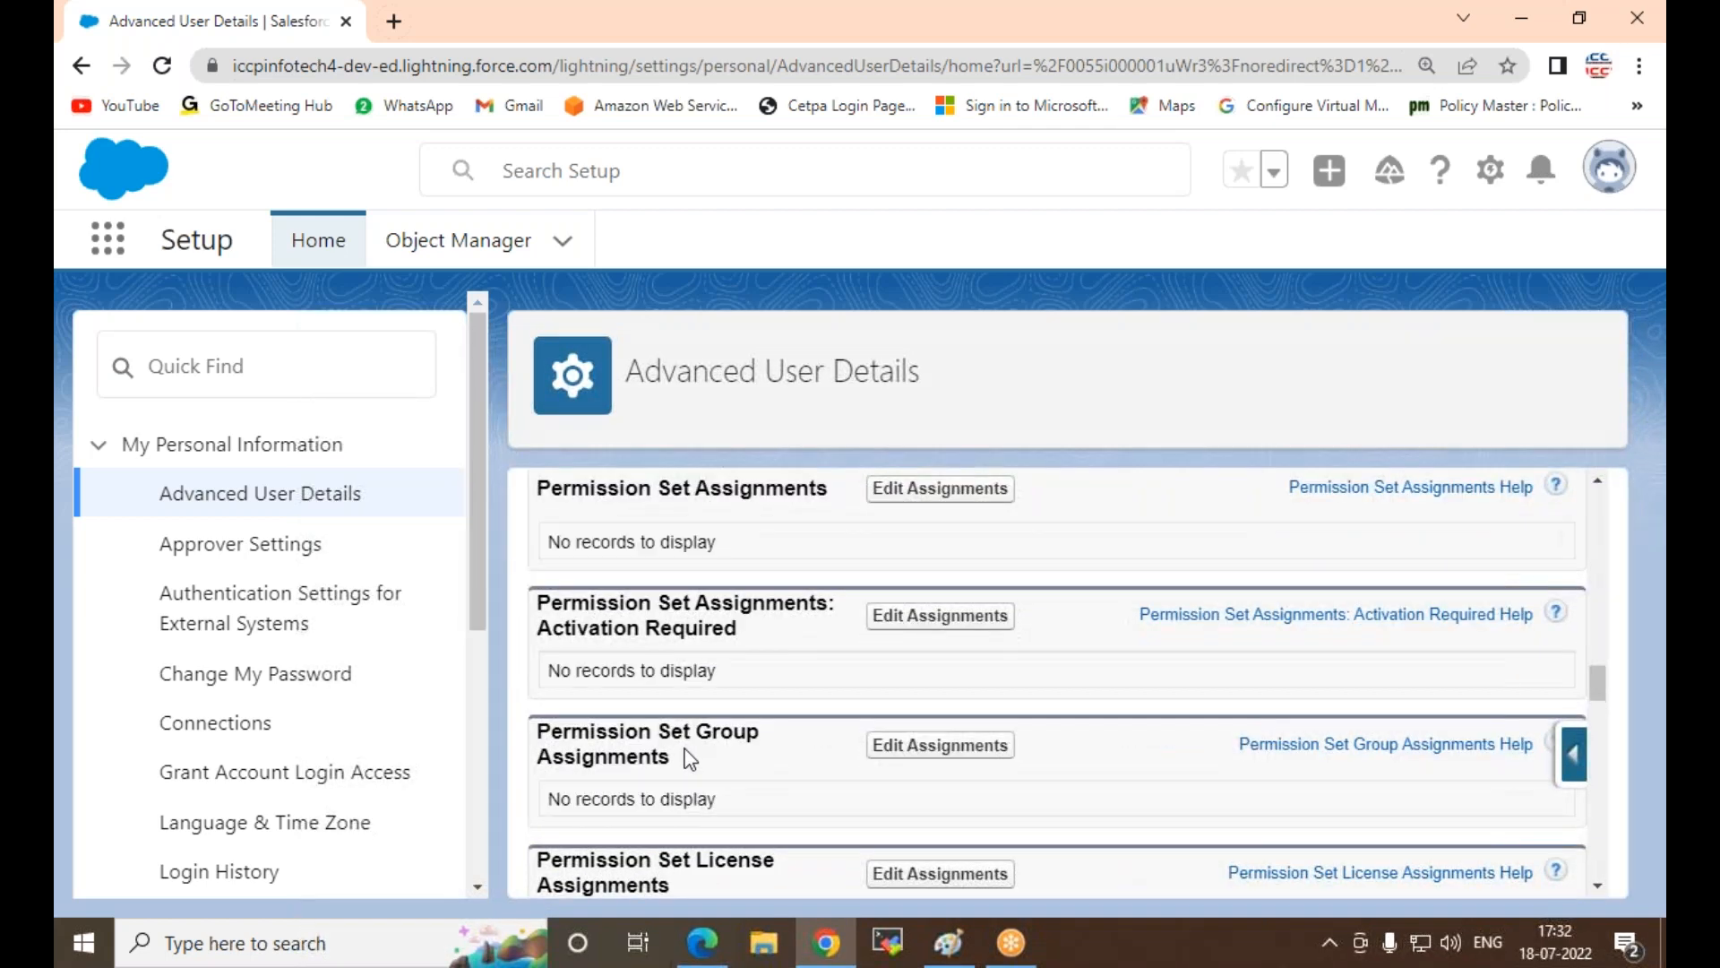
{"action": "scroll", "coordinate": [725, 753], "scroll_direction": "down", "scroll_amount": 3}
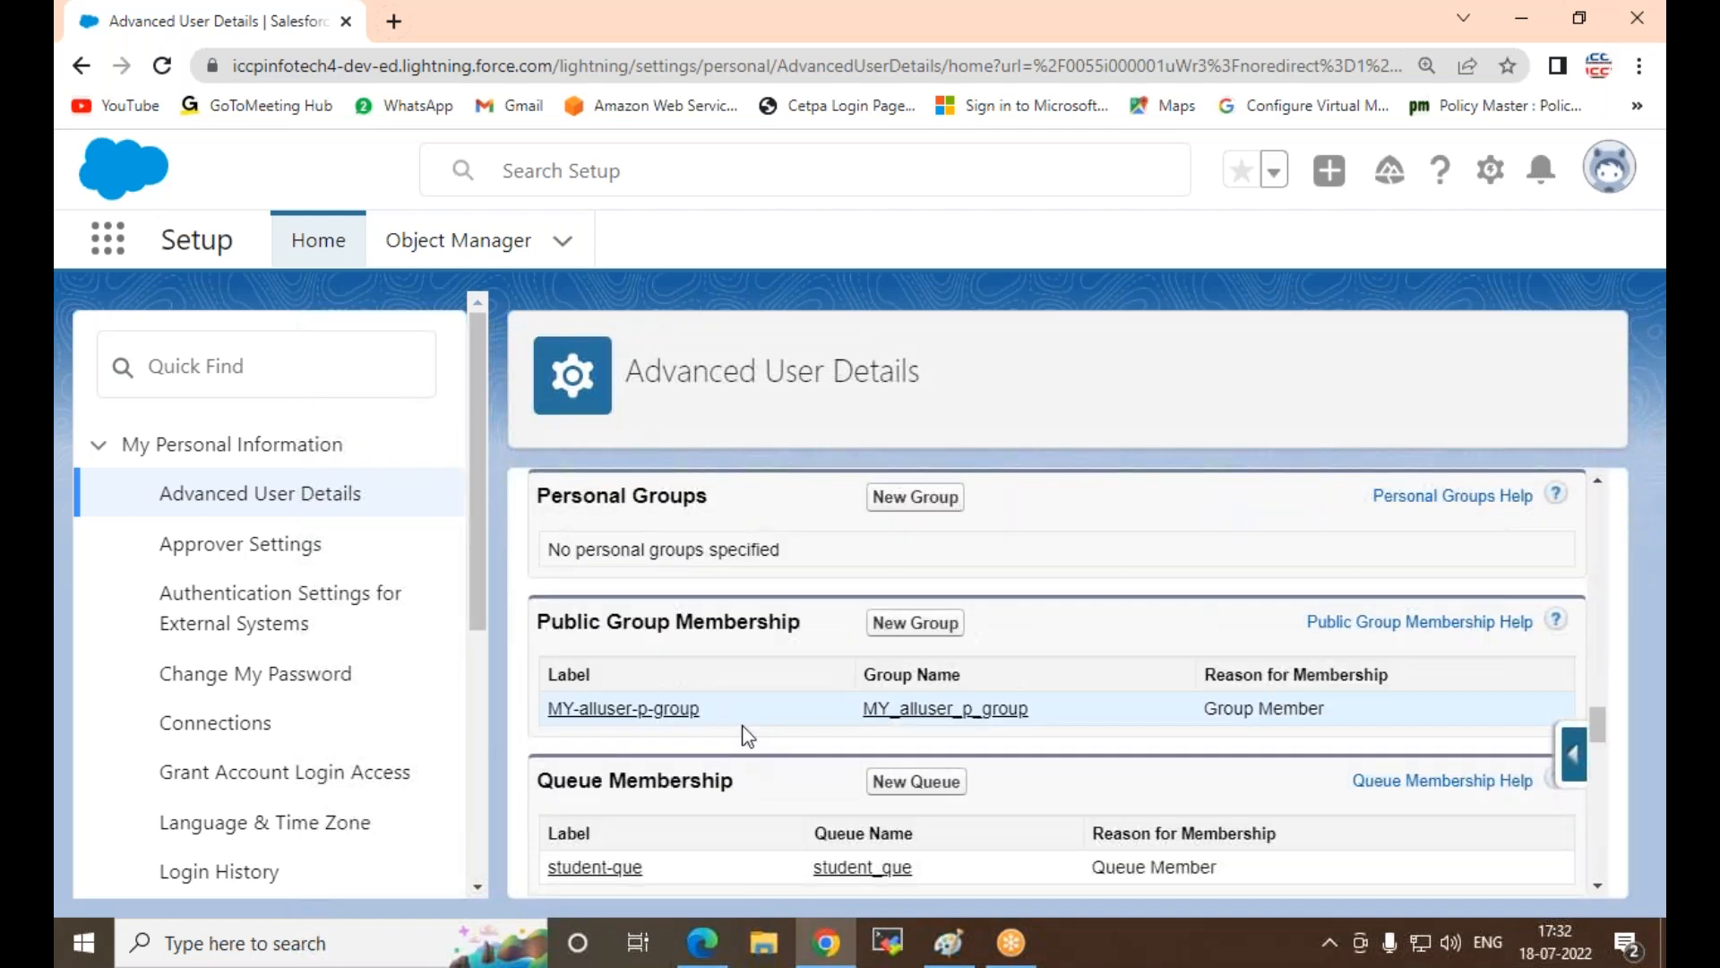
{"action": "scroll", "coordinate": [803, 538], "scroll_direction": "up", "scroll_amount": 6}
{"action": "scroll", "coordinate": [806, 529], "scroll_direction": "up", "scroll_amount": 4}
{"action": "left_click", "coordinate": [275, 387]}
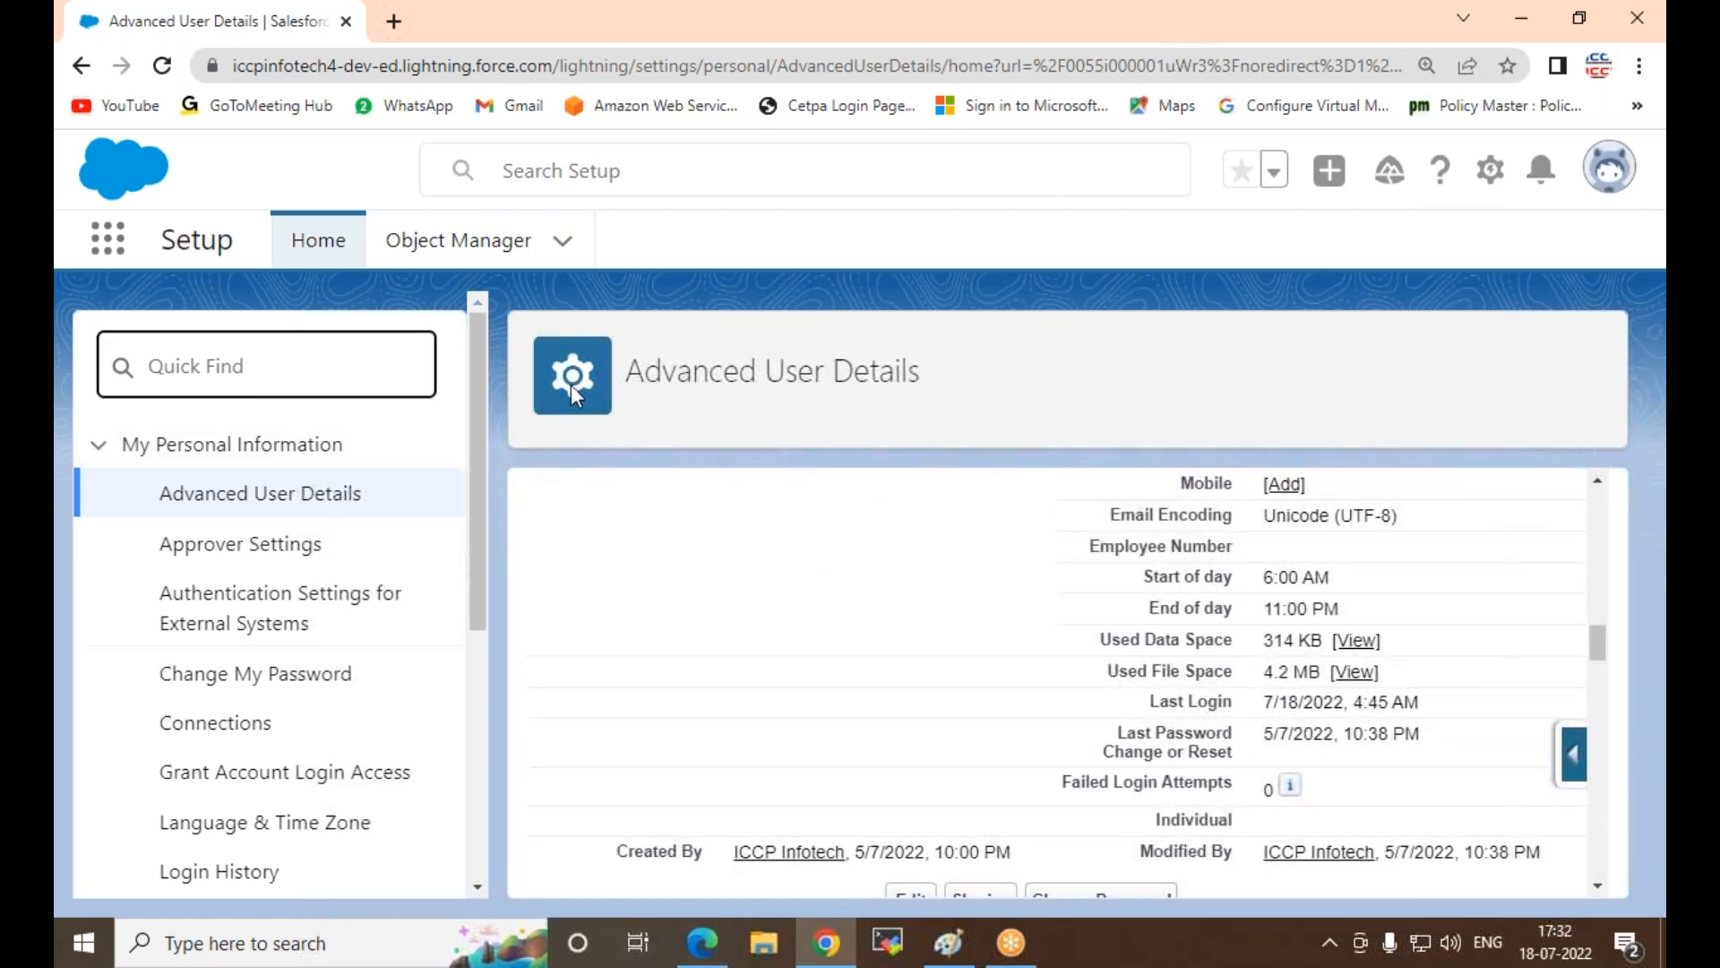
{"action": "left_click", "coordinate": [162, 65]}
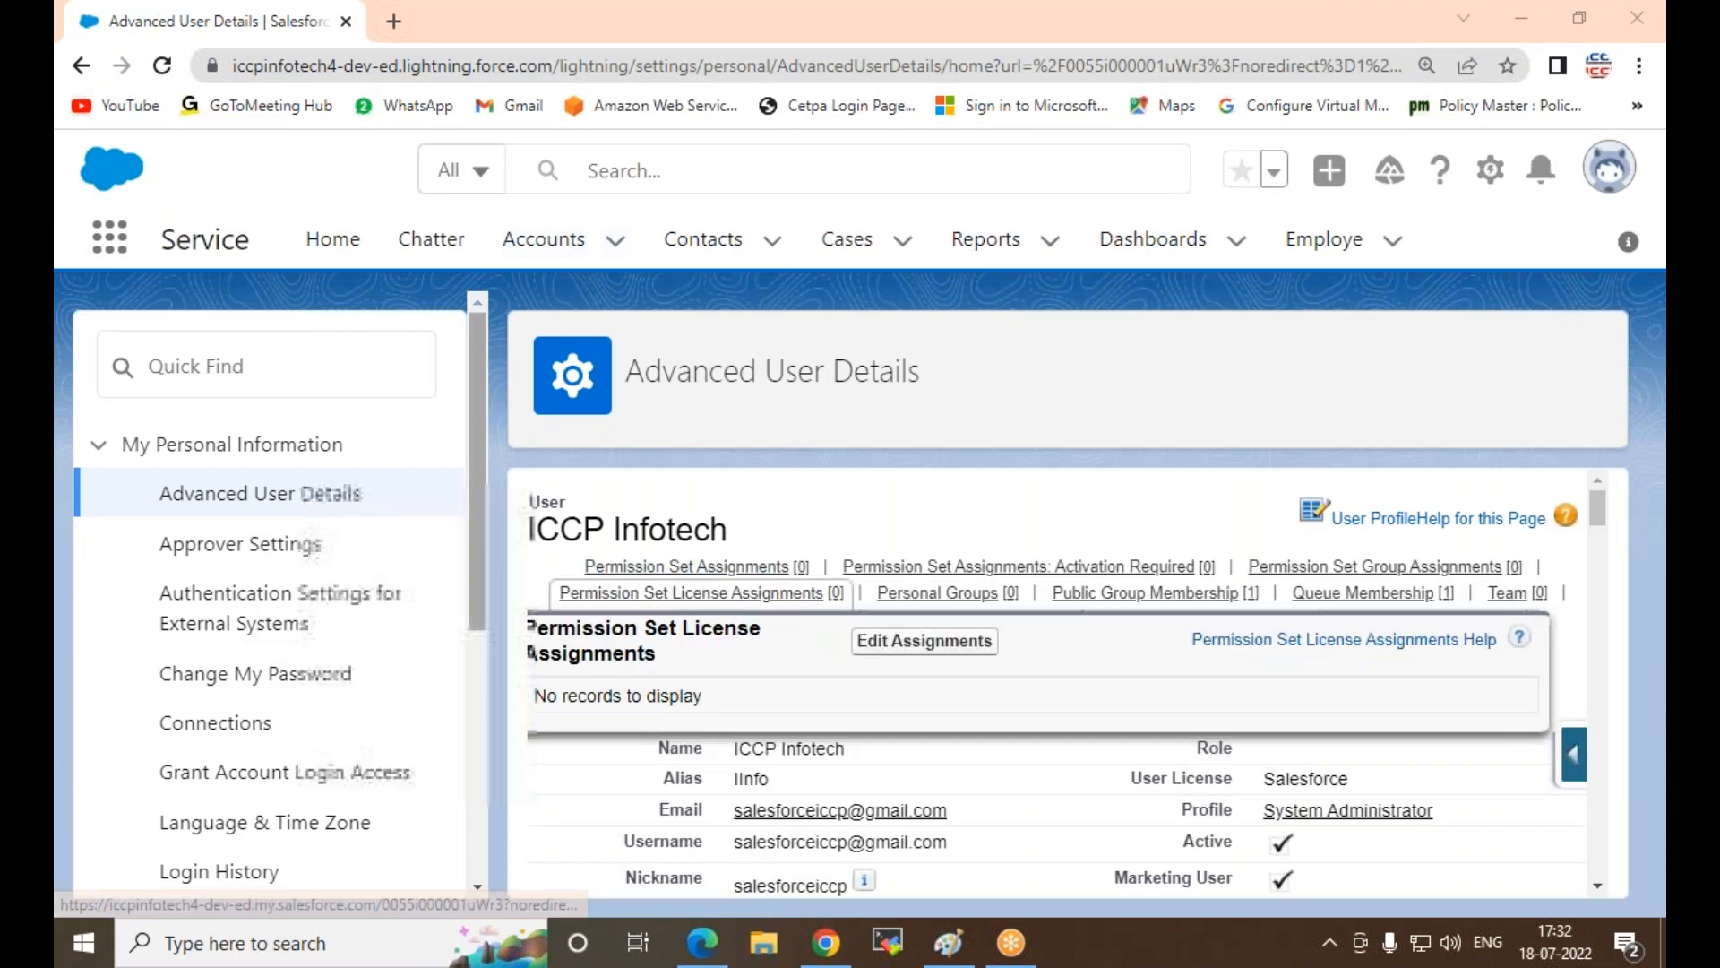
Reload Advanced User Details and search the personal settings for 'sh'
{"action": "left_click", "coordinate": [155, 76]}
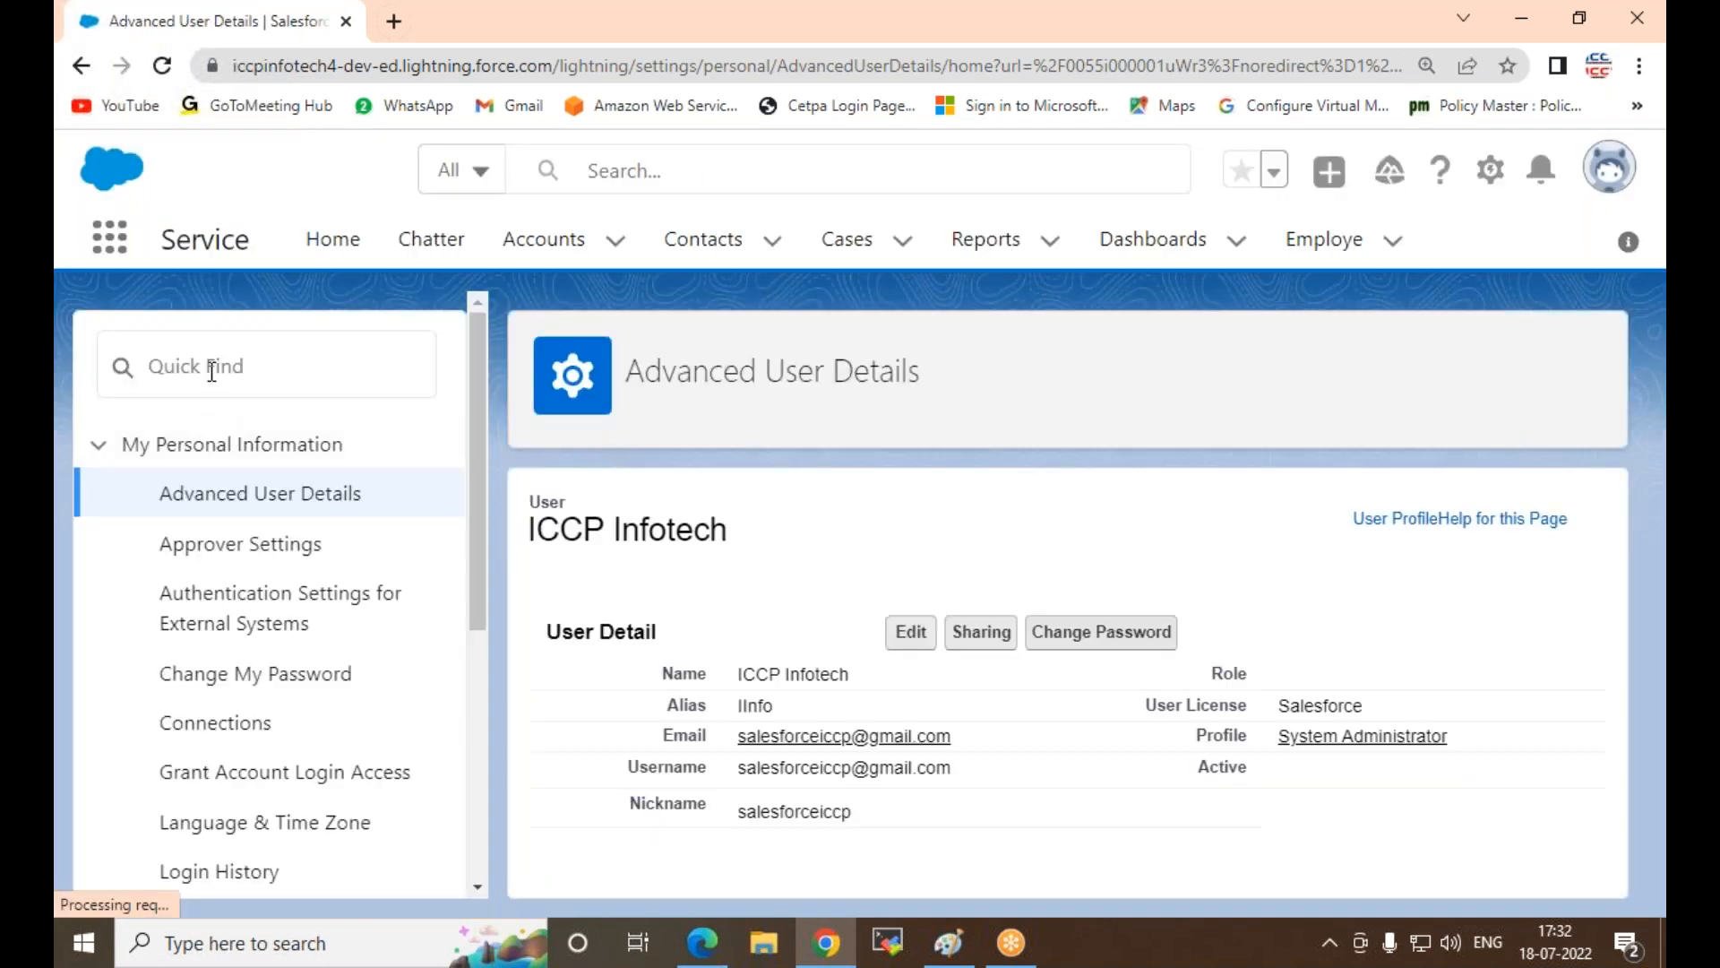
{"action": "left_click", "coordinate": [212, 369]}
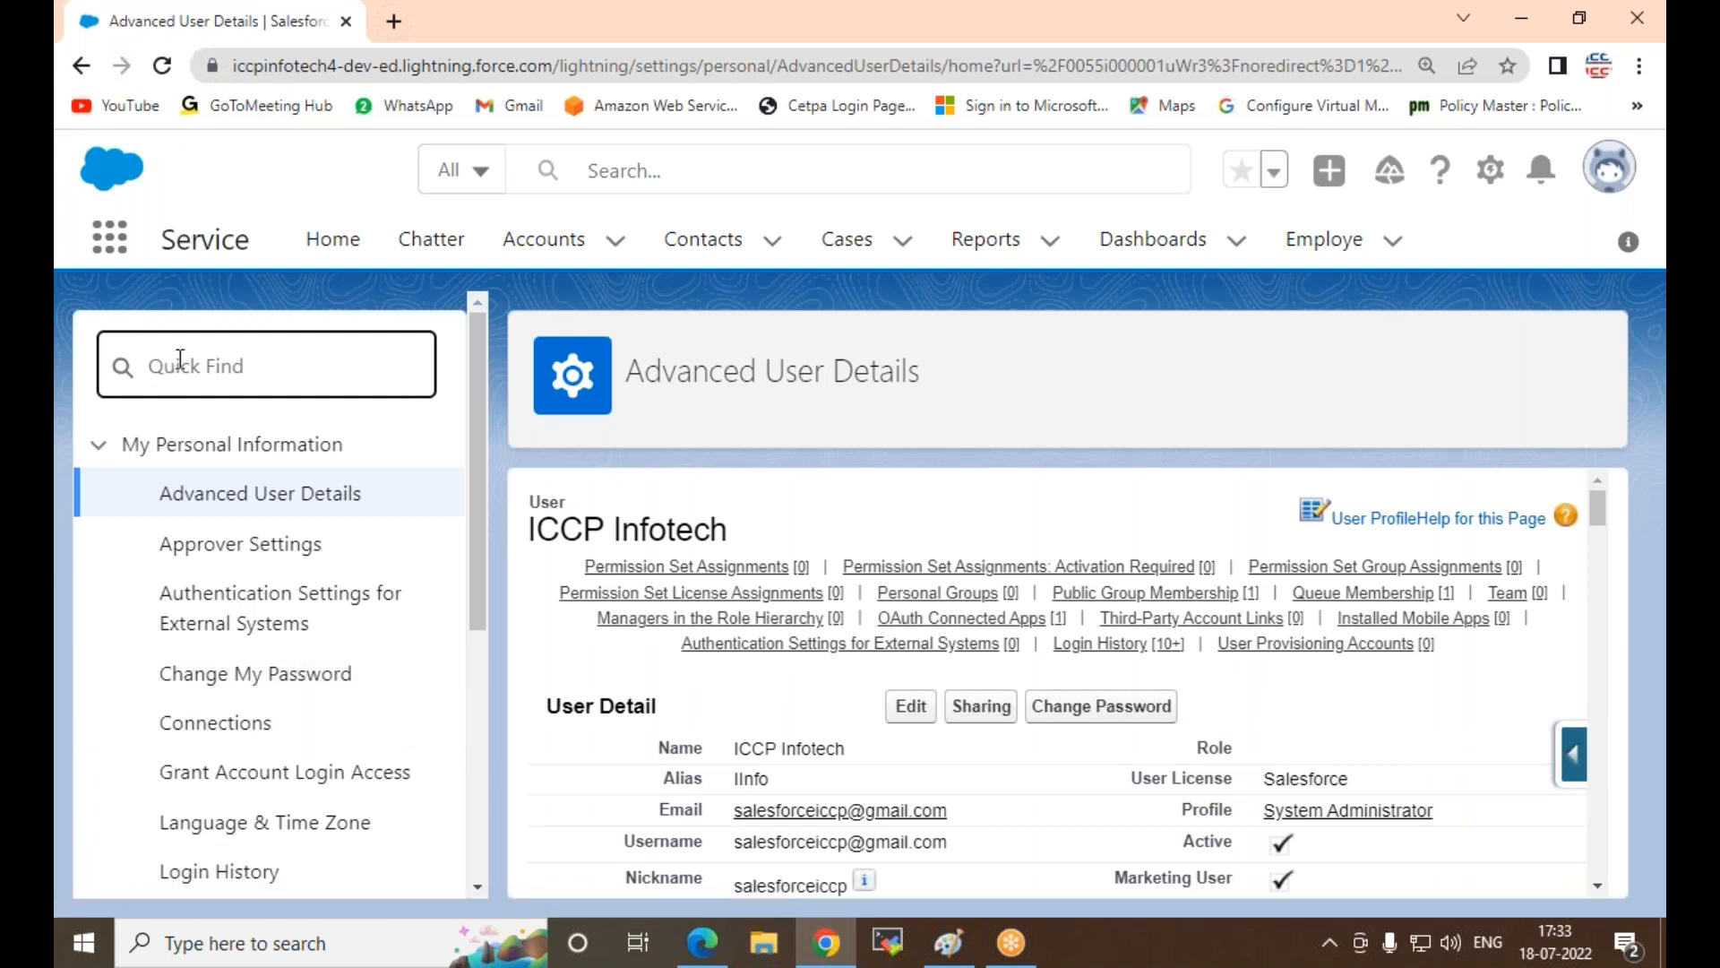
{"action": "type", "text": "shar"}
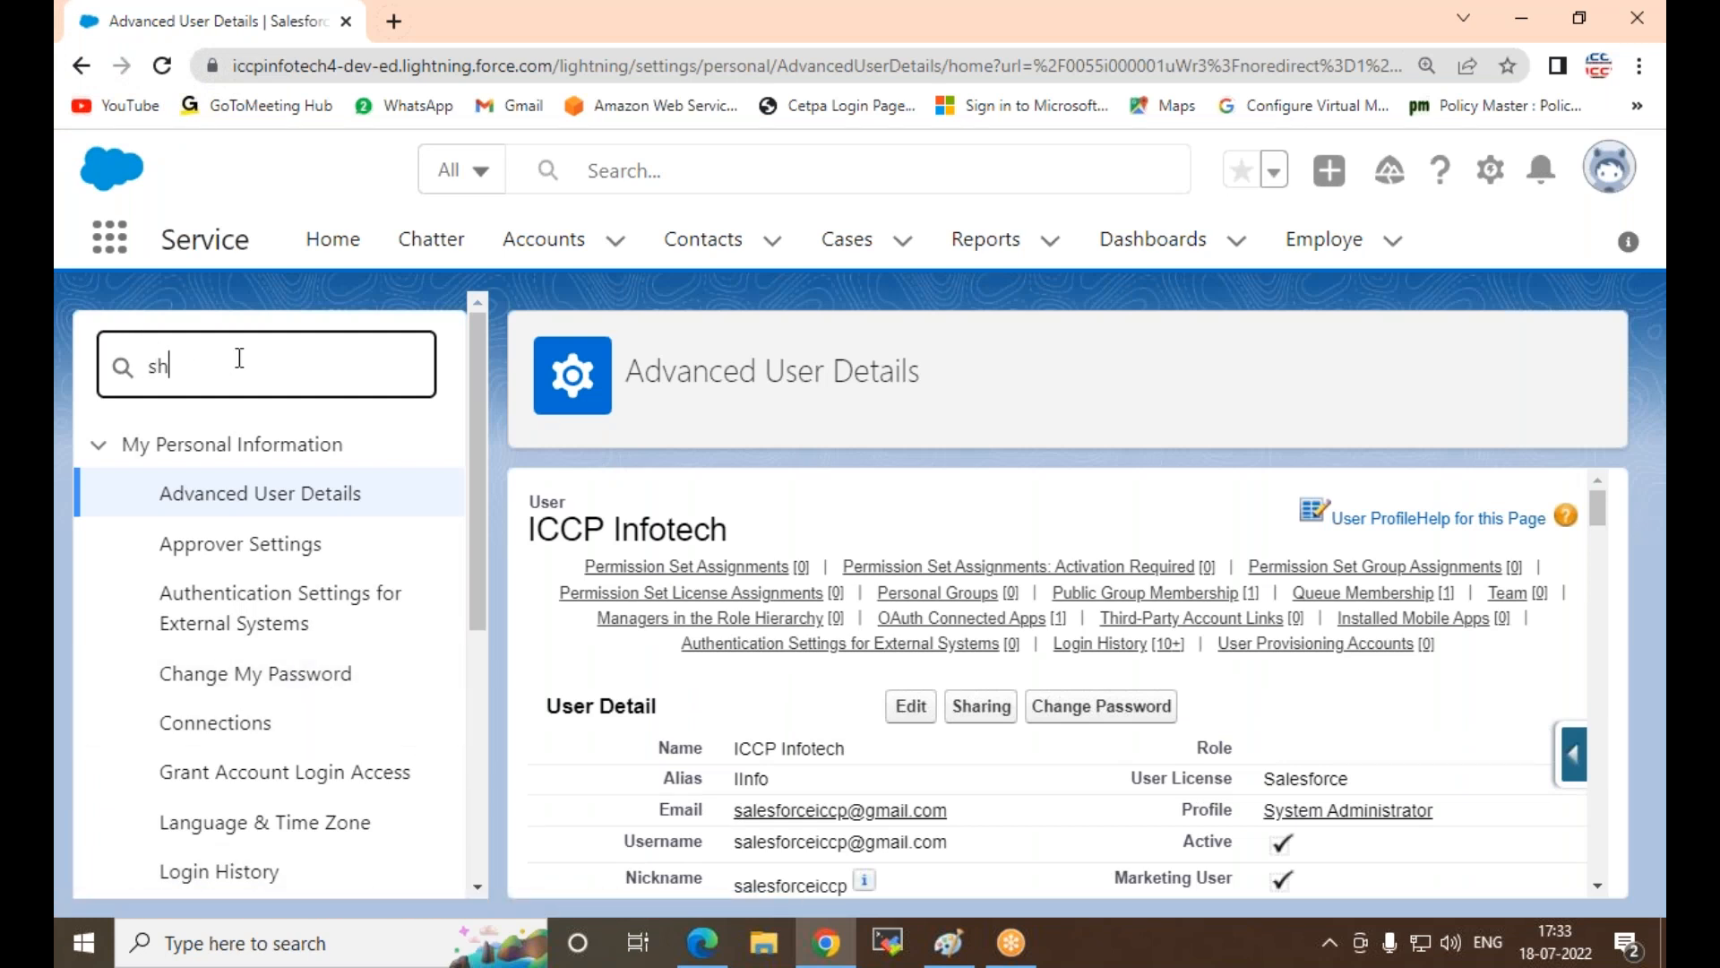
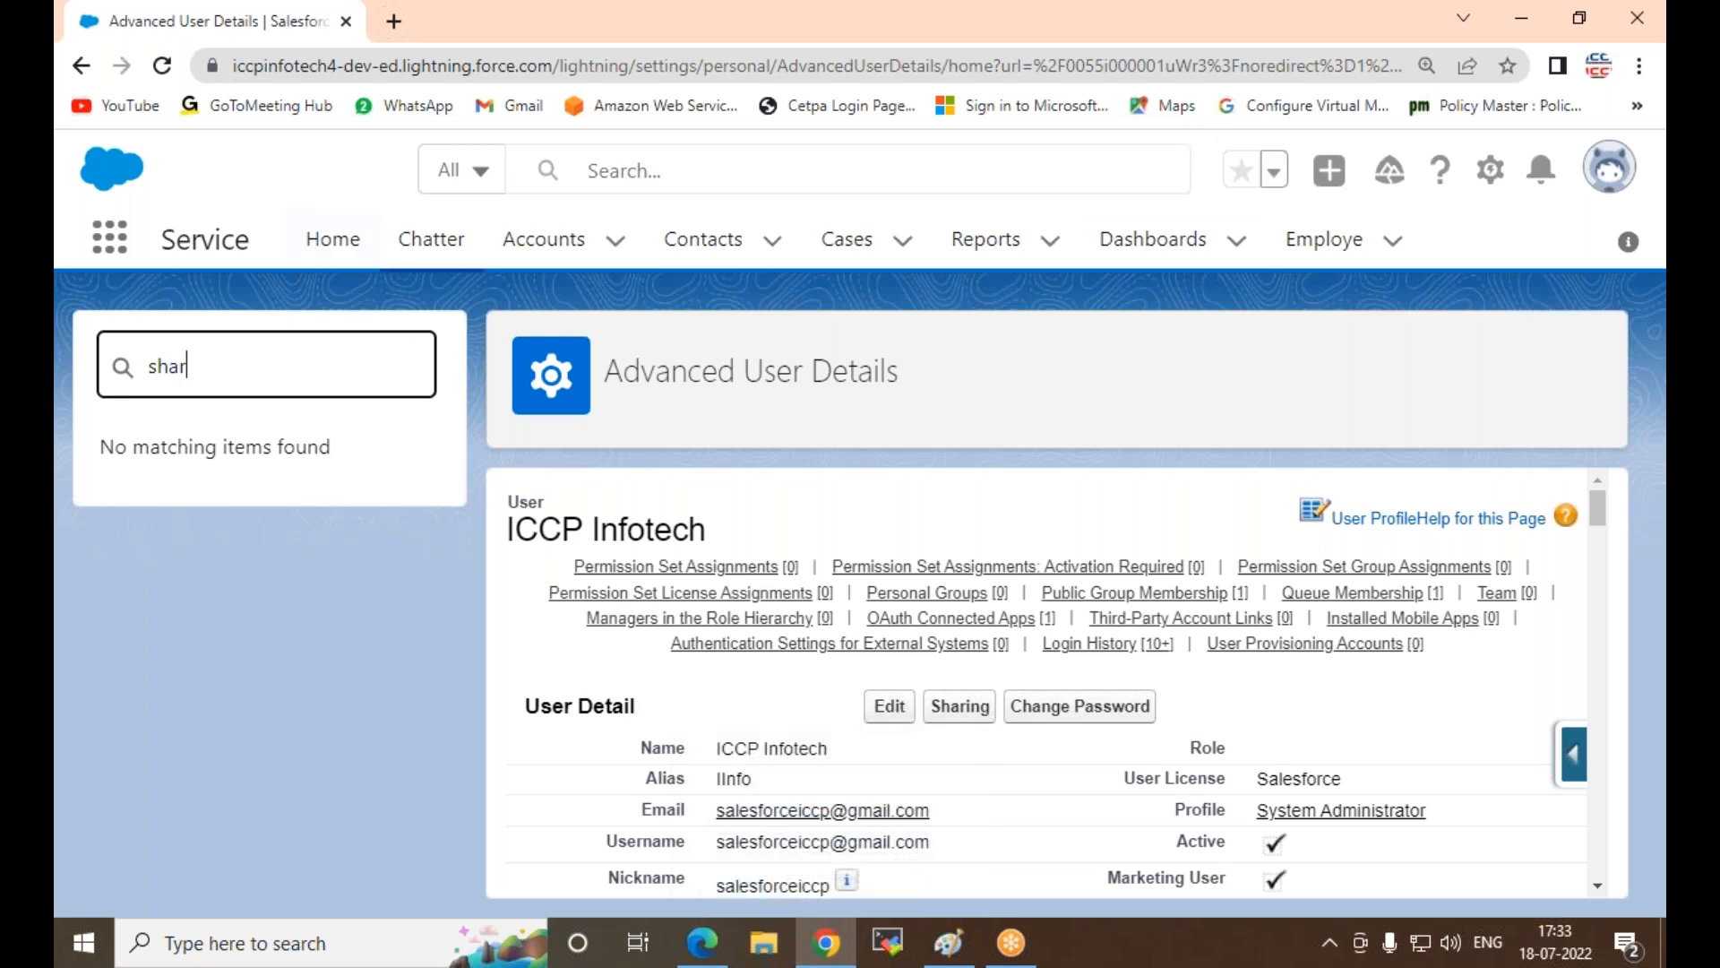
Open Setup in a new tab and go to Sharing Settings using a 'shar' Quick Find search
{"action": "left_click", "coordinate": [1495, 175]}
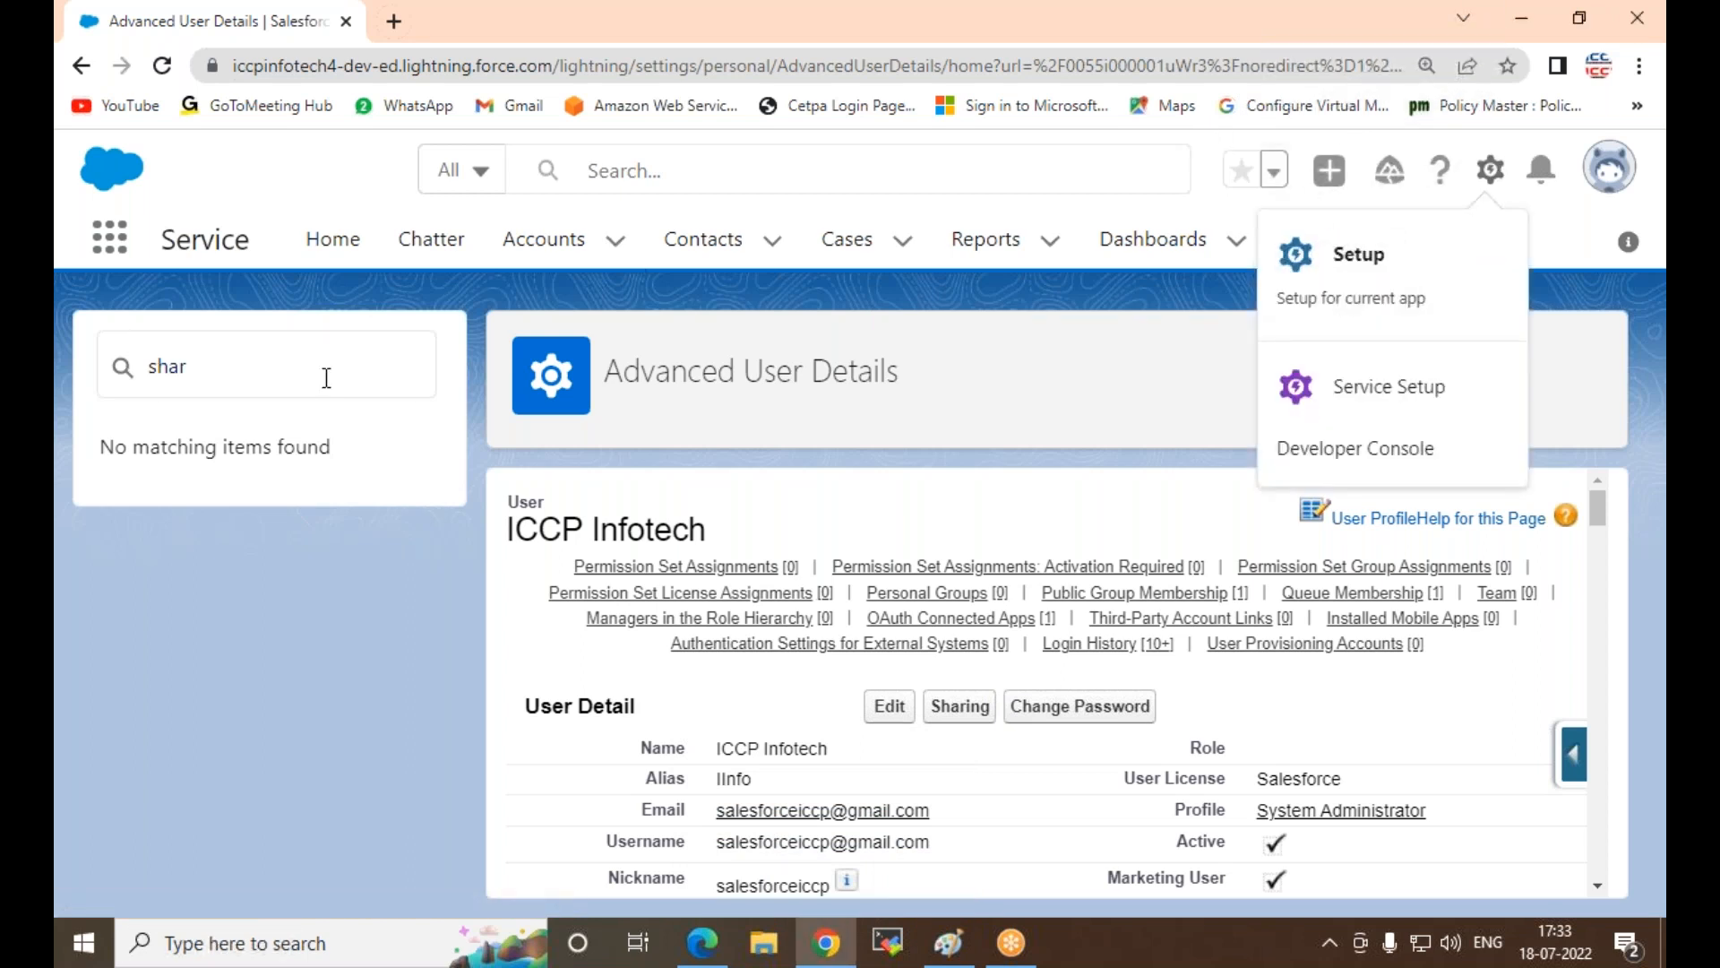
{"action": "left_click", "coordinate": [1358, 256]}
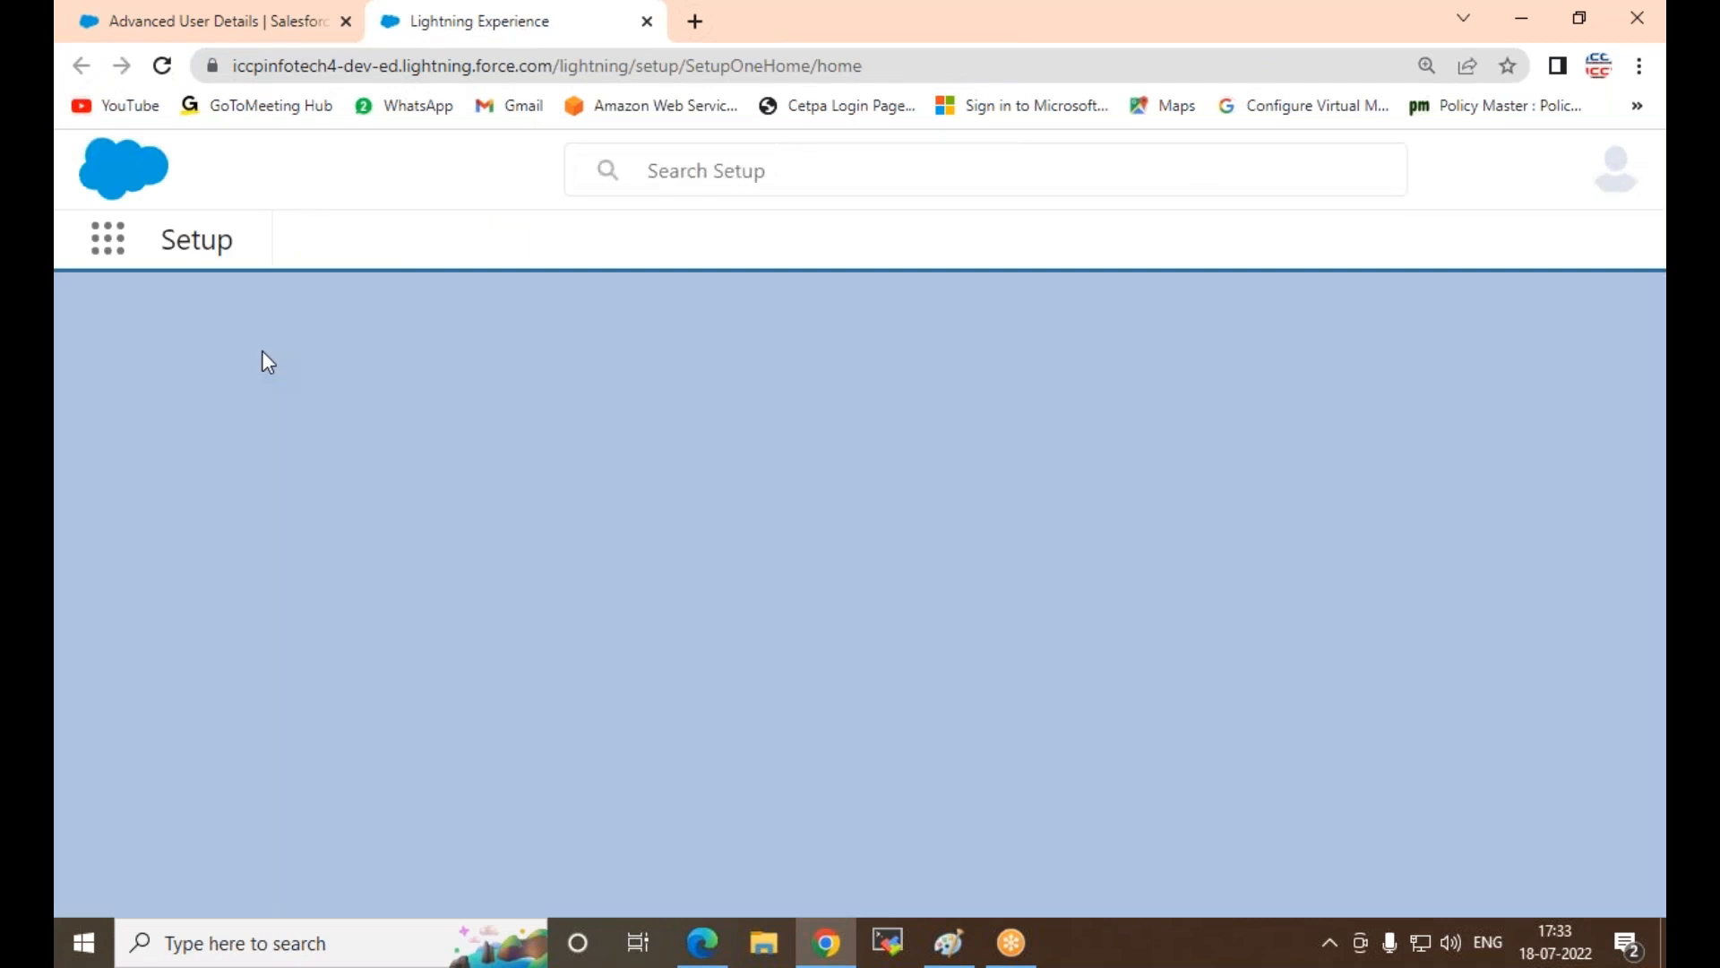
{"action": "left_click", "coordinate": [216, 327]}
{"action": "type", "text": "shar"}
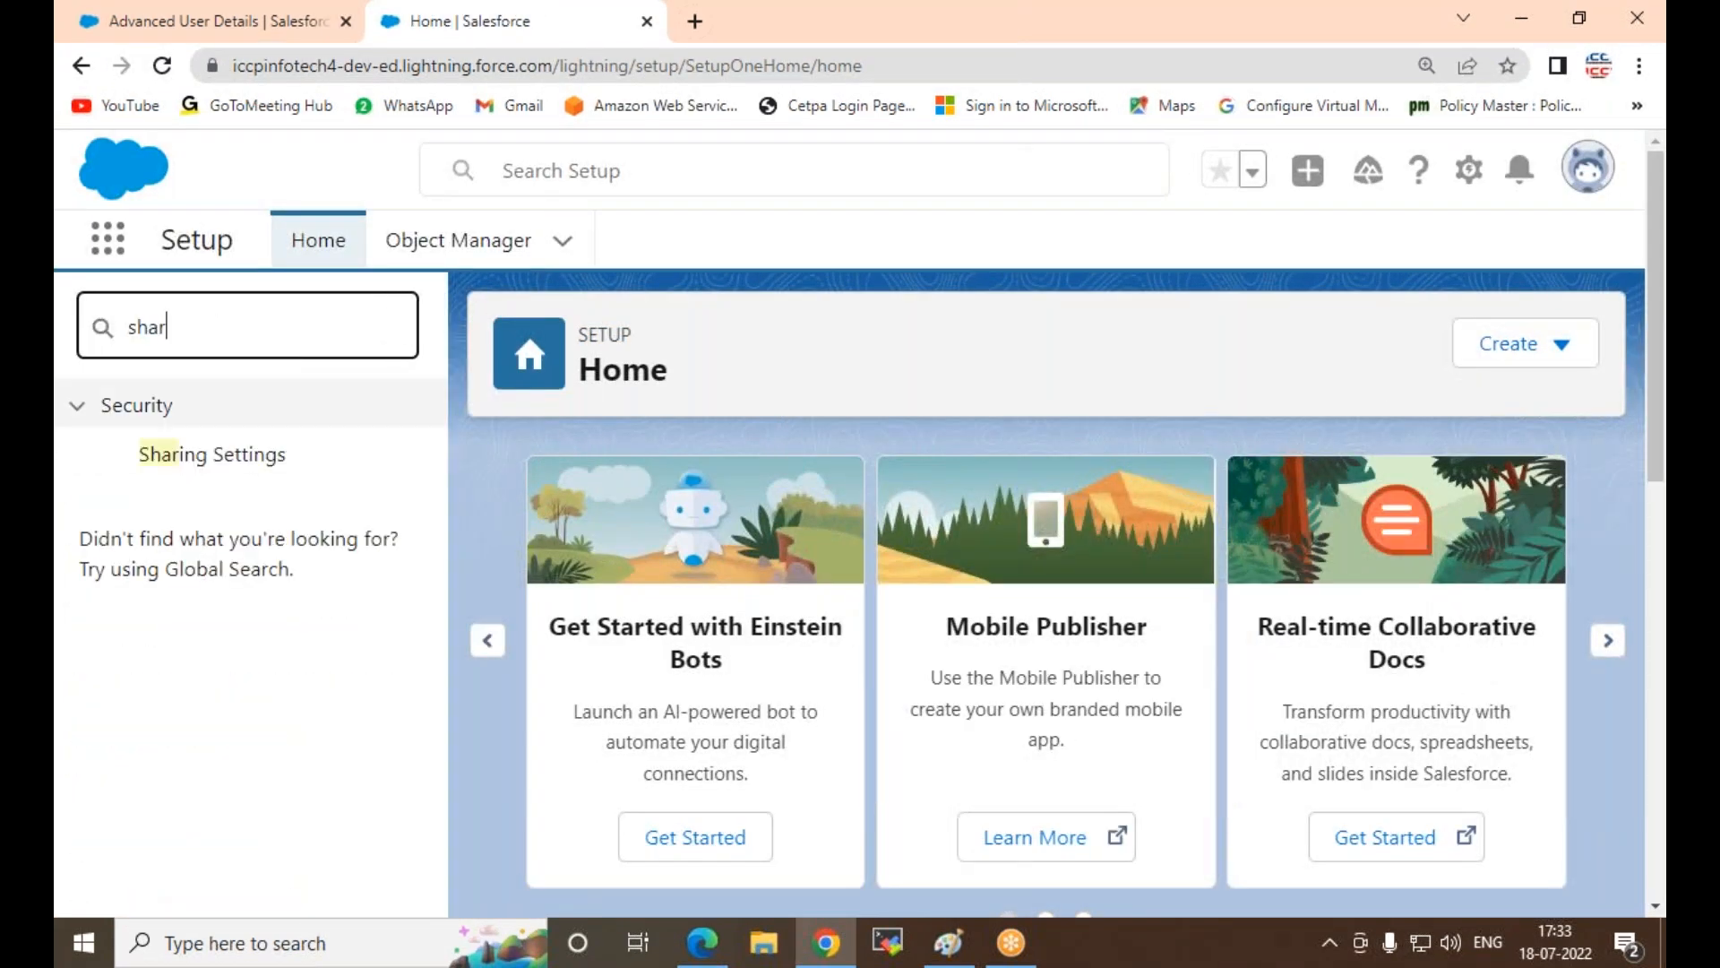
{"action": "left_click", "coordinate": [229, 475]}
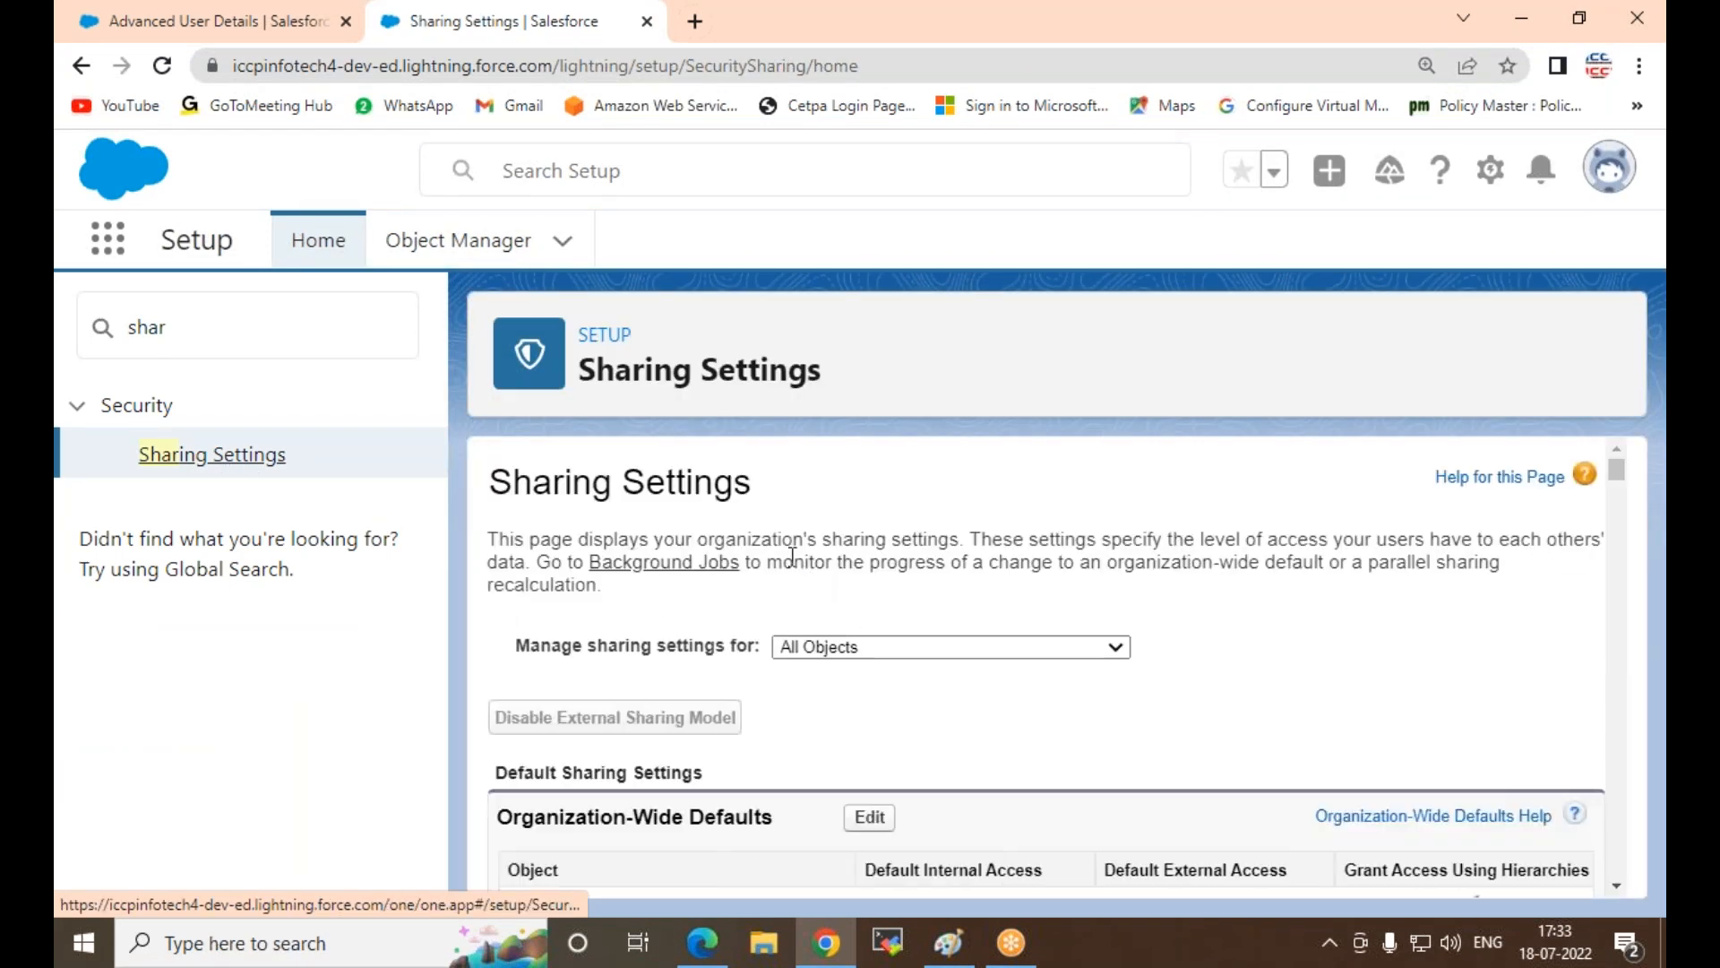
{"action": "scroll", "coordinate": [980, 592], "scroll_direction": "down", "scroll_amount": 3}
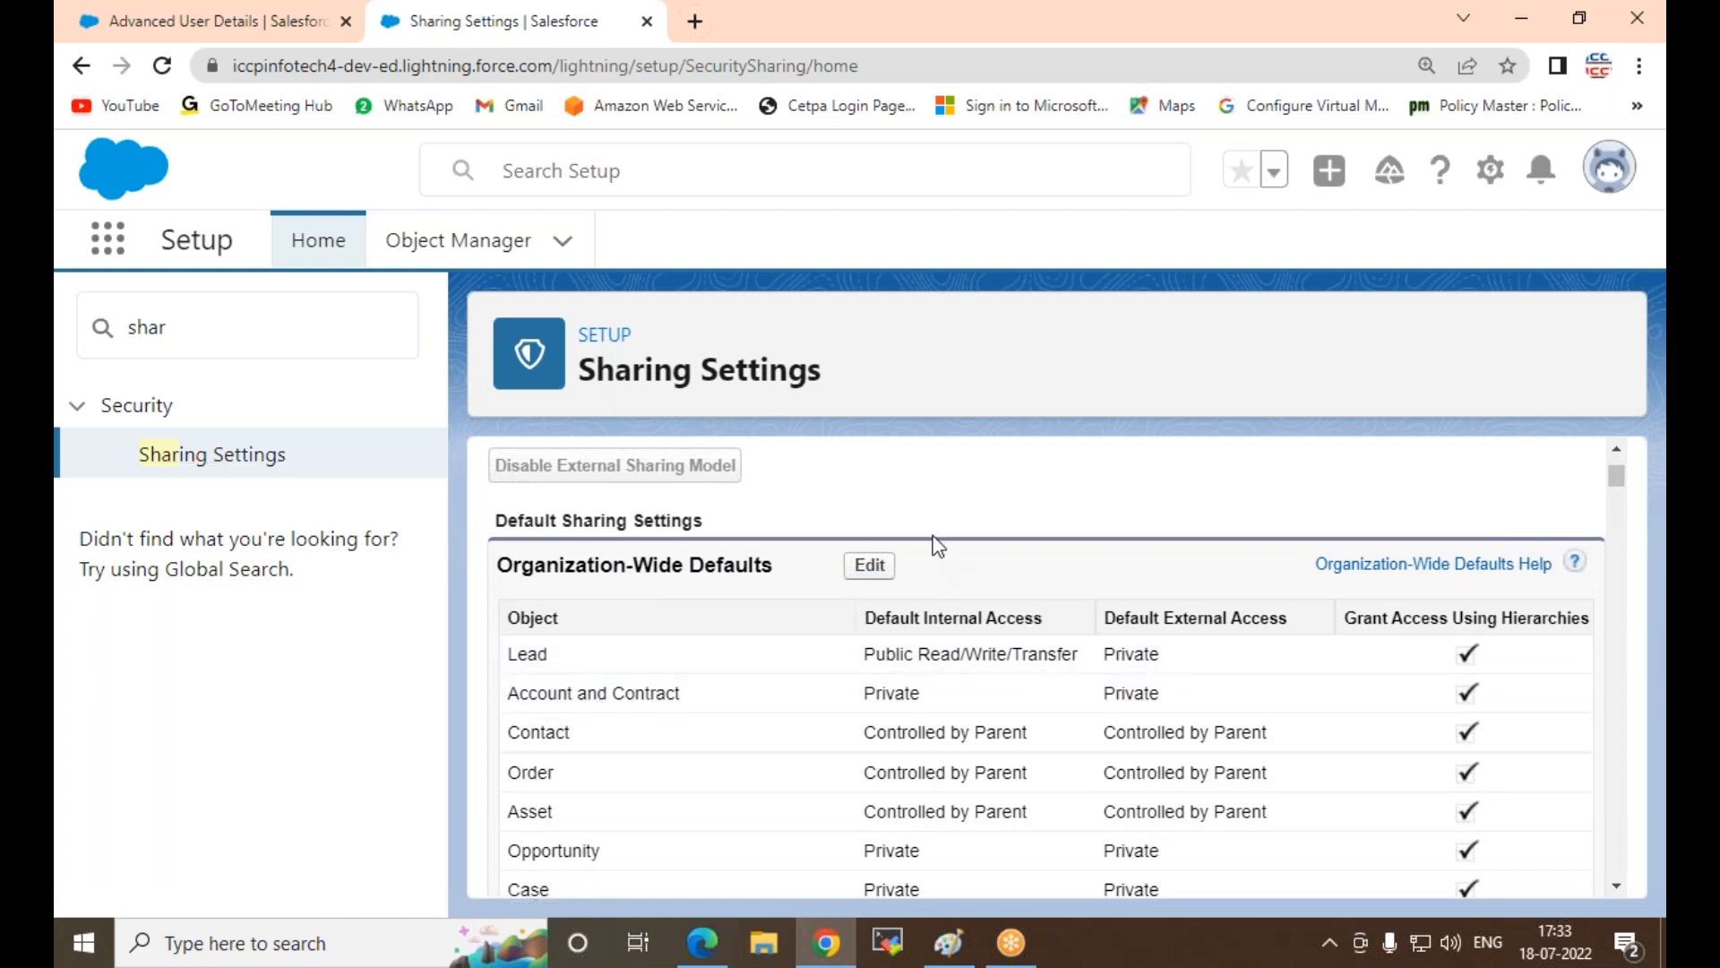
Make Organization-Wide Defaults editable and review them, e.g. Price Book at Use, Product at Public Read/Write
{"action": "left_click", "coordinate": [862, 566]}
{"action": "scroll", "coordinate": [894, 620], "scroll_direction": "down", "scroll_amount": 3}
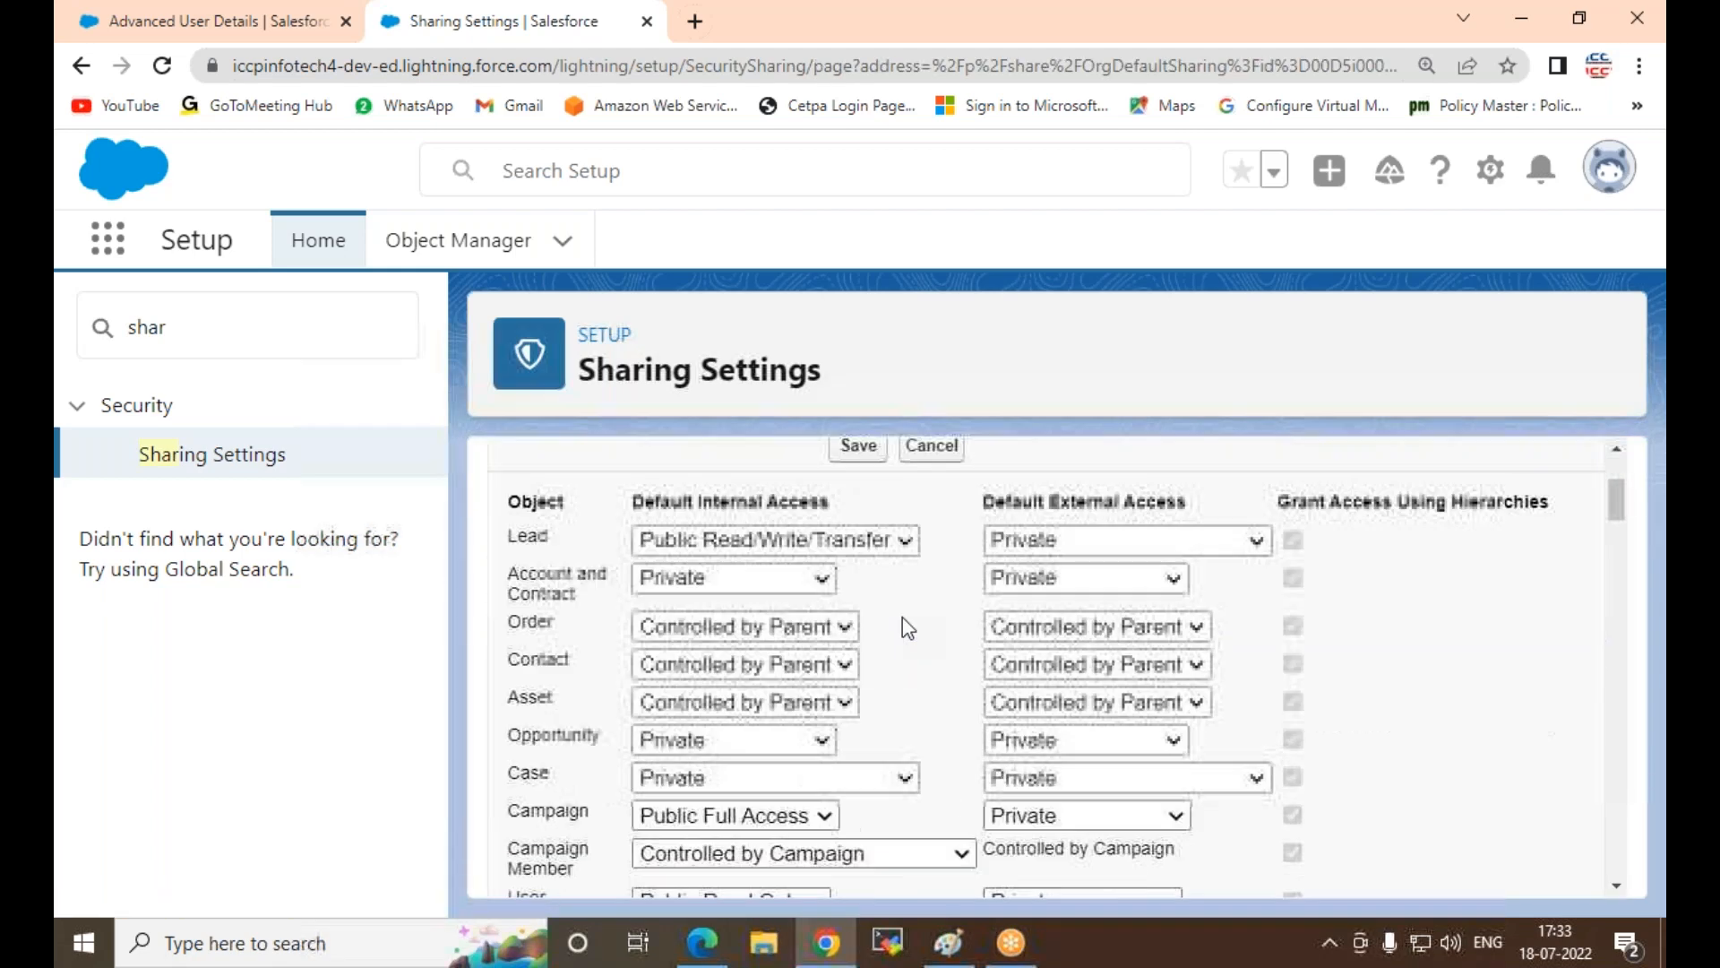
{"action": "scroll", "coordinate": [1014, 528], "scroll_direction": "down", "scroll_amount": 3}
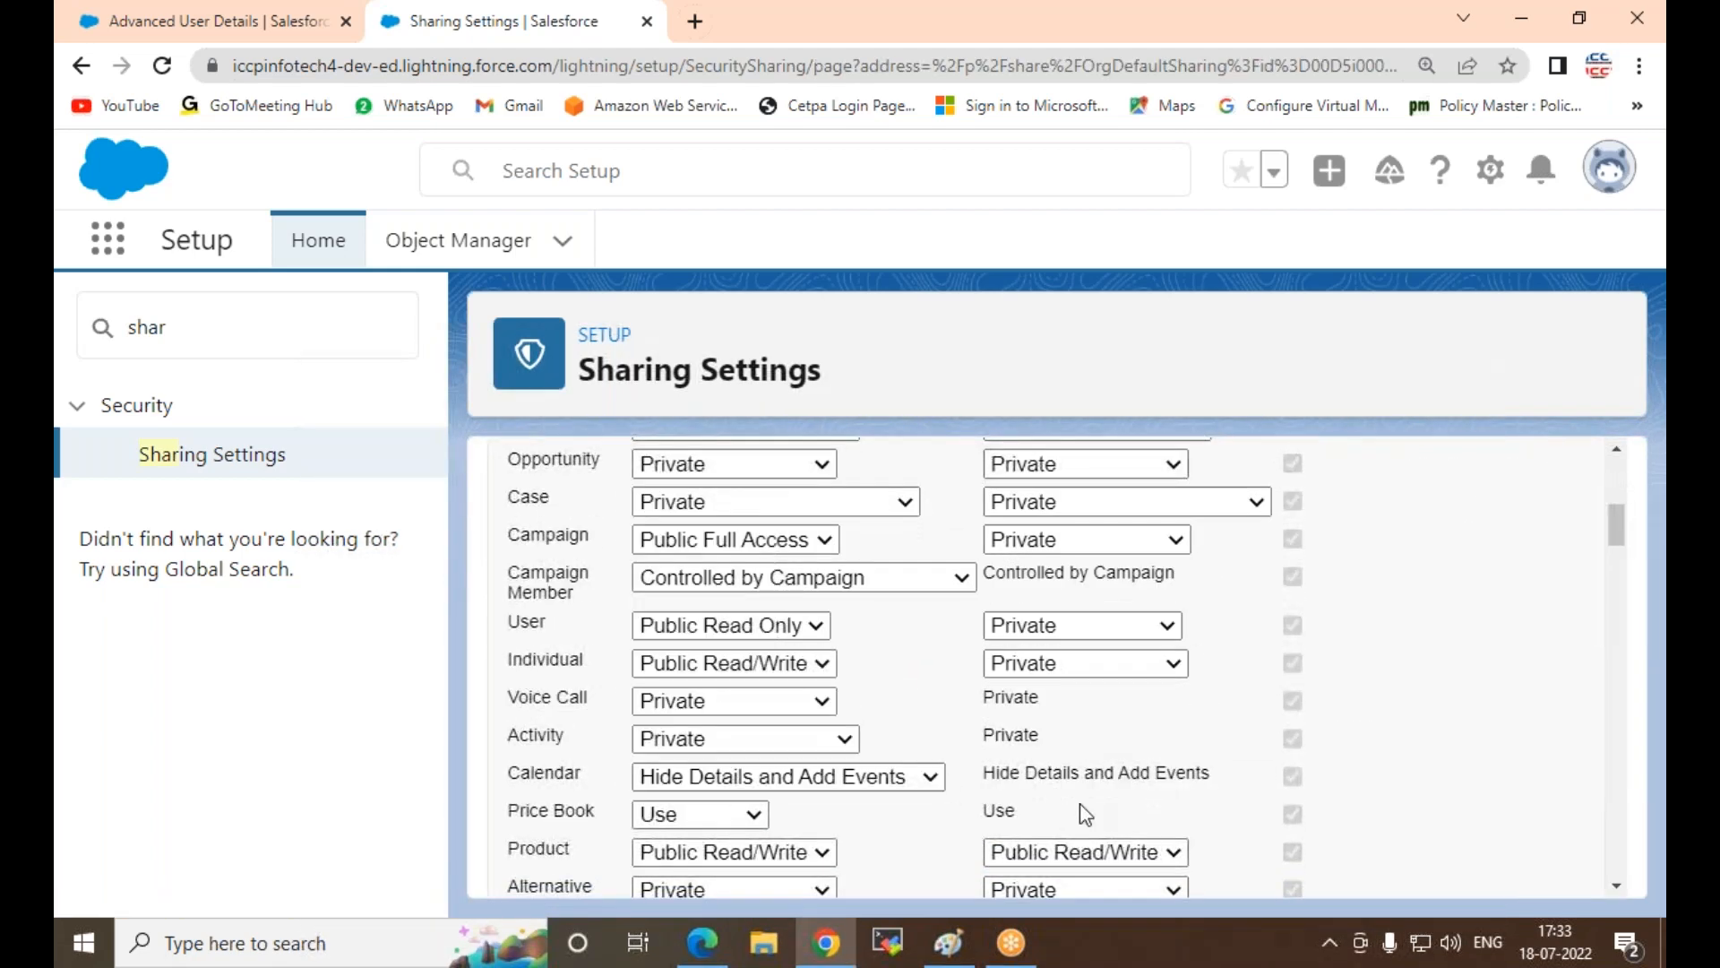
{"action": "scroll", "coordinate": [1067, 768], "scroll_direction": "down", "scroll_amount": 1}
{"action": "scroll", "coordinate": [1123, 800], "scroll_direction": "down", "scroll_amount": 3}
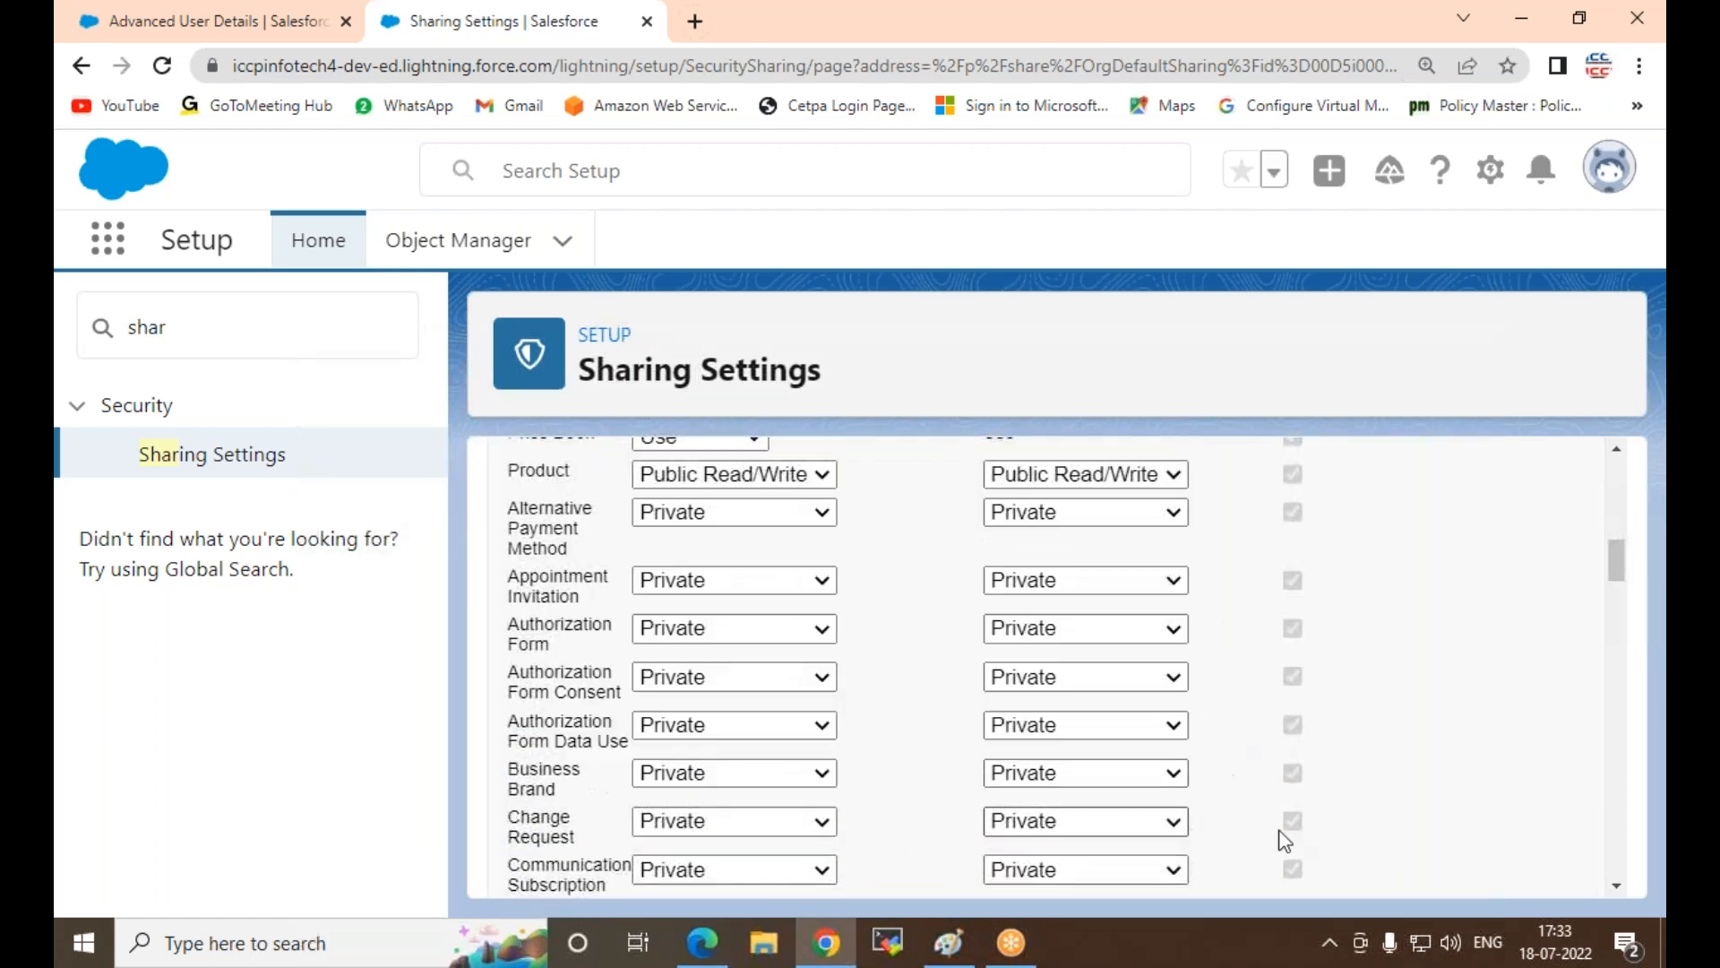
{"action": "scroll", "coordinate": [1111, 824], "scroll_direction": "down", "scroll_amount": 6}
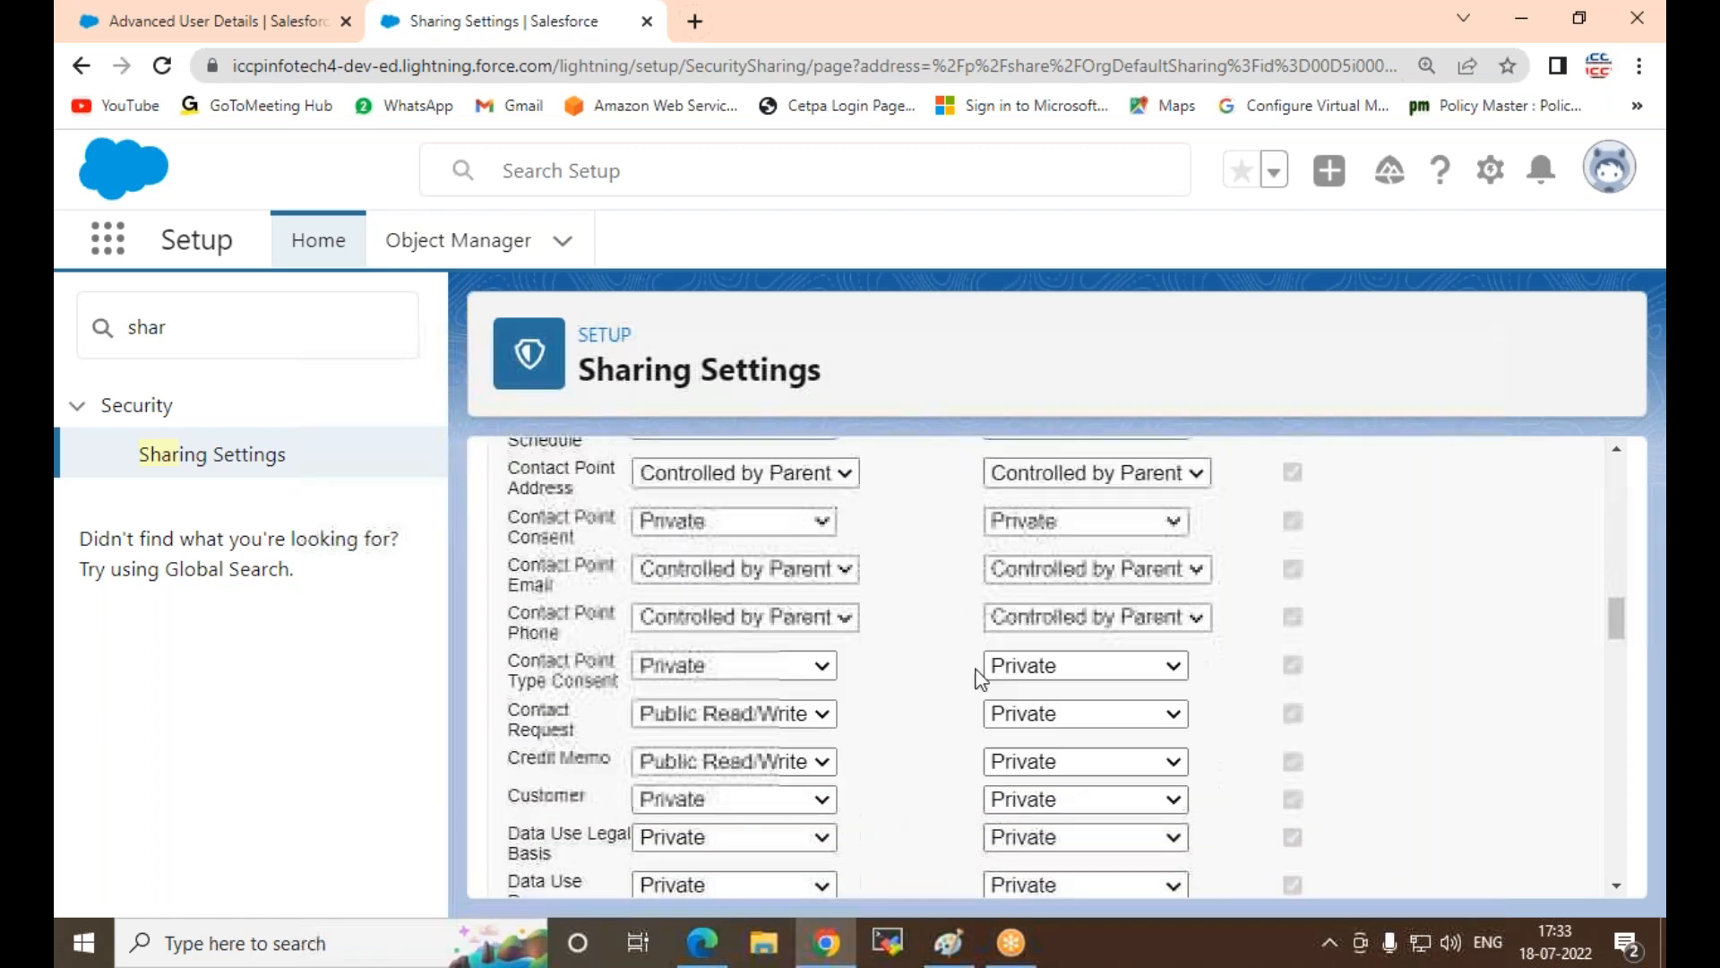
{"action": "scroll", "coordinate": [1046, 760], "scroll_direction": "down", "scroll_amount": 3}
{"action": "scroll", "coordinate": [1076, 739], "scroll_direction": "up", "scroll_amount": 3}
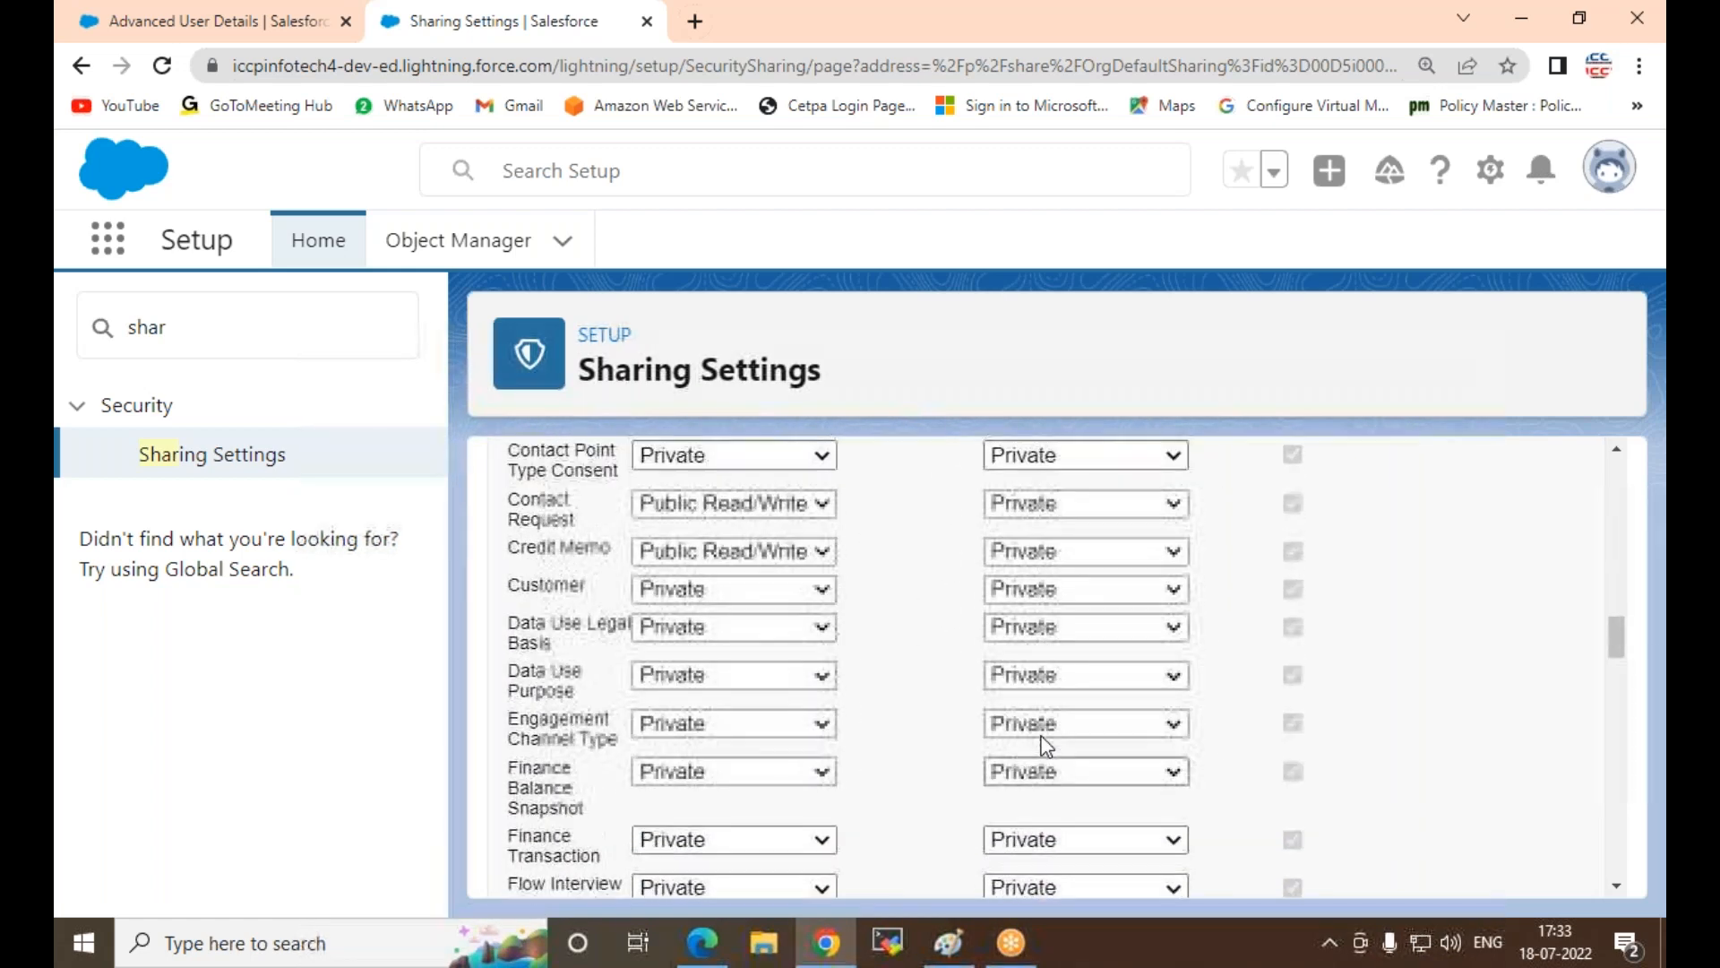
{"action": "scroll", "coordinate": [1001, 696], "scroll_direction": "up", "scroll_amount": 5}
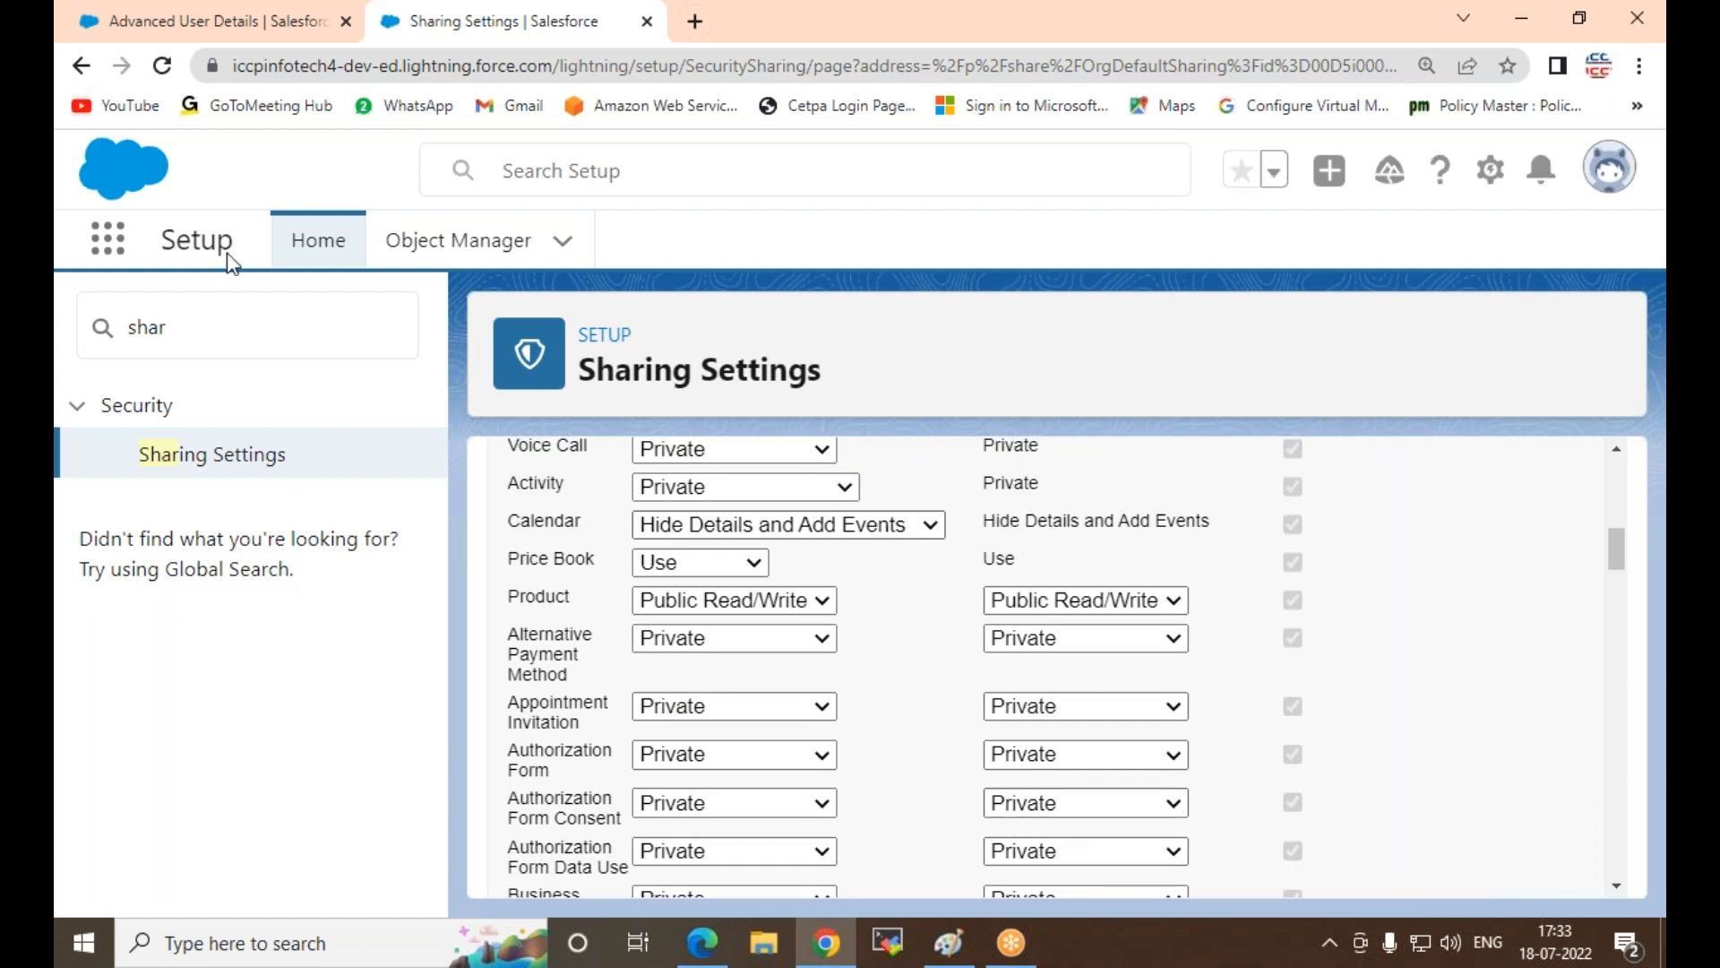
Clear Quick Find and open Users > Profiles filtered to names starting with M
{"action": "left_click", "coordinate": [224, 329]}
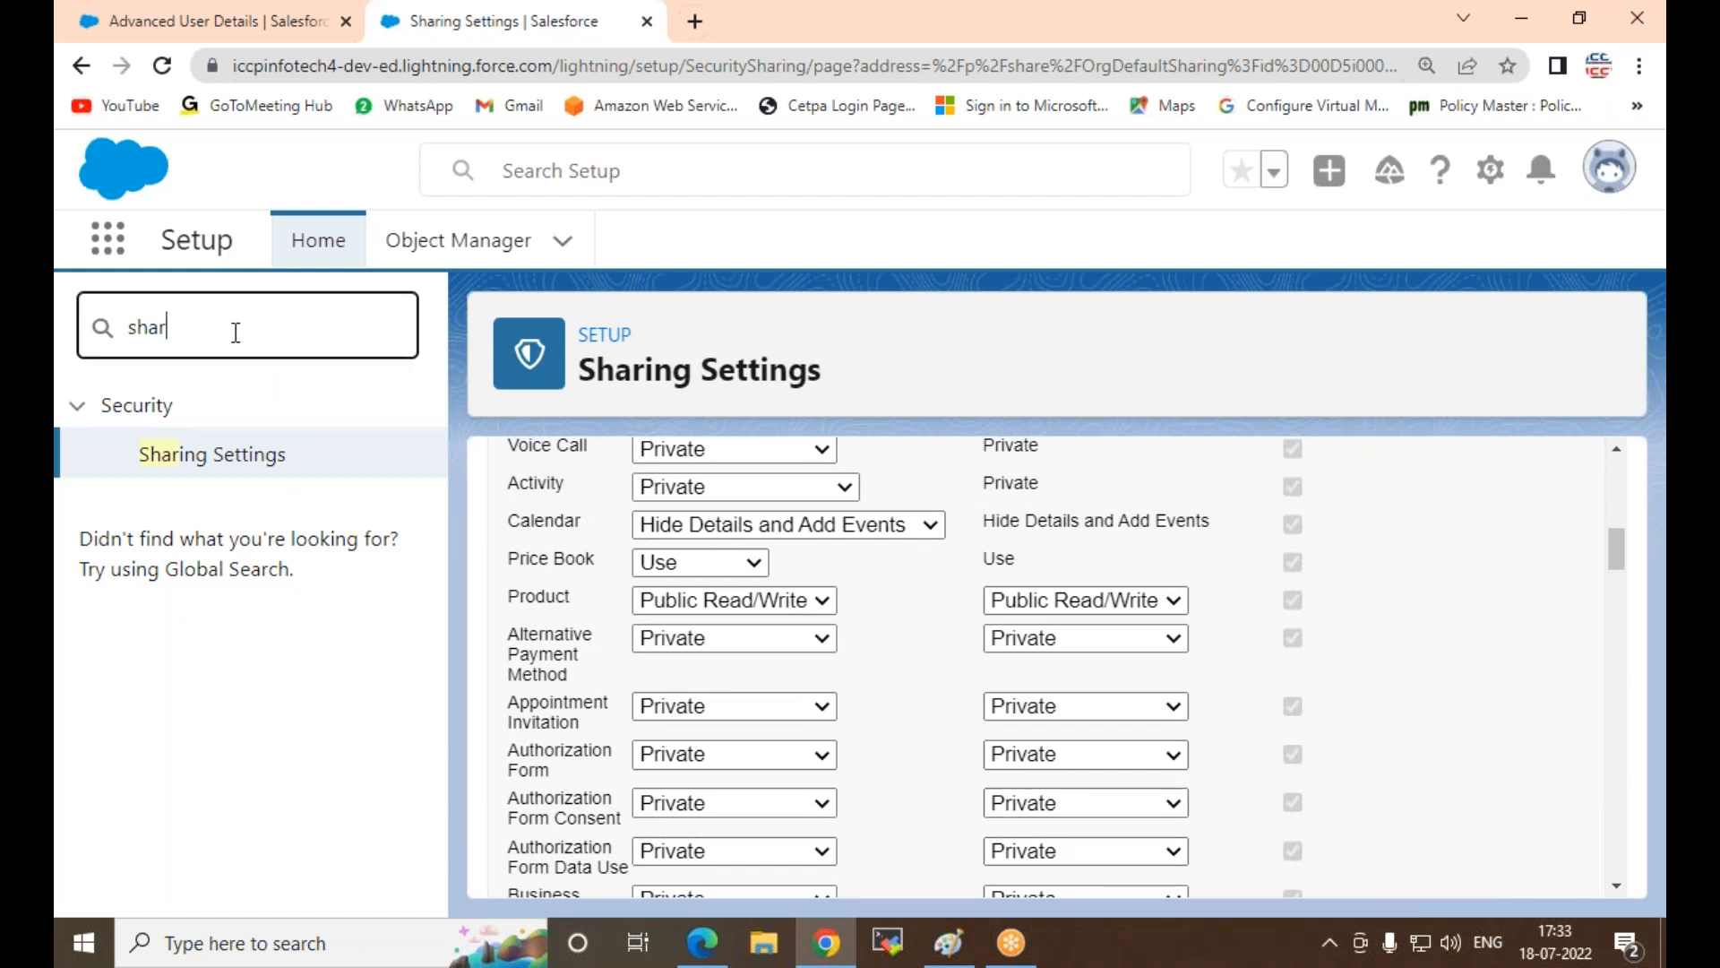
{"action": "key", "text": "BackSpace"}
{"action": "key", "text": "BackSpace"}
{"action": "key", "text": "BackSpace"}
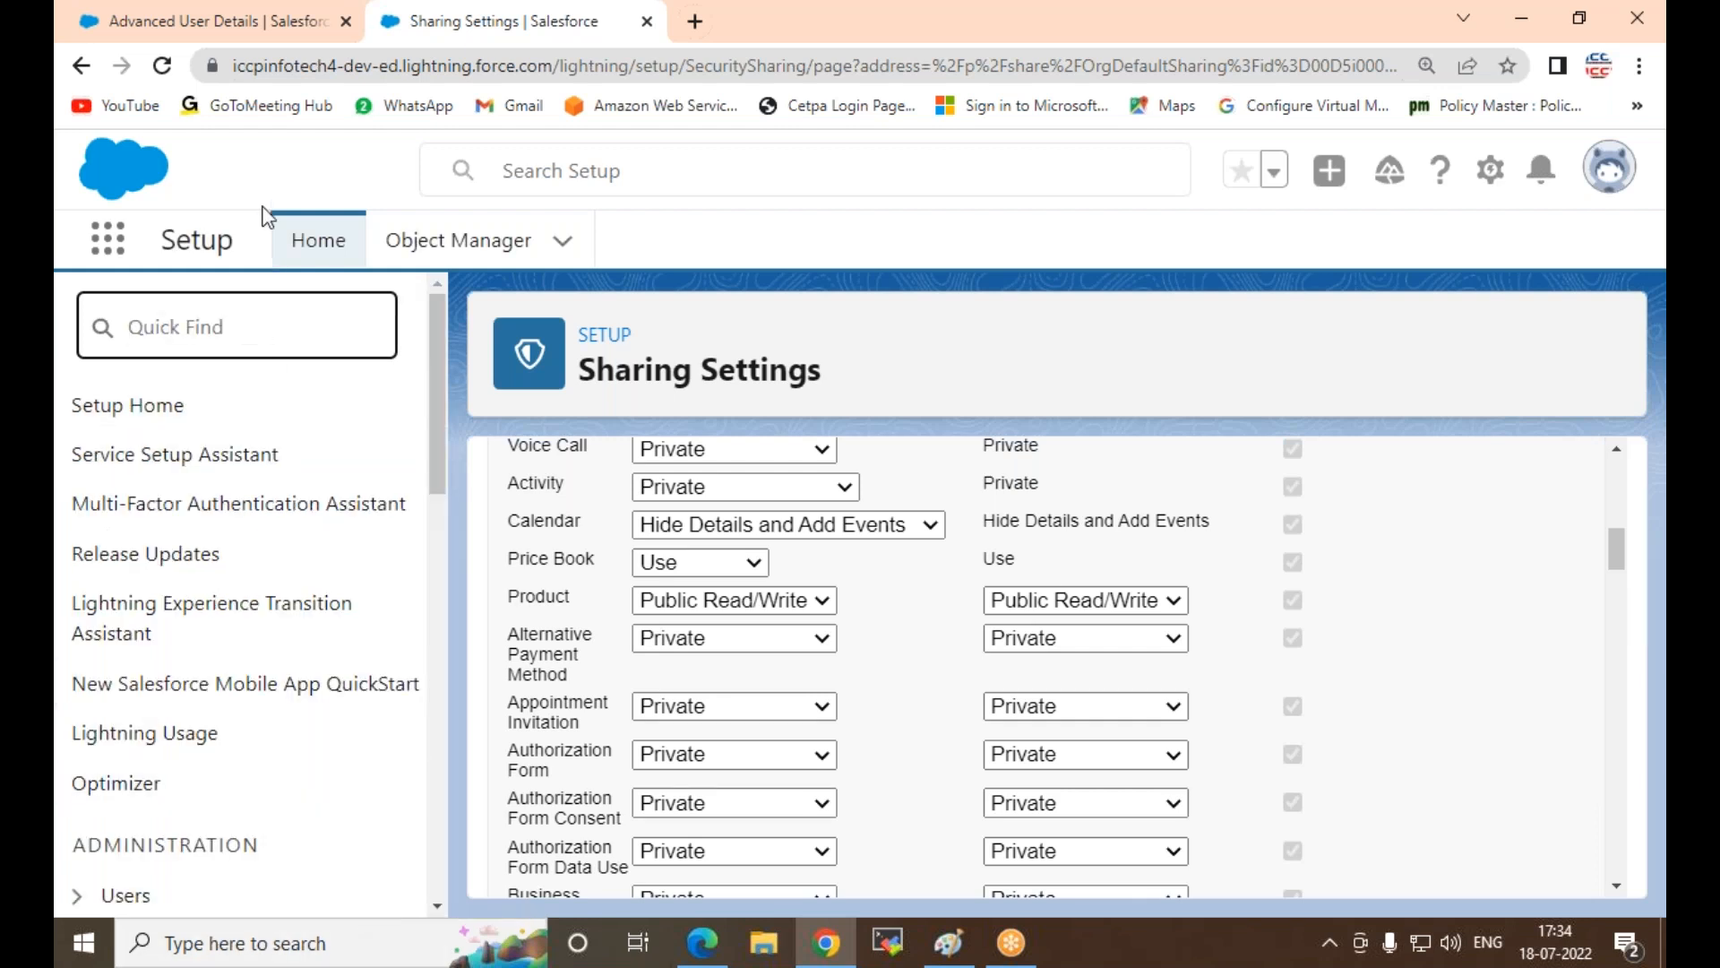
{"action": "scroll", "coordinate": [152, 824], "scroll_direction": "down", "scroll_amount": 1}
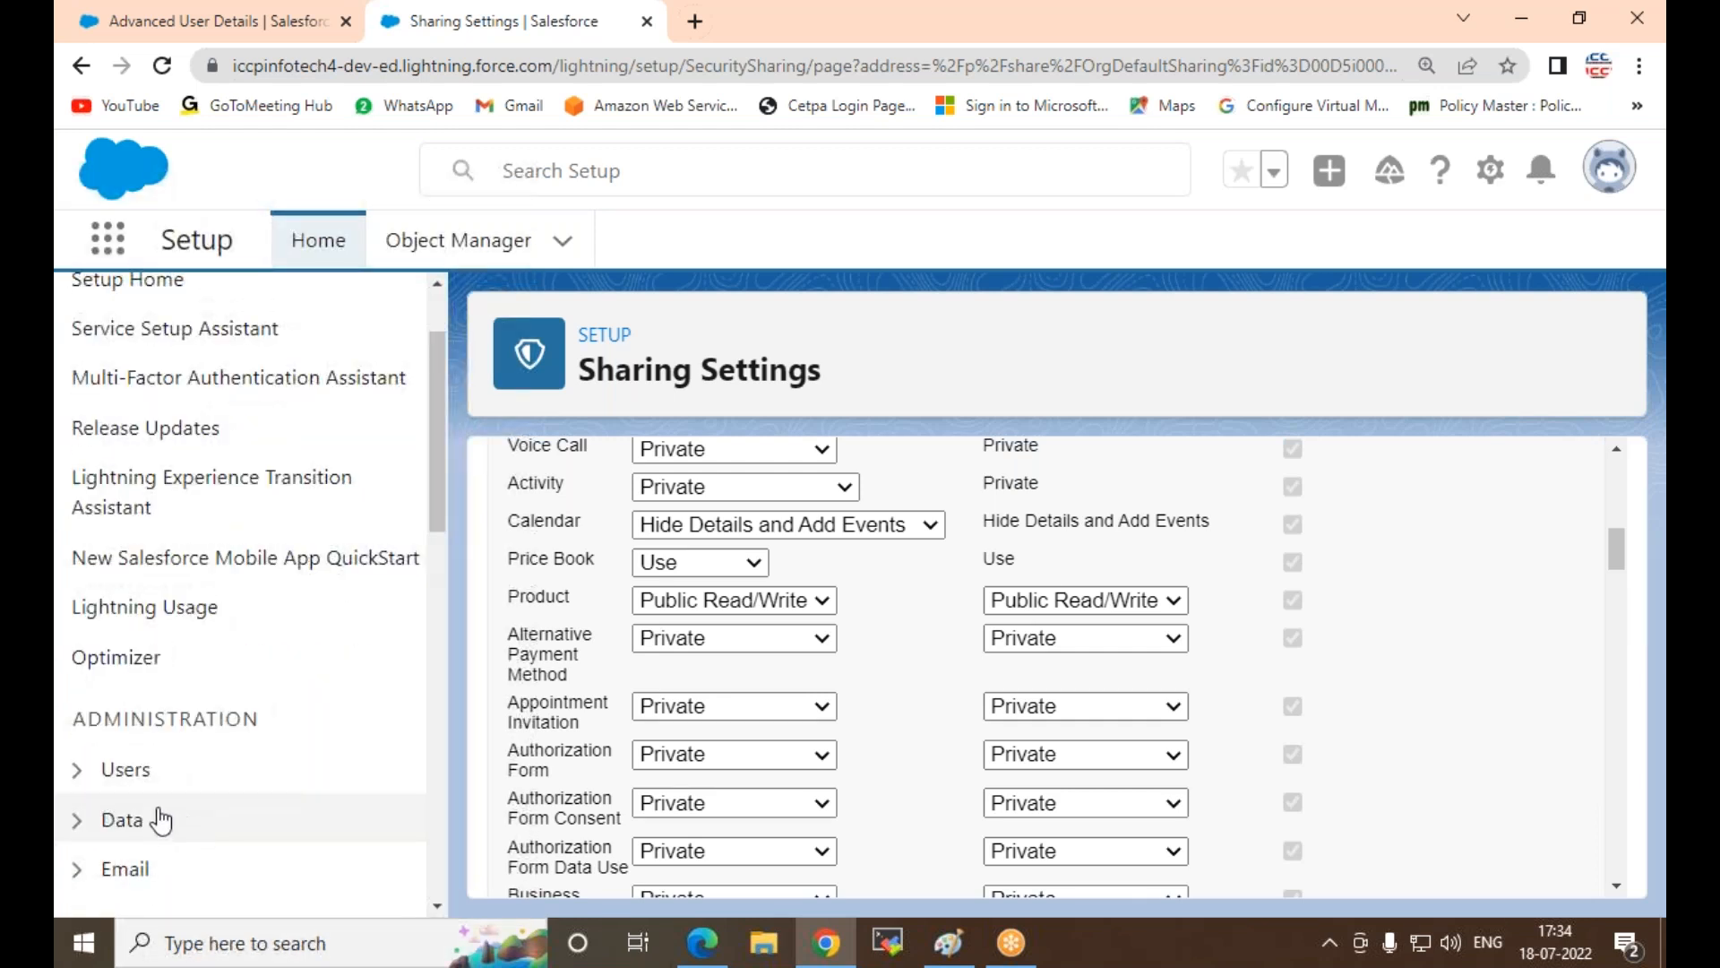
{"action": "left_click", "coordinate": [125, 770]}
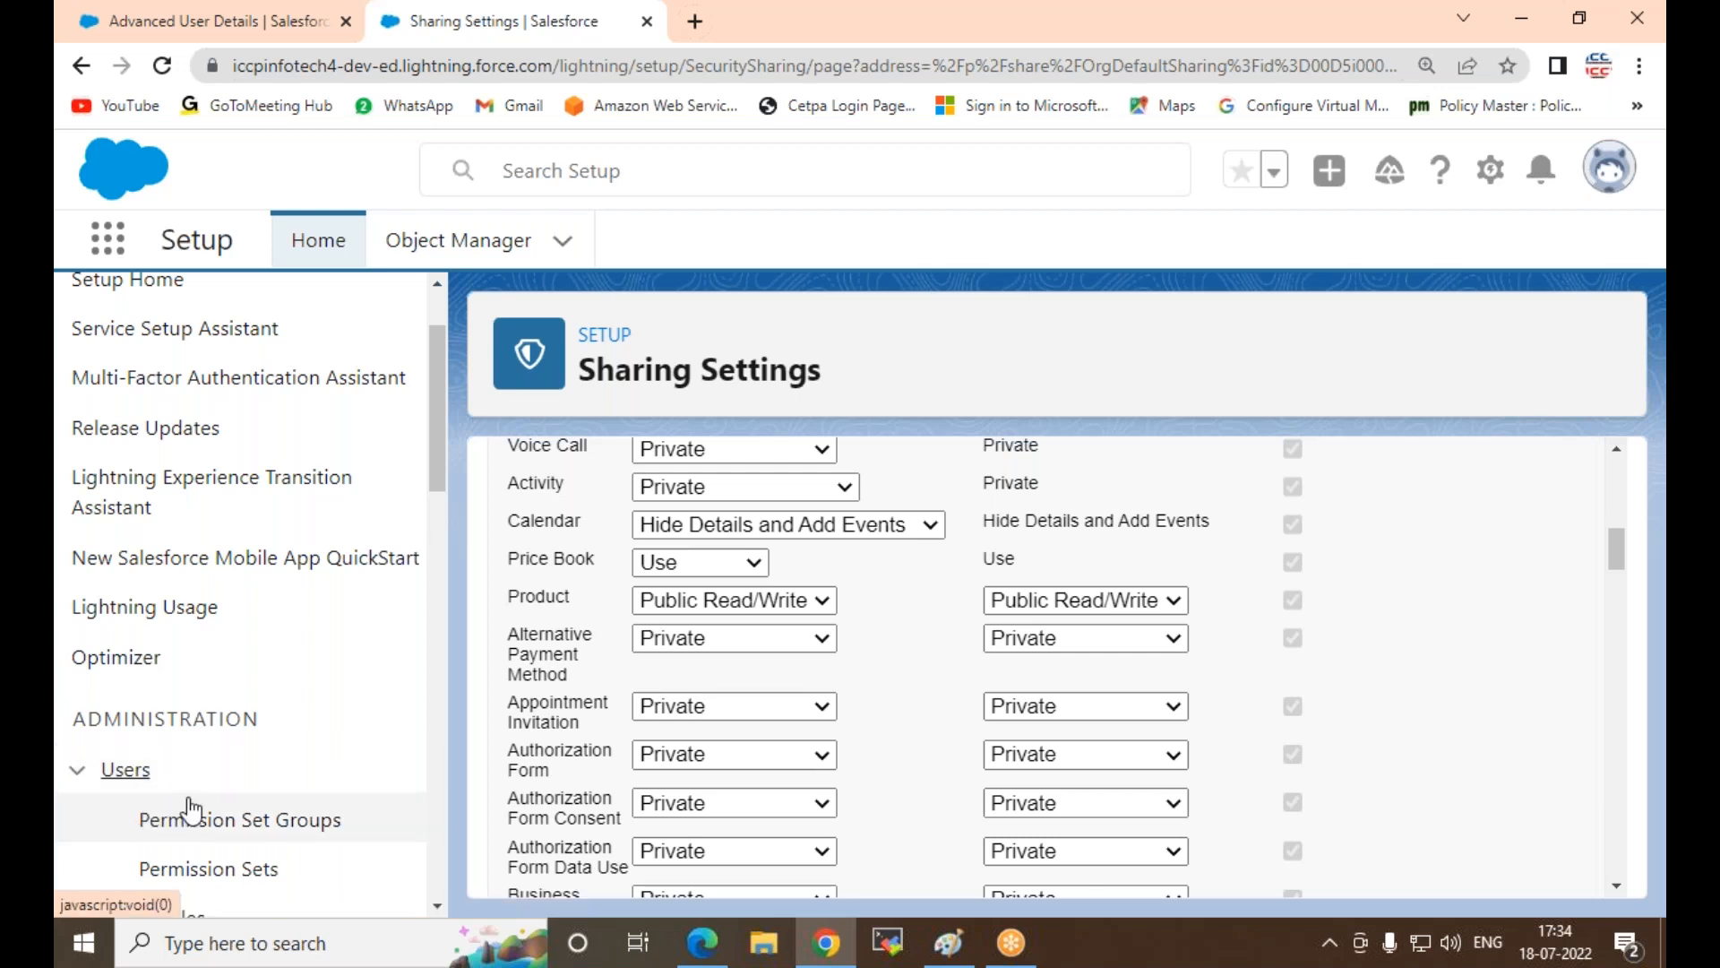
{"action": "scroll", "coordinate": [206, 802], "scroll_direction": "down", "scroll_amount": 3}
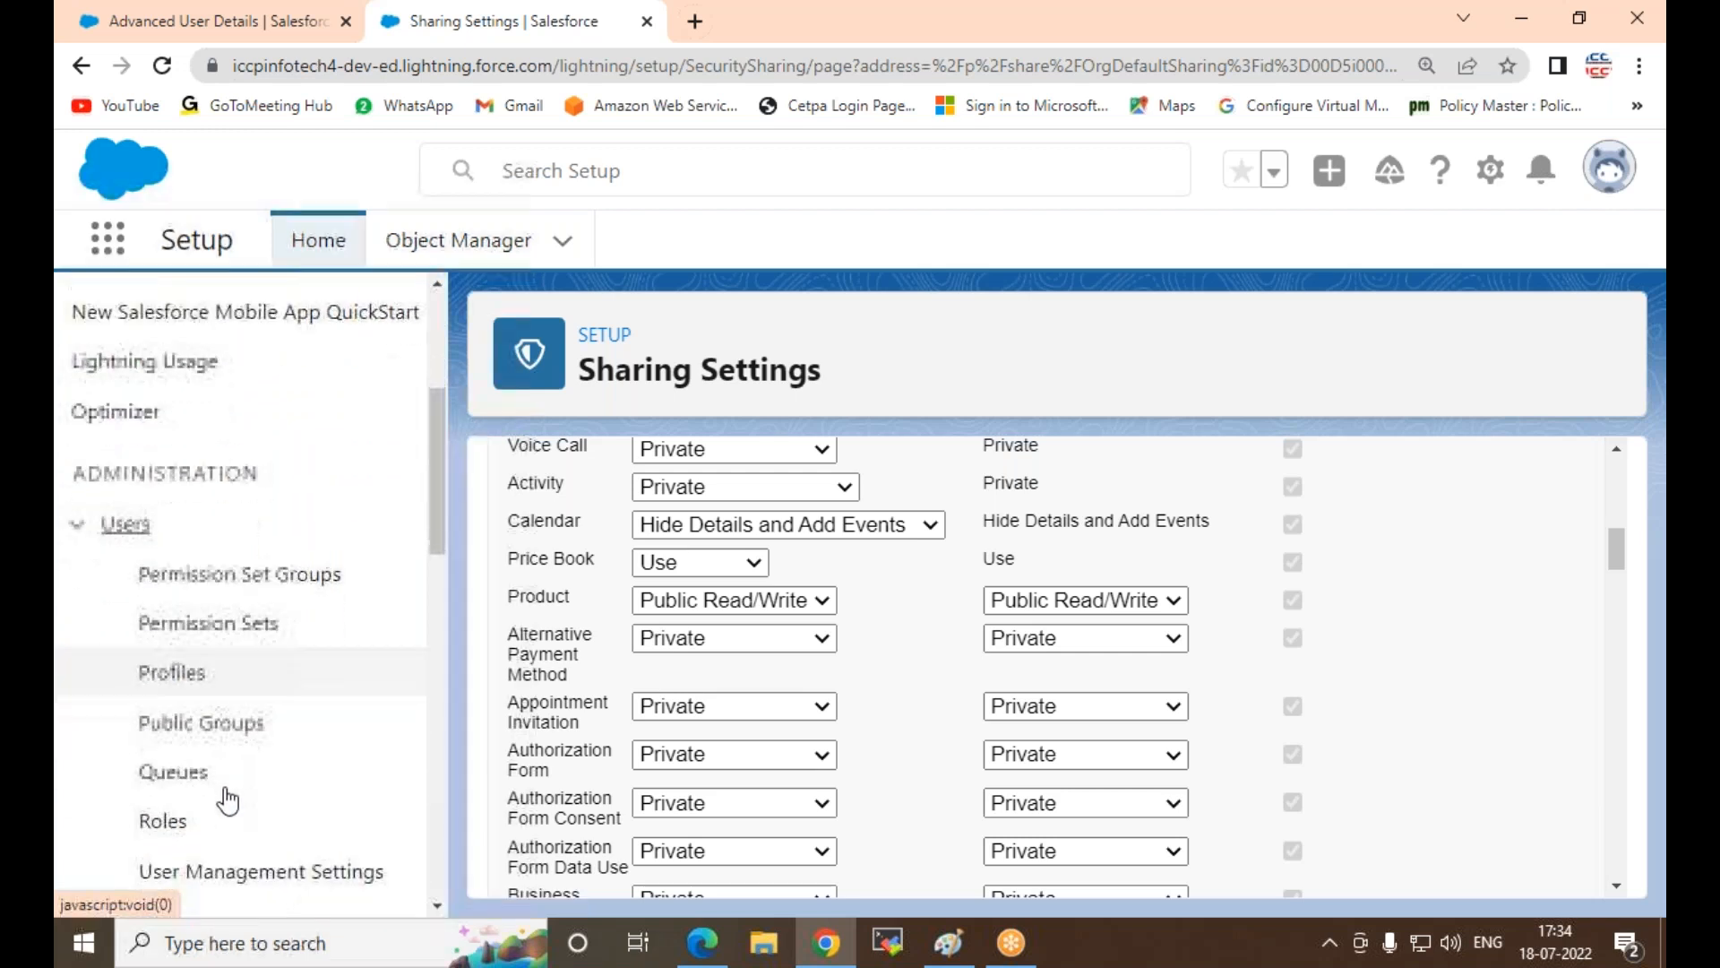
{"action": "left_click", "coordinate": [180, 683]}
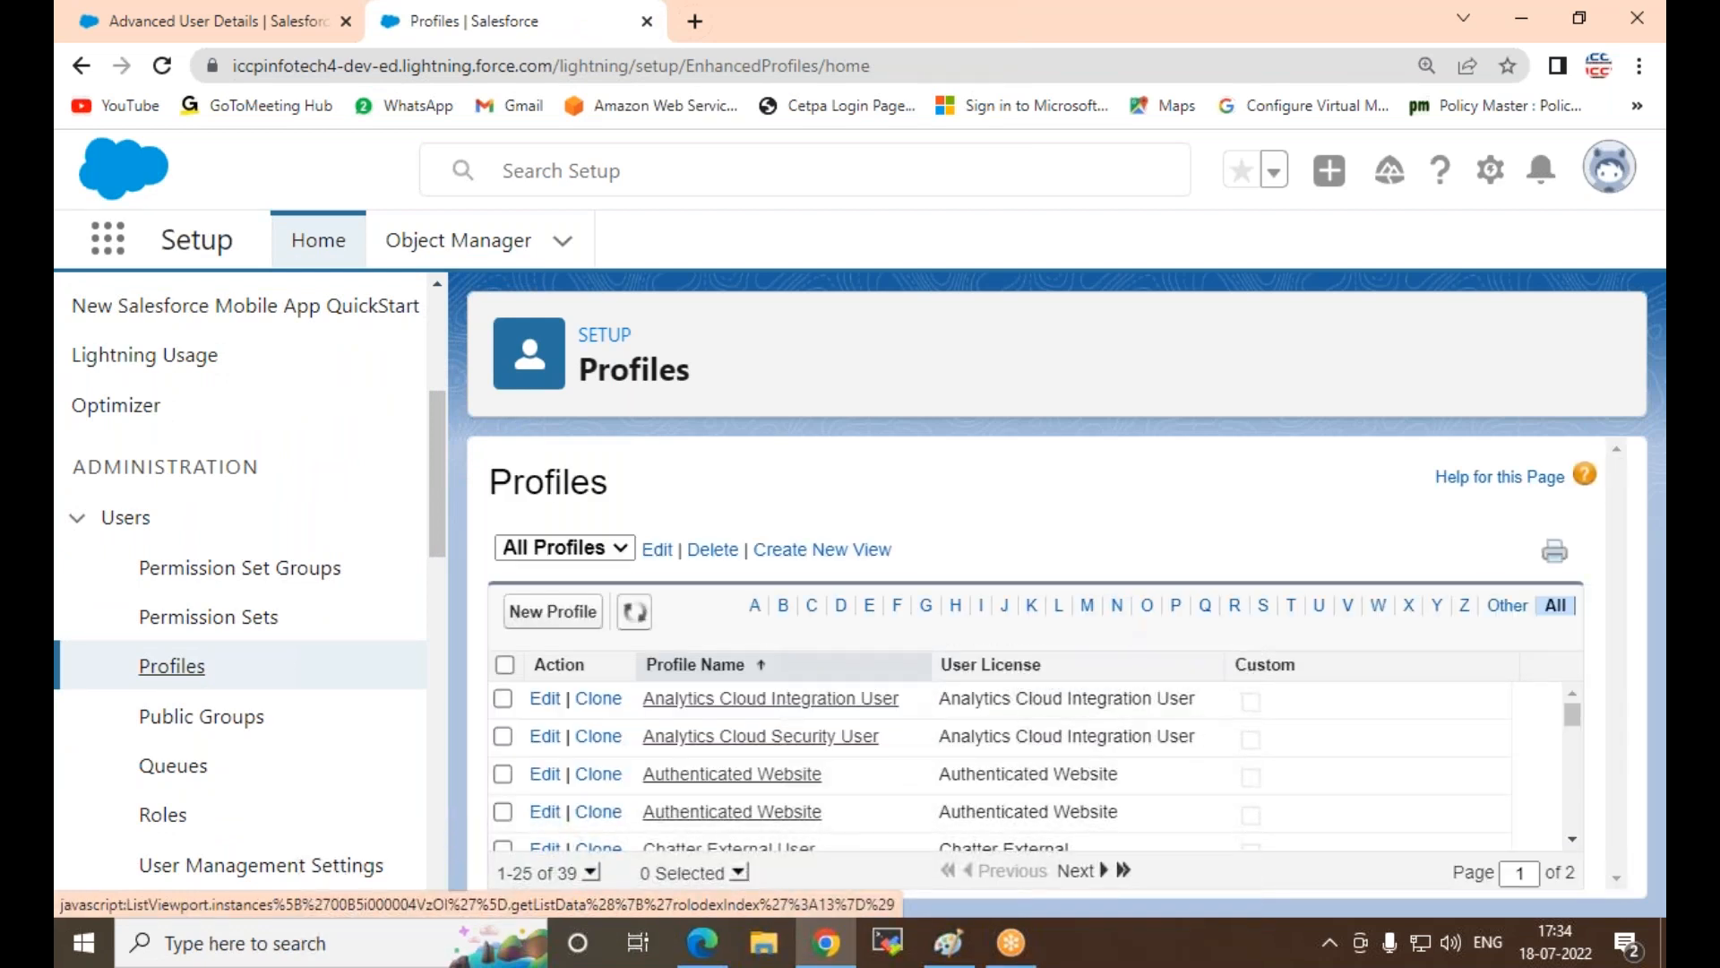
{"action": "left_click", "coordinate": [1088, 607]}
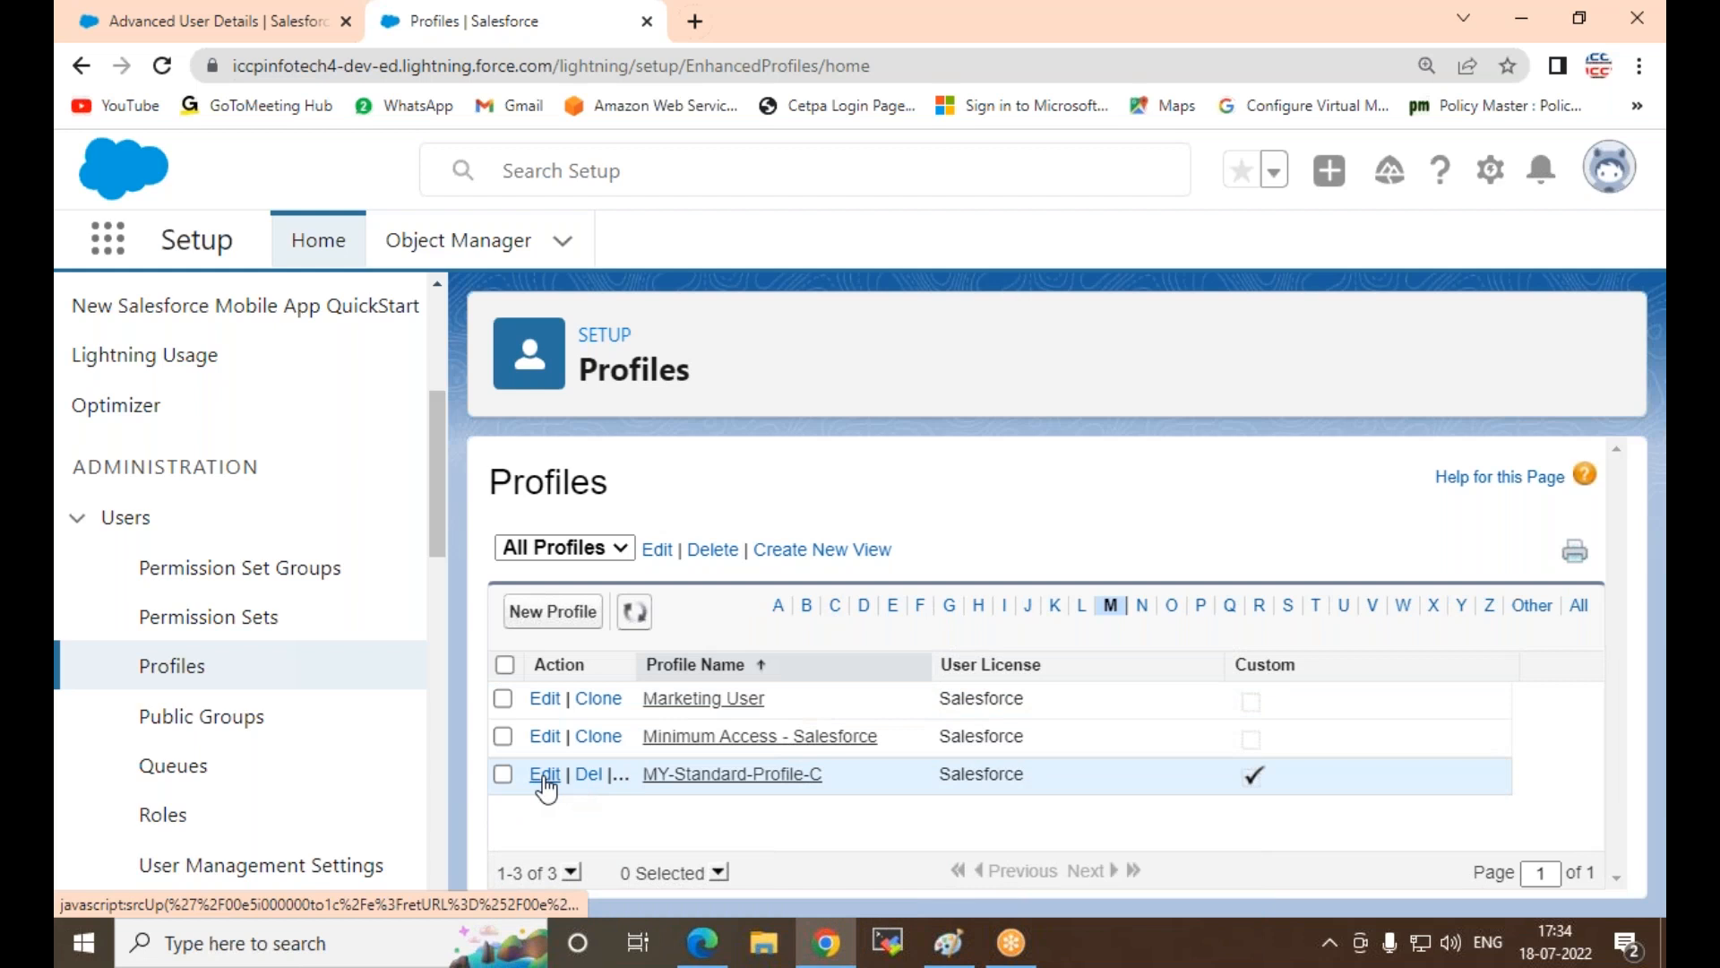
Open MY-Standard-Profile-C's edit page, leave without saving, and filter profiles by C
{"action": "left_click", "coordinate": [544, 775]}
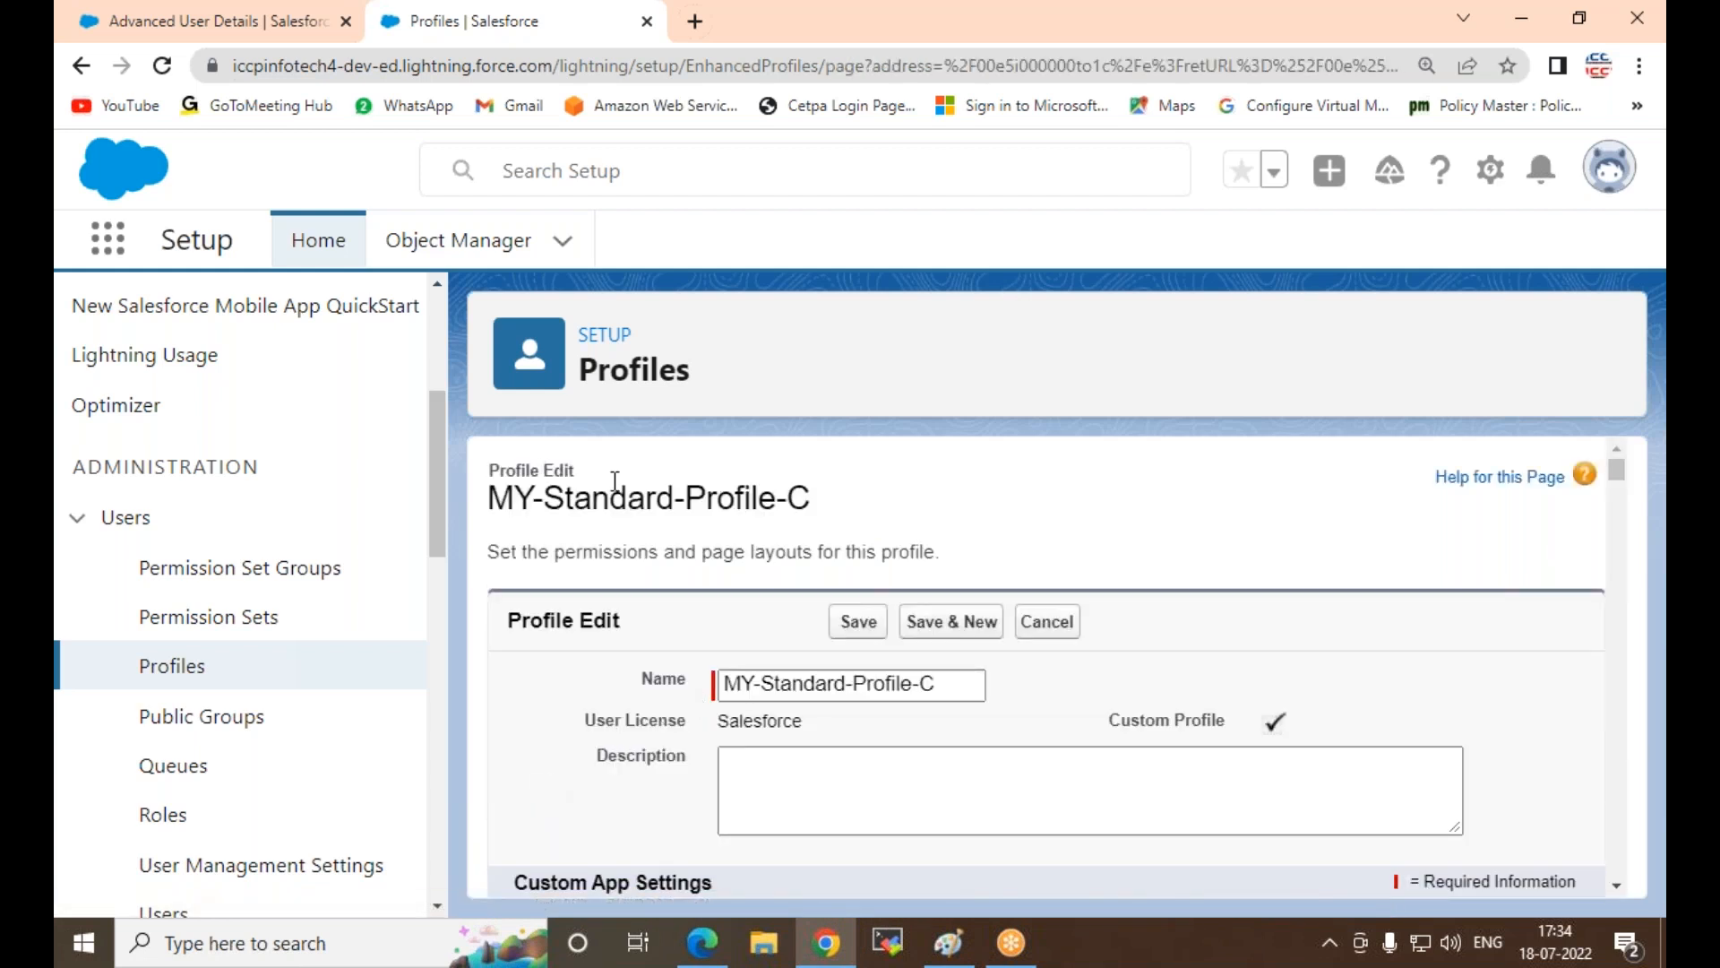
{"action": "scroll", "coordinate": [1026, 638], "scroll_direction": "down", "scroll_amount": 5}
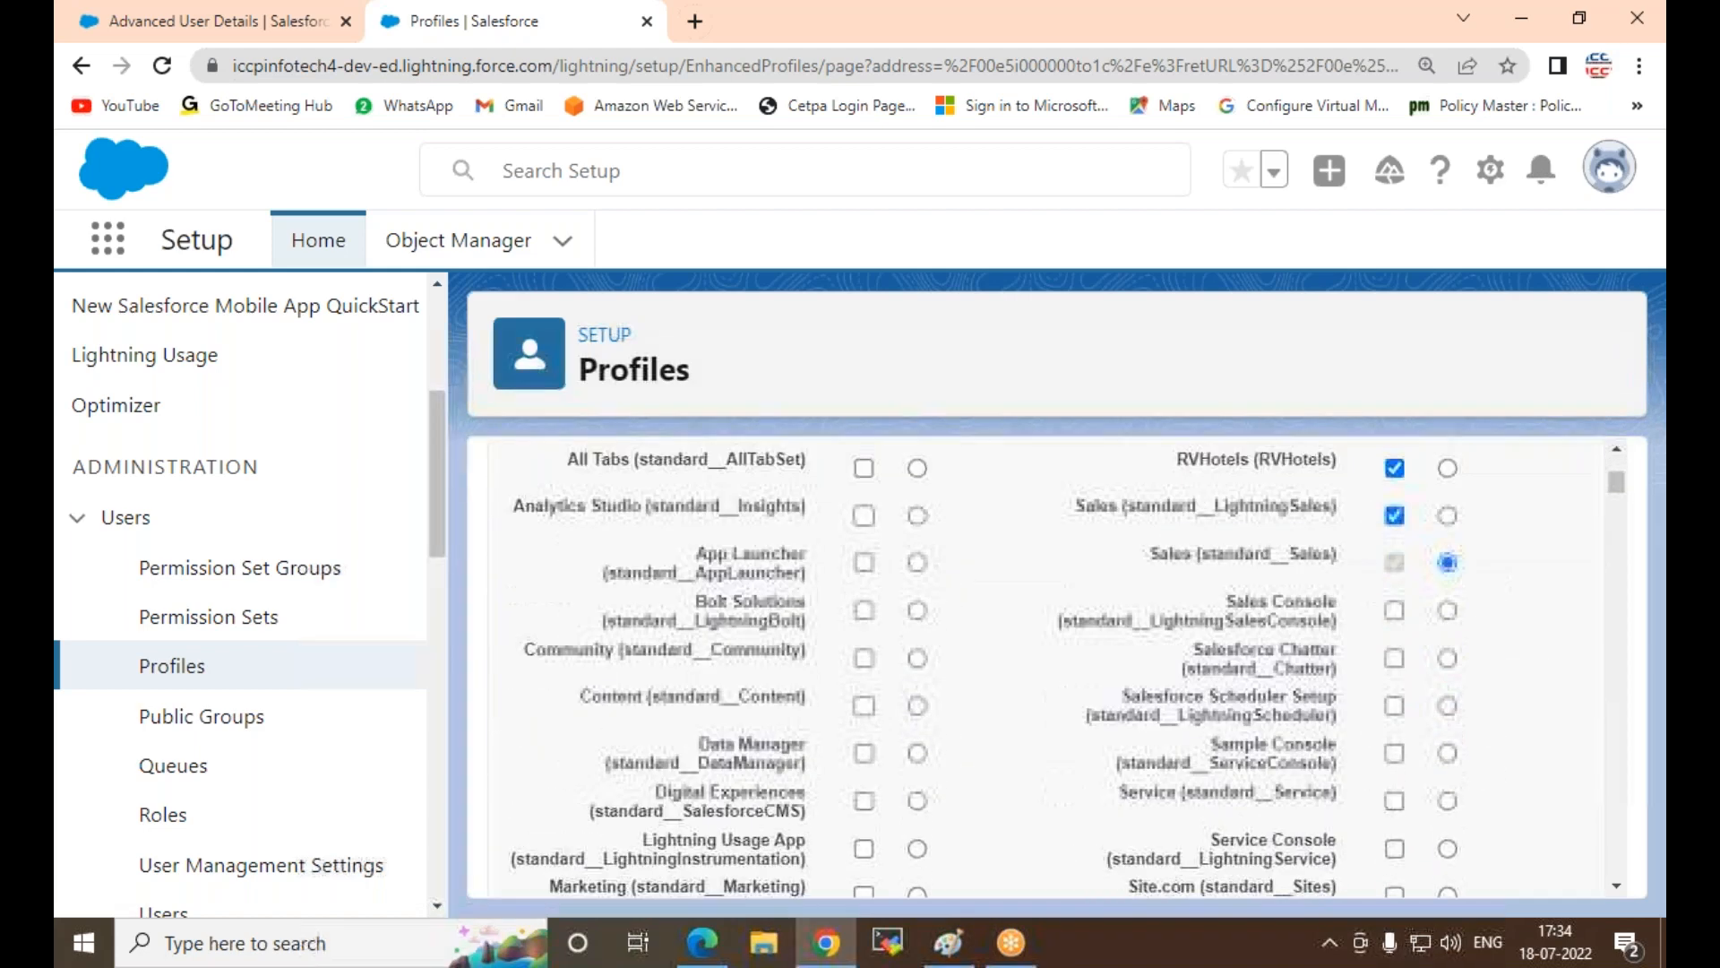
{"action": "scroll", "coordinate": [1025, 638], "scroll_direction": "up", "scroll_amount": 5}
{"action": "left_click", "coordinate": [80, 65]}
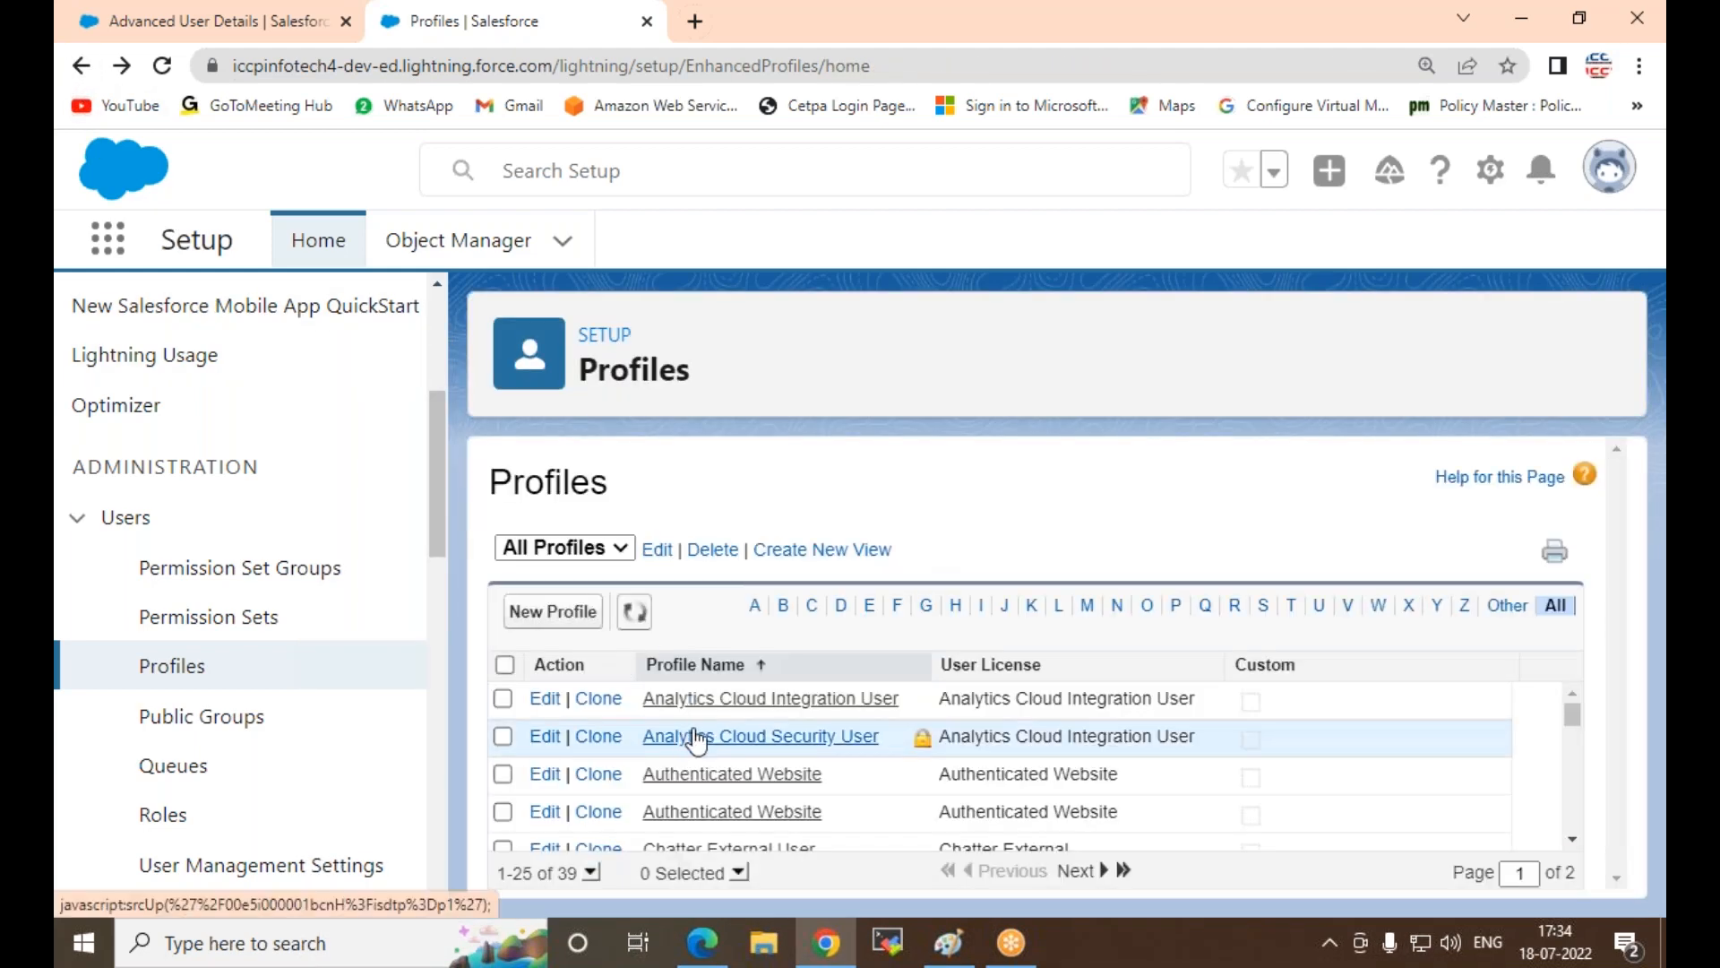
{"action": "scroll", "coordinate": [697, 740], "scroll_direction": "down", "scroll_amount": 2}
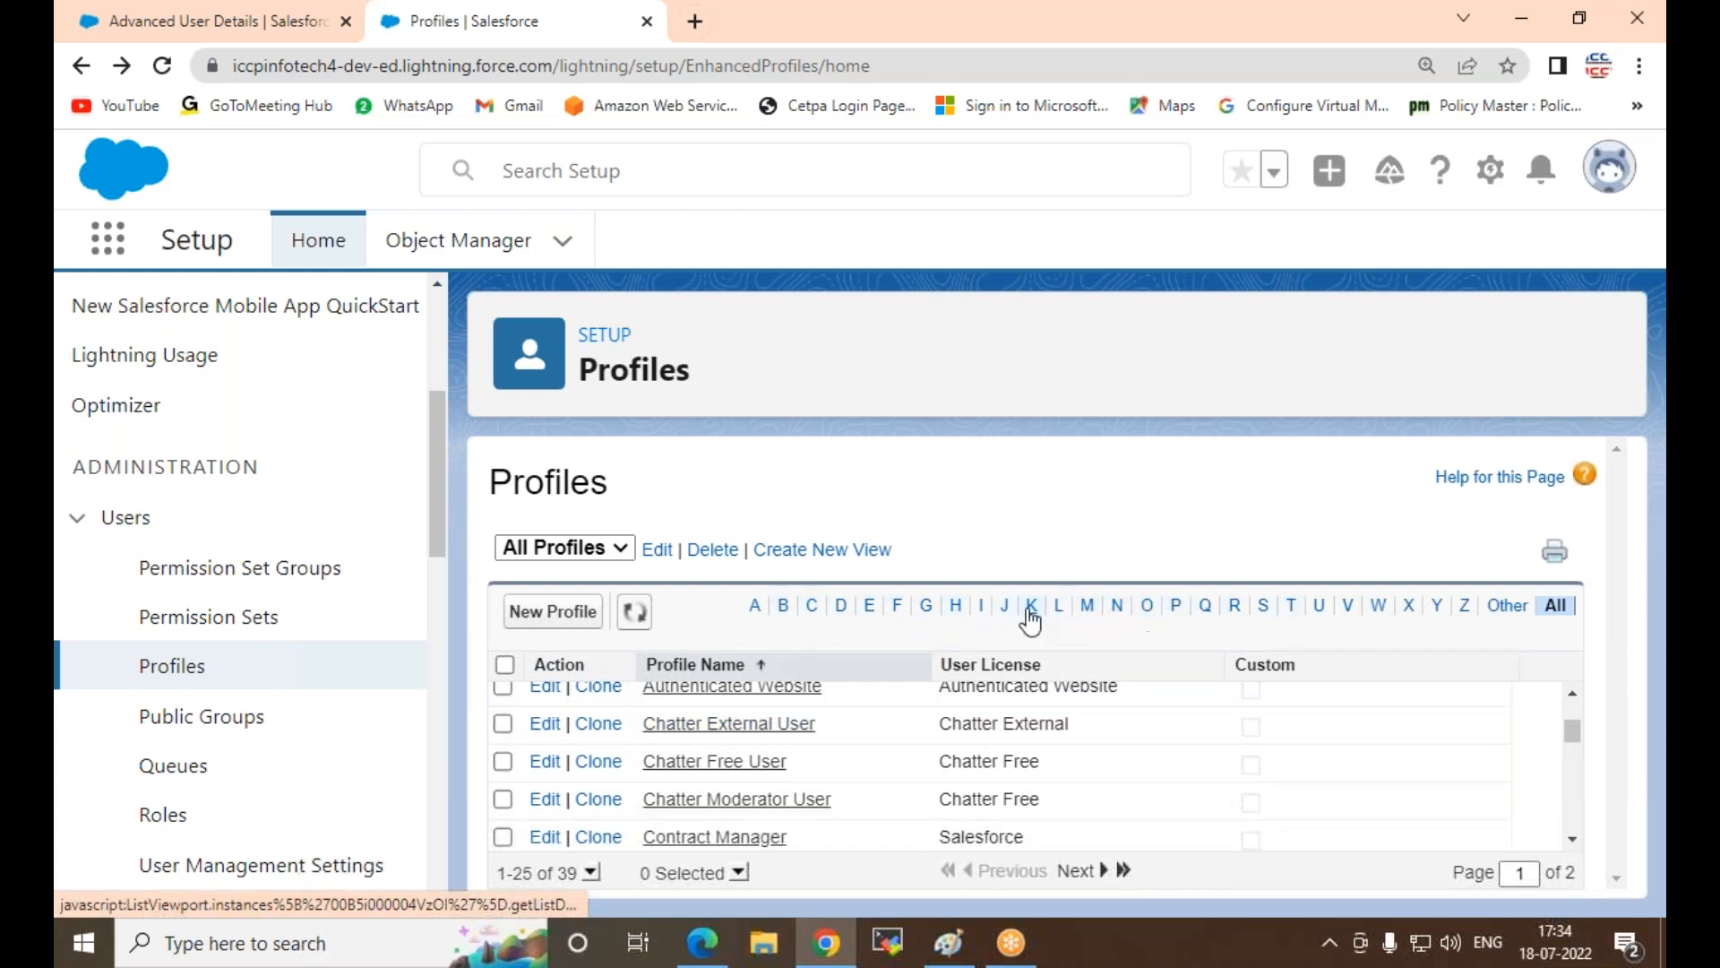
{"action": "left_click", "coordinate": [813, 607]}
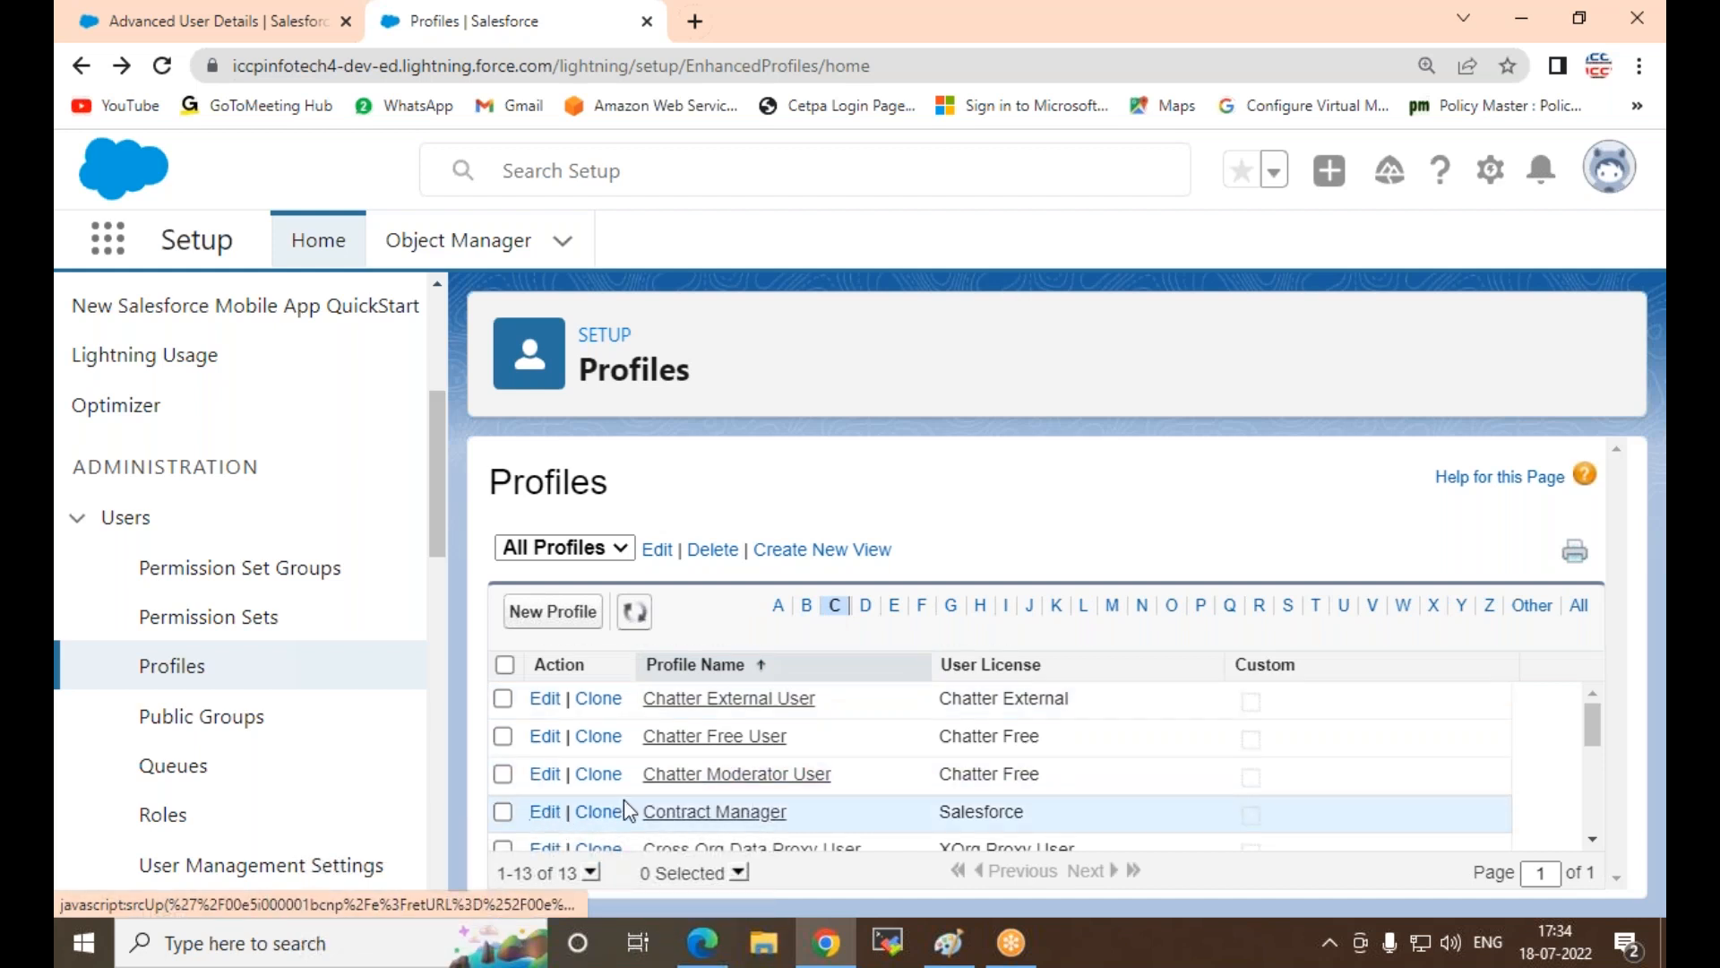
{"action": "scroll", "coordinate": [624, 799], "scroll_direction": "down", "scroll_amount": 2}
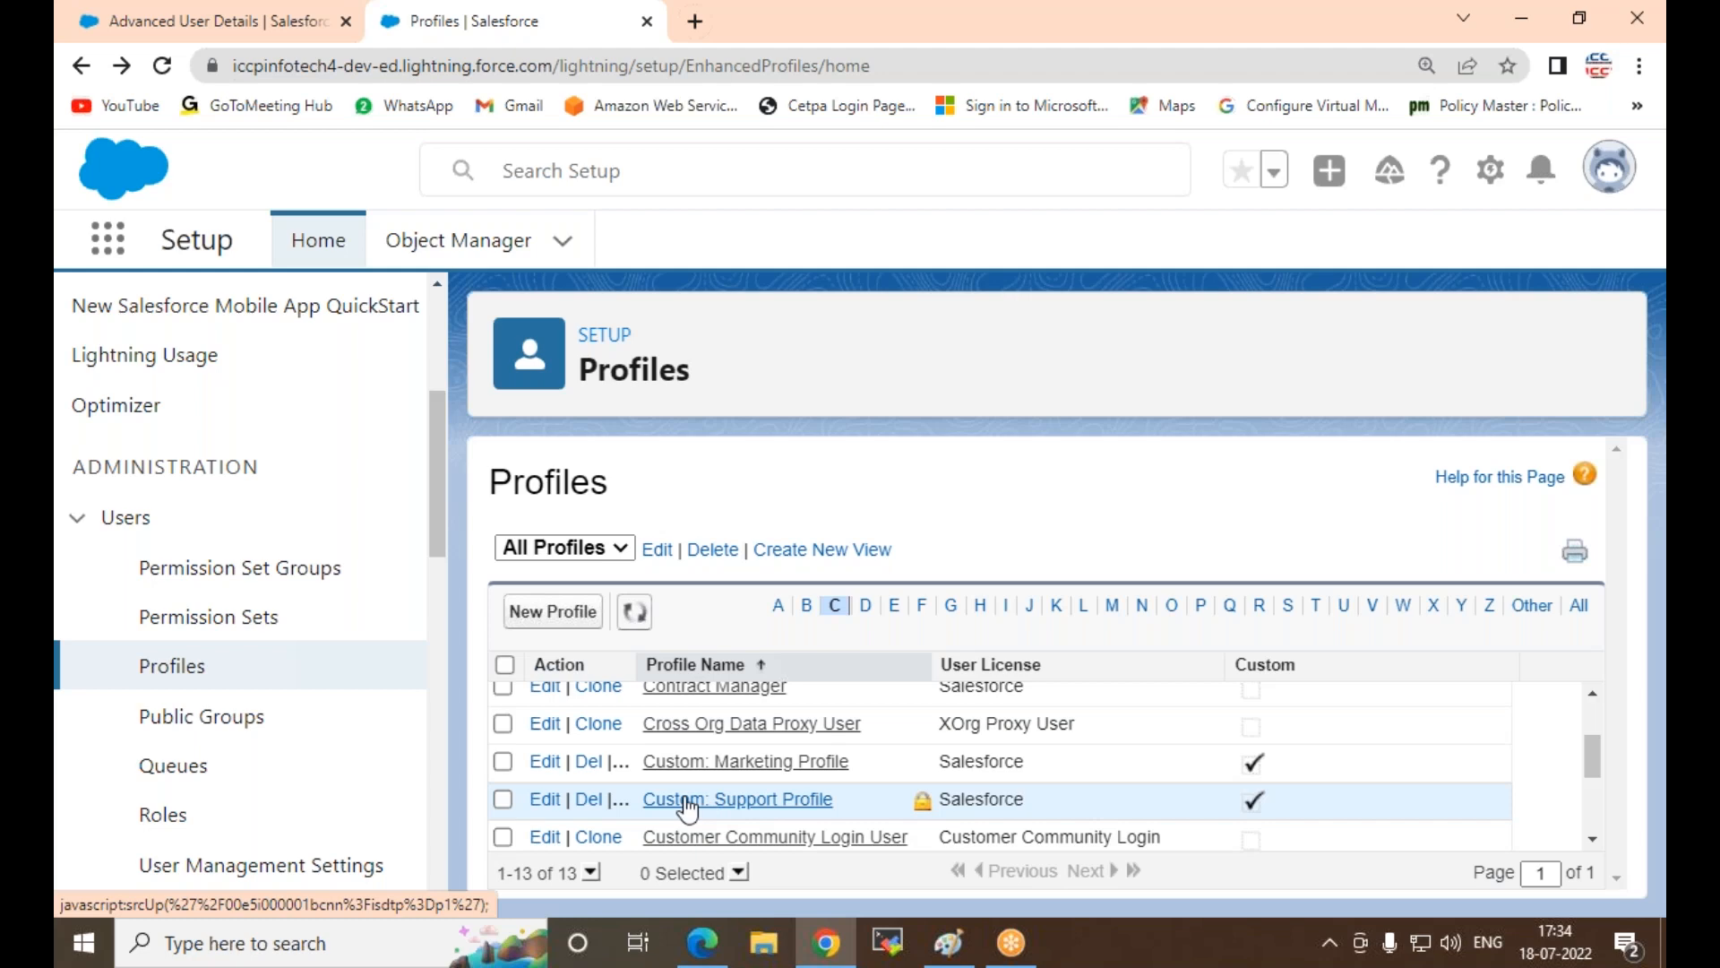
Open the Custom: Support Profile and start a new Login IP Range
{"action": "left_click", "coordinate": [680, 800]}
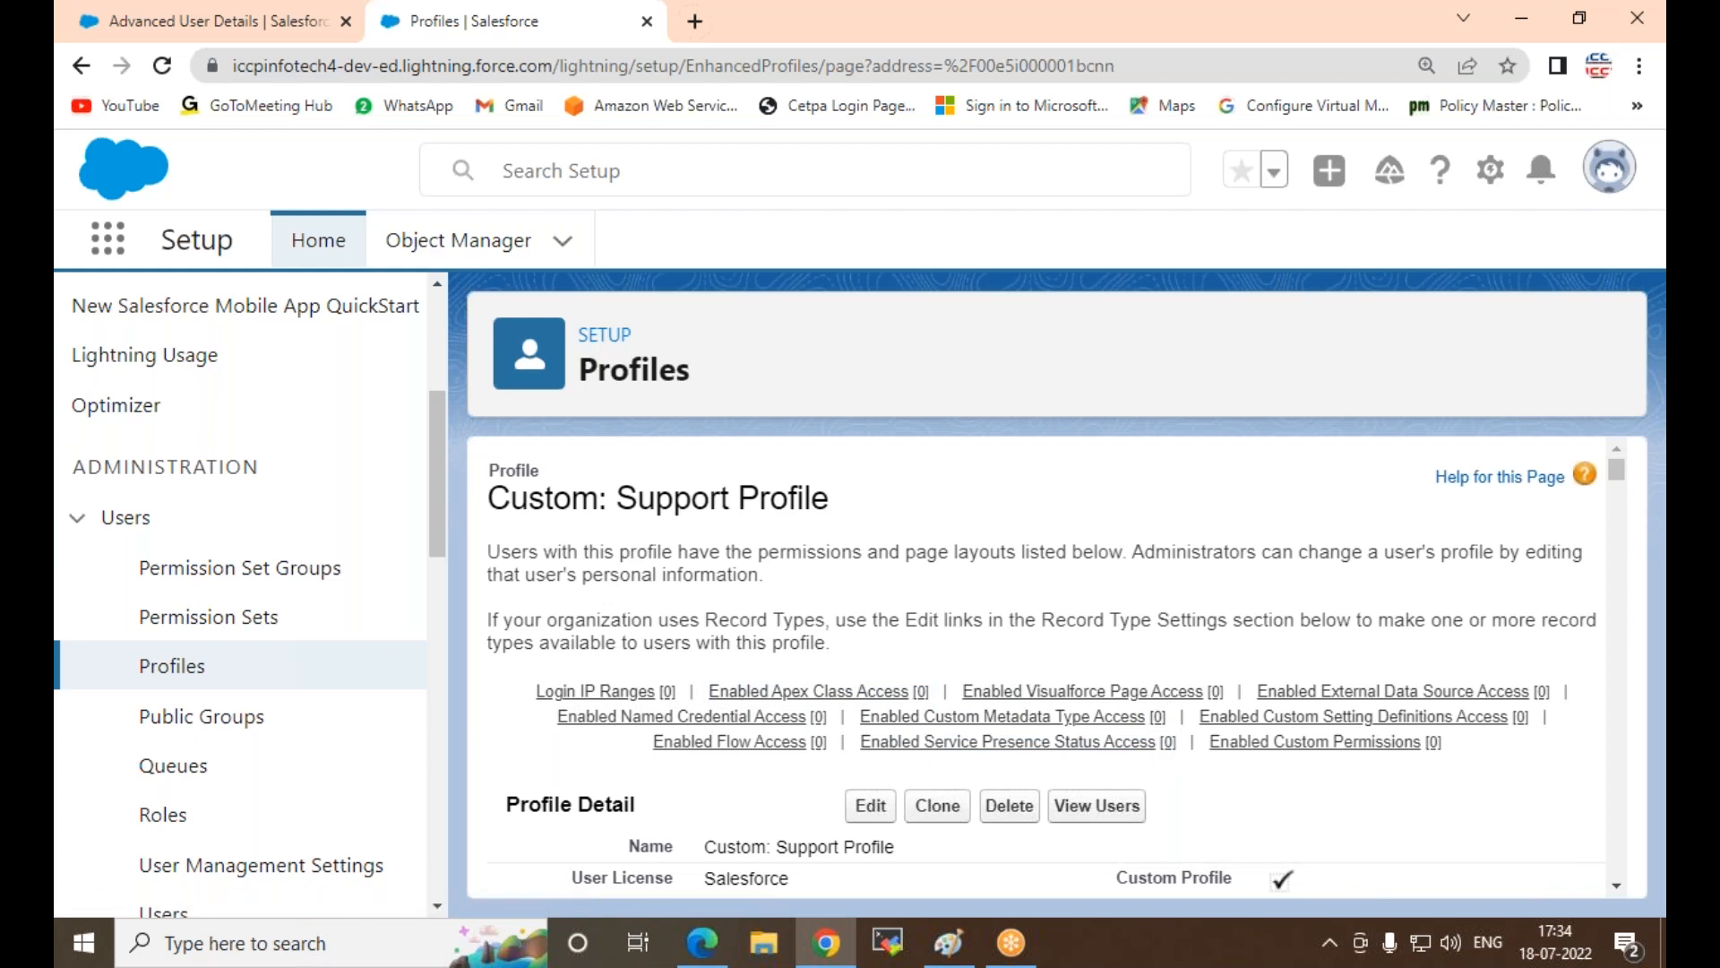
{"action": "mouse_move", "coordinate": [615, 699]}
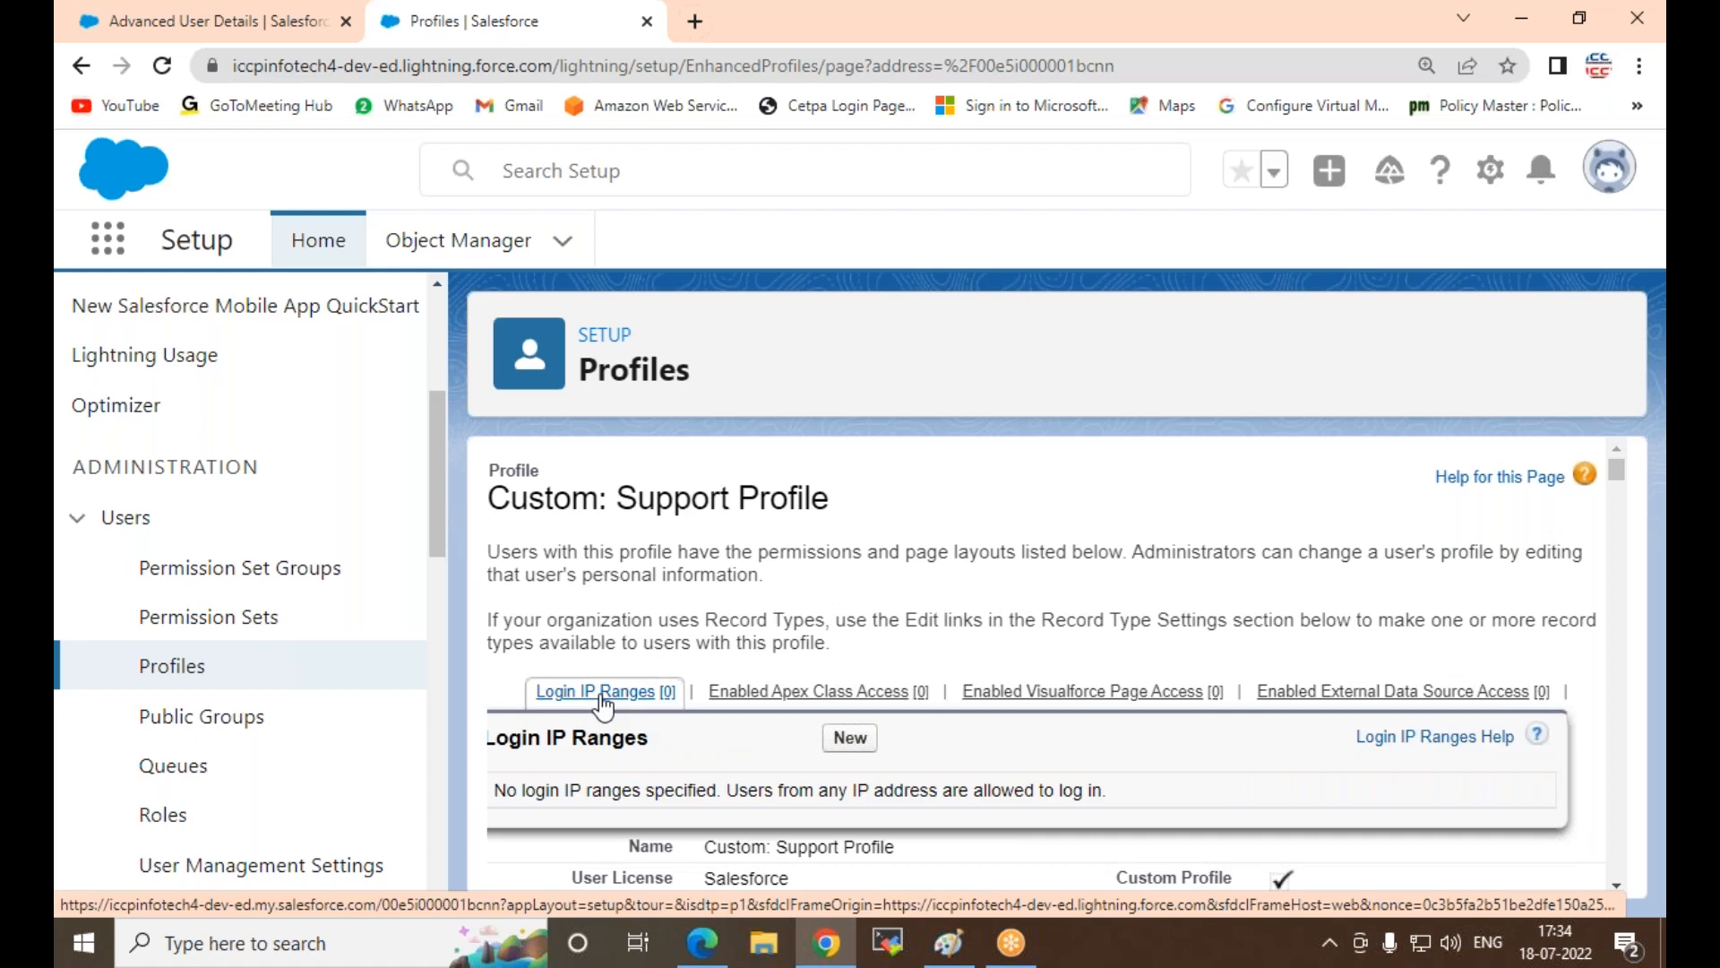
{"action": "left_click", "coordinate": [603, 700]}
{"action": "scroll", "coordinate": [887, 565], "scroll_direction": "up", "scroll_amount": 6}
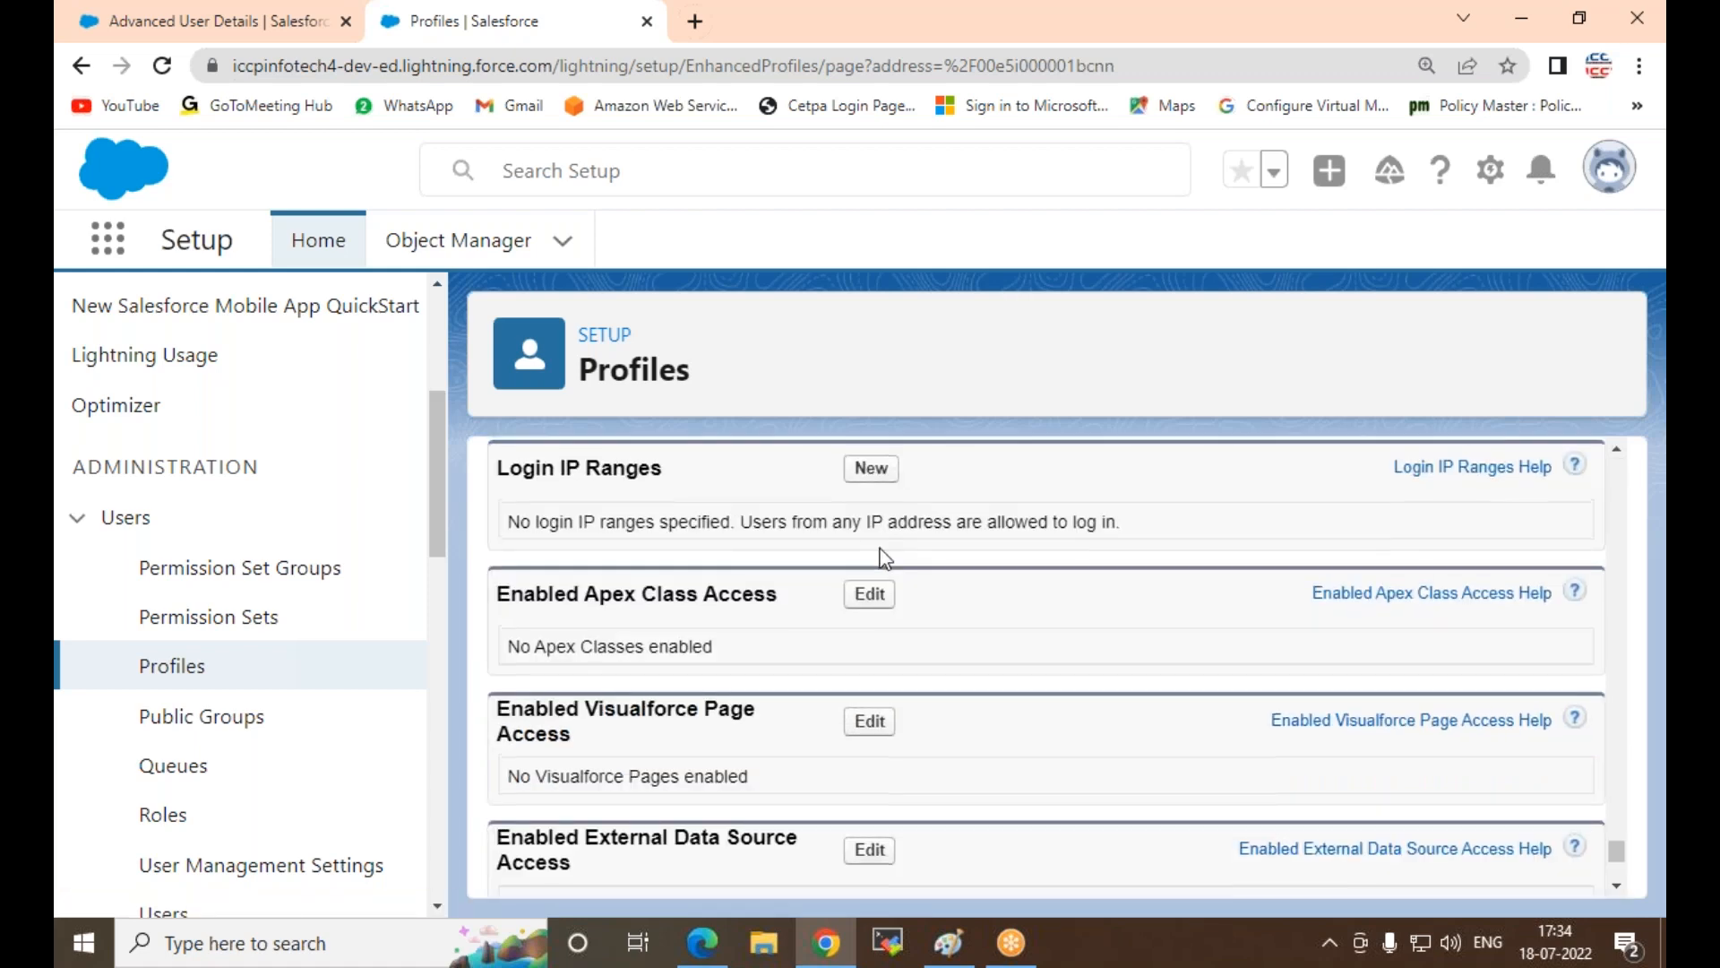
{"action": "scroll", "coordinate": [901, 586], "scroll_direction": "up", "scroll_amount": 10}
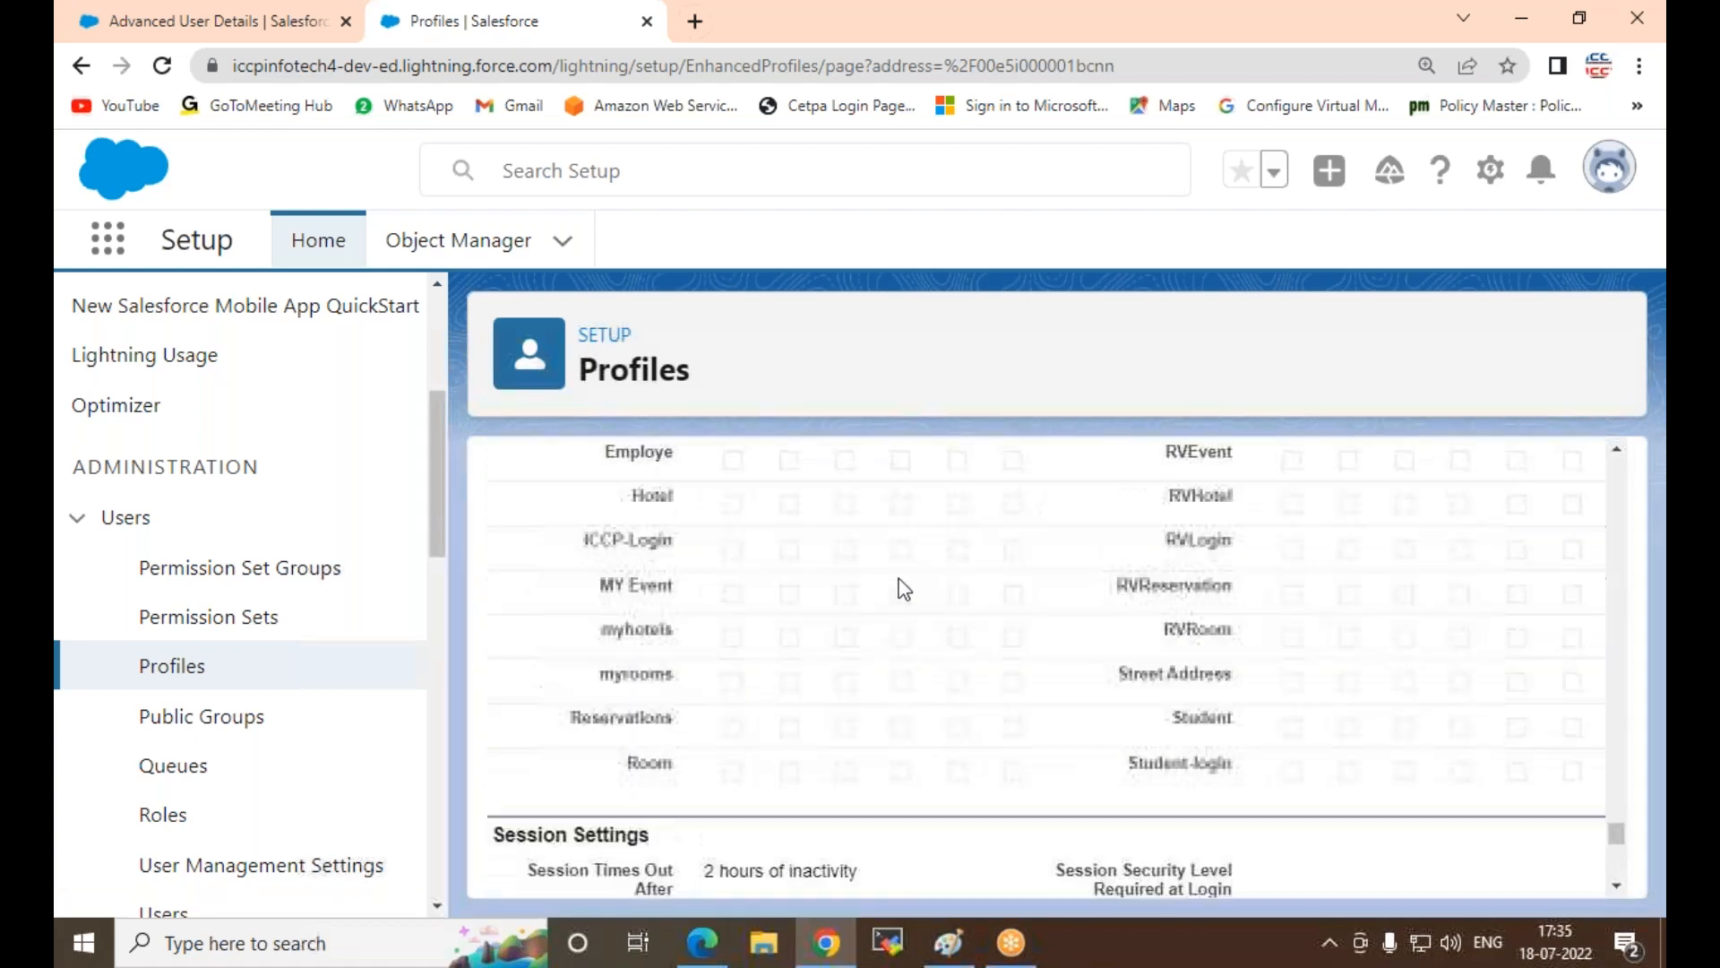
{"action": "scroll", "coordinate": [903, 591], "scroll_direction": "up", "scroll_amount": 10}
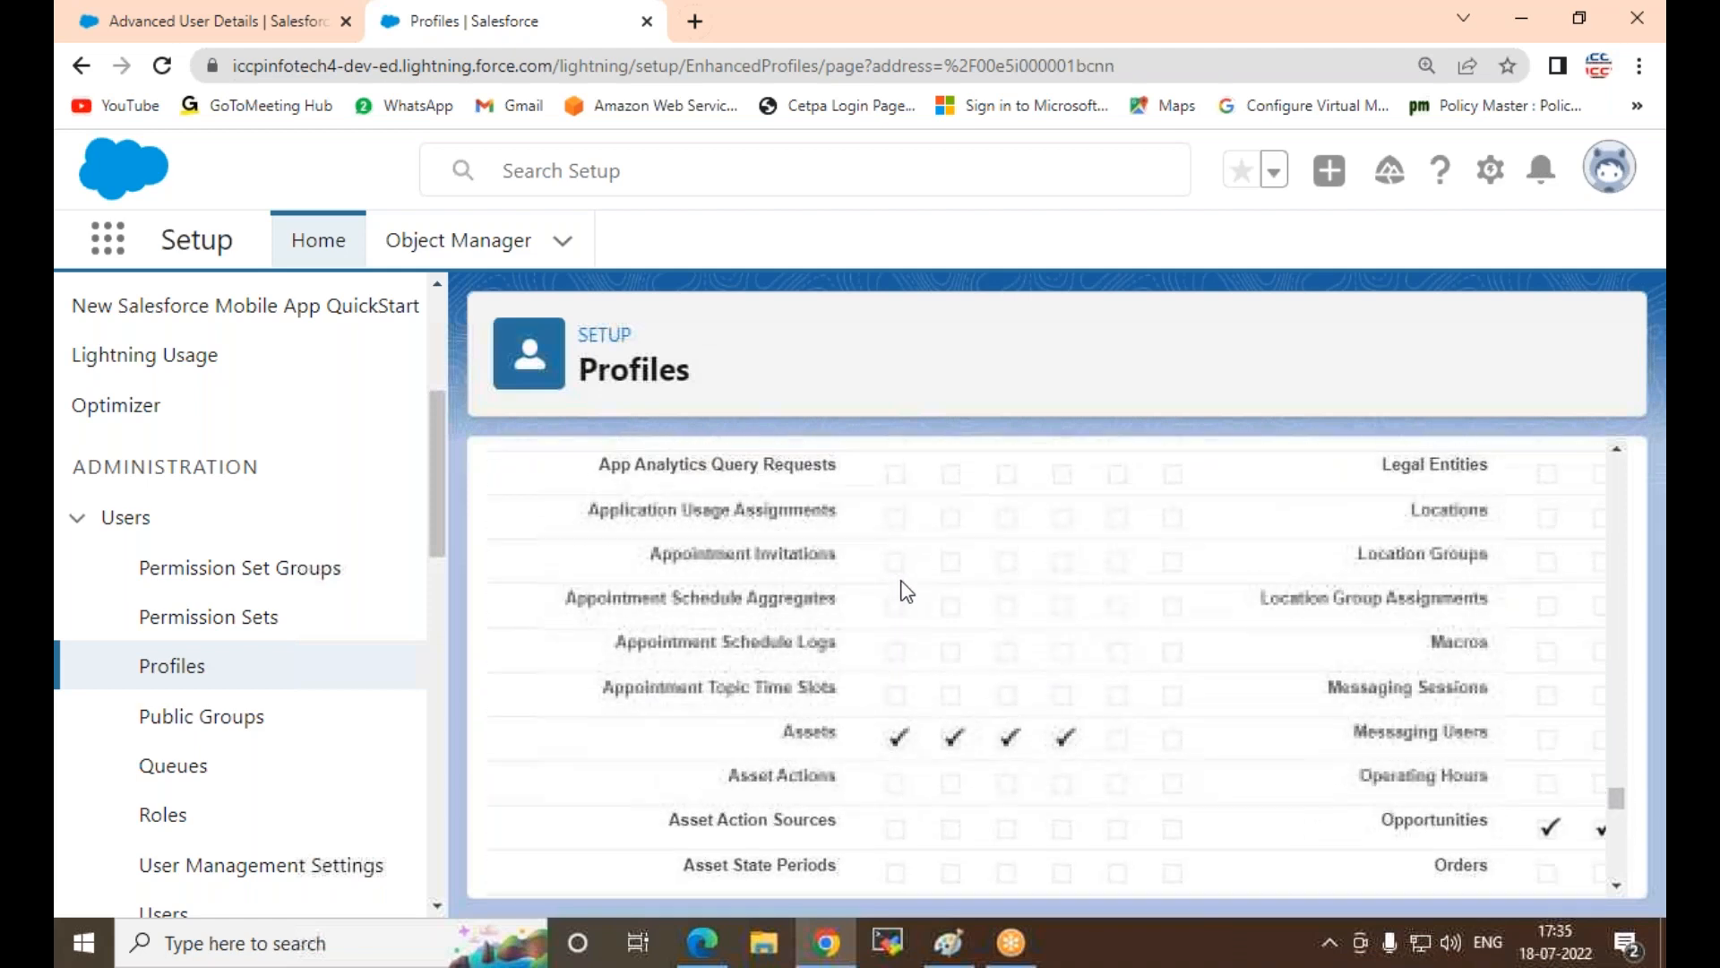
{"action": "scroll", "coordinate": [903, 592], "scroll_direction": "down", "scroll_amount": 14}
{"action": "scroll", "coordinate": [904, 591], "scroll_direction": "down", "scroll_amount": 20}
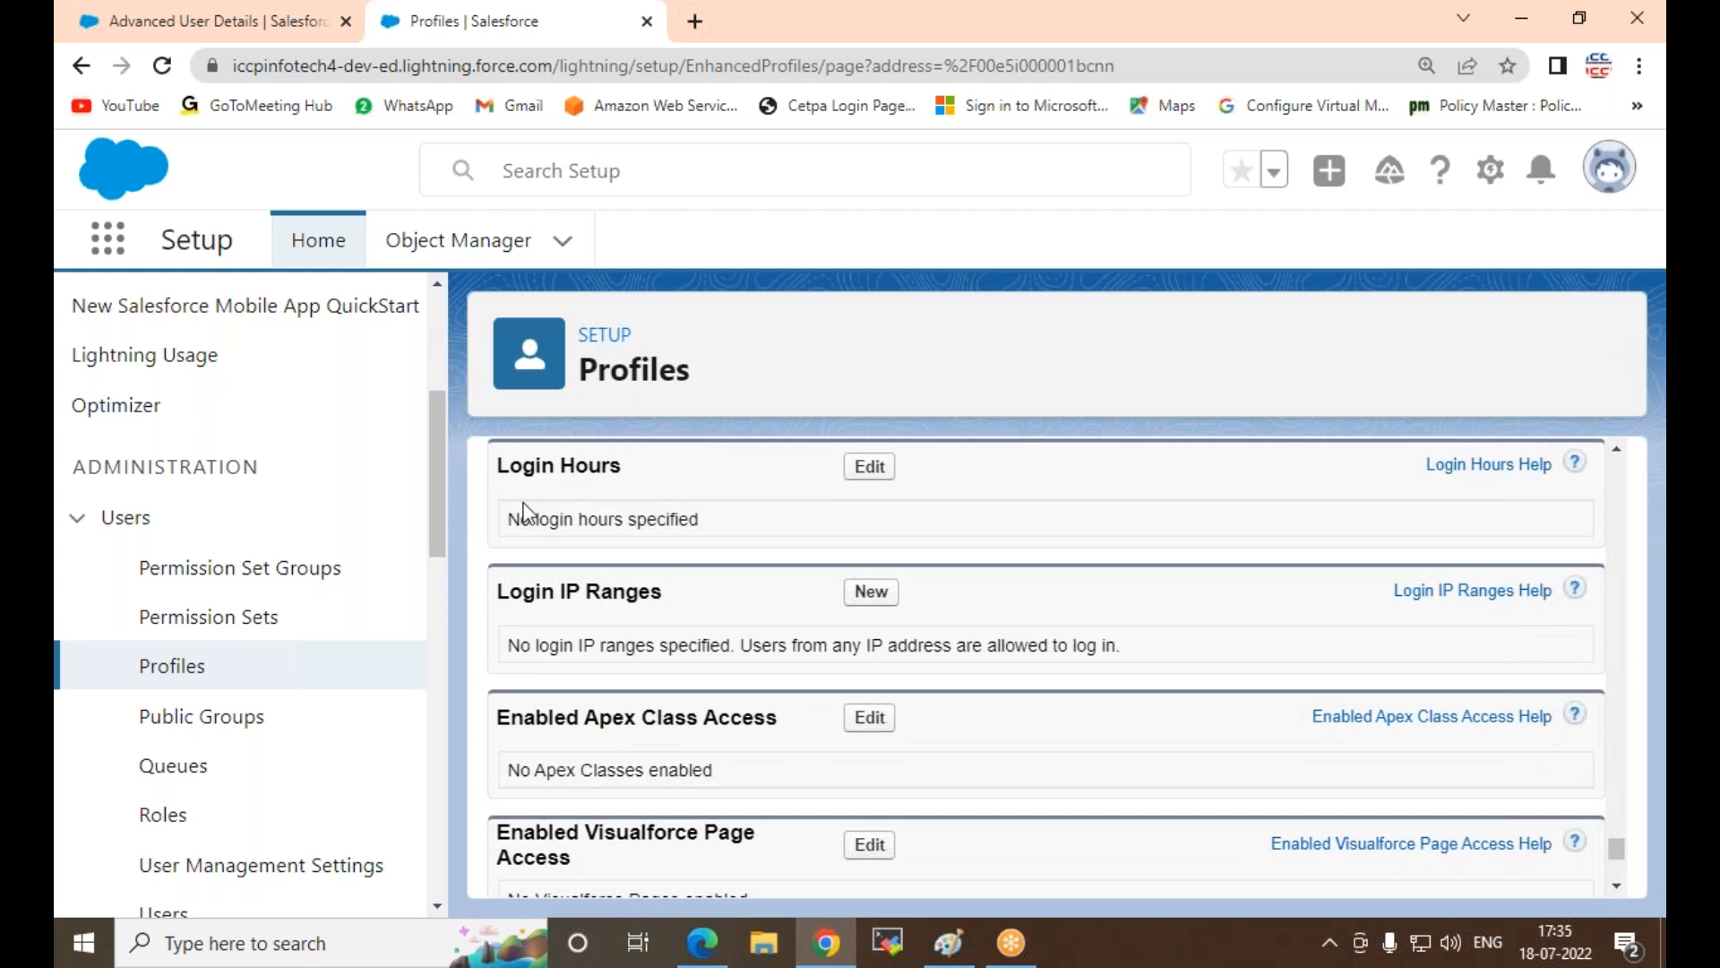
{"action": "left_click", "coordinate": [871, 591]}
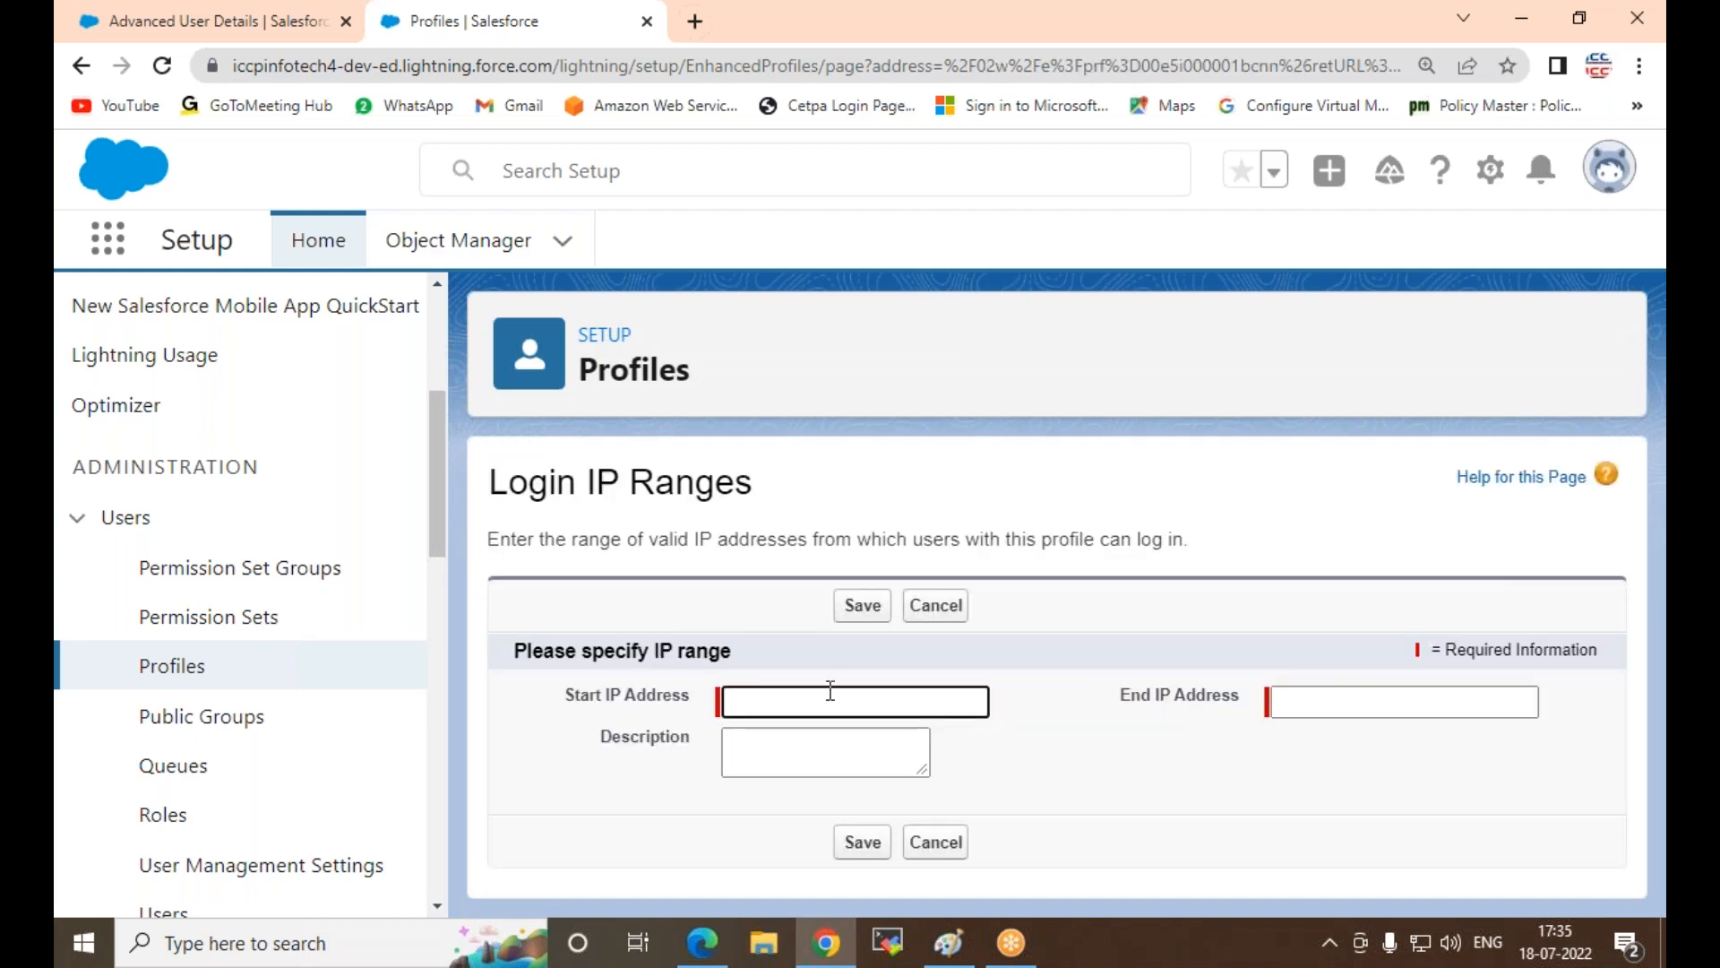
Enter 192.168.1.0/24 as the start IP and begin entering 192.168.1.255 as the end IP
{"action": "left_click", "coordinate": [819, 704]}
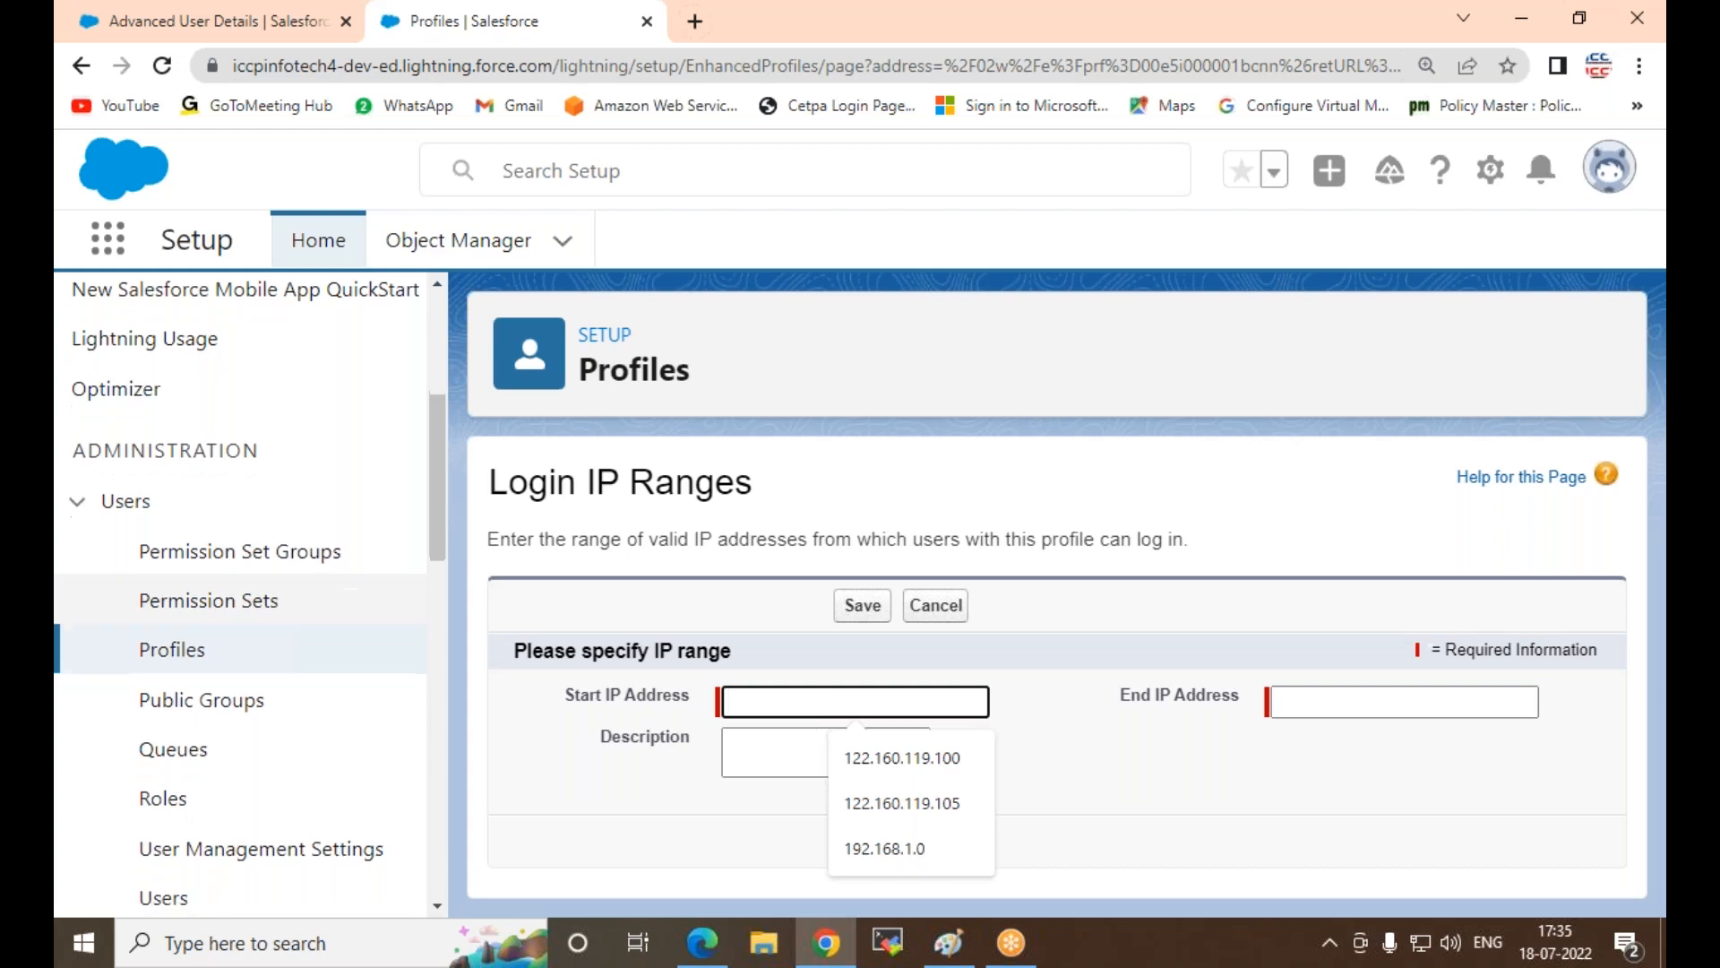
{"action": "scroll", "coordinate": [229, 581], "scroll_direction": "down", "scroll_amount": 2}
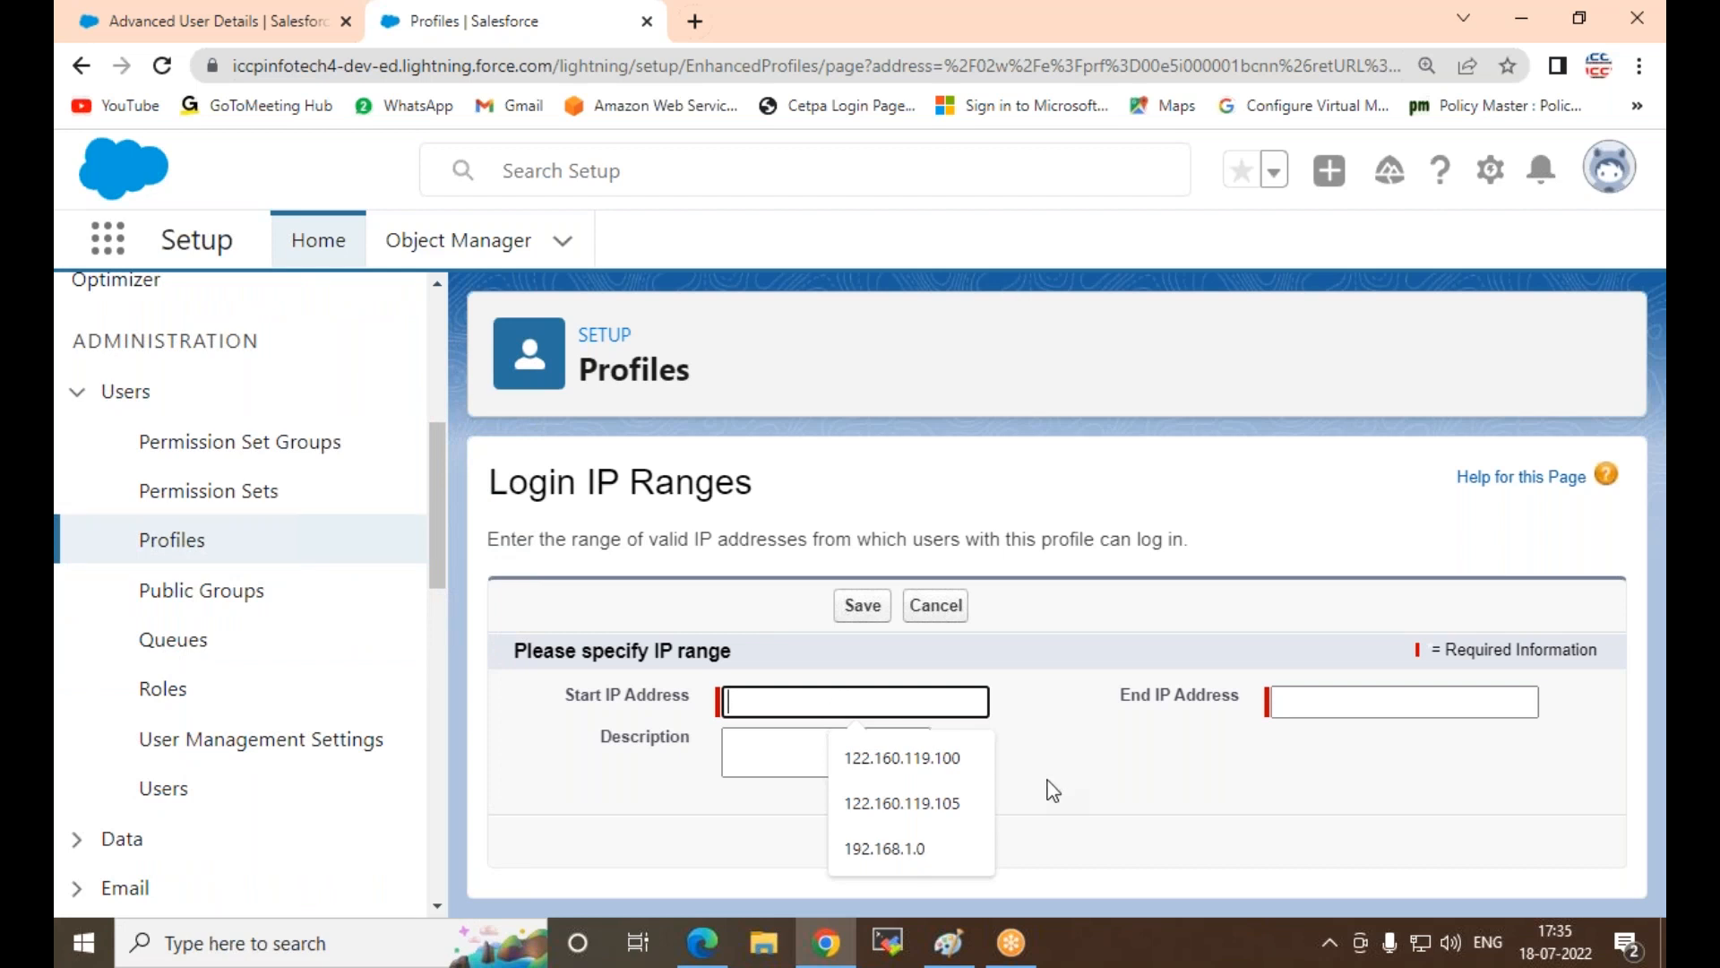
{"action": "type", "text": "0.0.0."}
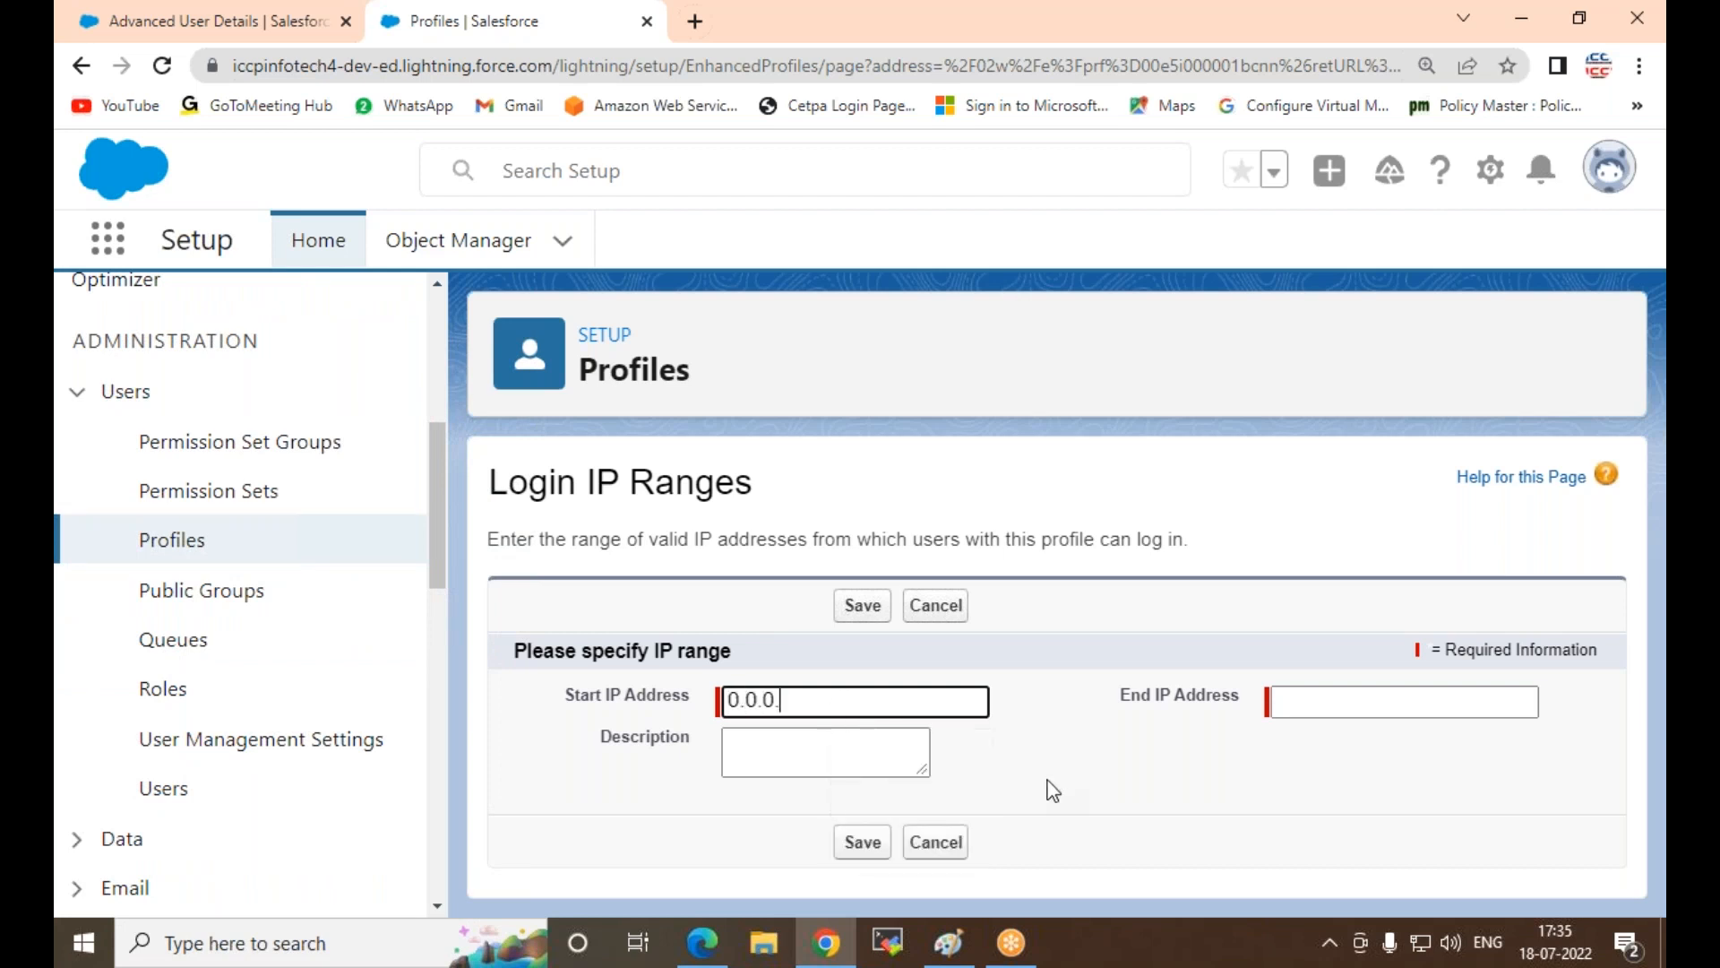
{"action": "key", "text": "BackSpace"}
{"action": "key", "text": "BackSpace"}
{"action": "key", "text": "BackSpace"}
{"action": "key", "text": "BackSpace"}
{"action": "key", "text": "BackSpace"}
{"action": "key", "text": "BackSpace"}
{"action": "type", "text": "192.1"}
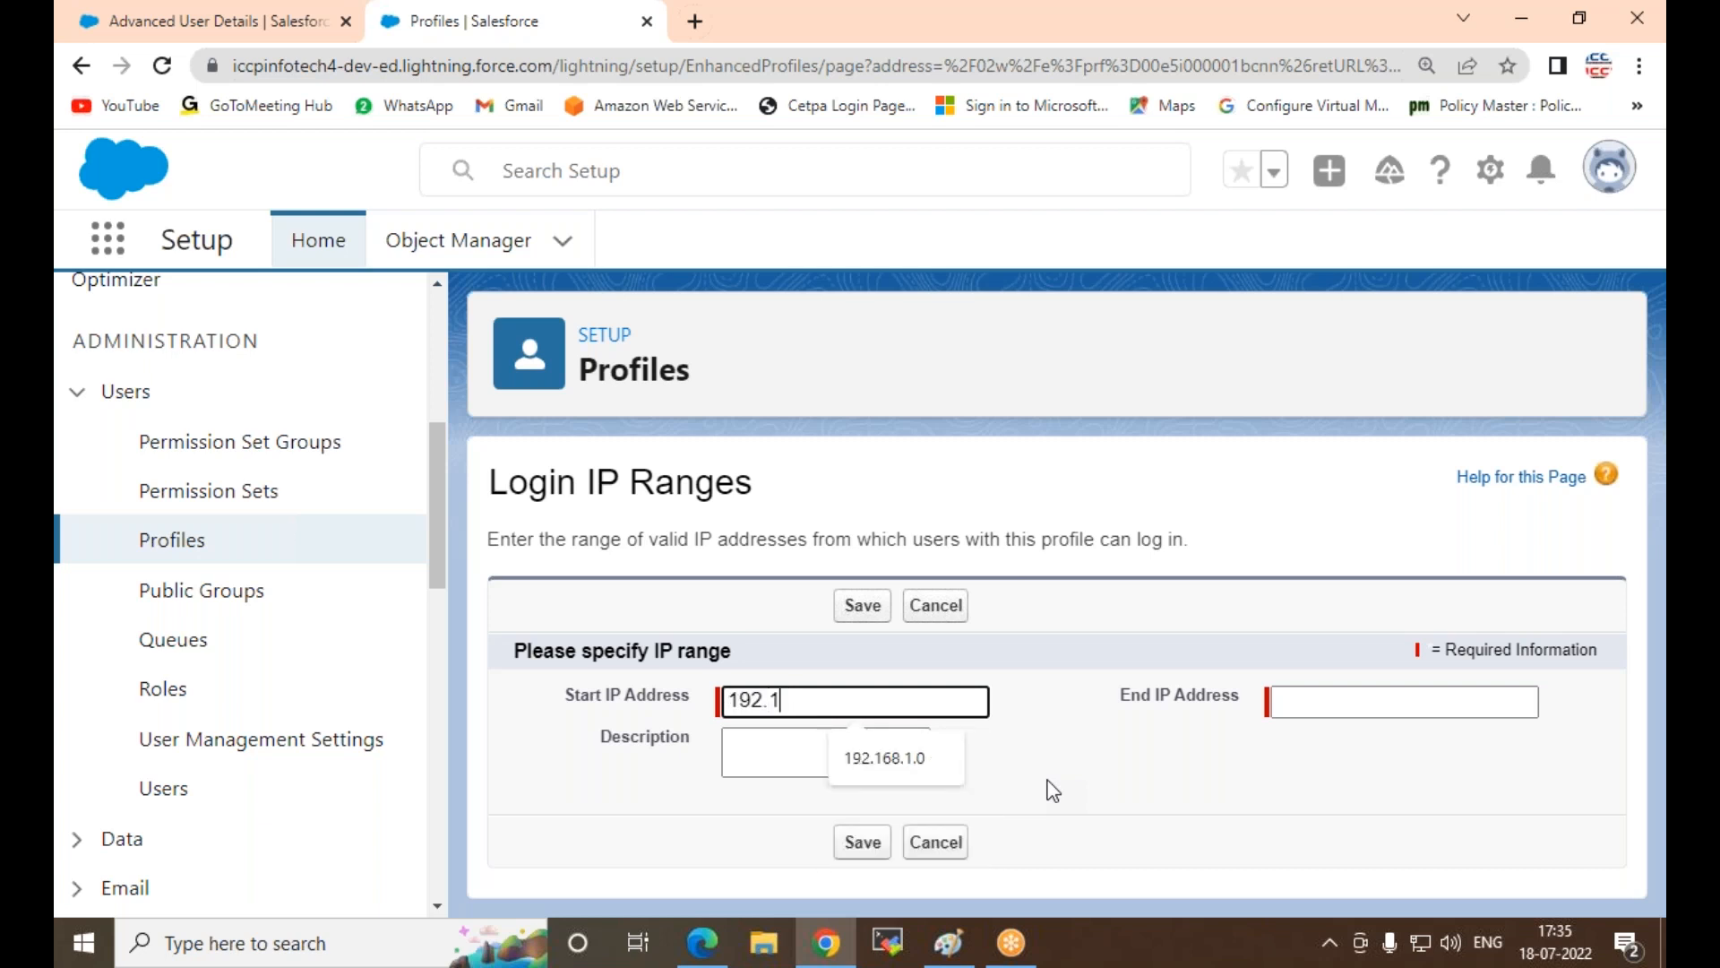
{"action": "type", "text": "68.1.0/24"}
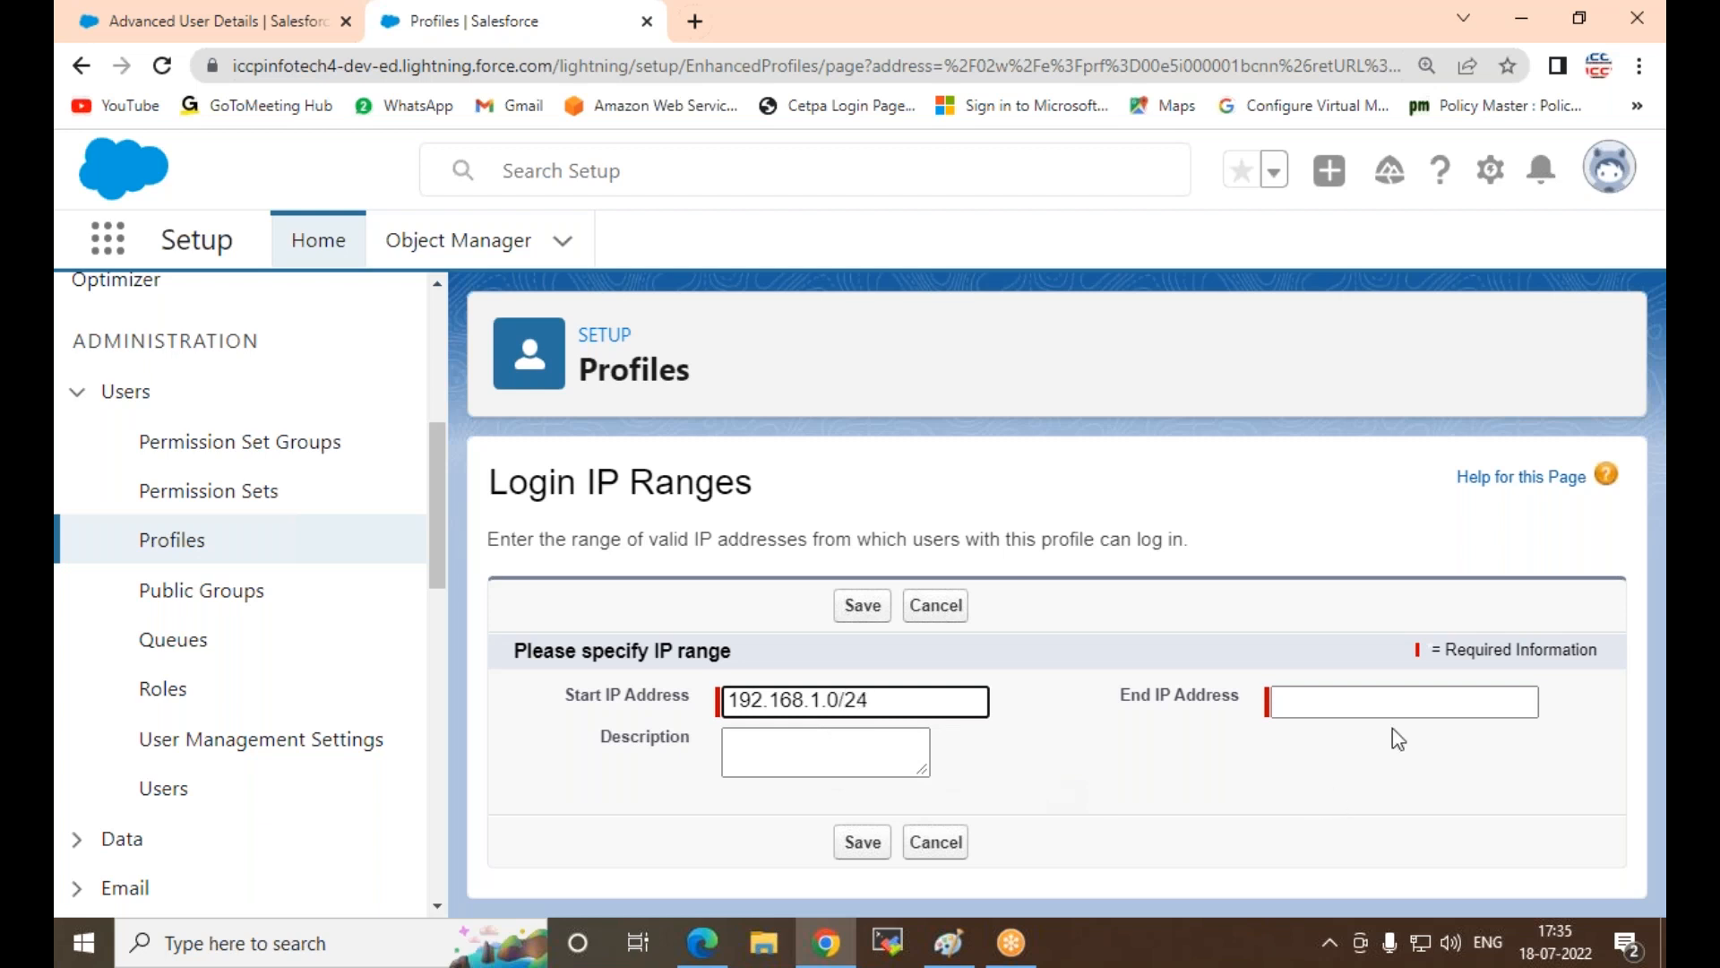
{"action": "left_click", "coordinate": [1393, 700]}
{"action": "type", "text": "192.168.1.255/24"}
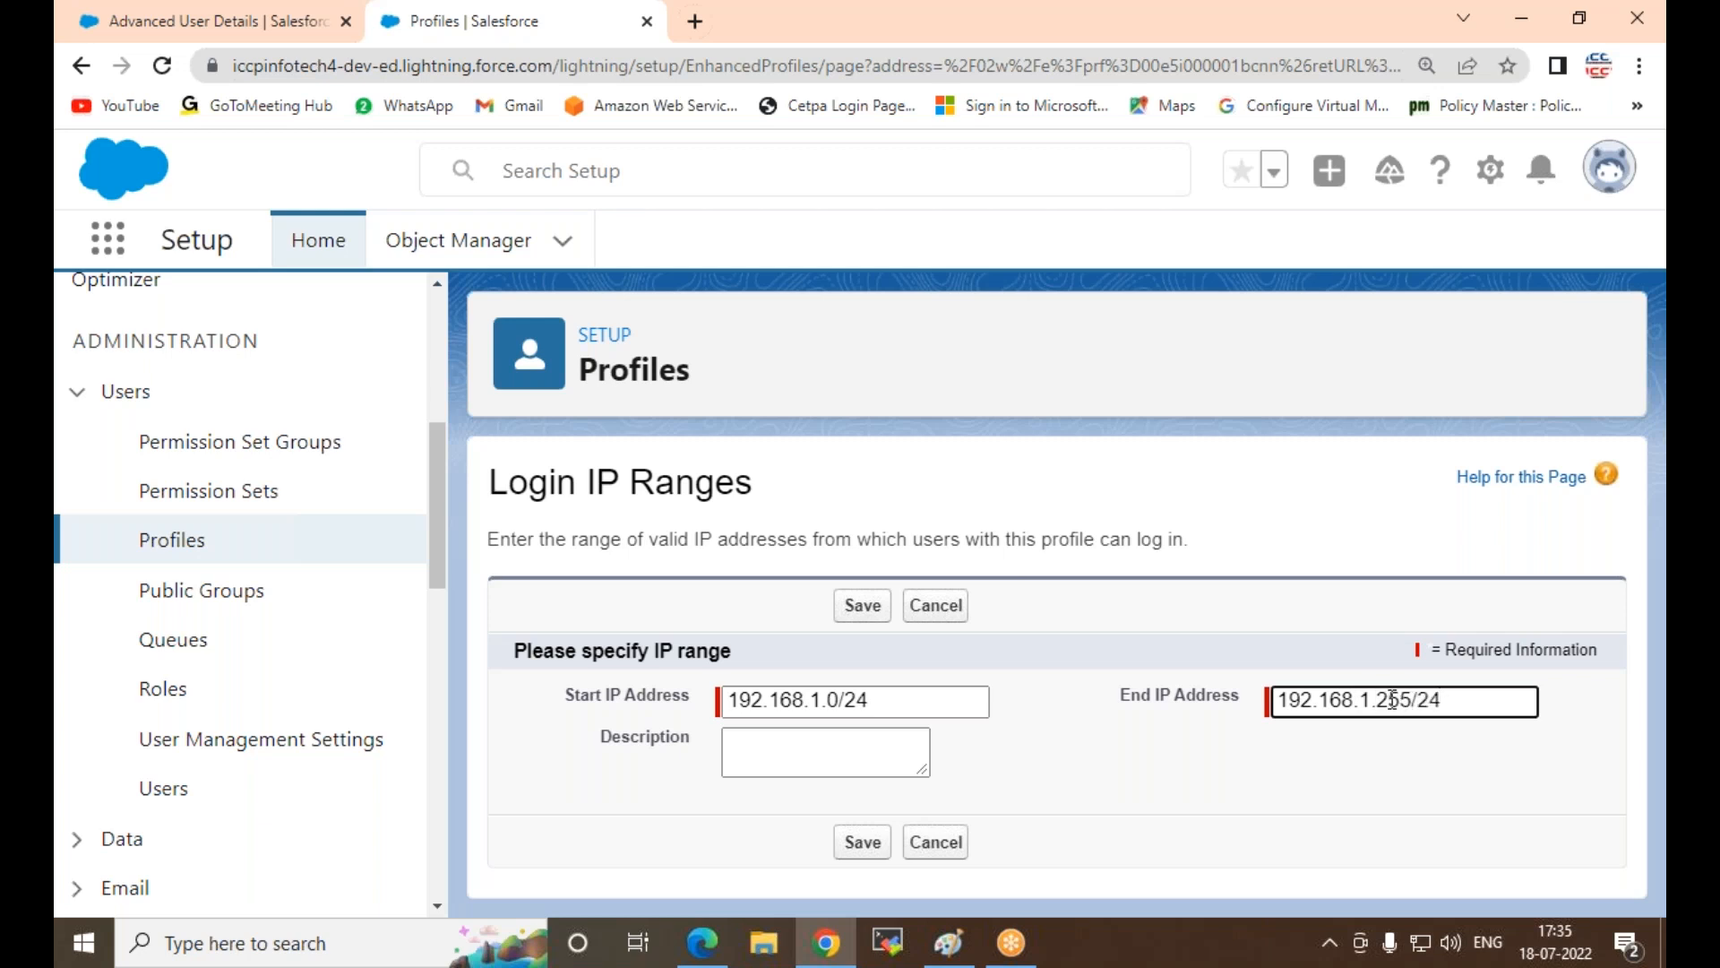
Try saving, then change the range to start 0.0.0.0 and end 255.255.255.0
{"action": "left_click", "coordinate": [863, 842]}
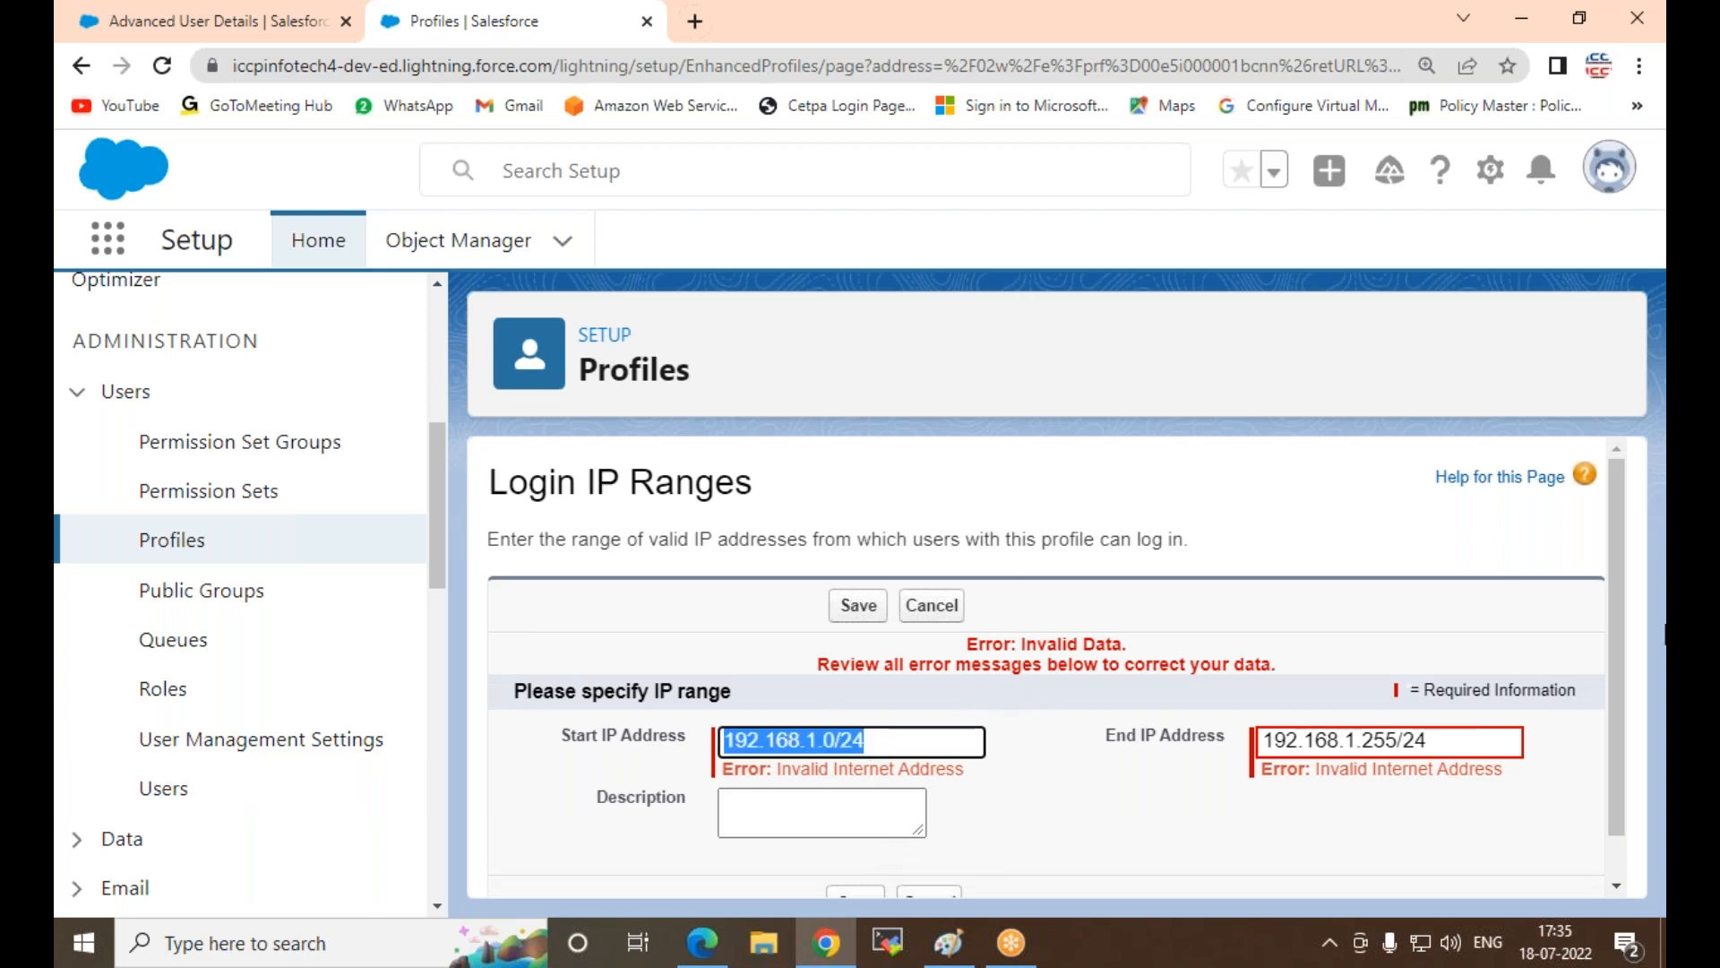
{"action": "type", "text": "0.0.0.0"}
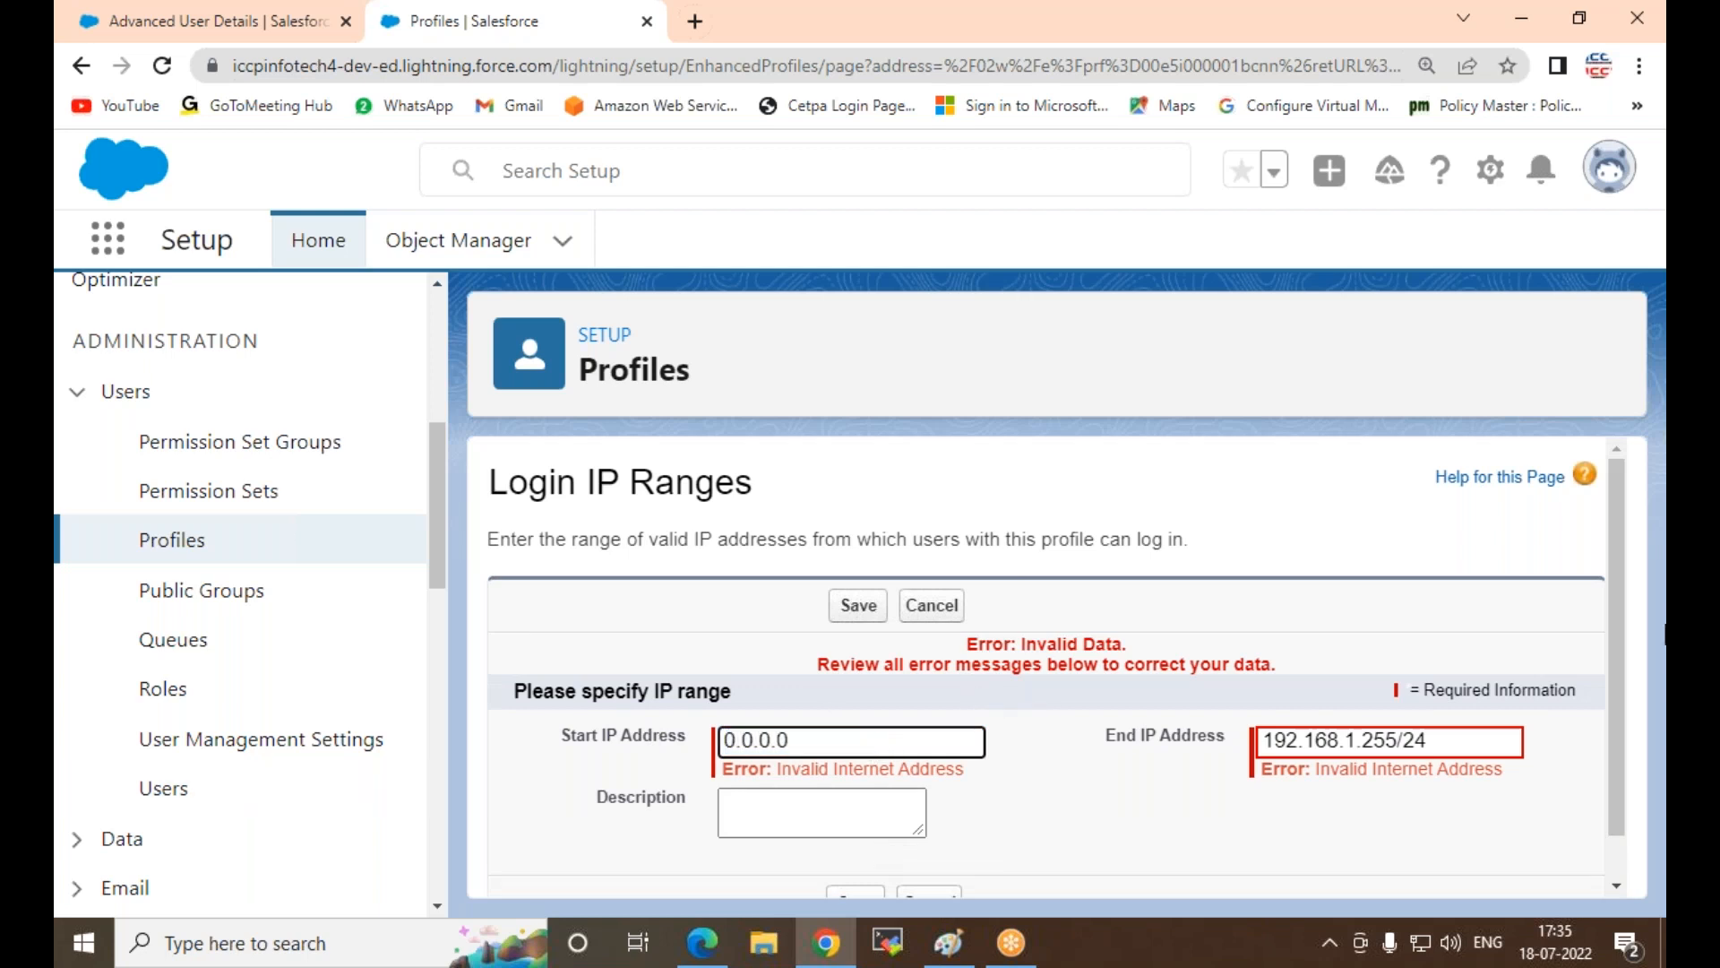
{"action": "left_click_drag", "start_coordinate": [1450, 740], "coordinate": [1226, 721]}
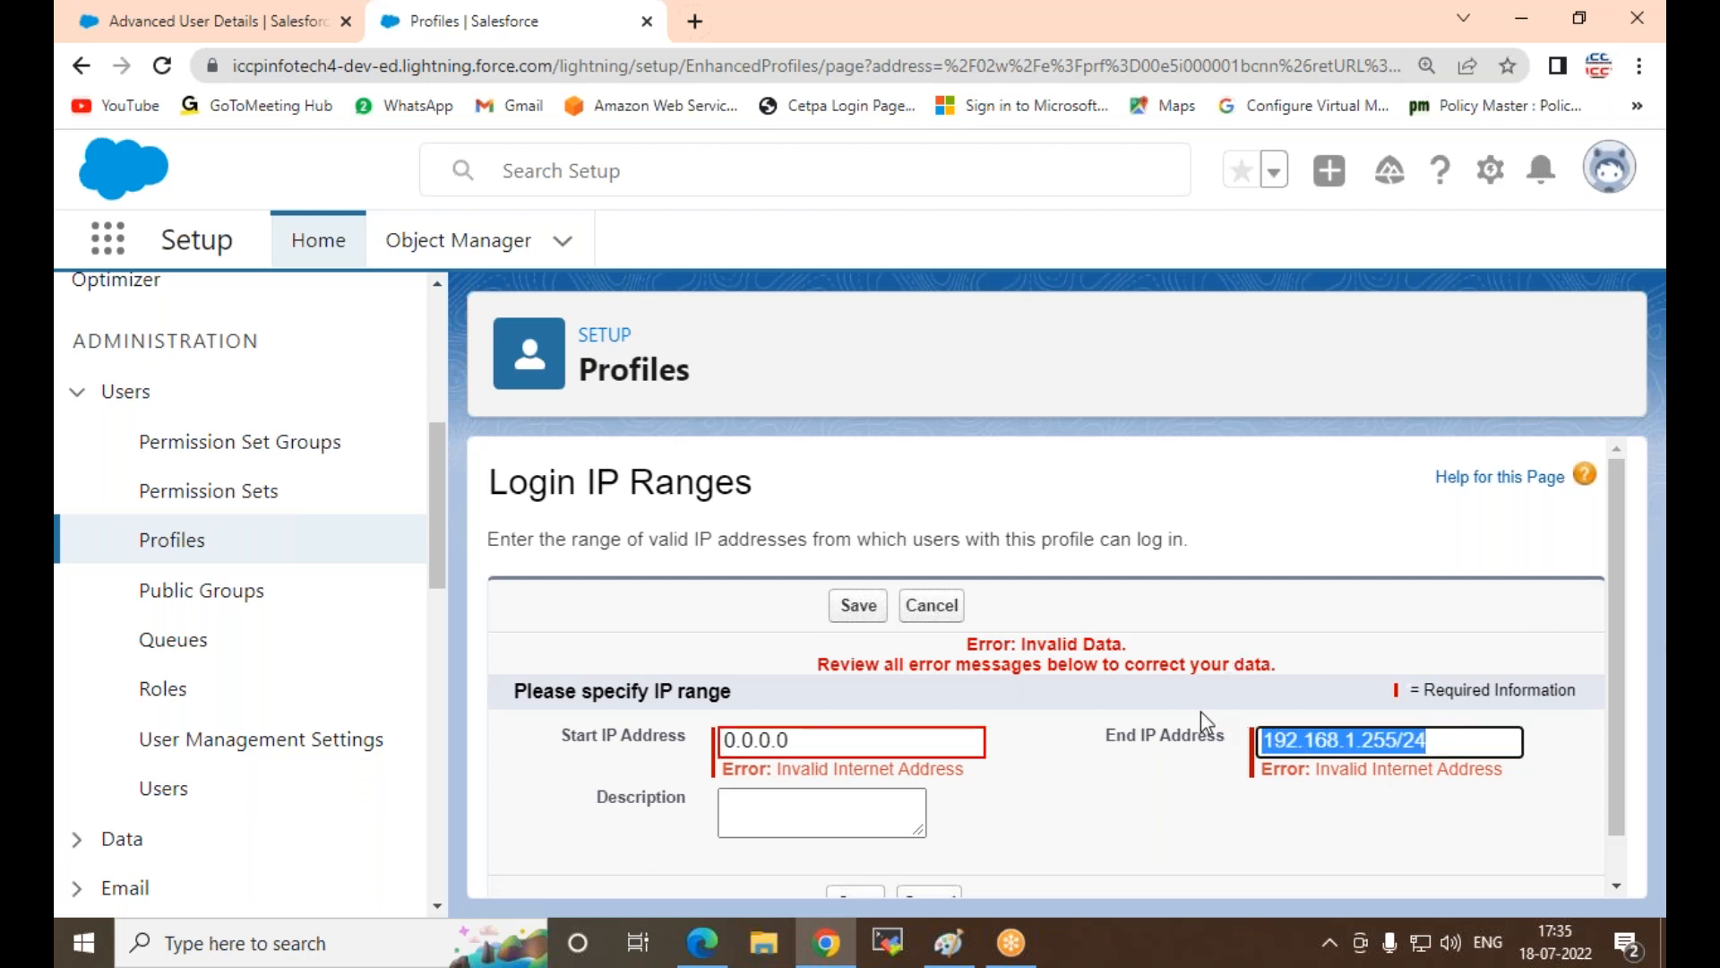
{"action": "type", "text": "255.255.255.0"}
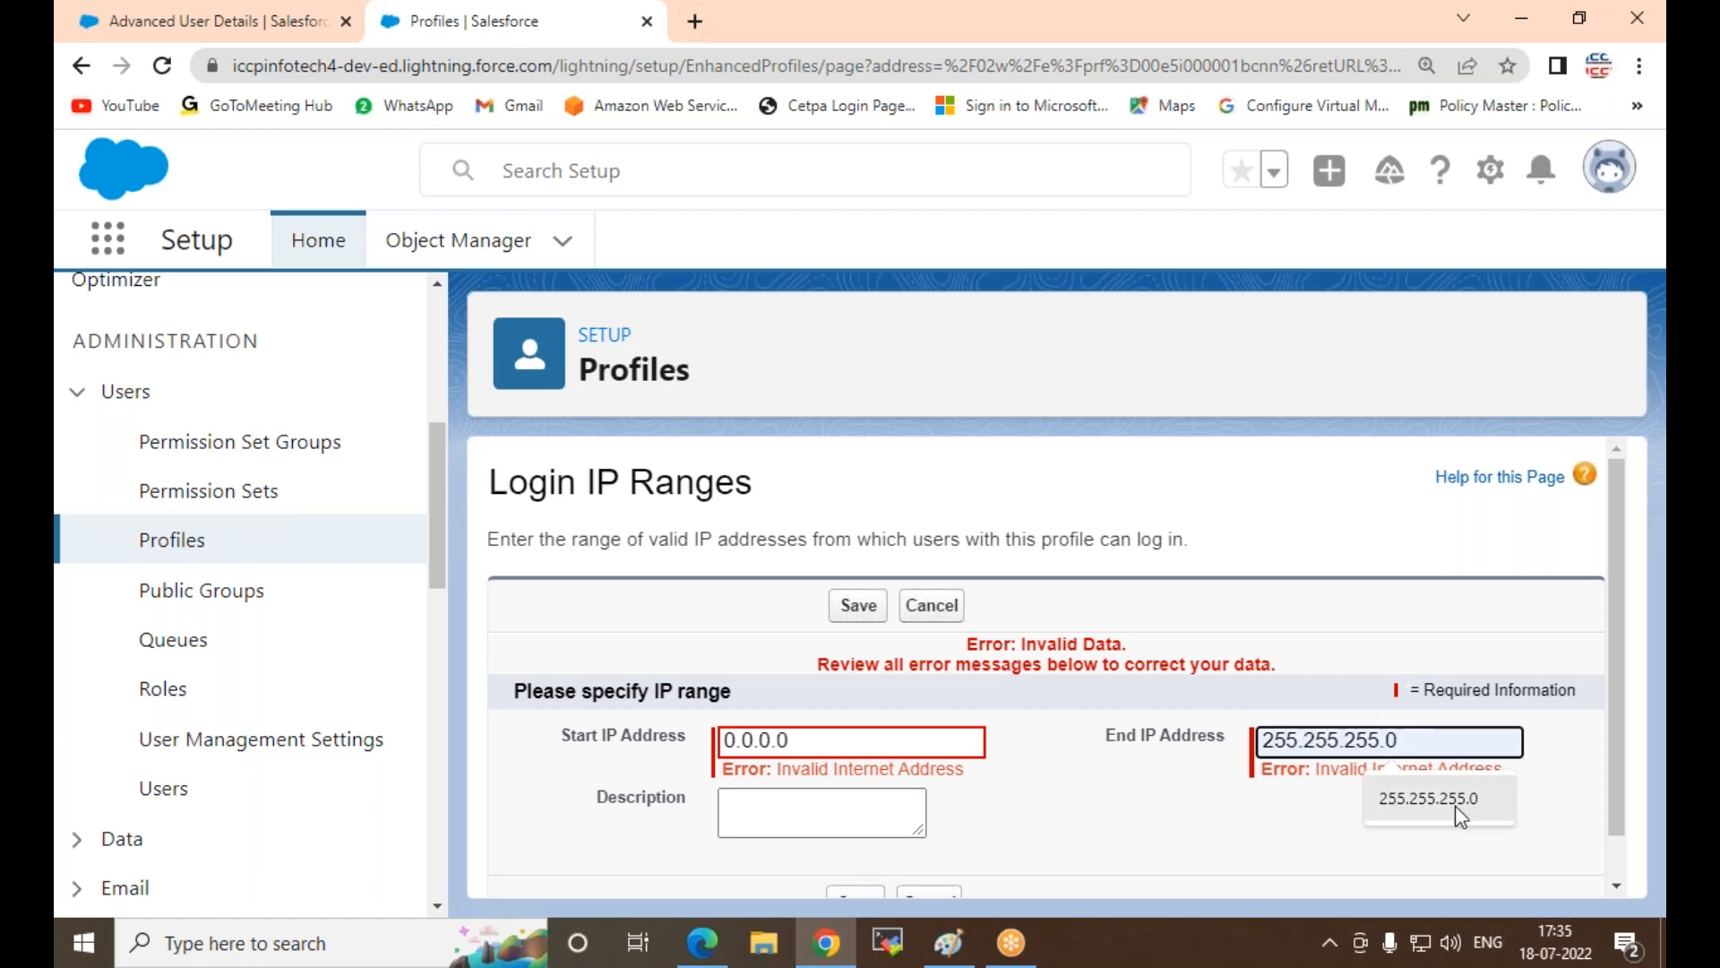
{"action": "left_click", "coordinate": [1429, 798]}
Save the 0.0.0.0–255.255.255.0 range, check Login IP Ranges [1], and reopen it for editing
{"action": "scroll", "coordinate": [896, 855], "scroll_direction": "down", "scroll_amount": 1}
{"action": "left_click", "coordinate": [855, 854]}
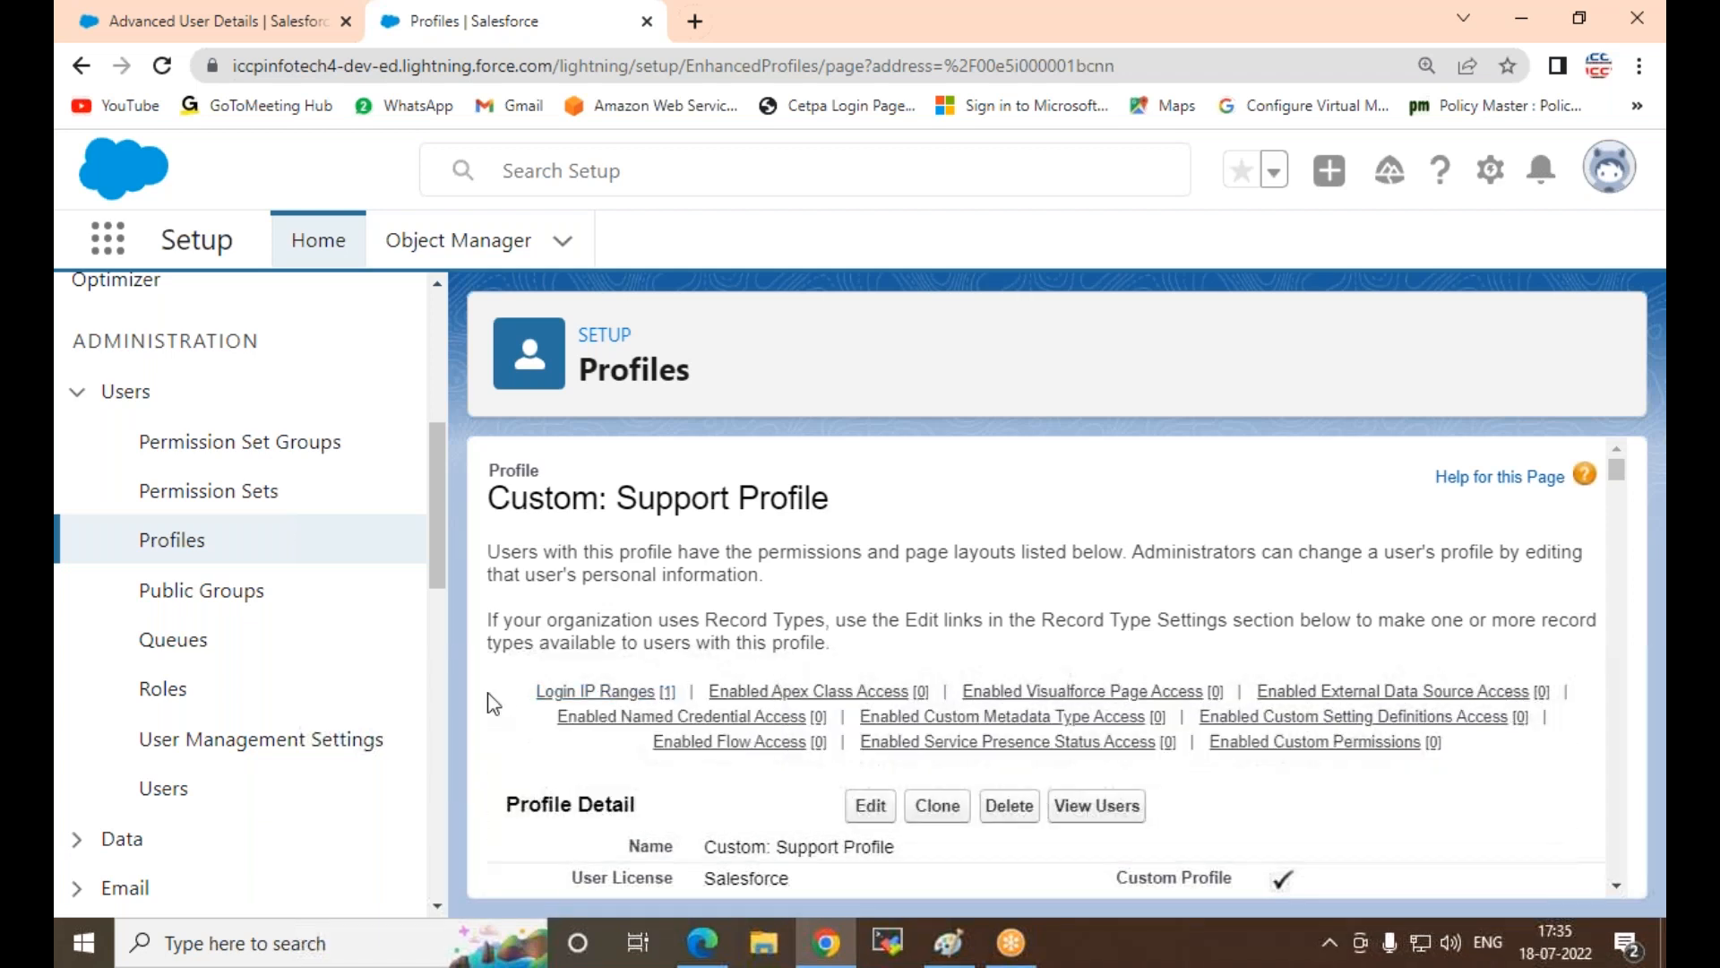
{"action": "mouse_move", "coordinate": [581, 695]}
{"action": "mouse_move", "coordinate": [1328, 694]}
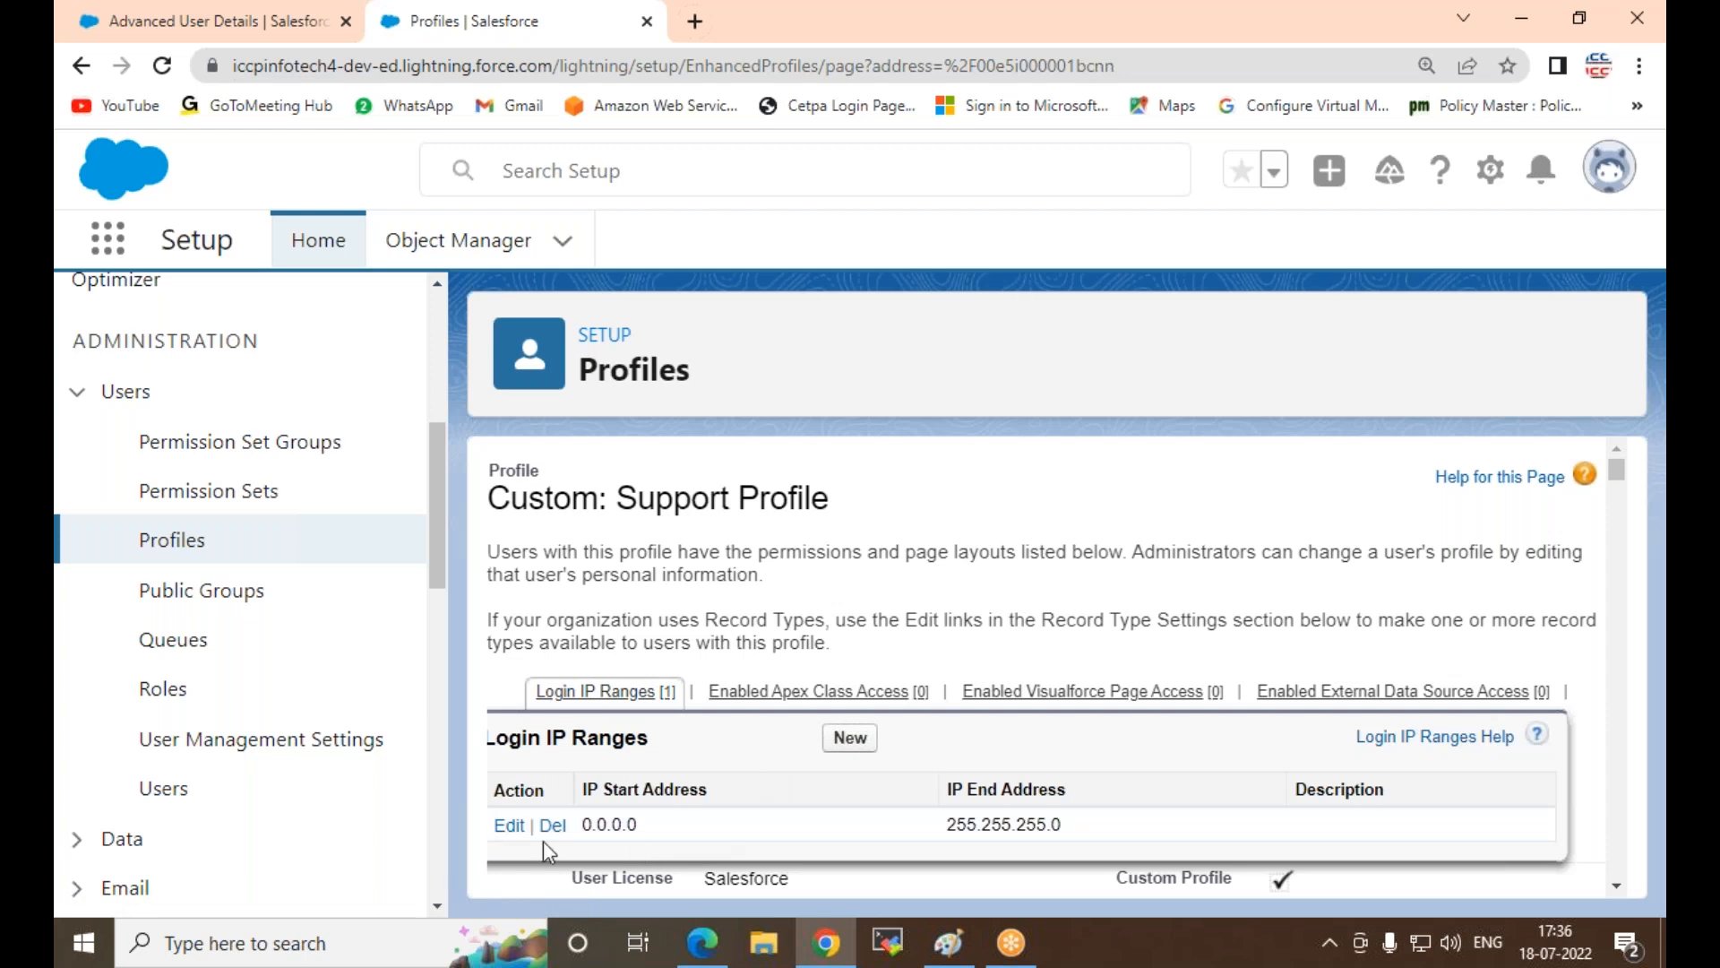
{"action": "left_click", "coordinate": [504, 822]}
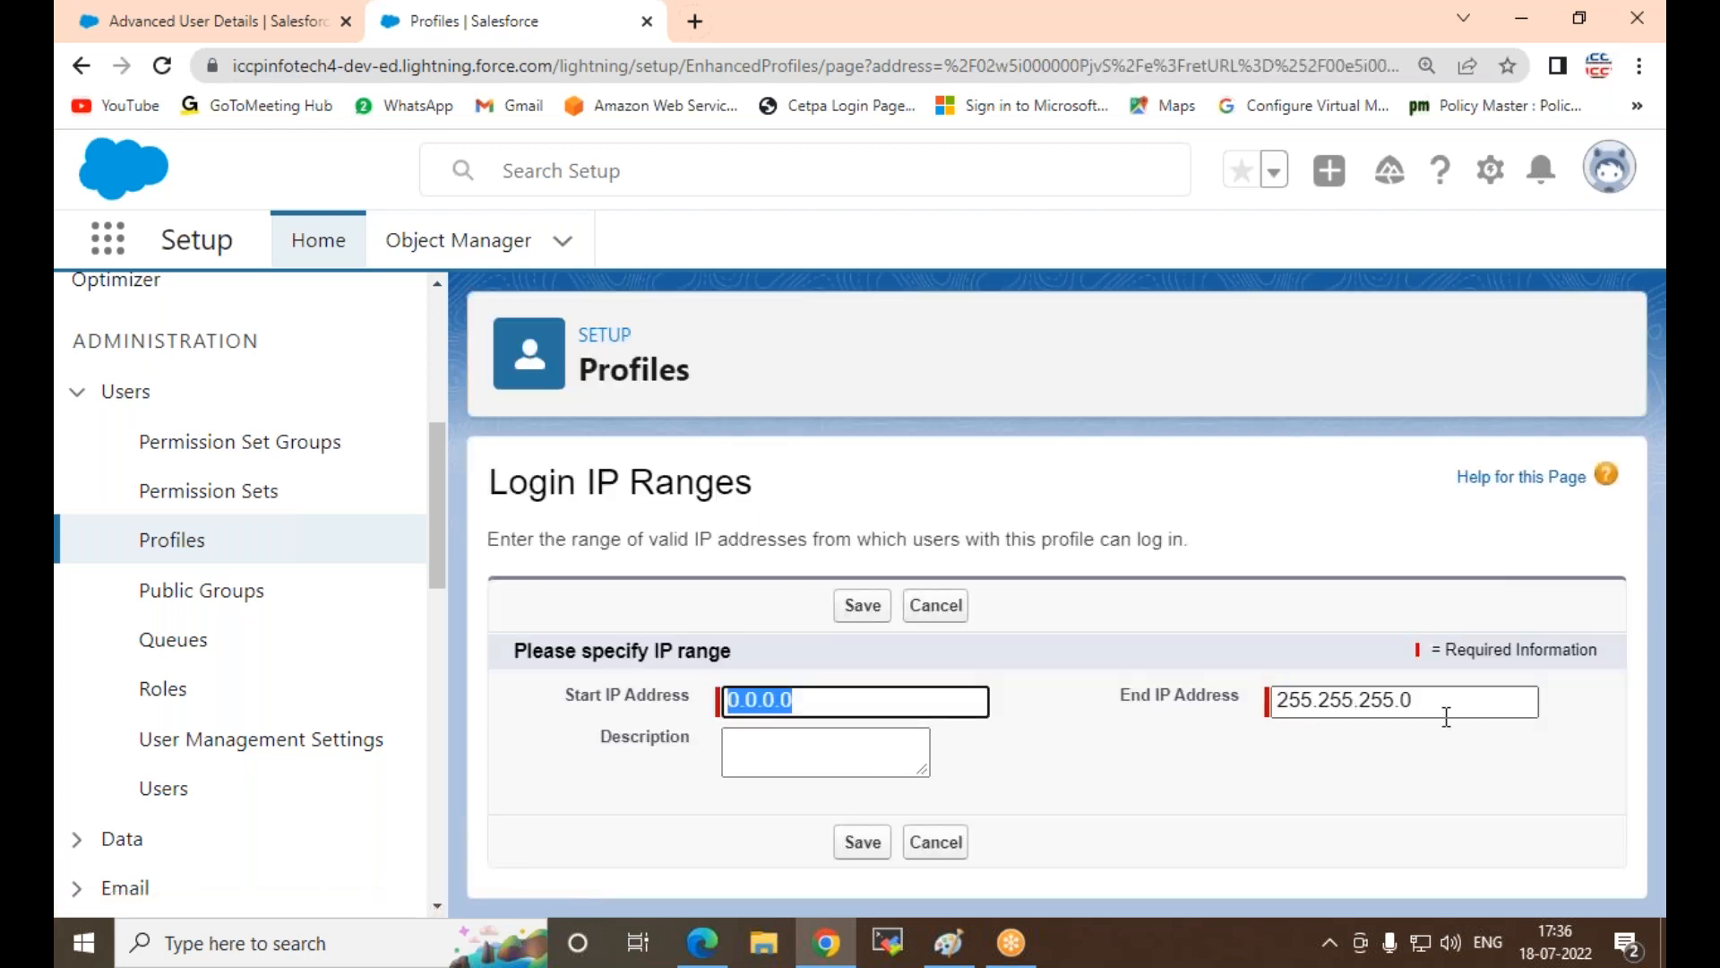
Set the range to 10.0.0.0–10.255.255.255 and save, hitting the excludes-current-IP error
{"action": "left_click", "coordinate": [841, 706]}
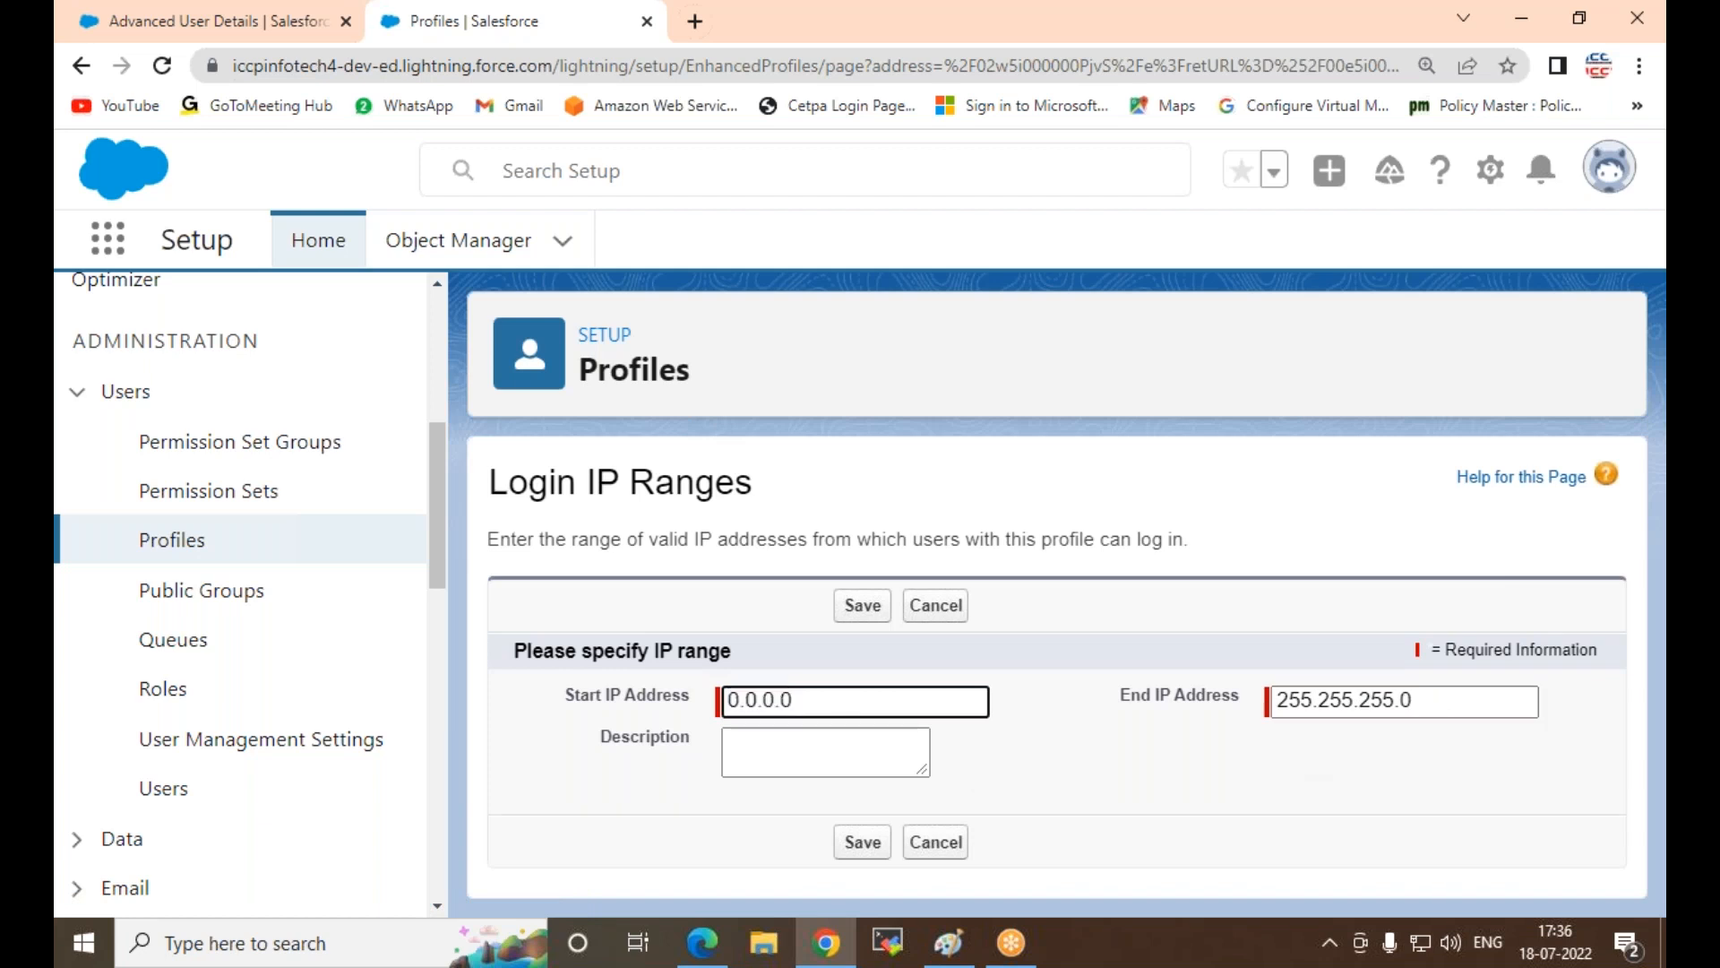
{"action": "key", "text": "ctrl+a"}
{"action": "type", "text": "10.0.0.0"}
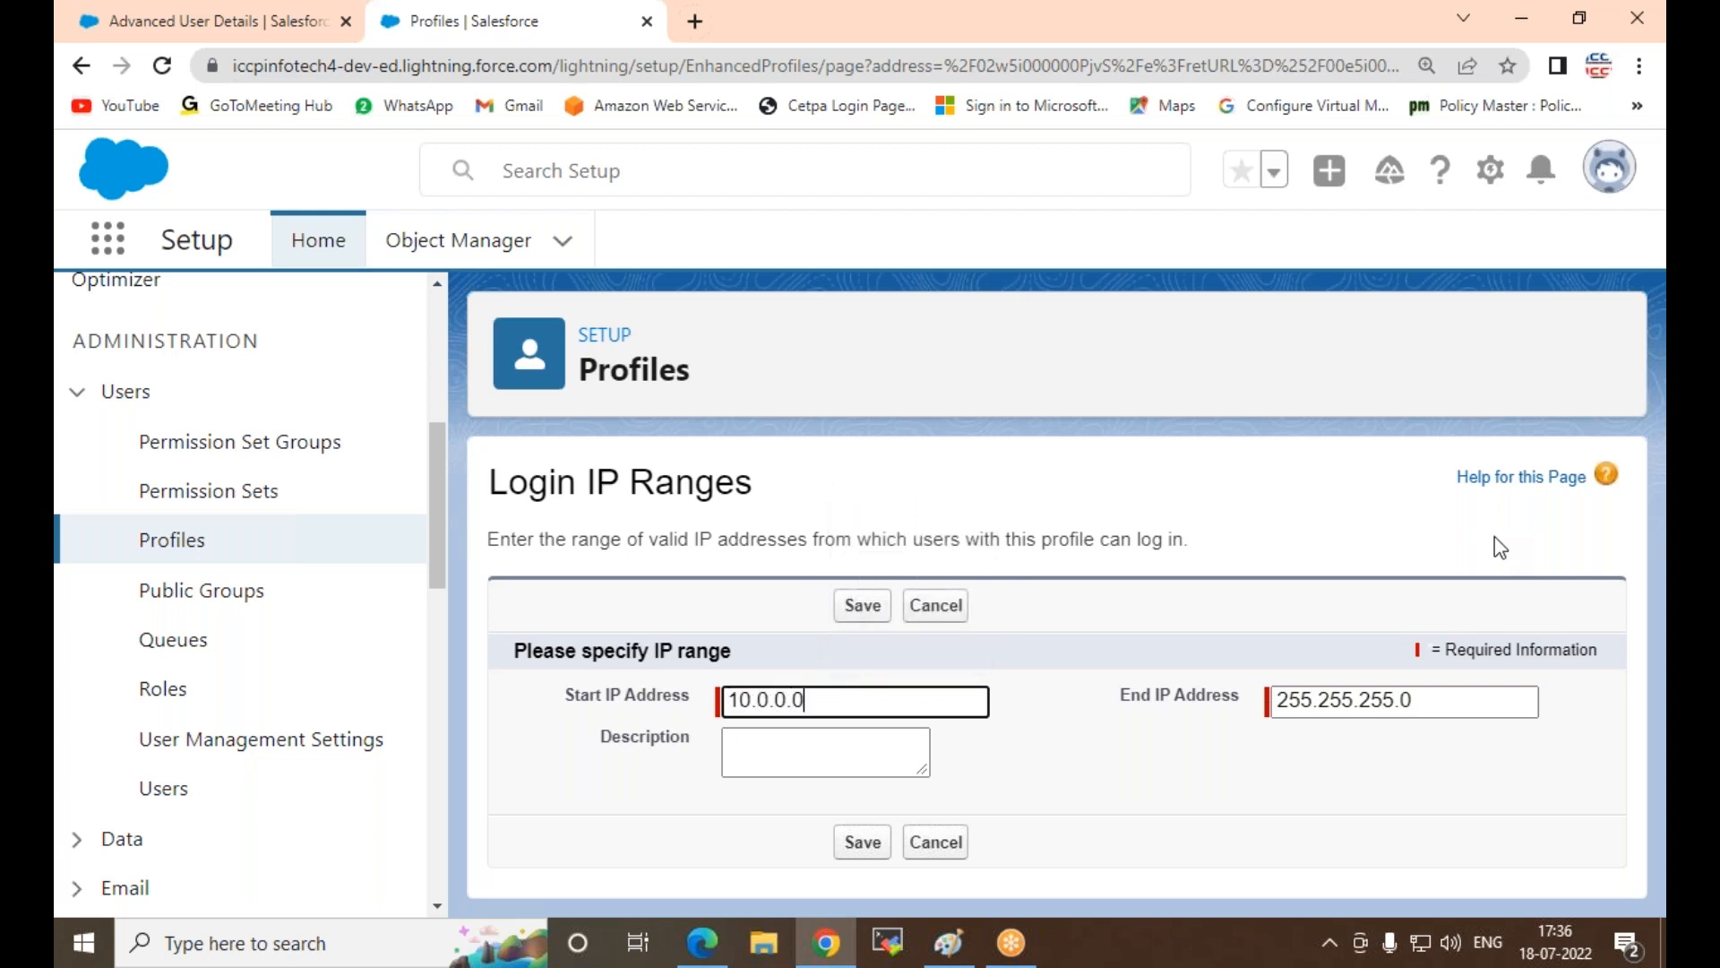
{"action": "key", "text": "Tab"}
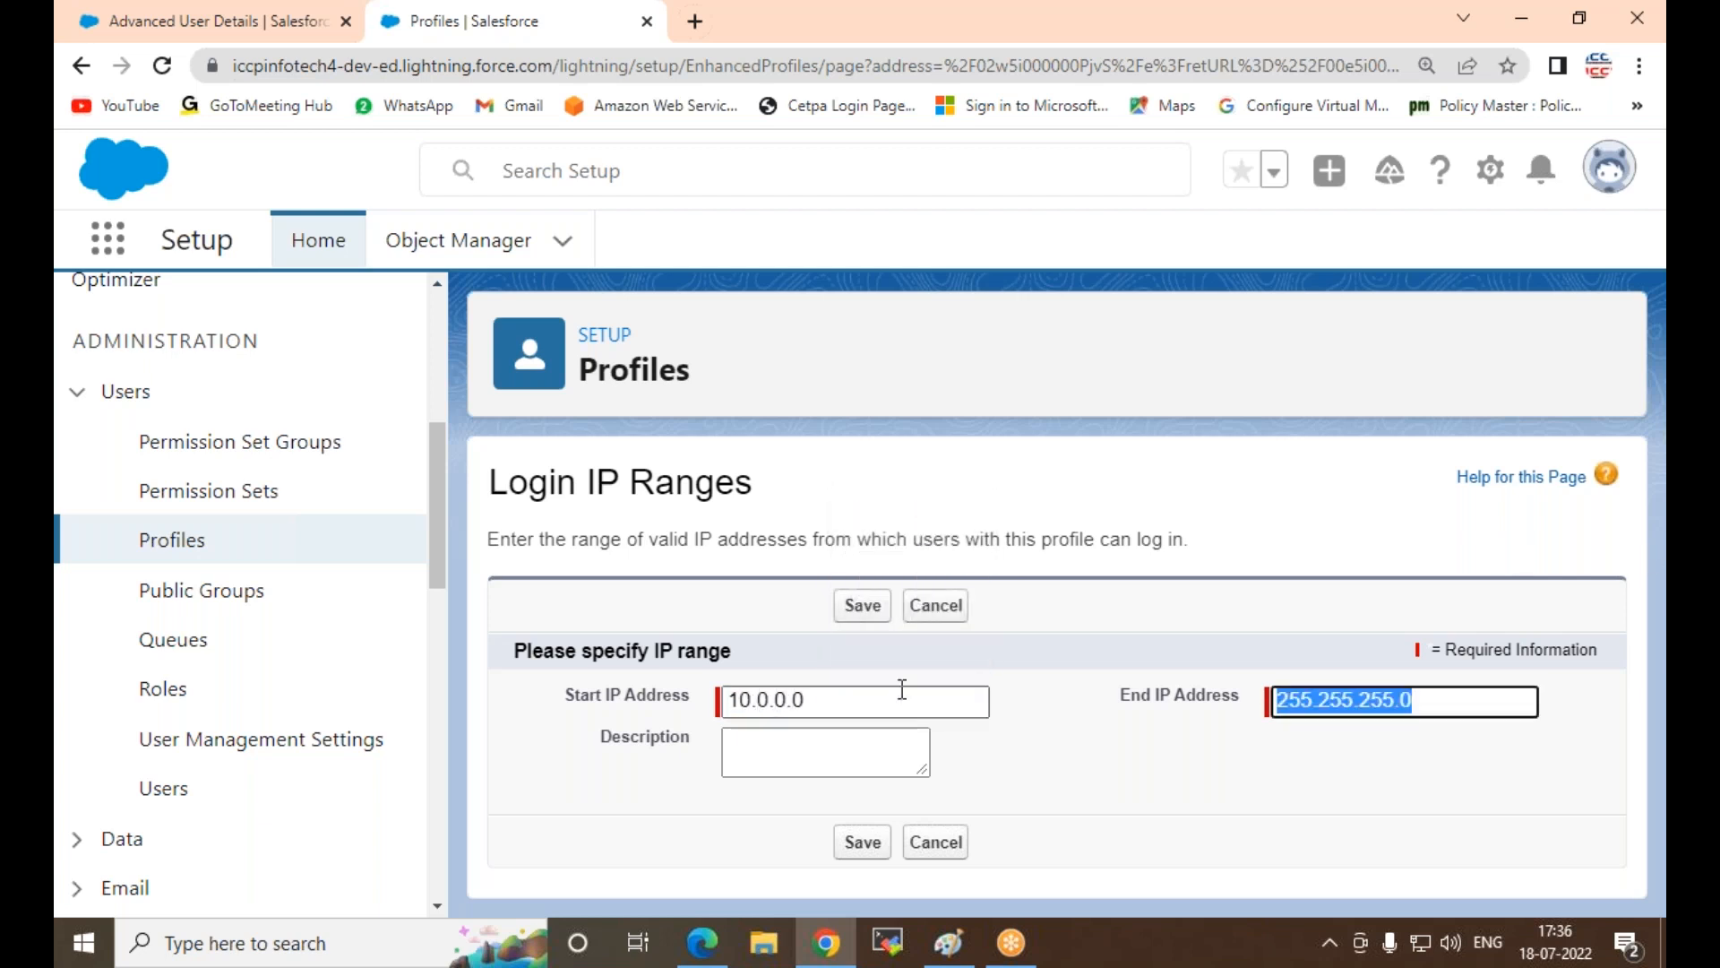
{"action": "type", "text": "1"}
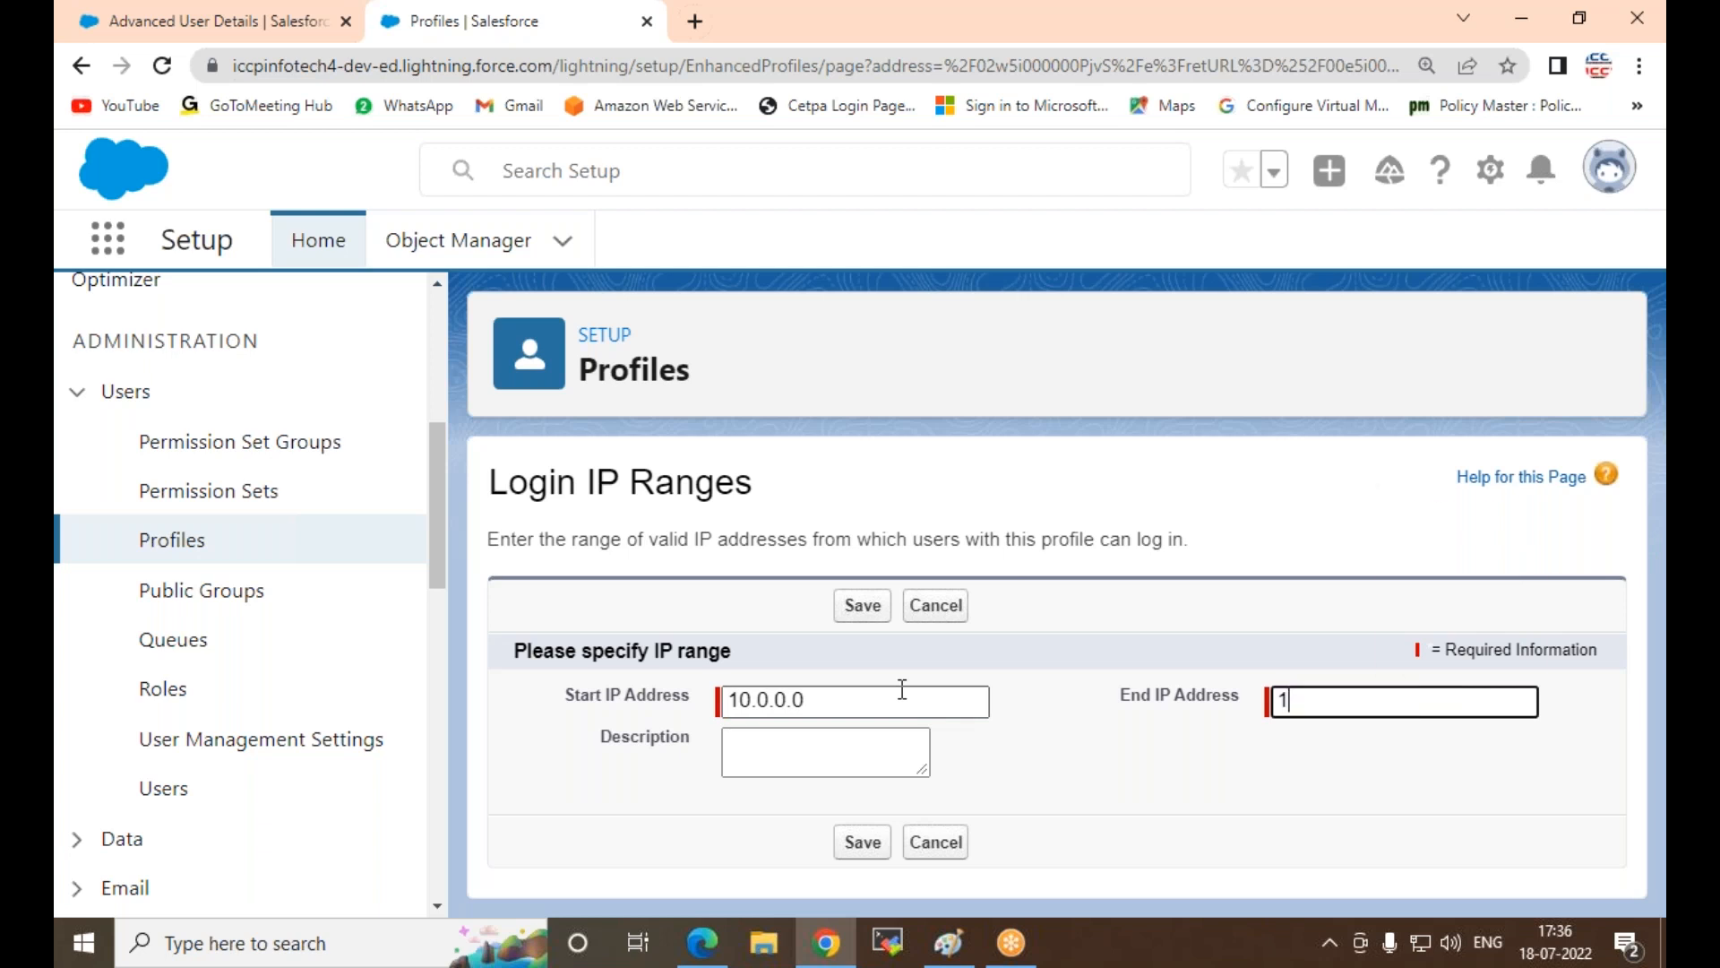
{"action": "type", "text": "0.255.255.255"}
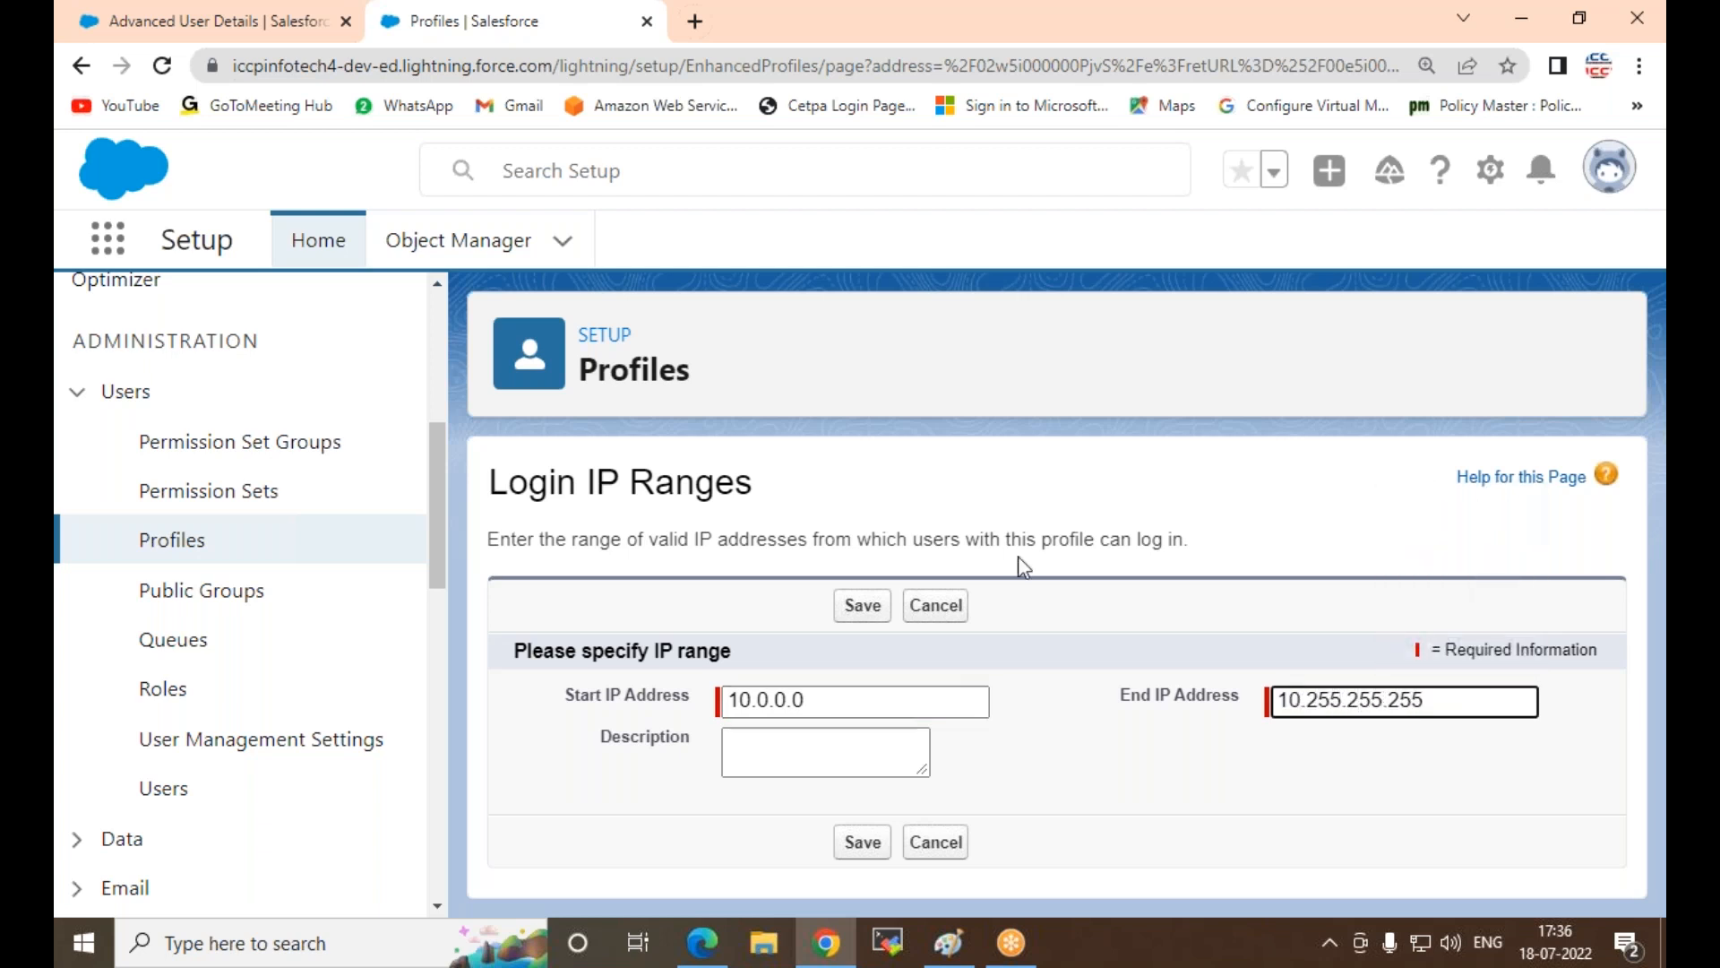
{"action": "left_click", "coordinate": [871, 840]}
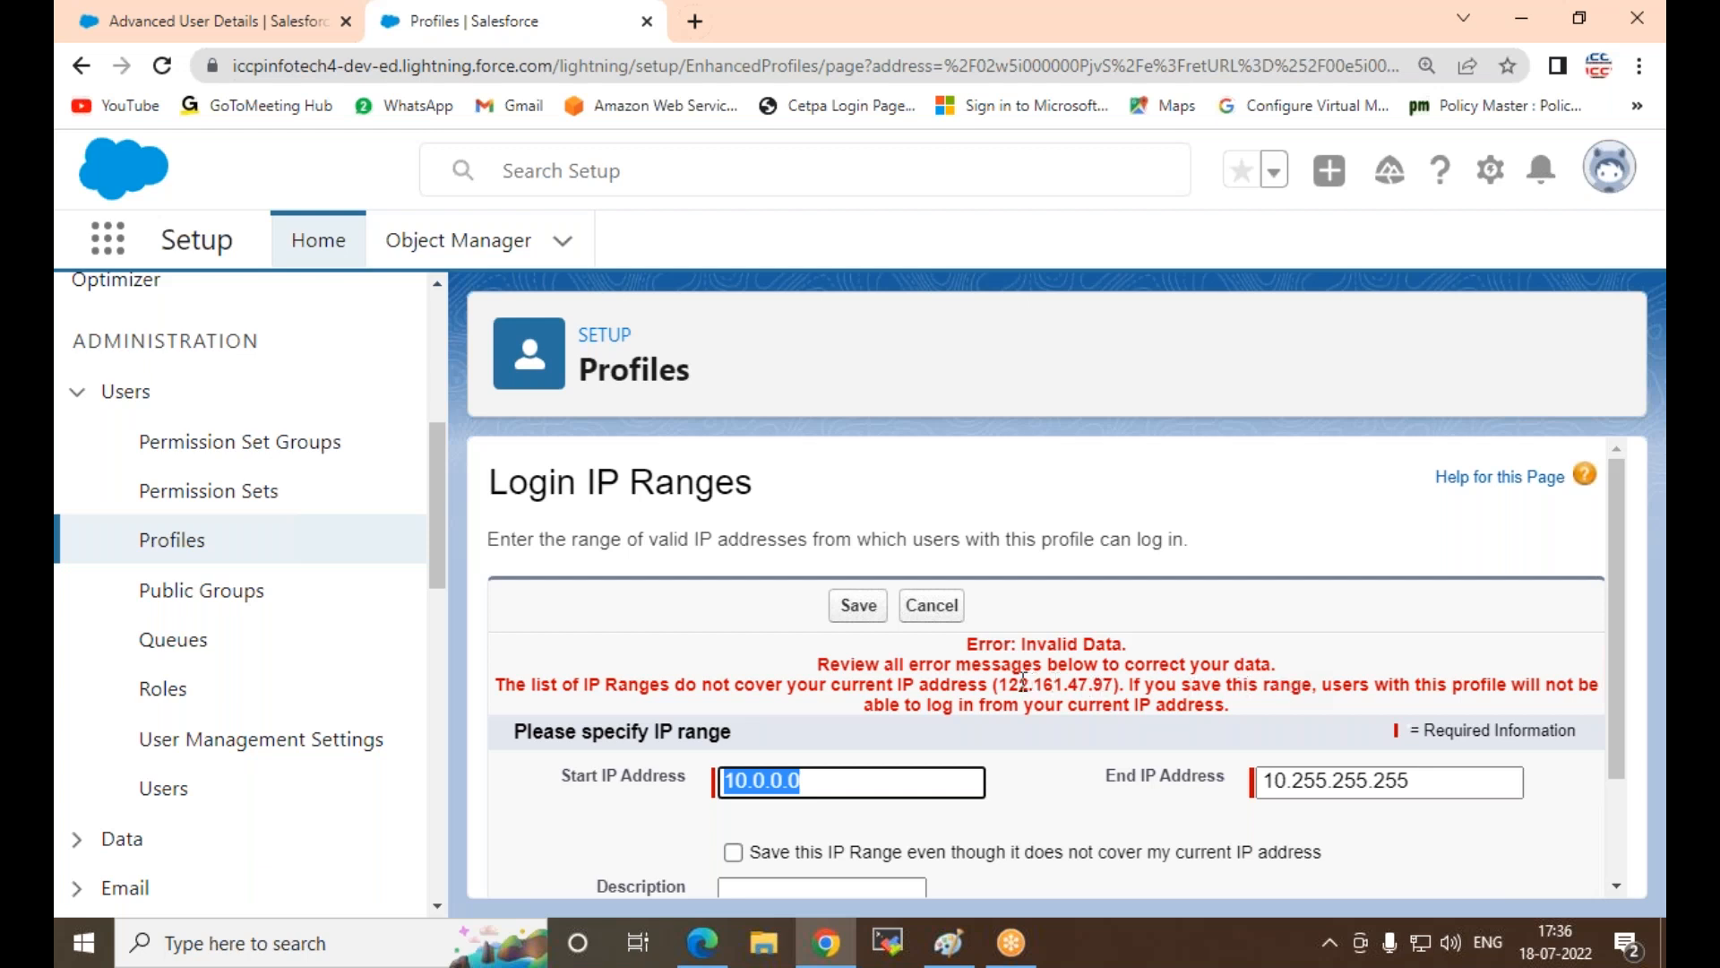
{"action": "left_click_drag", "start_coordinate": [999, 684], "coordinate": [1115, 685]}
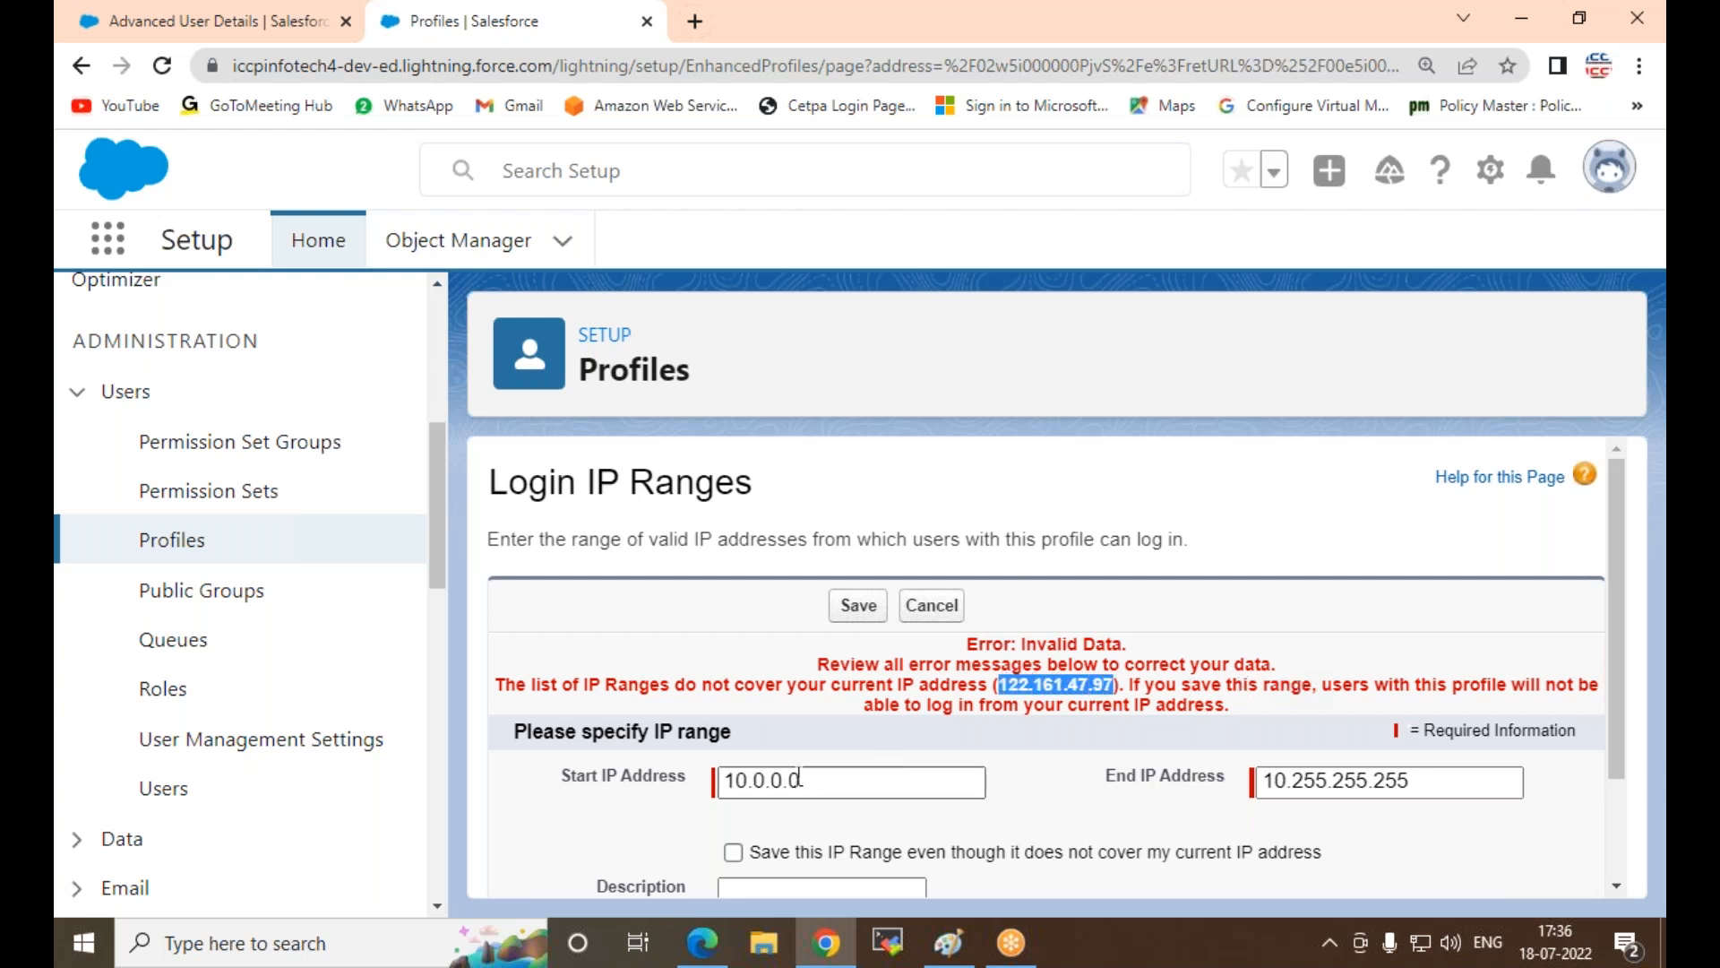
{"action": "left_click", "coordinate": [530, 9]}
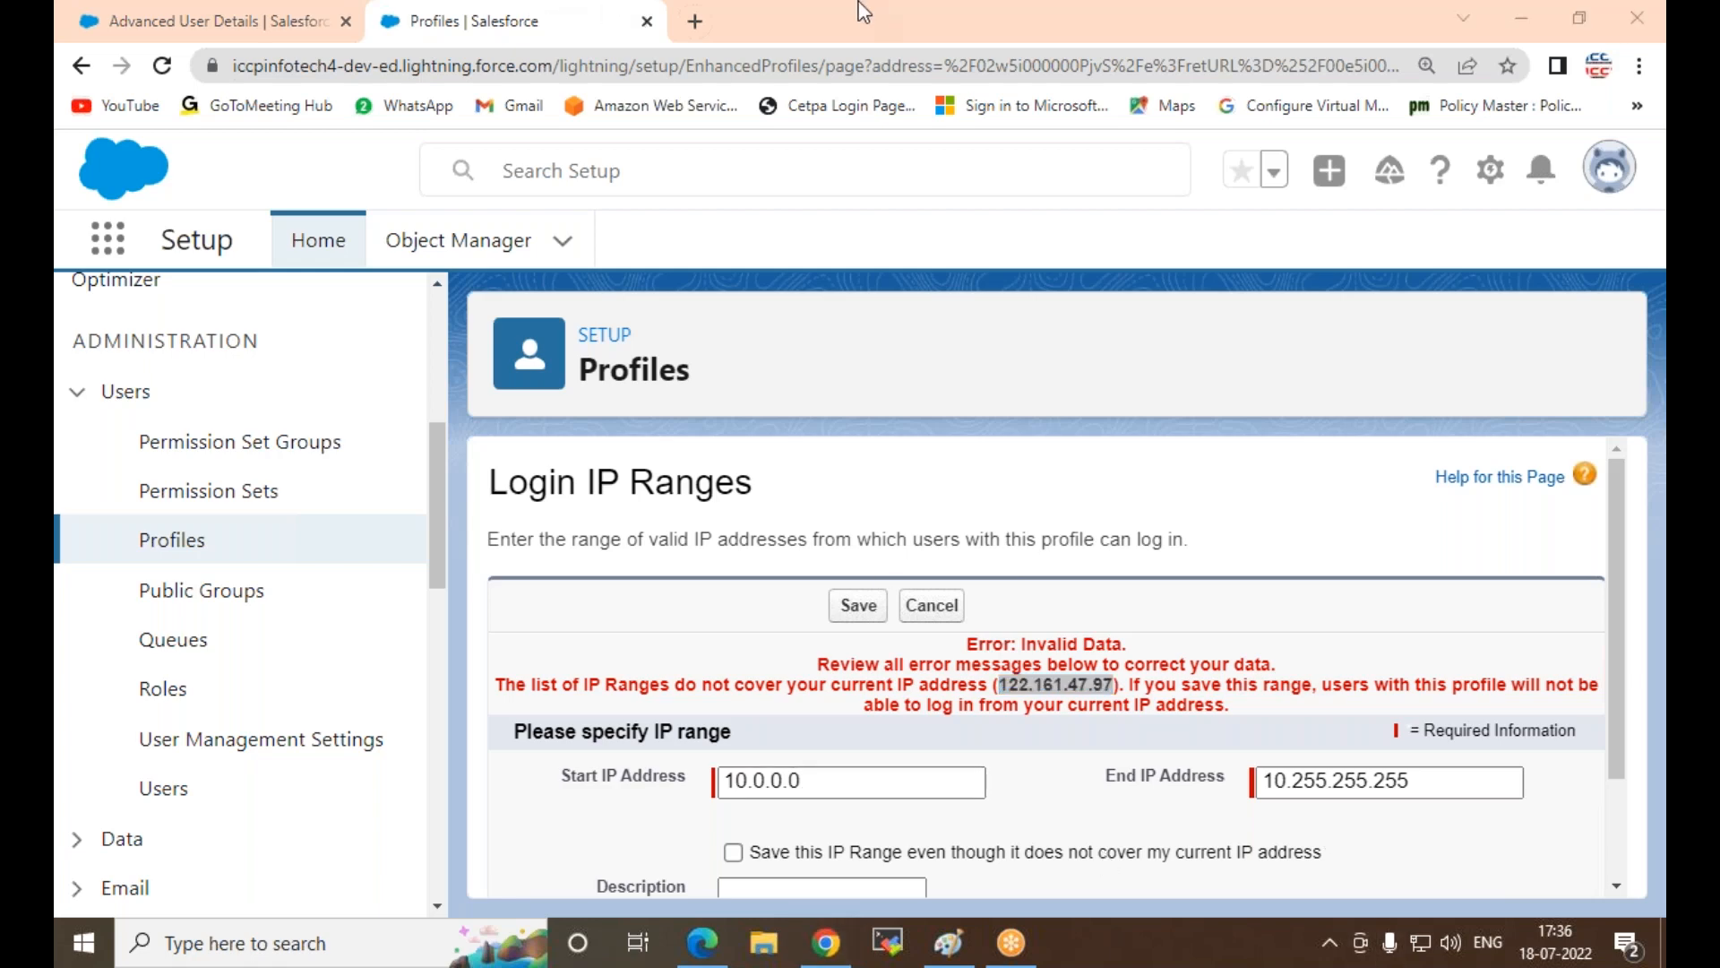
Search Google for 'my public ip' in a new browser tab
{"action": "left_click", "coordinate": [700, 26]}
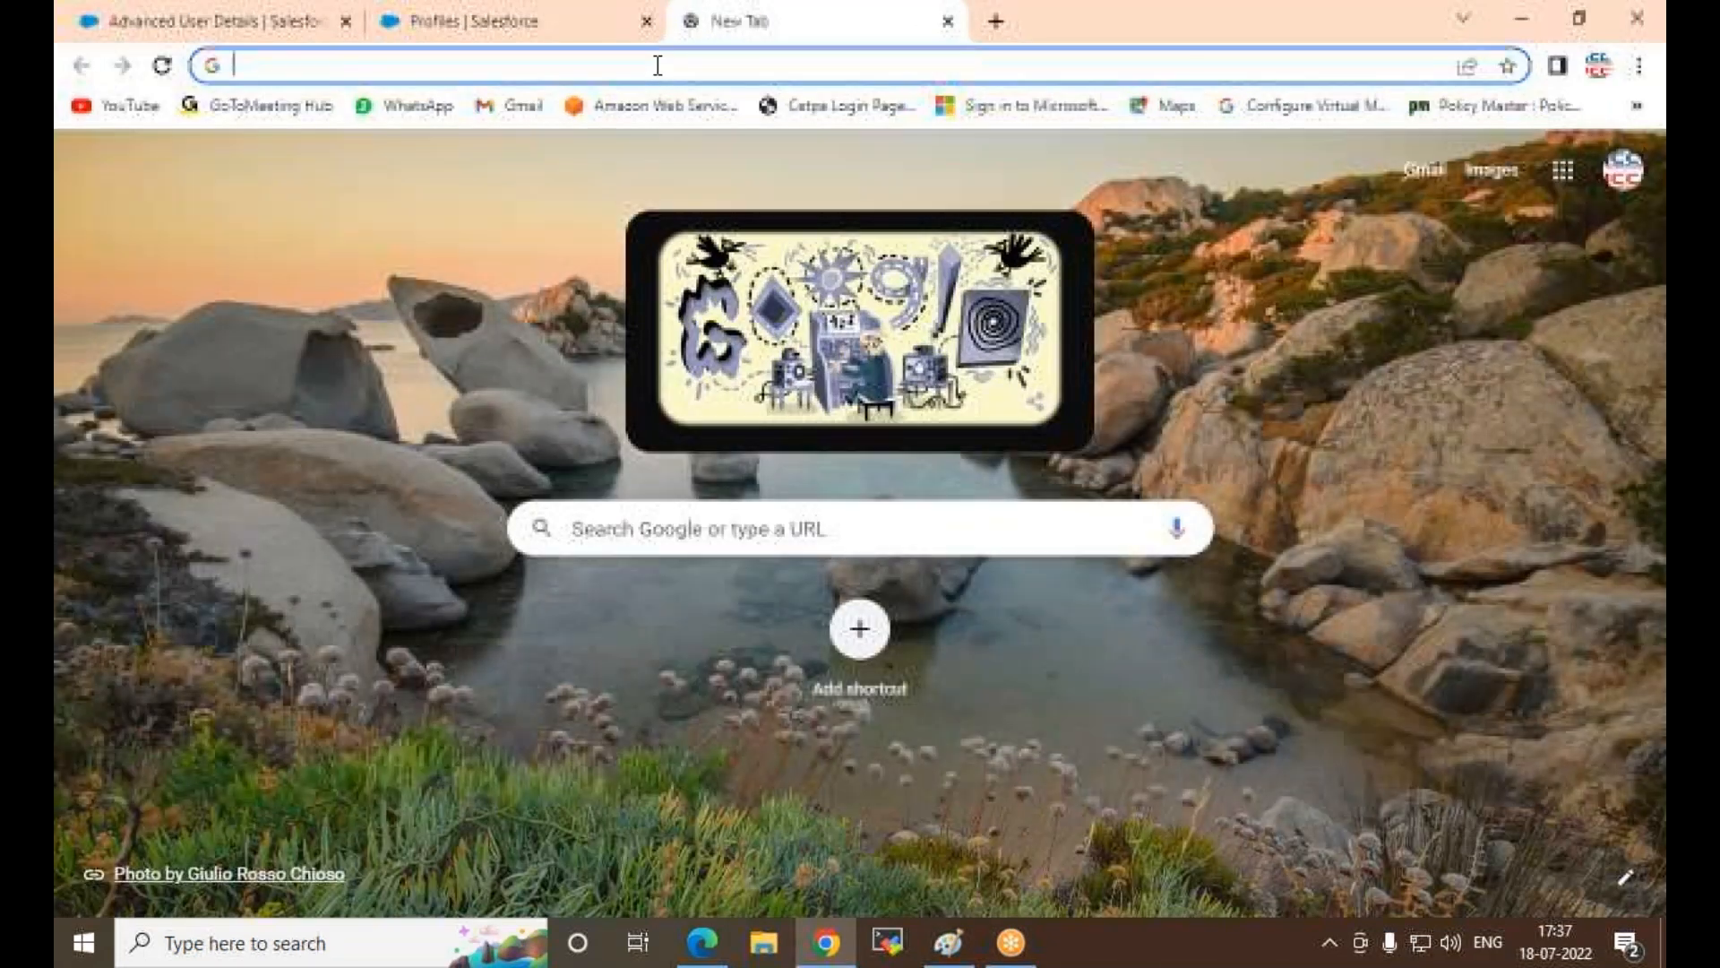
{"action": "type", "text": "m"}
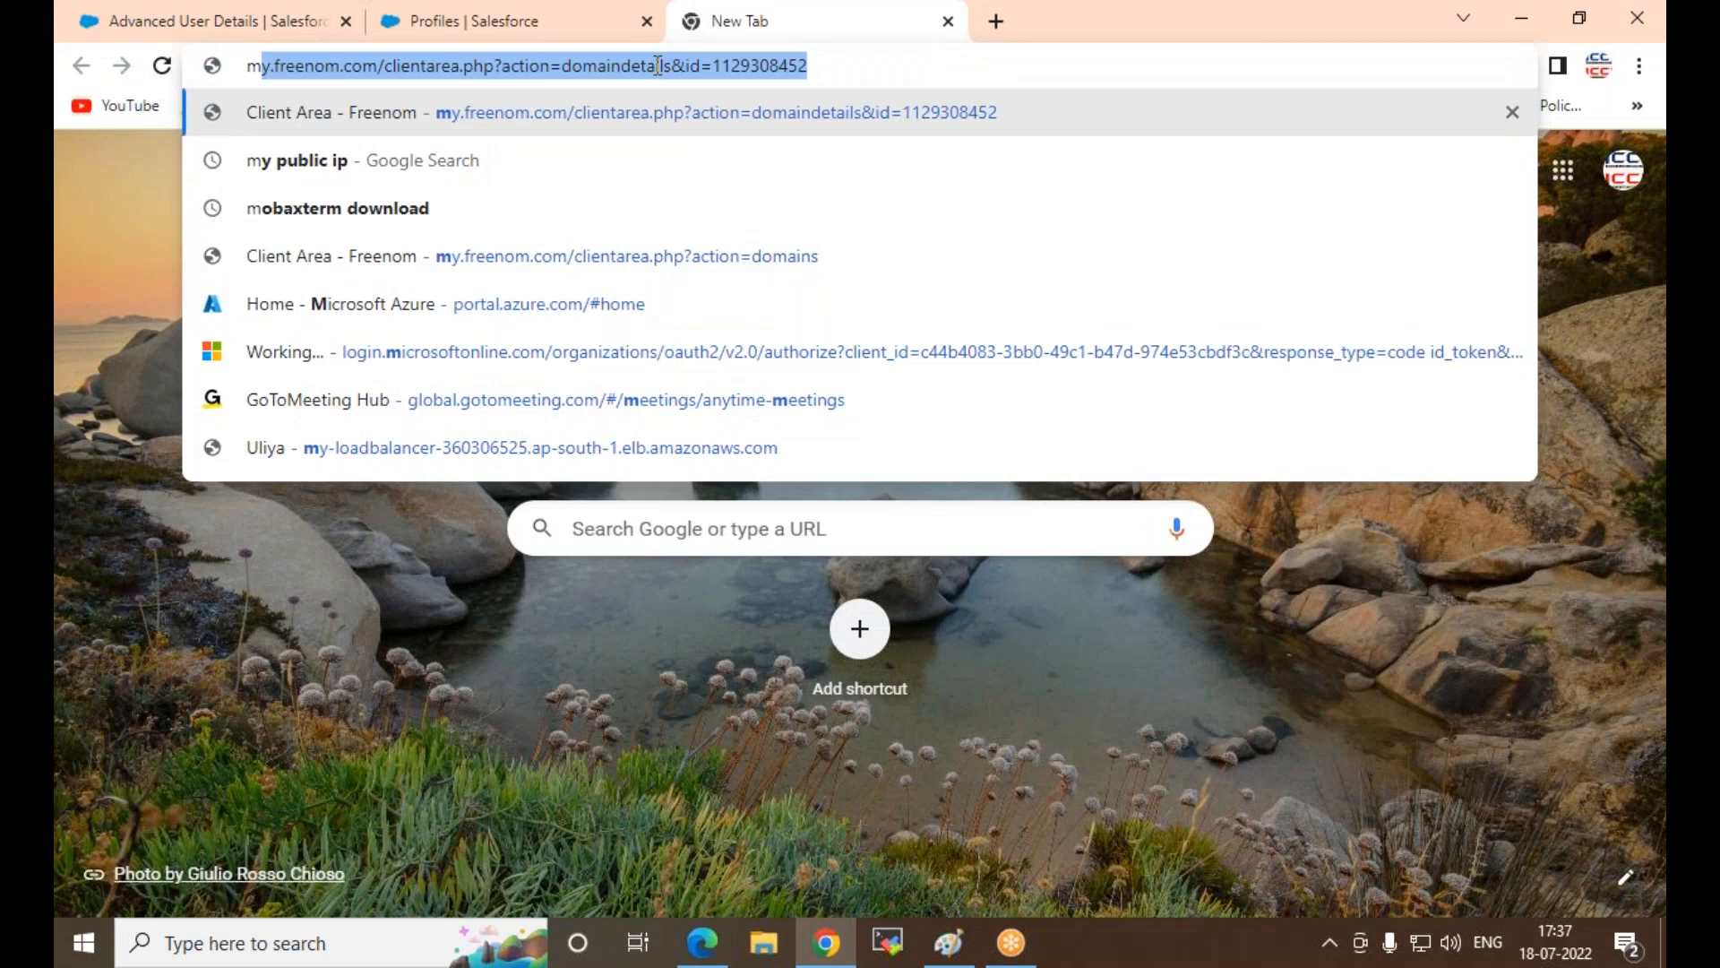
{"action": "key", "text": "BackSpace"}
{"action": "key", "text": "BackSpace"}
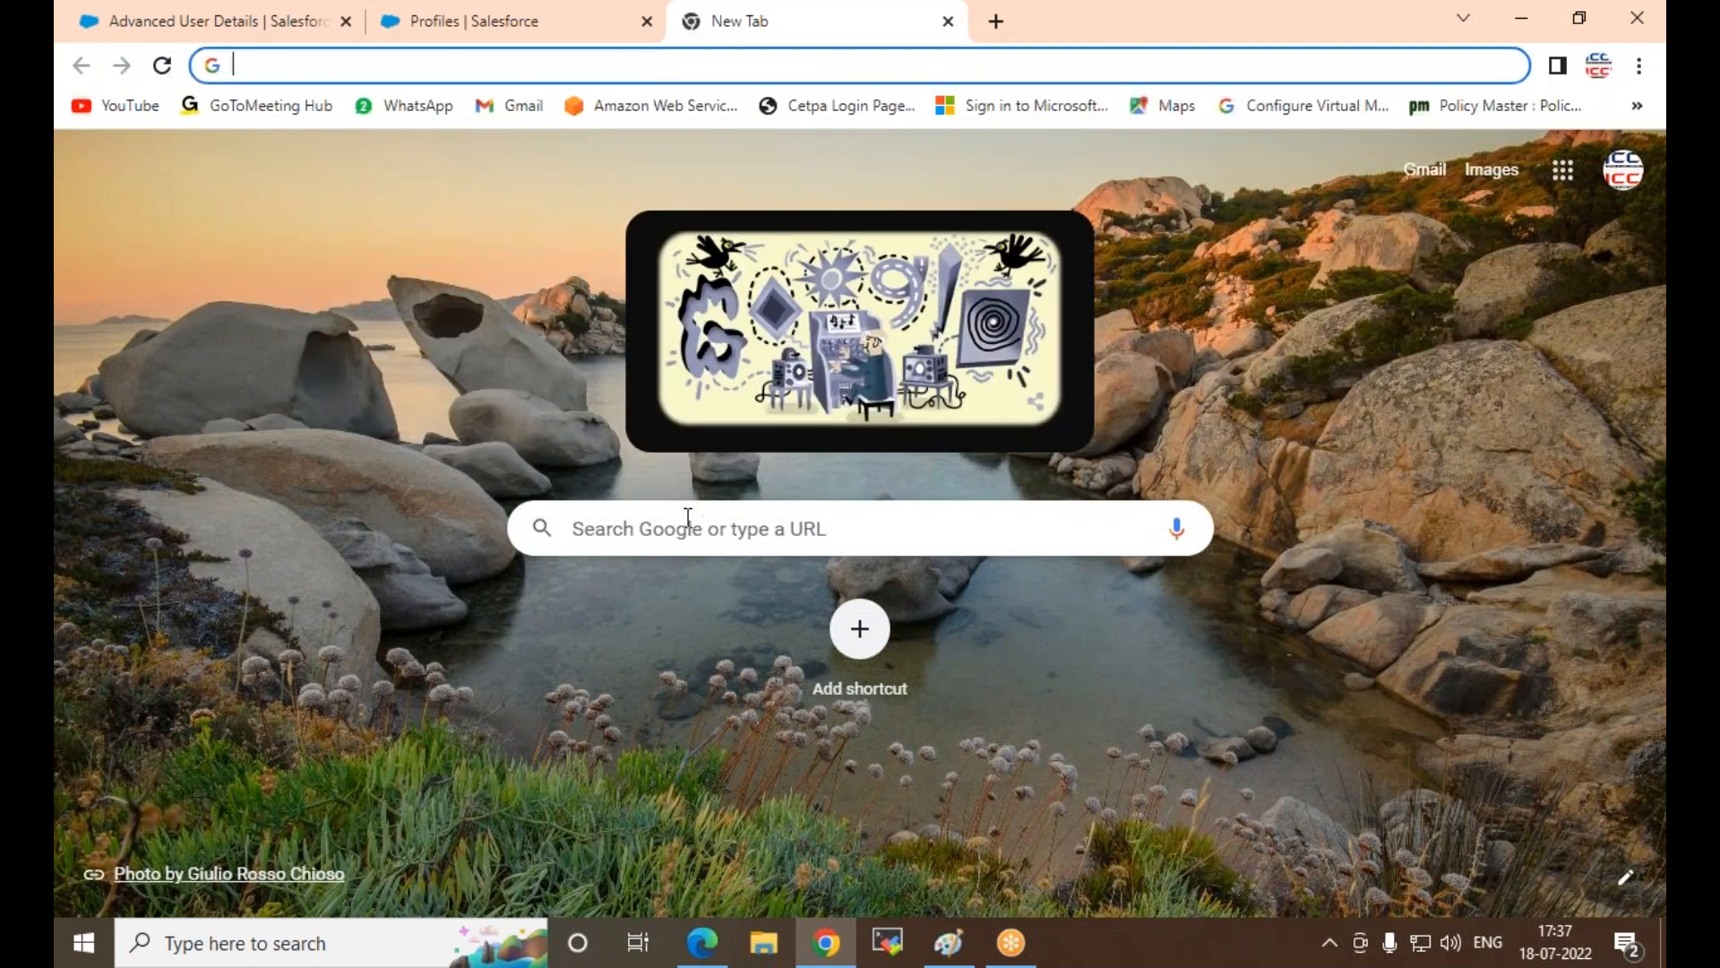
{"action": "left_click", "coordinate": [683, 520]}
{"action": "type", "text": "m"}
{"action": "key", "text": "BackSpace"}
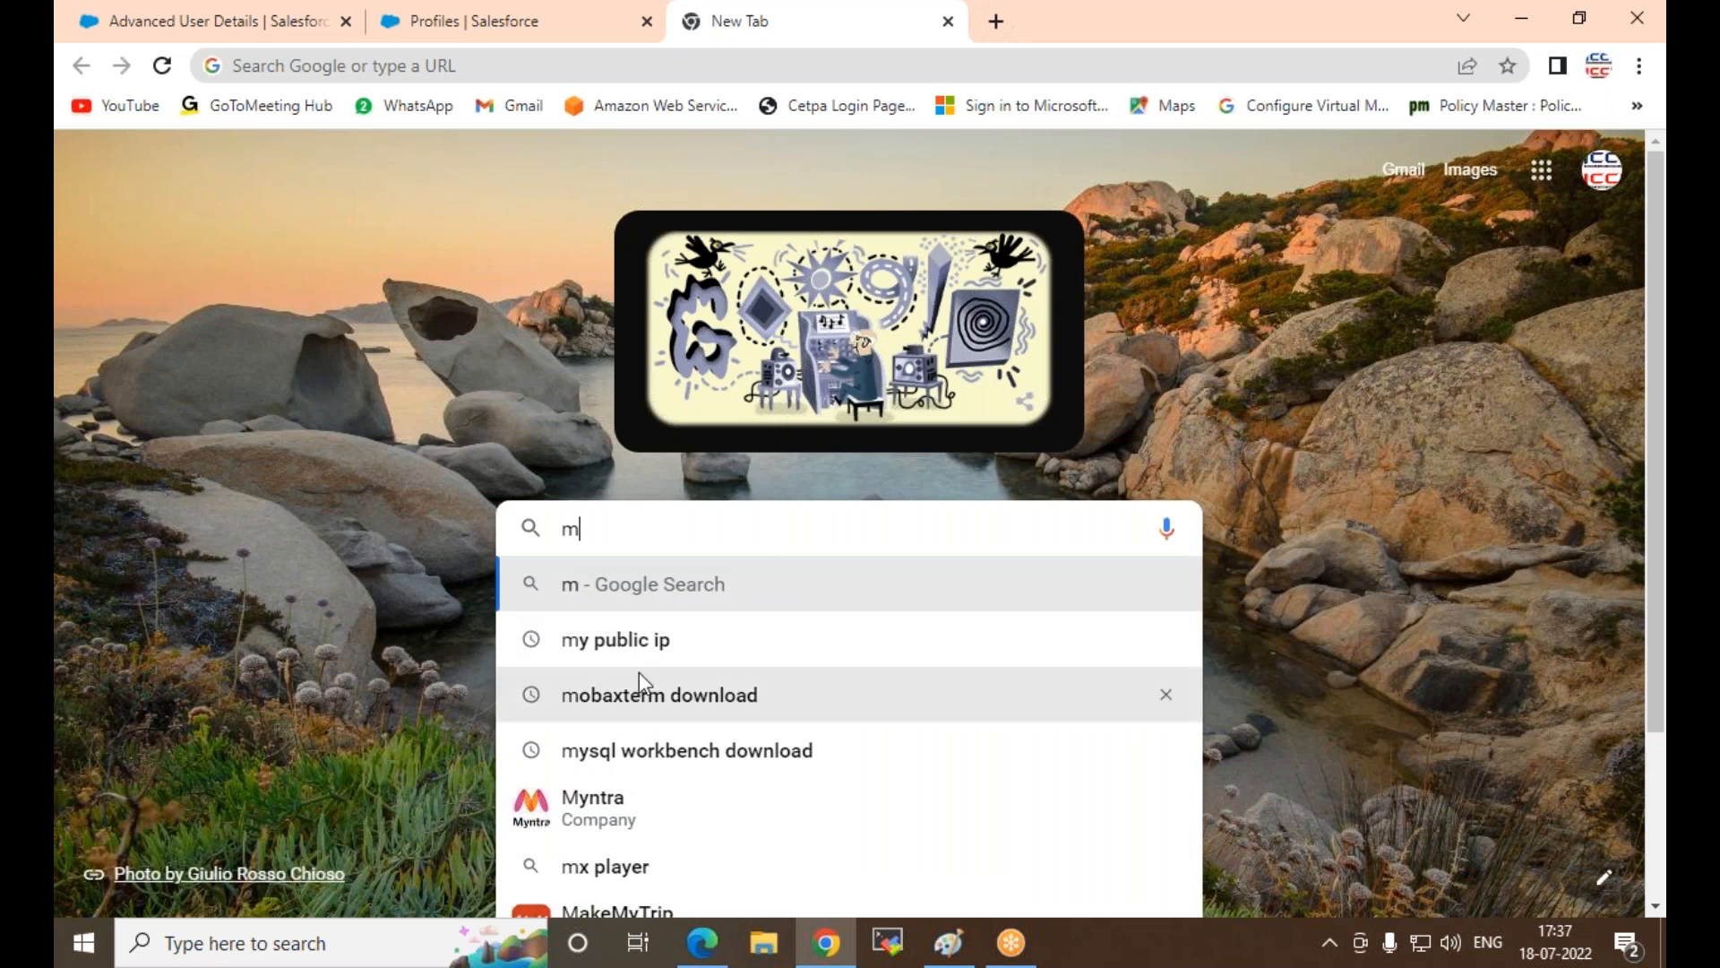
{"action": "left_click", "coordinate": [659, 650]}
Copy the public IPv4 address 122.161.47.97 from whatismyip.com
{"action": "left_click", "coordinate": [444, 408]}
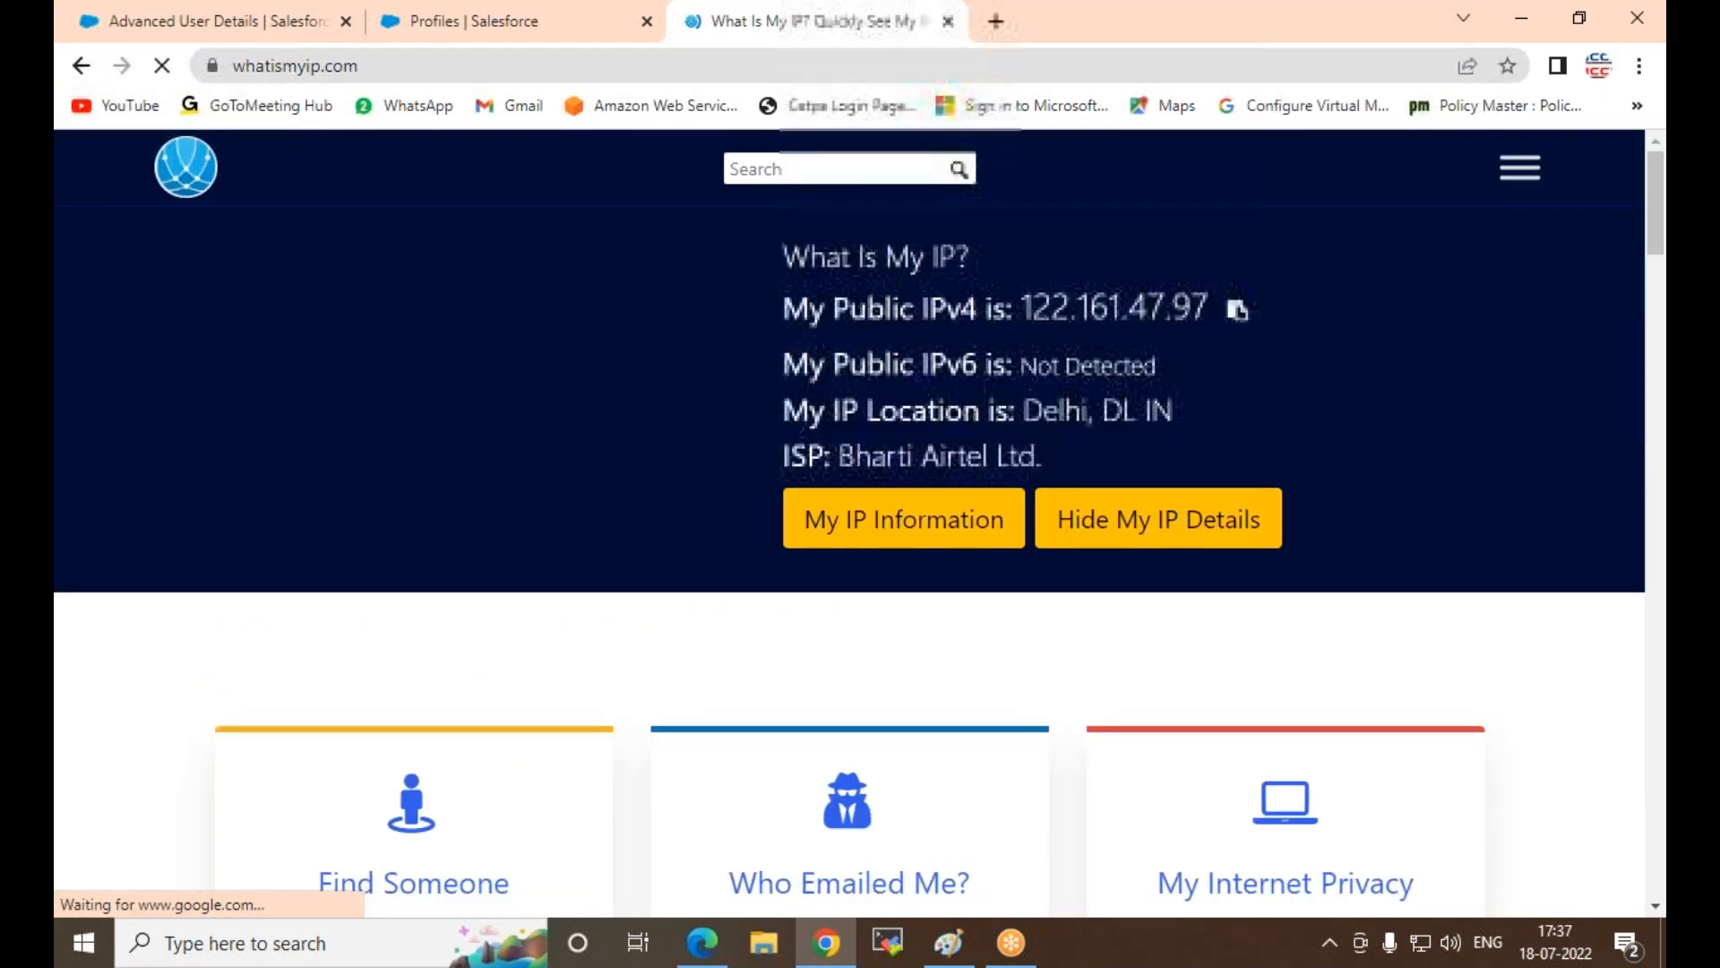
{"action": "left_click", "coordinate": [1234, 314]}
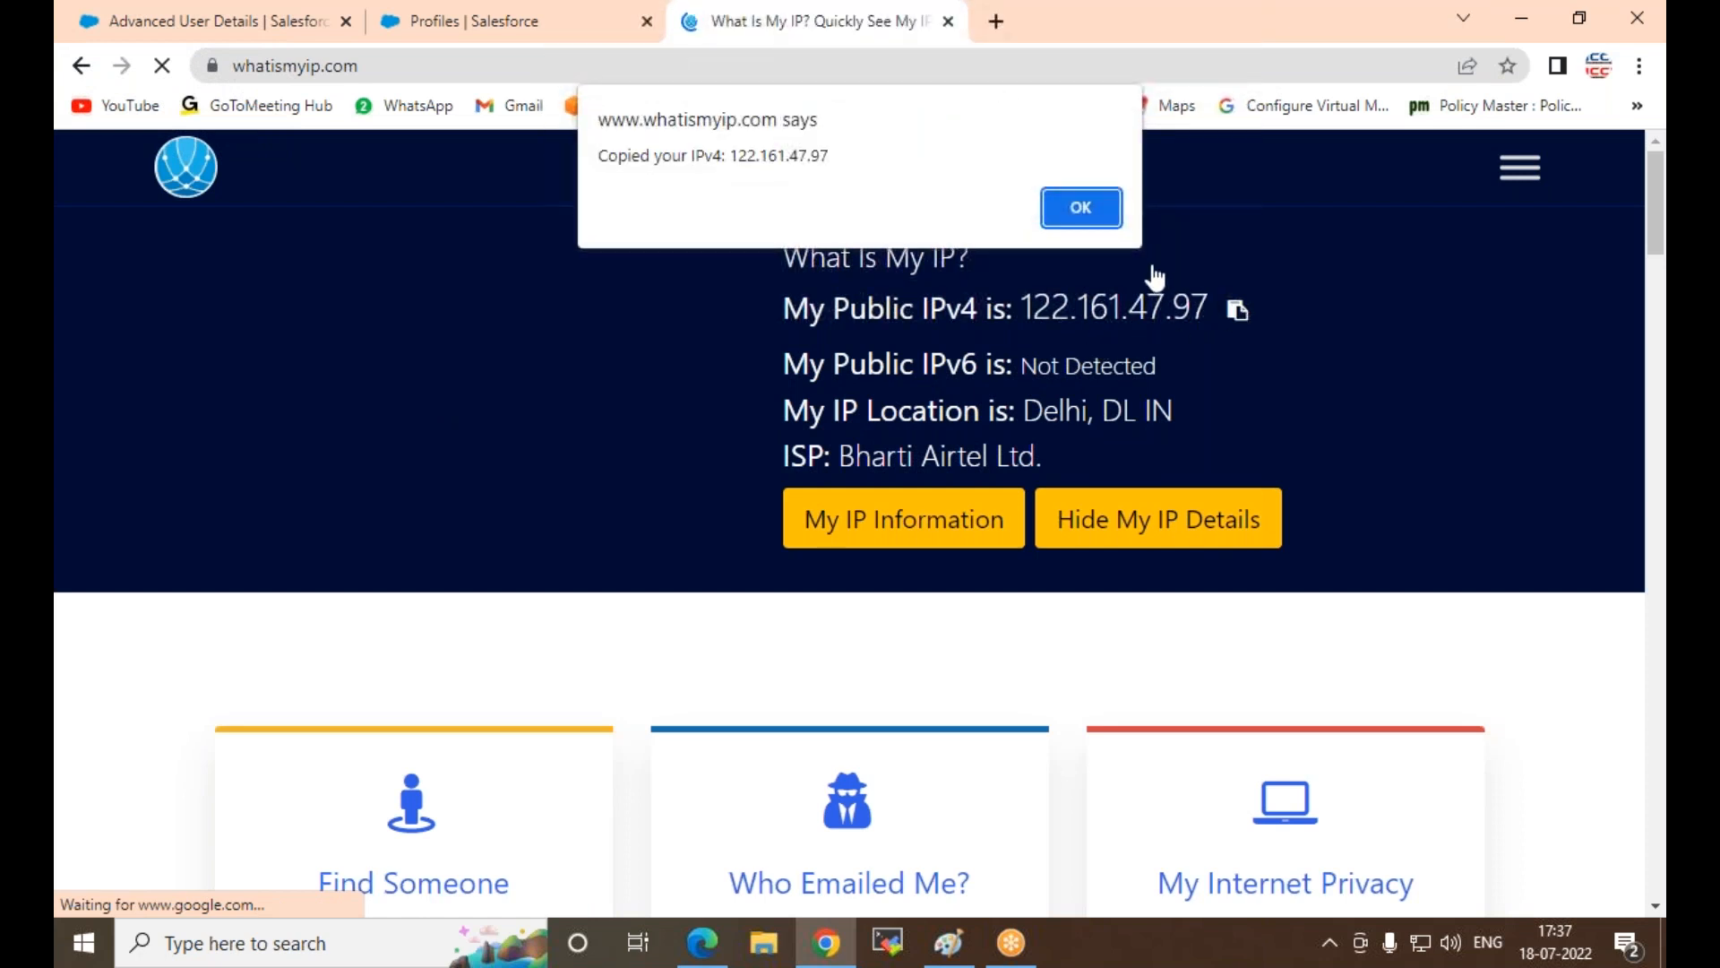
{"action": "left_click", "coordinate": [1080, 208]}
{"action": "left_click", "coordinate": [1237, 311]}
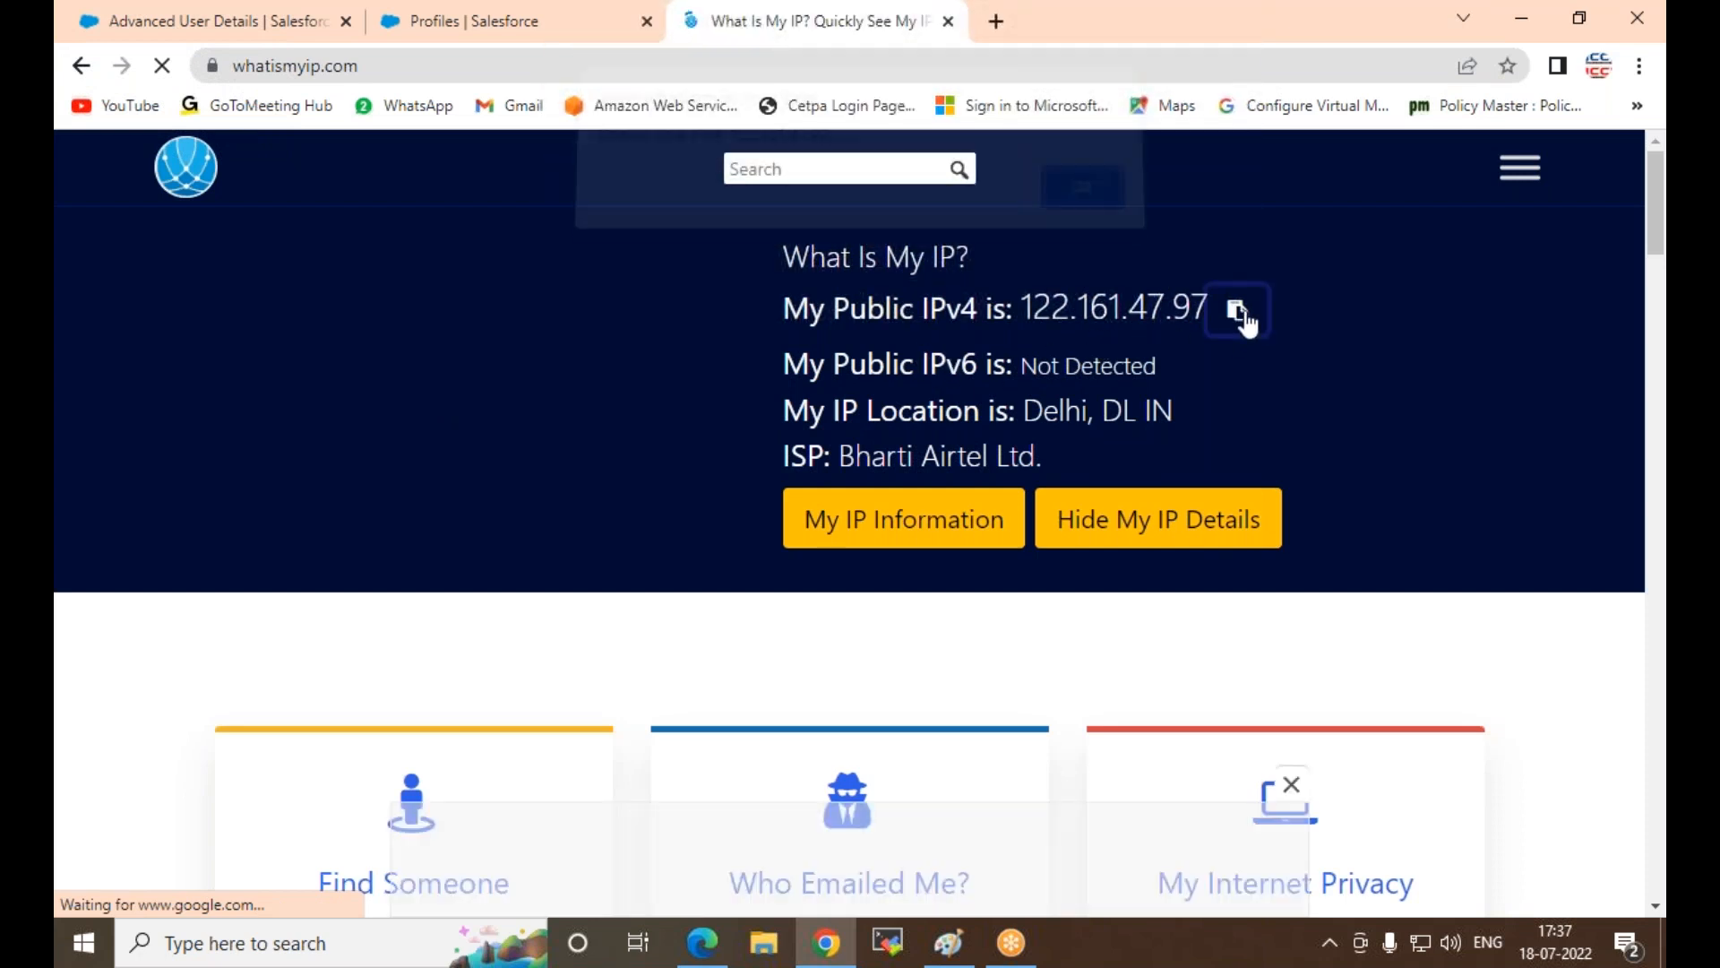
{"action": "left_click", "coordinate": [1082, 208]}
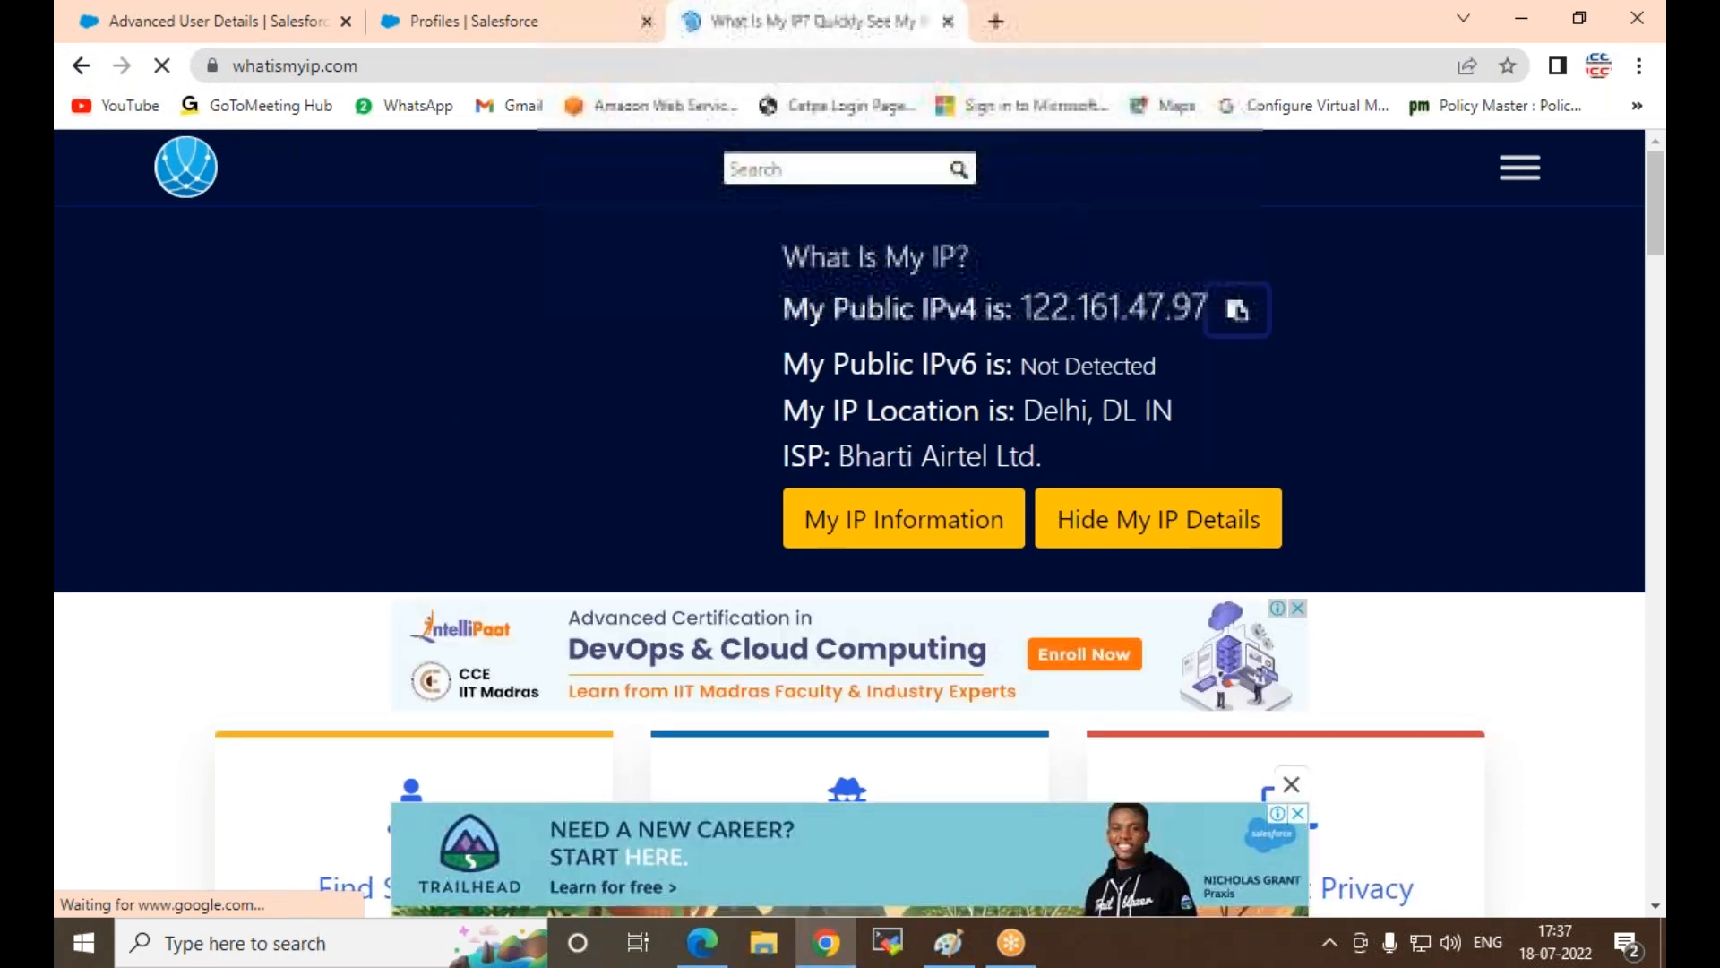
Paste 122.161.47.97 as both start and end IP address and save the range
{"action": "left_click", "coordinate": [493, 13]}
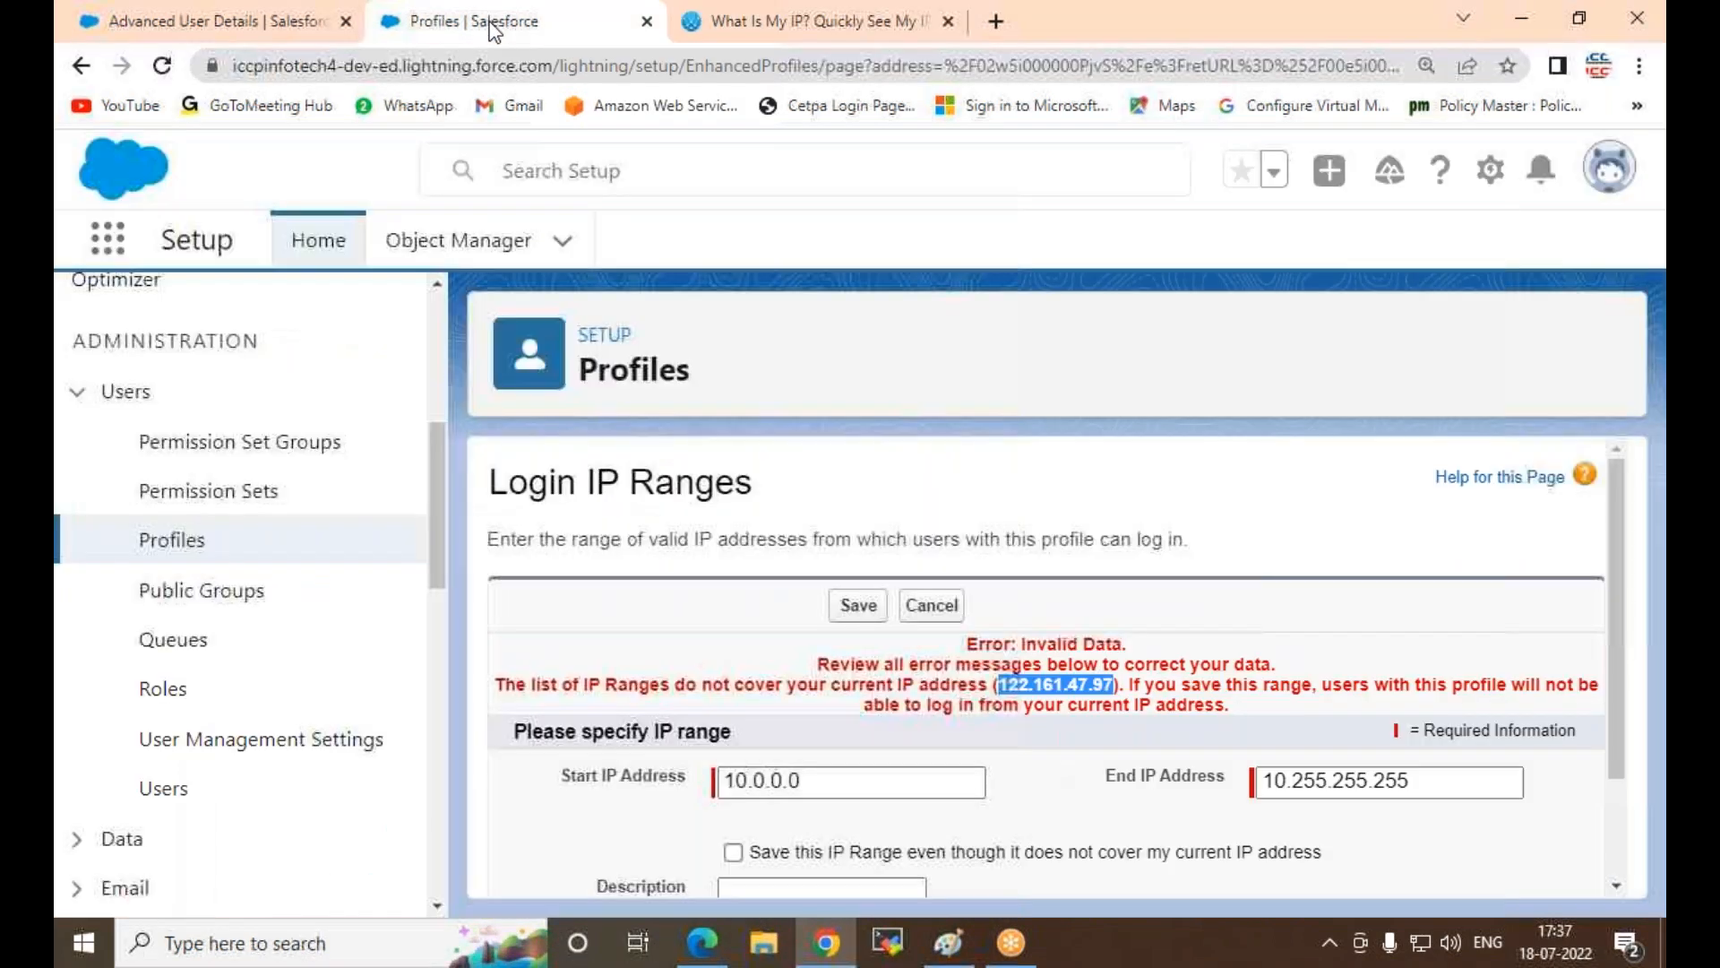
{"action": "left_click_drag", "start_coordinate": [826, 781], "coordinate": [528, 771]}
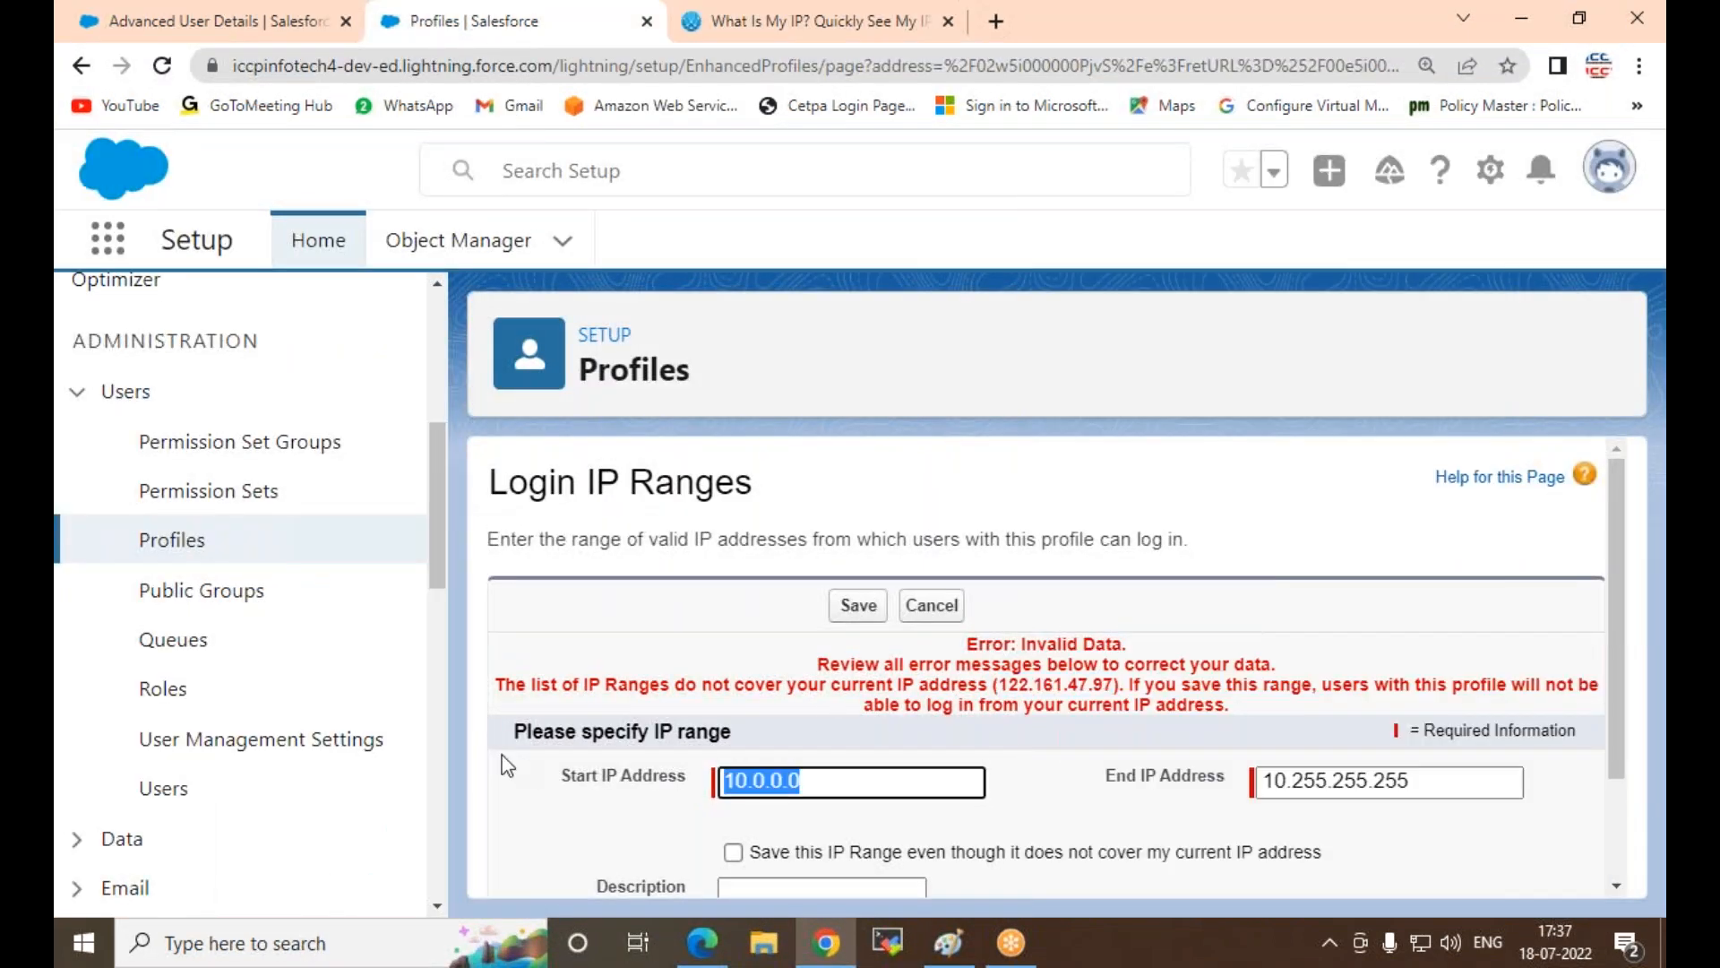
{"action": "key", "text": "ctrl+v"}
{"action": "left_click_drag", "start_coordinate": [1398, 780], "coordinate": [1259, 781]}
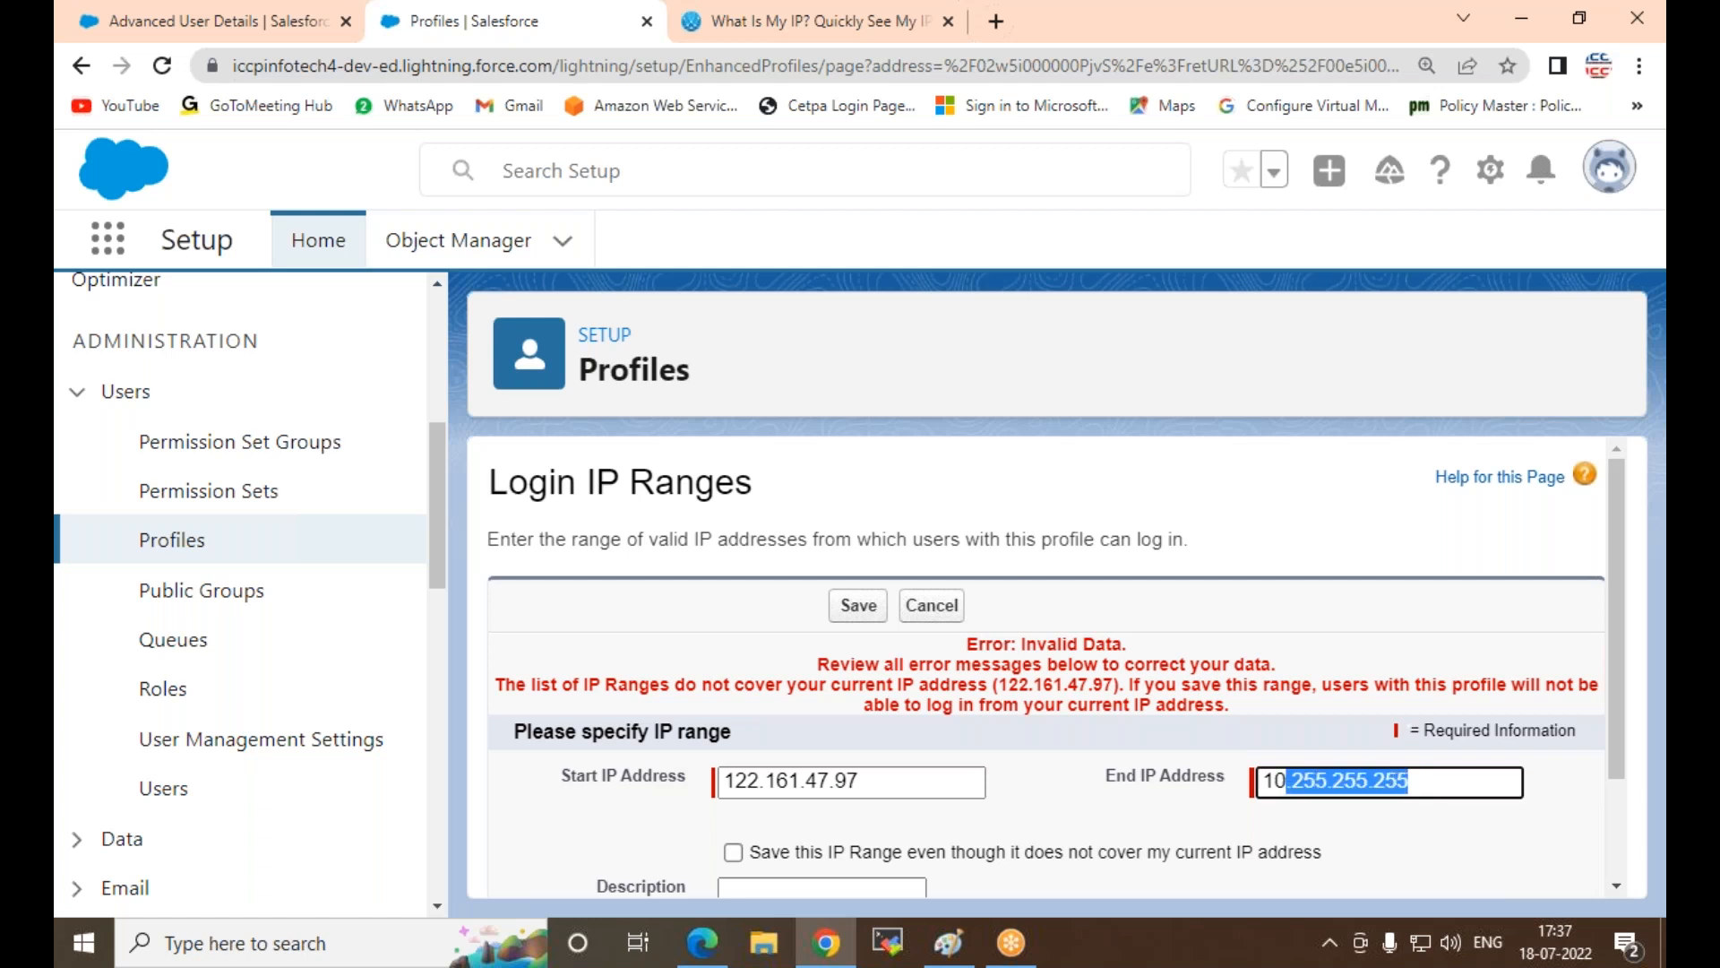
{"action": "key", "text": "ctrl+v"}
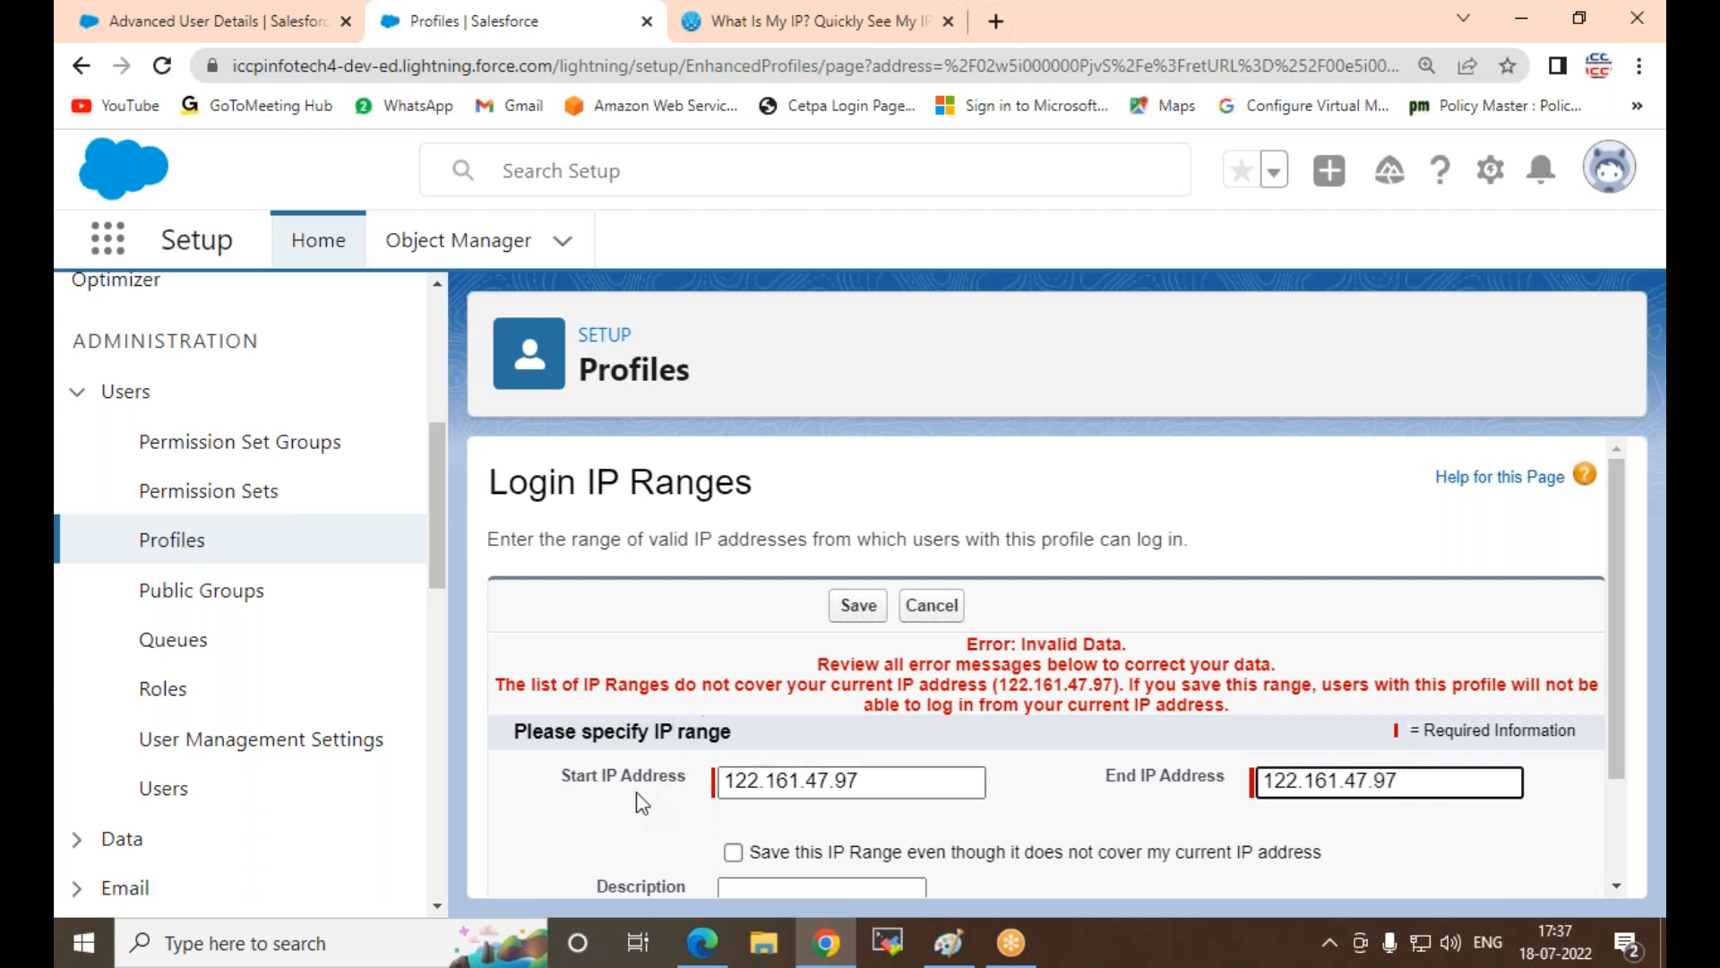
{"action": "scroll", "coordinate": [874, 686], "scroll_direction": "down", "scroll_amount": 2}
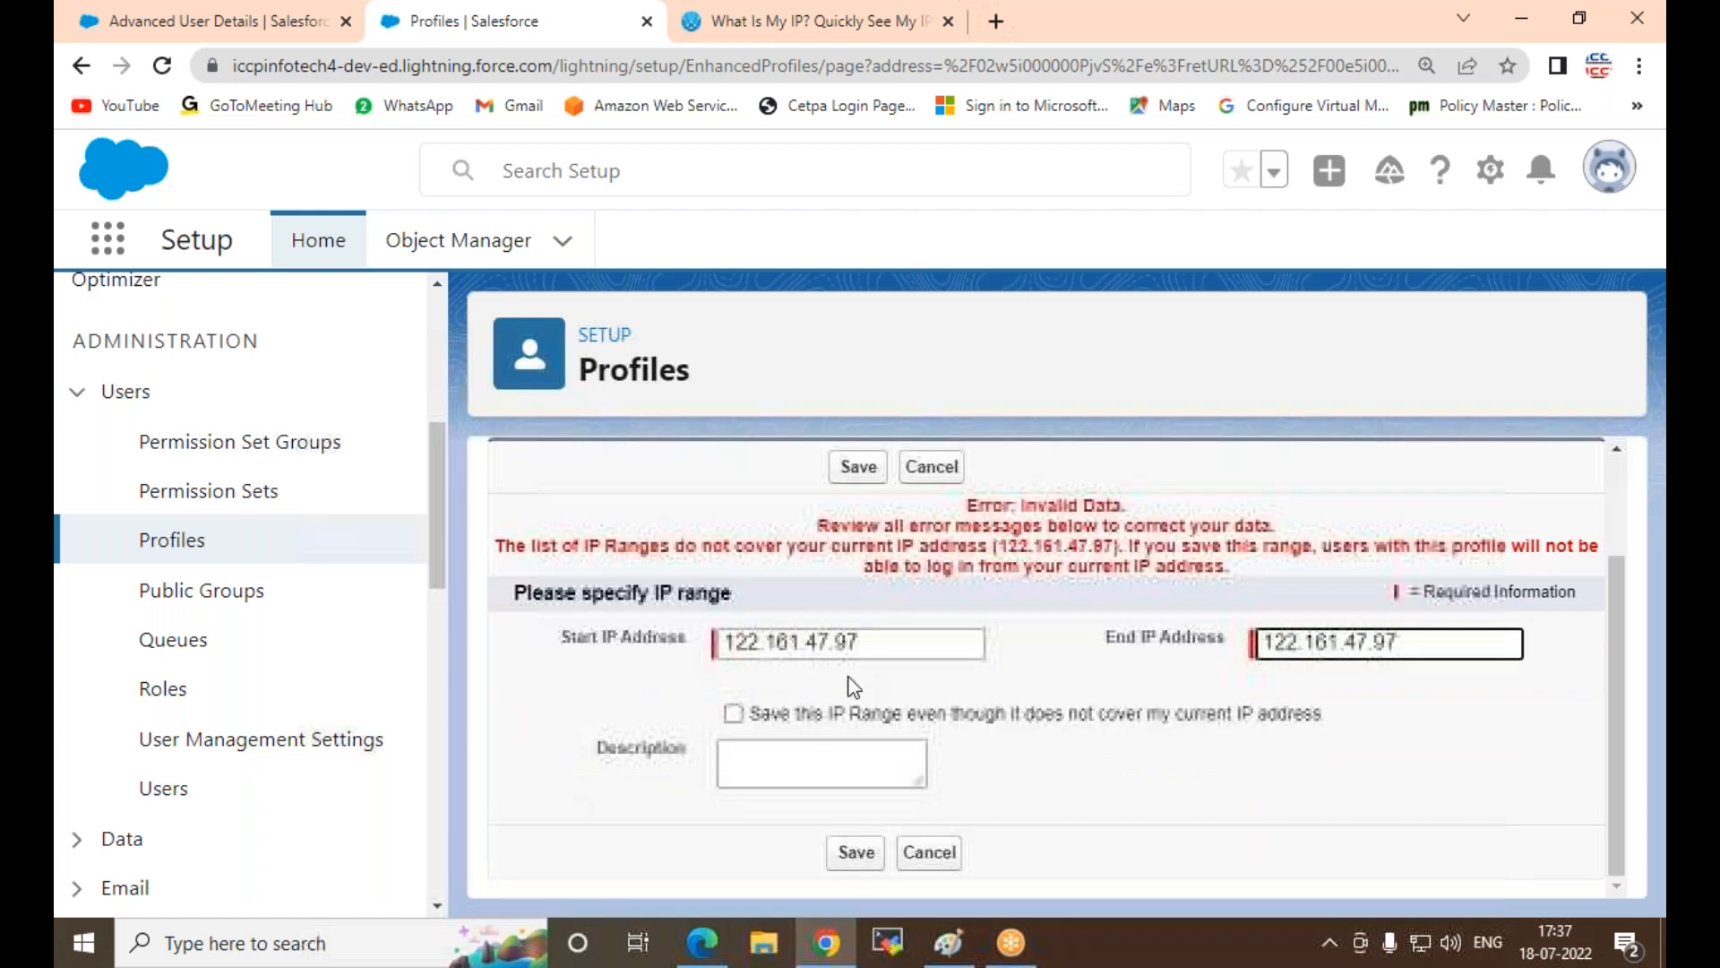
{"action": "left_click", "coordinate": [853, 856]}
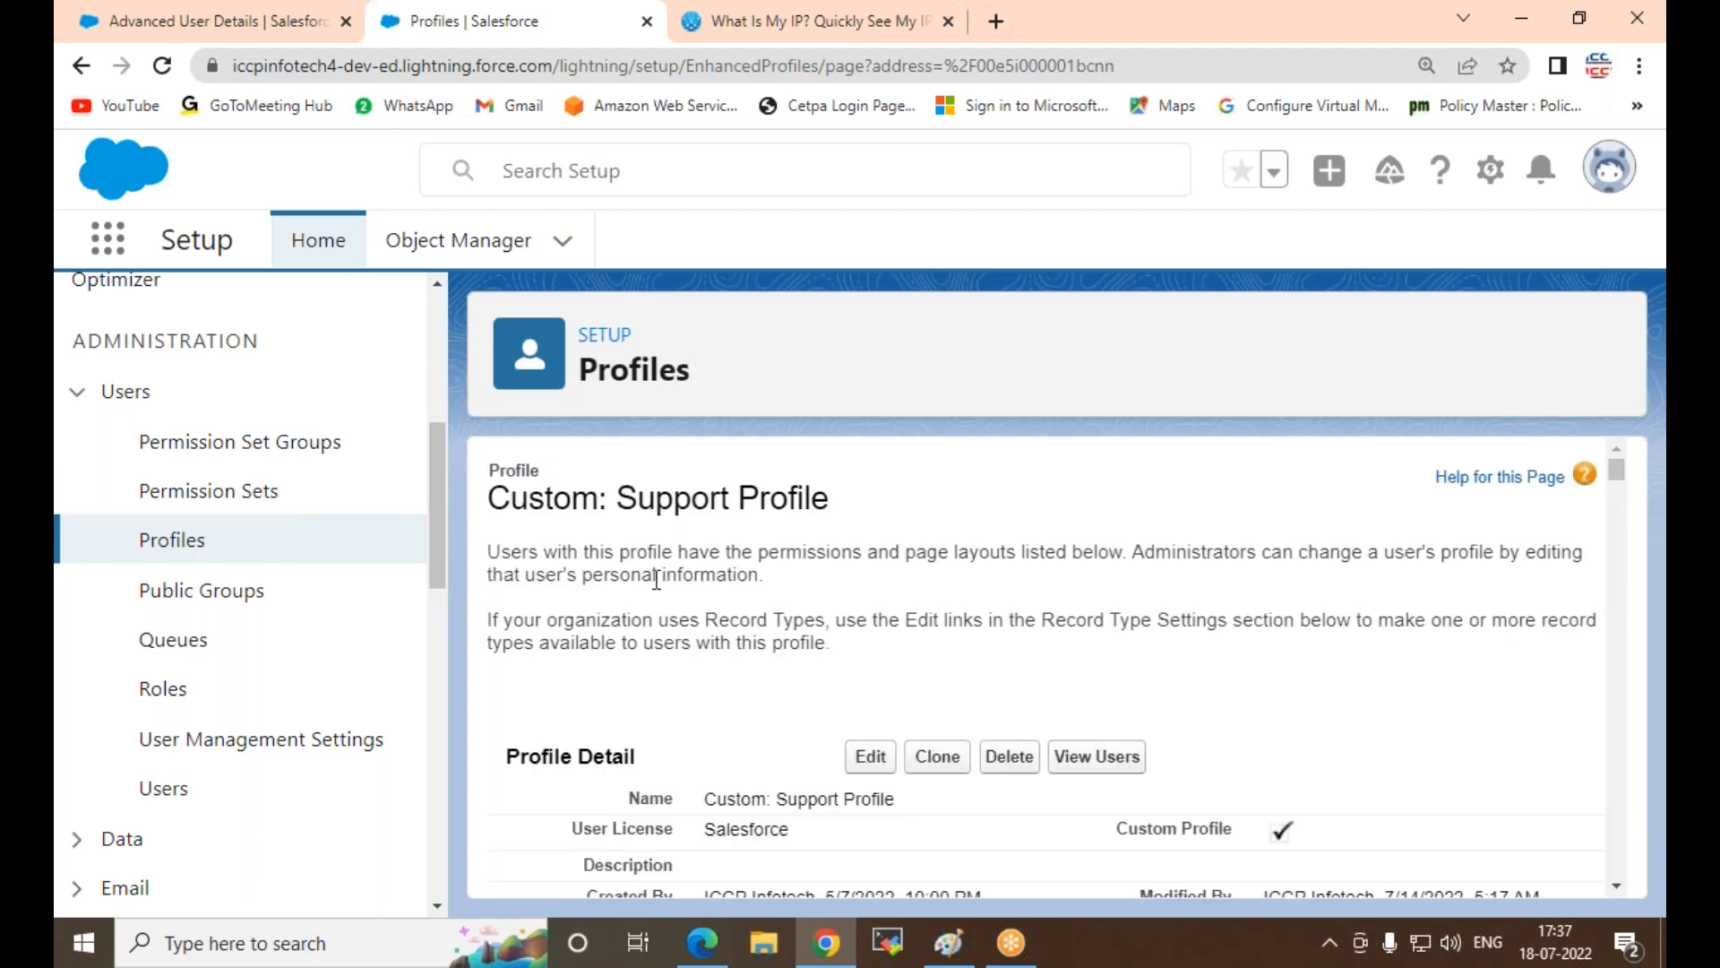
Check the Login IP Ranges entry on the Support Profile page
{"action": "scroll", "coordinate": [675, 649], "scroll_direction": "down", "scroll_amount": 1}
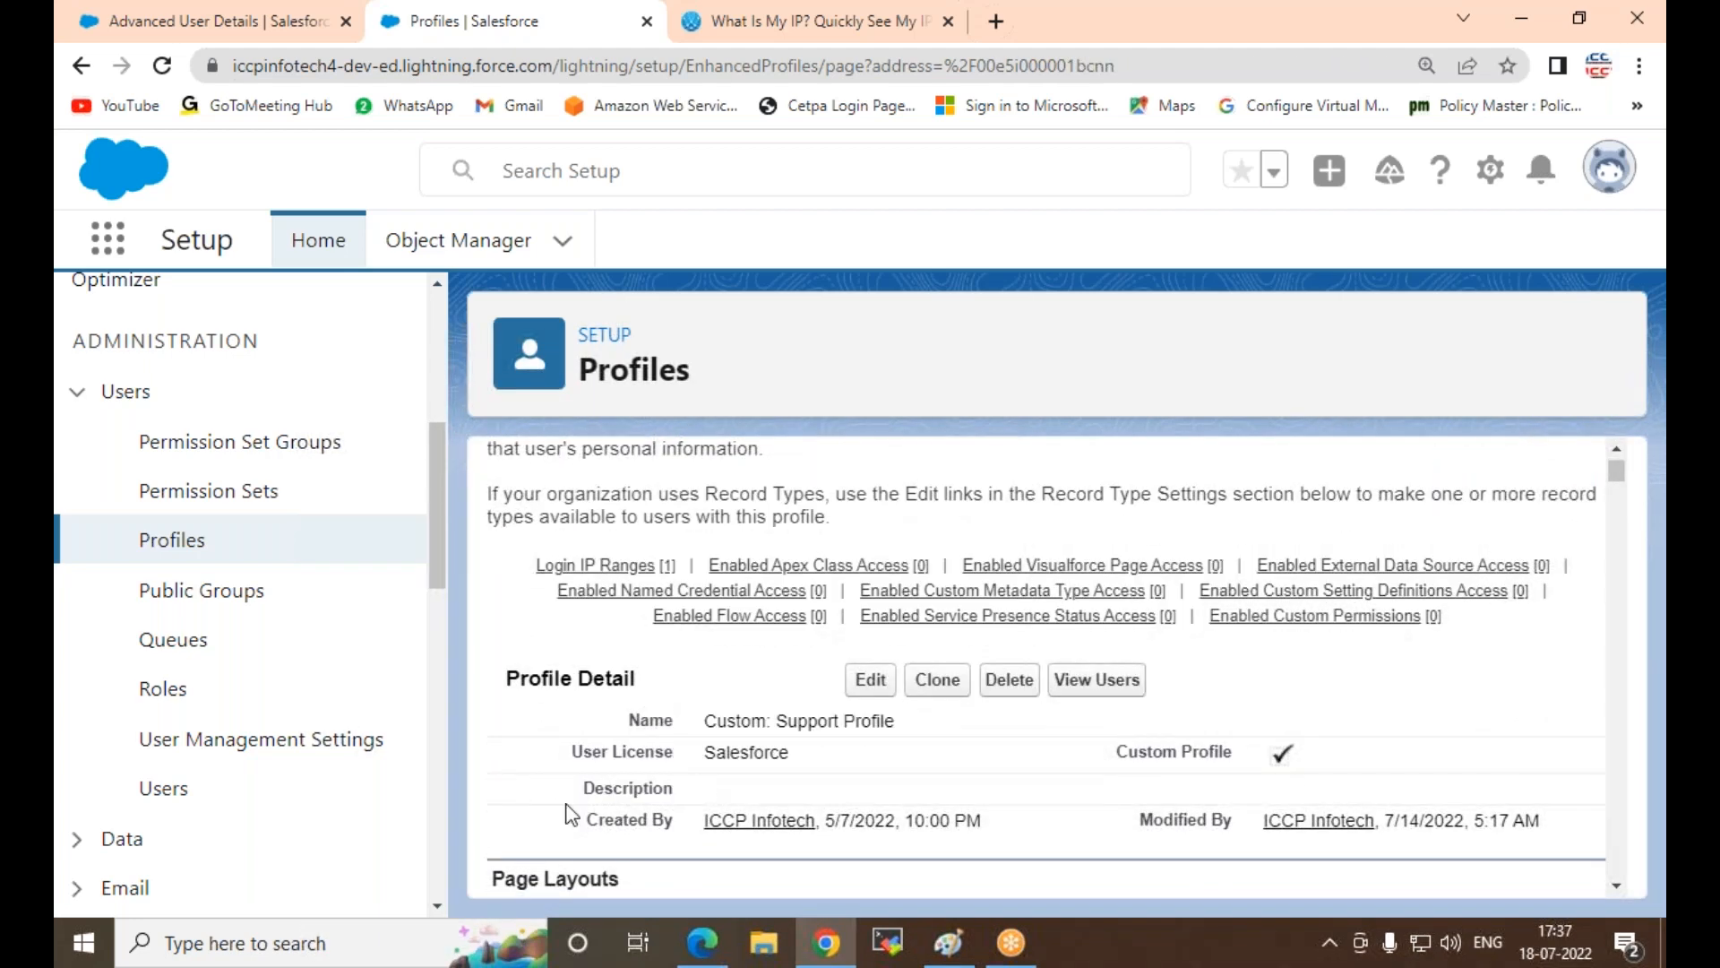
{"action": "scroll", "coordinate": [709, 754], "scroll_direction": "down", "scroll_amount": 1}
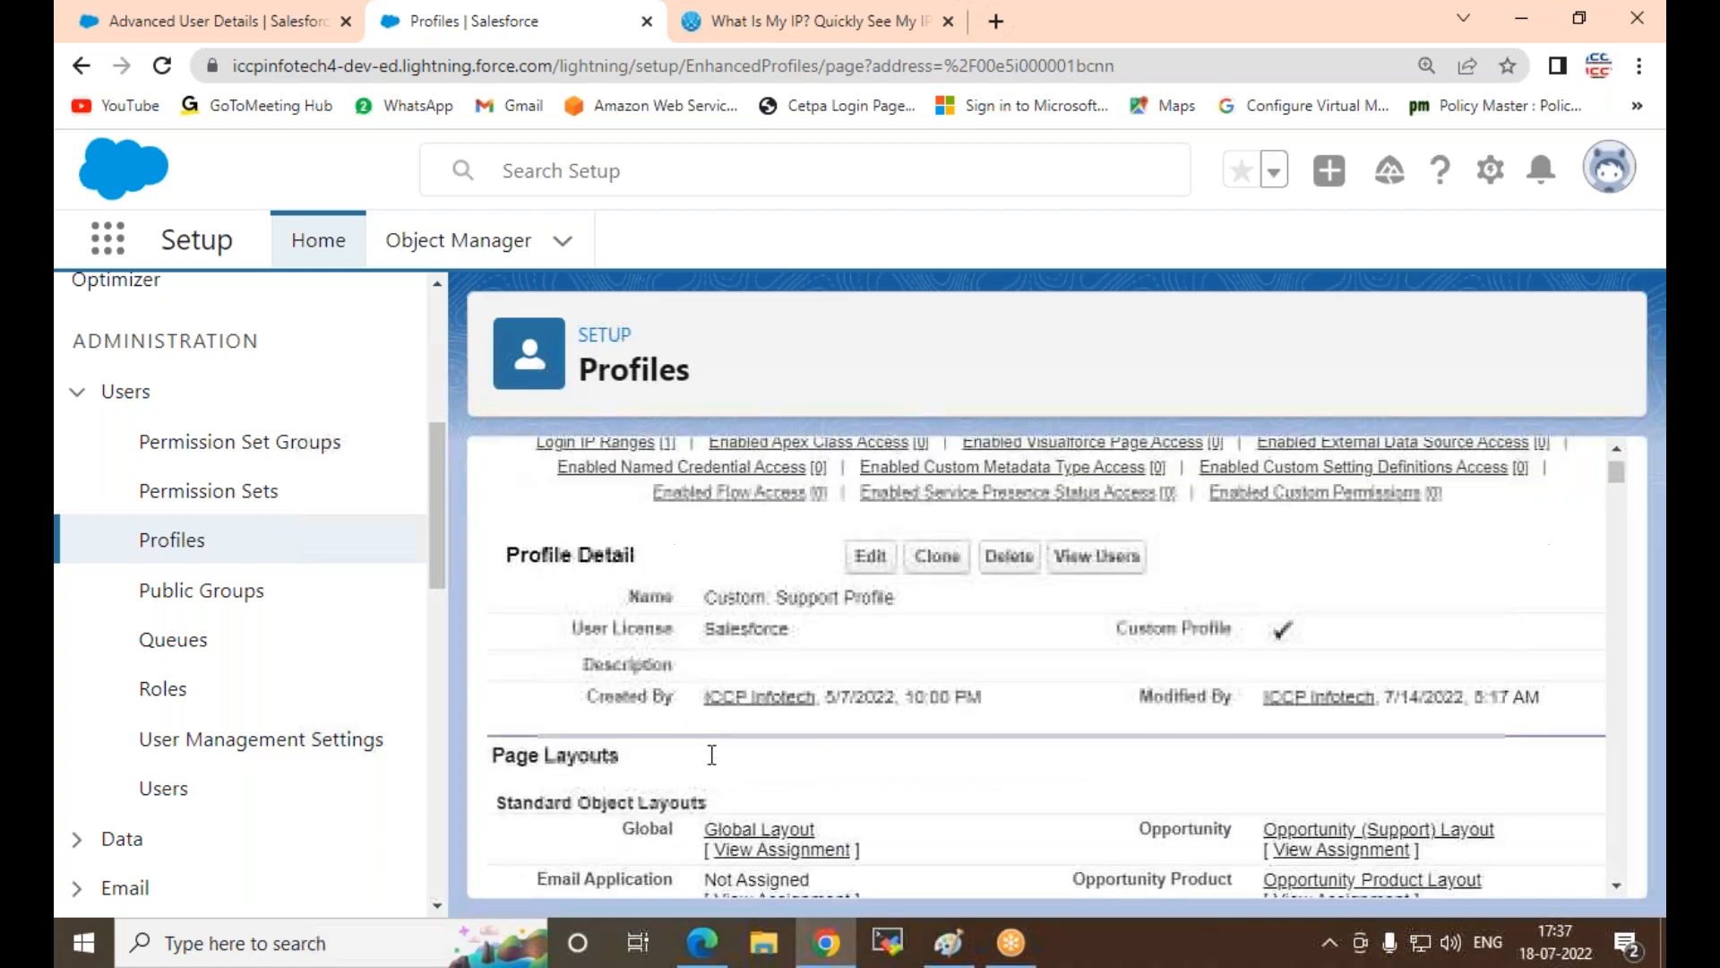
{"action": "scroll", "coordinate": [627, 690], "scroll_direction": "up", "scroll_amount": 3}
{"action": "mouse_move", "coordinate": [609, 697]}
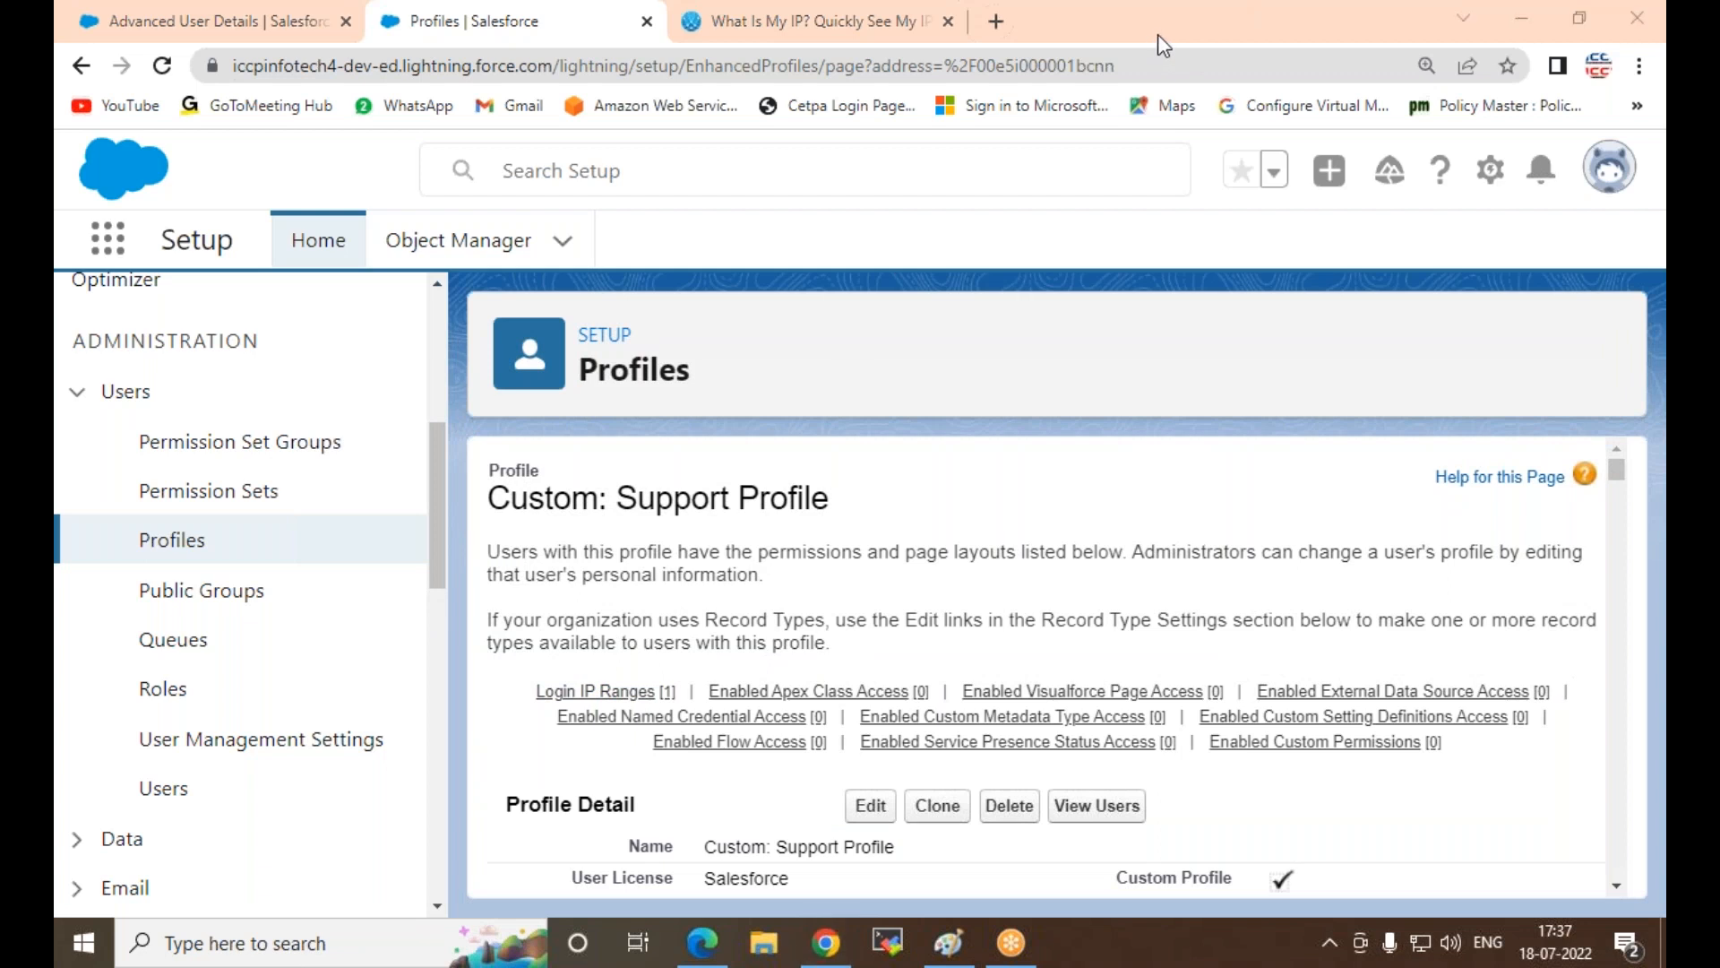
{"action": "left_click", "coordinate": [798, 245]}
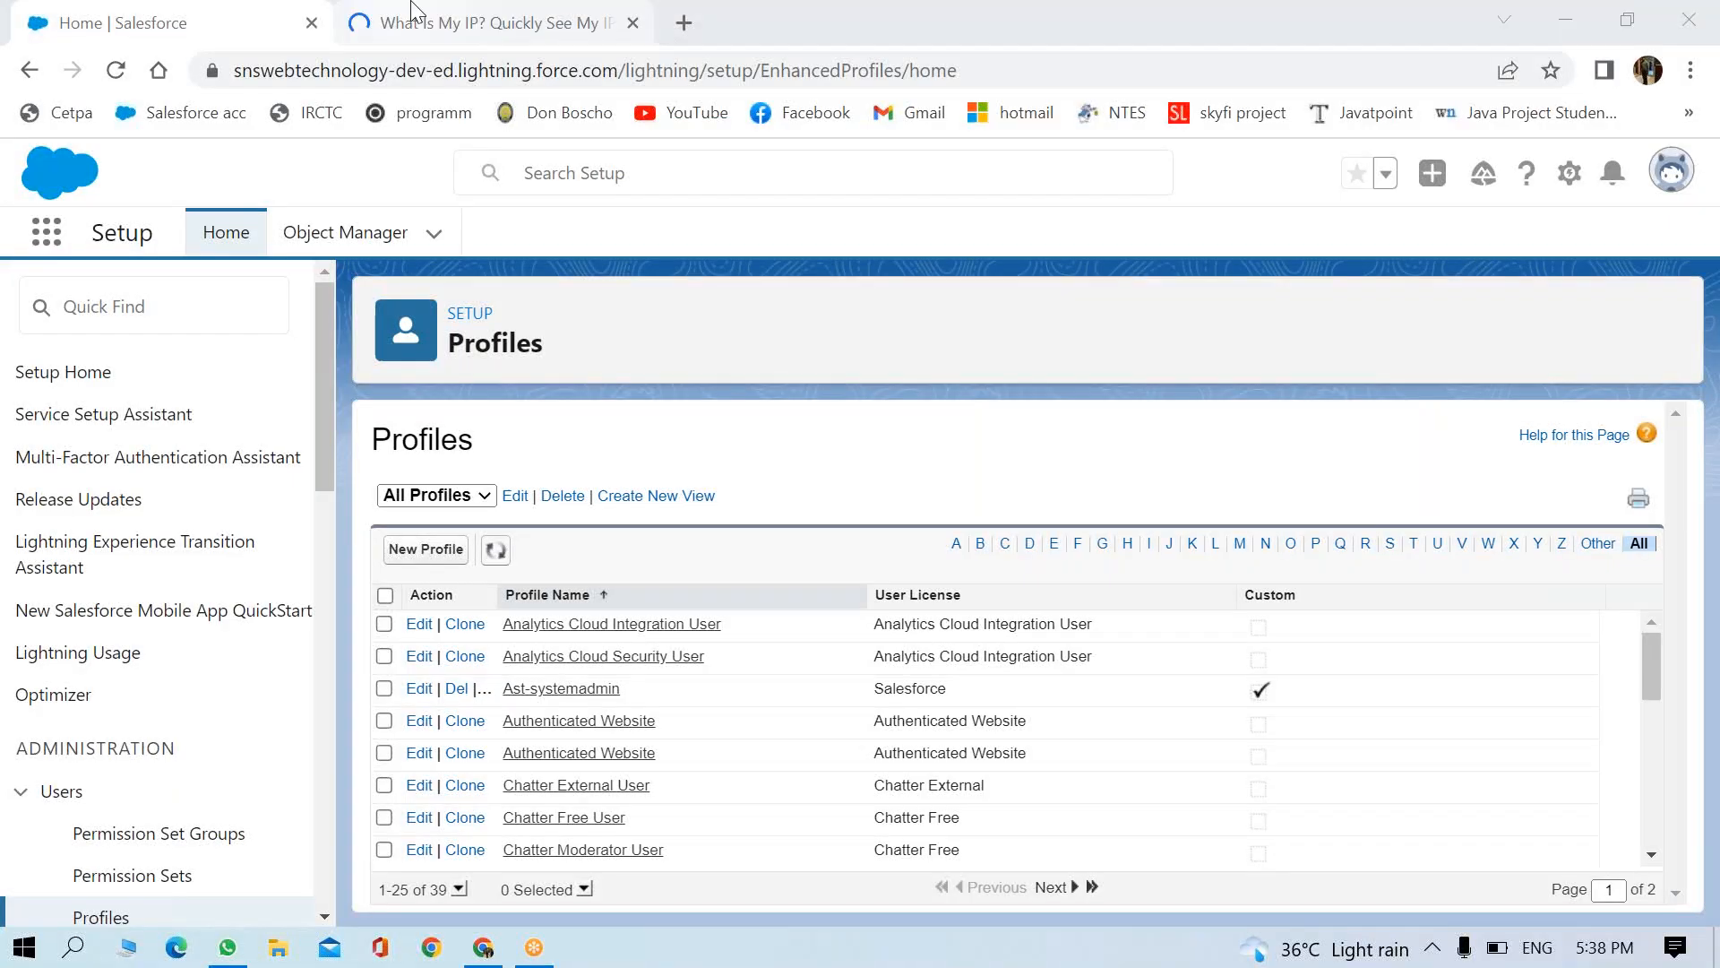
Compare the public IP on whatismyip.com, then return to the 39-profile Profiles list
{"action": "left_click", "coordinate": [412, 12]}
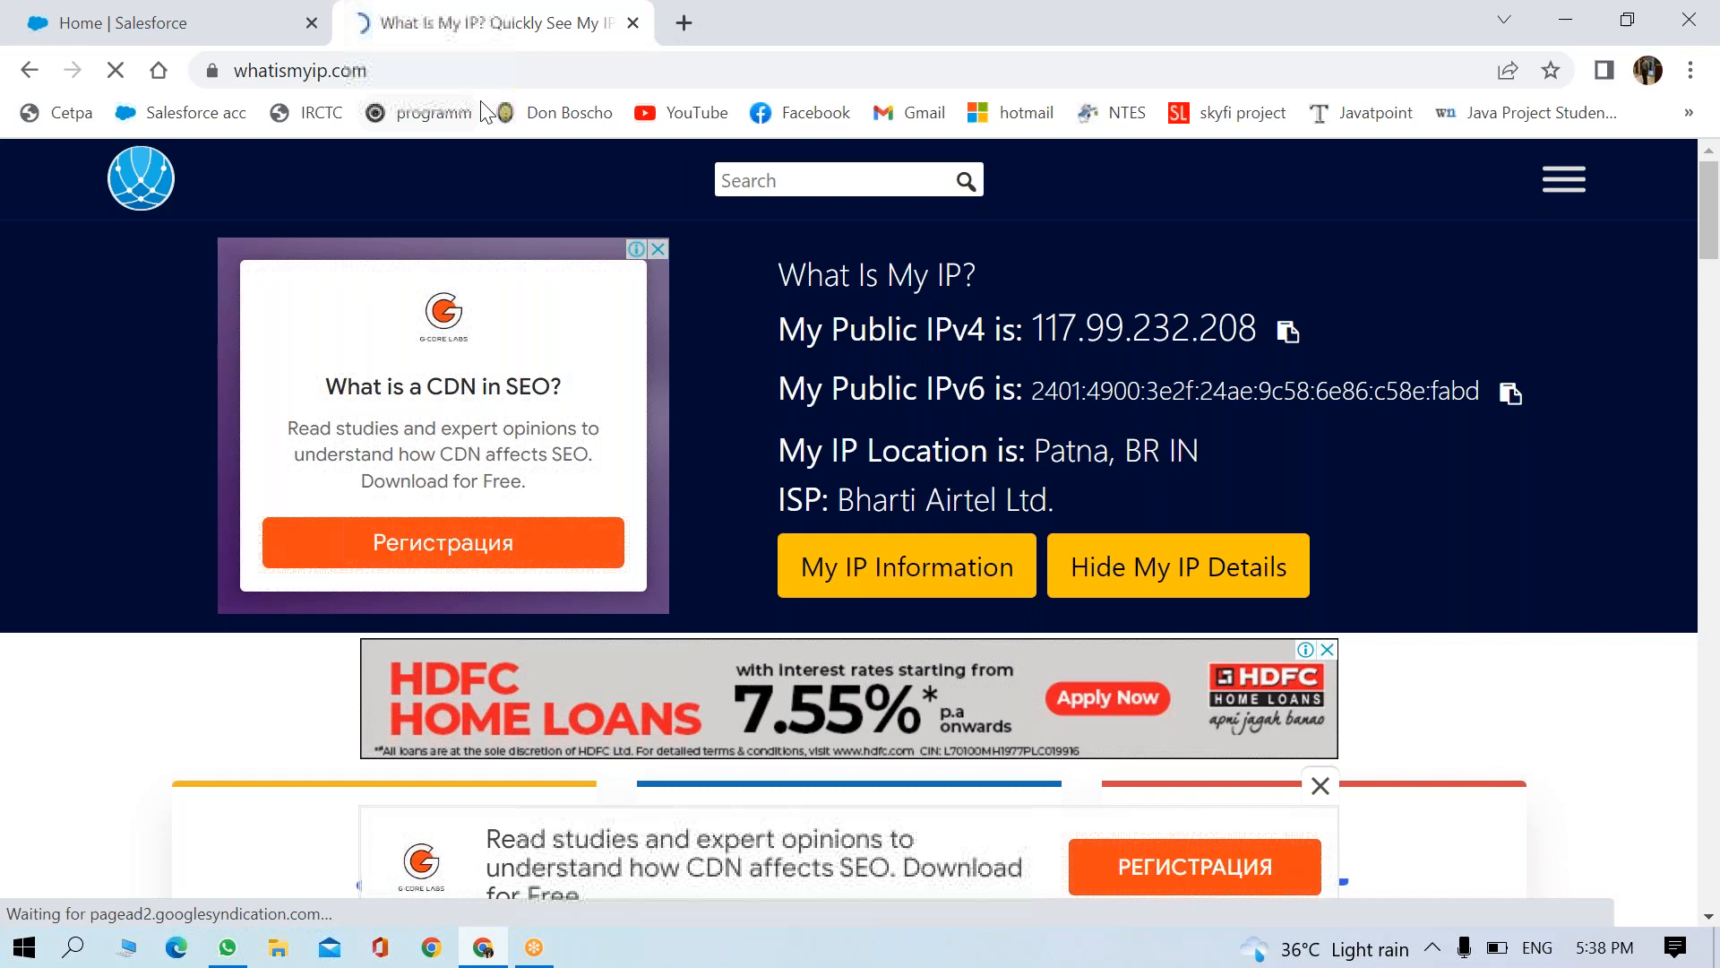
{"action": "left_click", "coordinate": [240, 13]}
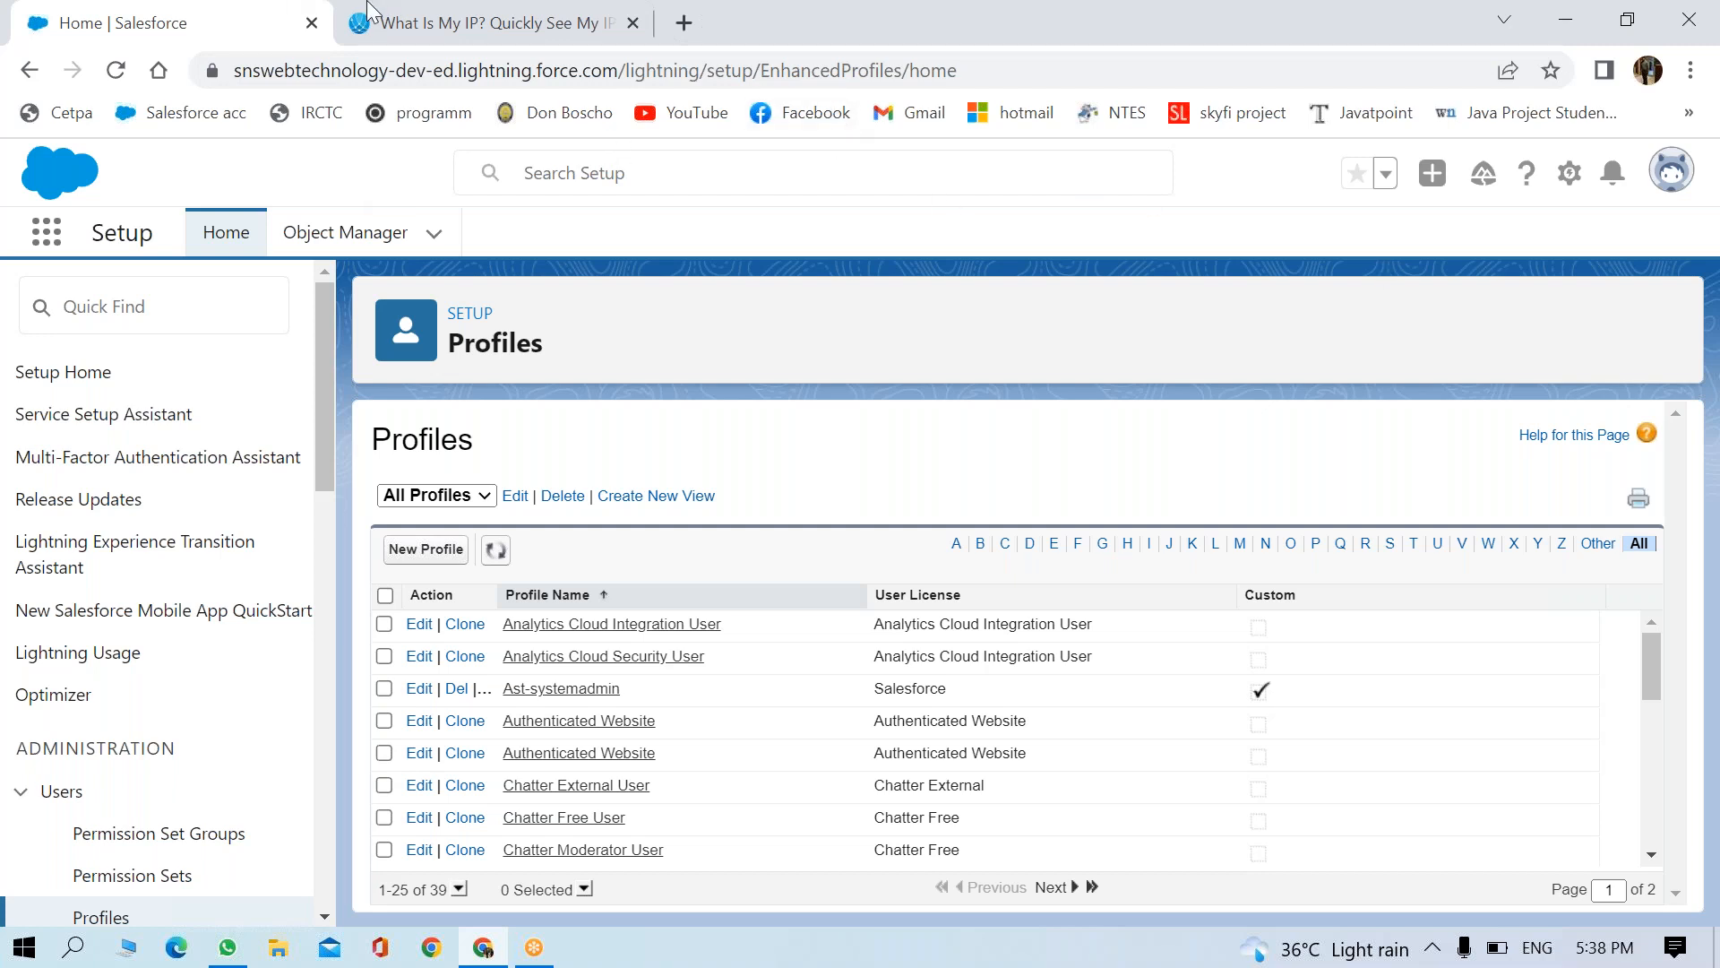
{"action": "left_click", "coordinate": [484, 23]}
{"action": "left_click", "coordinate": [249, 12]}
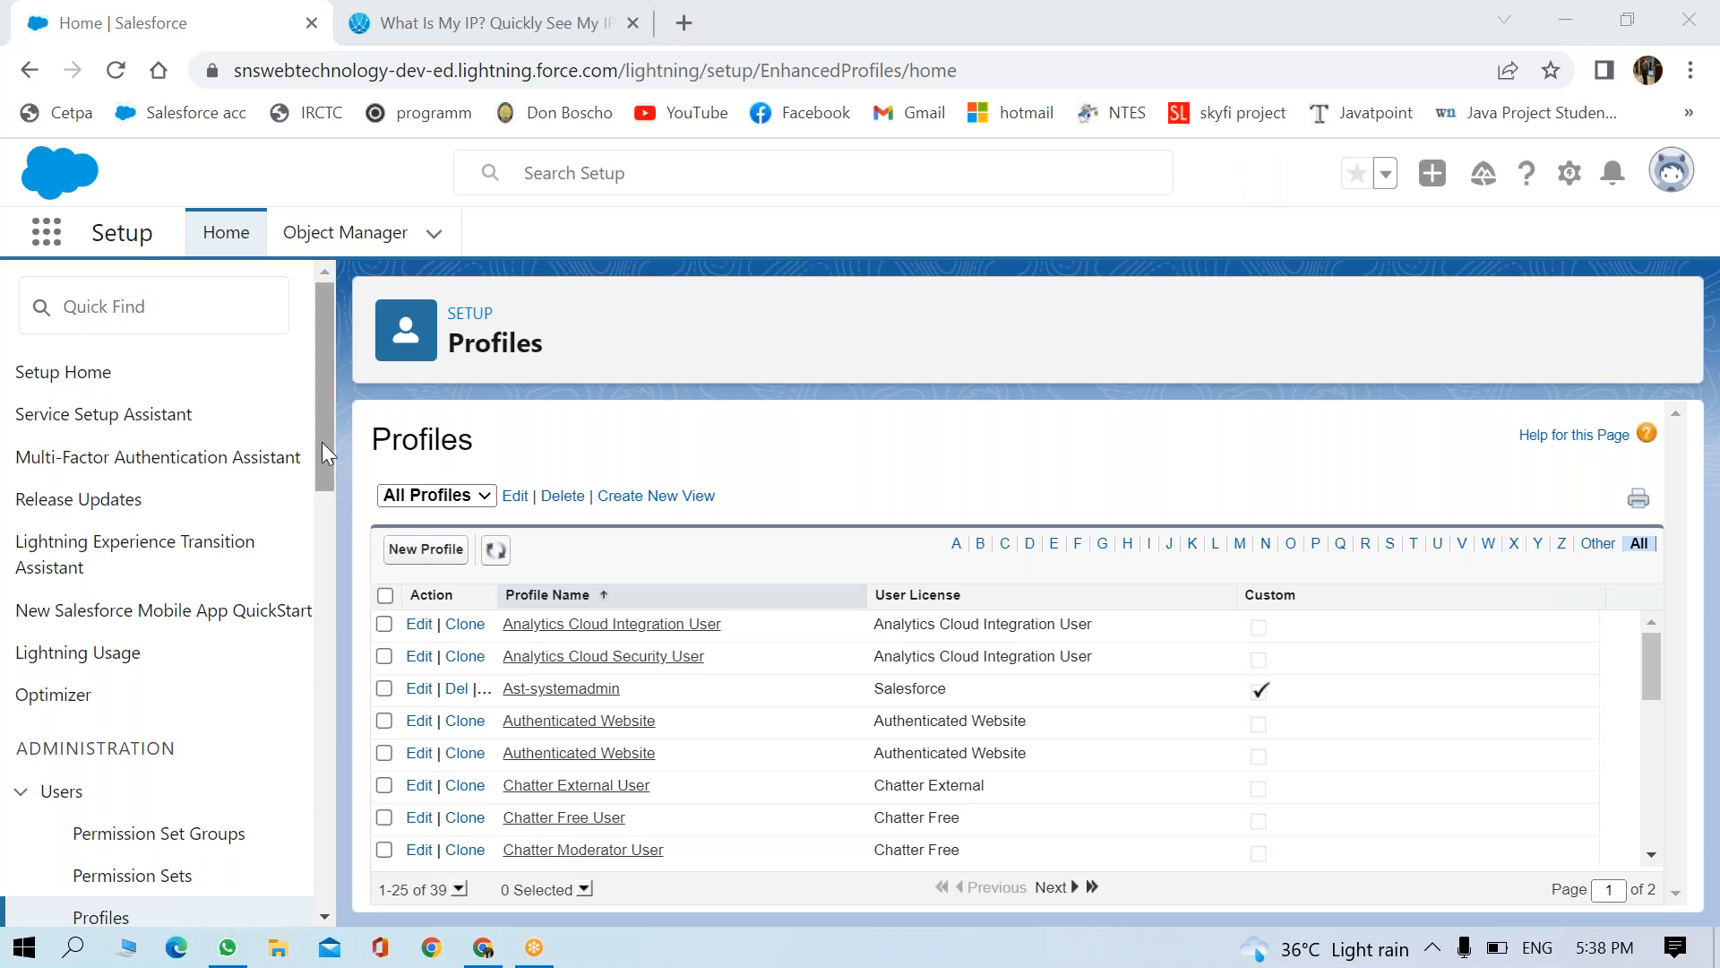
{"action": "left_click", "coordinate": [812, 235]}
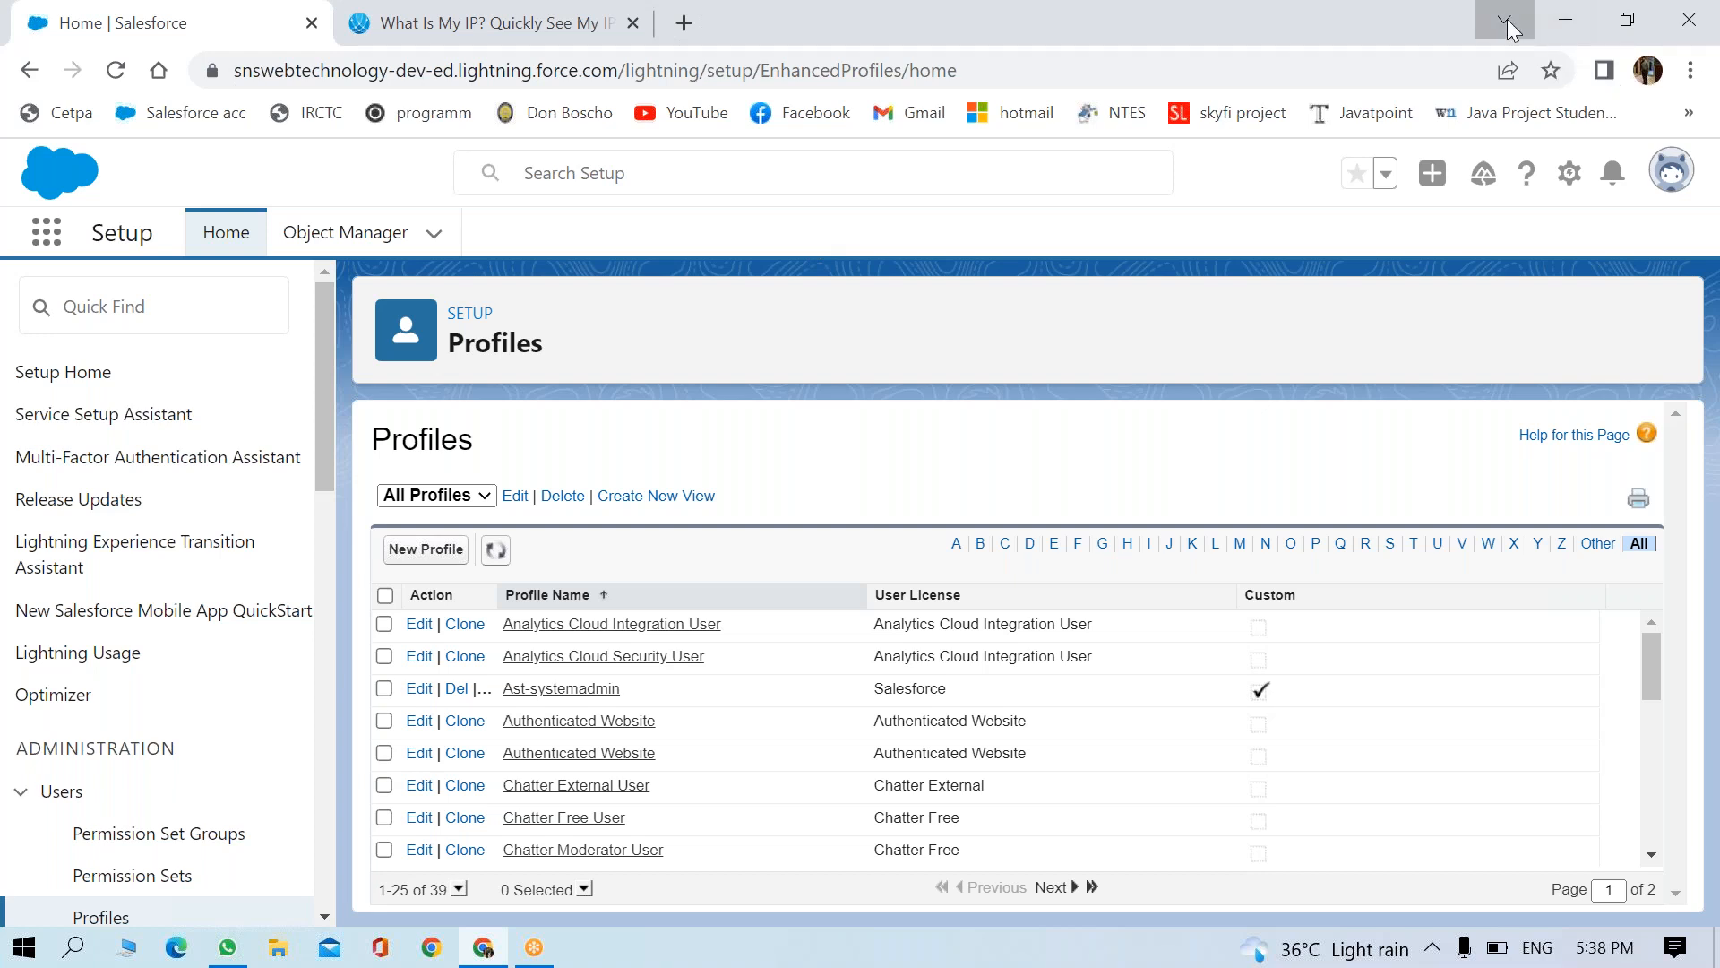
{"action": "left_click", "coordinate": [1564, 19]}
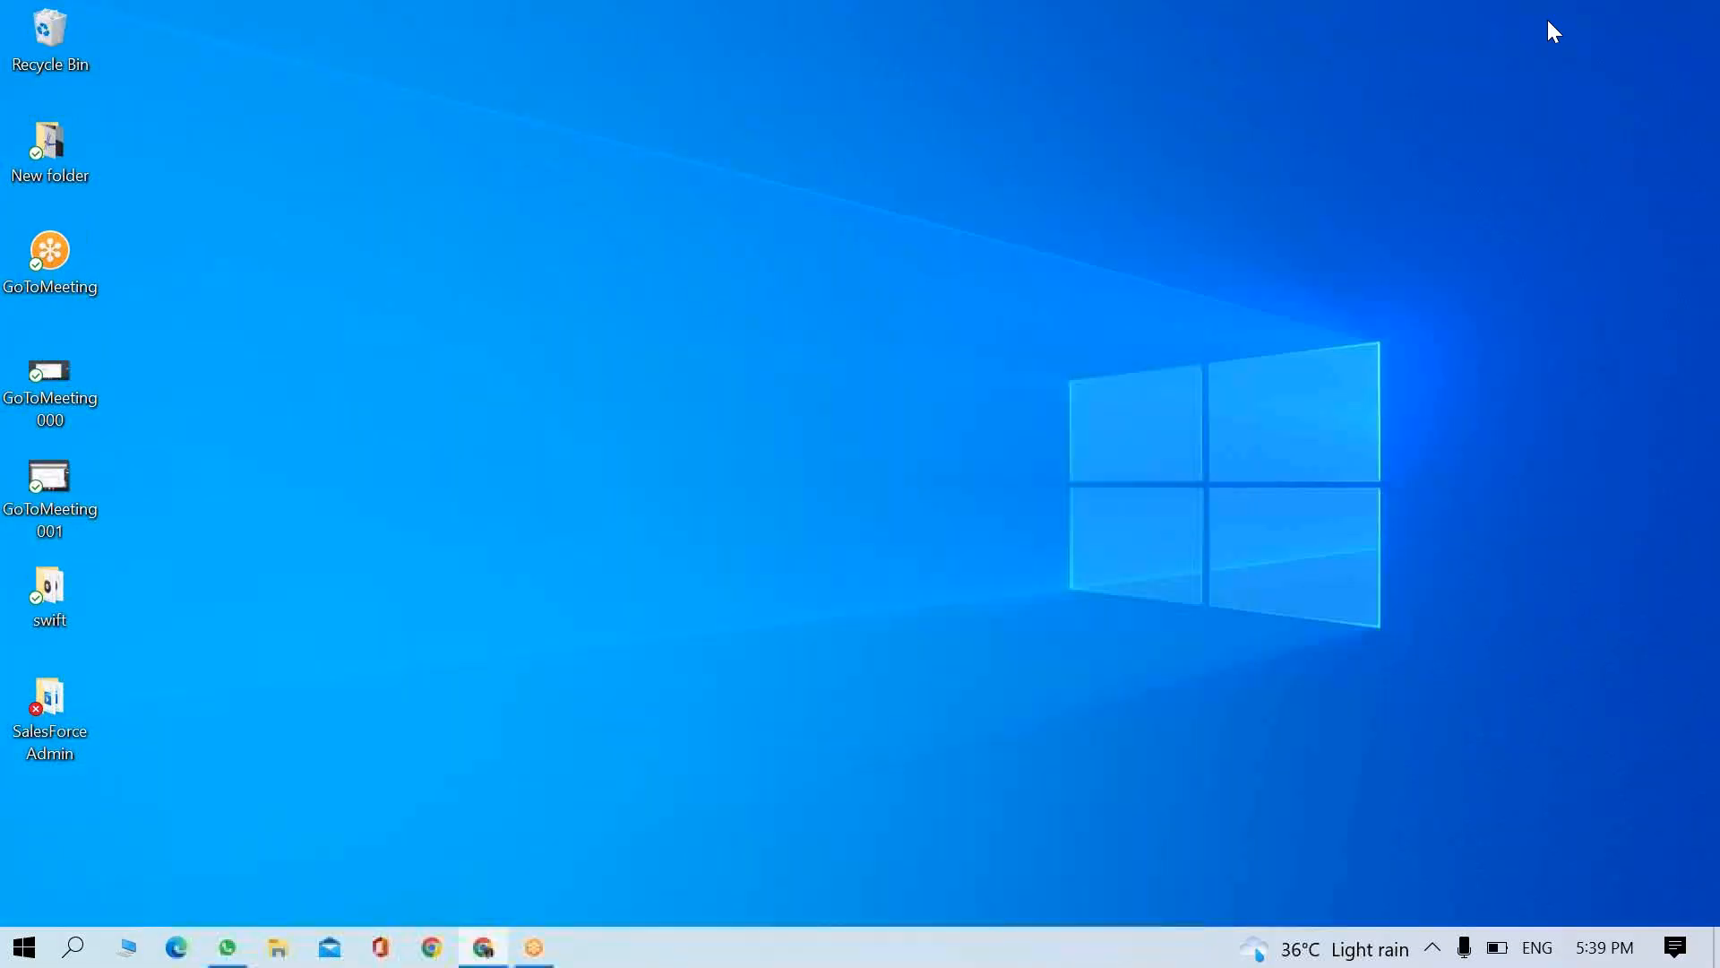
{"action": "left_click", "coordinate": [471, 957]}
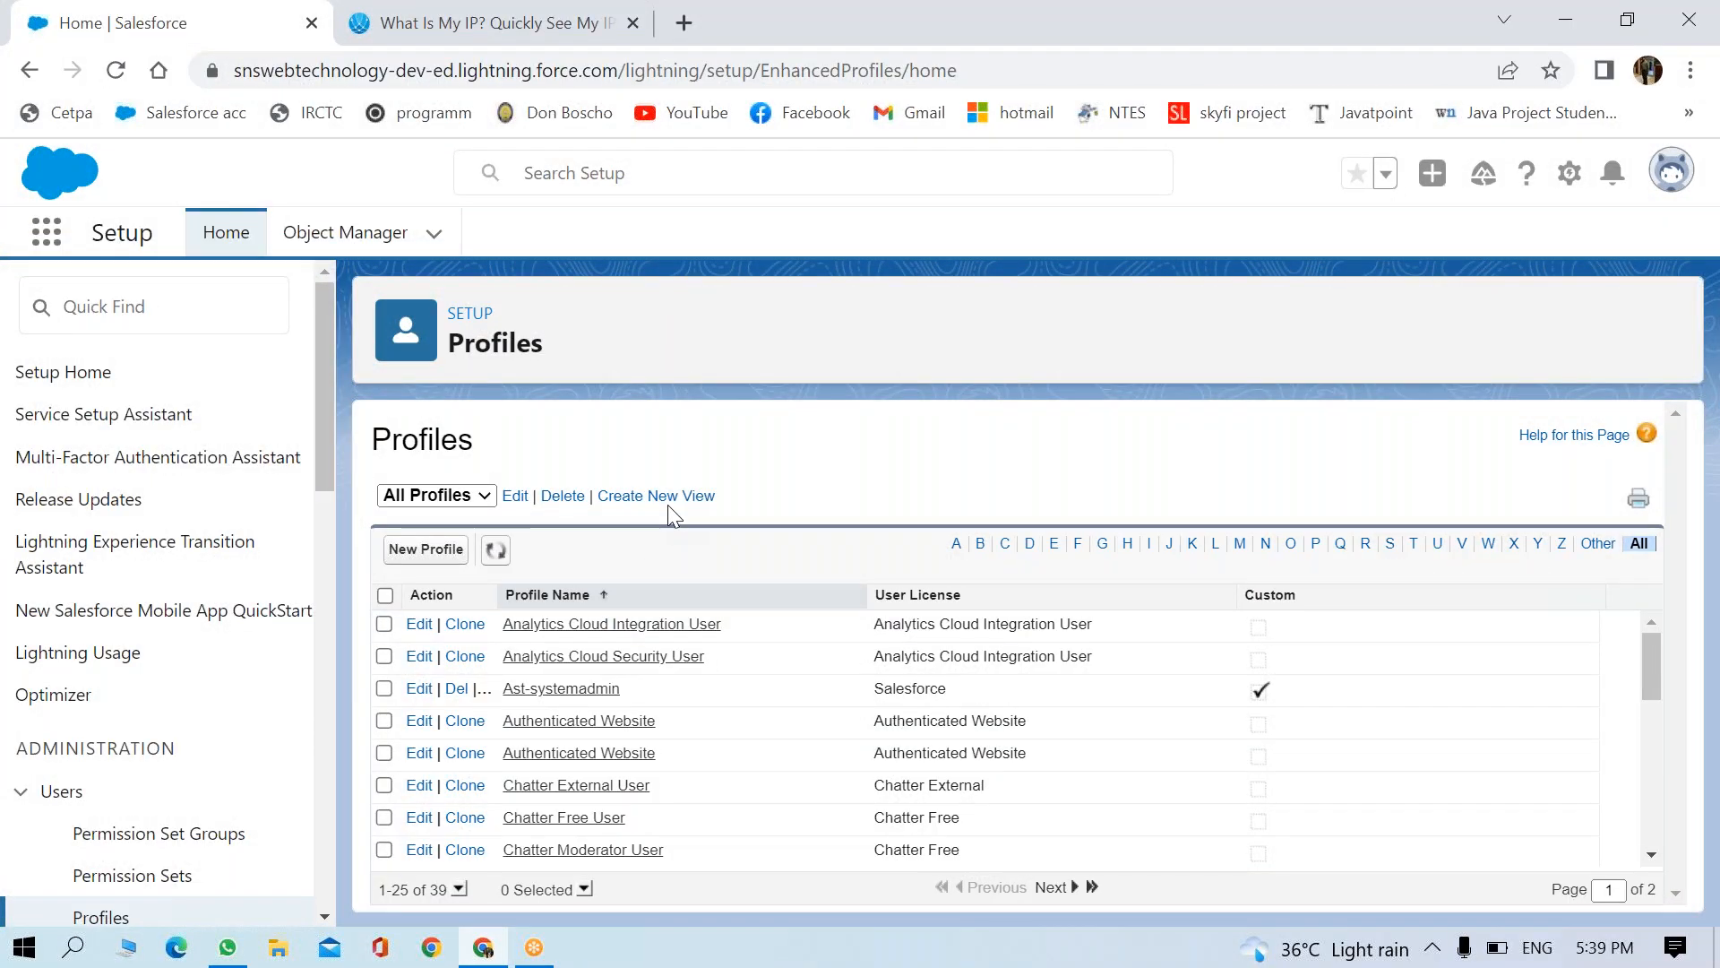
{"action": "left_click", "coordinate": [157, 294]}
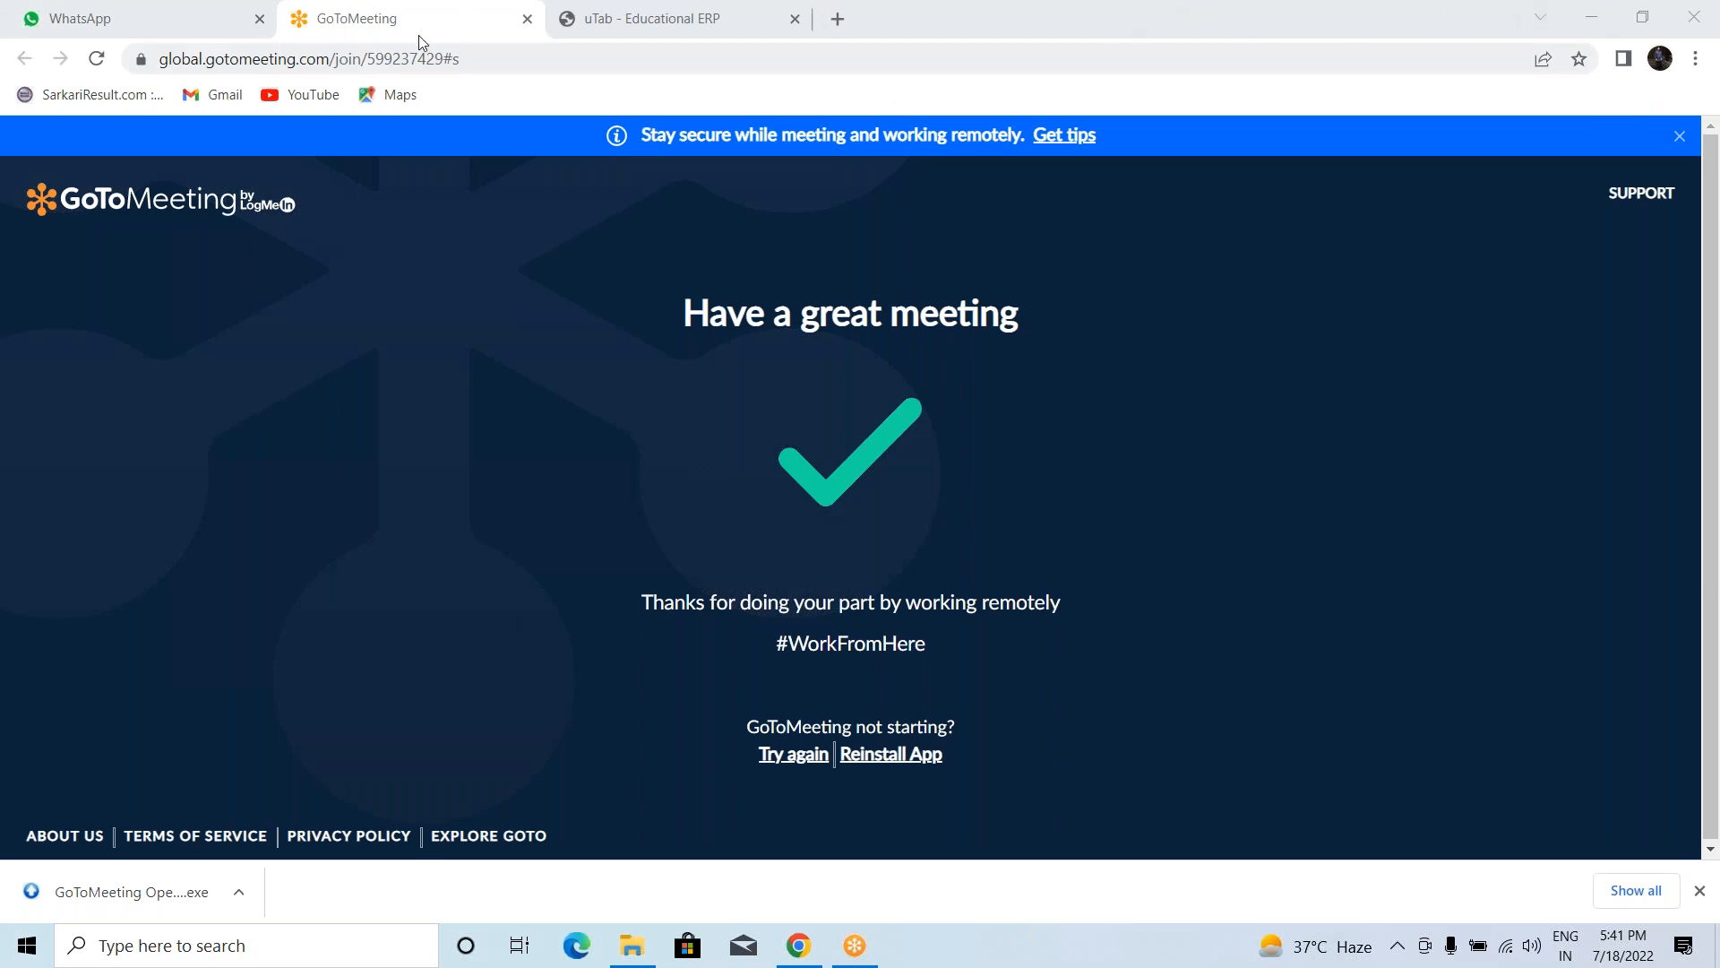
Close the WhatsApp tab and switch to the uTab Educational ERP class-wise student list
{"action": "left_click", "coordinate": [595, 61]}
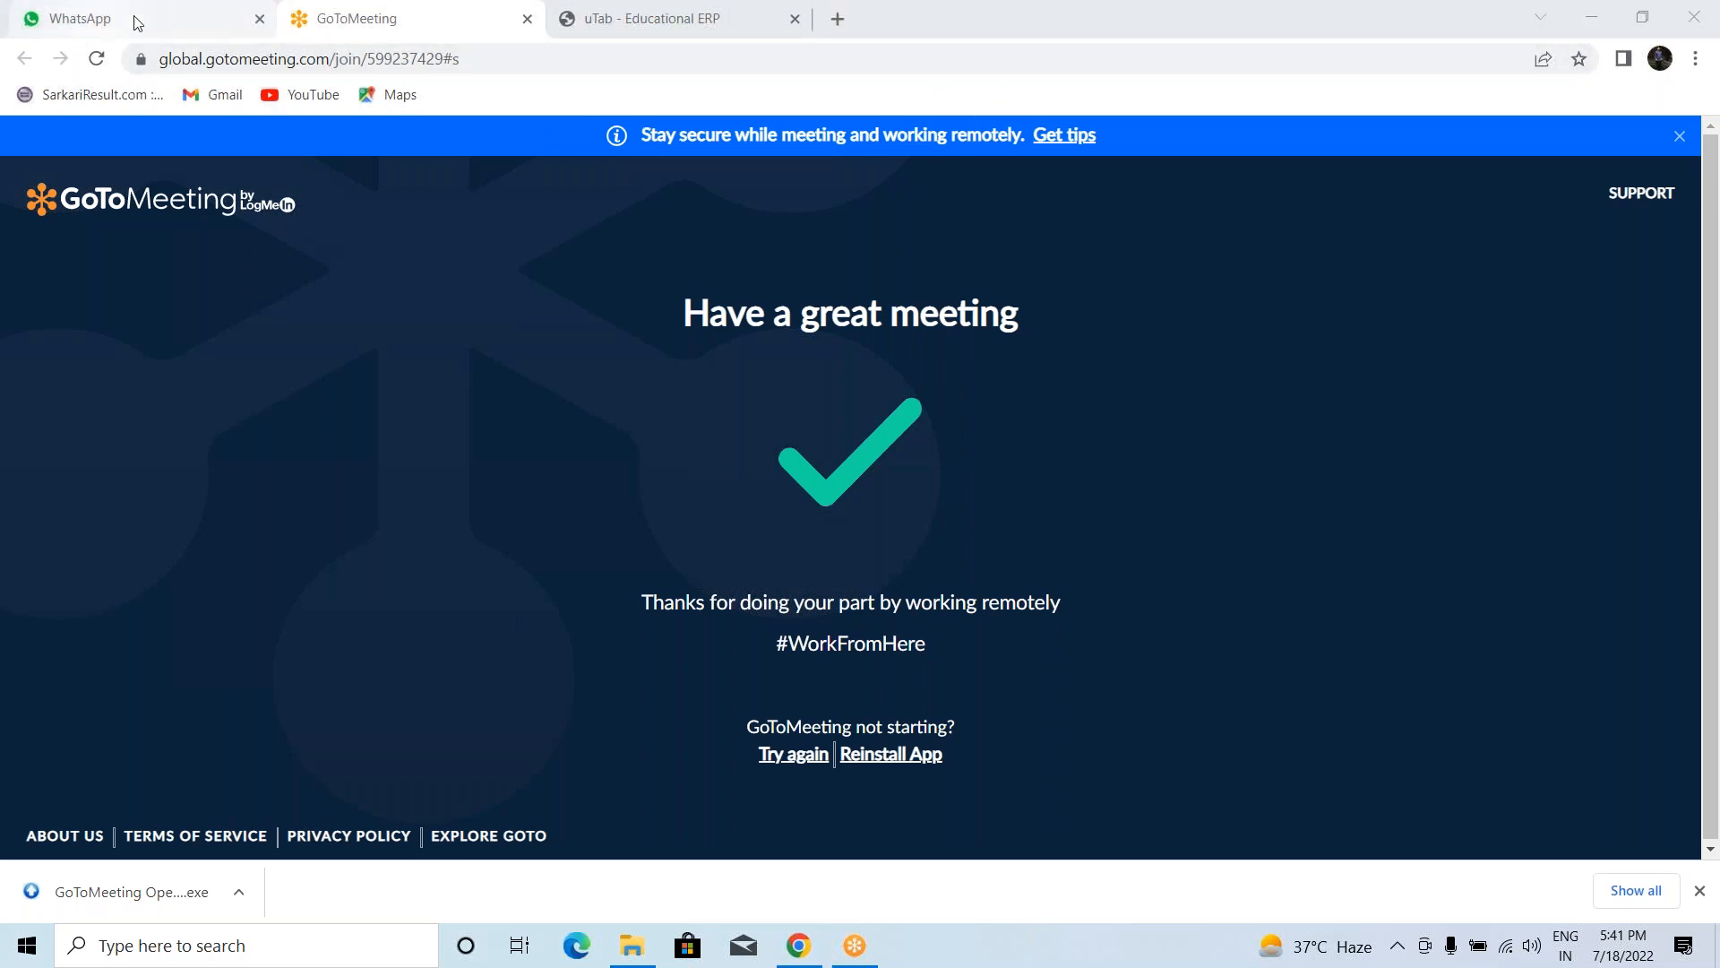
{"action": "left_click", "coordinate": [261, 20]}
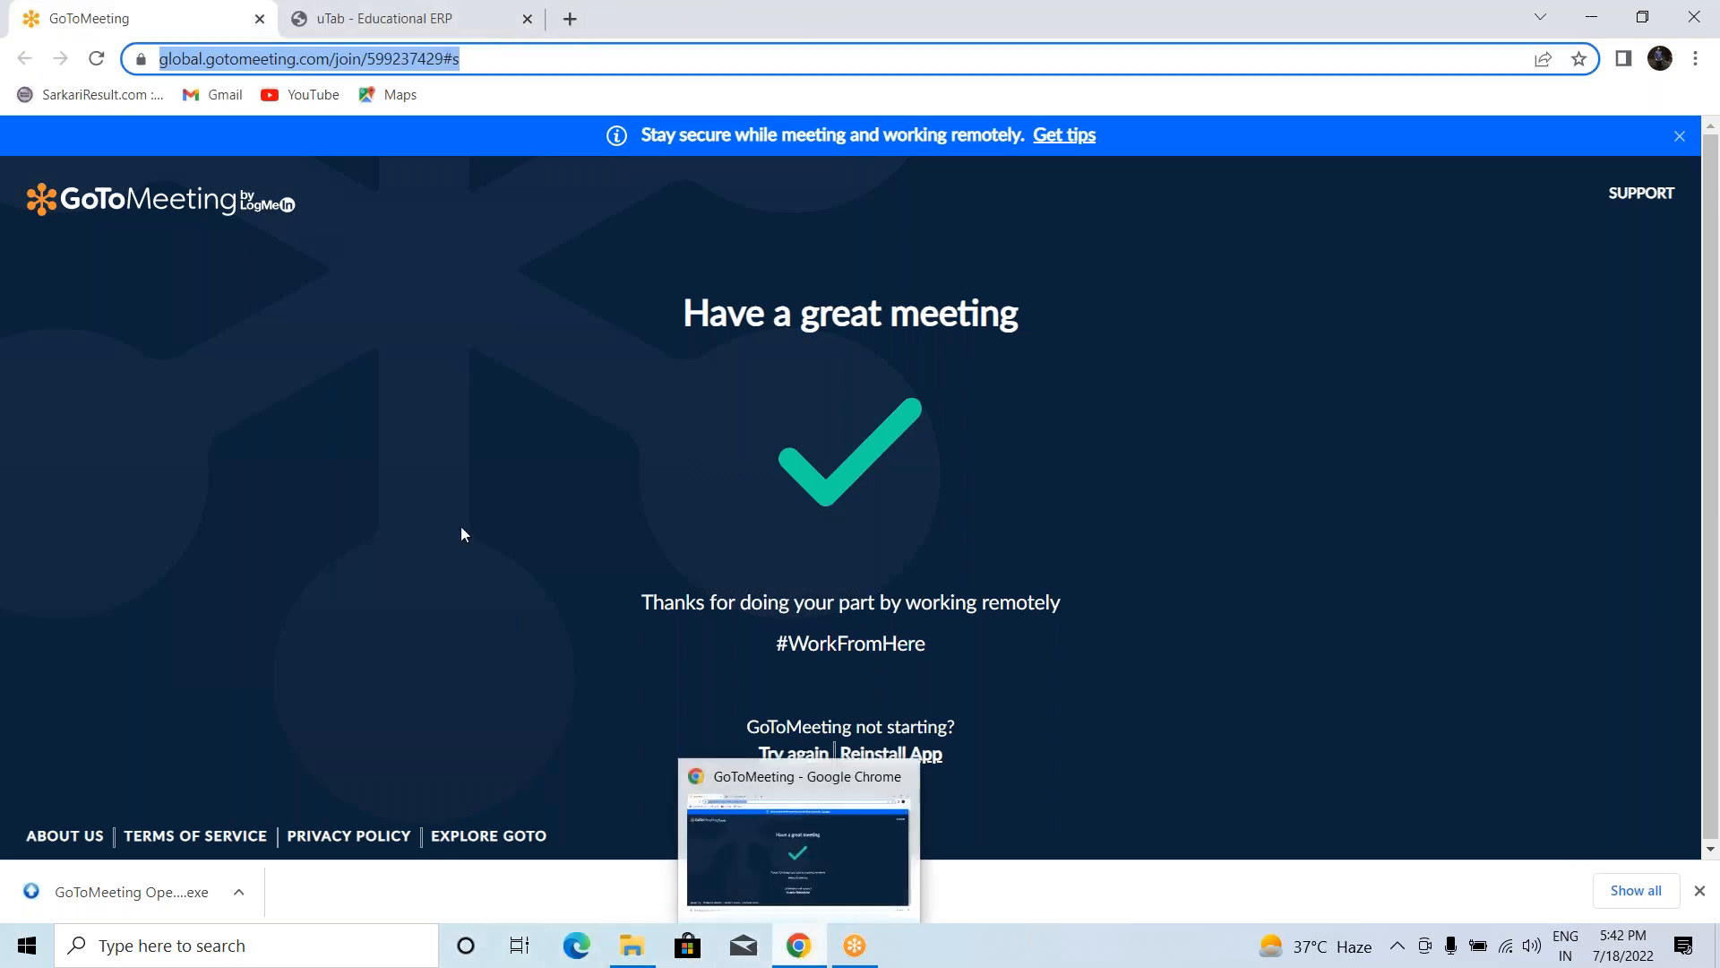
{"action": "left_click", "coordinate": [359, 20]}
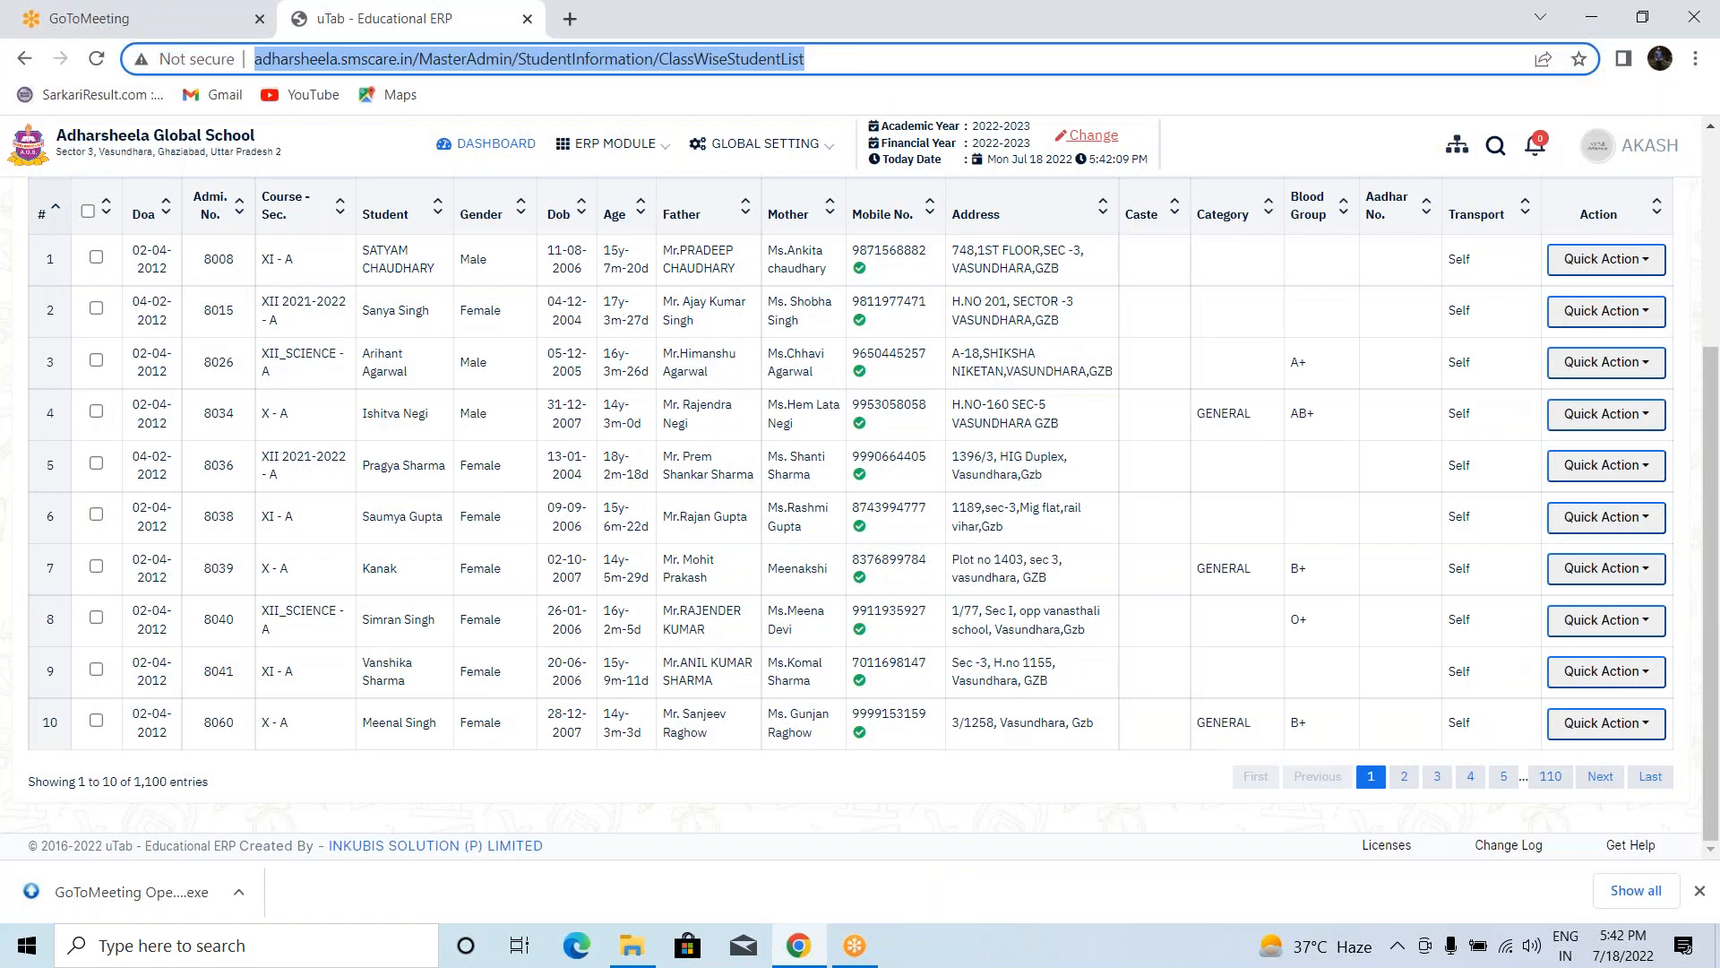
Go to login.salesforce.com in the current Chrome tab
{"action": "type", "text": "login.salesforce.com"}
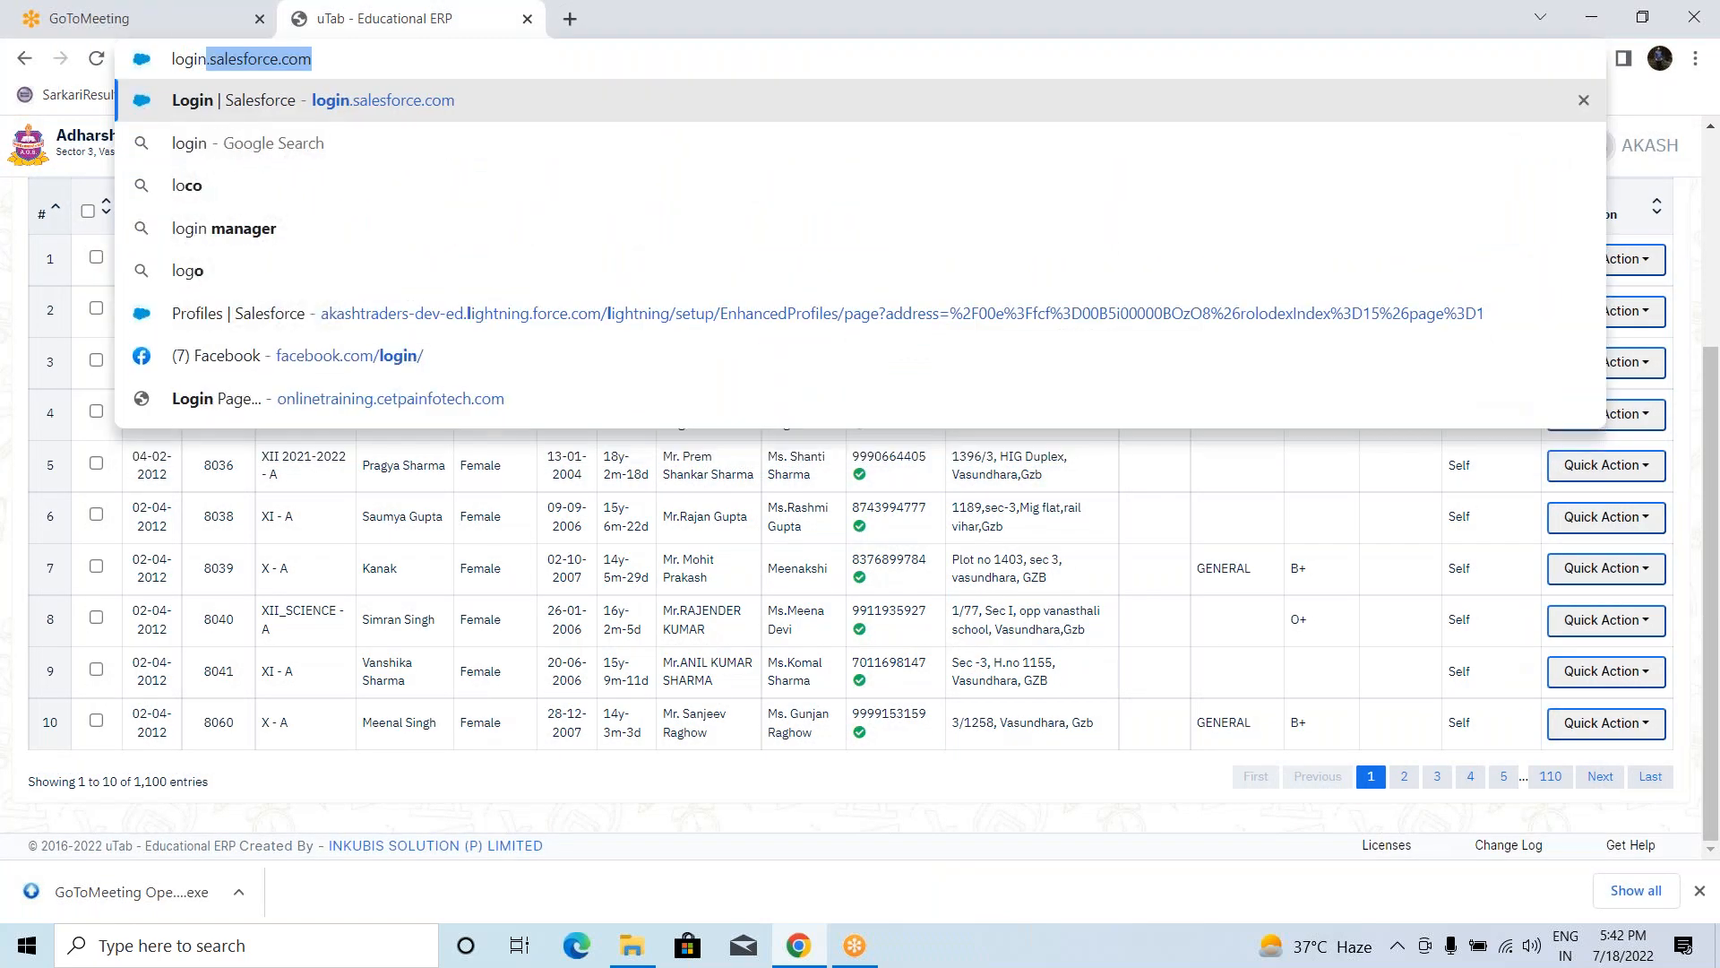
{"action": "key", "text": "Return"}
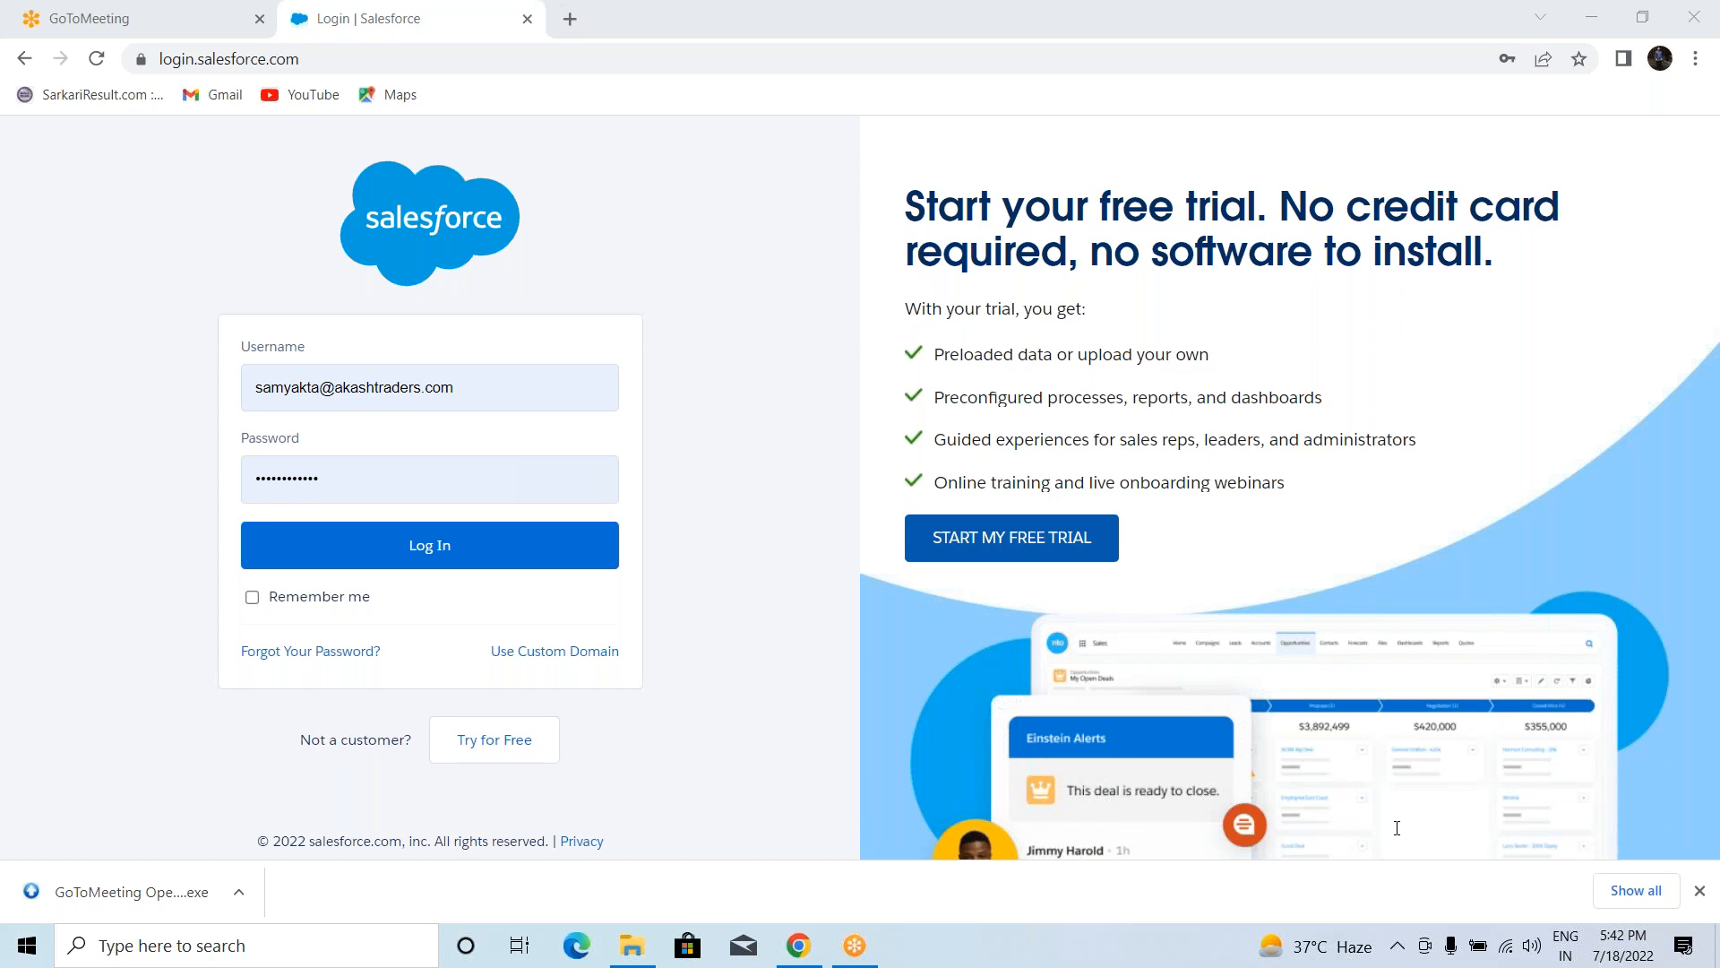
Replace the prefilled username with the restricted support user's outlook.com e-mail address
{"action": "left_click", "coordinate": [509, 379]}
{"action": "key", "text": "BackSpace"}
{"action": "key", "text": "BackSpace"}
{"action": "key", "text": "BackSpace"}
{"action": "key", "text": "BackSpace"}
{"action": "key", "text": "BackSpace"}
{"action": "key", "text": "BackSpace"}
{"action": "key", "text": "BackSpace"}
{"action": "key", "text": "BackSpace"}
{"action": "key", "text": "BackSpace"}
{"action": "key", "text": "BackSpace"}
{"action": "key", "text": "BackSpace"}
{"action": "key", "text": "BackSpace"}
{"action": "key", "text": "BackSpace"}
{"action": "key", "text": "BackSpace"}
{"action": "key", "text": "BackSpace"}
{"action": "key", "text": "BackSpace"}
{"action": "key", "text": "BackSpace"}
{"action": "key", "text": "BackSpace"}
{"action": "key", "text": "BackSpace"}
{"action": "key", "text": "BackSpace"}
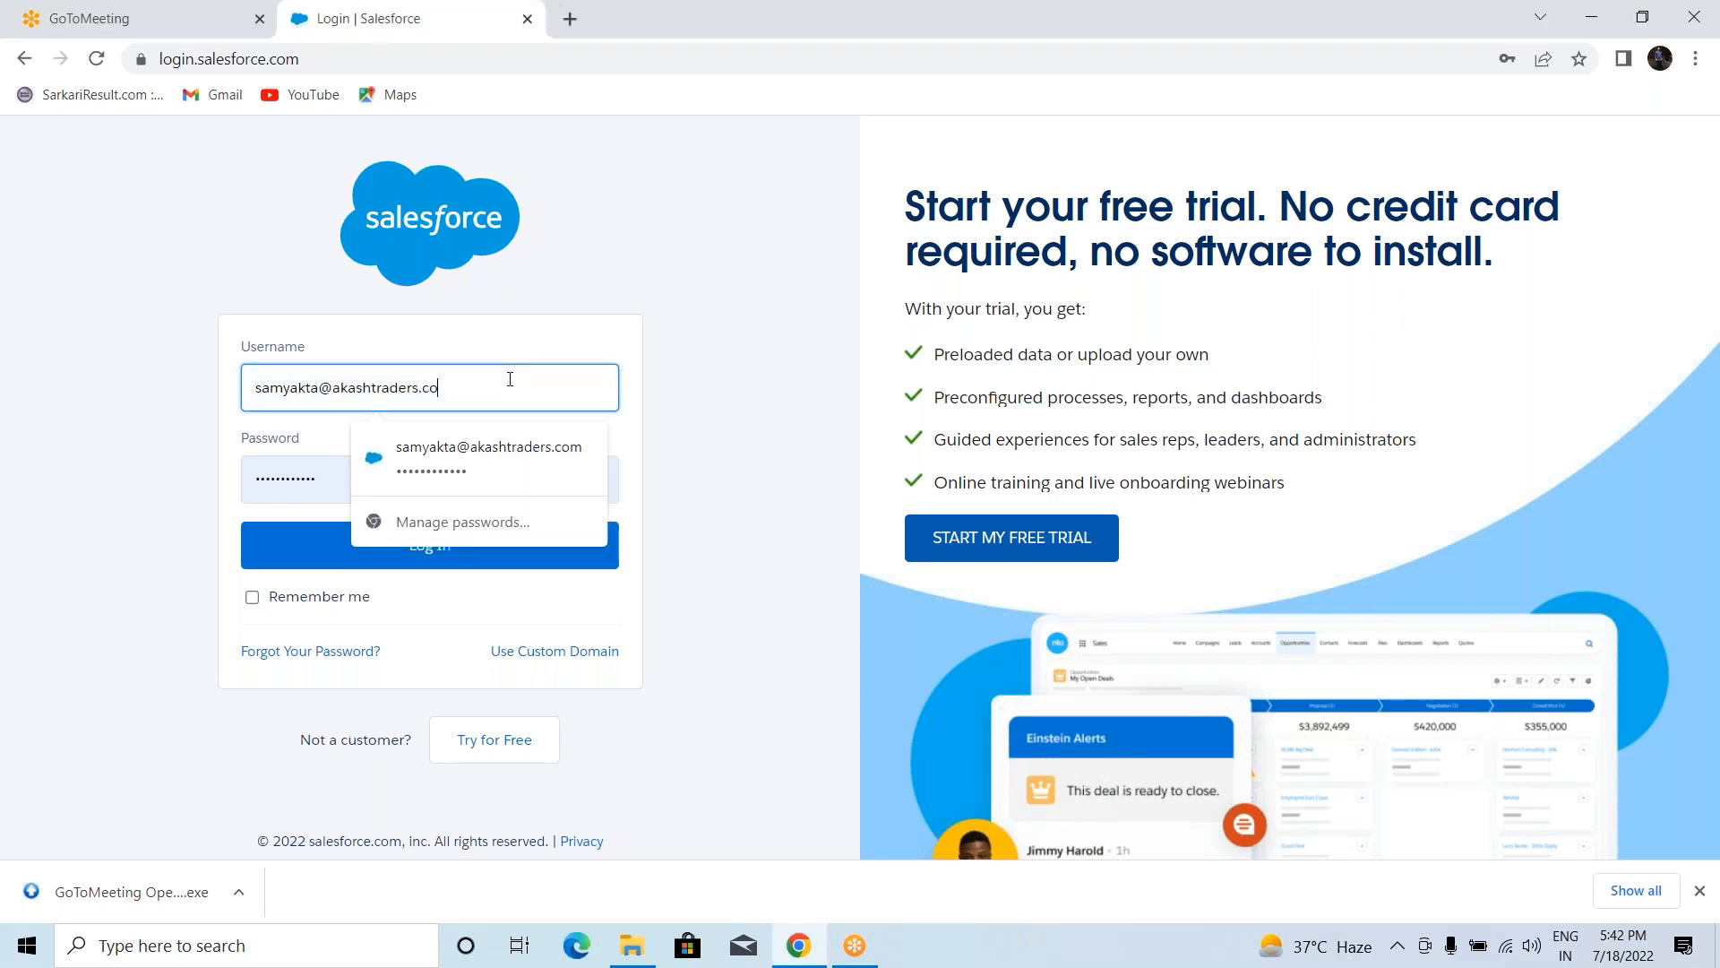
{"action": "type", "text": "sales"}
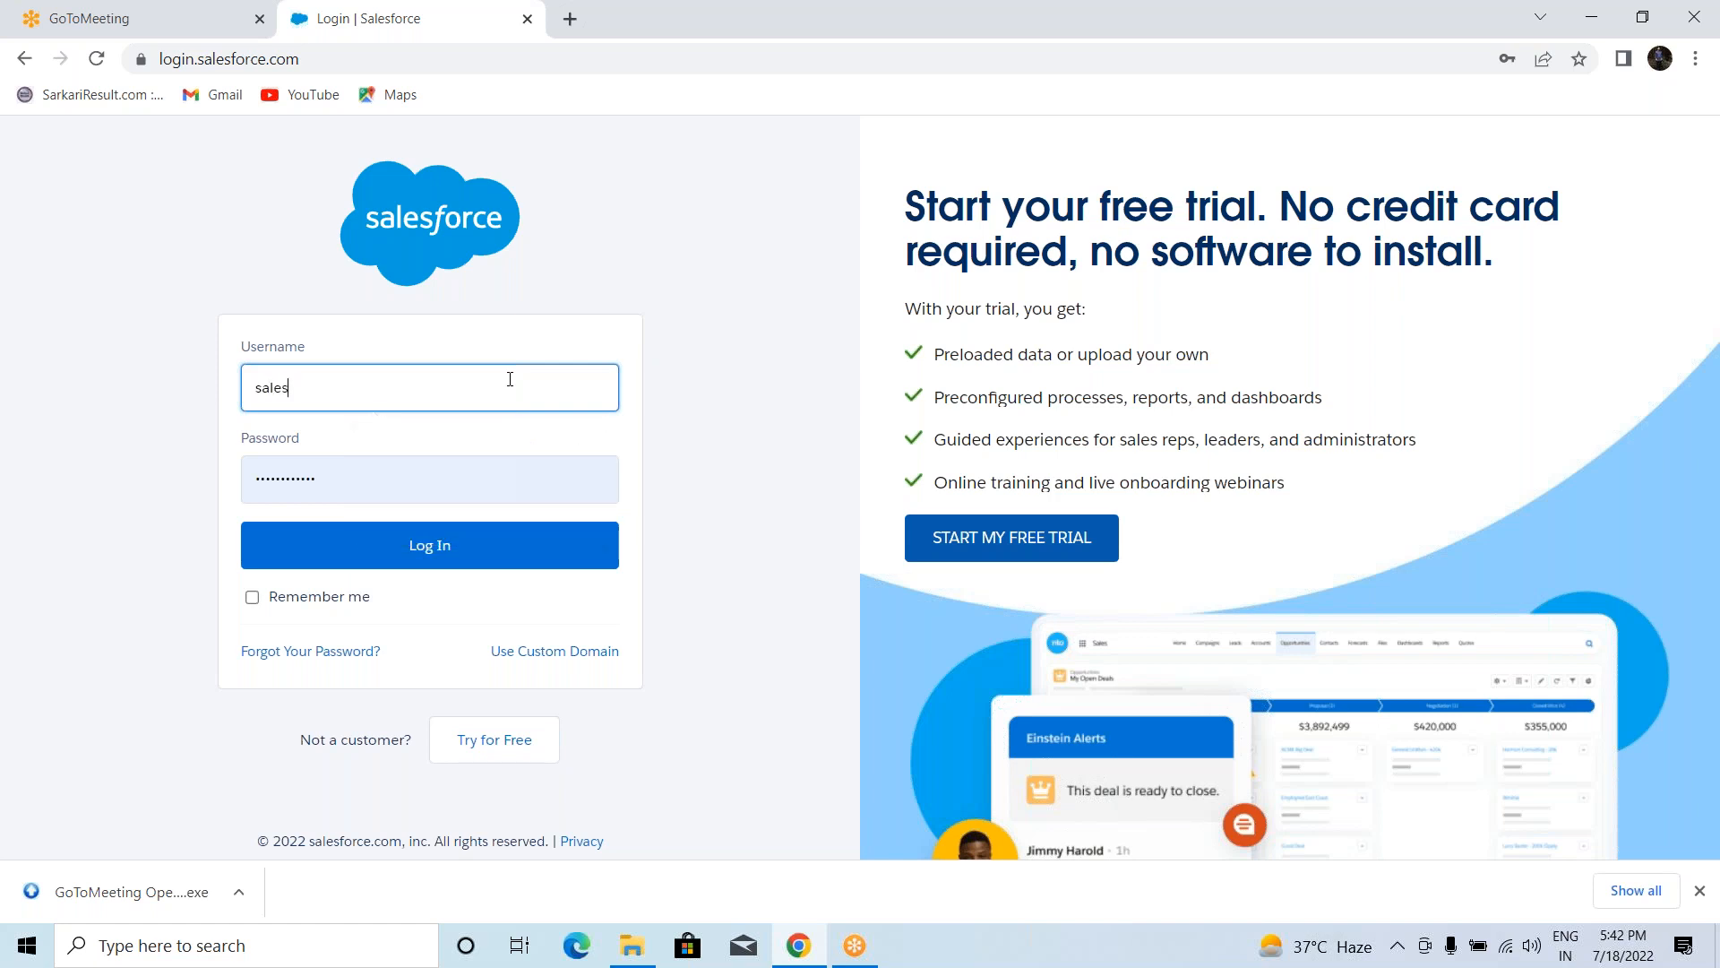
{"action": "type", "text": "force"}
{"action": "key", "text": "BackSpace"}
{"action": "key", "text": "BackSpace"}
{"action": "key", "text": "BackSpace"}
{"action": "key", "text": "BackSpace"}
{"action": "key", "text": "BackSpace"}
{"action": "key", "text": "BackSpace"}
{"action": "key", "text": "BackSpace"}
{"action": "key", "text": "BackSpace"}
{"action": "key", "text": "BackSpace"}
{"action": "key", "text": "BackSpace"}
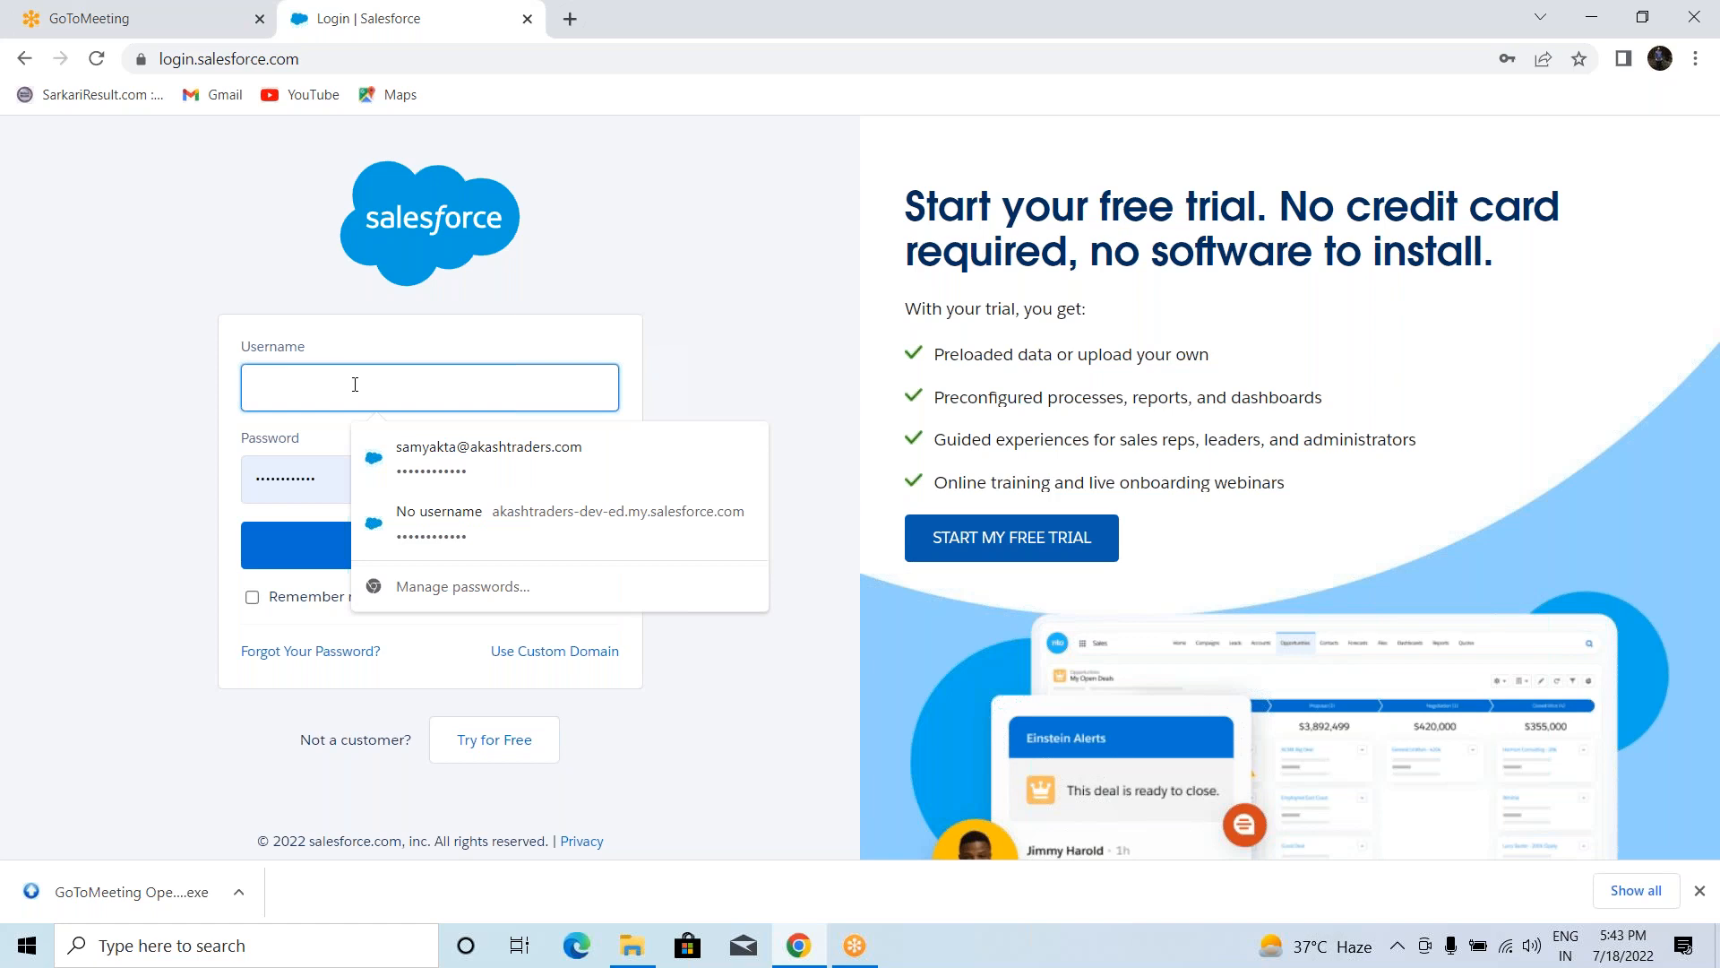
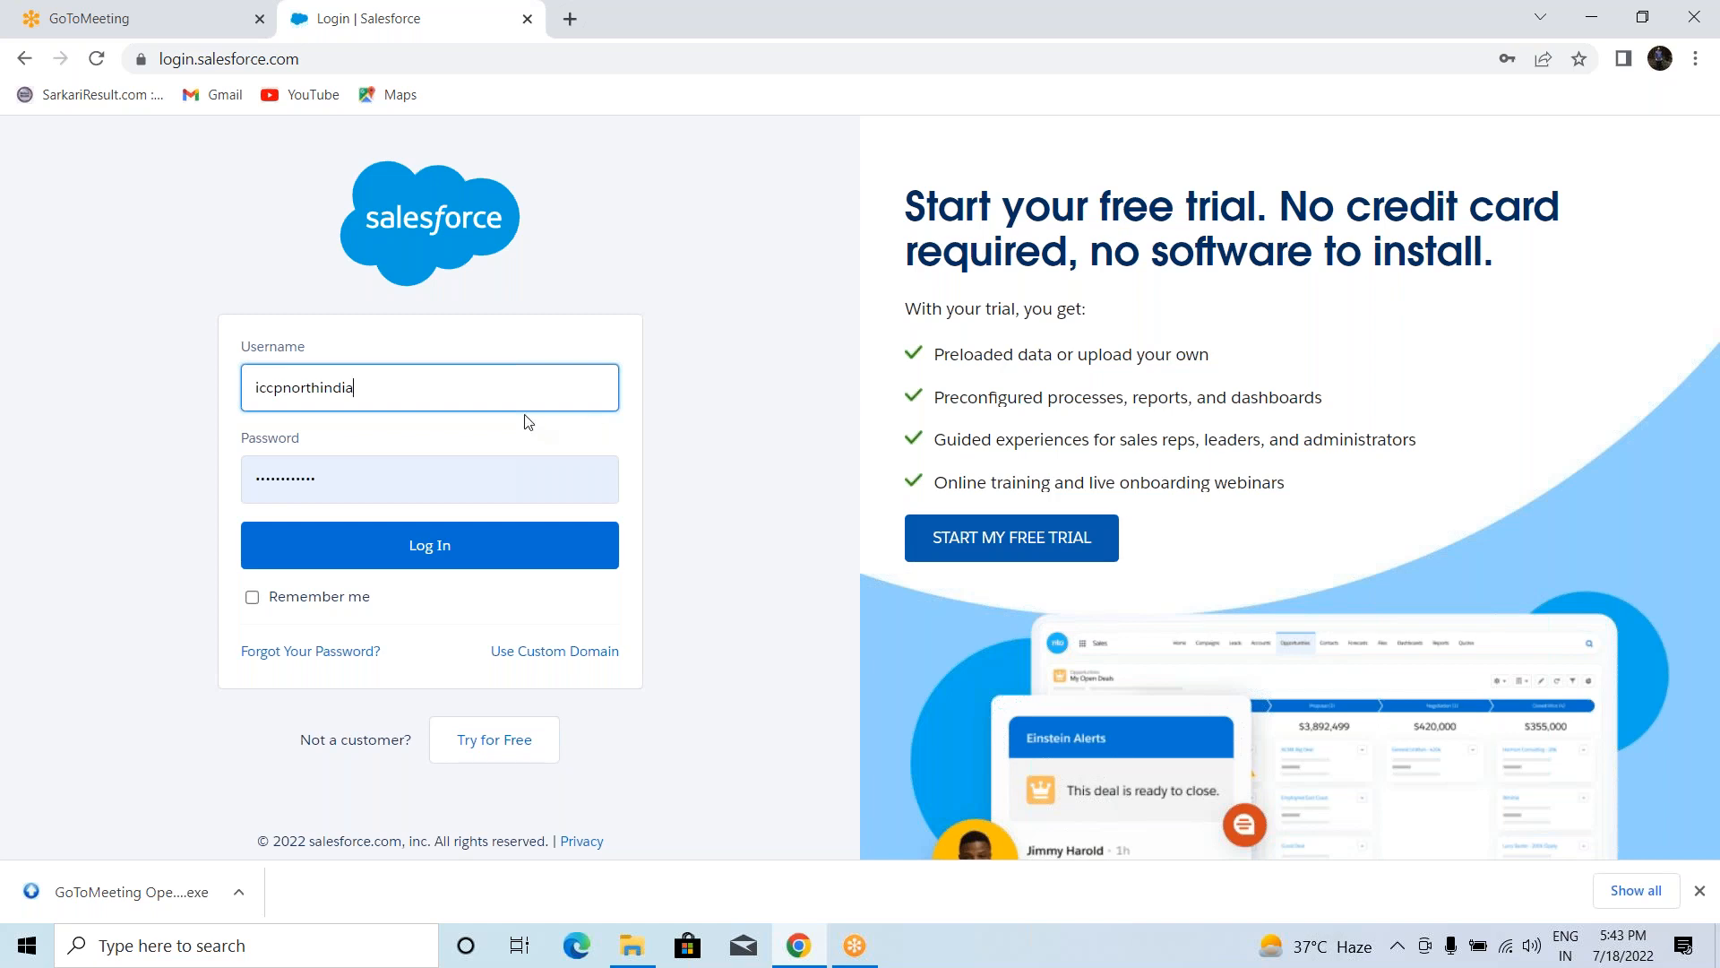
Clear the autofilled password and enter the support user's own password
{"action": "left_click", "coordinate": [373, 480]}
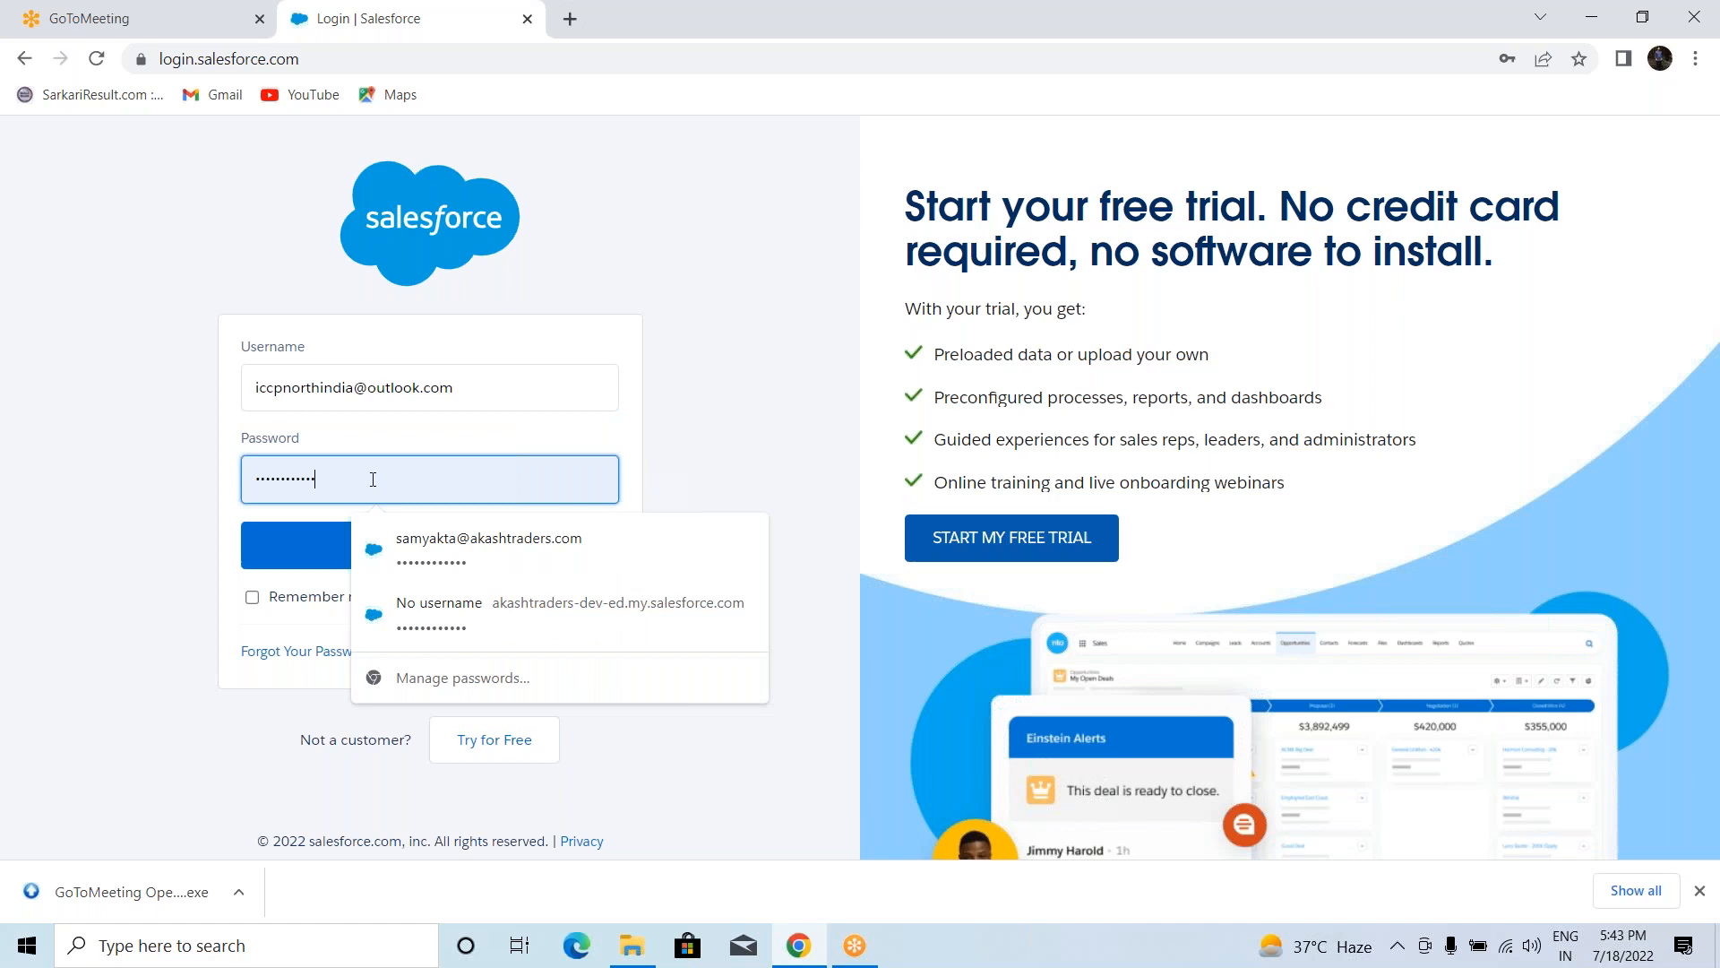
{"action": "key", "text": "BackSpace"}
{"action": "key", "text": "BackSpace"}
{"action": "key", "text": "BackSpace"}
{"action": "key", "text": "BackSpace"}
{"action": "key", "text": "BackSpace"}
{"action": "key", "text": "BackSpace"}
{"action": "key", "text": "BackSpace"}
{"action": "key", "text": "BackSpace"}
{"action": "key", "text": "BackSpace"}
{"action": "key", "text": "BackSpace"}
{"action": "key", "text": "BackSpace"}
{"action": "key", "text": "BackSpace"}
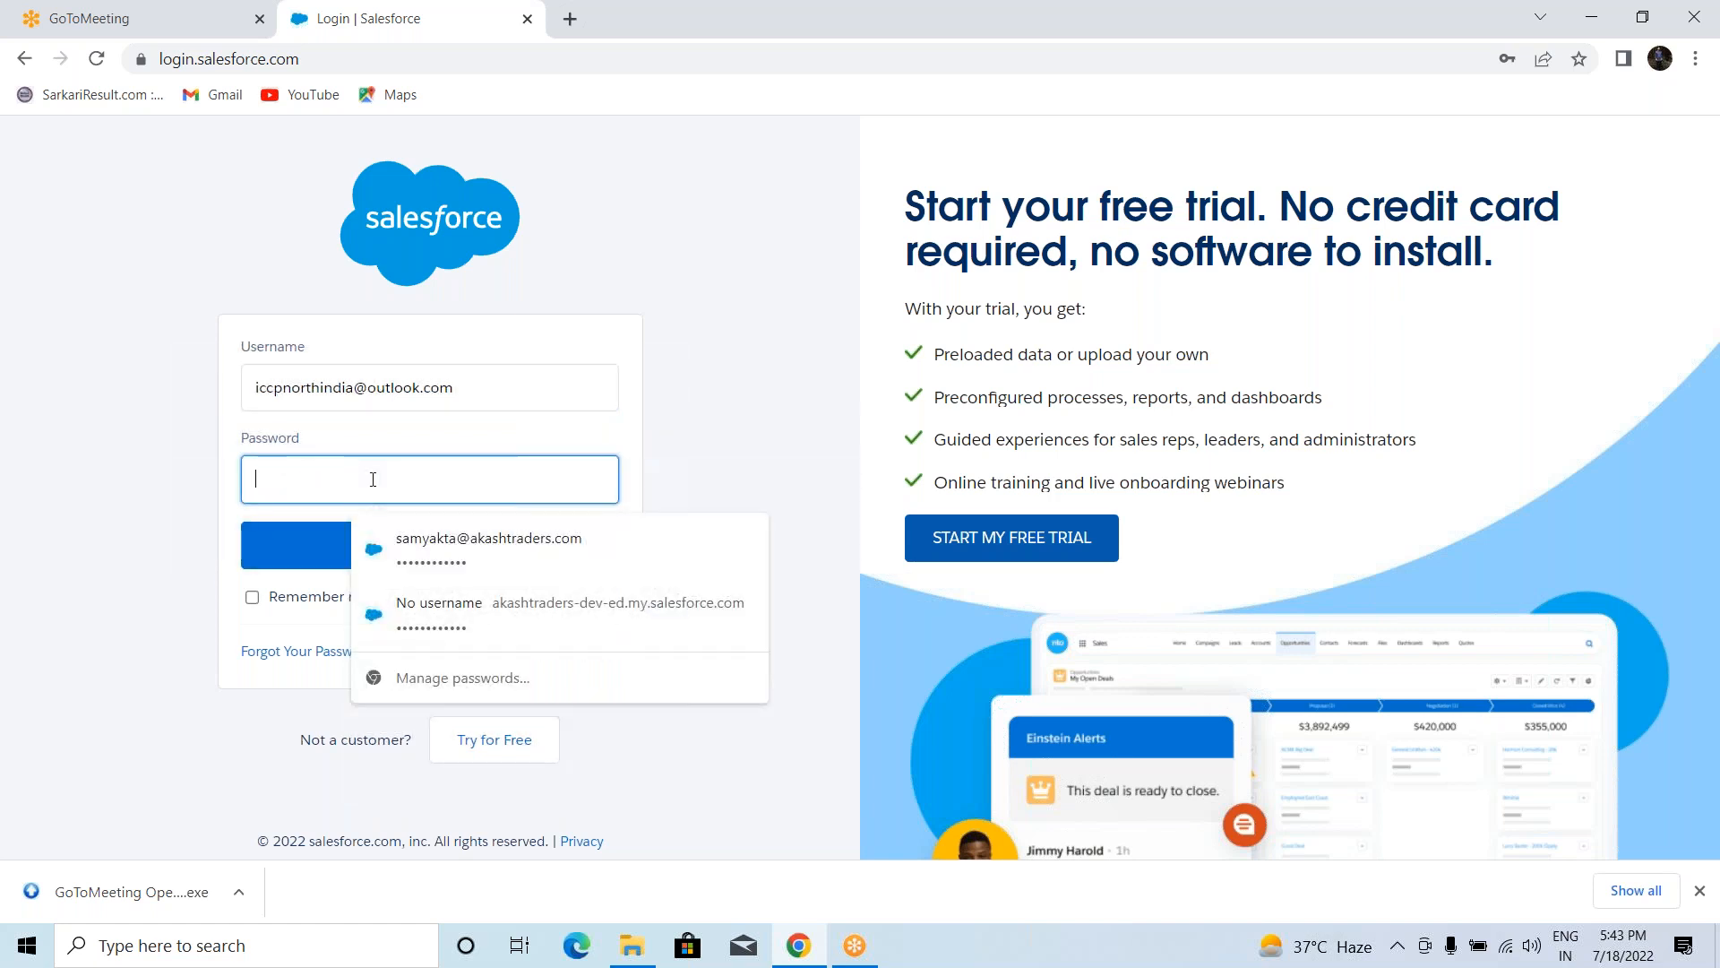
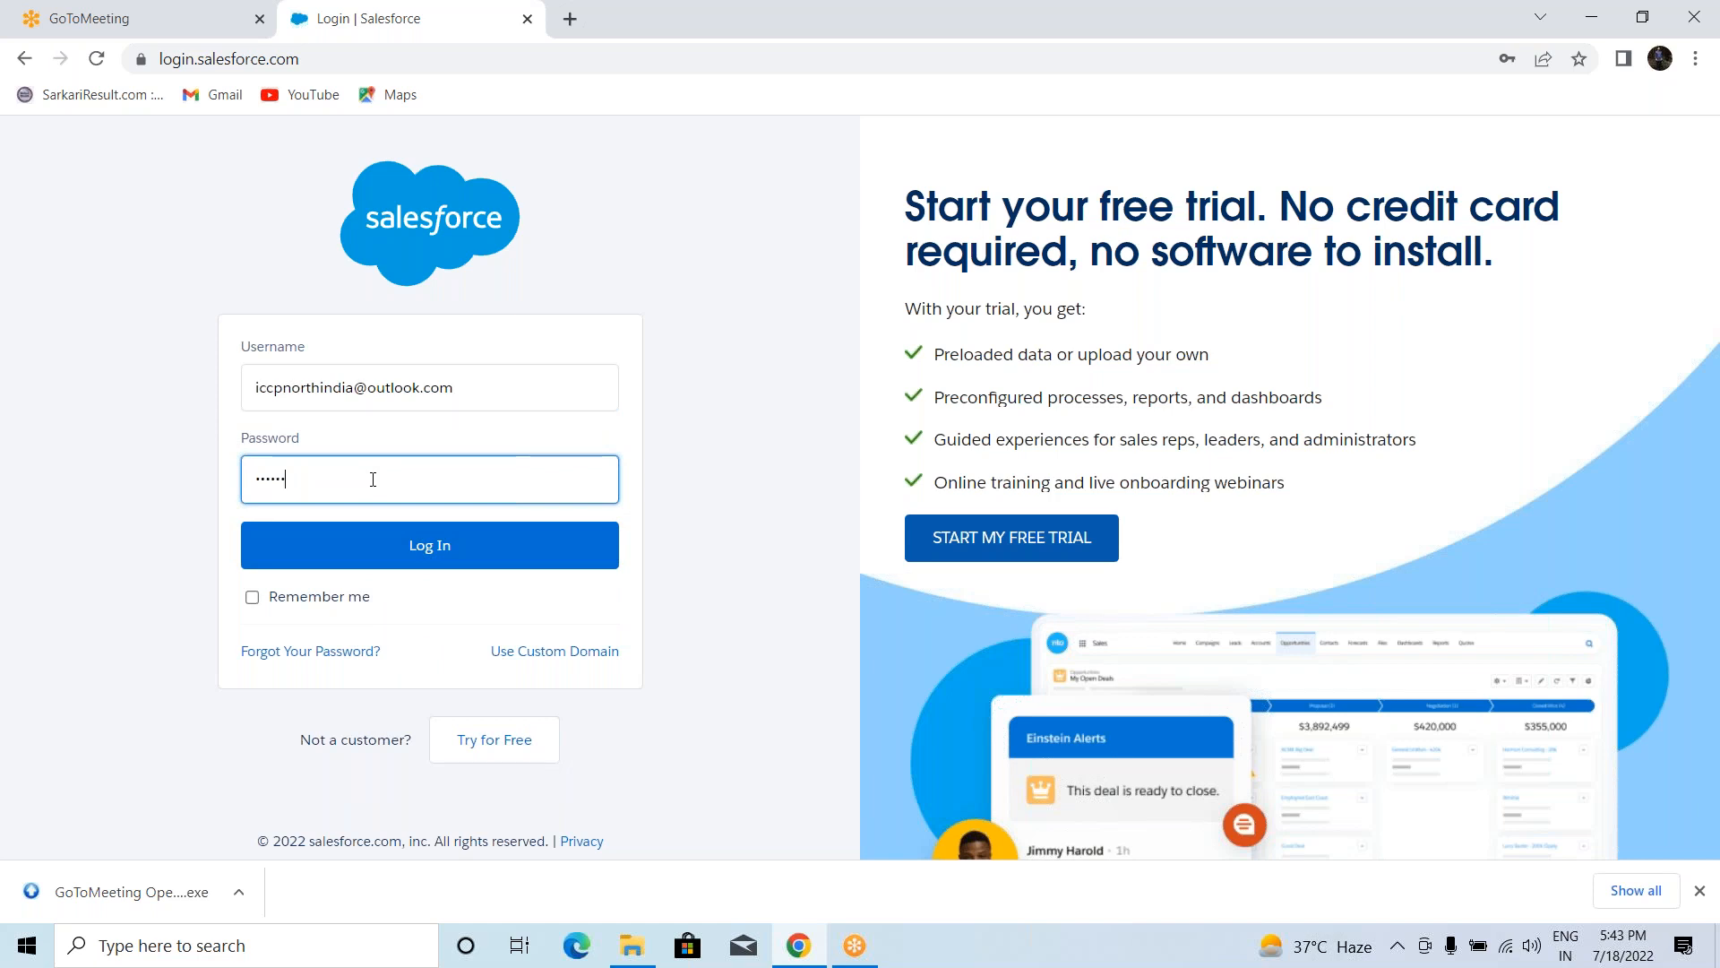
{"action": "left_click", "coordinate": [396, 546]}
{"action": "key", "text": "BackSpace"}
{"action": "key", "text": "BackSpace"}
{"action": "key", "text": "BackSpace"}
{"action": "key", "text": "BackSpace"}
{"action": "key", "text": "BackSpace"}
{"action": "key", "text": "BackSpace"}
{"action": "key", "text": "BackSpace"}
{"action": "key", "text": "BackSpace"}
{"action": "key", "text": "BackSpace"}
{"action": "key", "text": "BackSpace"}
{"action": "key", "text": "BackSpace"}
{"action": "key", "text": "BackSpace"}
{"action": "key", "text": "BackSpace"}
{"action": "key", "text": "BackSpace"}
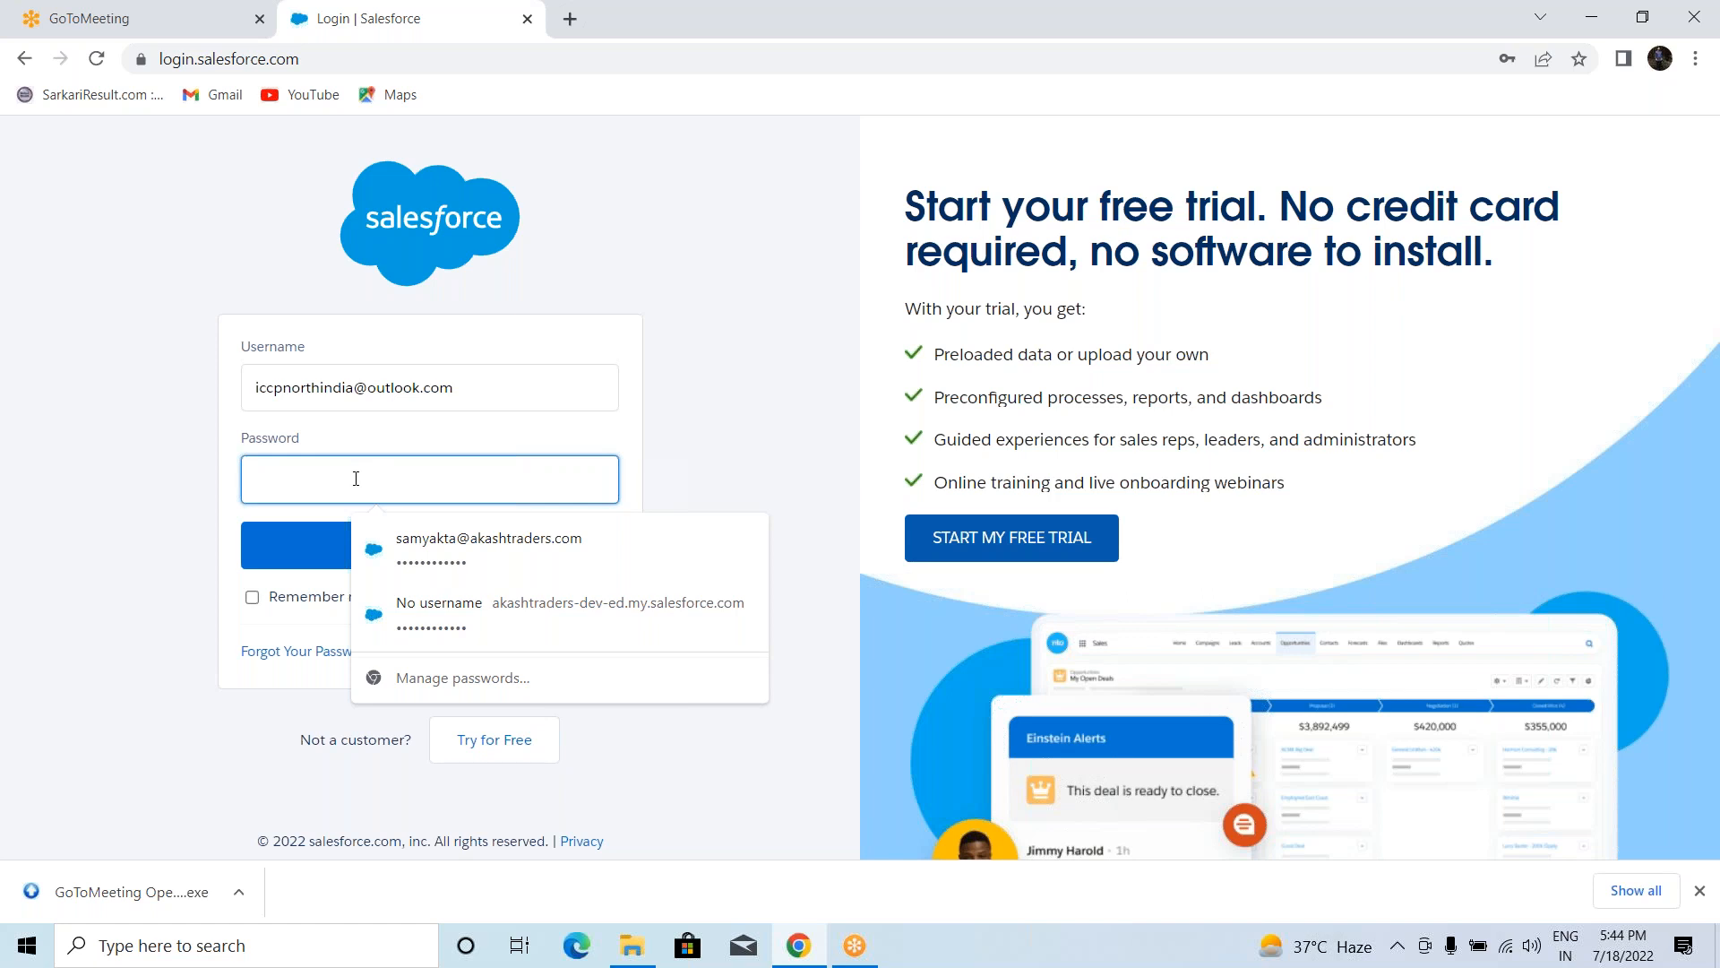
{"action": "type", "text": "aaaaaa"}
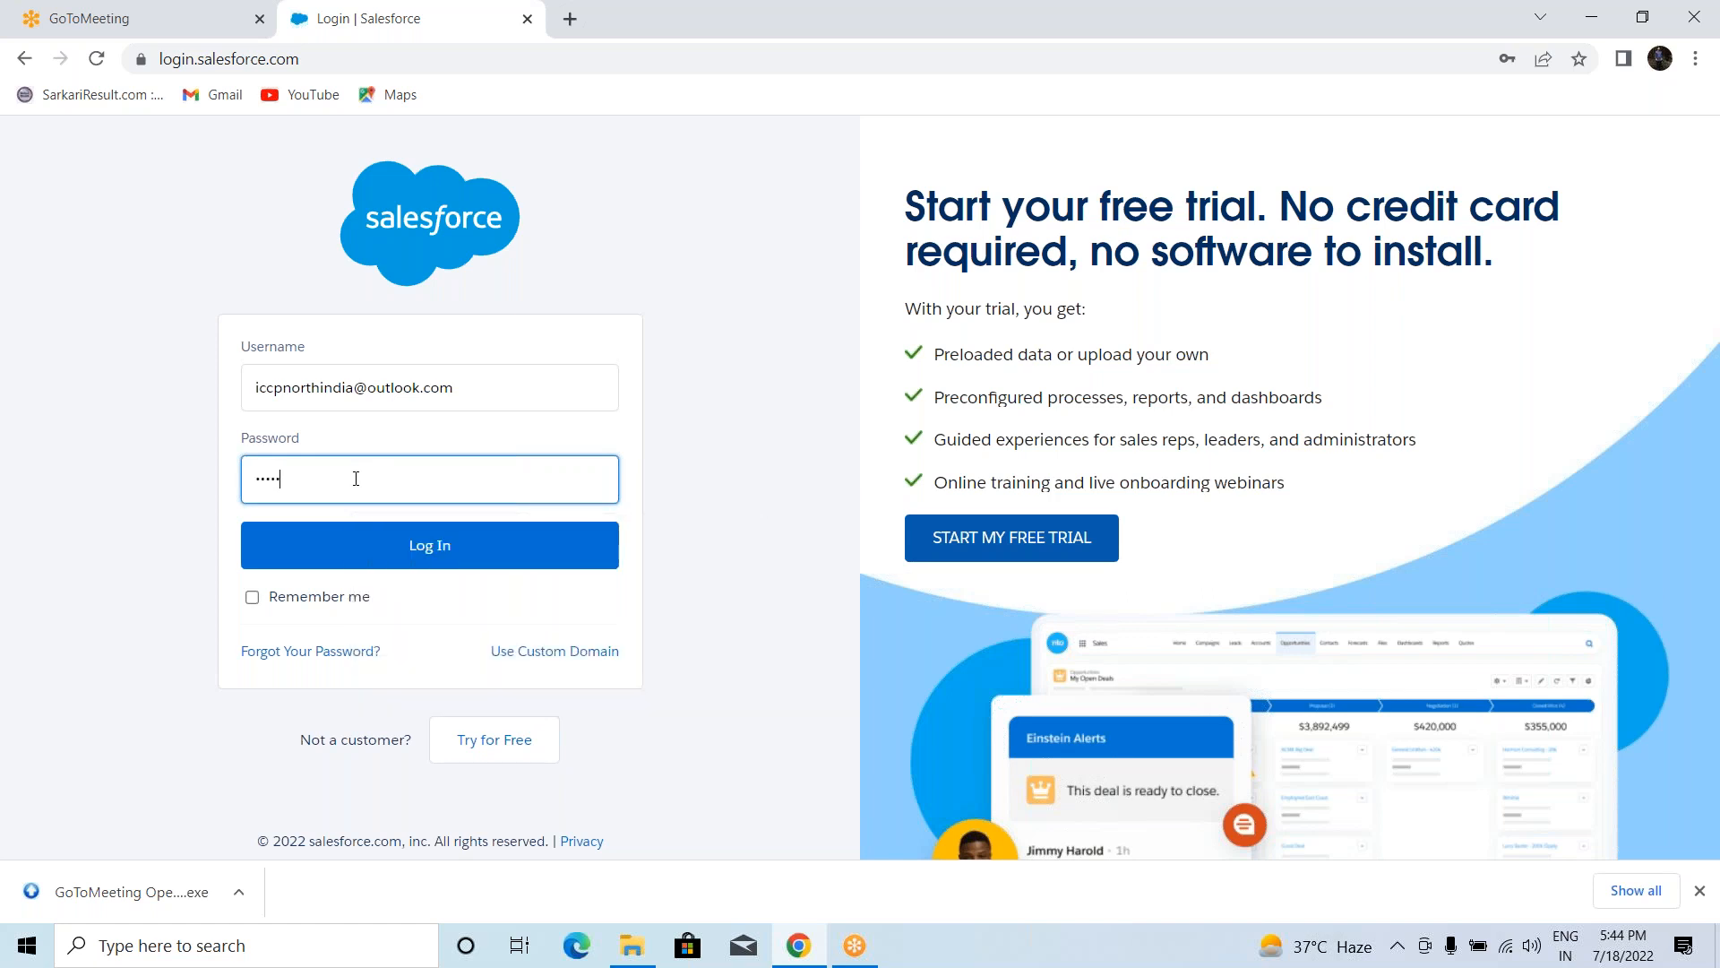
{"action": "type", "text": "aaaaaaaa"}
Log in as the support user and submit the emailed verification code to verify identity
{"action": "left_click", "coordinate": [374, 551]}
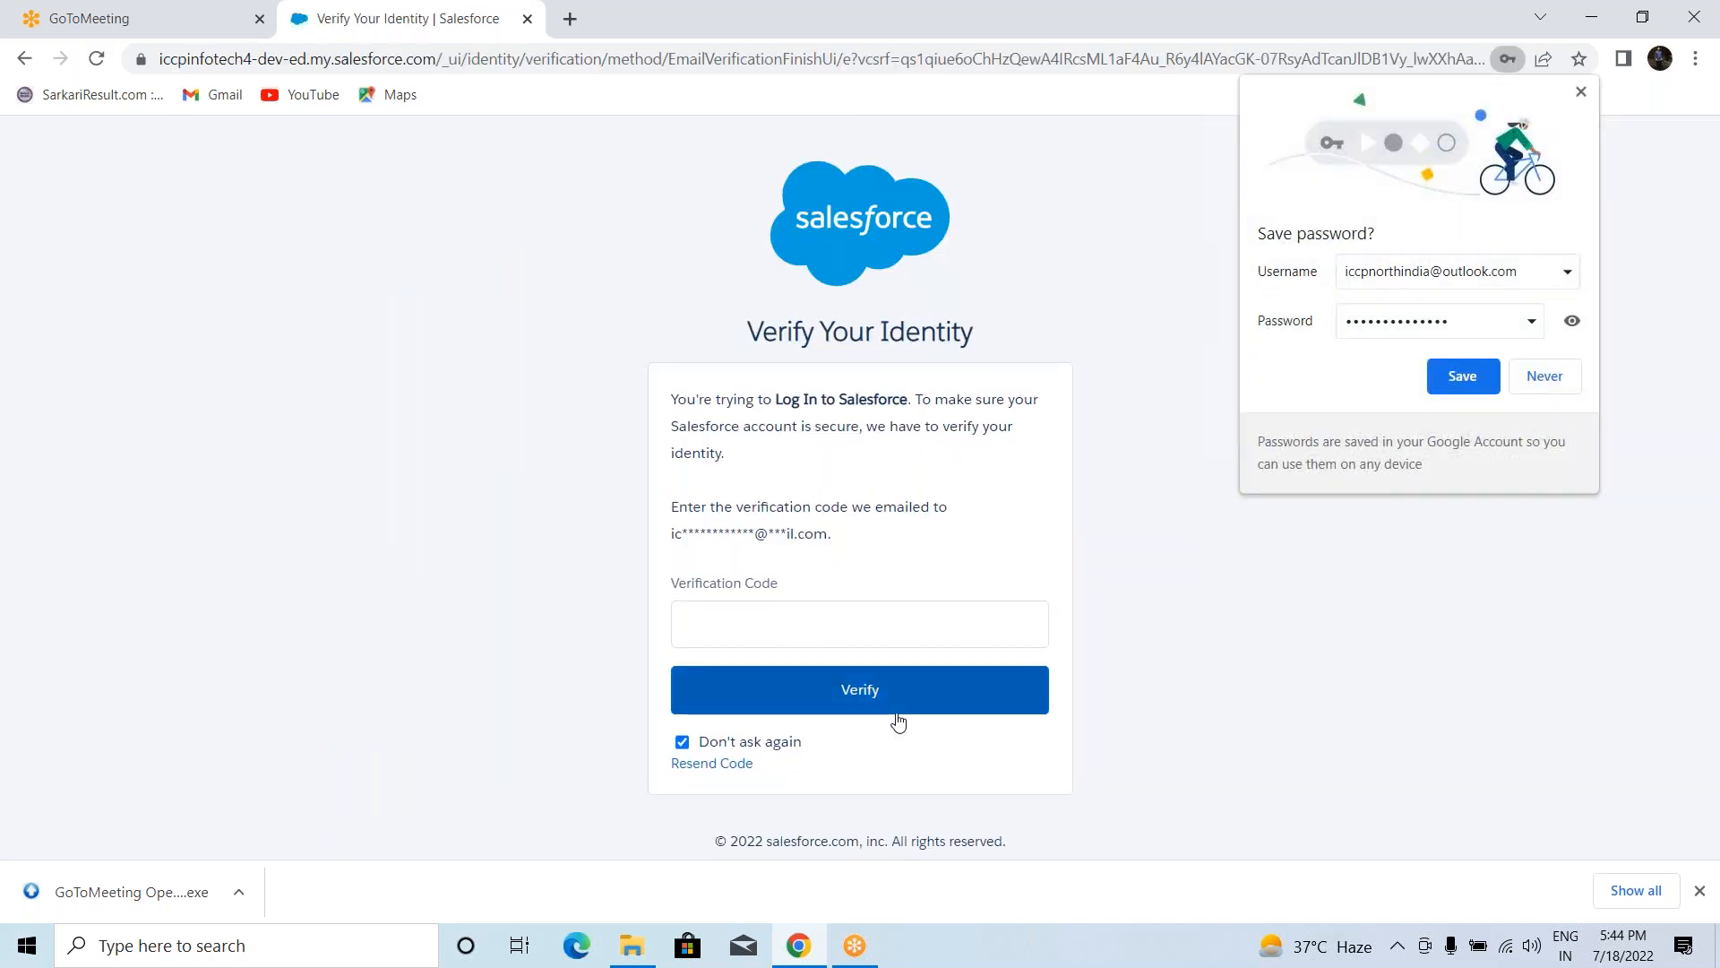
{"action": "left_click", "coordinate": [851, 694]}
{"action": "left_click", "coordinate": [759, 625]}
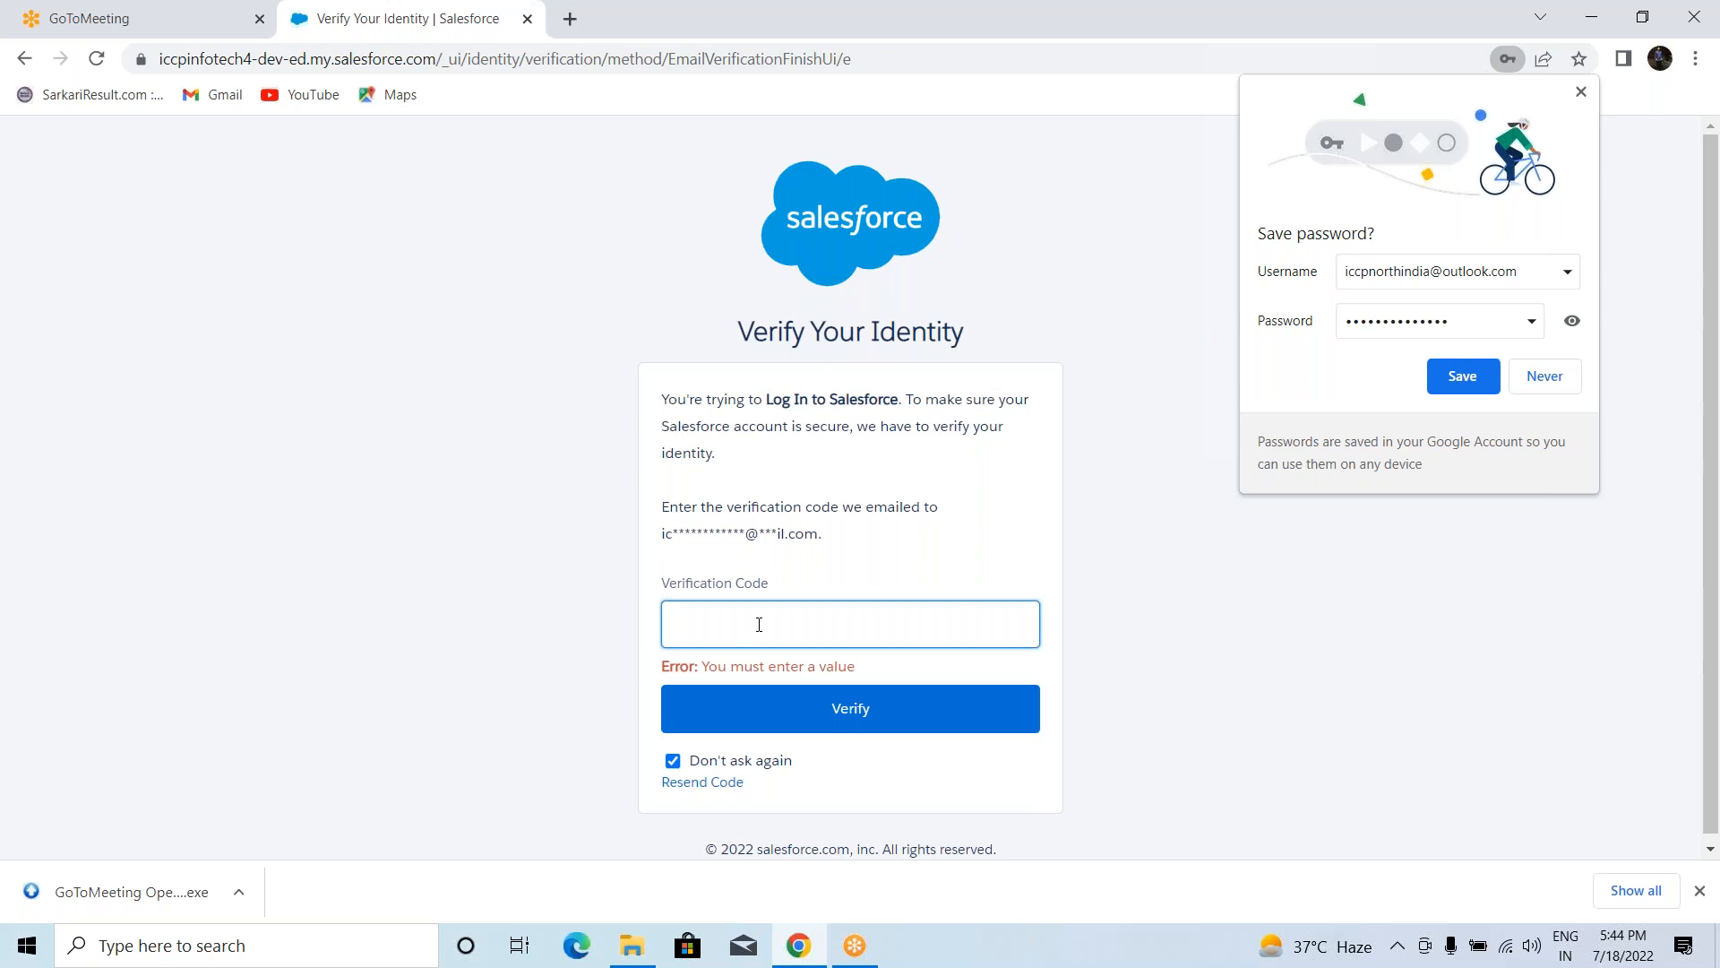
{"action": "left_click", "coordinate": [1387, 377]}
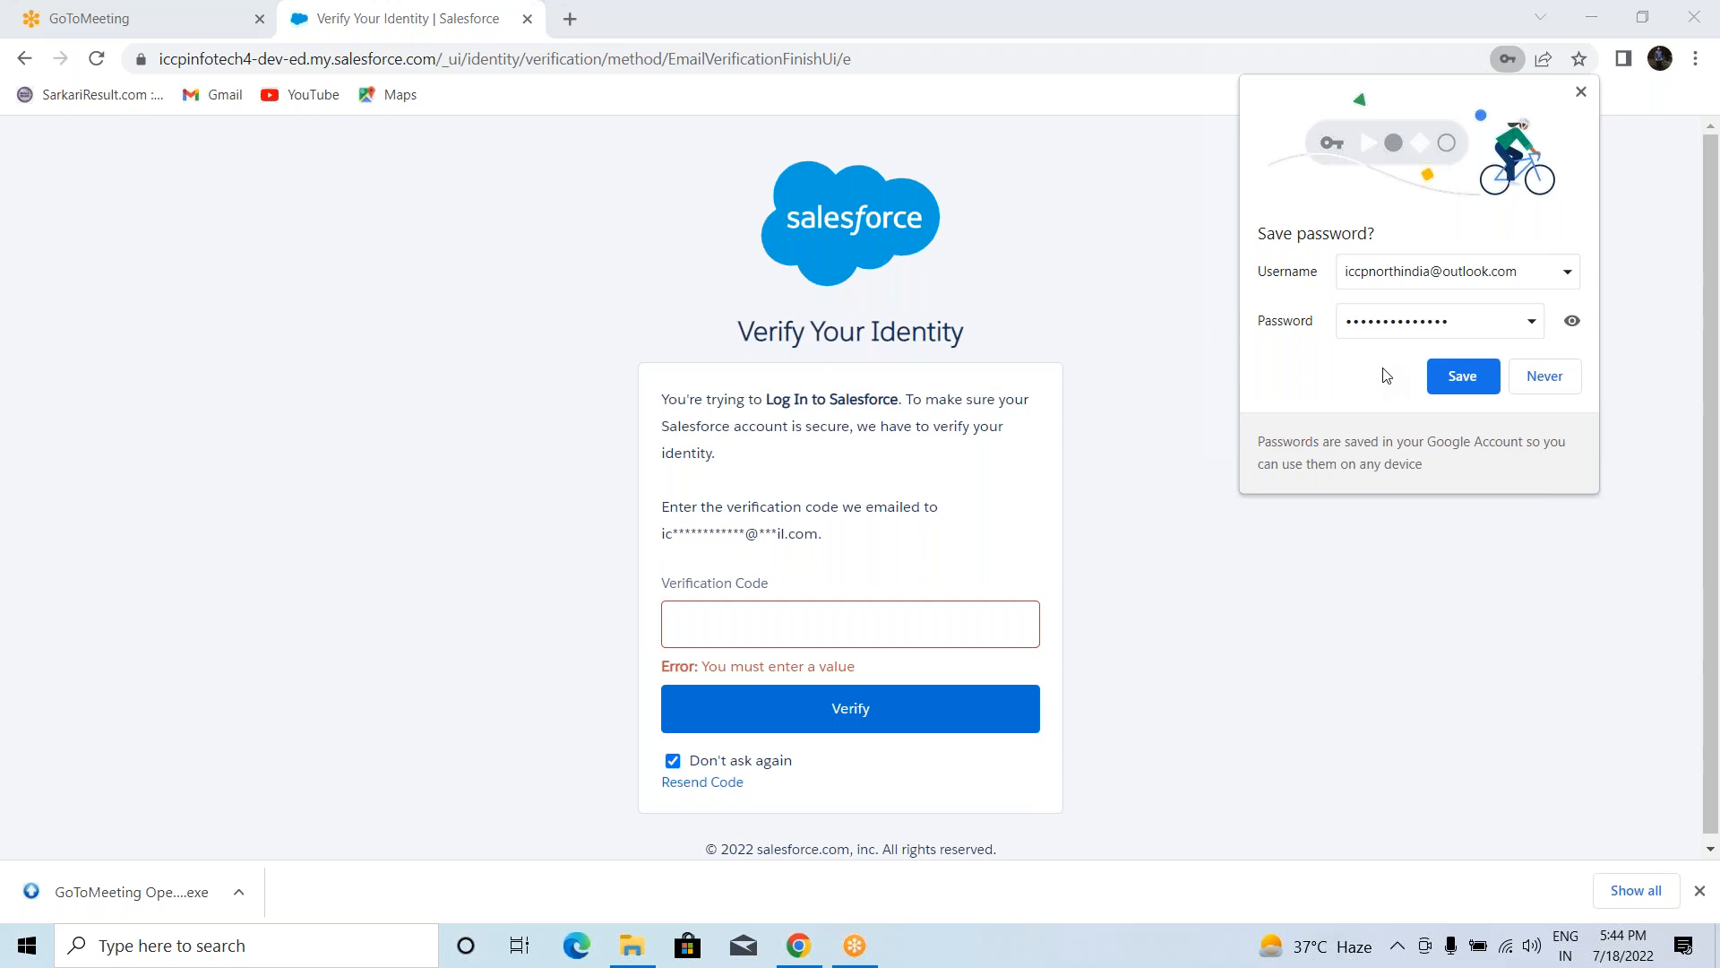
{"action": "left_click", "coordinate": [746, 617]}
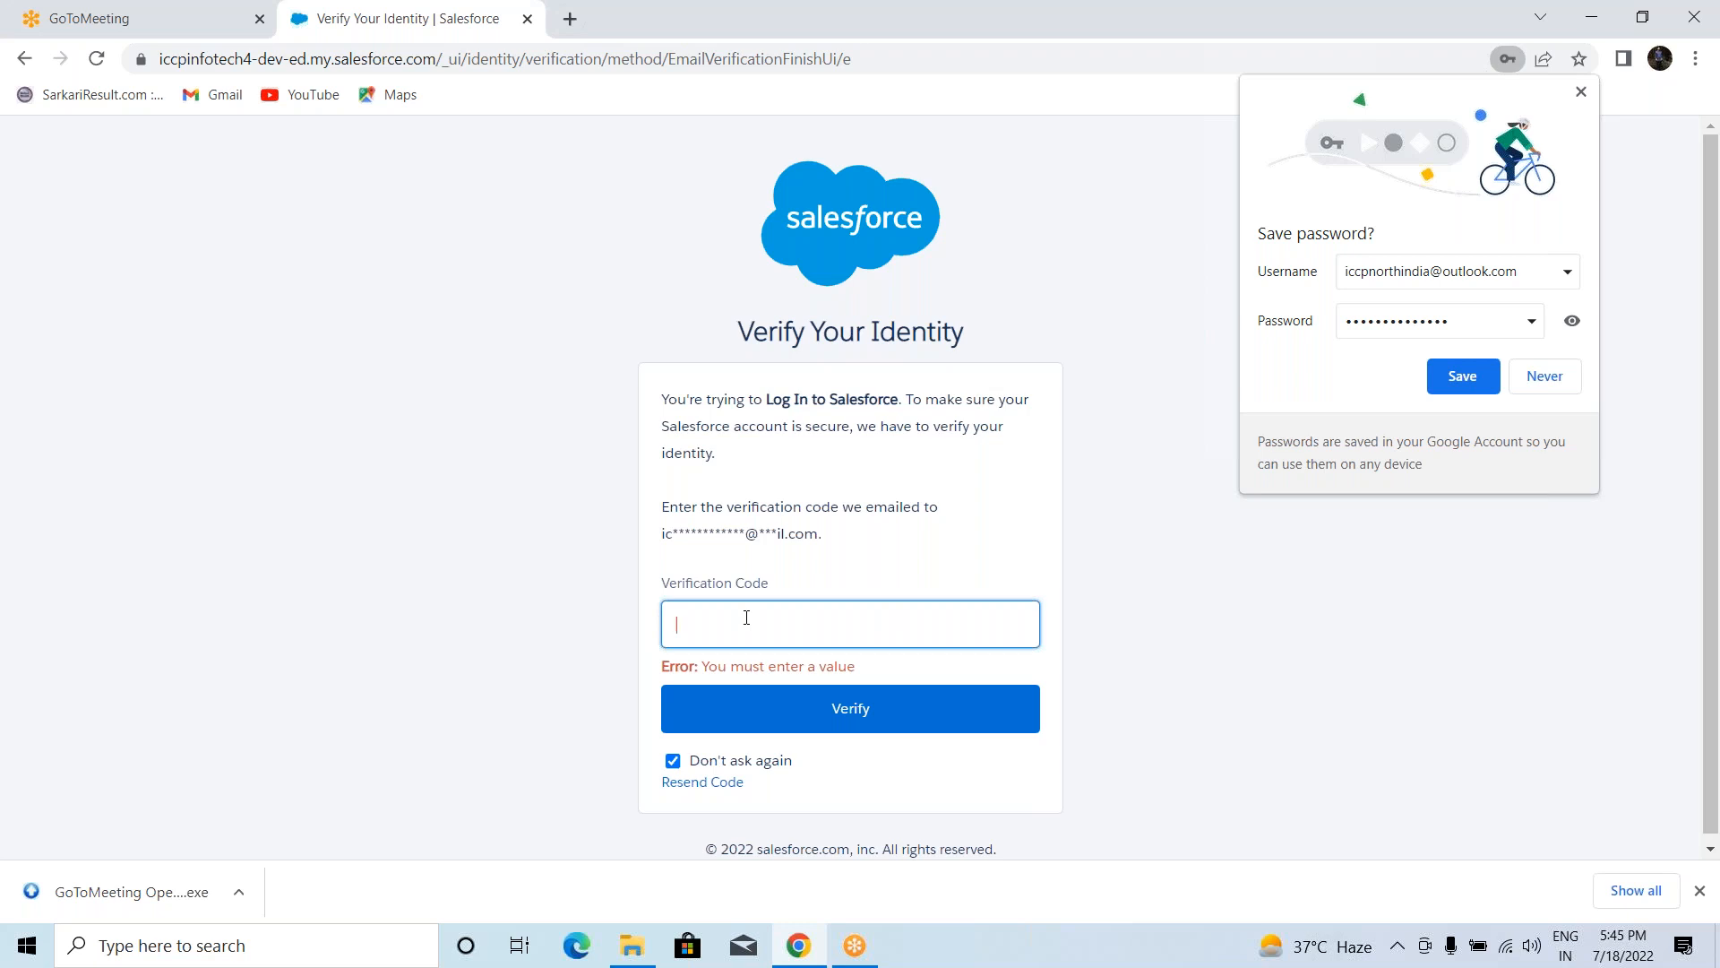
{"action": "left_click", "coordinate": [794, 714]}
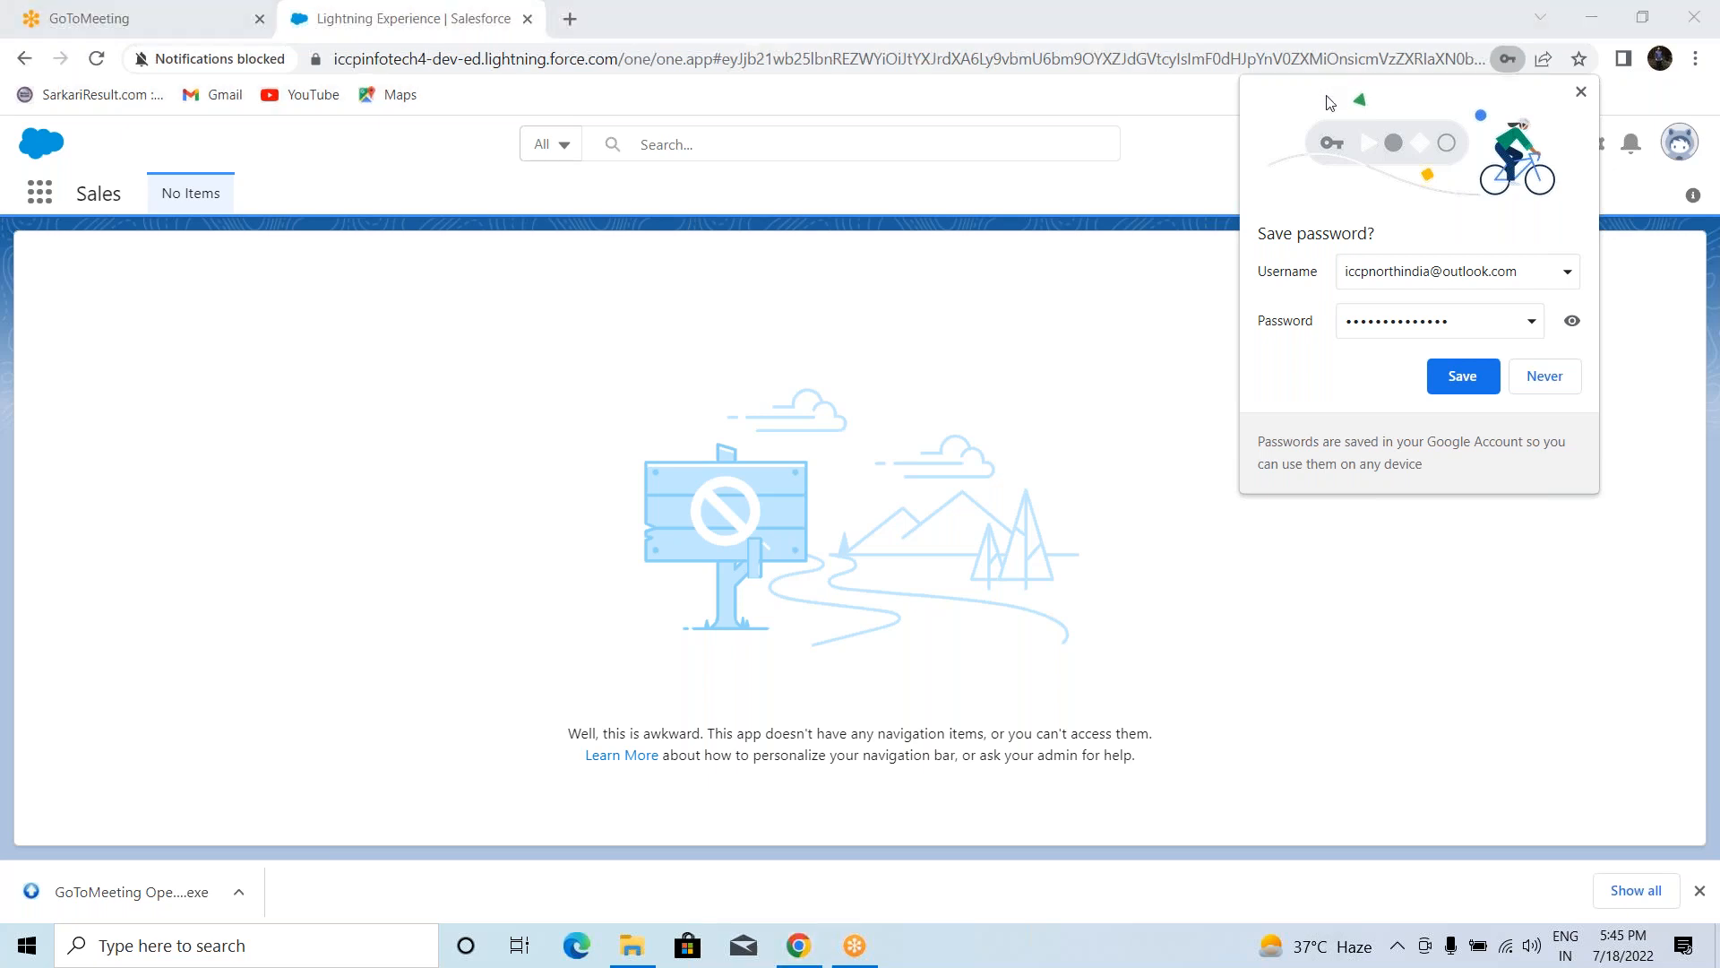
Choose Never on Chrome's save-password prompt and open the profile avatar menu
{"action": "left_click", "coordinate": [1559, 379]}
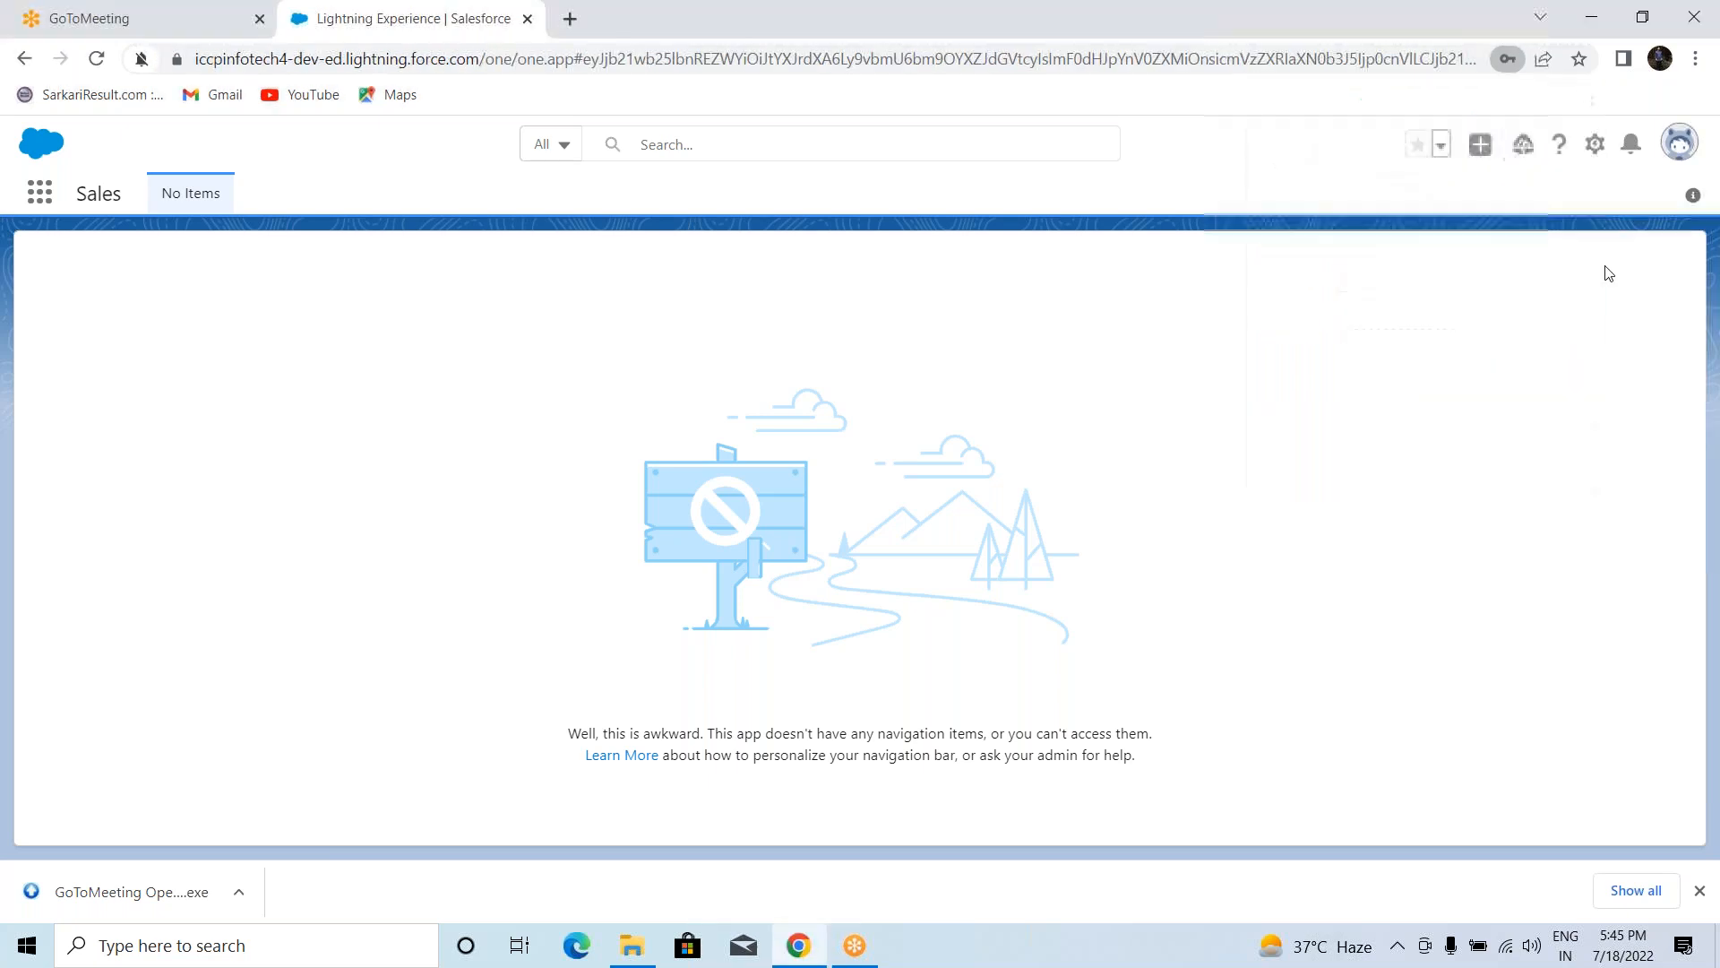
{"action": "left_click", "coordinate": [1679, 148]}
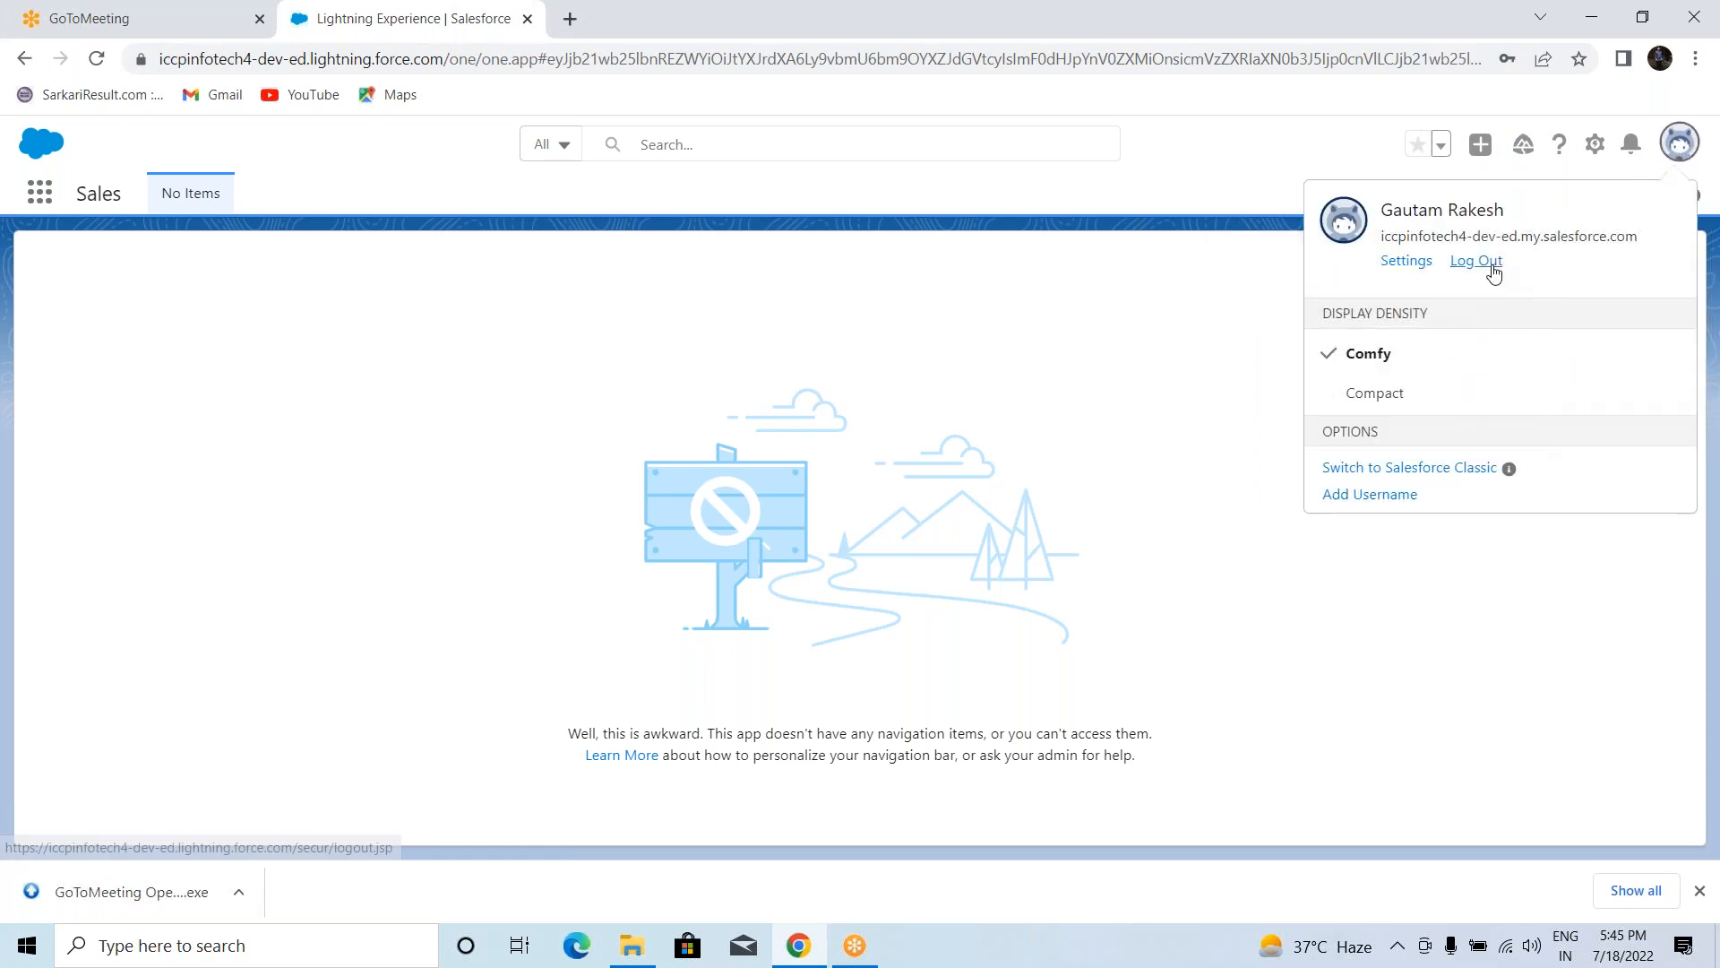
Log out and fill in the support user's username from the suggested entries
{"action": "left_click", "coordinate": [1494, 274]}
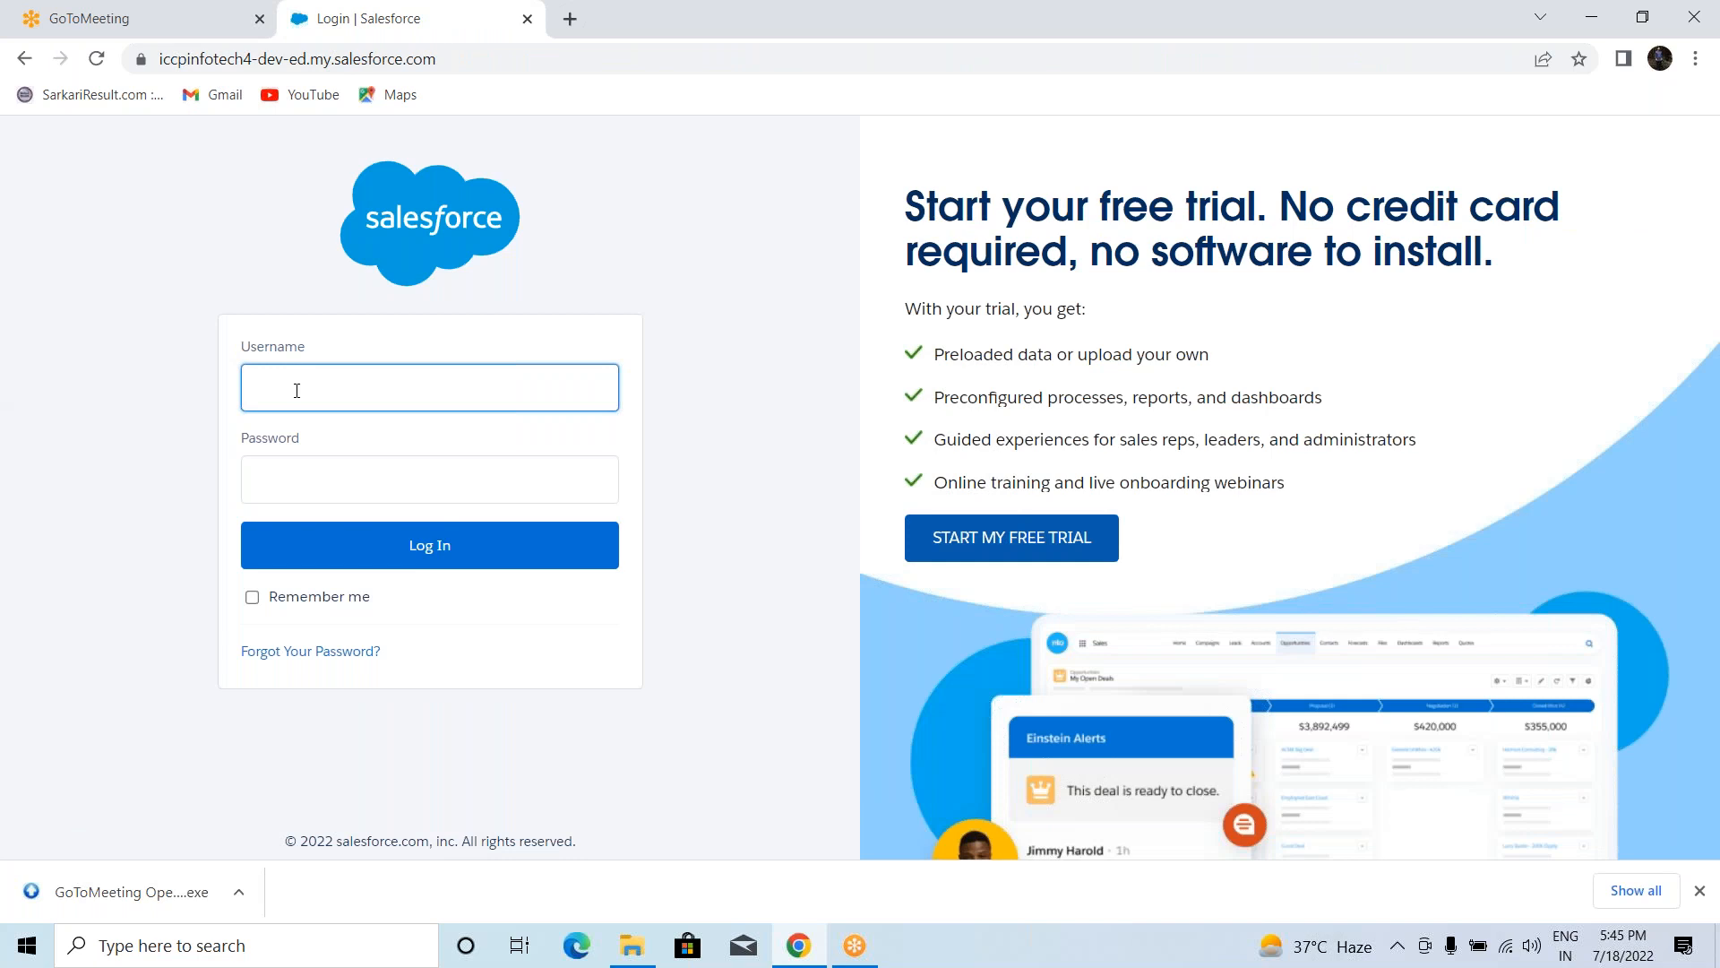
{"action": "type", "text": "sa"}
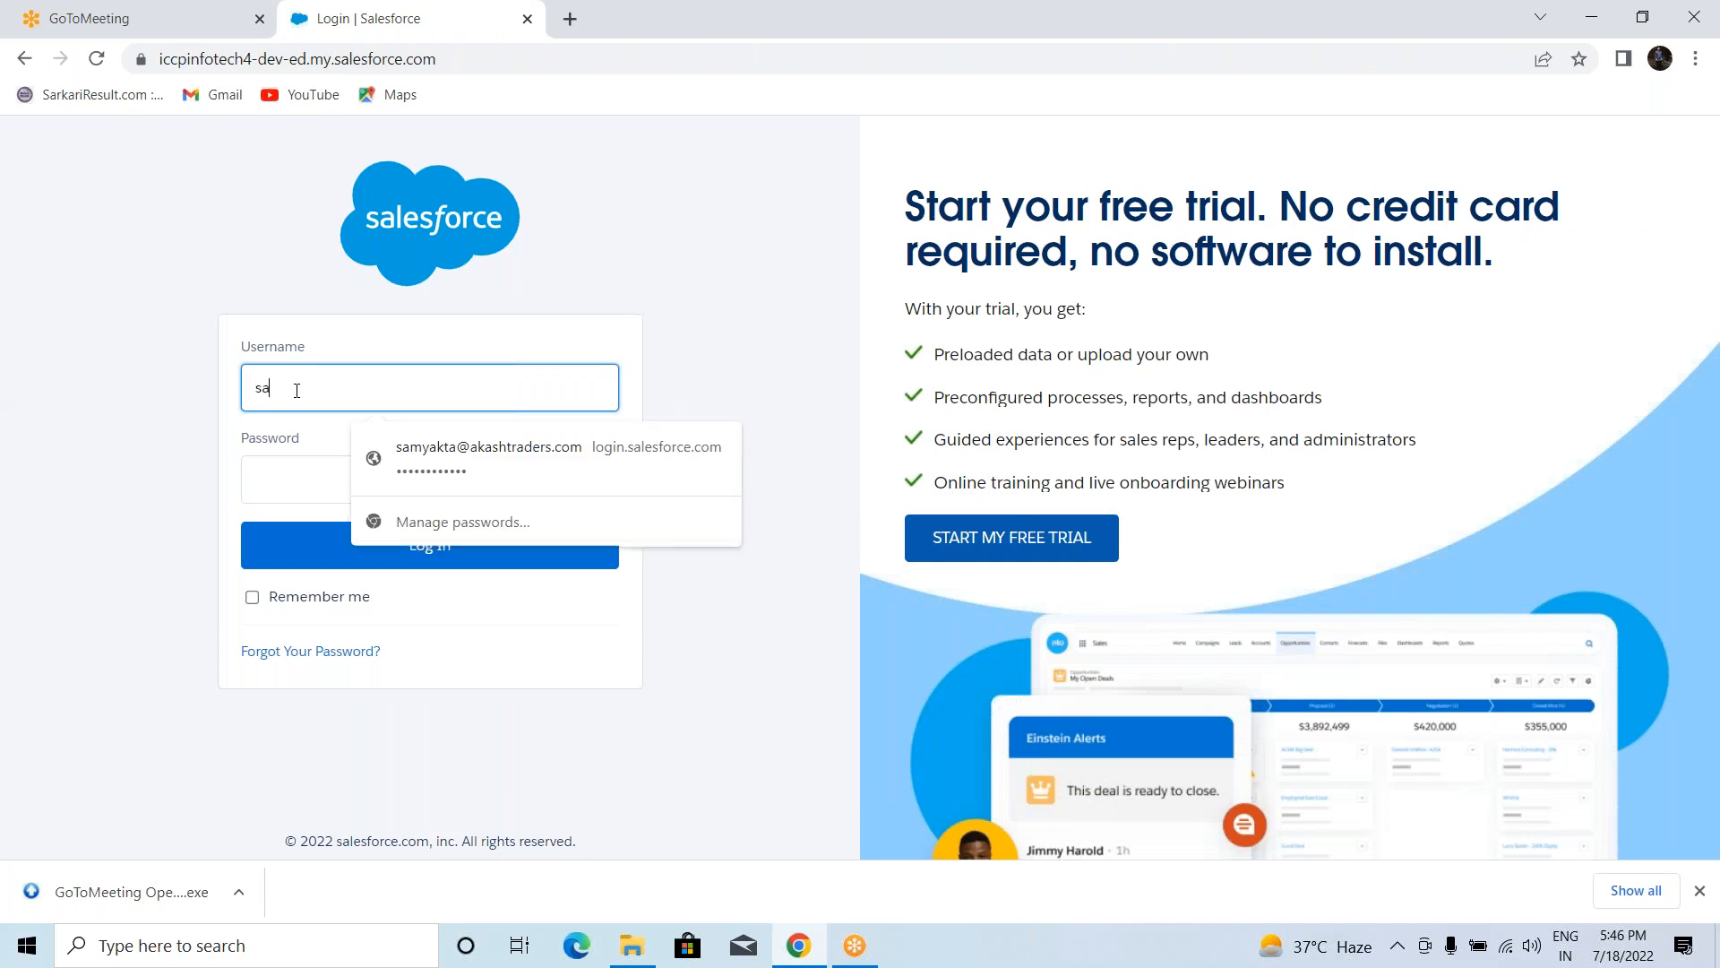
{"action": "key", "text": "BackSpace"}
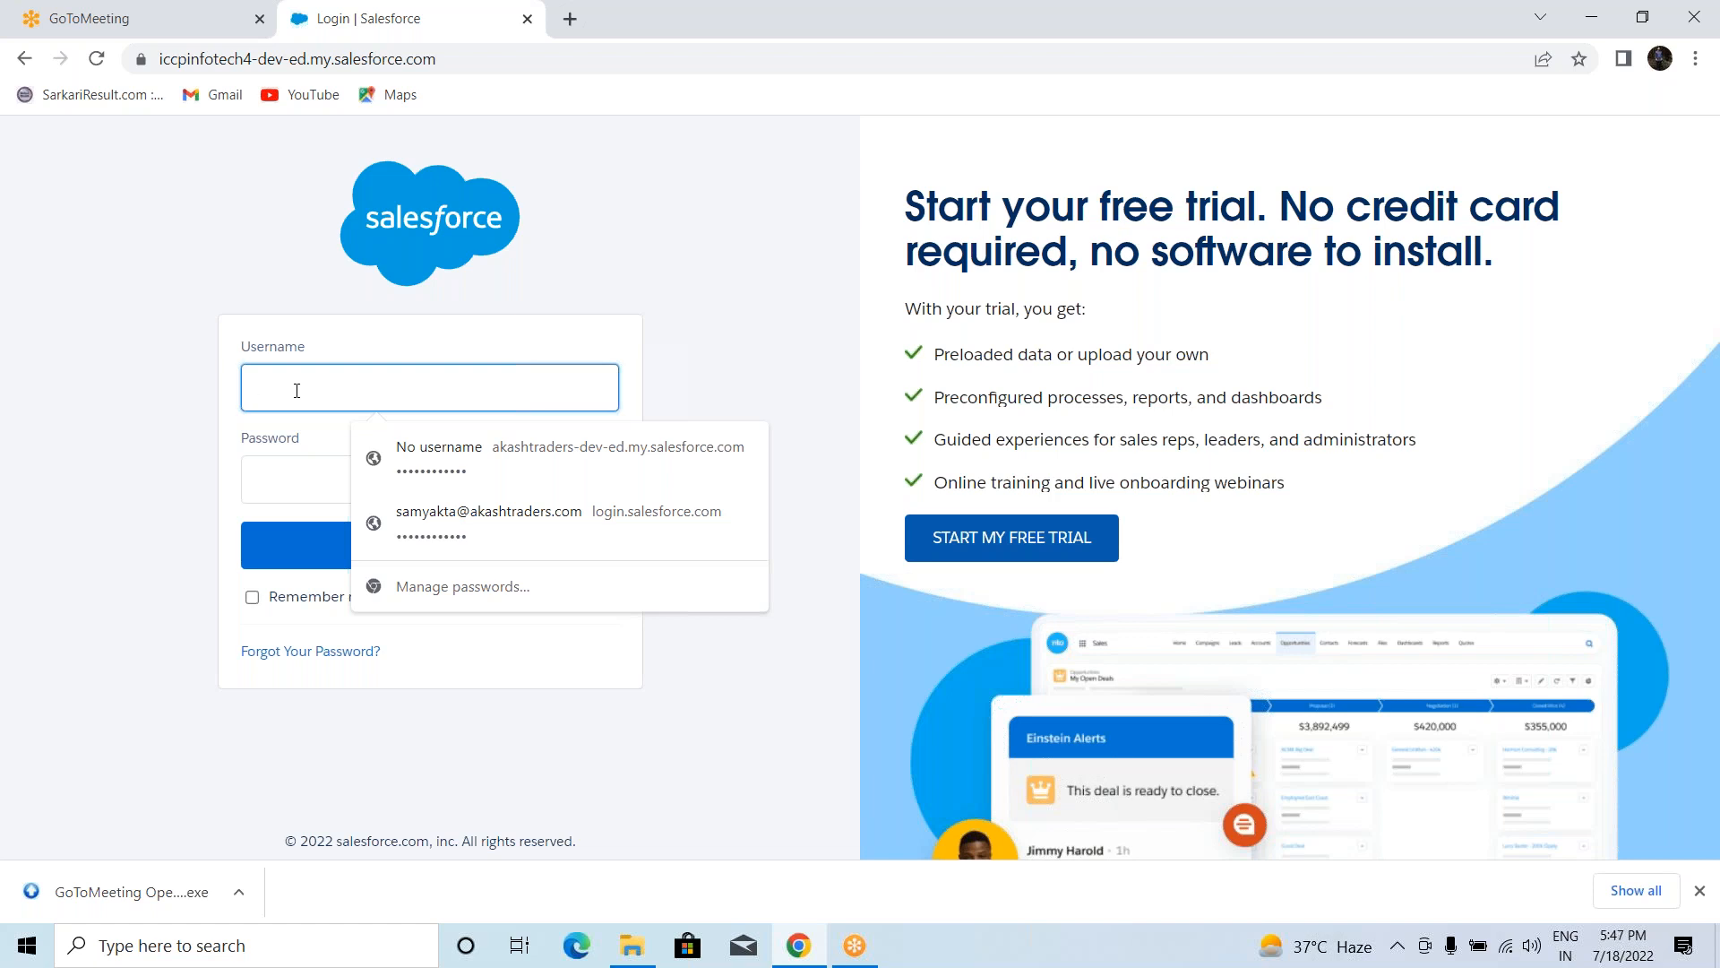
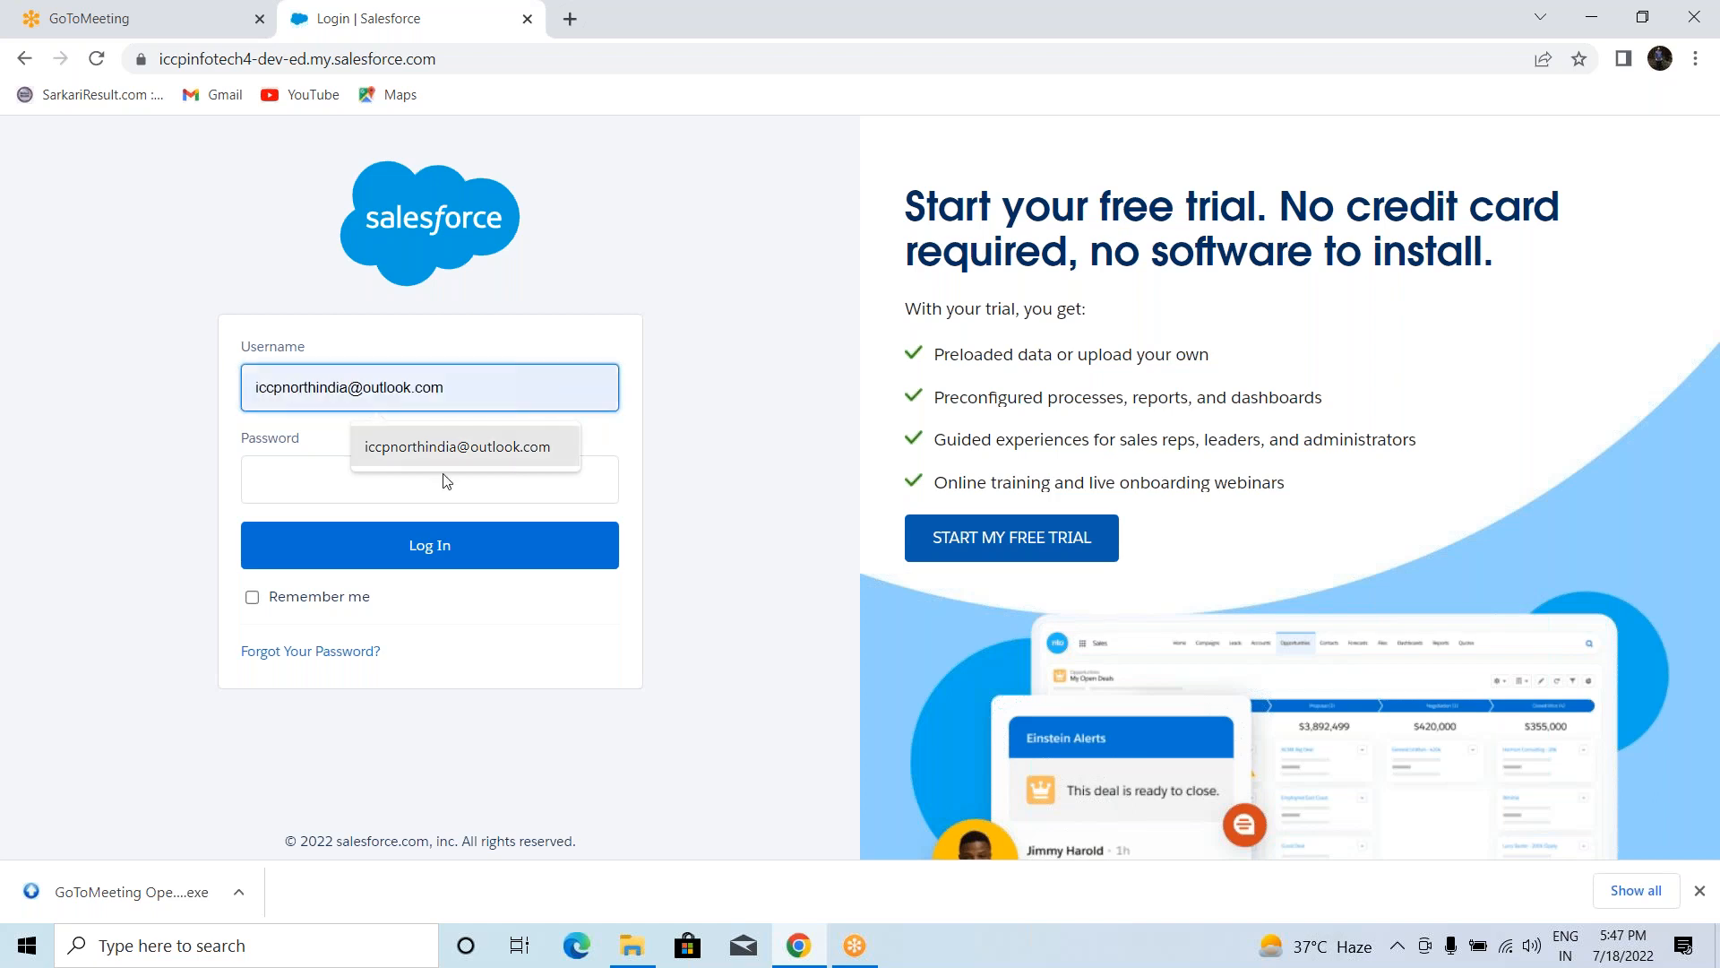
{"action": "left_click", "coordinate": [495, 447]}
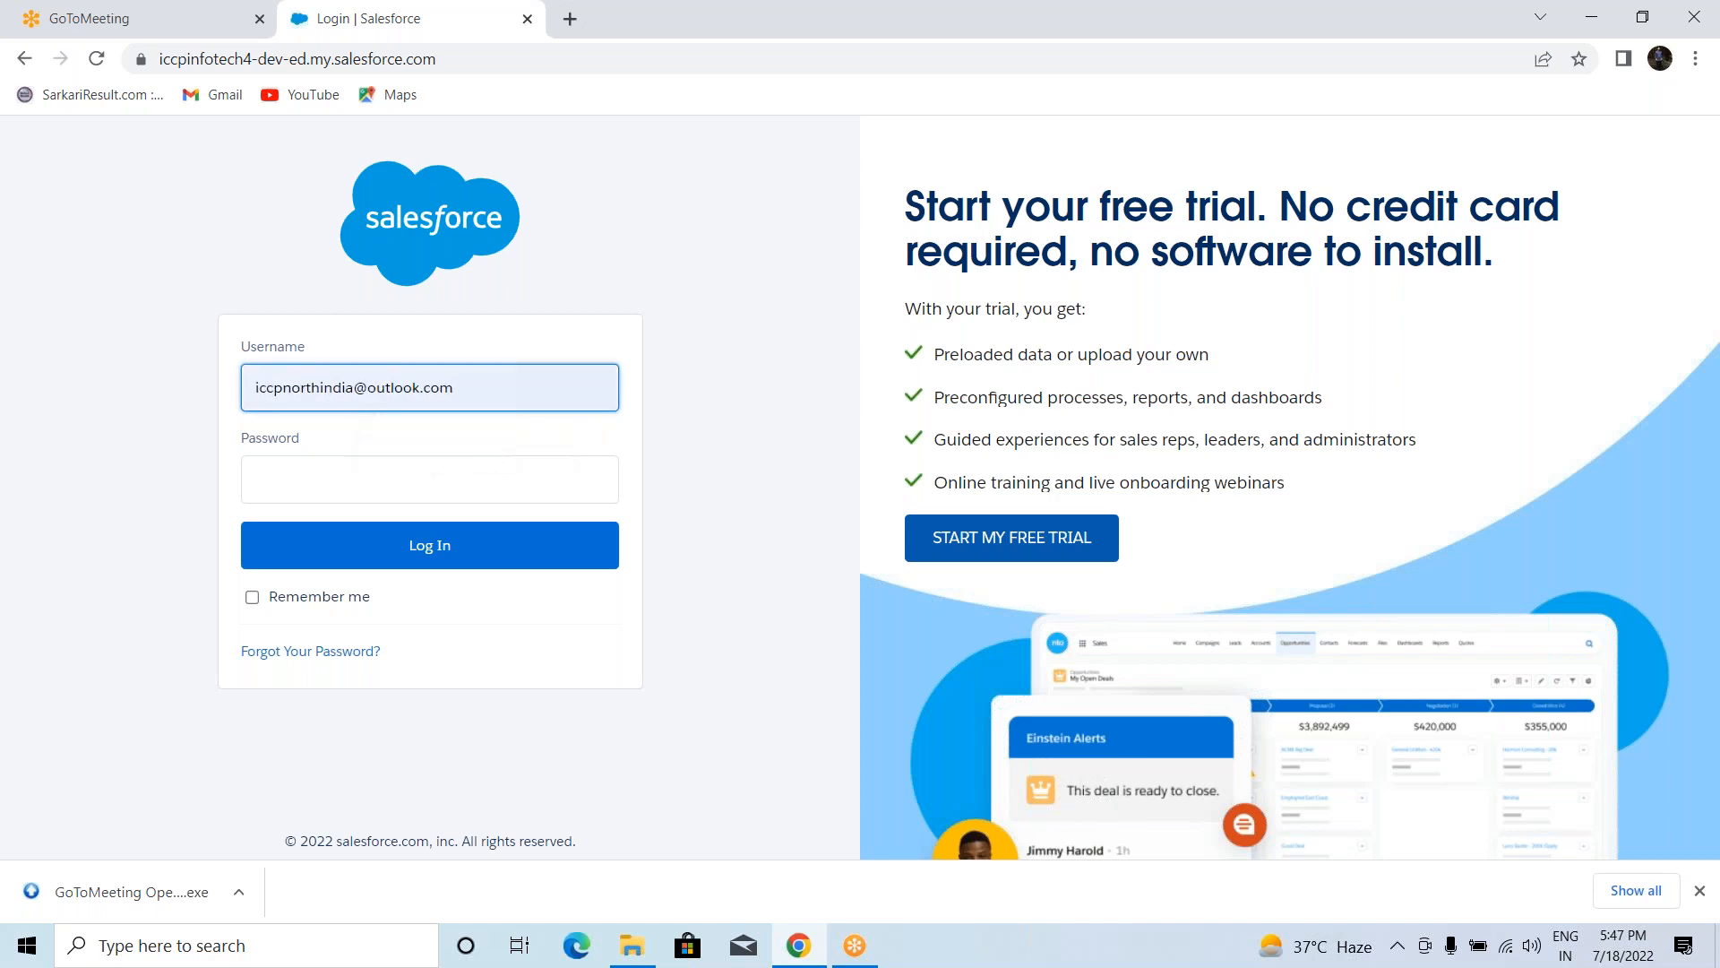
Enter the password and attempt login, which fails with a check-your-username-and-password error
{"action": "left_click", "coordinate": [383, 474]}
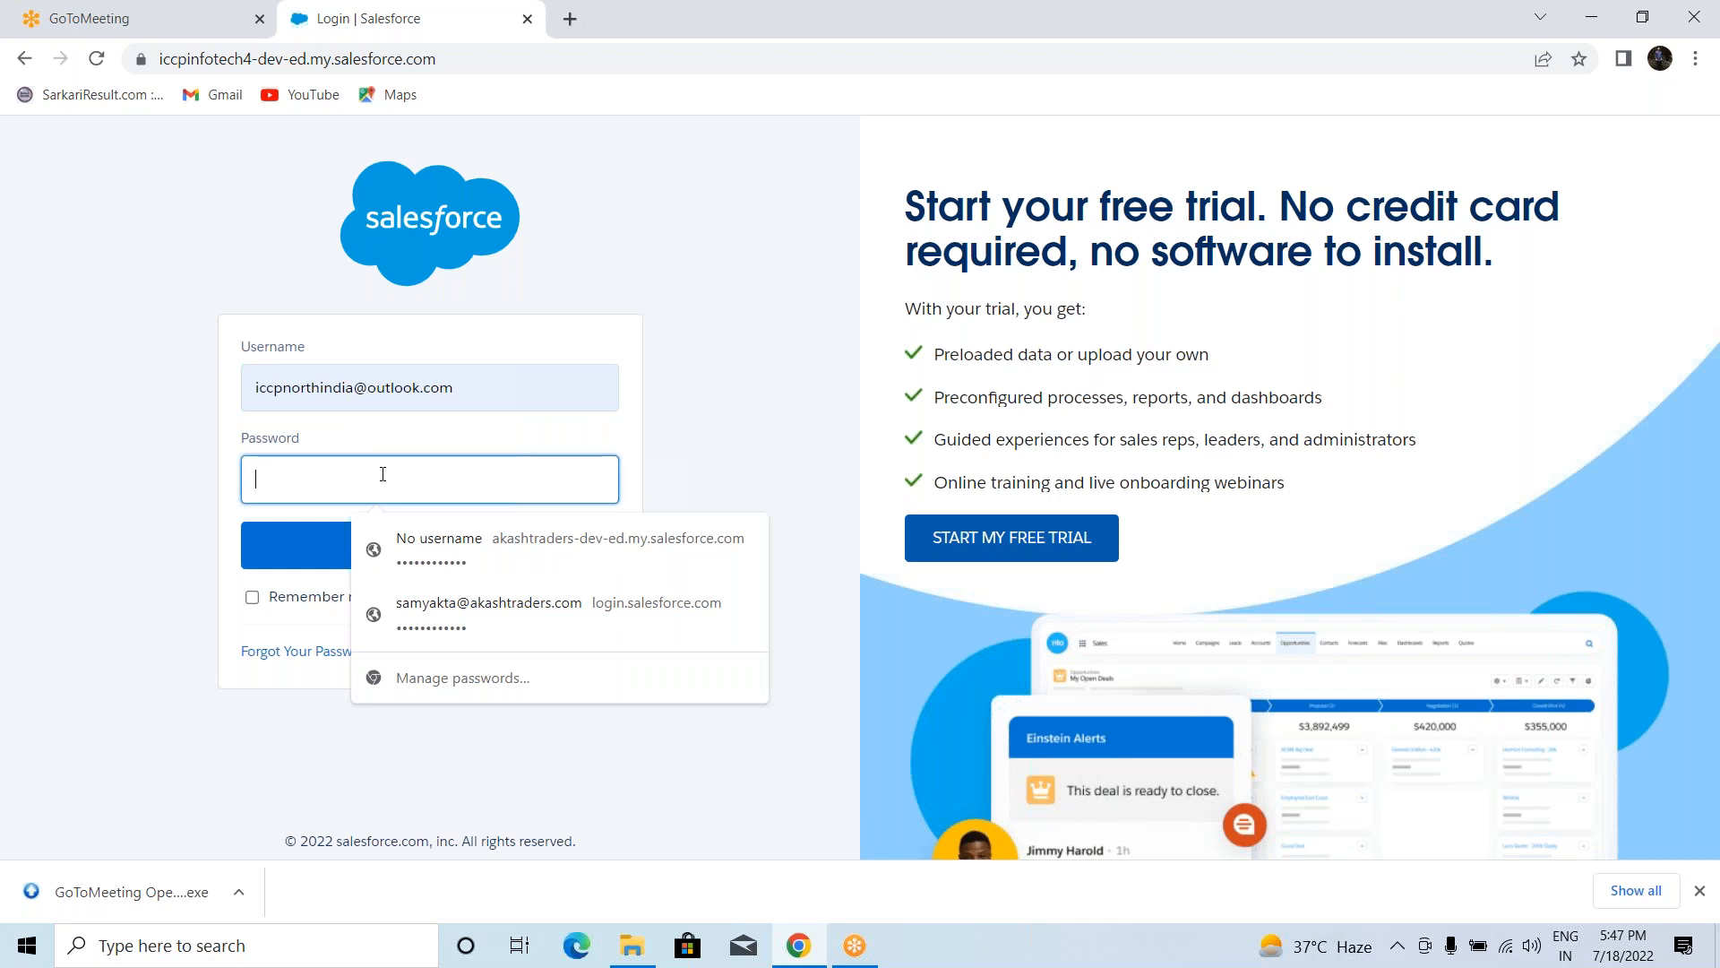
{"action": "type", "text": "•••"}
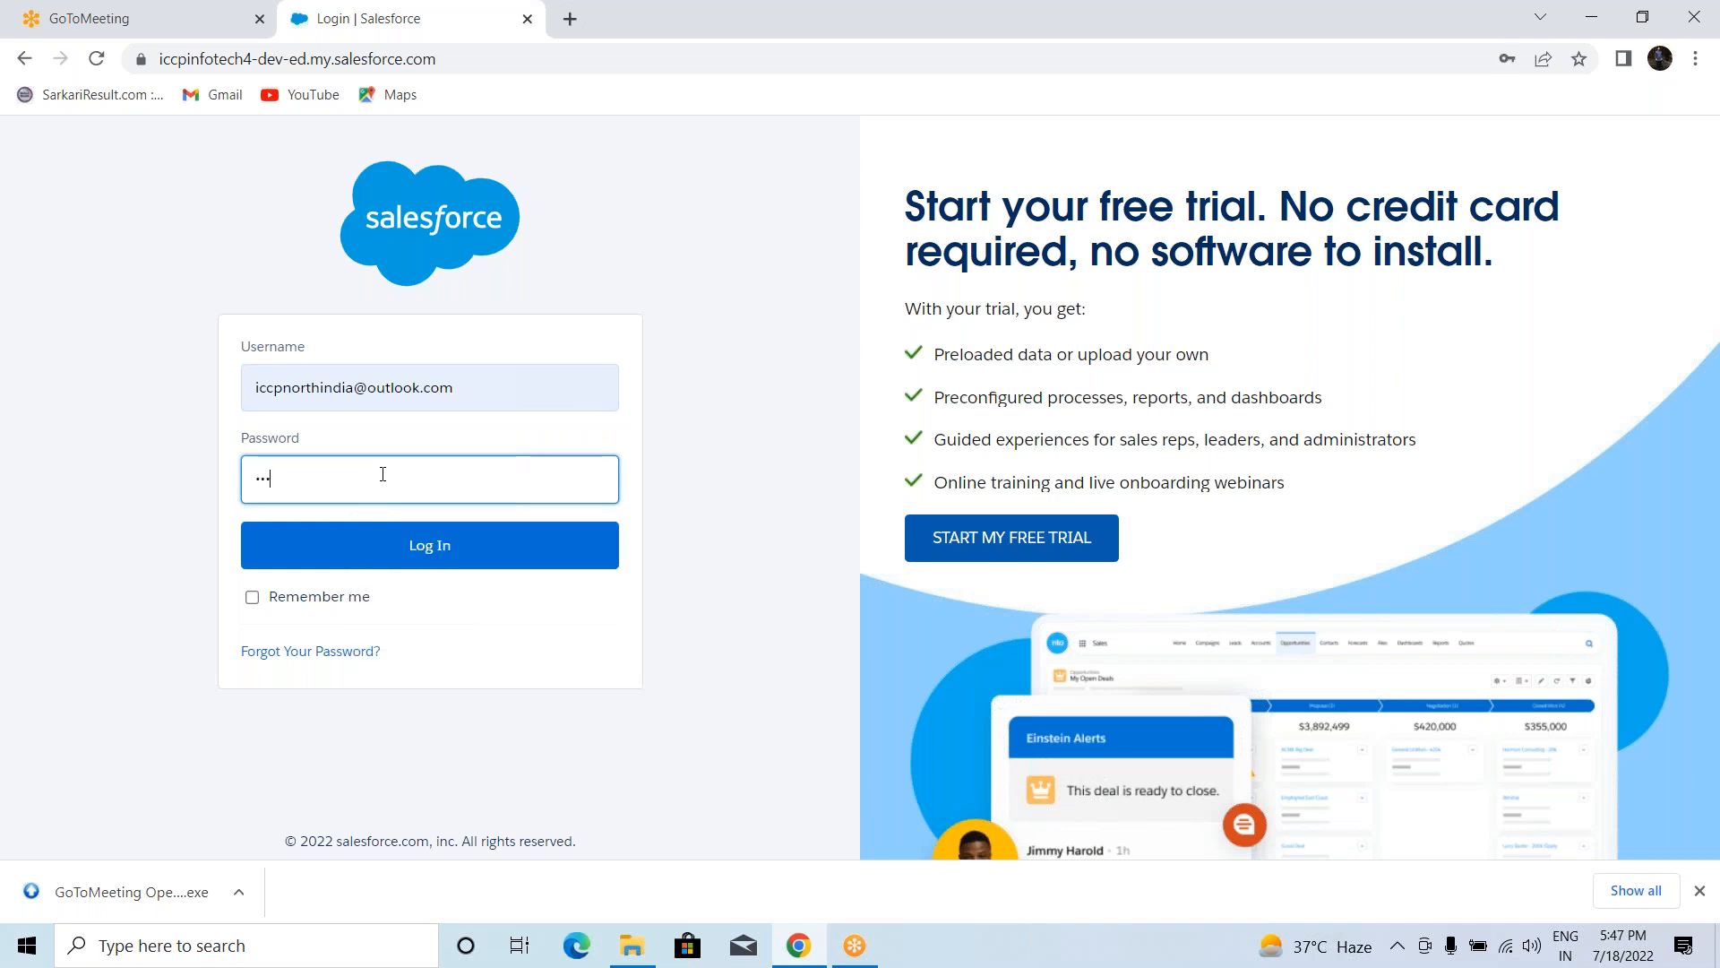
{"action": "type", "text": "•••••••••••"}
{"action": "left_click", "coordinate": [385, 535]}
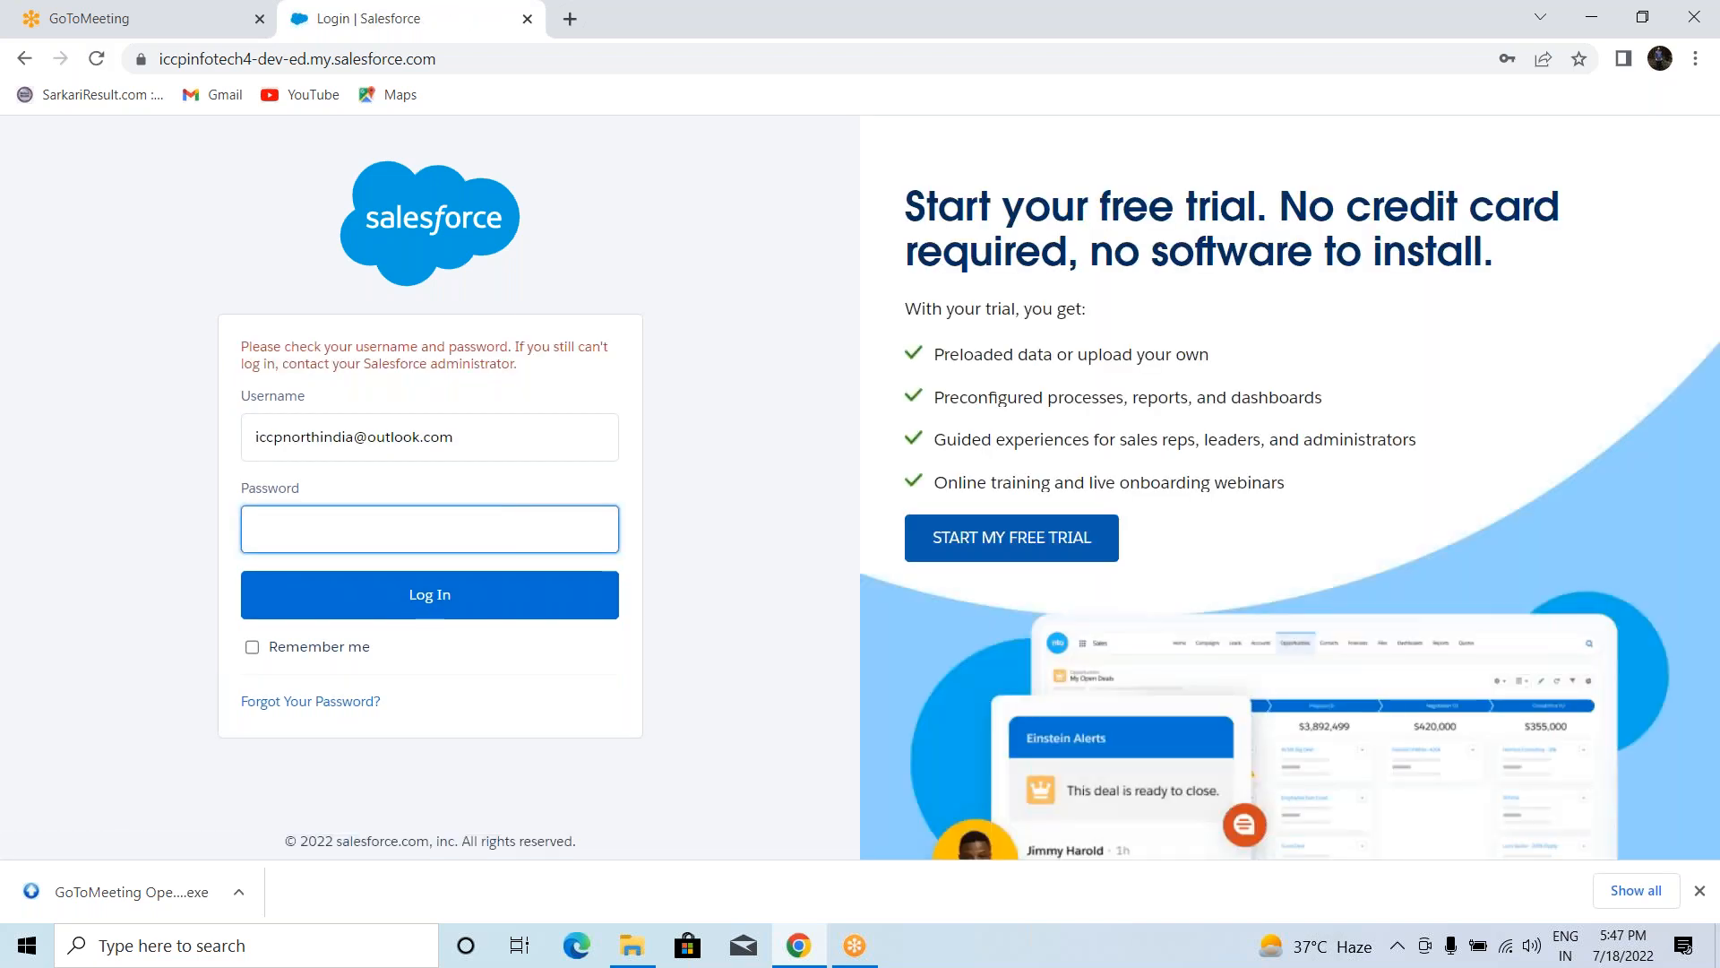
Re-enter the support user's password and retry the login
{"action": "type", "text": "•"}
{"action": "type", "text": "••"}
{"action": "type", "text": "••••••••••"}
{"action": "left_click", "coordinate": [387, 595]}
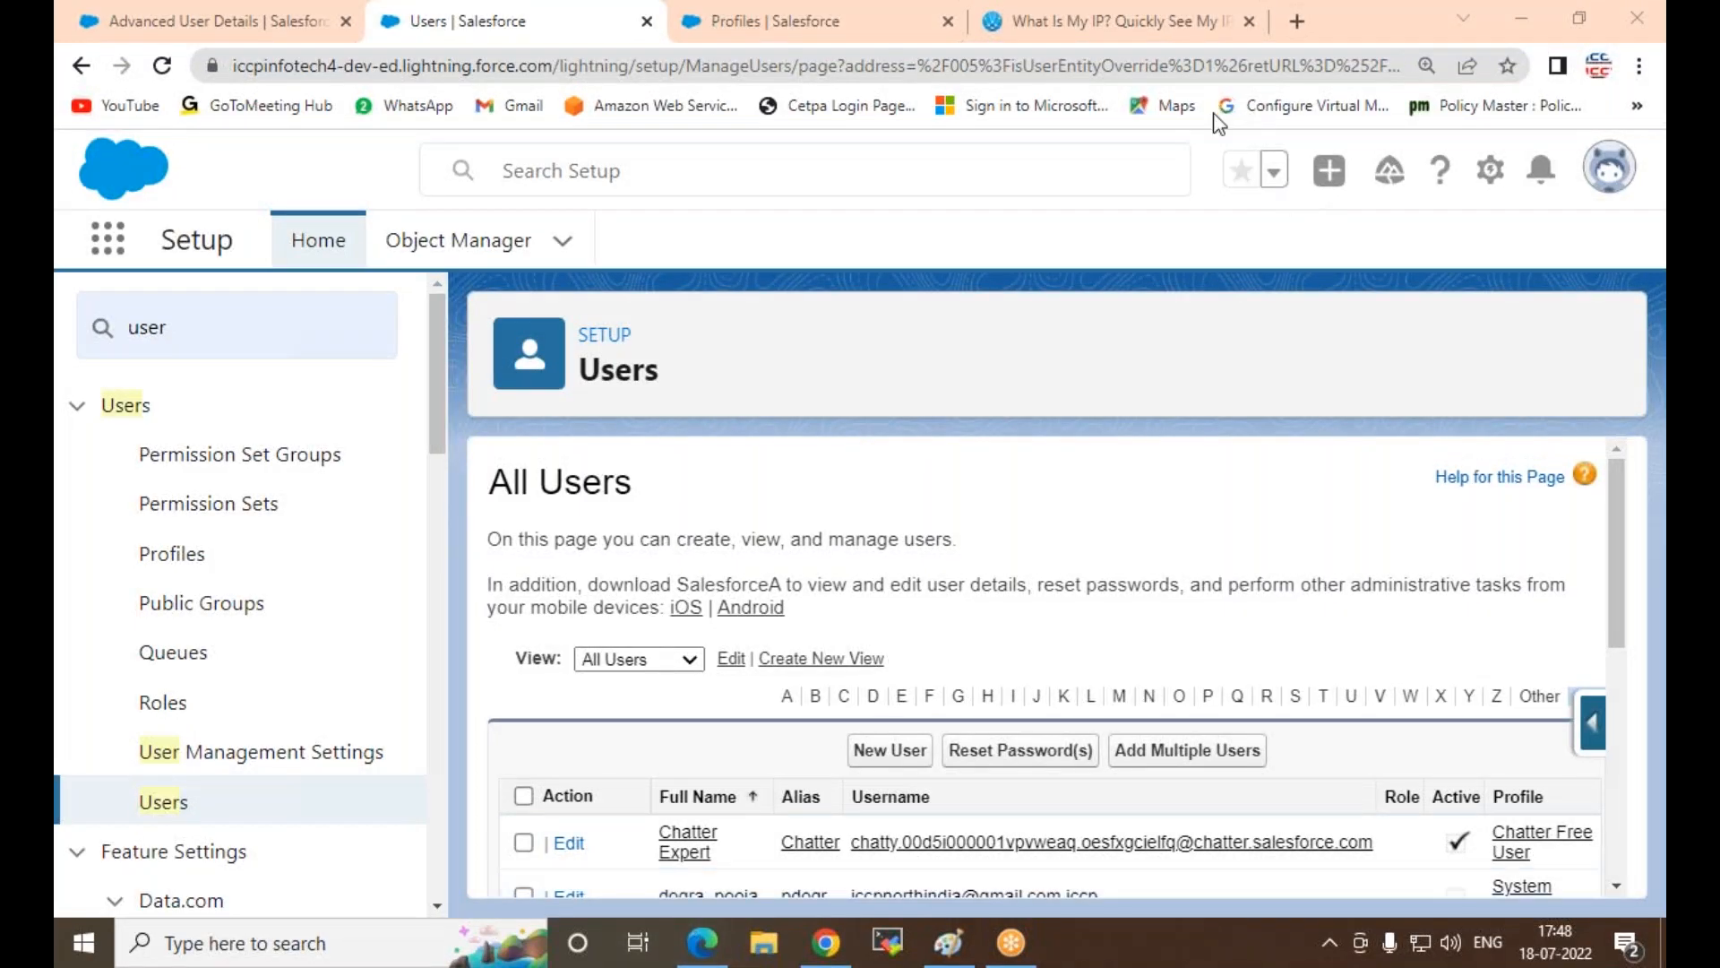
Edit the support user's record in All Users, then focus the password field on Edge's login page
{"action": "scroll", "coordinate": [550, 757], "scroll_direction": "down", "scroll_amount": 3}
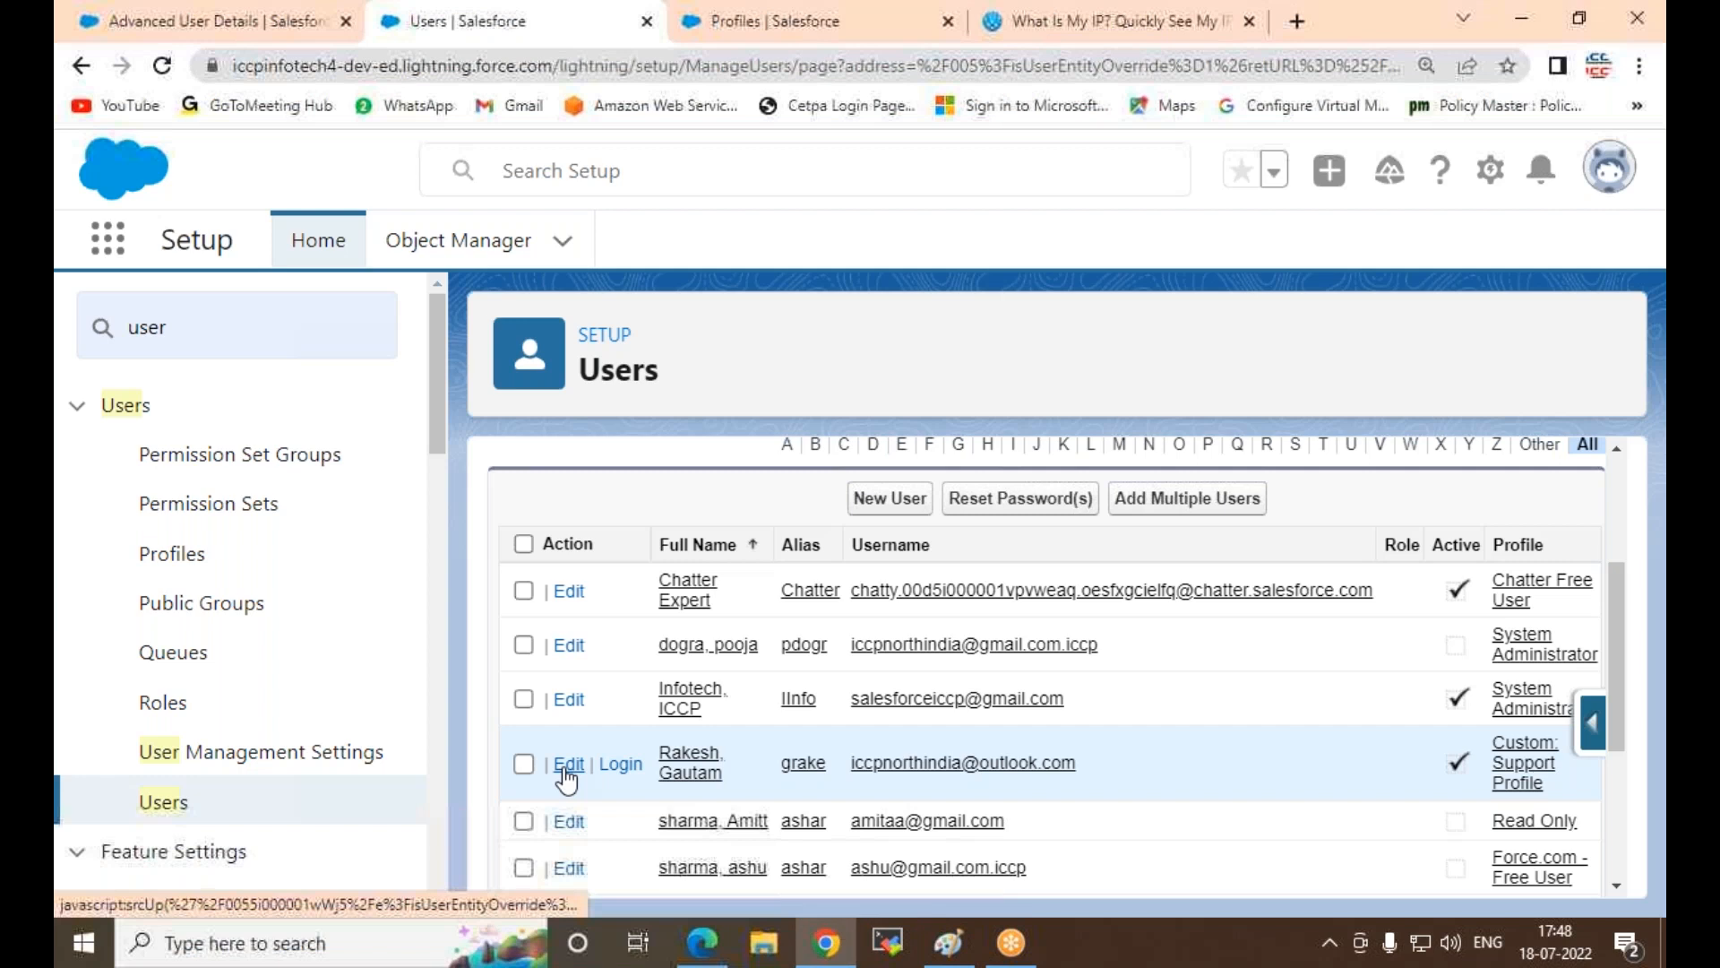
{"action": "left_click", "coordinate": [568, 763]}
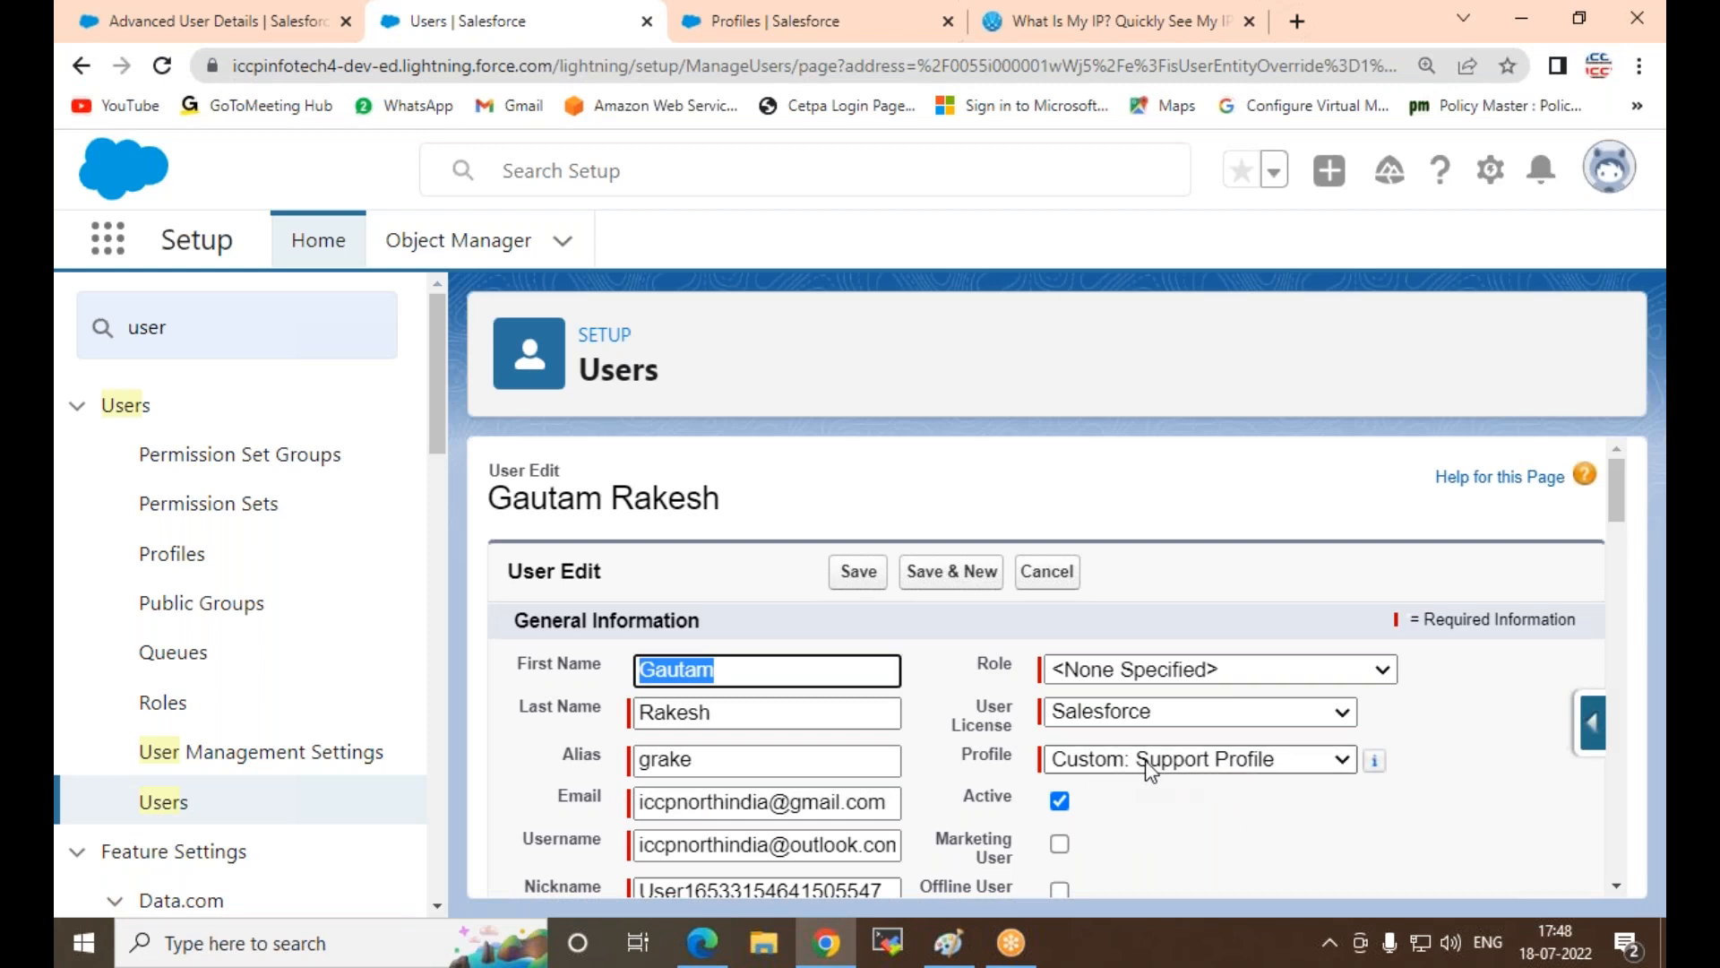
{"action": "left_click", "coordinate": [703, 943]}
{"action": "left_click", "coordinate": [366, 494]}
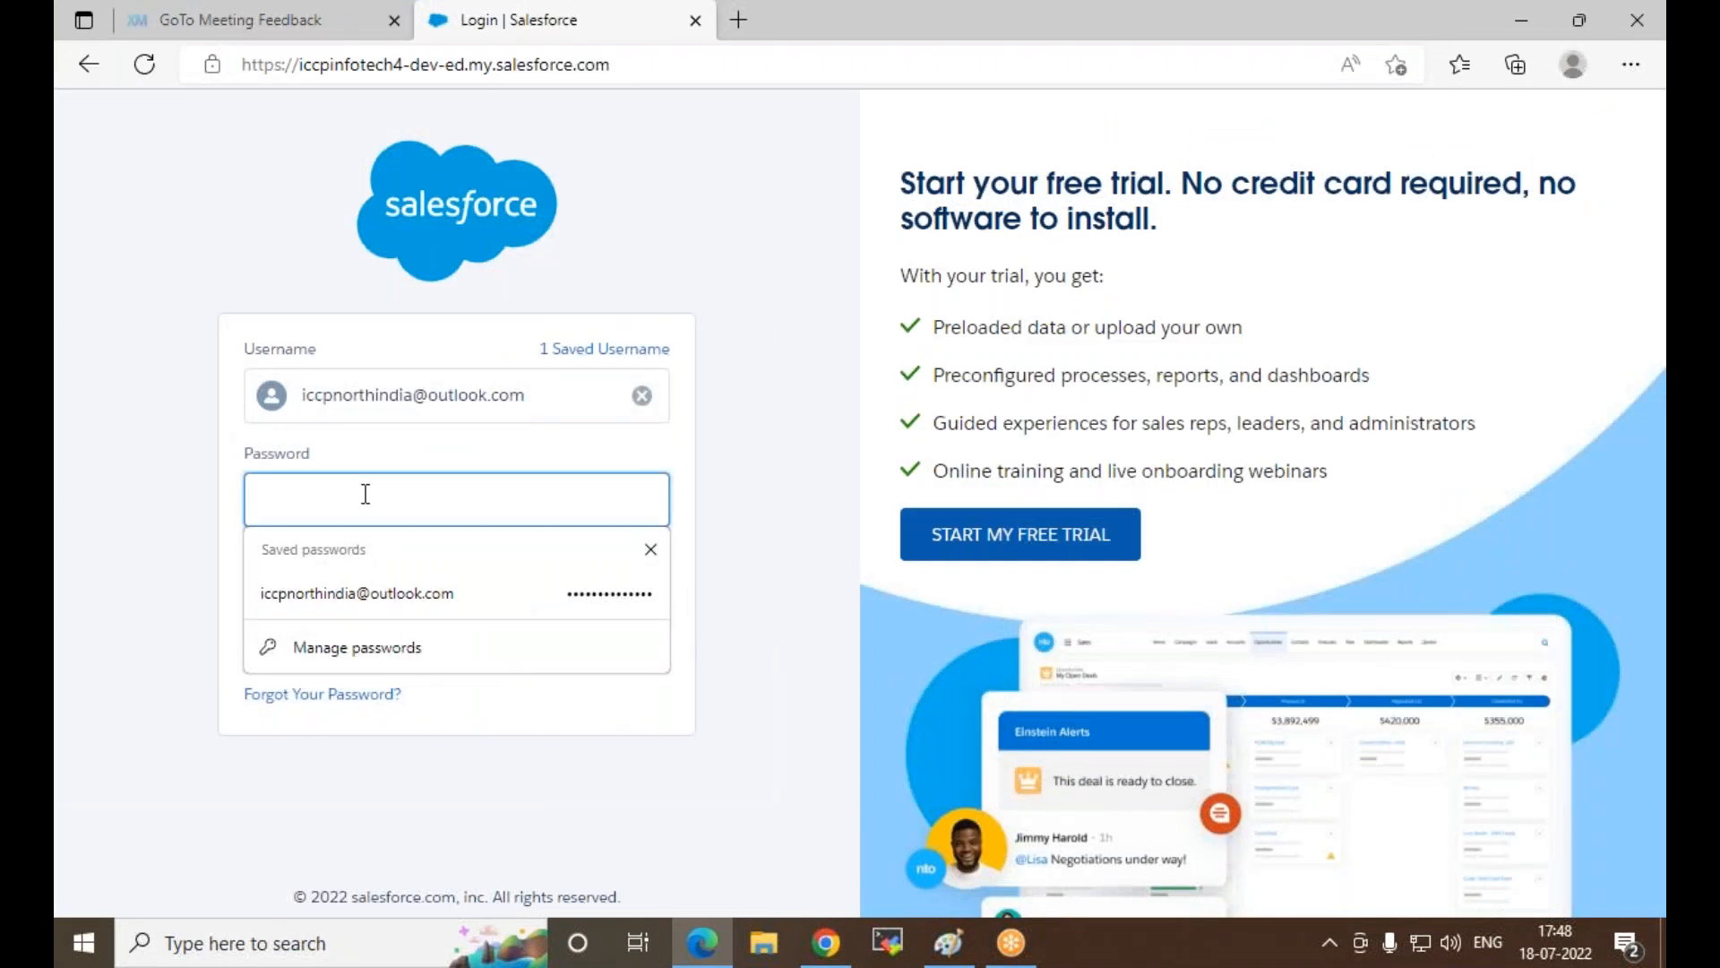
Log in from Edge with the user's password, then view the GoTo Meeting feedback tab
{"action": "type", "text": "*********"}
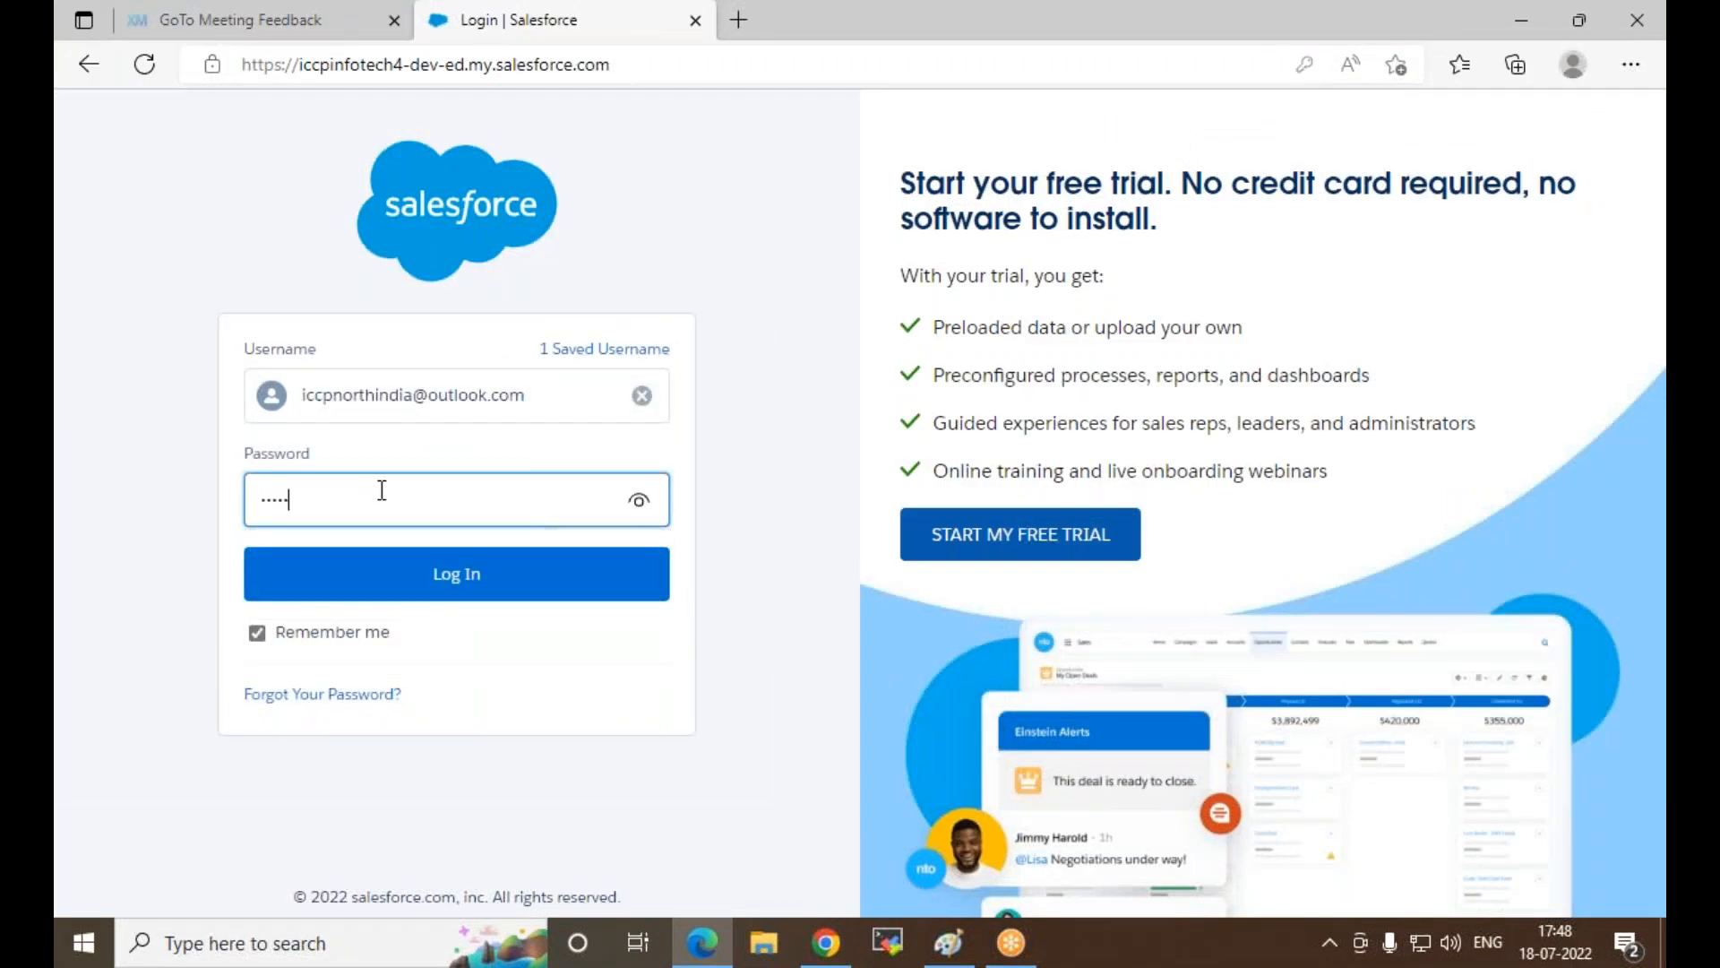
{"action": "type", "text": "******"}
{"action": "left_click", "coordinate": [407, 587]}
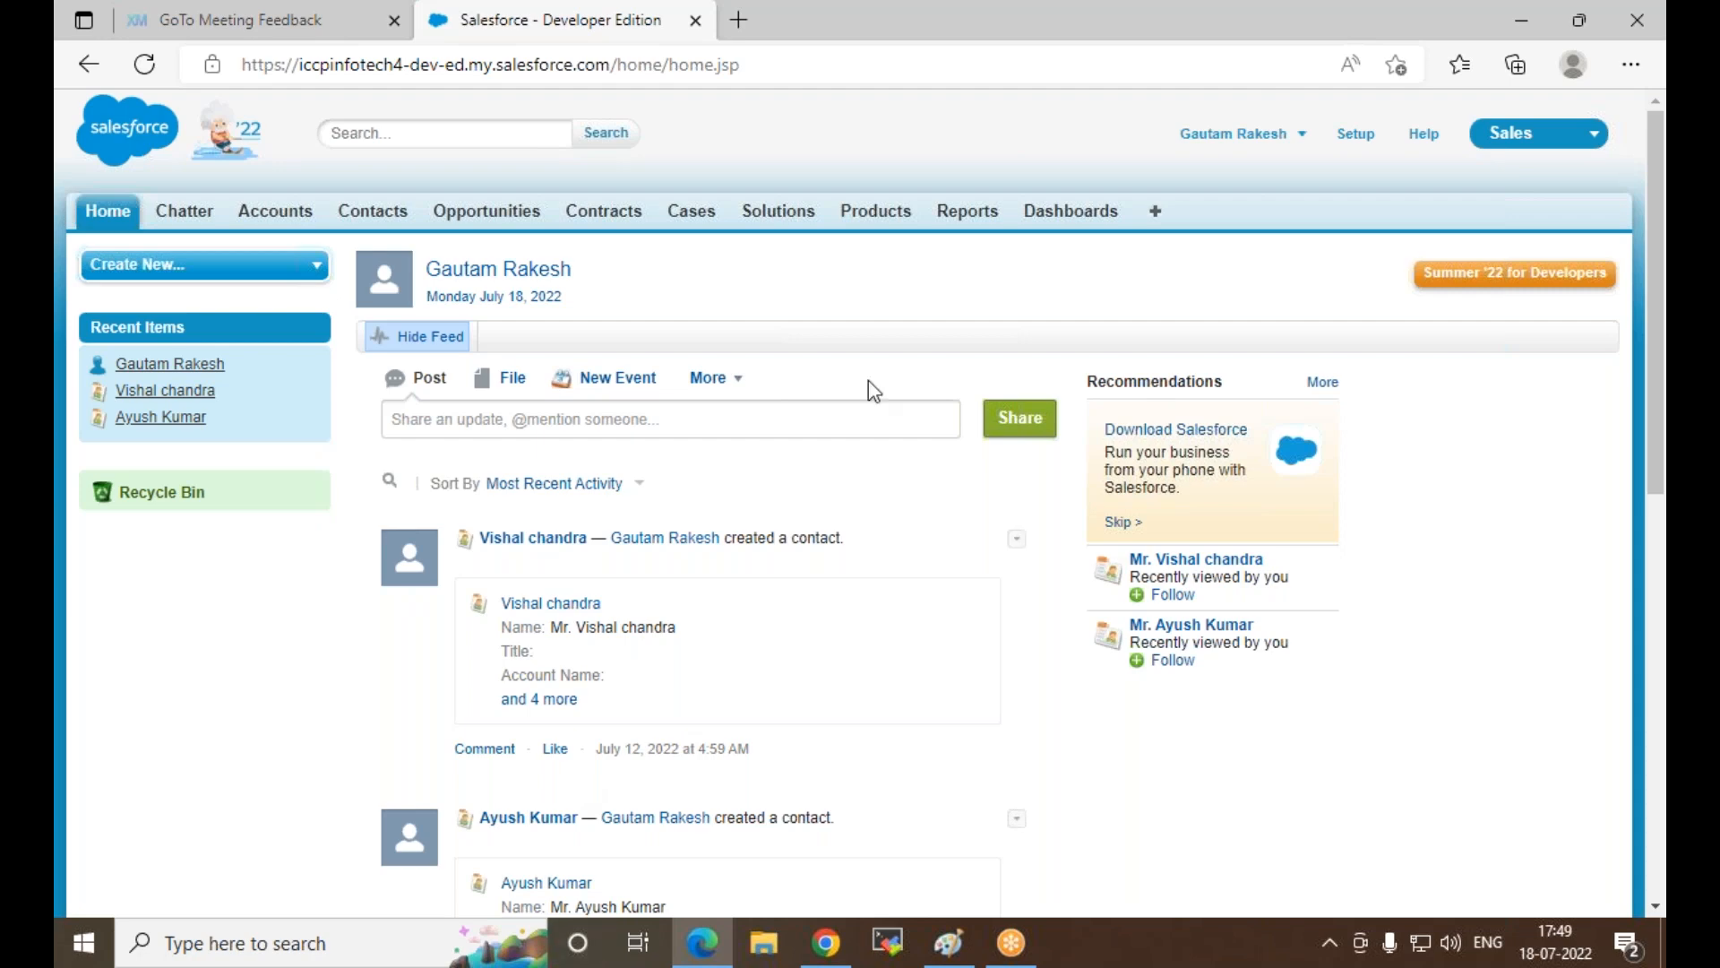
{"action": "left_click", "coordinate": [258, 19]}
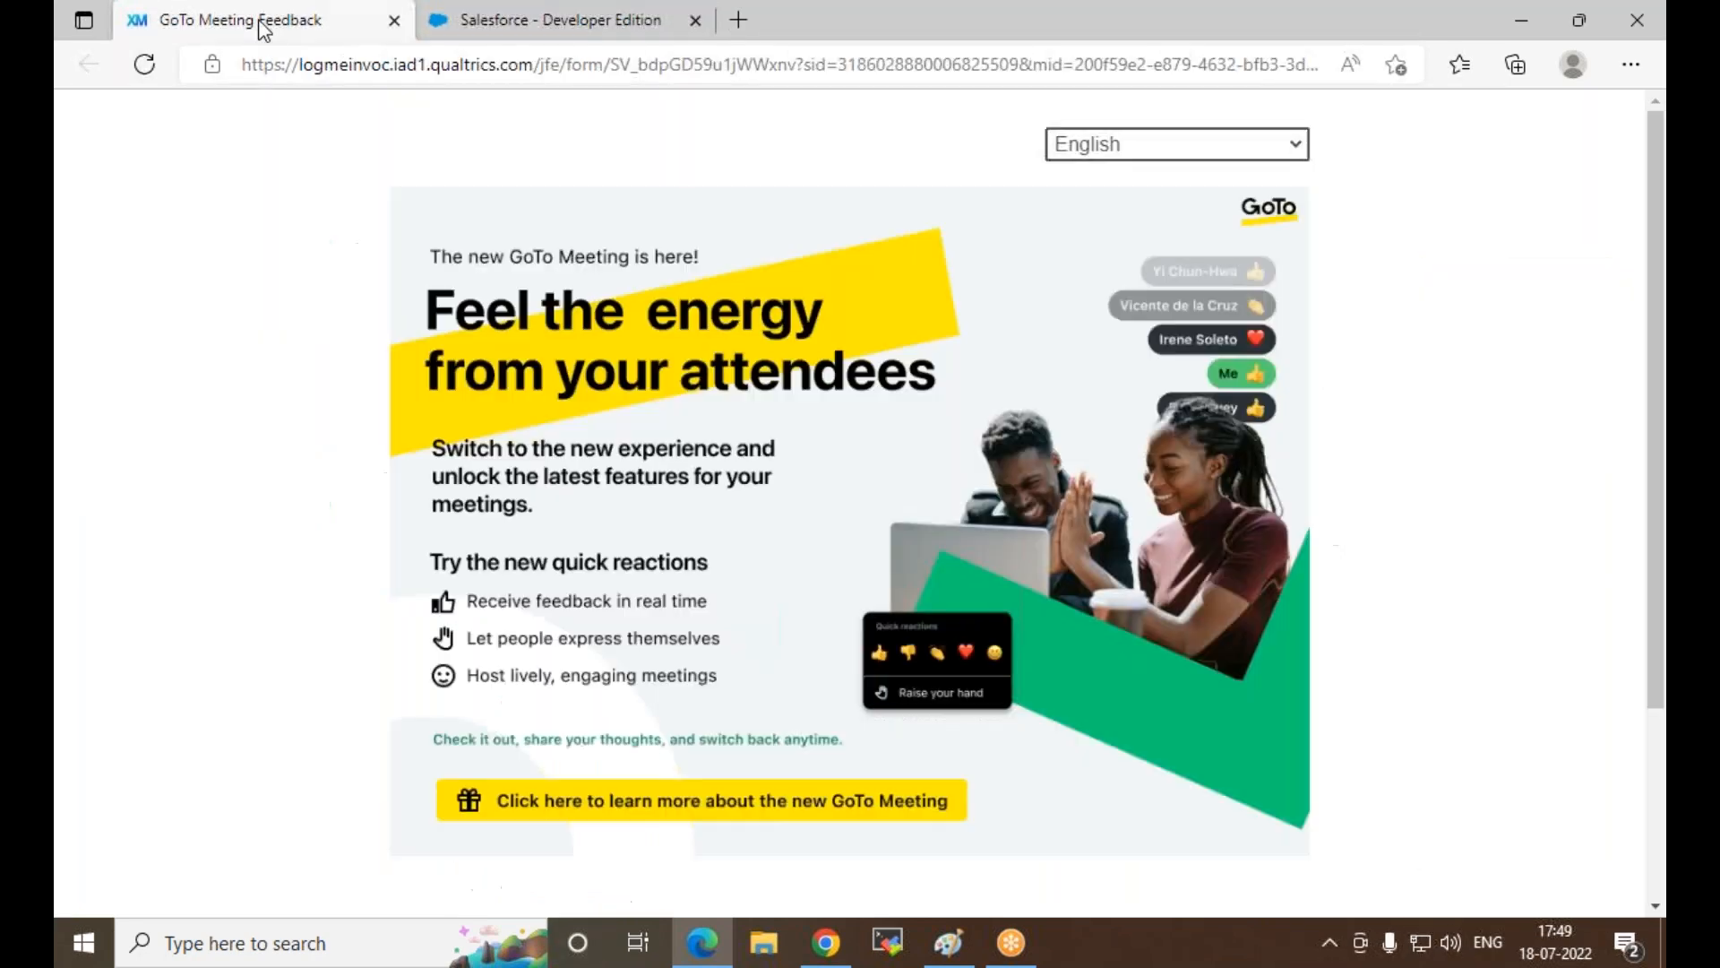
Set the support user's profile to Project1-Ast-system-admin and save the user record
{"action": "left_click", "coordinate": [851, 948]}
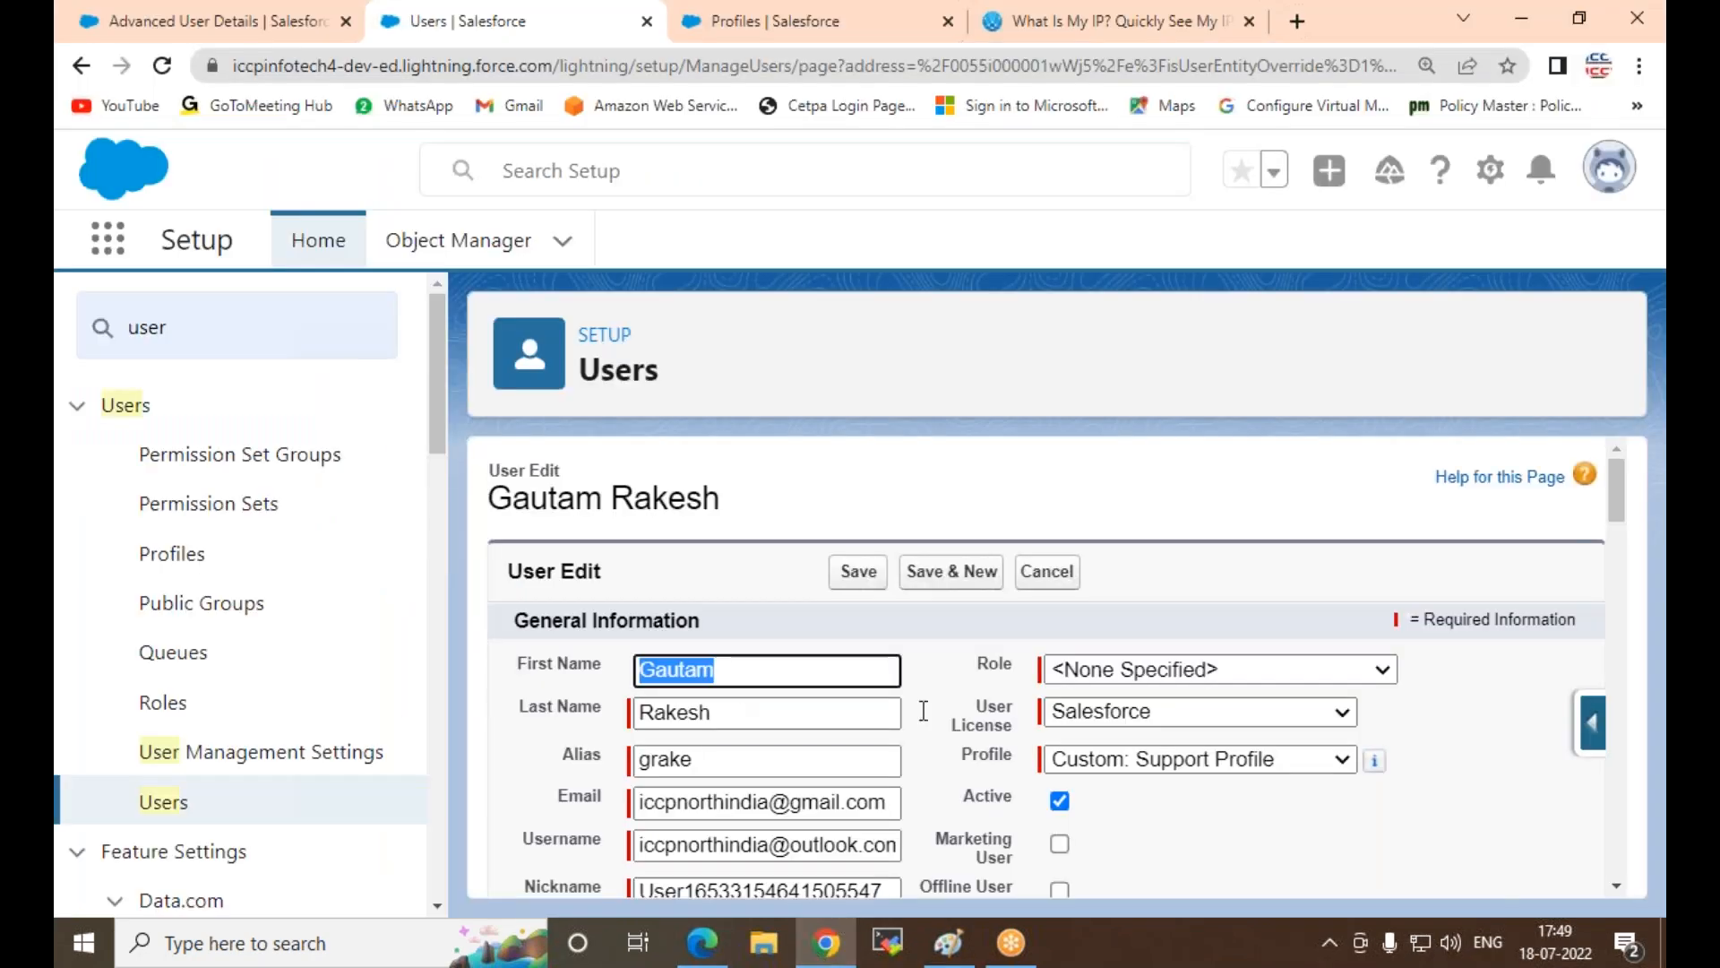
{"action": "left_click", "coordinate": [1185, 769]}
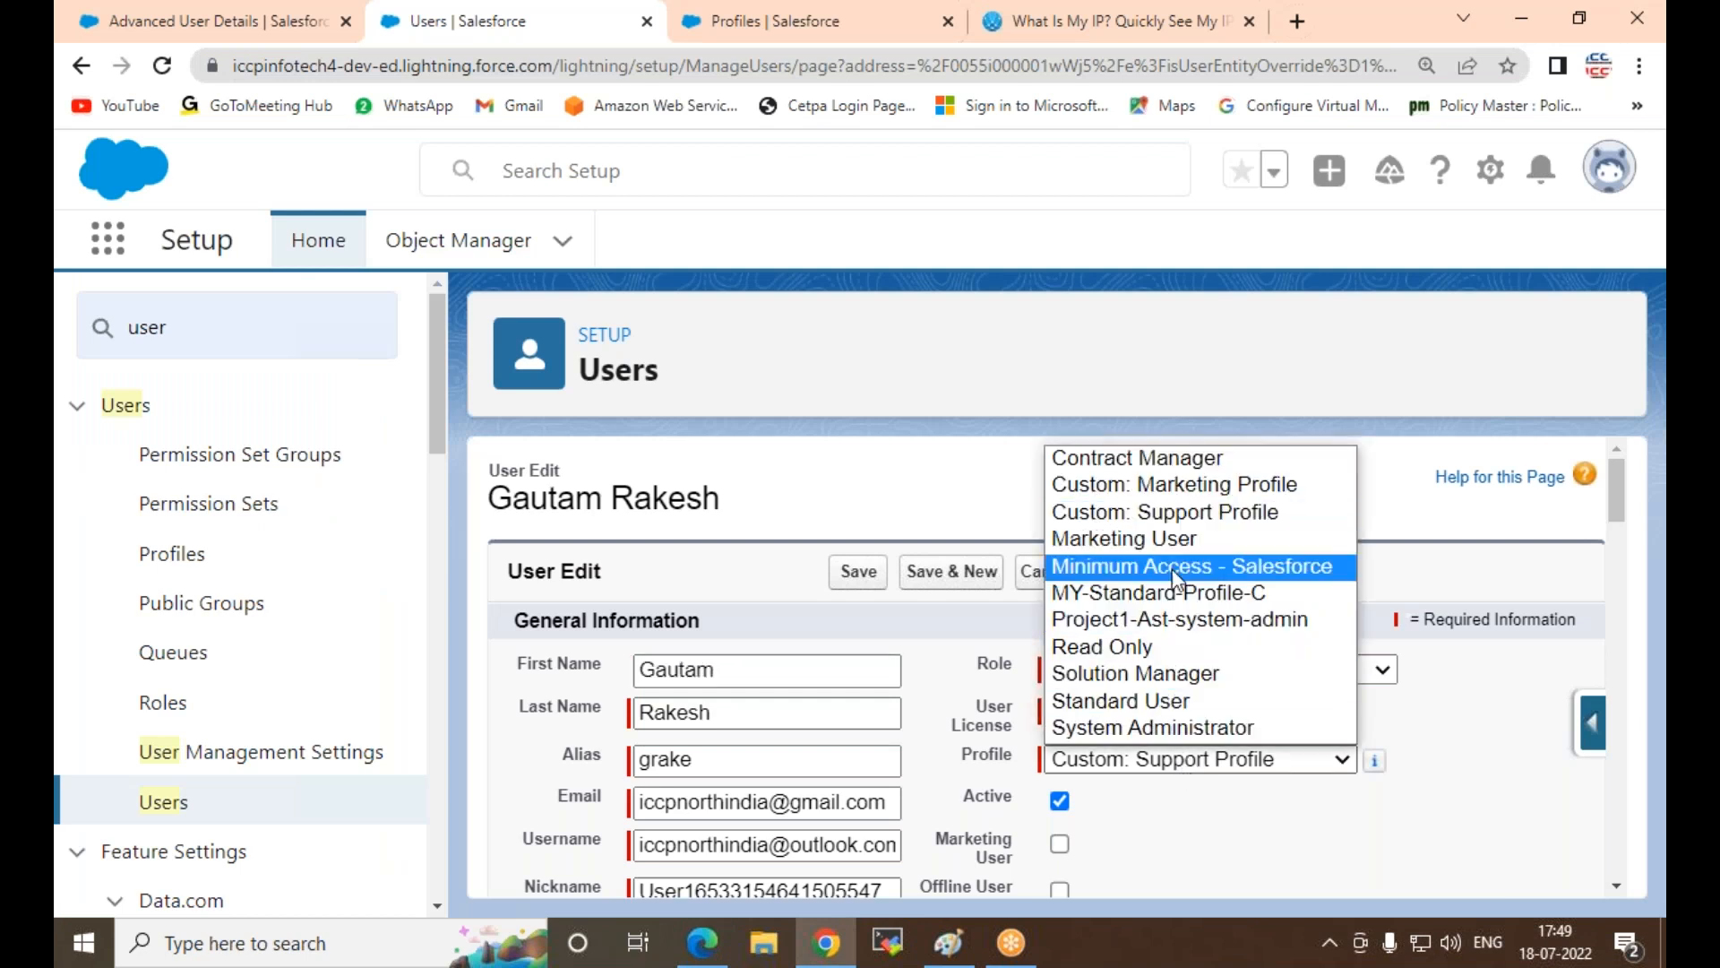
{"action": "left_click", "coordinate": [1195, 633]}
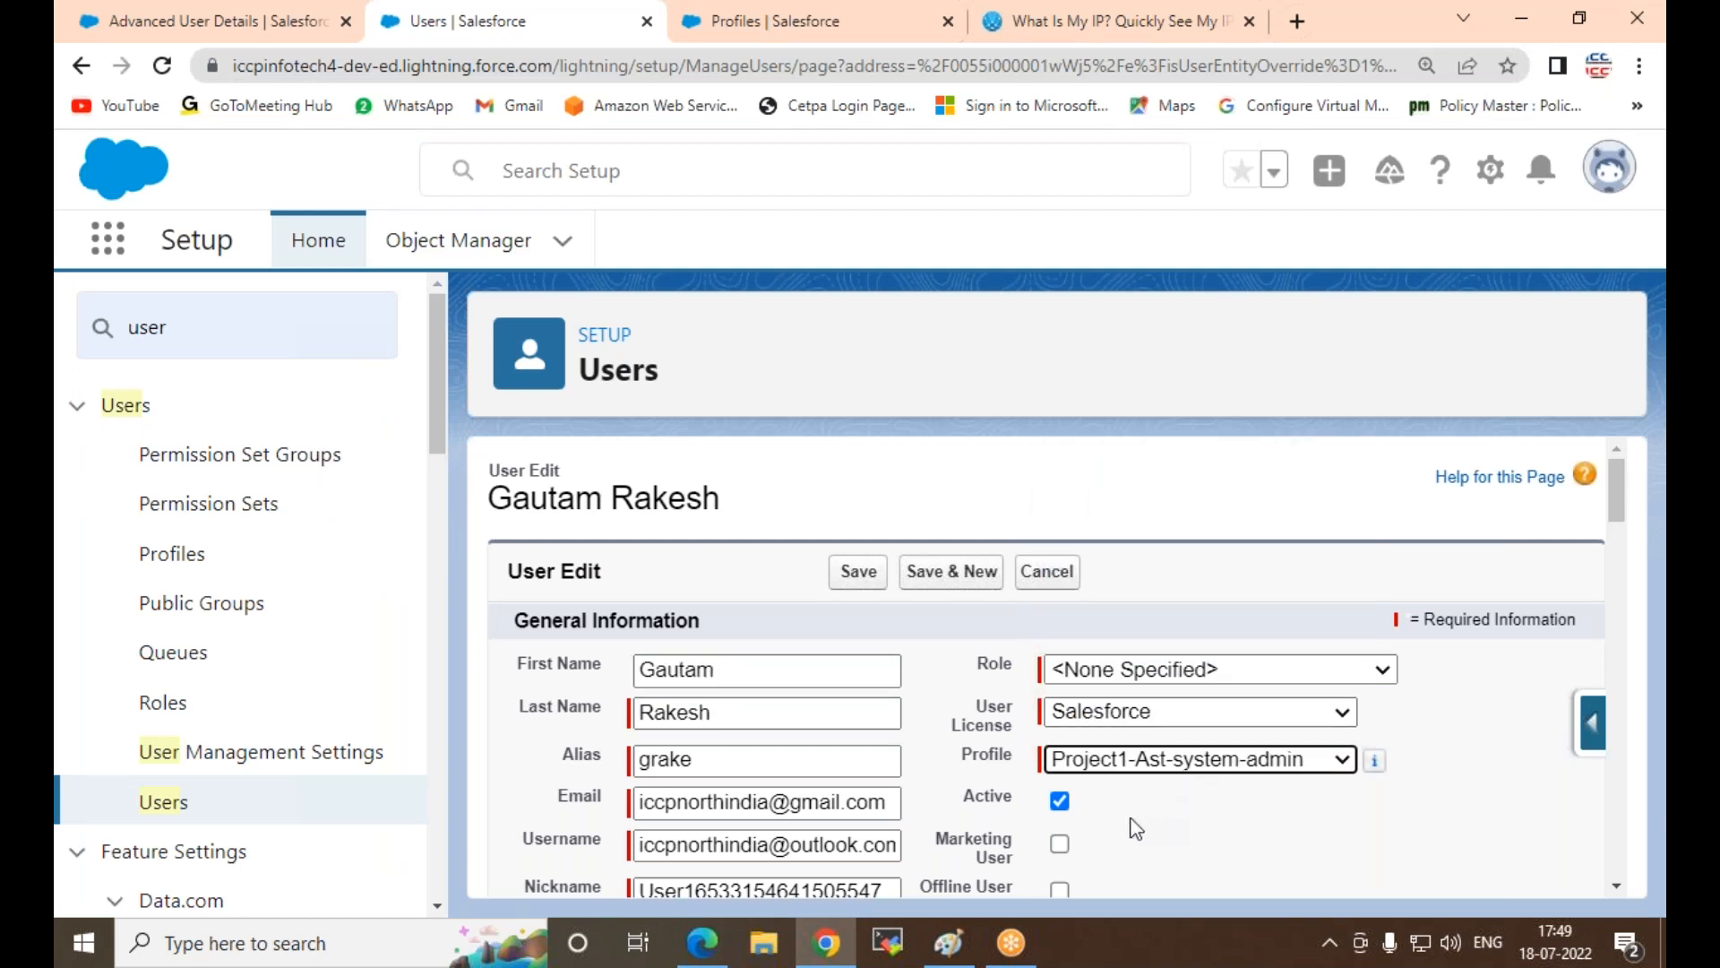
{"action": "scroll", "coordinate": [1212, 801], "scroll_direction": "down", "scroll_amount": 1}
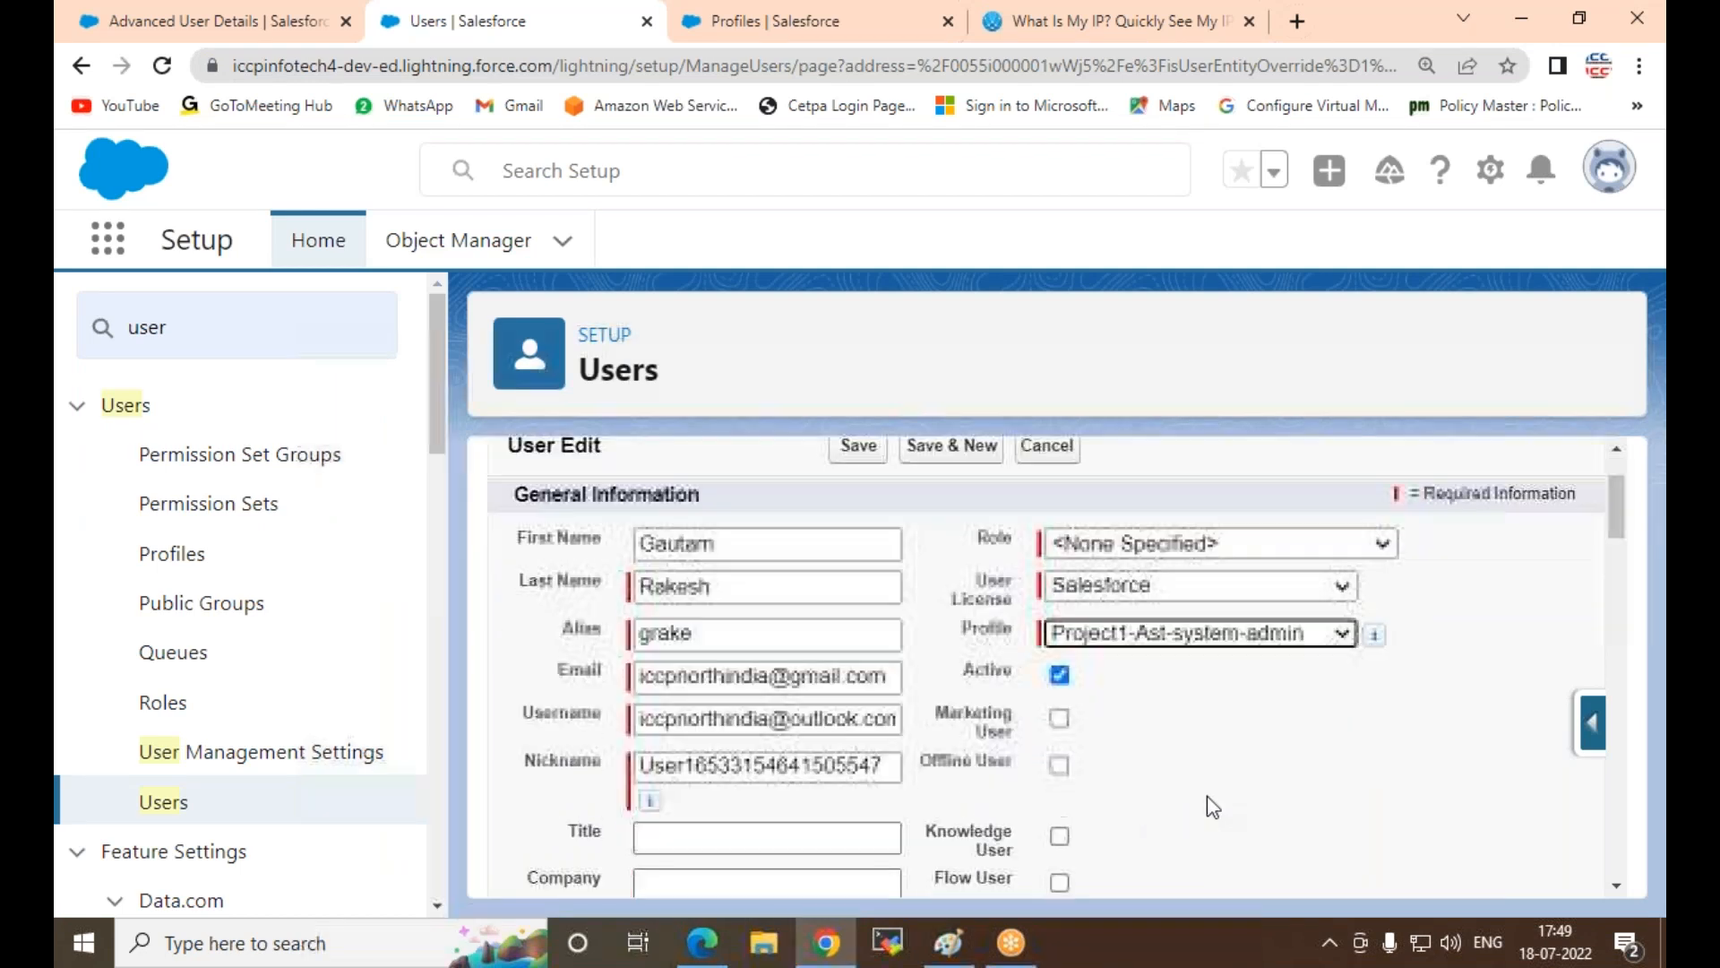
{"action": "left_click", "coordinate": [854, 447]}
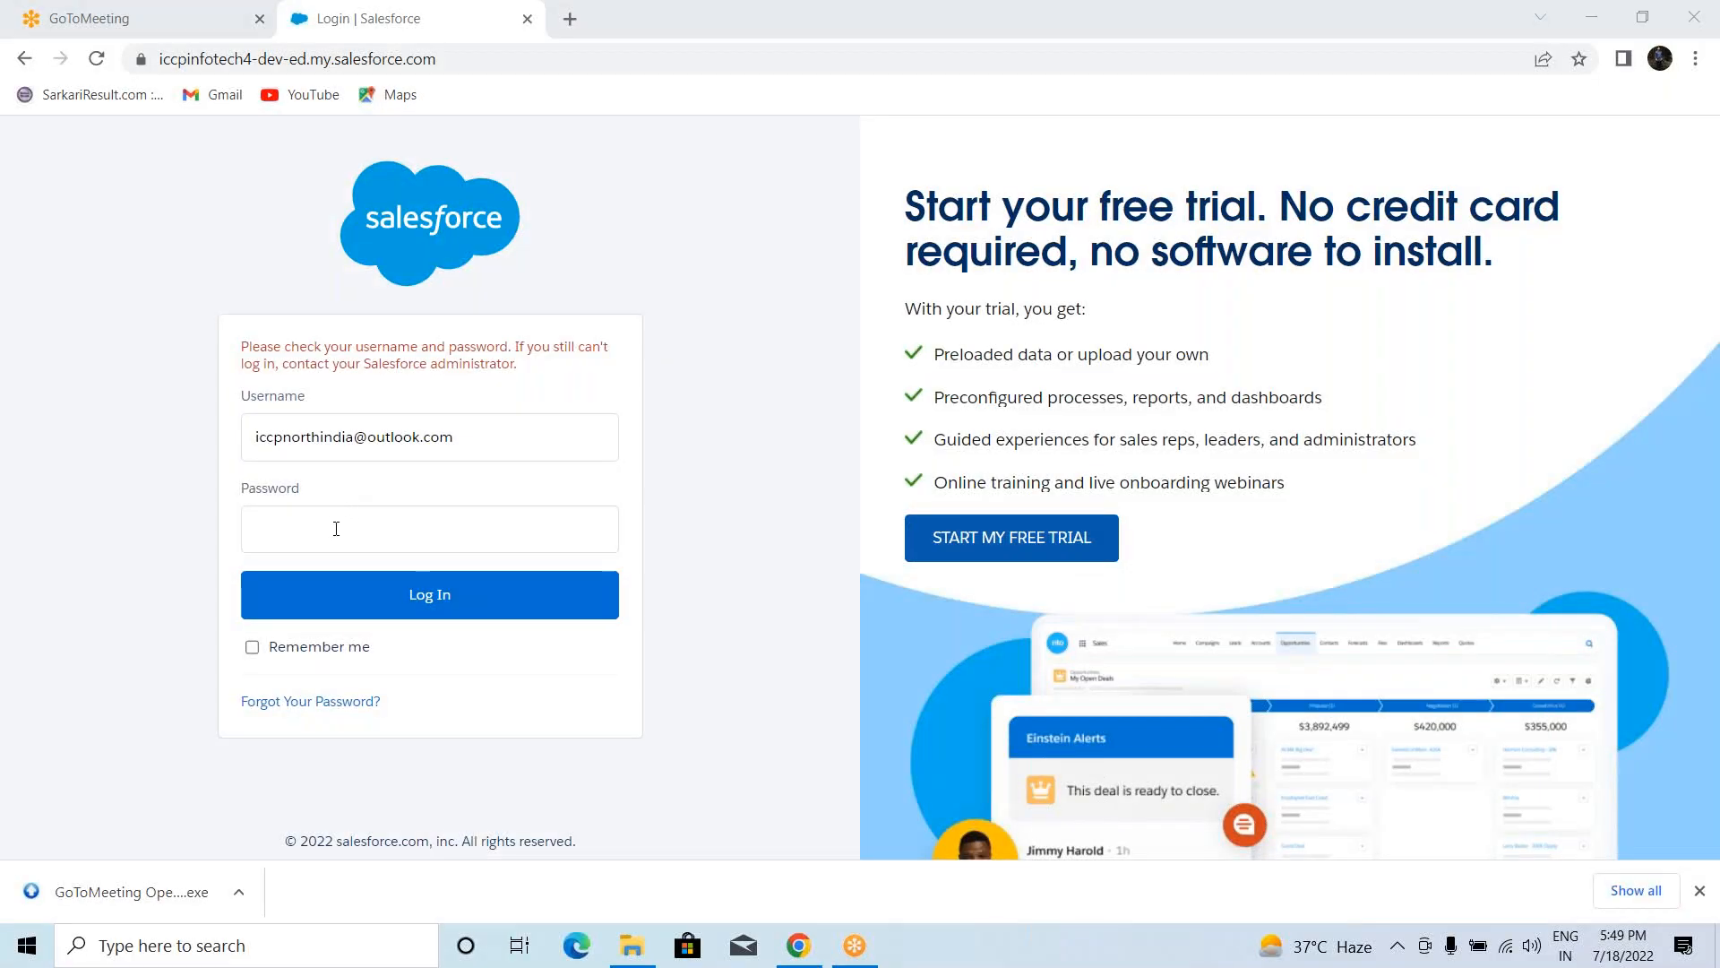
Enter the user's password, log in, and decline Chrome's offer to save the password
{"action": "left_click", "coordinate": [336, 529]}
{"action": "type", "text": "•••••"}
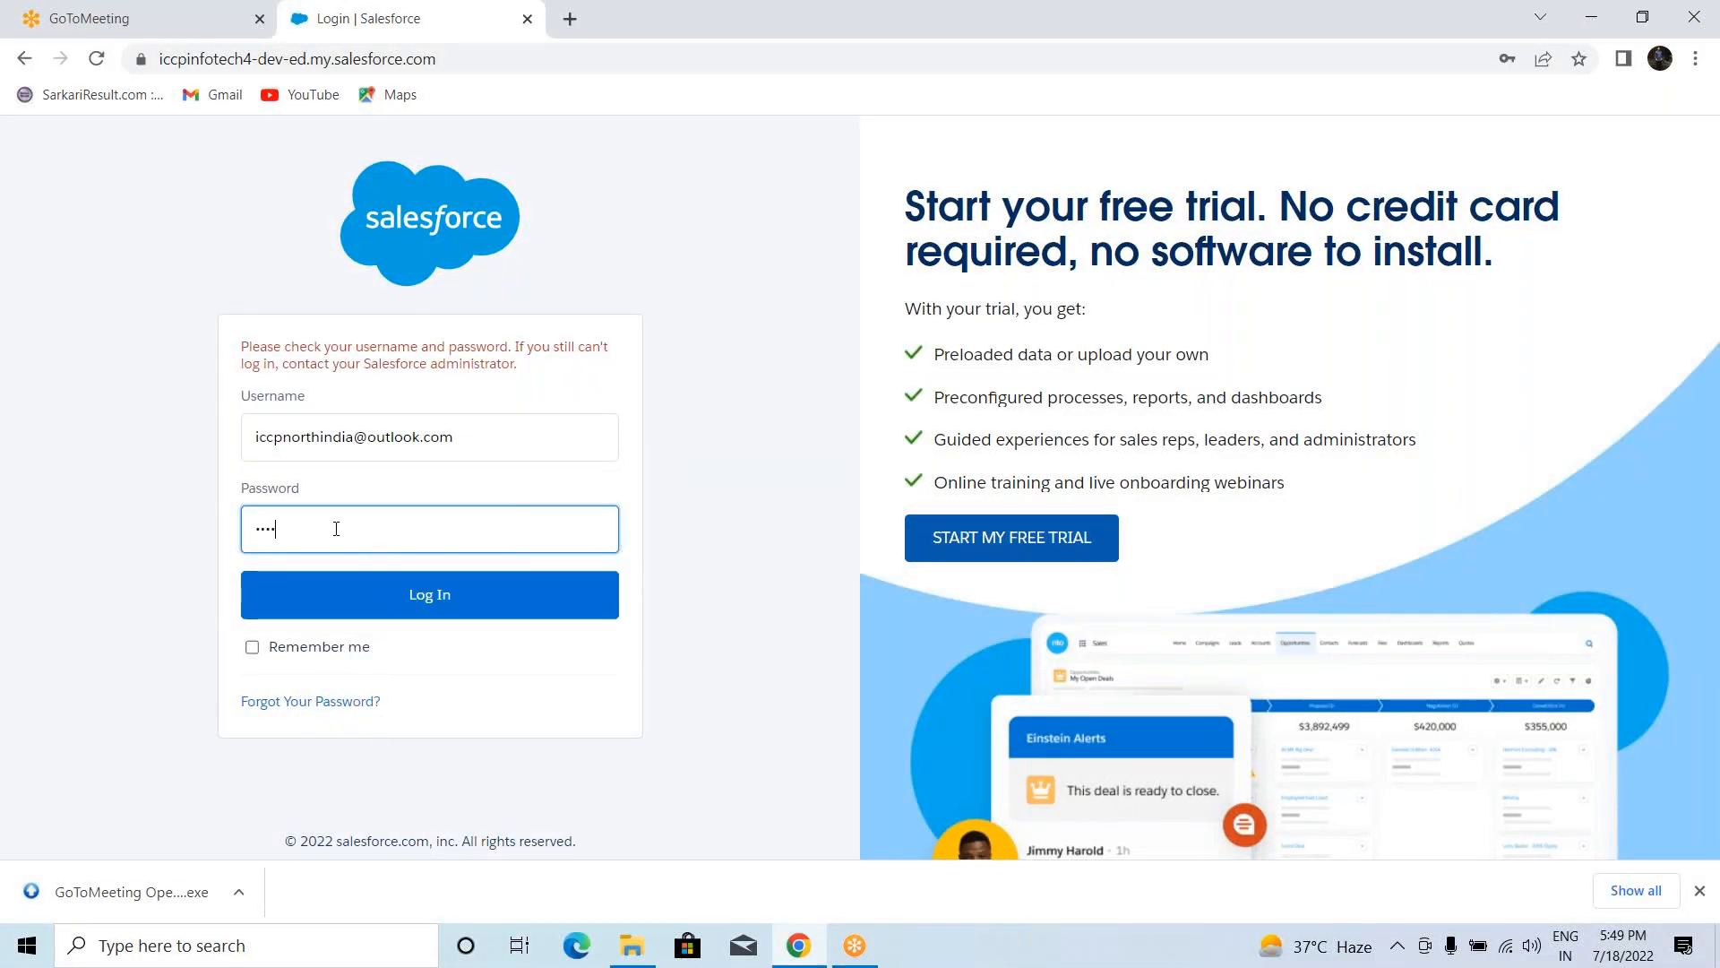
{"action": "type", "text": "•"}
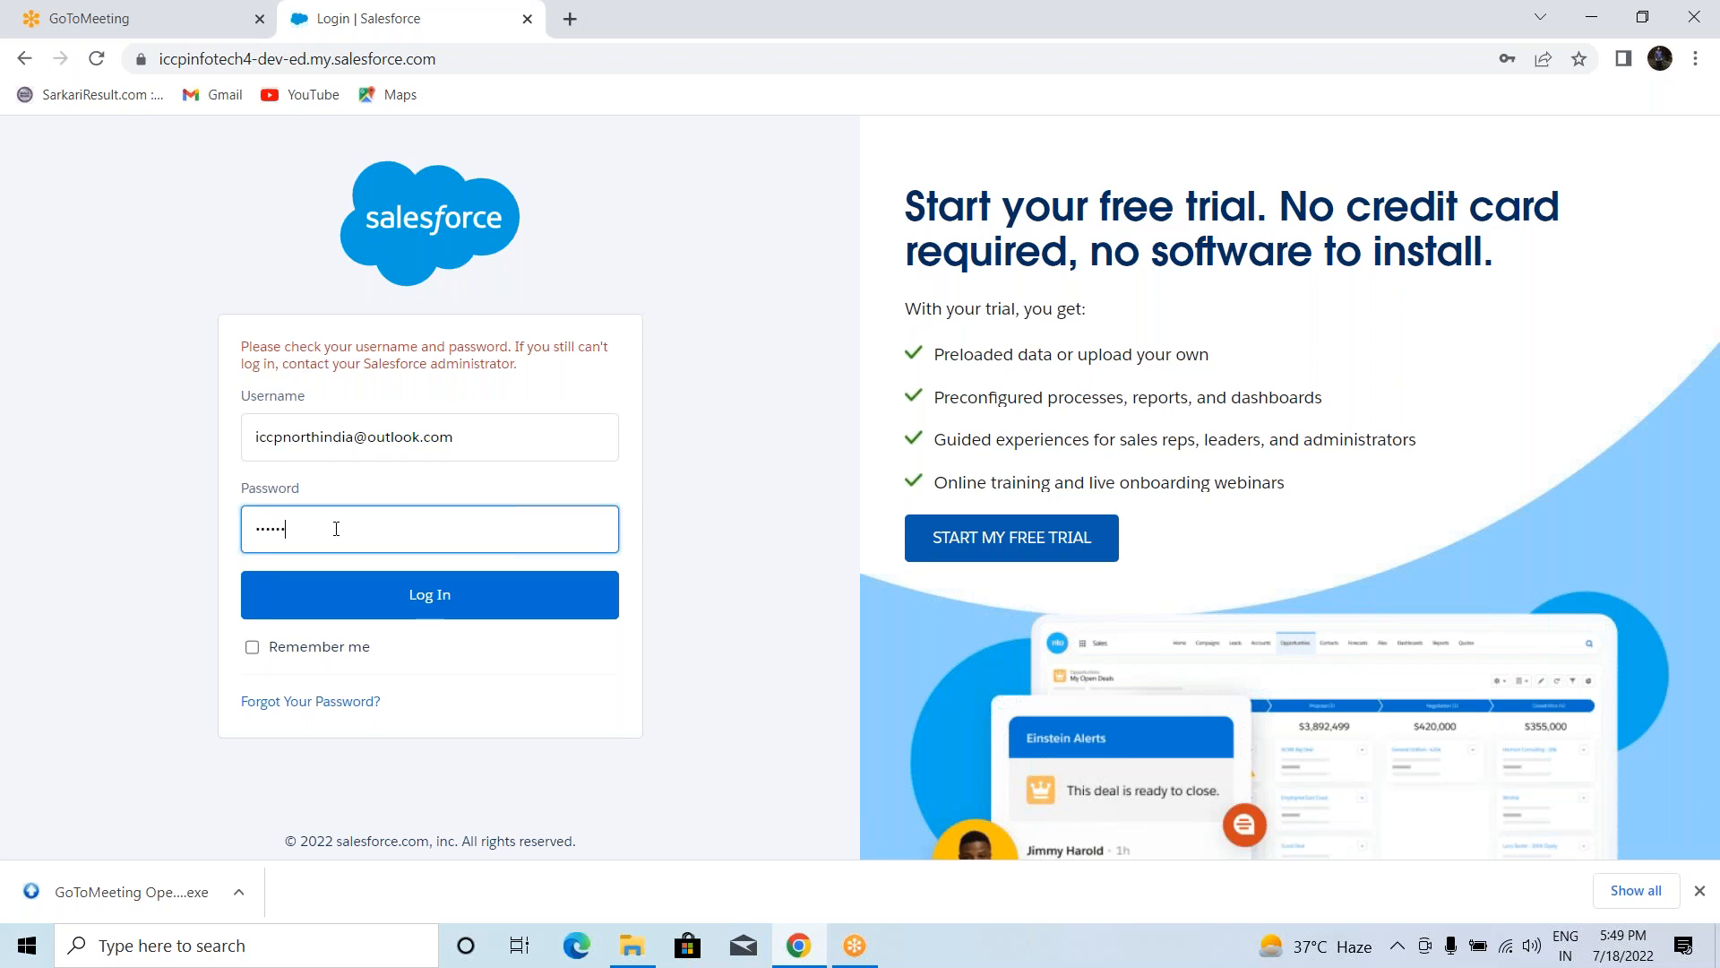
{"action": "type", "text": "••••••"}
{"action": "left_click", "coordinate": [380, 603]}
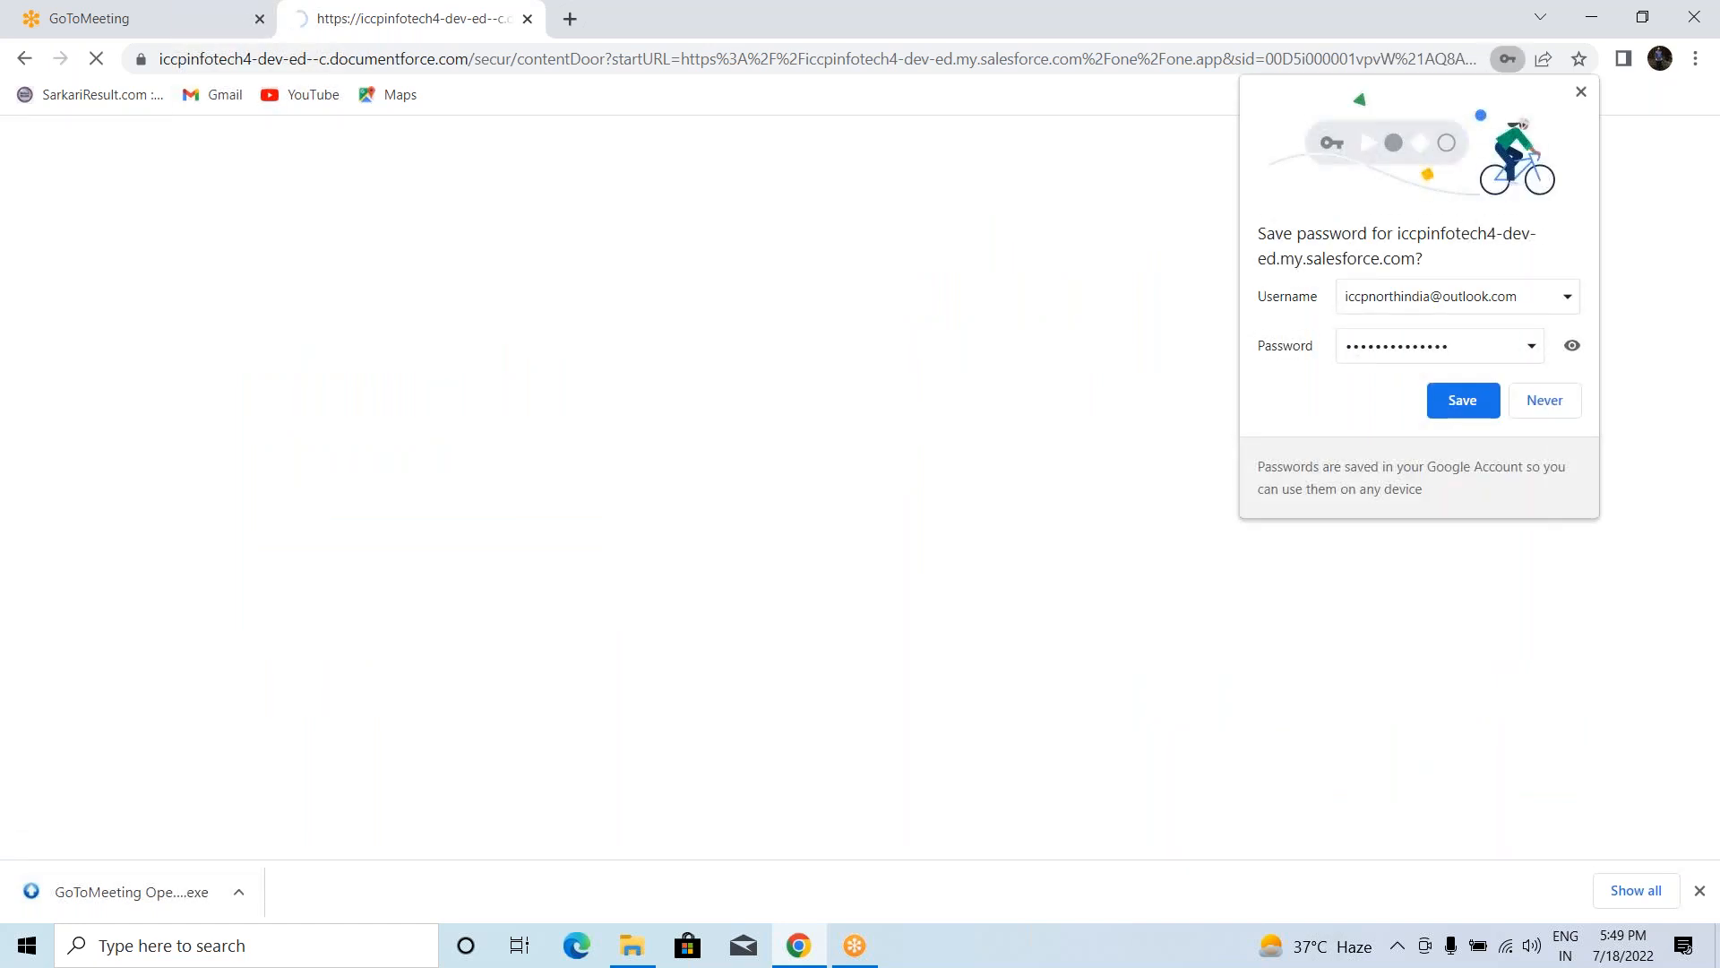
{"action": "left_click", "coordinate": [1538, 412]}
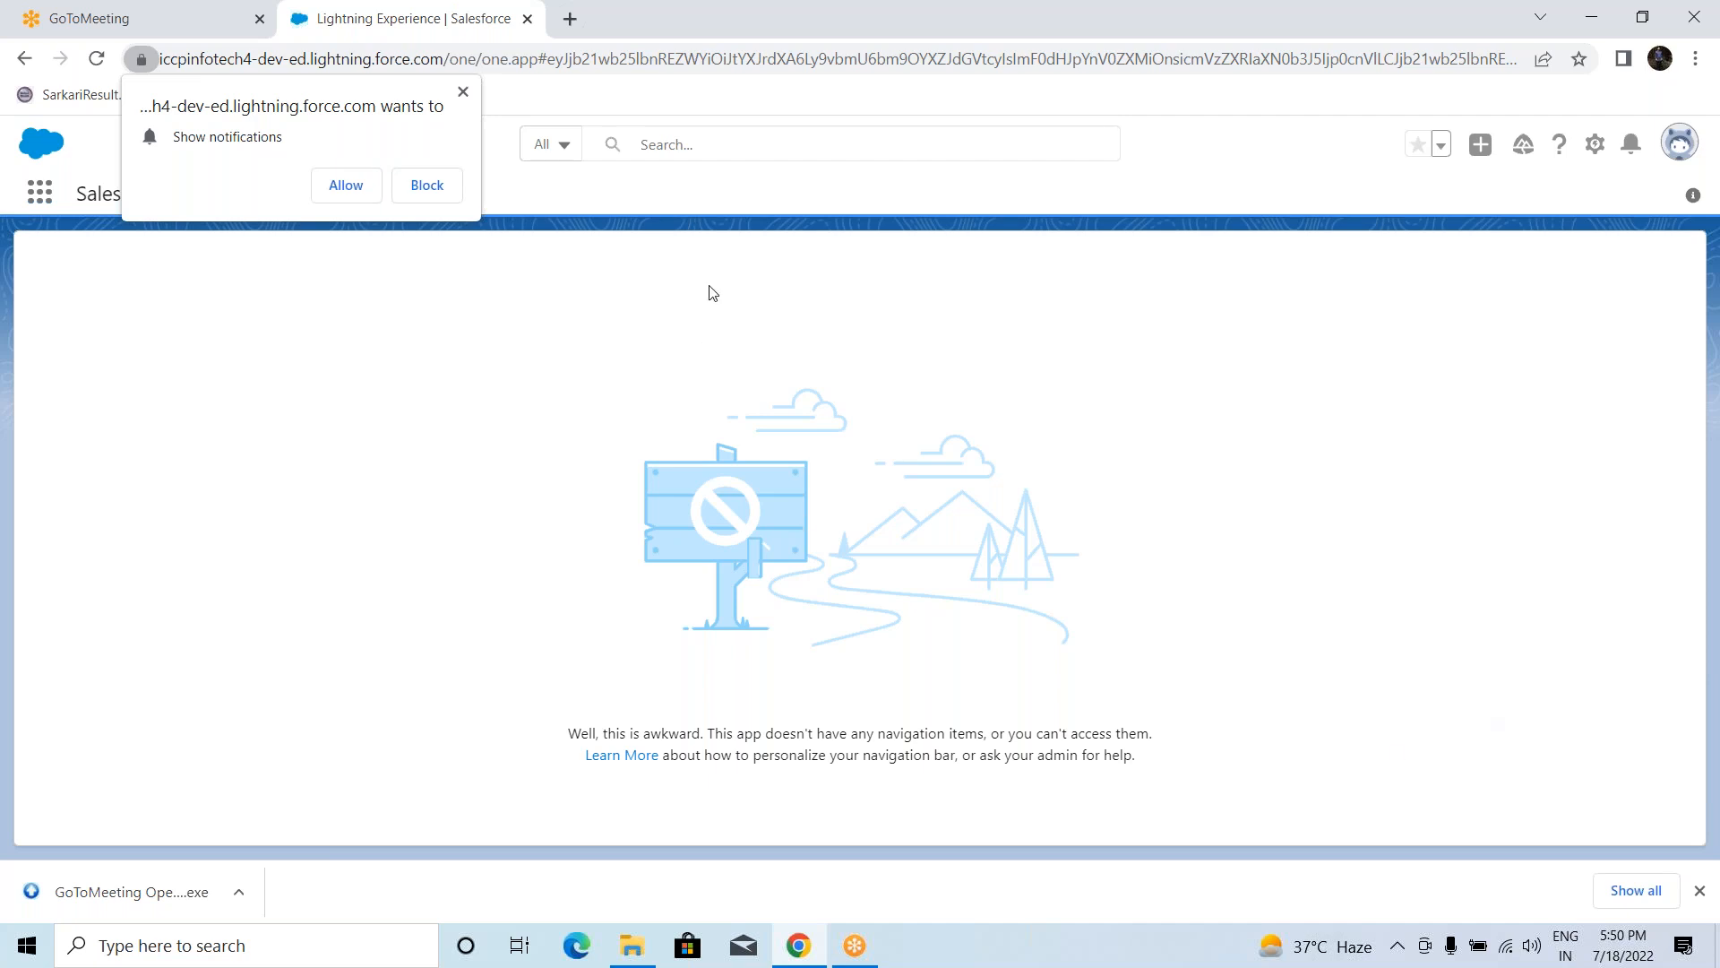
Dismiss the browser's notification permission request and close the downloads bar
{"action": "left_click", "coordinate": [463, 91]}
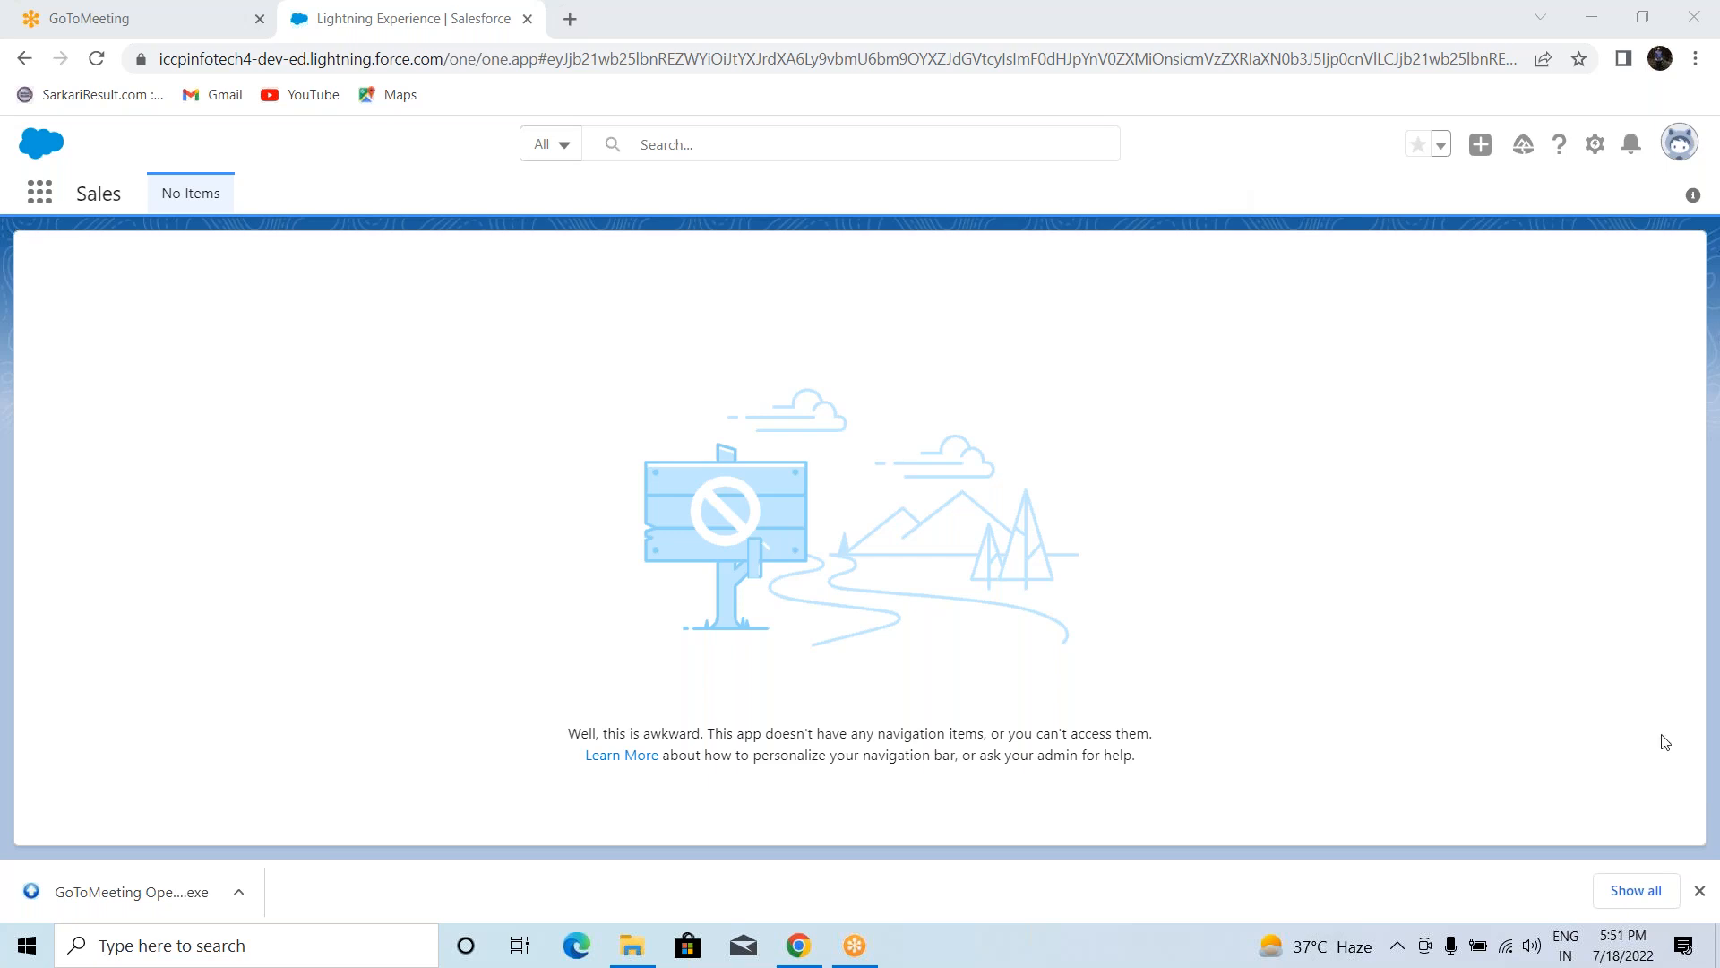
{"action": "left_click", "coordinate": [1701, 892]}
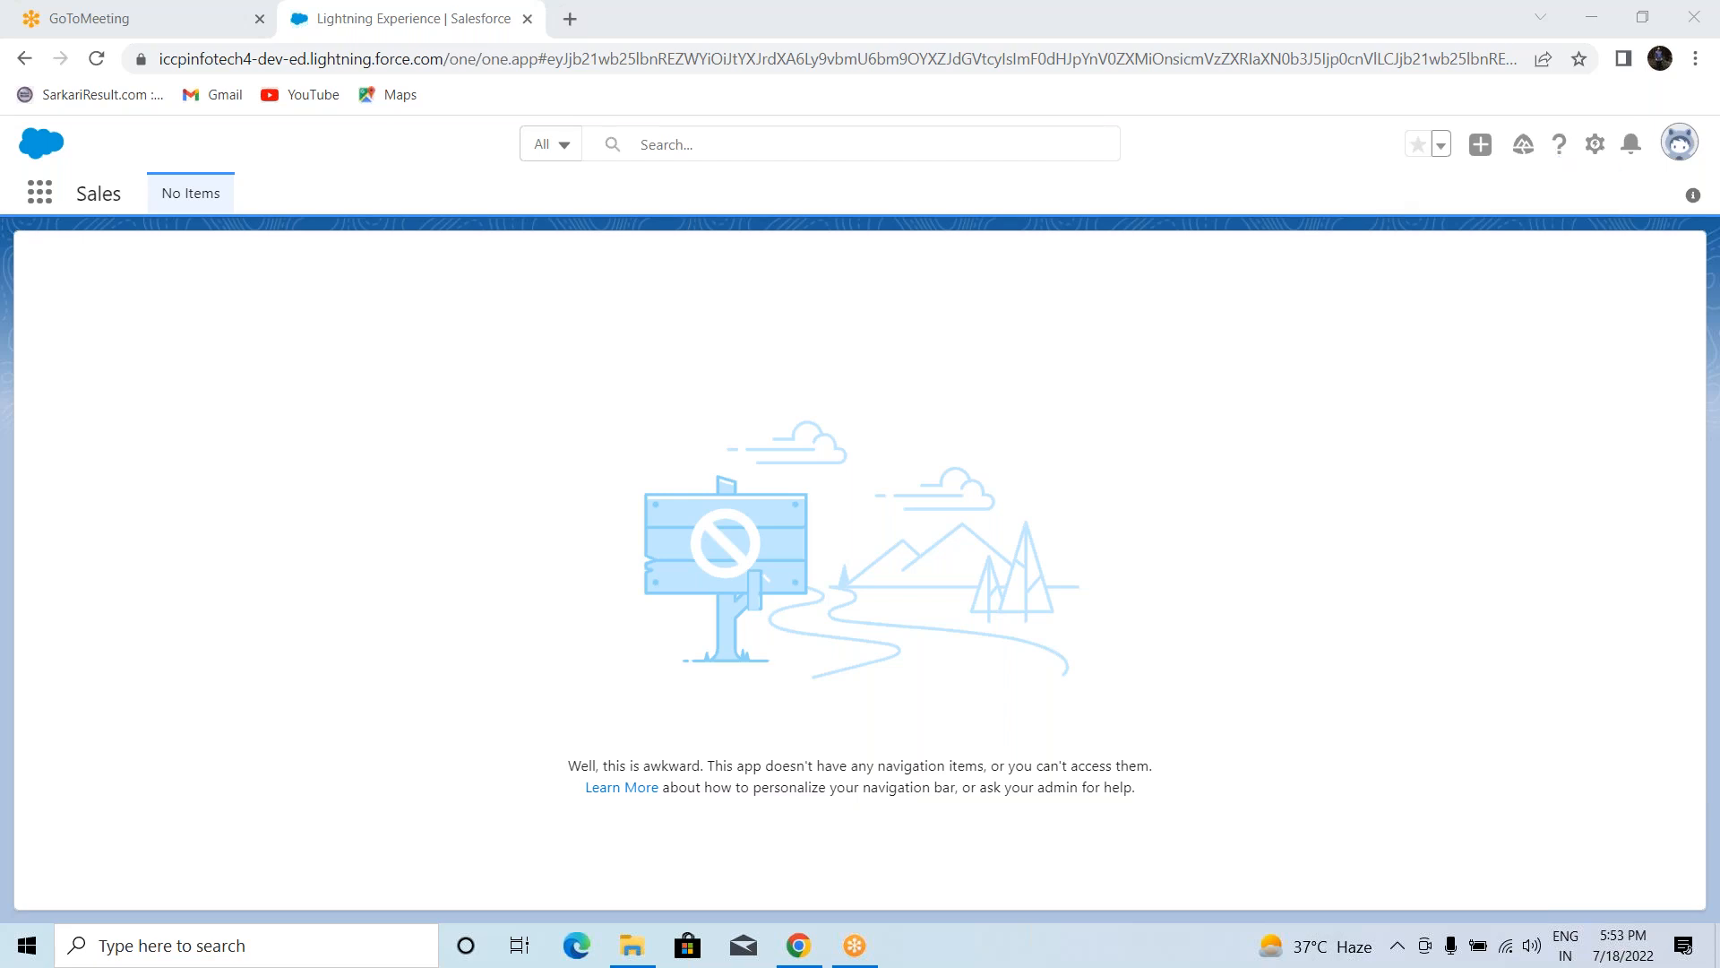
Log out from the profile avatar's account menu at top right
{"action": "left_click", "coordinate": [1676, 143]}
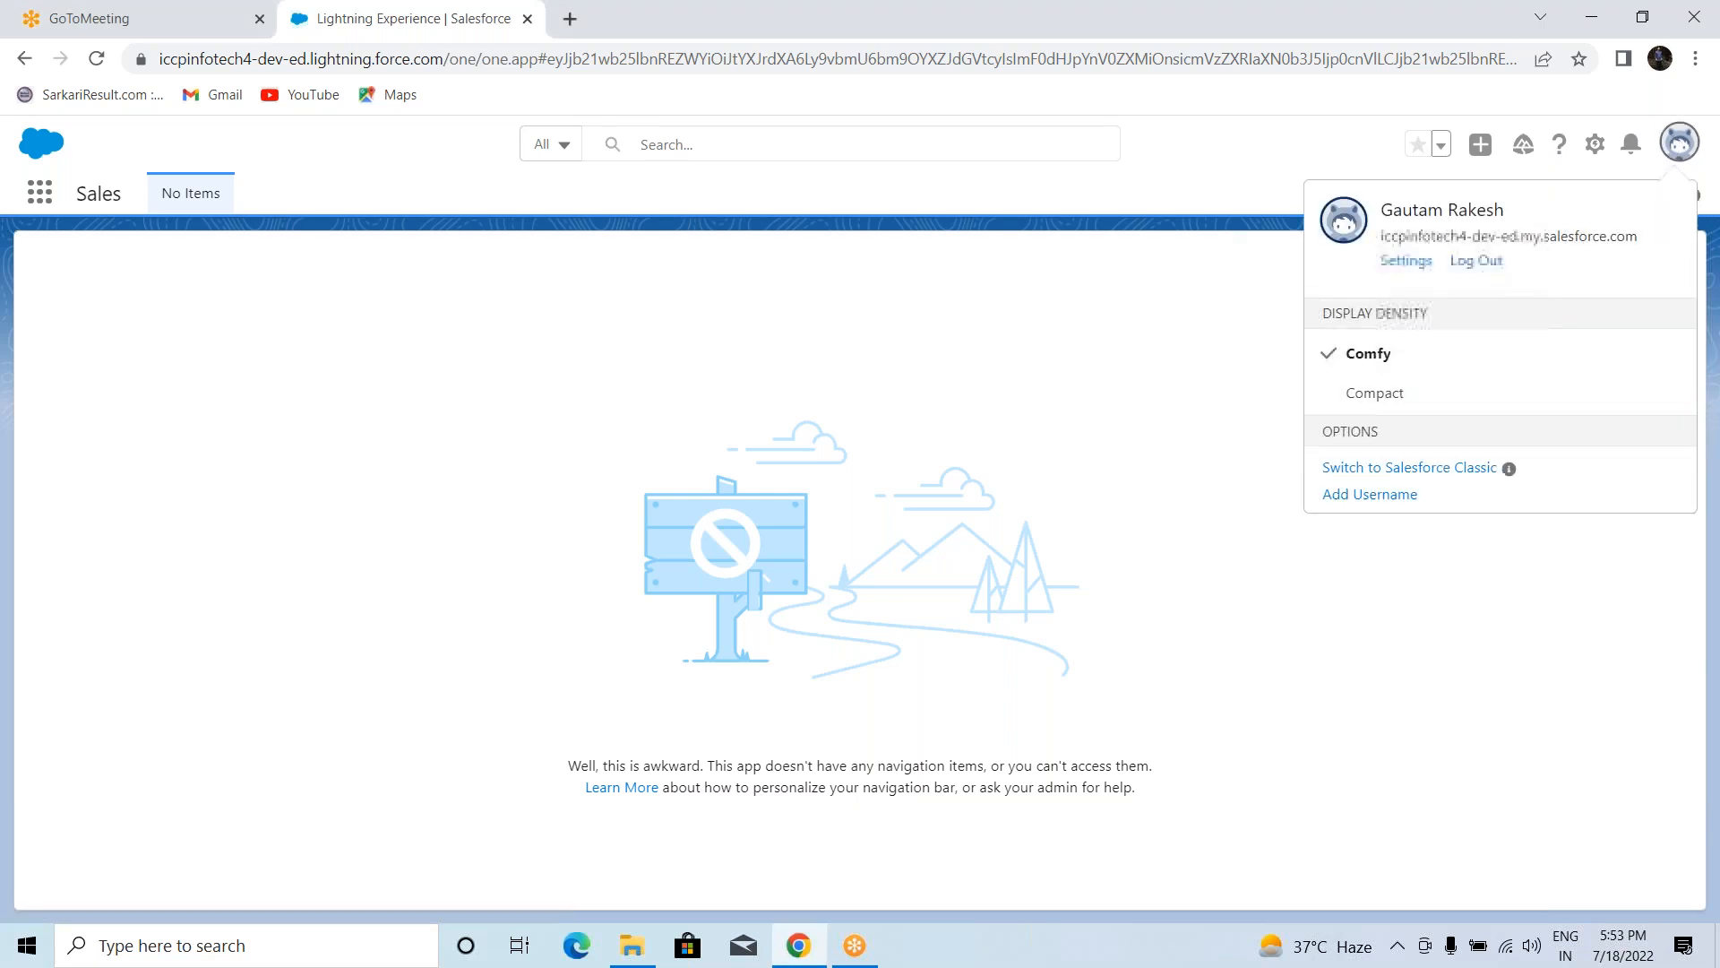
{"action": "left_click", "coordinate": [1489, 262]}
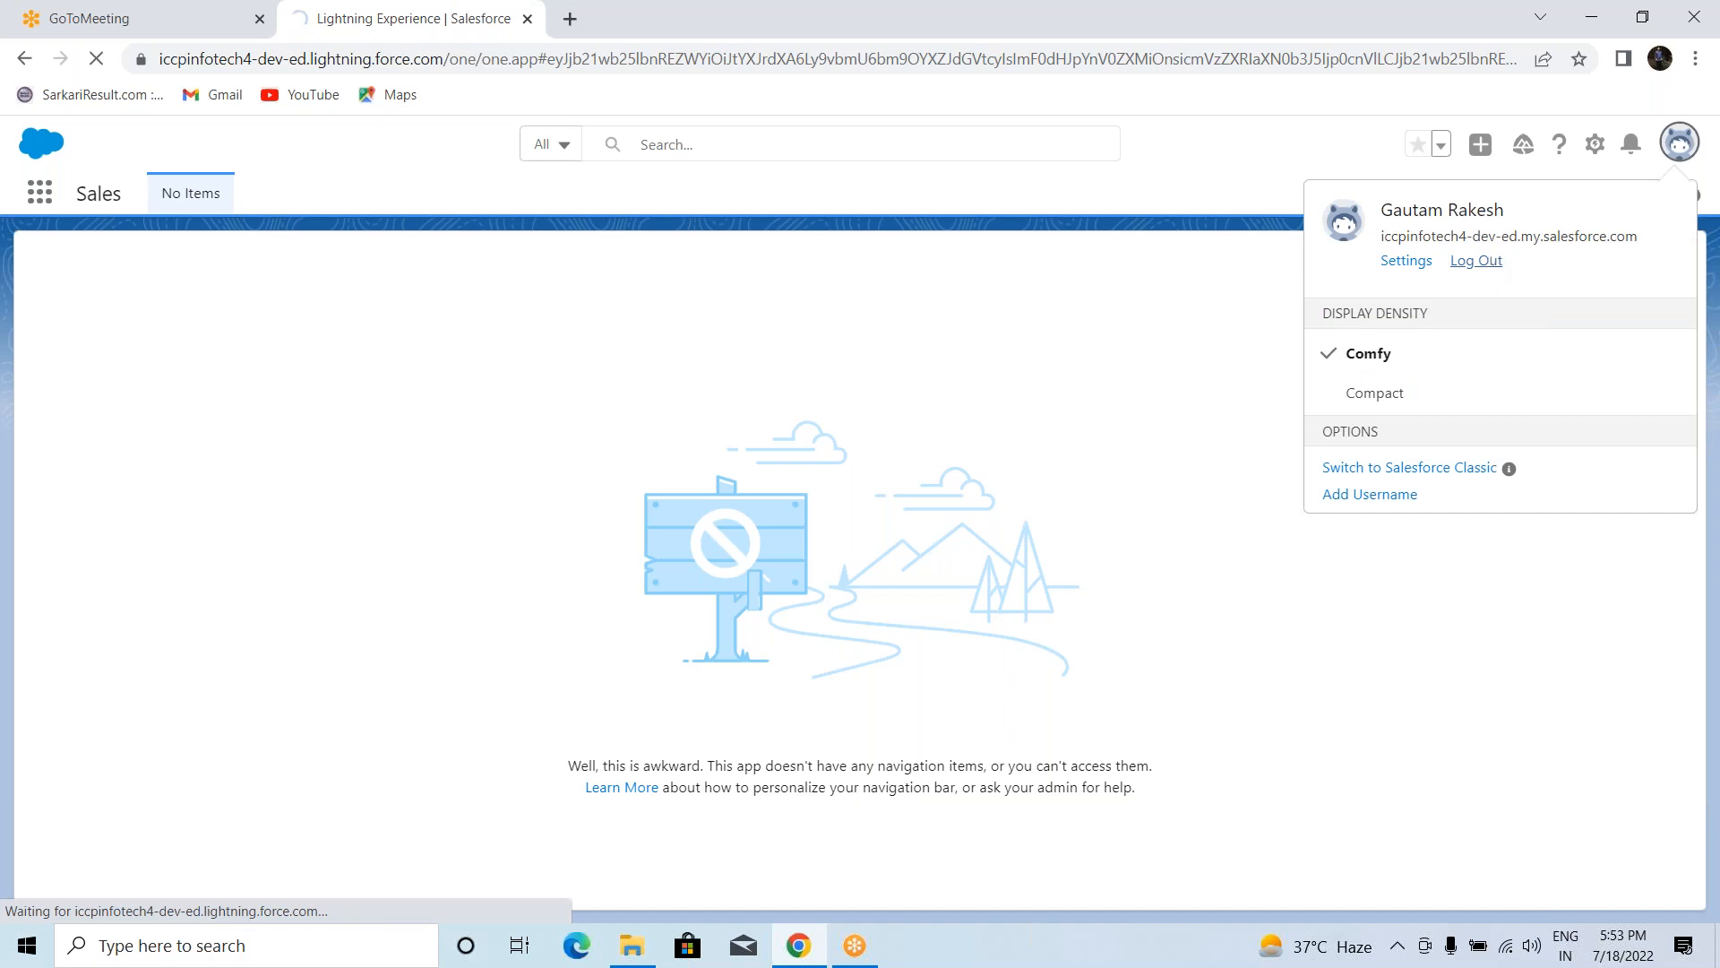